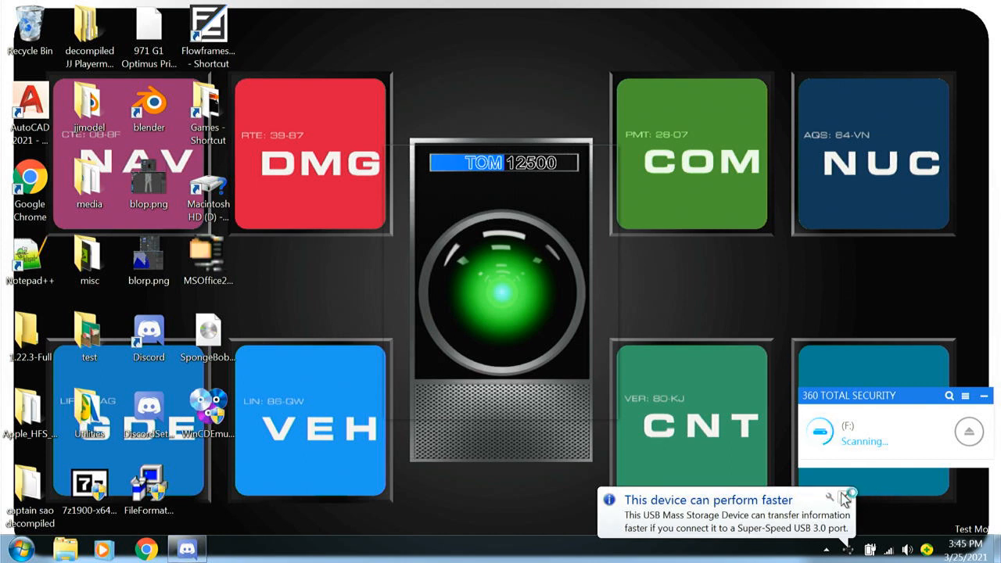
- Clear the desktop by dismissing the USB notification, minimizing Discord and closing the 360 Startup Booster and 360 Total Security pop-ups
left_click(845, 497)
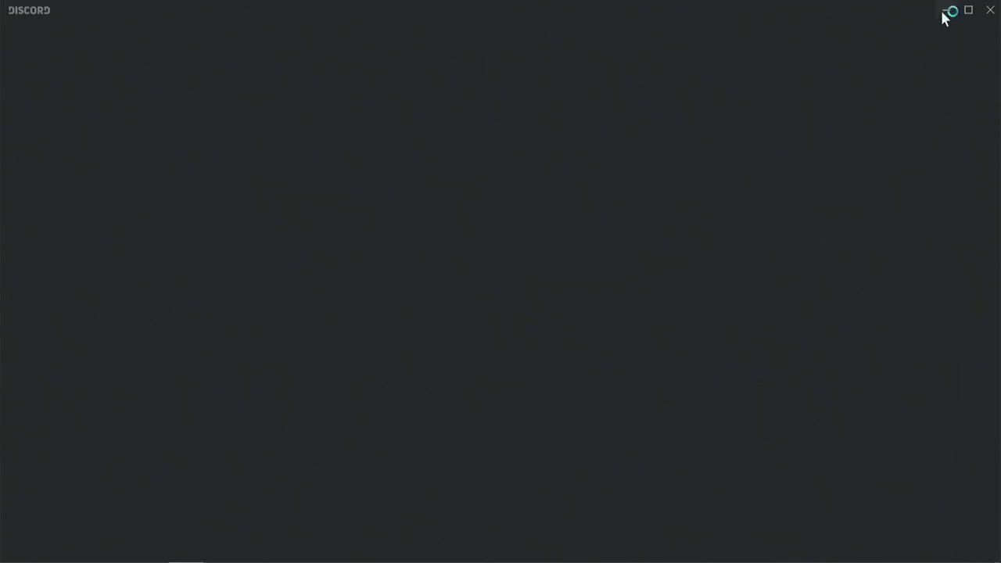
left_click(947, 10)
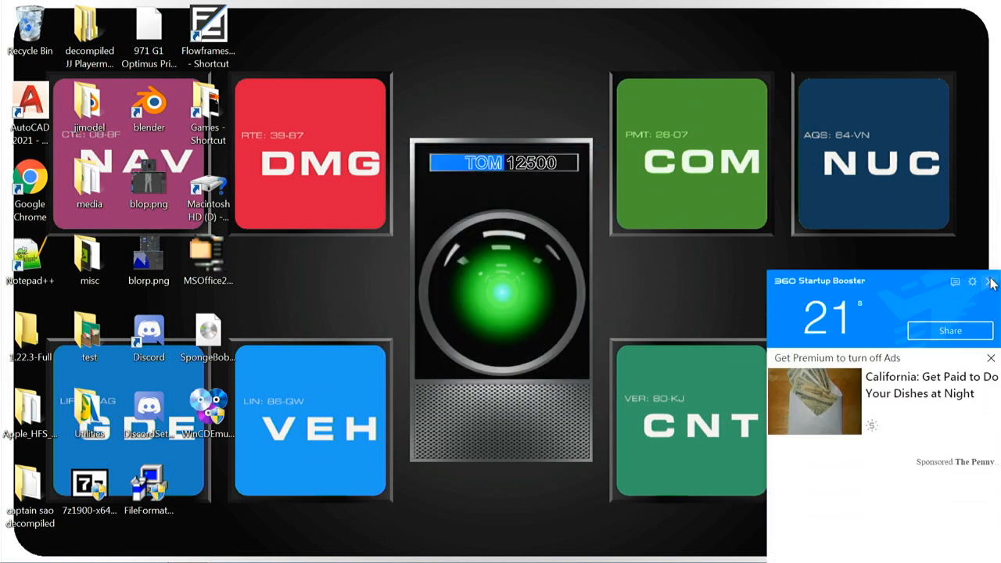
left_click(990, 282)
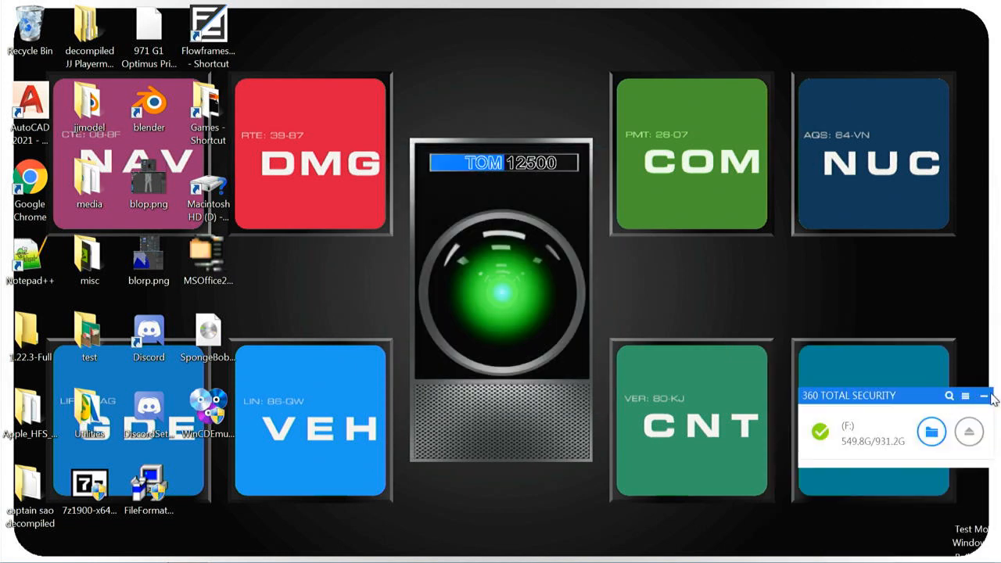
left_click(984, 397)
- Open the Volume Mixer, bring it nearer the middle of the desktop and review the application volumes for the headphones
mouse_move(899, 550)
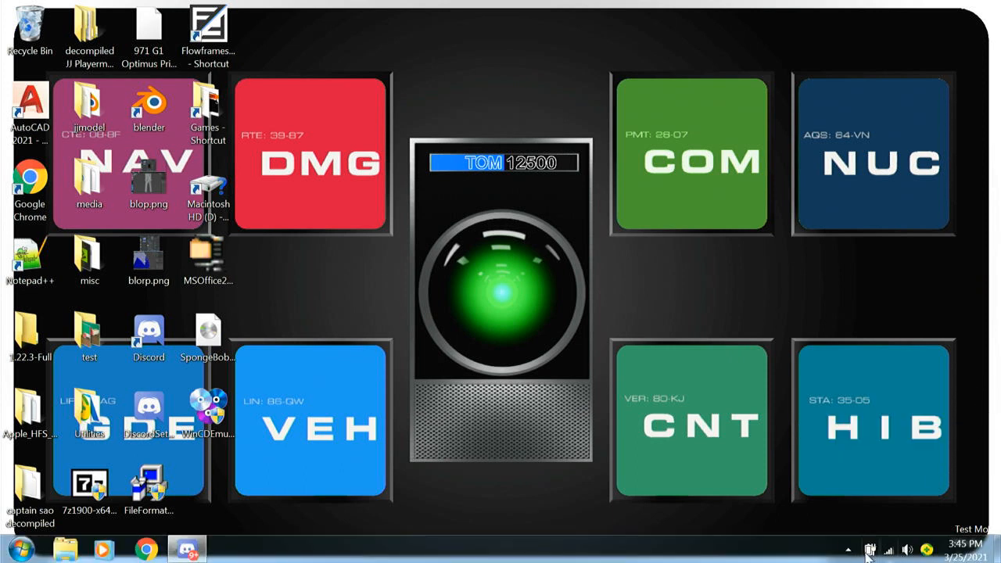
left_click(846, 551)
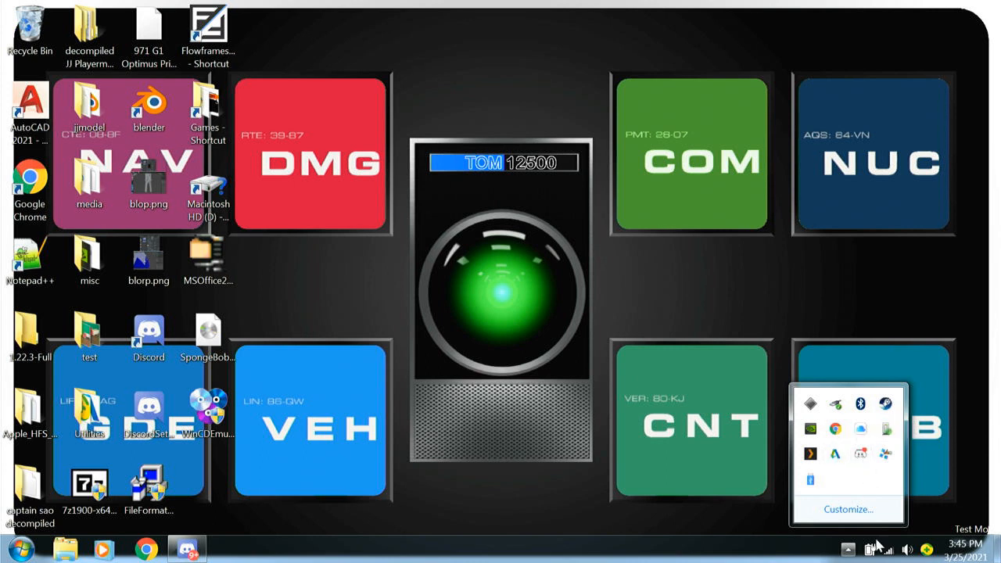
left_click(907, 550)
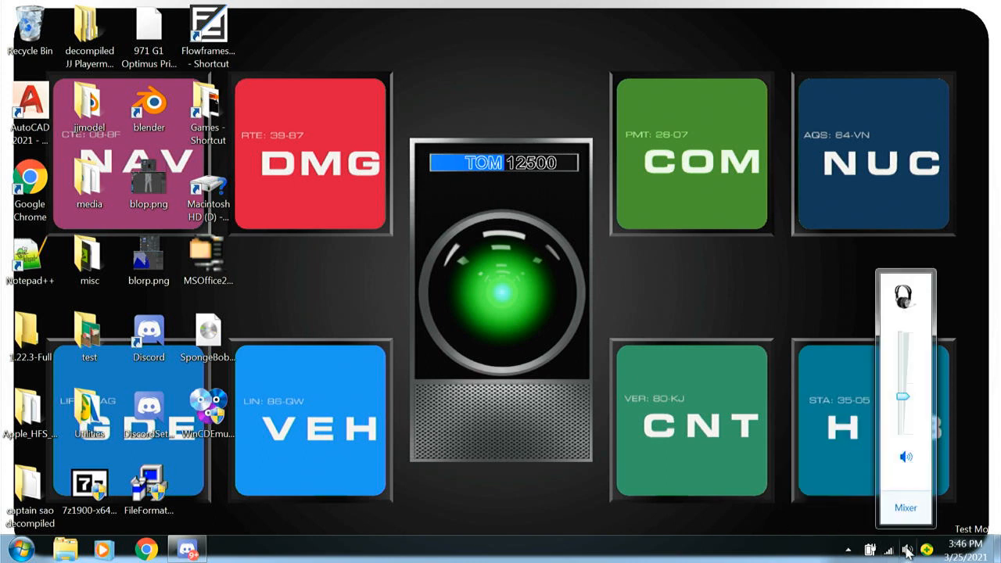
left_click(903, 507)
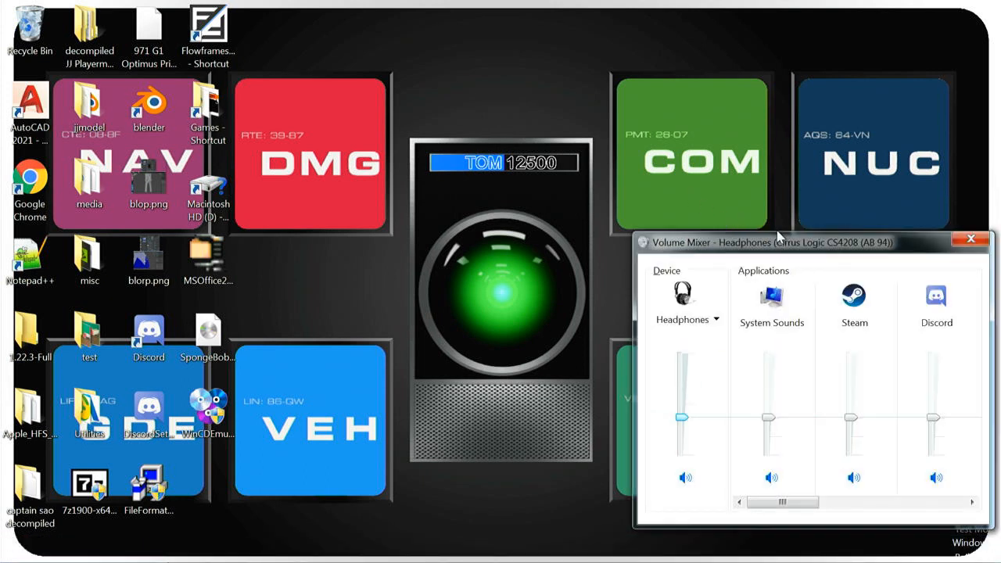
left_click_drag(778, 235, 690, 183)
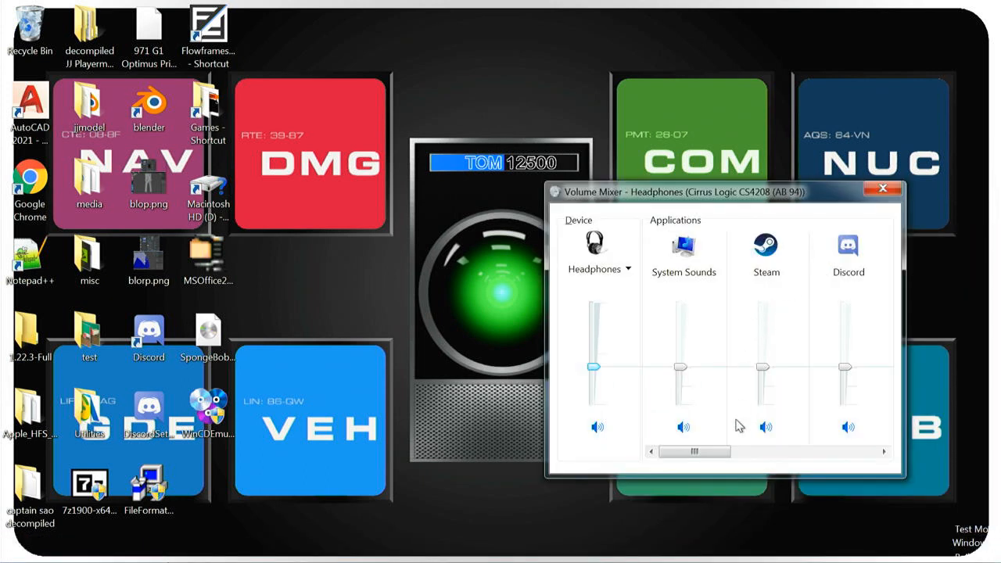
left_click_drag(696, 456, 806, 467)
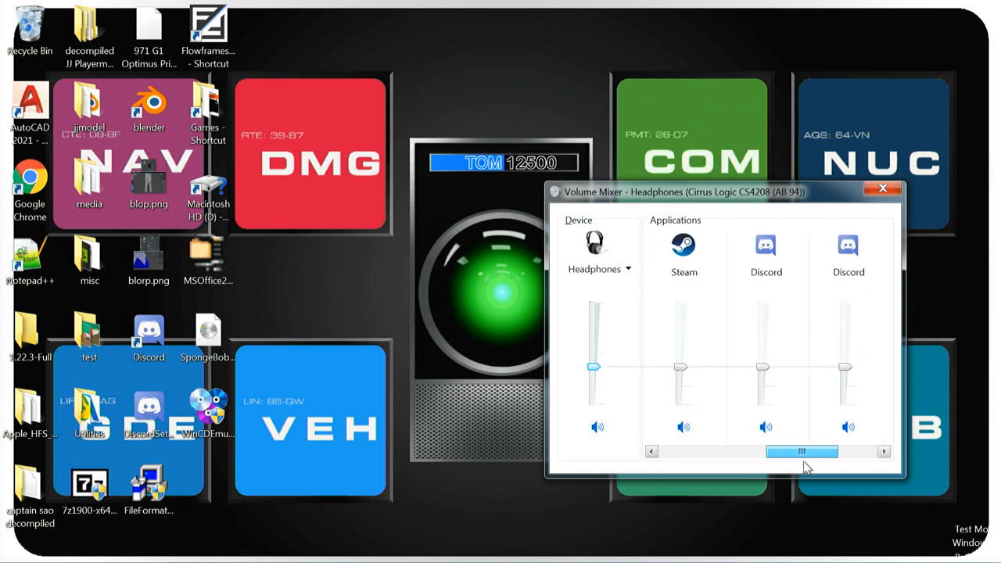
left_click_drag(806, 467, 686, 456)
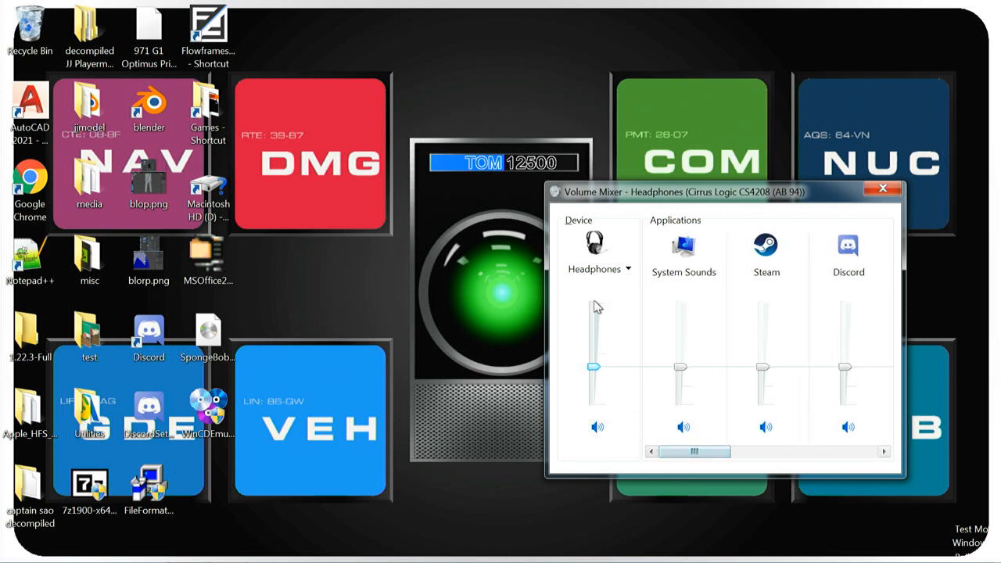
- Check the mixer levels of SPDIF Interface (7- USB Audio), return to the Cirrus Logic headphones and close the Volume Mixer
left_click(622, 269)
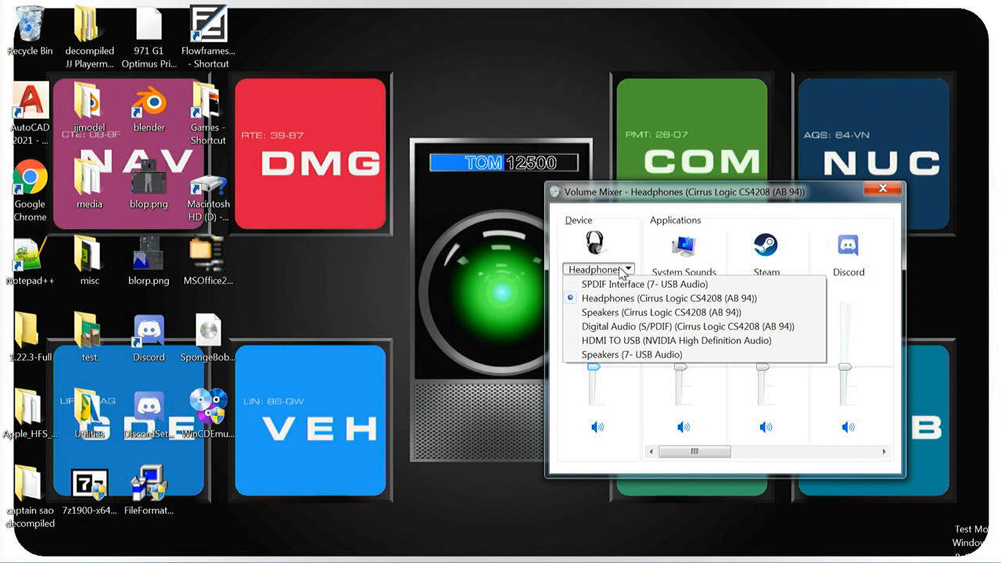
left_click(622, 284)
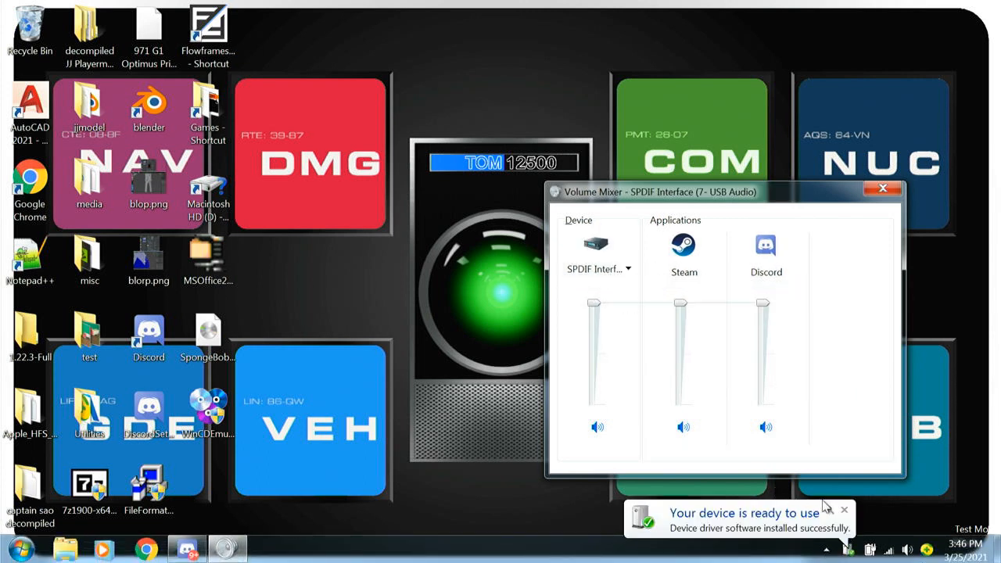
left_click(843, 512)
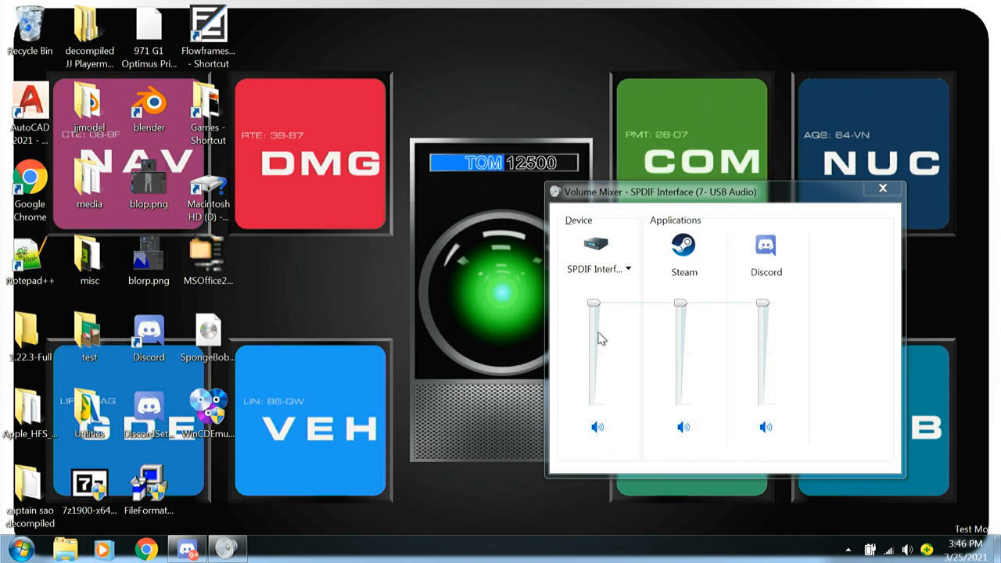
left_click(621, 271)
left_click(622, 298)
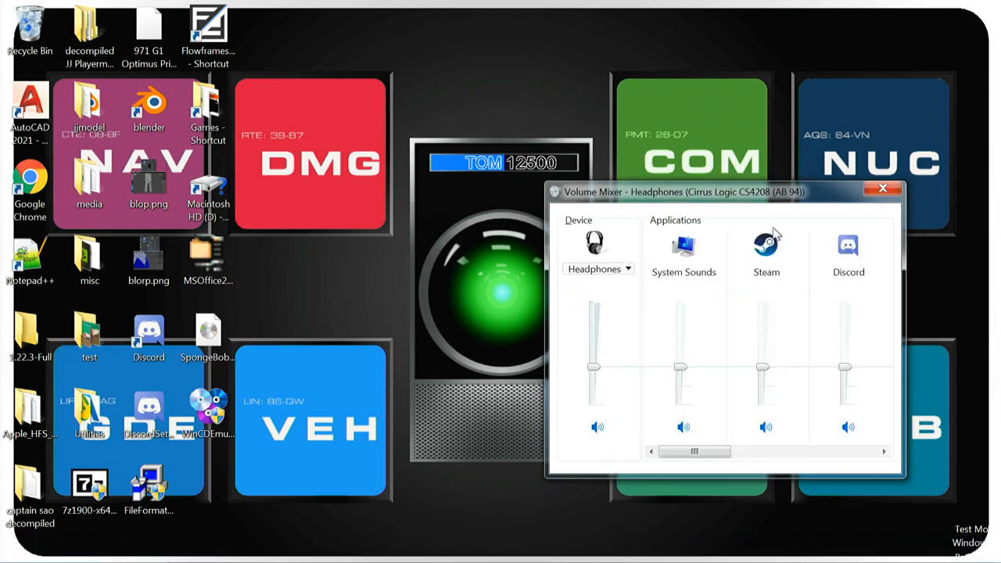
left_click(897, 191)
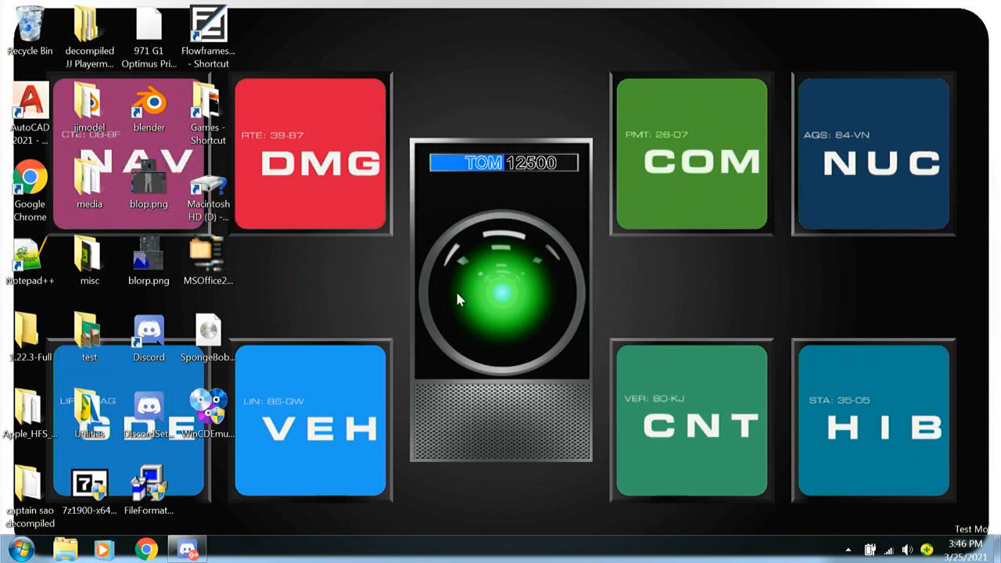
- Check the contents of the 1.22.3-Full desktop folder and delete the folder to the Recycle Bin
double_click(43, 331)
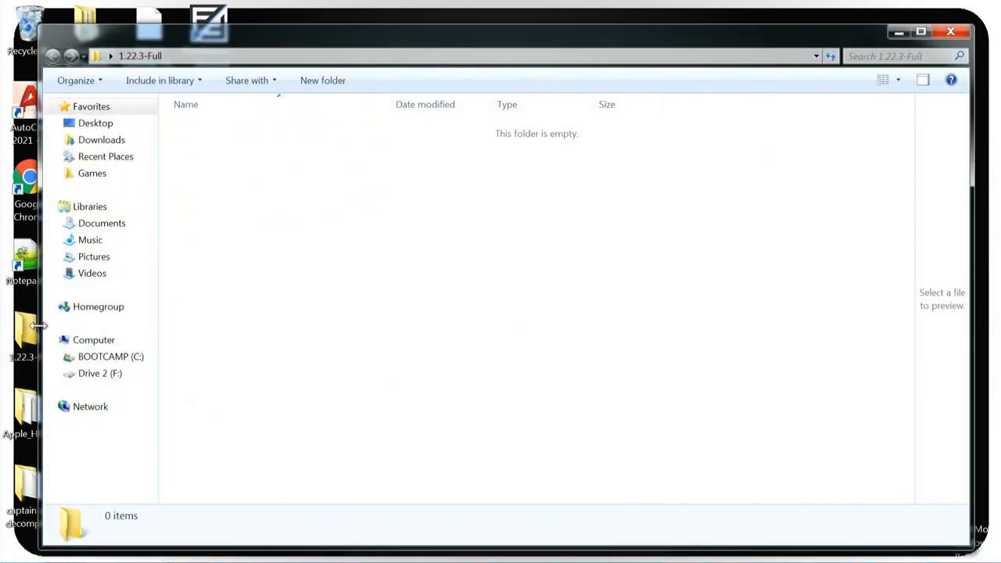
left_click(951, 32)
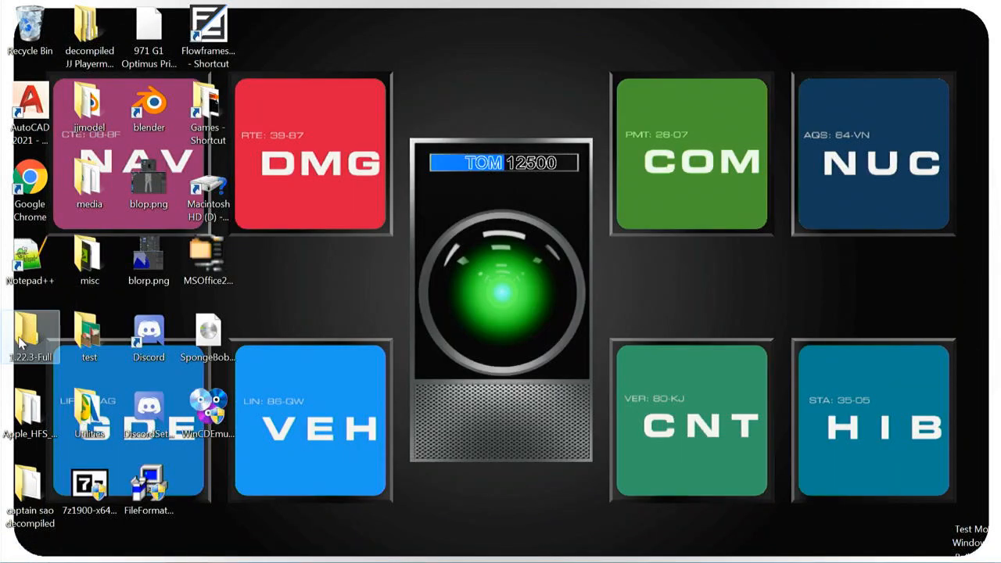
right_click(21, 341)
left_click(69, 296)
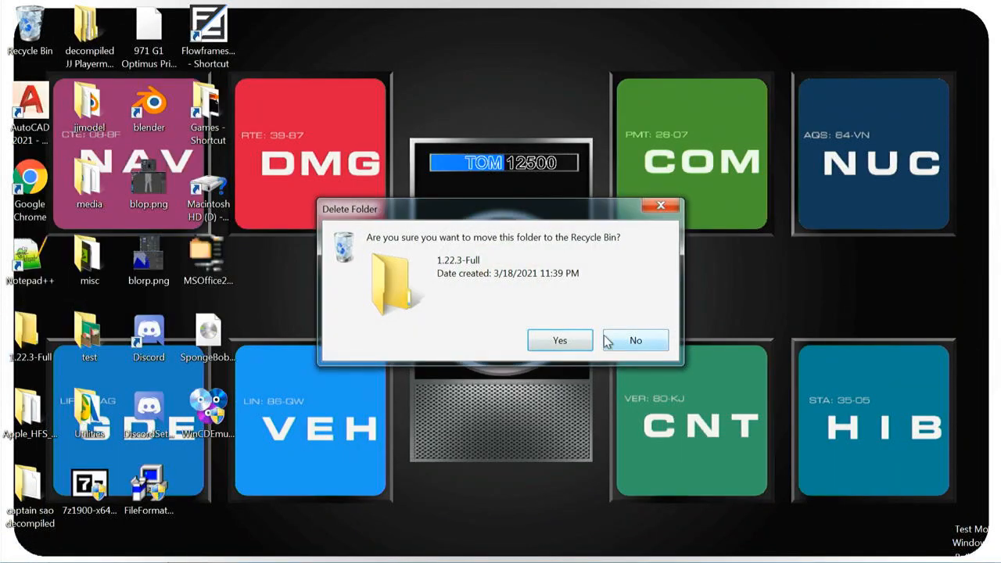
left_click(560, 341)
- Delete the Apple_HFS_for_NT6x folder from the desktop
right_click(49, 331)
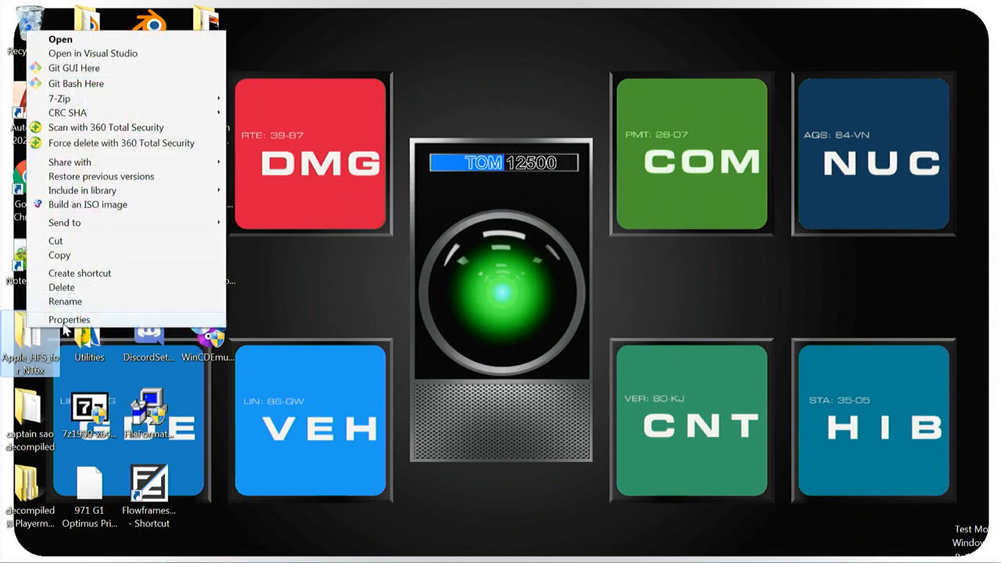
left_click(70, 288)
left_click(560, 334)
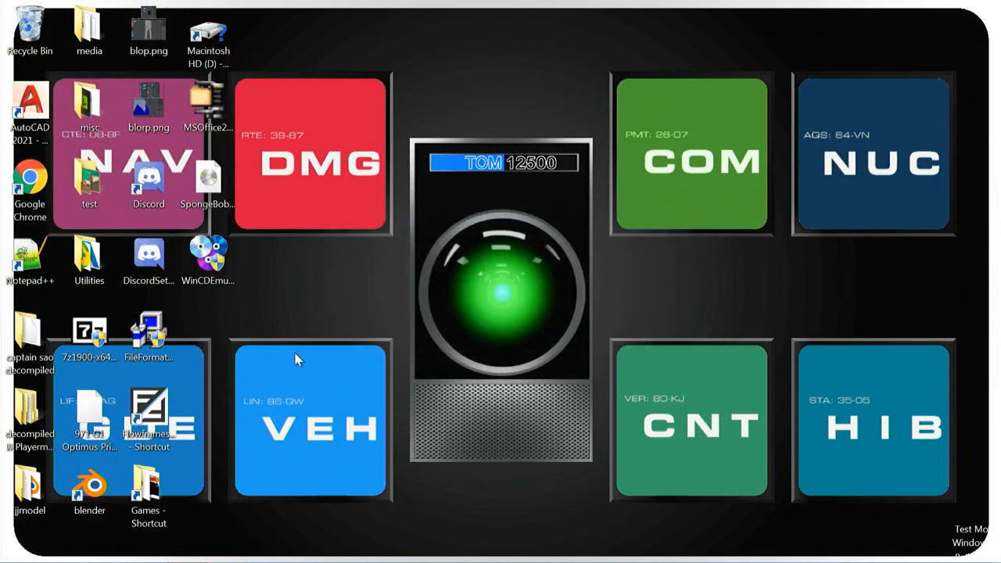
- Delete the 7-Zip installer 7z1900-x64.exe from the desktop
right_click(97, 336)
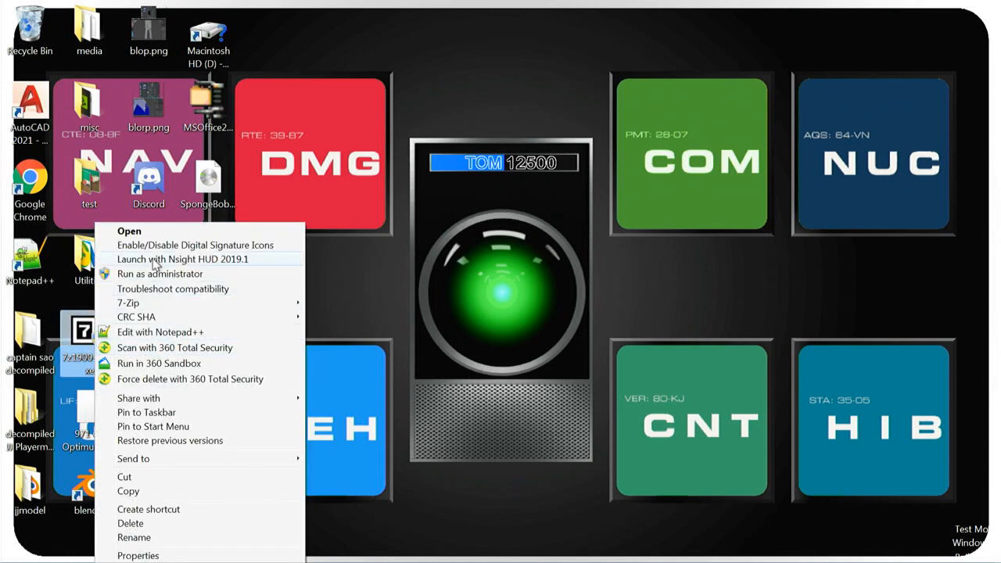
left_click(131, 523)
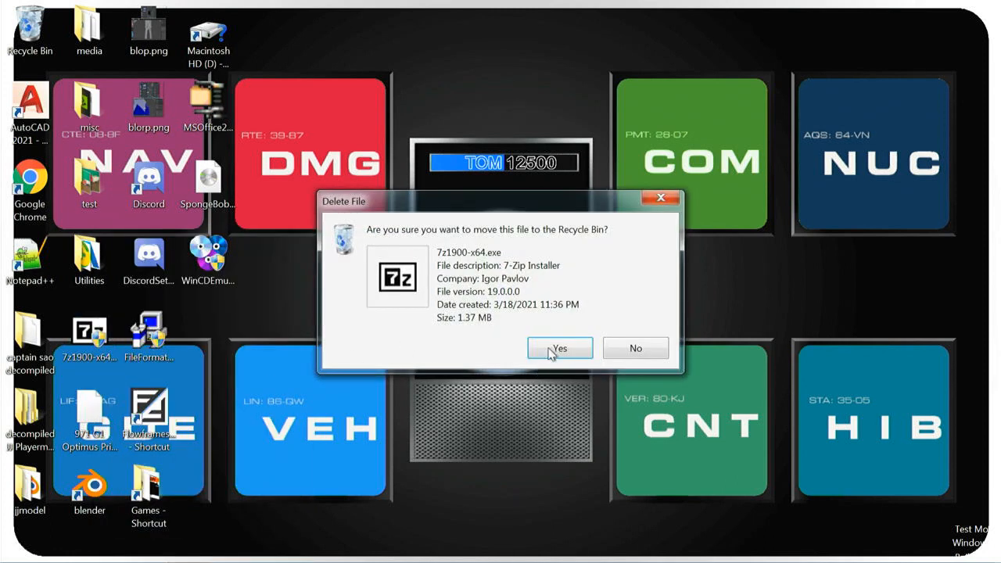
left_click(554, 346)
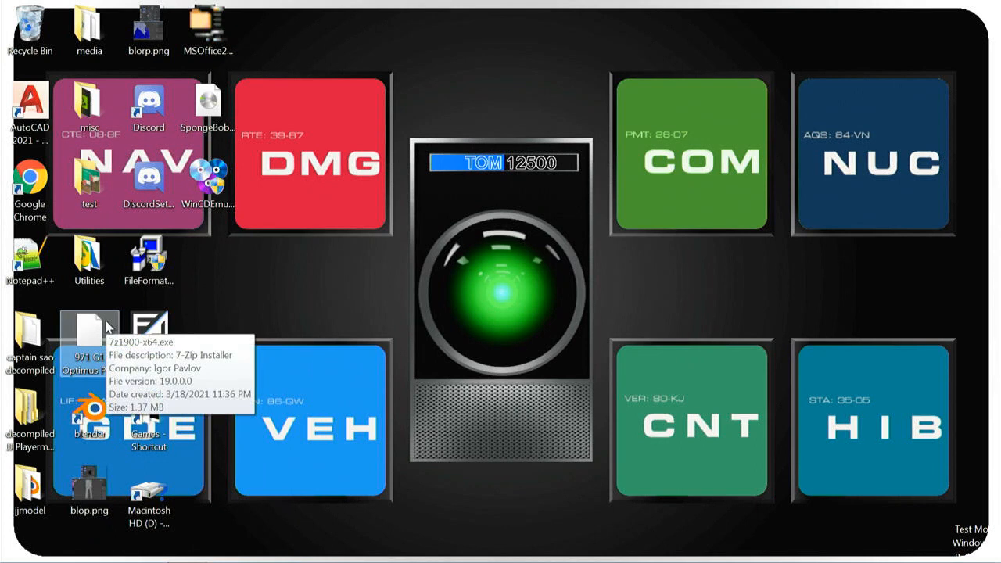
- Move the 971 G1 Optimus Prime unitypackage and the SpongeBob disc image into the misc folder
right_click(87, 335)
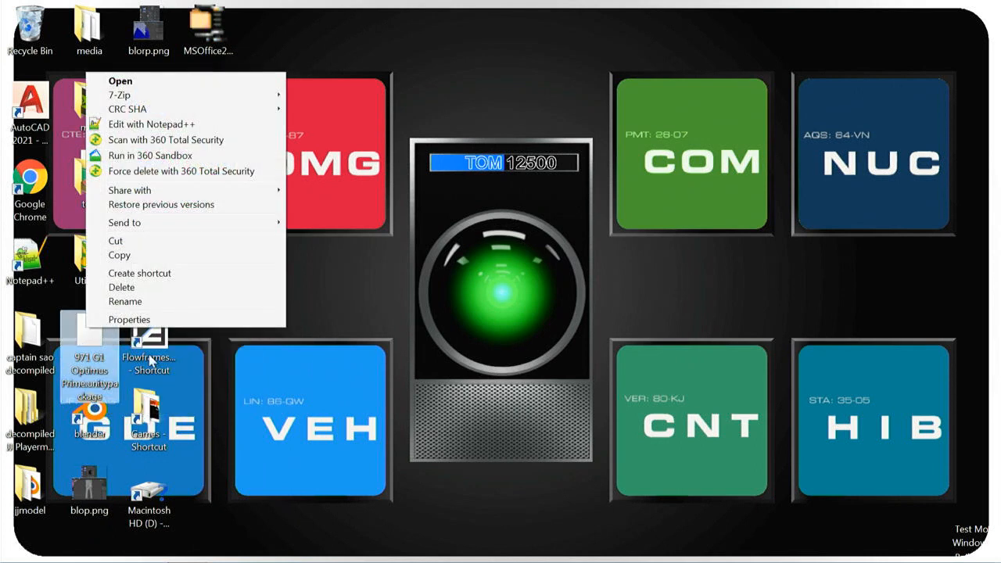
left_click(469, 242)
left_click_drag(89, 335, 90, 106)
left_click_drag(208, 25, 90, 105)
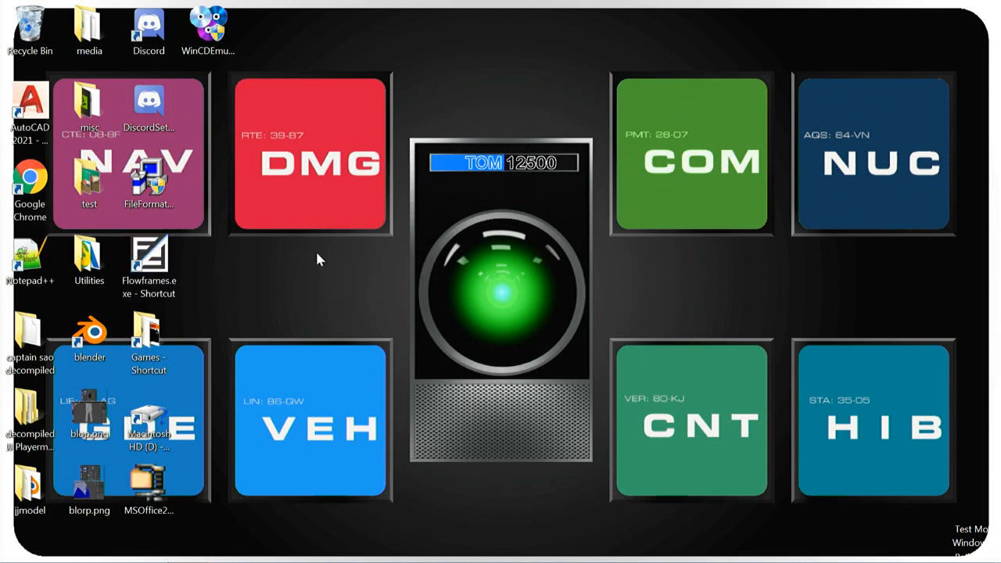
- Stack the jjmodel, decompiled JJ and captain sao decompiled folders in a column near the middle of the desktop
left_click_drag(30, 487, 563, 178)
left_click_drag(30, 414, 564, 262)
left_click_drag(51, 377, 563, 338)
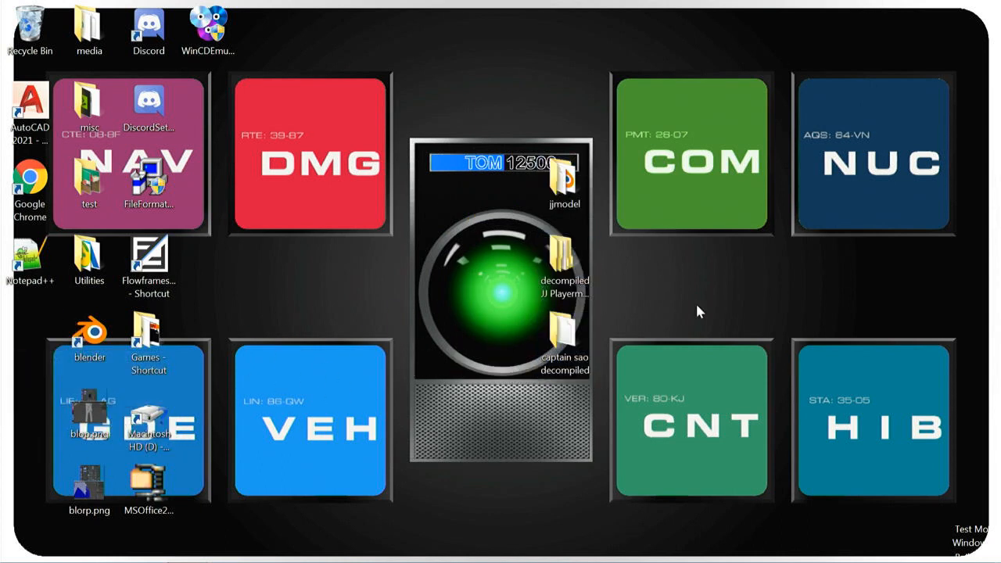
- Delete the Macintosh HD (D) shortcut from the desktop
left_click_drag(146, 422, 43, 428)
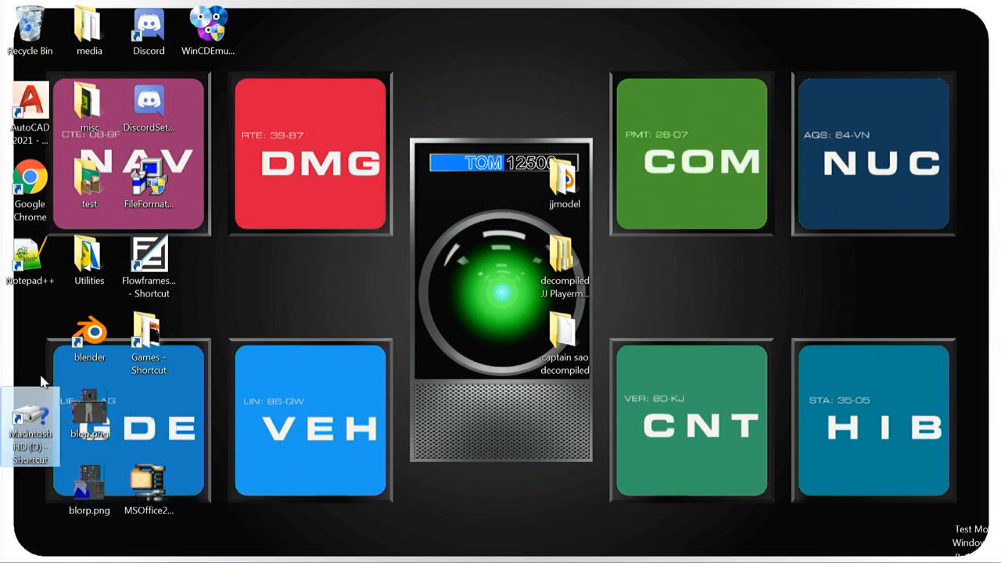
right_click(23, 430)
left_click(102, 388)
left_click(557, 341)
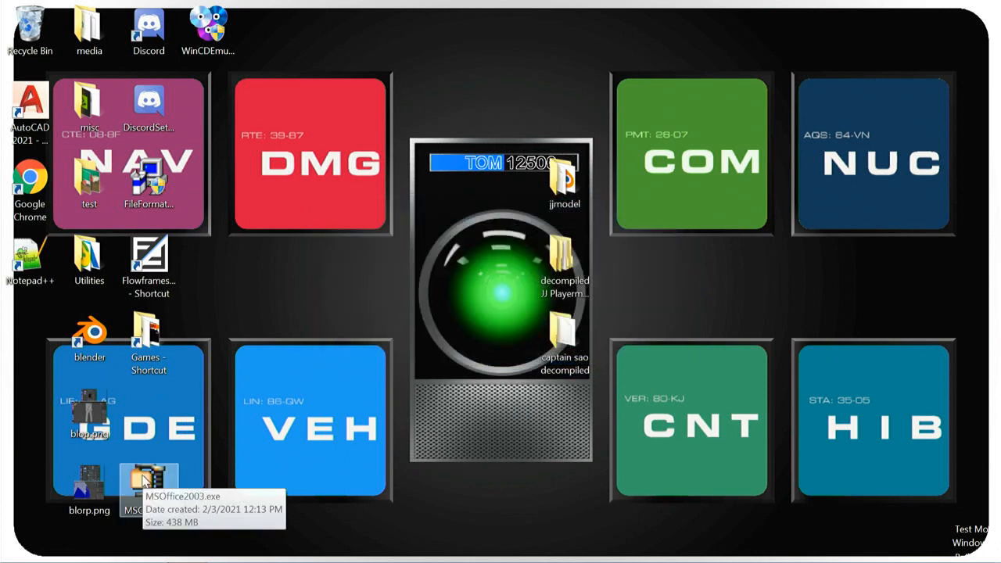
- Delete MSOffice2003.exe from the desktop
right_click(143, 479)
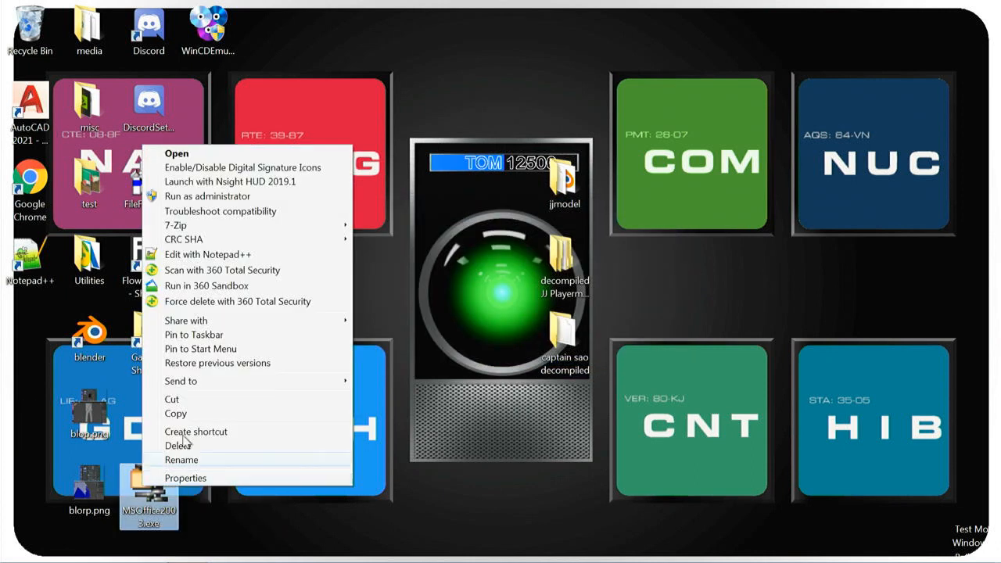
left_click(191, 456)
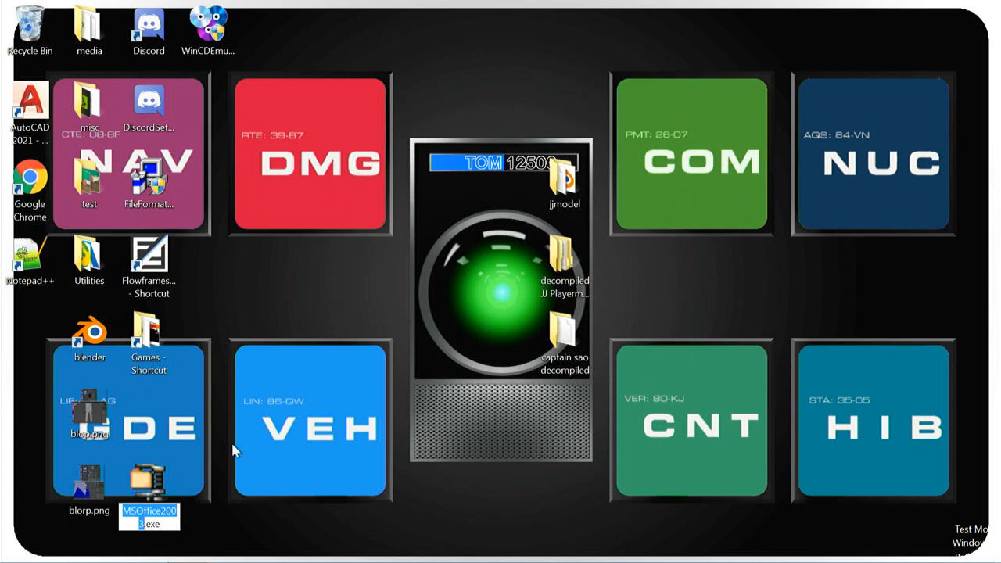
right_click(154, 477)
left_click(190, 436)
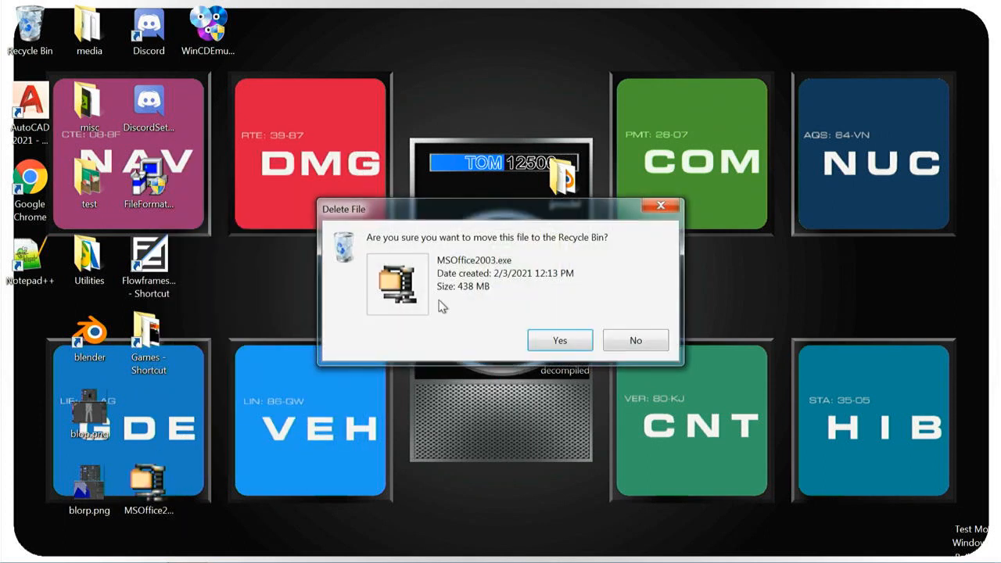
left_click(559, 342)
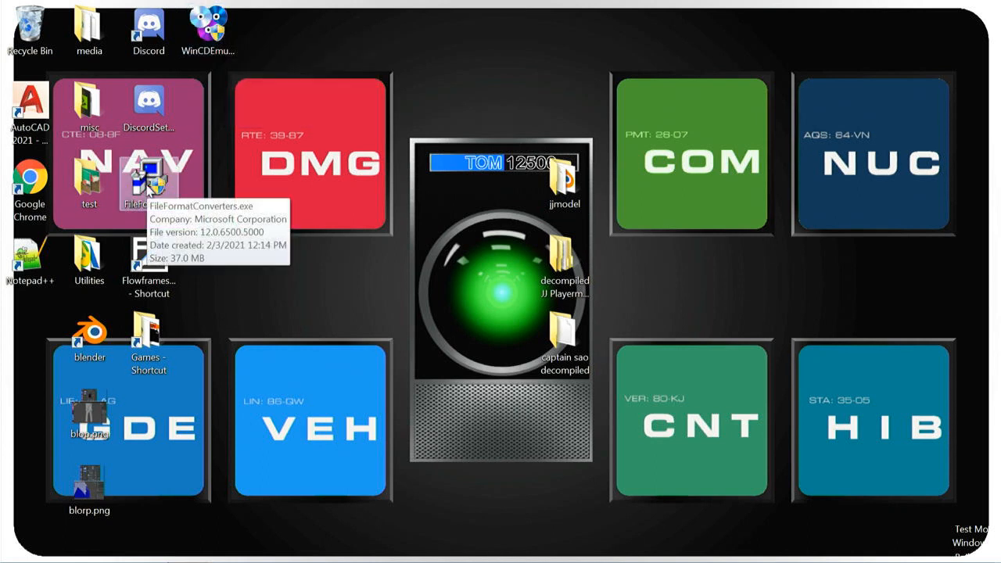
- Place the WinCDEmu icon below Notepad++ and move blop.png, blorp.png and the test folder into the media folder
left_click_drag(208, 31, 33, 343)
left_click(220, 354)
left_click(87, 412)
left_click_drag(85, 410, 30, 413)
left_click_drag(96, 495, 83, 39)
left_click_drag(30, 411, 84, 44)
left_click_drag(90, 183, 94, 34)
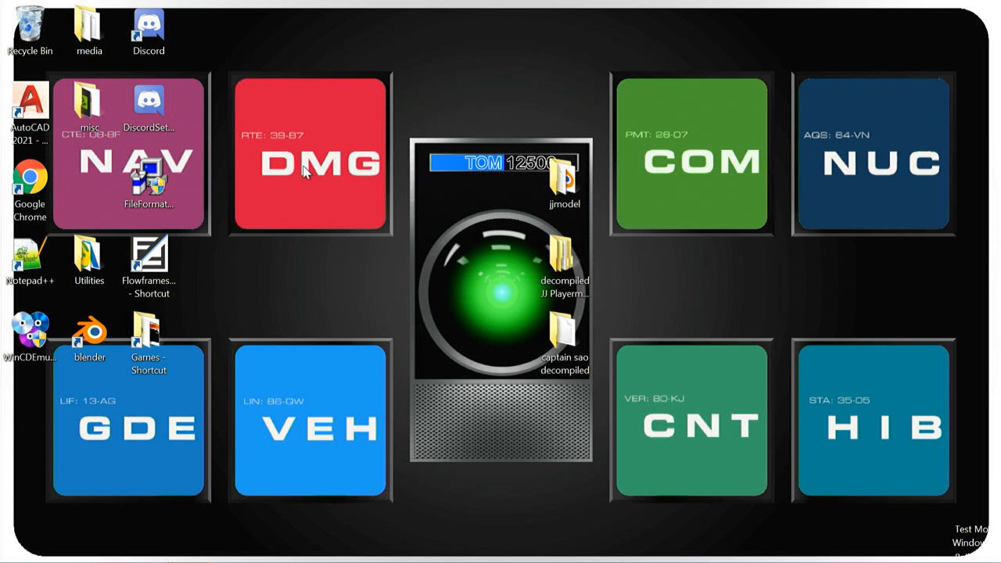
- Delete DiscordSetup.exe from the desktop and place FileFormatConverters.exe directly below the misc folder
right_click(149, 105)
left_click(208, 380)
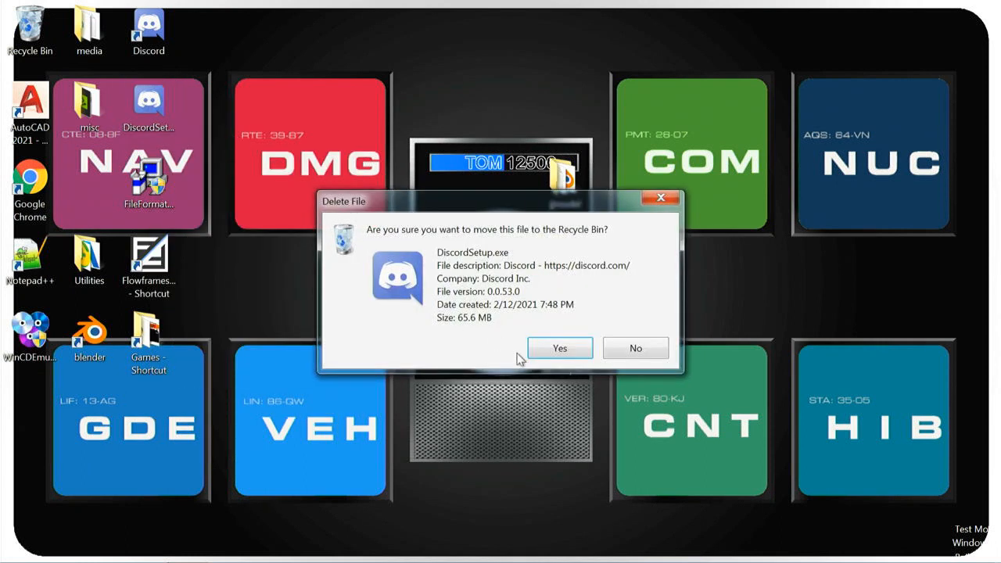
left_click(555, 352)
left_click_drag(148, 180, 92, 176)
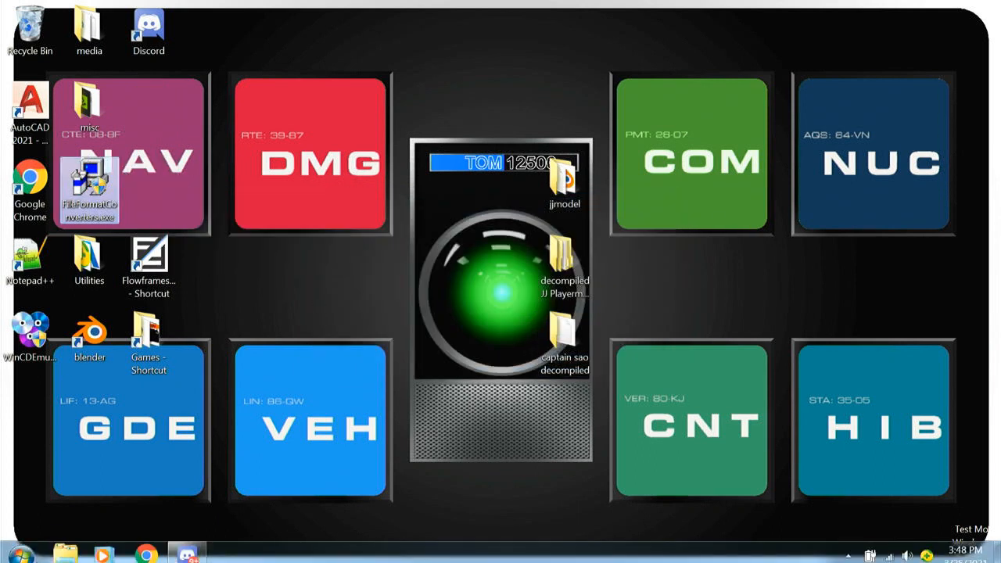
- Look through the full list of installed programs in the Start menu
left_click(22, 547)
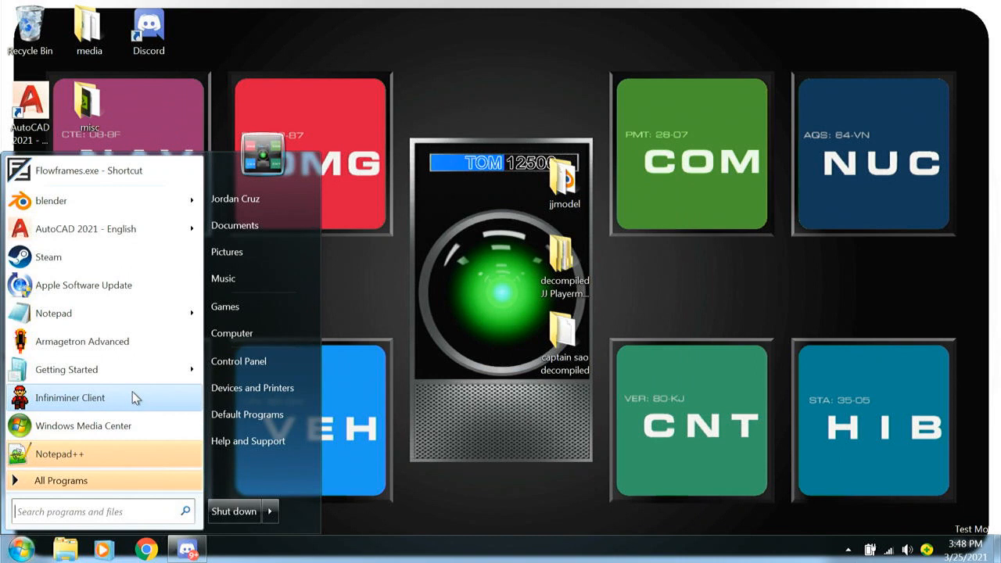
left_click(17, 482)
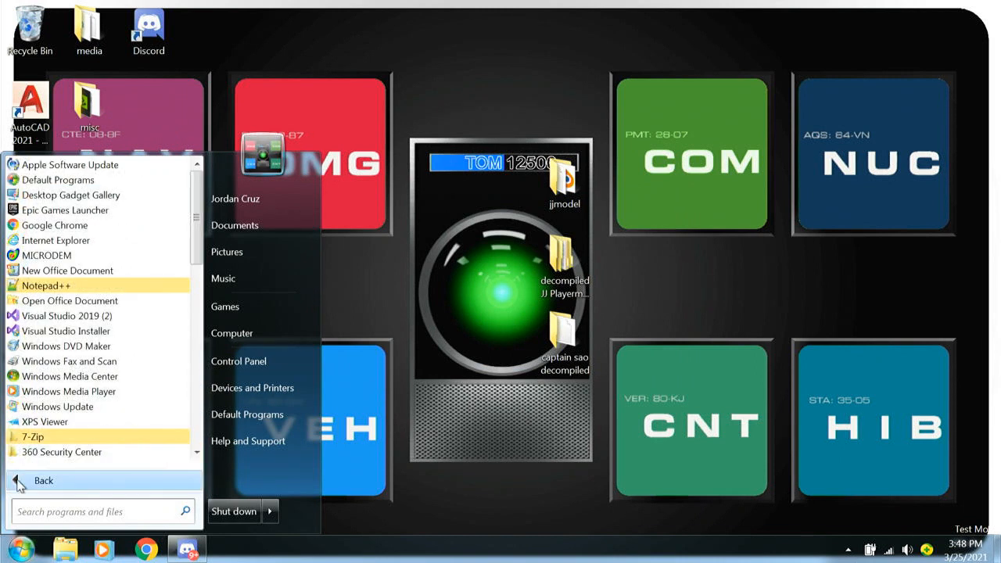
scroll(115, 379, "down", 2)
scroll(115, 379, "down", 1)
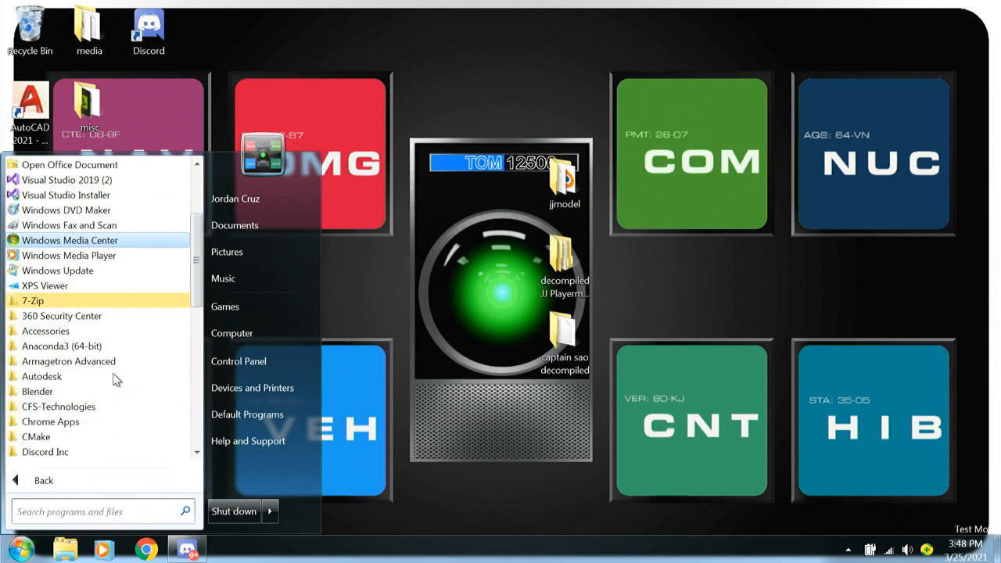
scroll(115, 380, "down", 10)
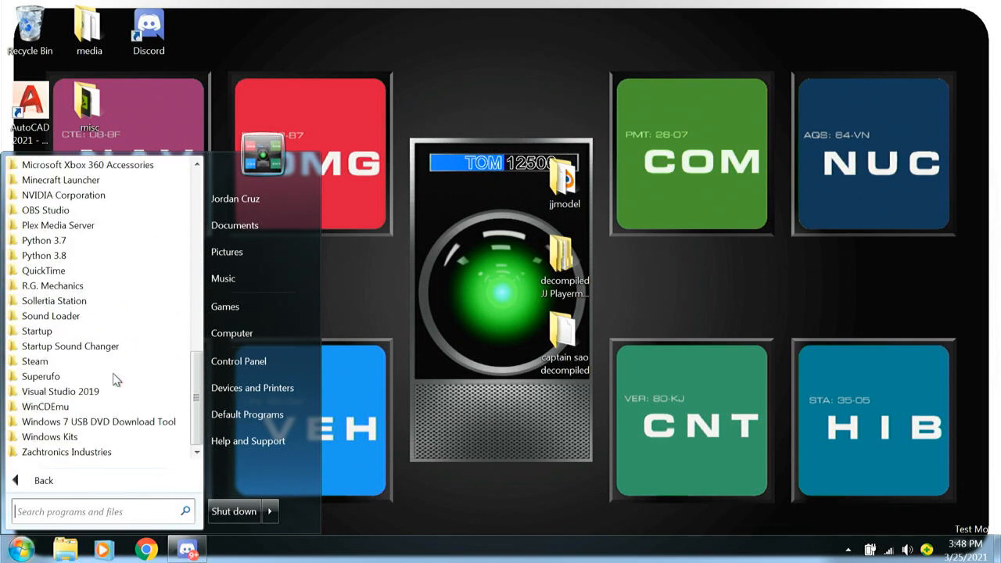
scroll(115, 379, "up", 8)
scroll(115, 380, "up", 6)
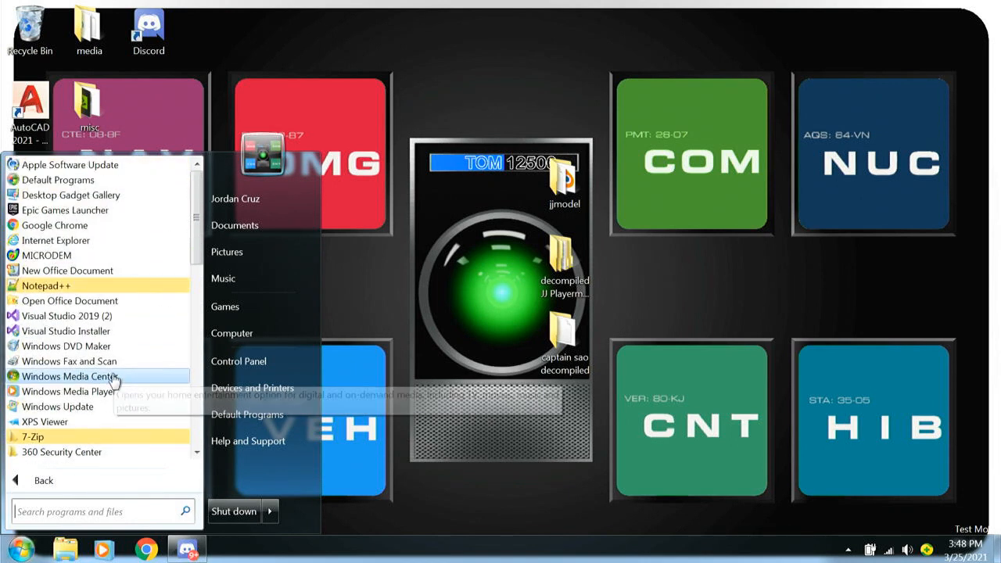
left_click(267, 97)
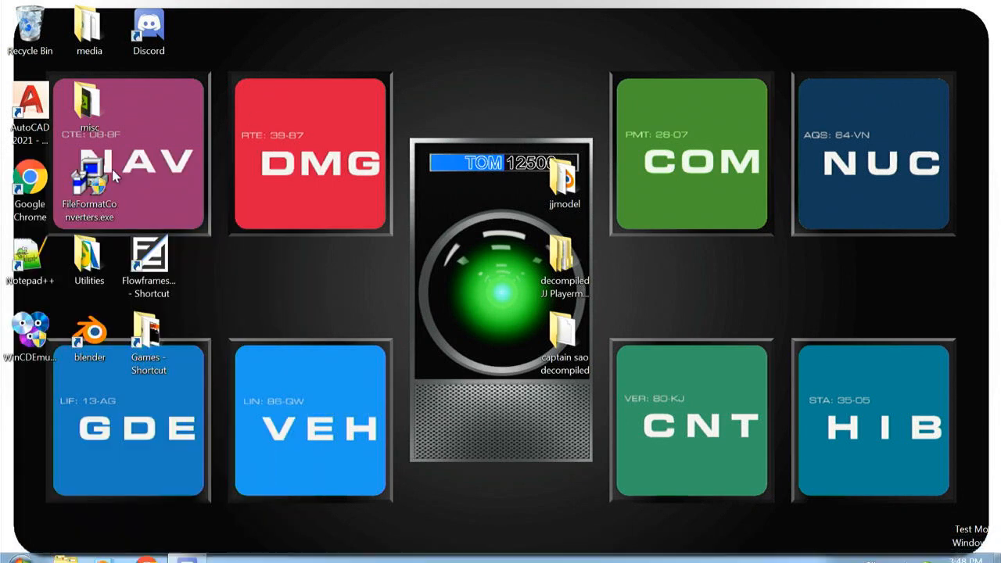
- Delete FileFormatConverters.exe and the WinCDEmu-4.1.exe installer from the desktop
right_click(78, 224)
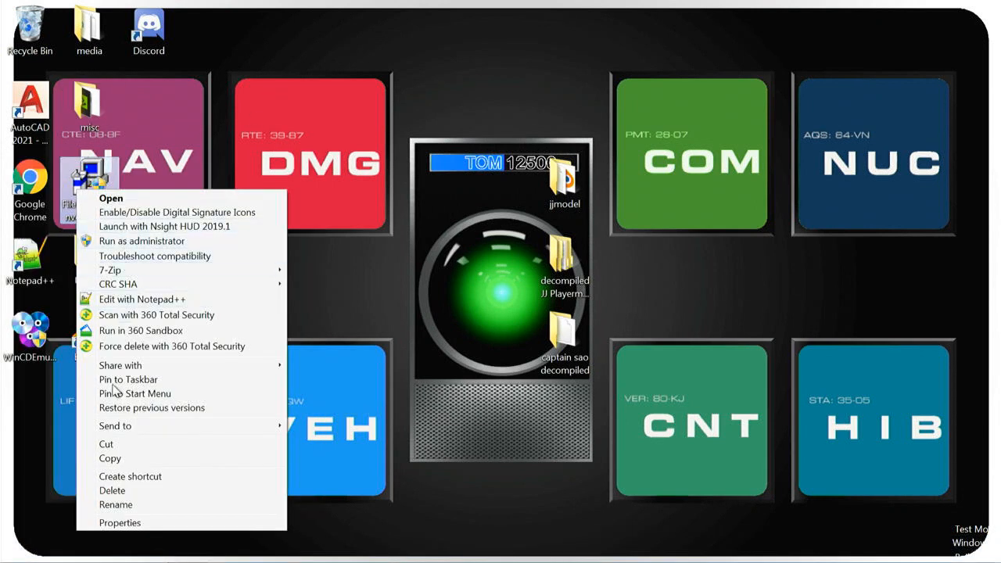
left_click(112, 490)
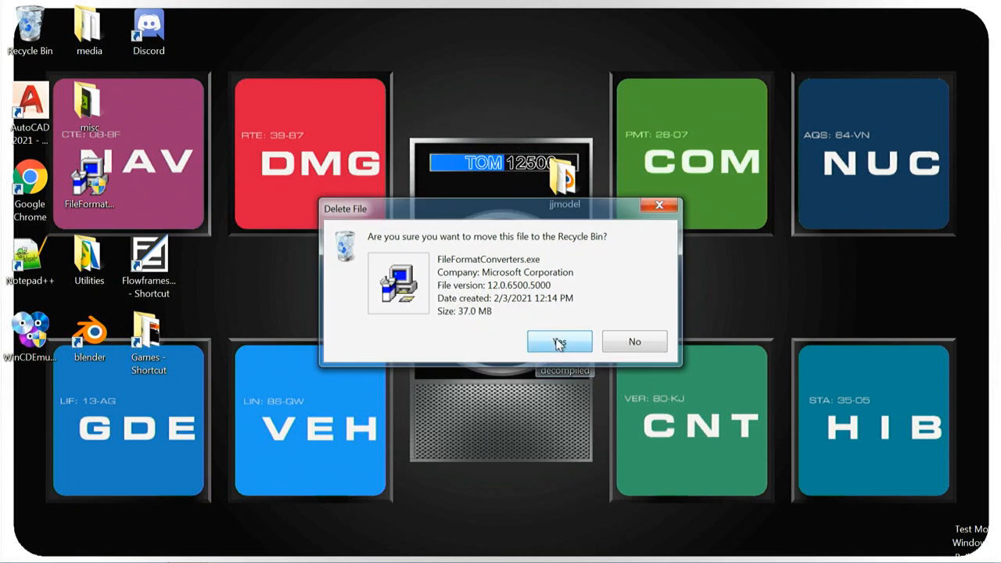
left_click(556, 338)
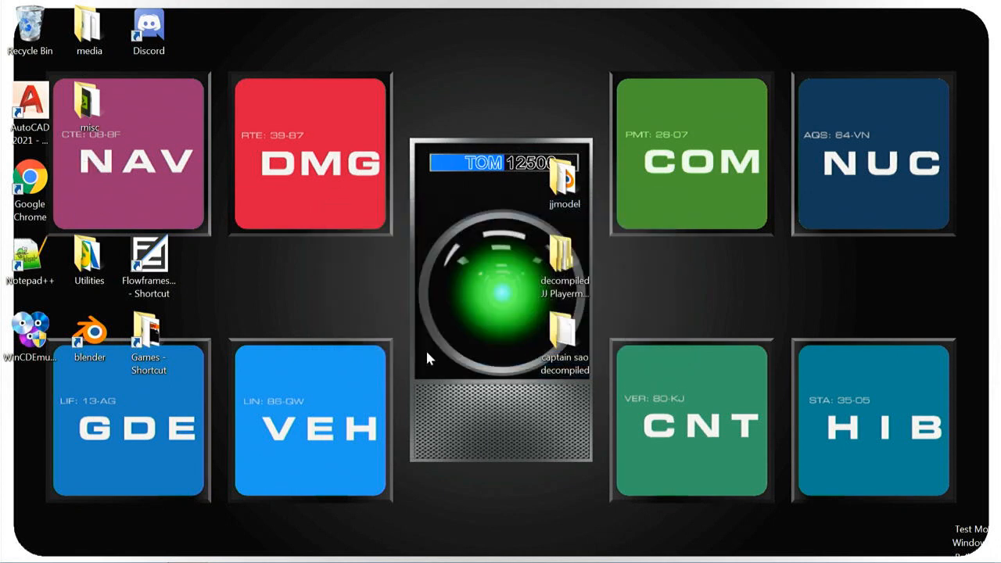
right_click(38, 328)
left_click(89, 523)
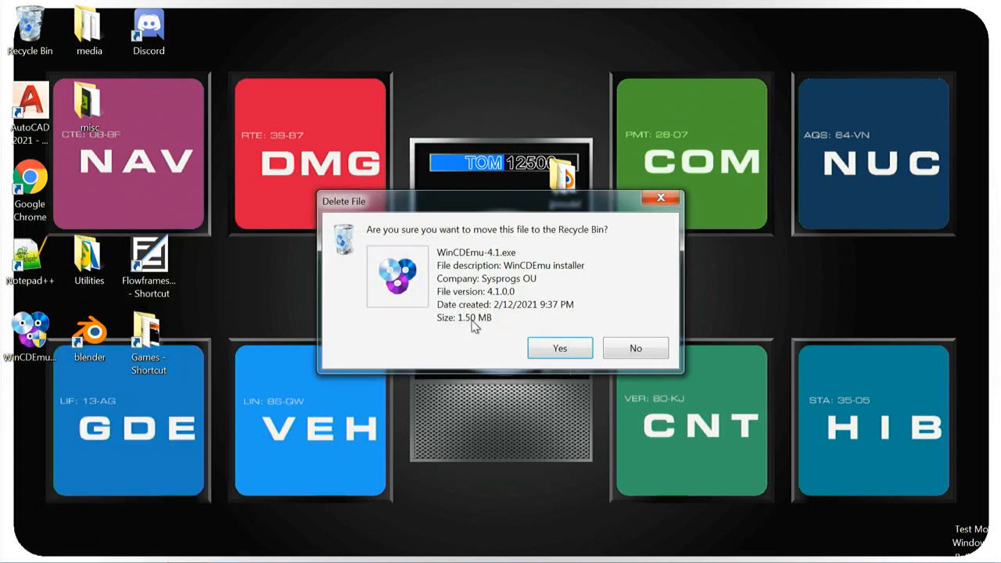
left_click(559, 348)
- Line up the blender, Discord and Flowframes shortcuts below Notepad++ in the same desktop column
left_click_drag(93, 333, 31, 333)
left_click_drag(88, 262, 32, 410)
left_click_drag(149, 266, 35, 481)
- Arrange Utilities, media, misc and the Games shortcut from top to bottom in a column at the desktop's far right
left_click_drag(205, 27, 951, 31)
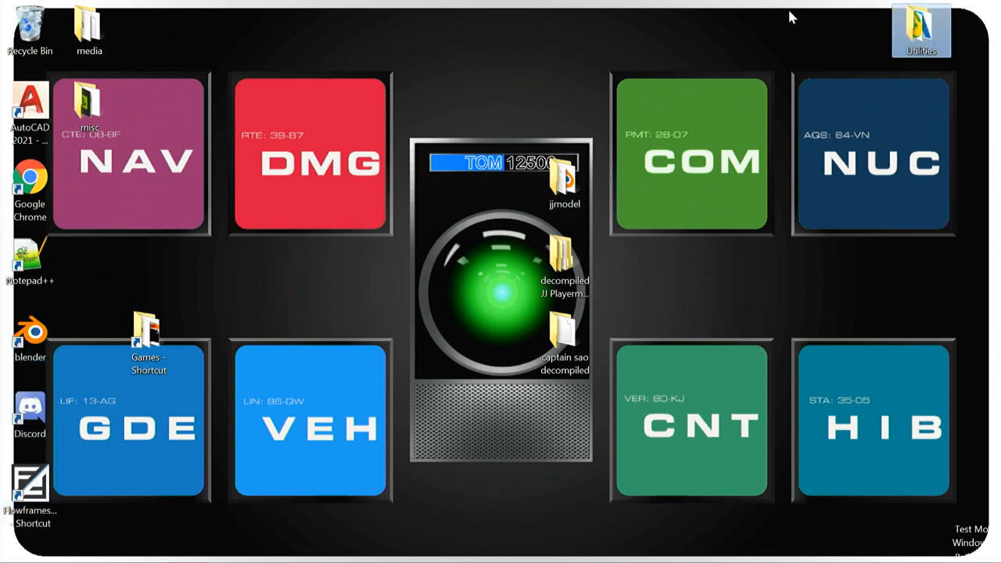
left_click_drag(89, 27, 981, 37)
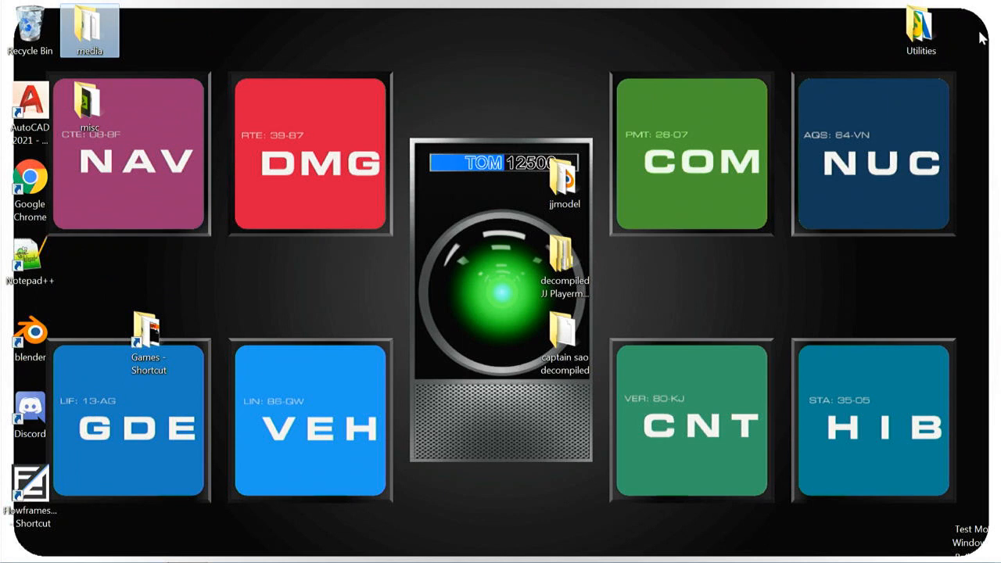
left_click_drag(920, 27, 980, 27)
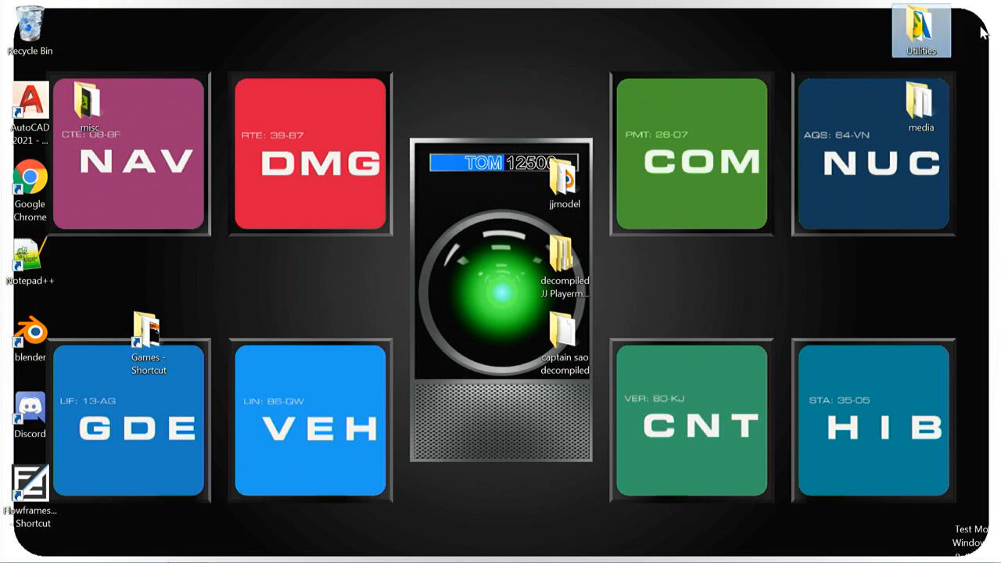
left_click(677, 114)
left_click_drag(88, 102, 921, 178)
left_click_drag(153, 317, 929, 248)
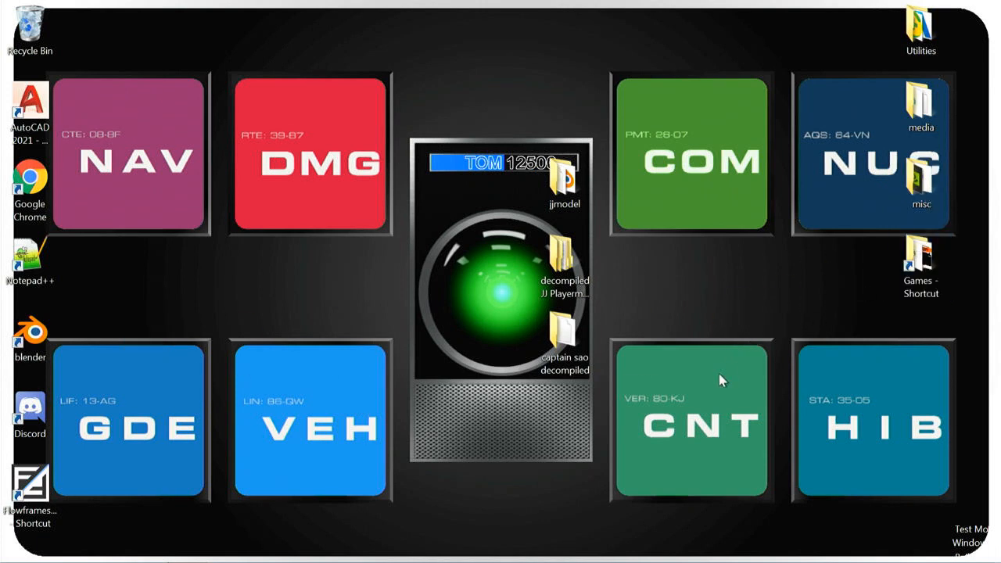
- Pin the Recycle Bin to the Windows Explorer jump list on the taskbar
left_click_drag(17, 26, 274, 551)
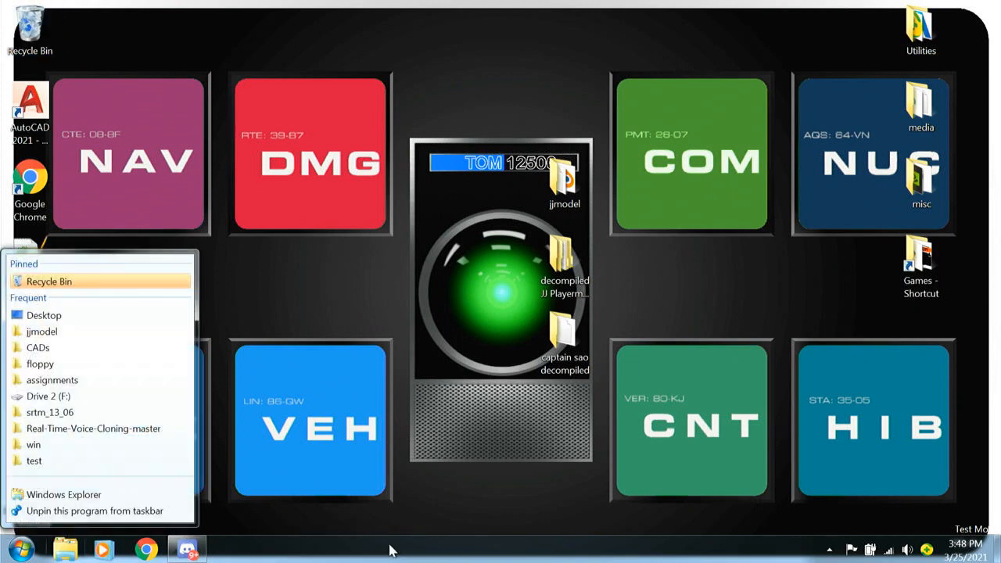
left_click(315, 559)
right_click(30, 30)
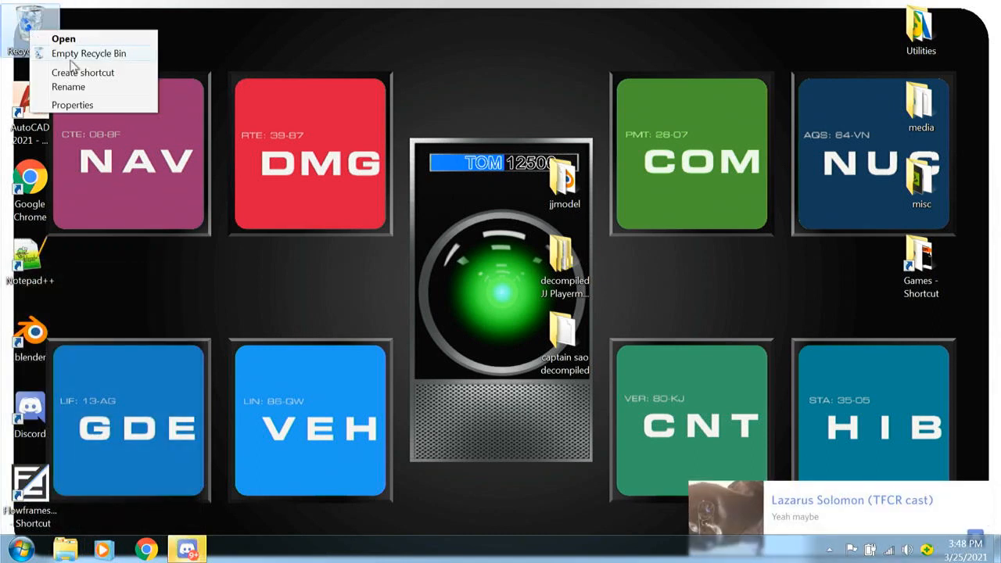
left_click(311, 145)
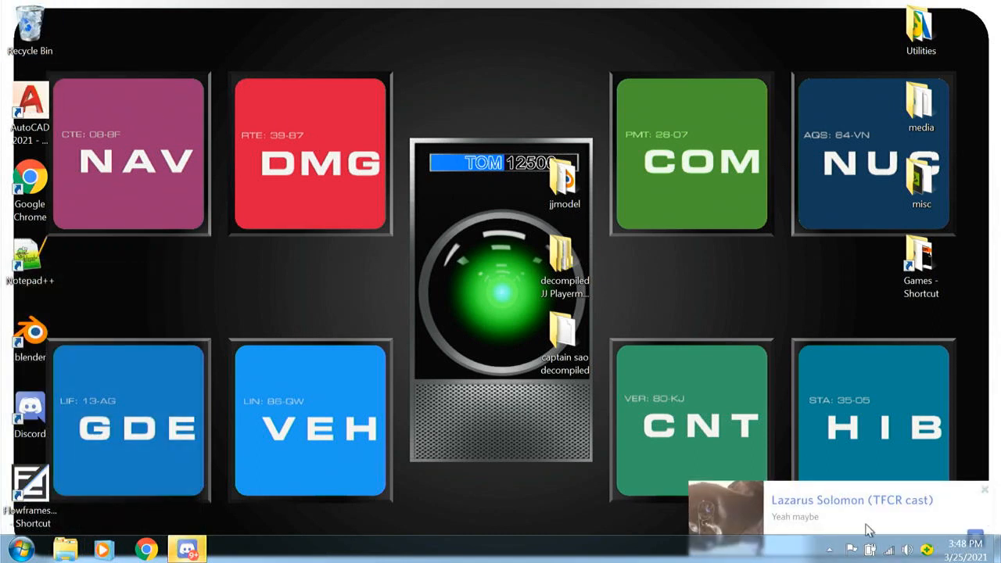
- Decline Discord's switch to the IceCam2 audio device and minimize Discord to return to the desktop
left_click(988, 494)
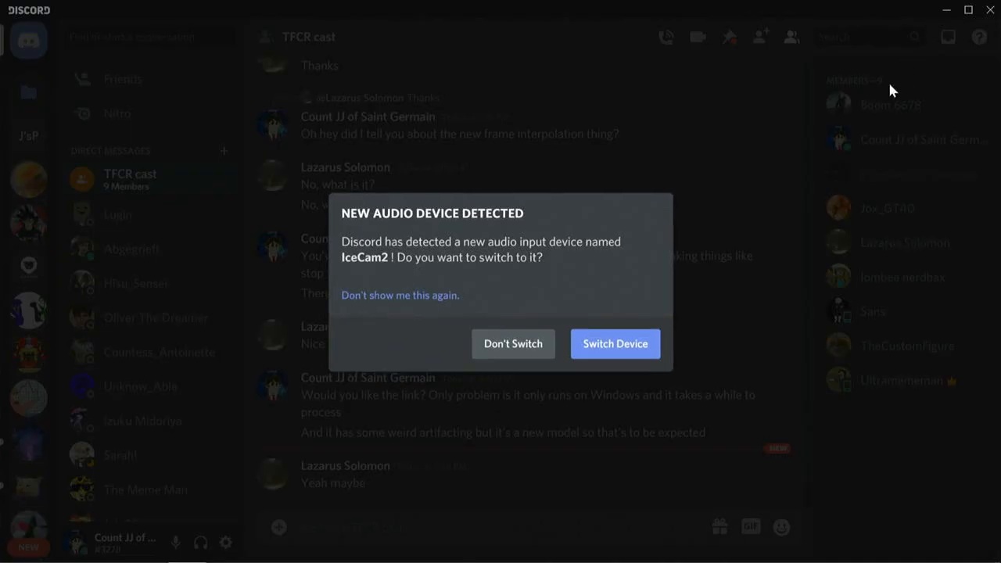
left_click(527, 345)
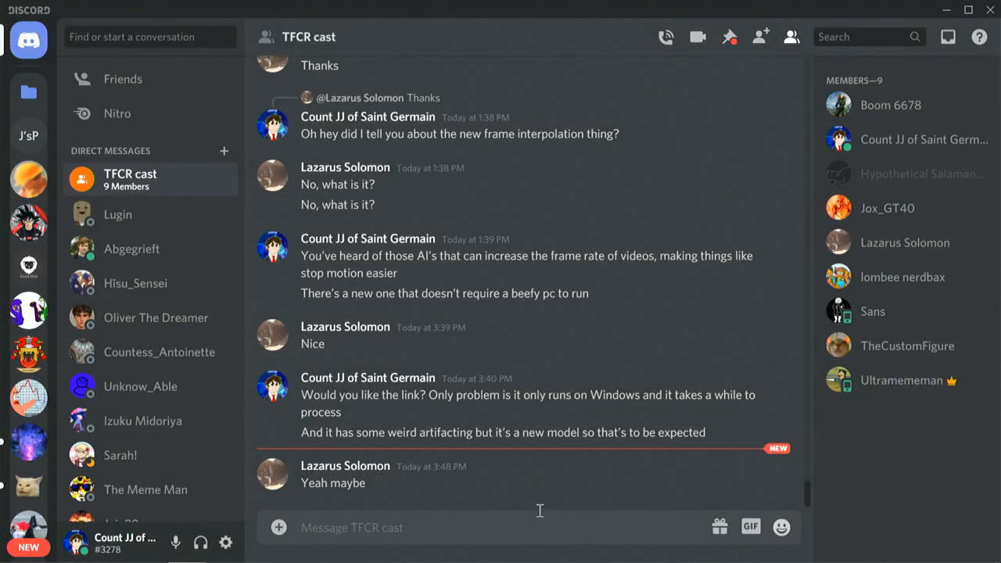
left_click(950, 9)
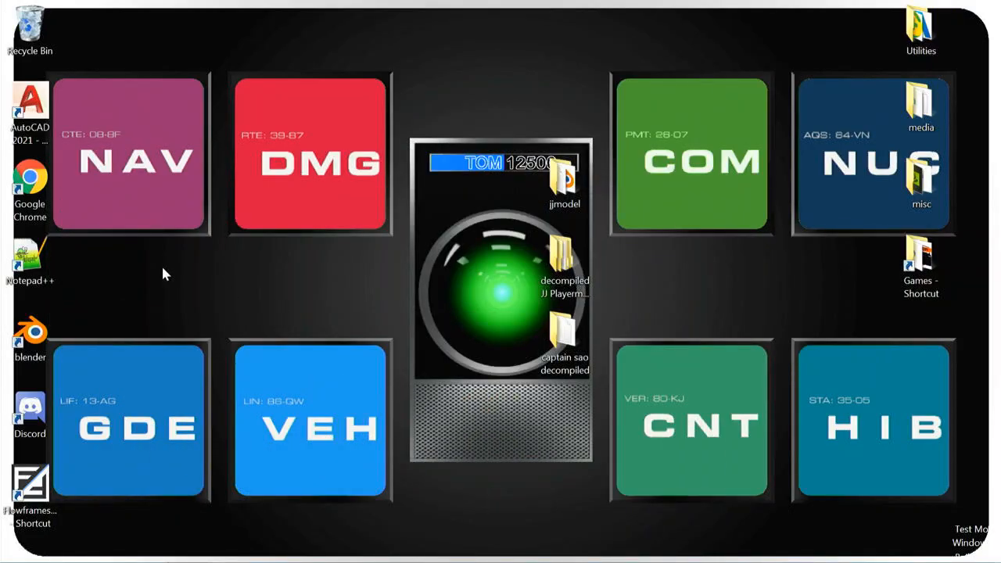
- Move the jjmodel, decompiled JJ and captain sao decompiled folders into a column starting over the wallpaper's DMG tile
left_click_drag(561, 184, 336, 141)
left_click_drag(580, 255, 342, 179)
left_click_drag(545, 330, 316, 262)
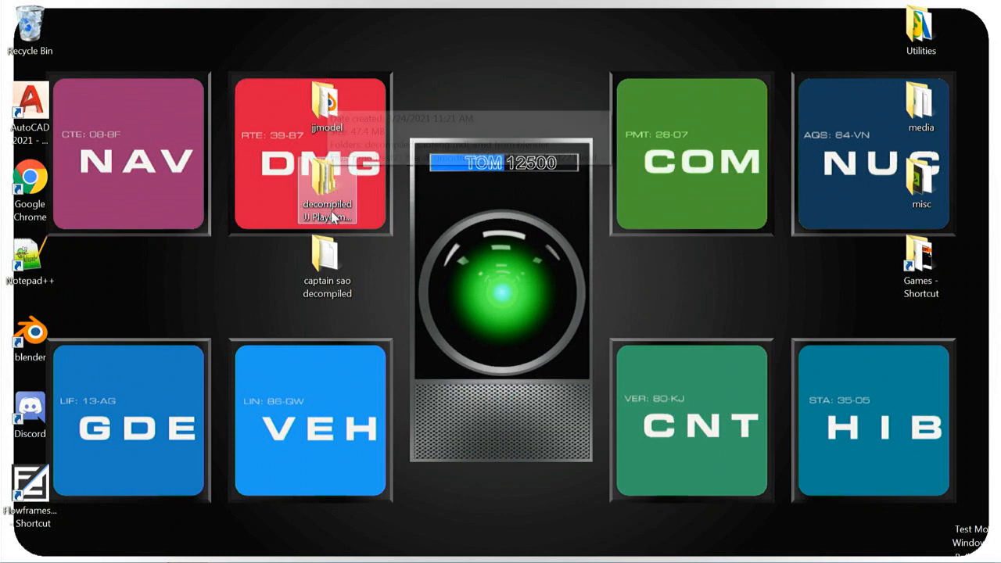
left_click(59, 550)
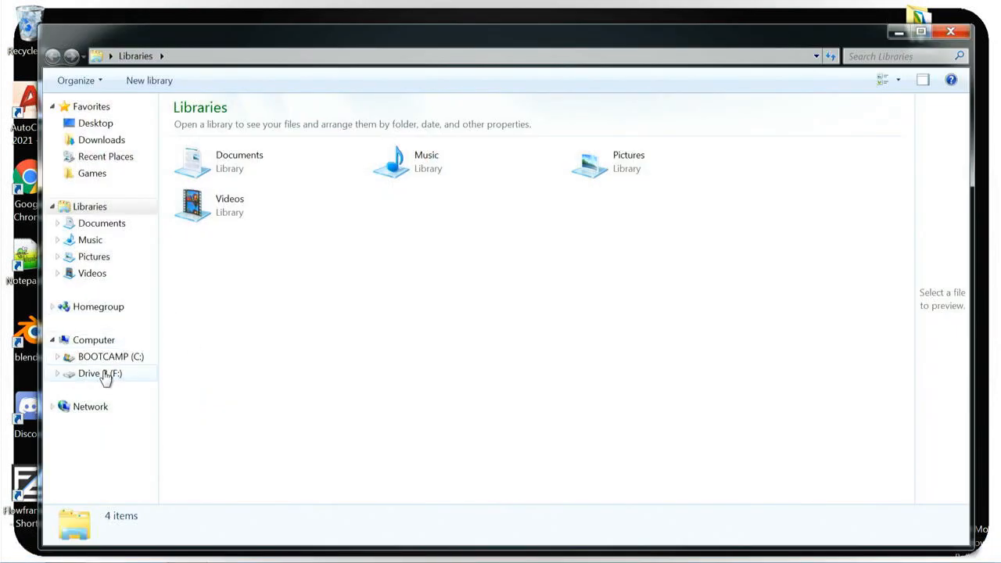
left_click(102, 374)
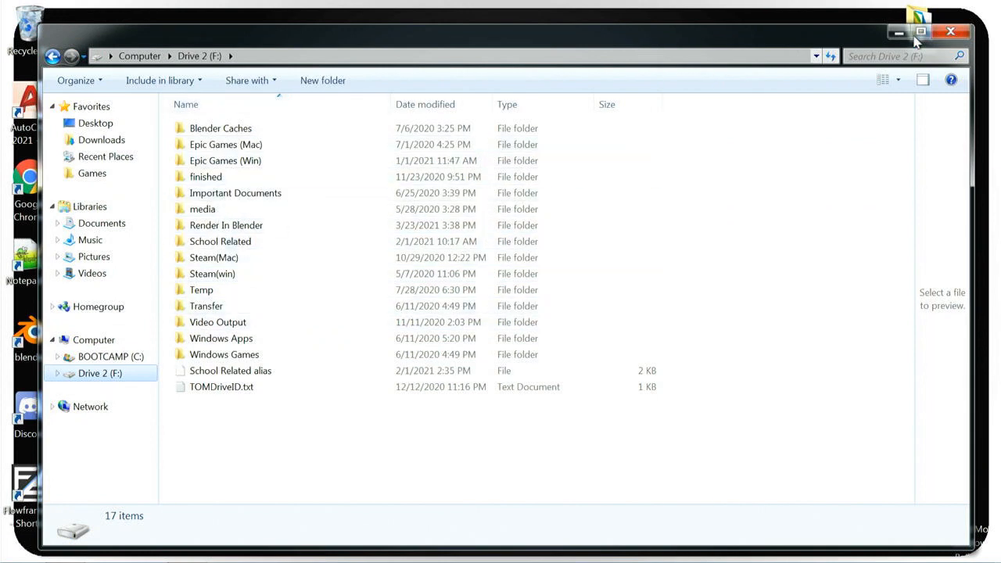
left_click(947, 32)
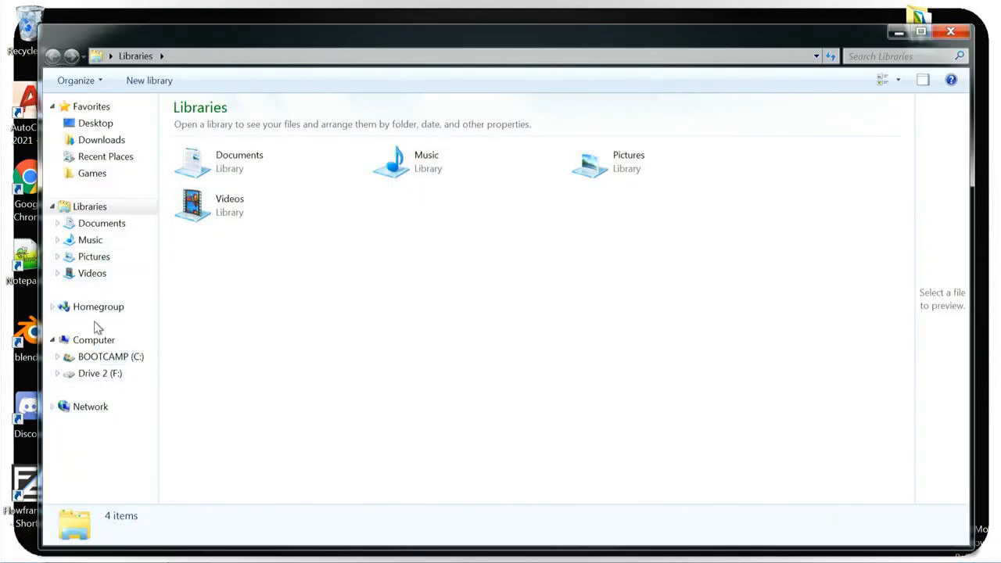
- Open the GarrysMod folder on Drive 2 (F:) under Steam(win), steamapps, common
left_click(101, 374)
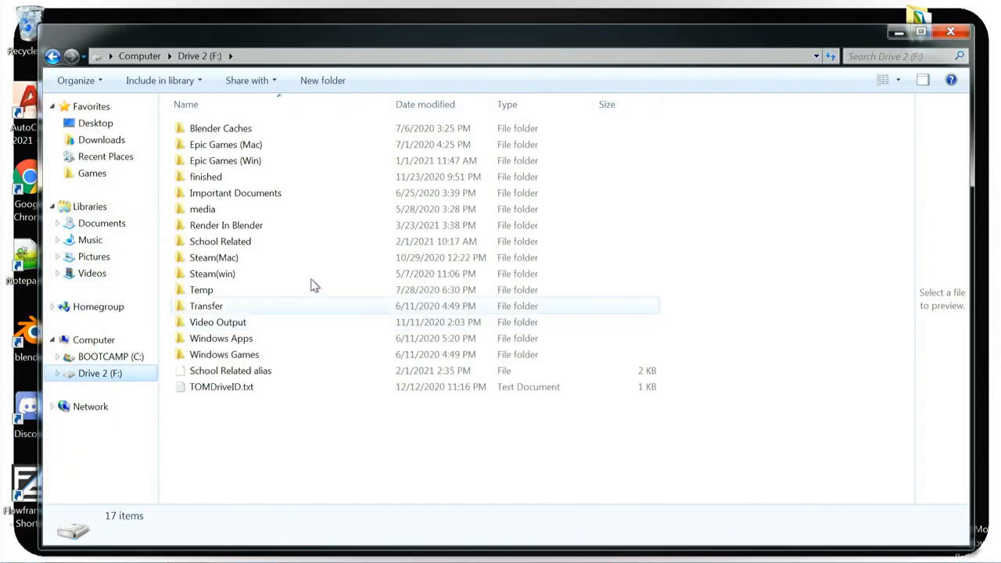
double_click(262, 273)
double_click(224, 130)
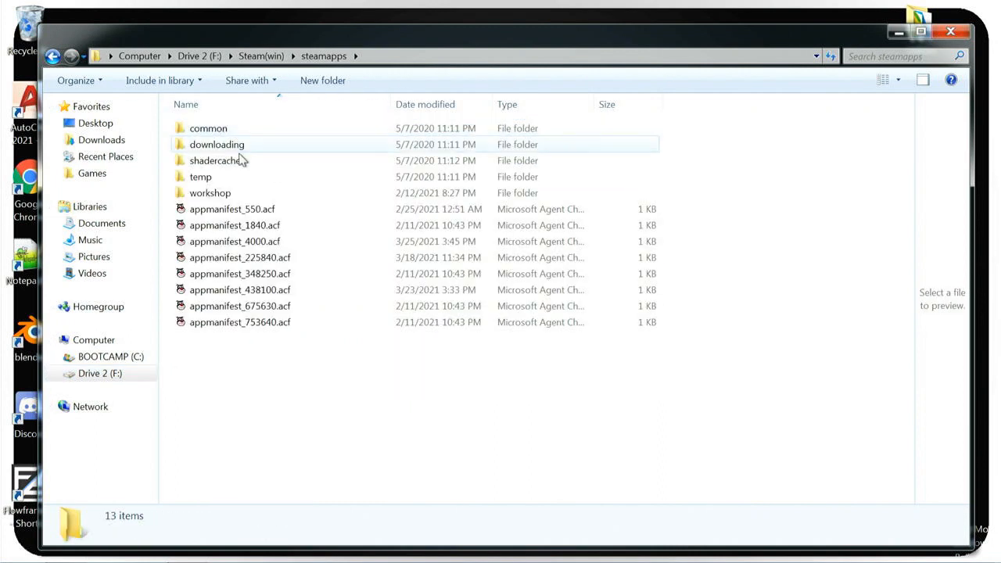
double_click(239, 130)
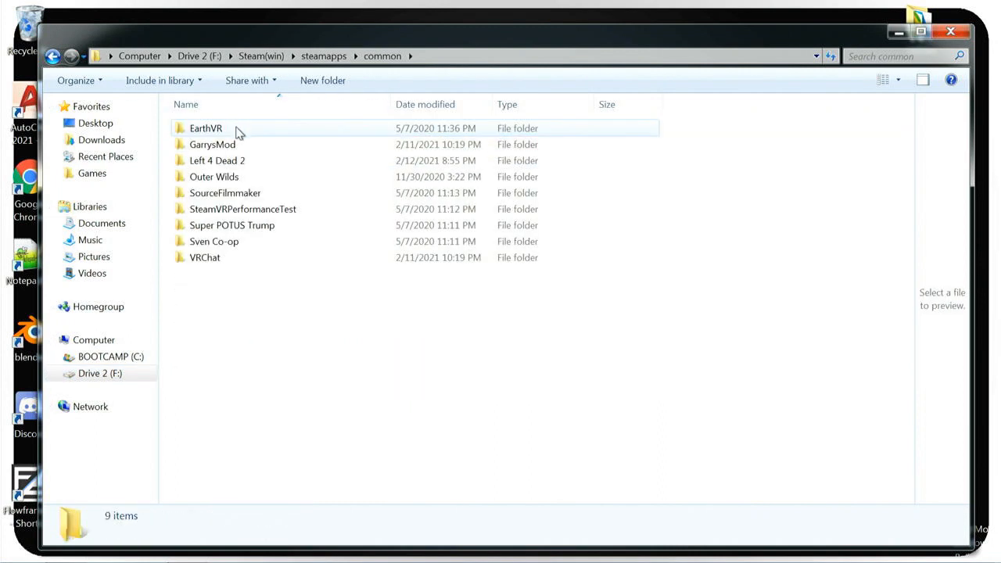
double_click(239, 144)
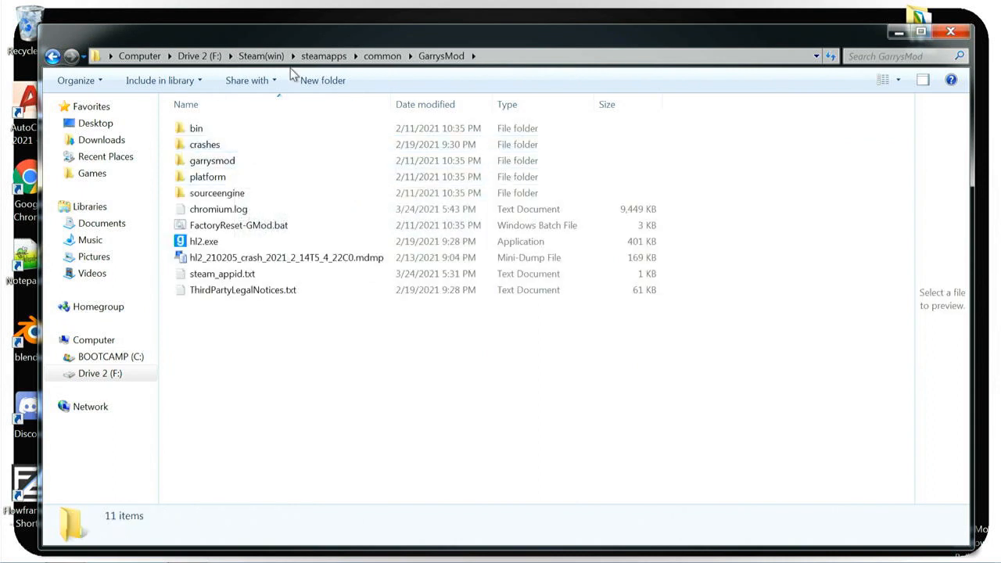
- Return to the common folder and create a desktop shortcut to the GarrysMod folder
left_click_drag(418, 33, 573, 33)
right_click(588, 57)
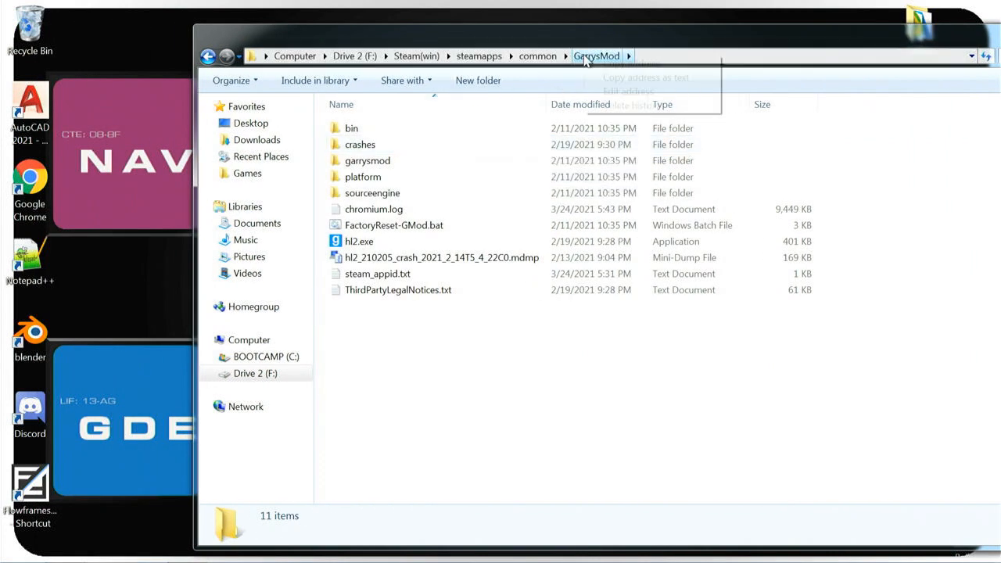
left_click(503, 358)
left_click(208, 57)
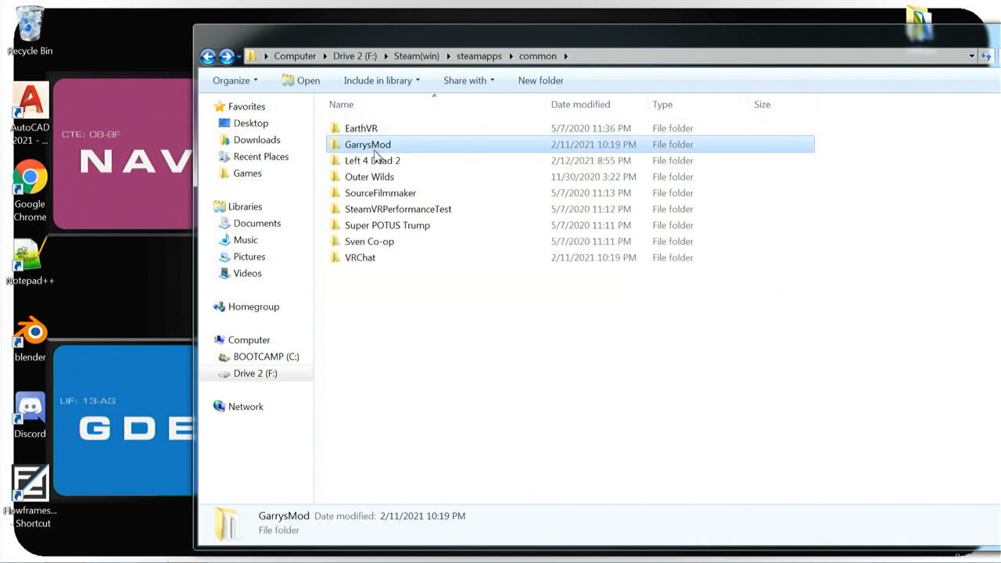
right_click(376, 153)
mouse_move(449, 362)
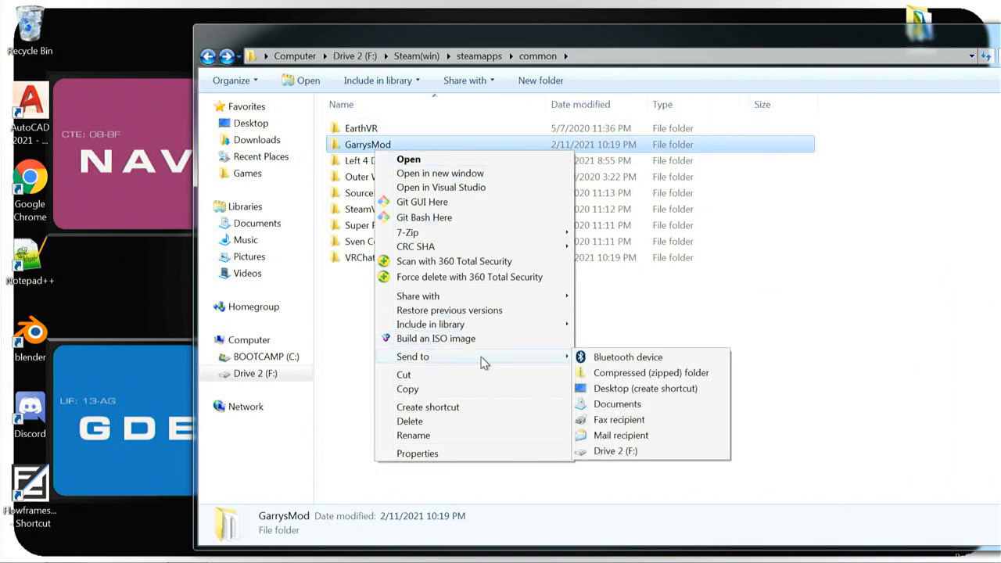
left_click(640, 389)
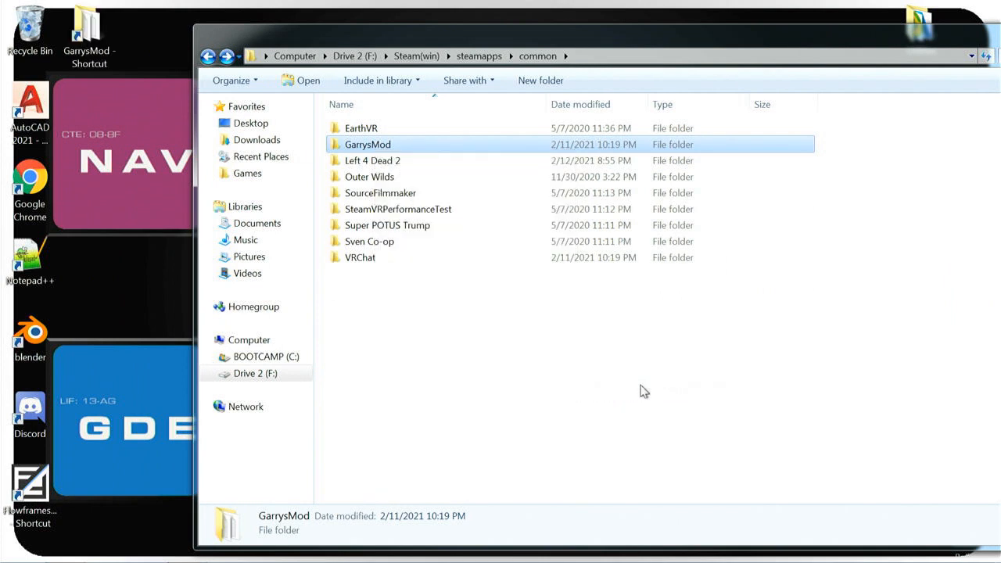
- Place the GarrysMod shortcut directly below the captain sao decompiled folder and open it
left_click_drag(888, 37, 466, 36)
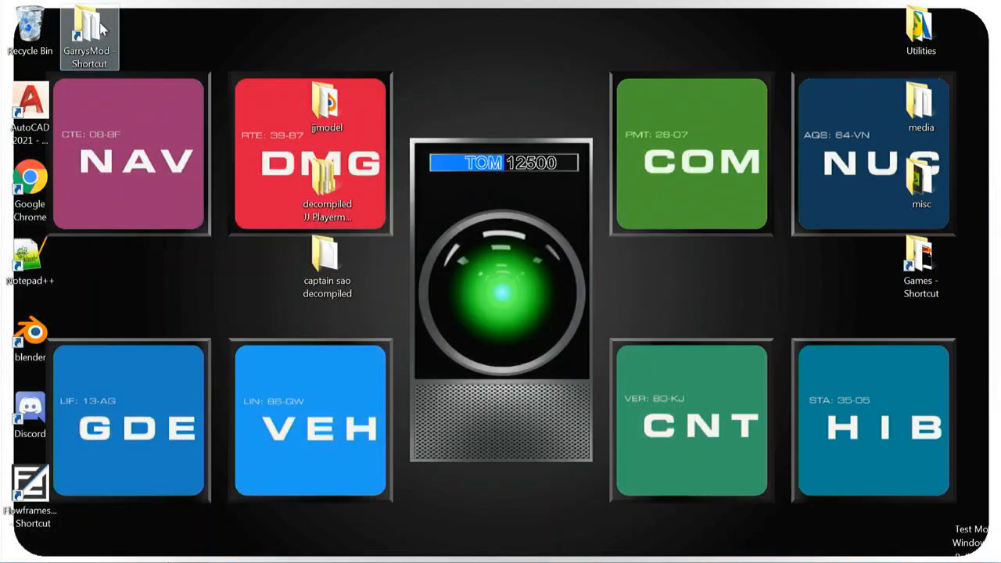
left_click_drag(86, 31, 328, 337)
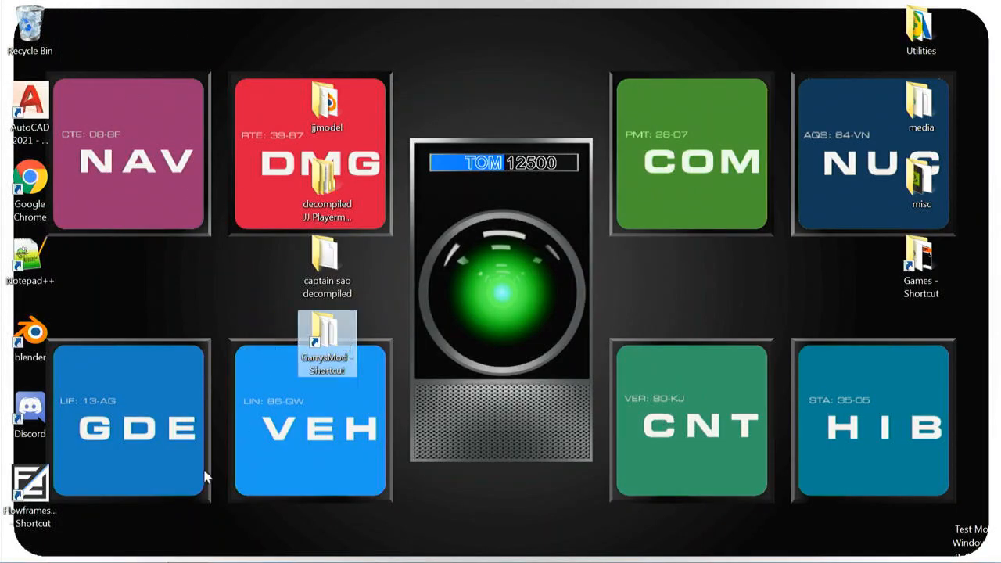
double_click(328, 336)
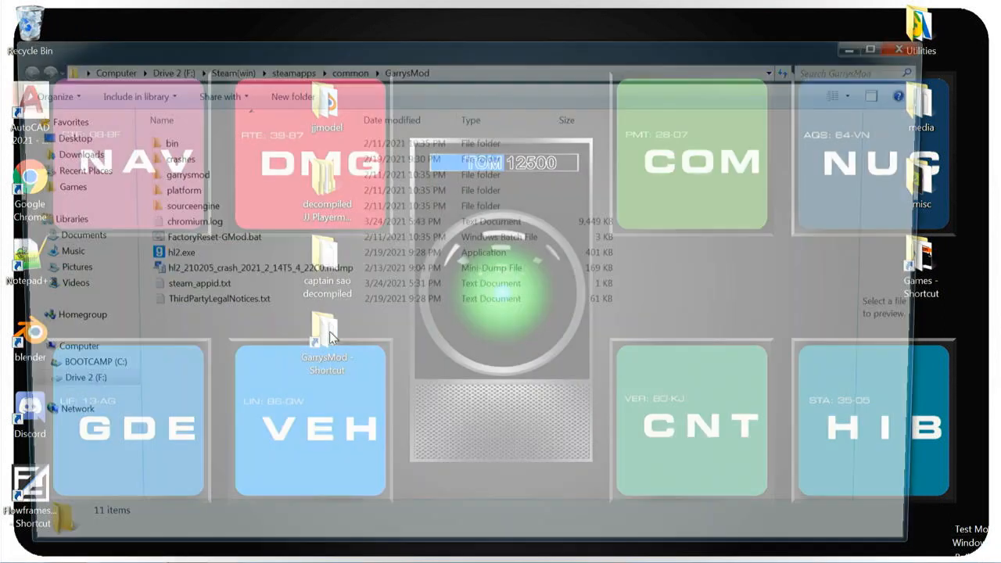
- Reposition the folder window and open the bin folder inside GarrysMod
mouse_move(239, 208)
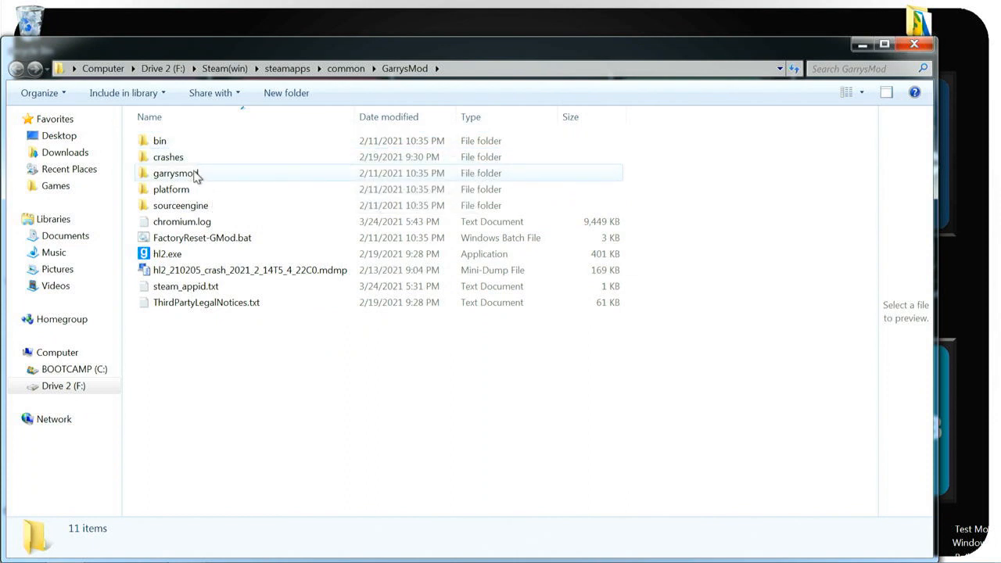
left_click_drag(253, 49, 297, 37)
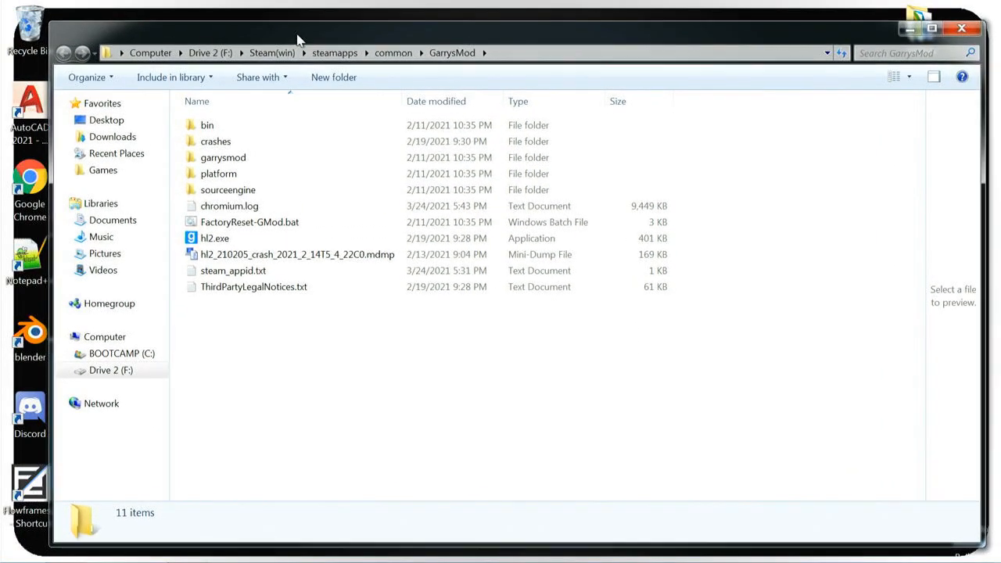
double_click(246, 159)
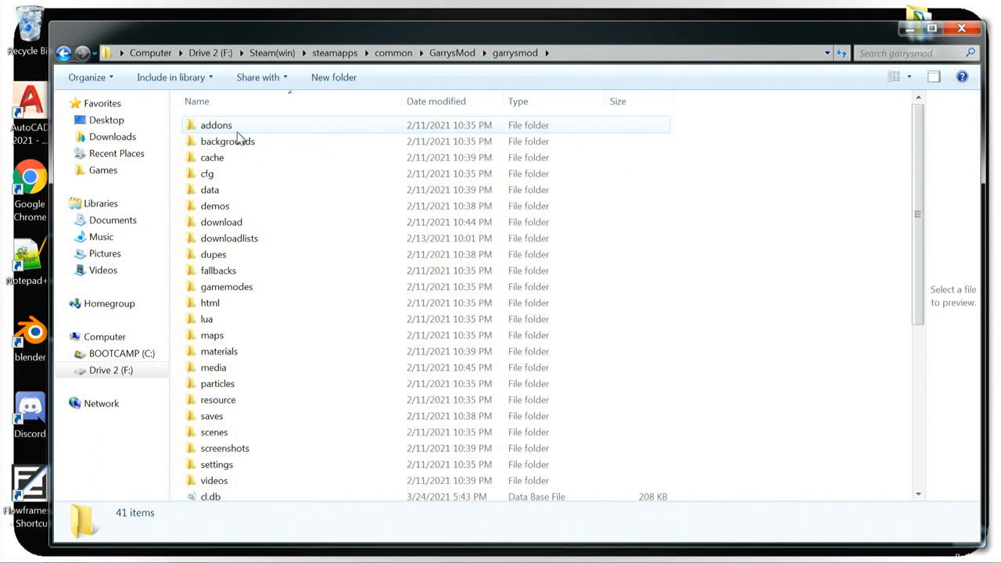
left_click(63, 52)
double_click(207, 125)
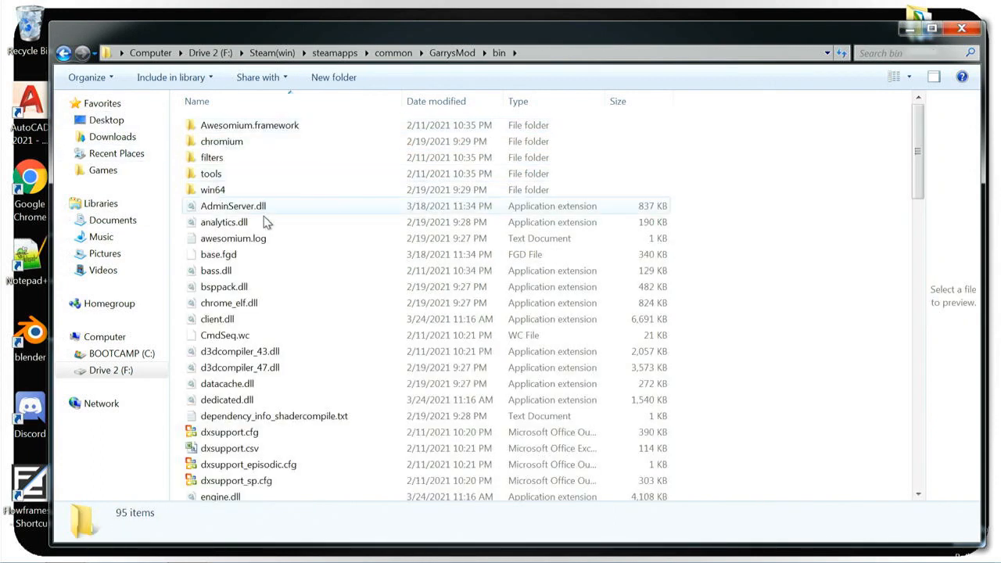
- Launch hlmv.exe from the bin folder and allow it in the 360 Total Security alert without further reminders
scroll(268, 266, "down", 8)
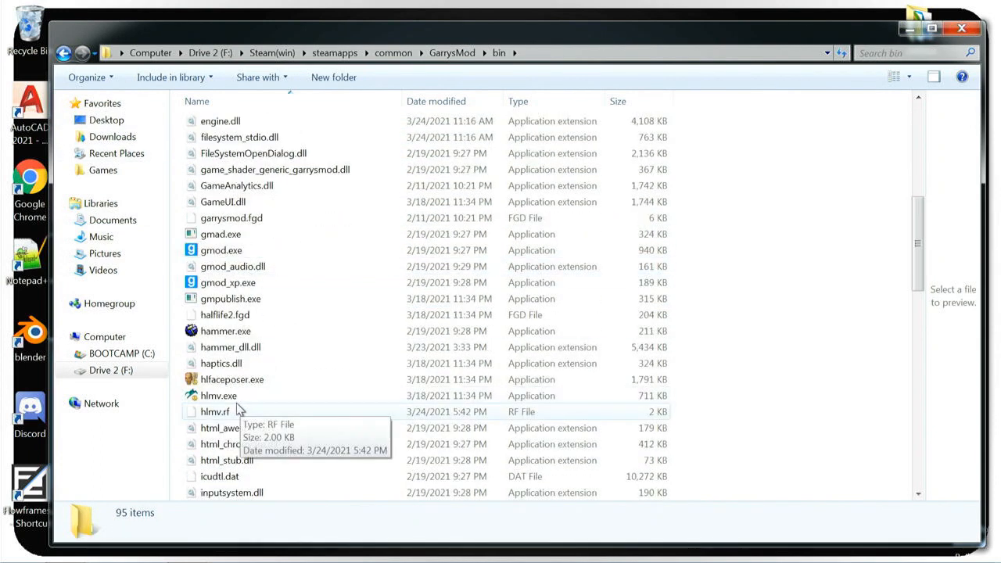
left_click(239, 411)
double_click(251, 397)
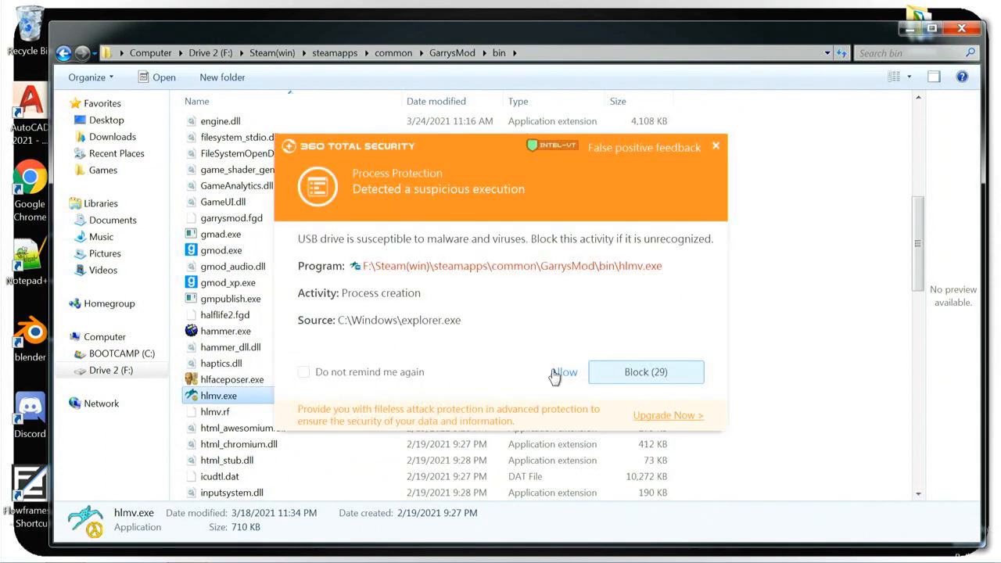
left_click(394, 374)
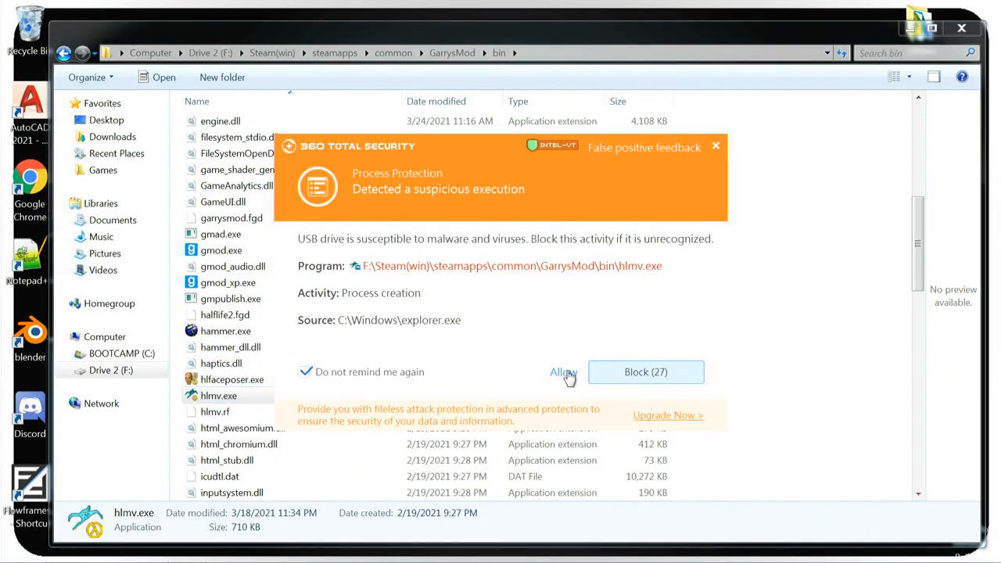
left_click(563, 372)
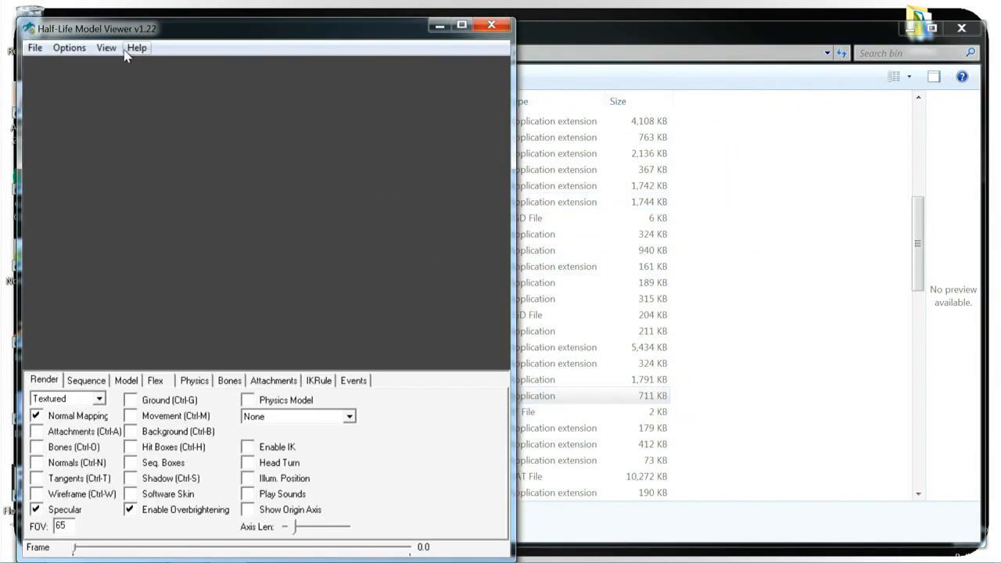
- Load JJ.mdl from the models player folder, inspect it from another angle and close the model viewer
left_click(35, 48)
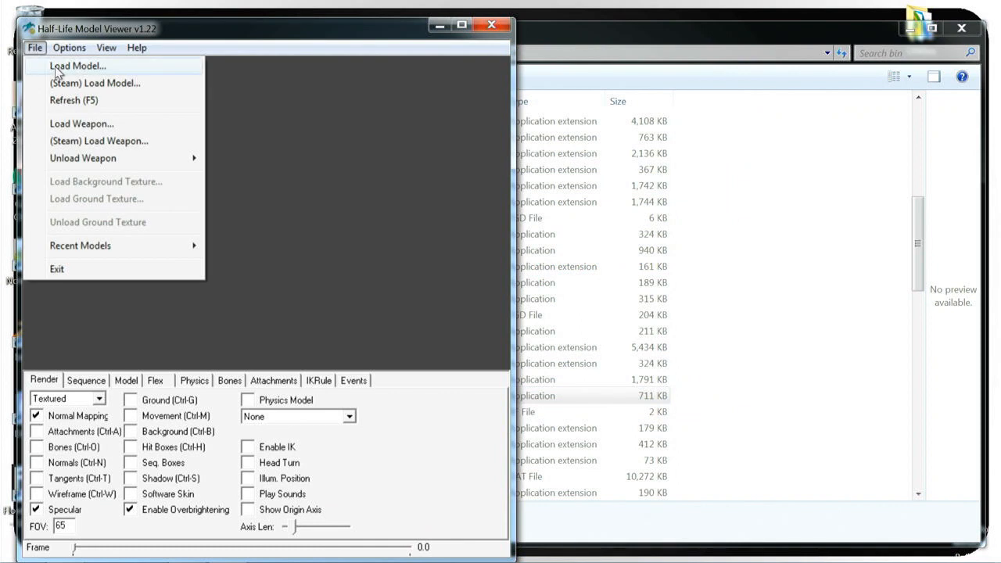
left_click(65, 67)
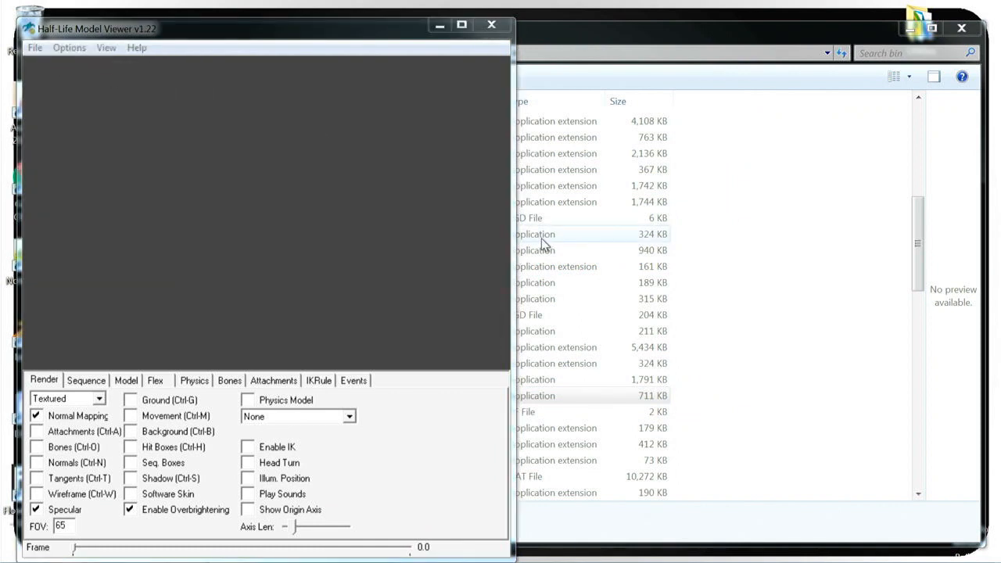
left_click(208, 164)
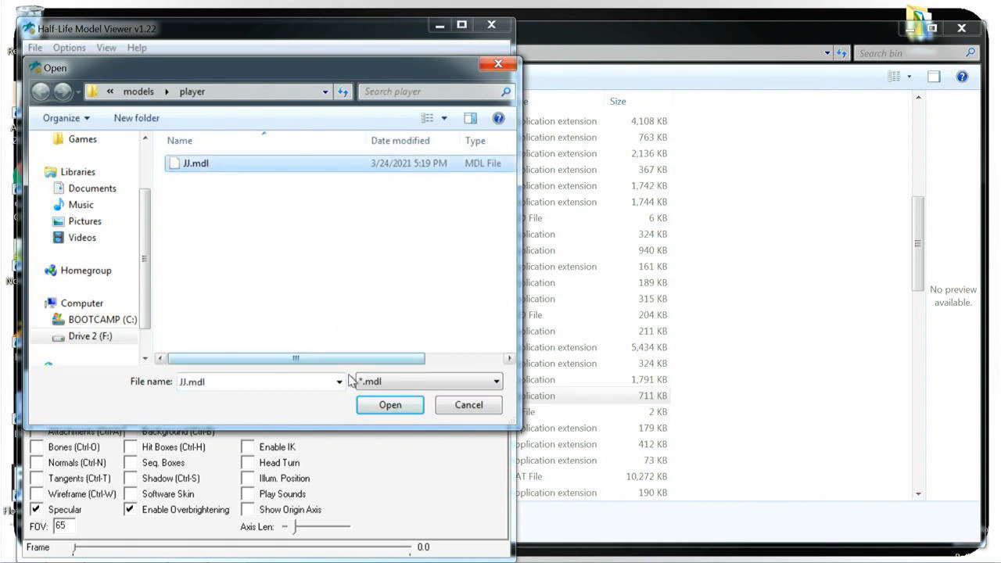
left_click(378, 412)
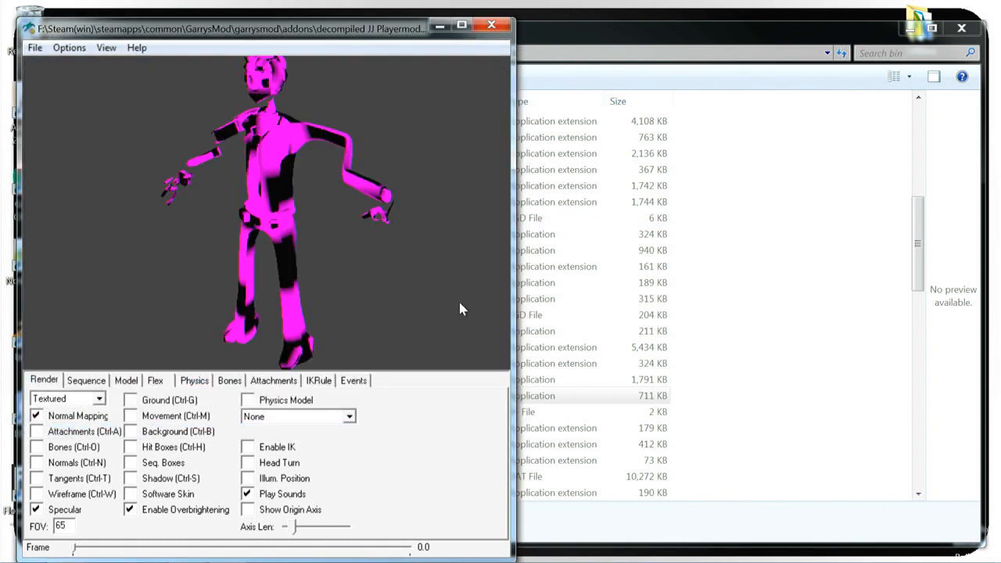
left_click_drag(260, 251, 310, 185)
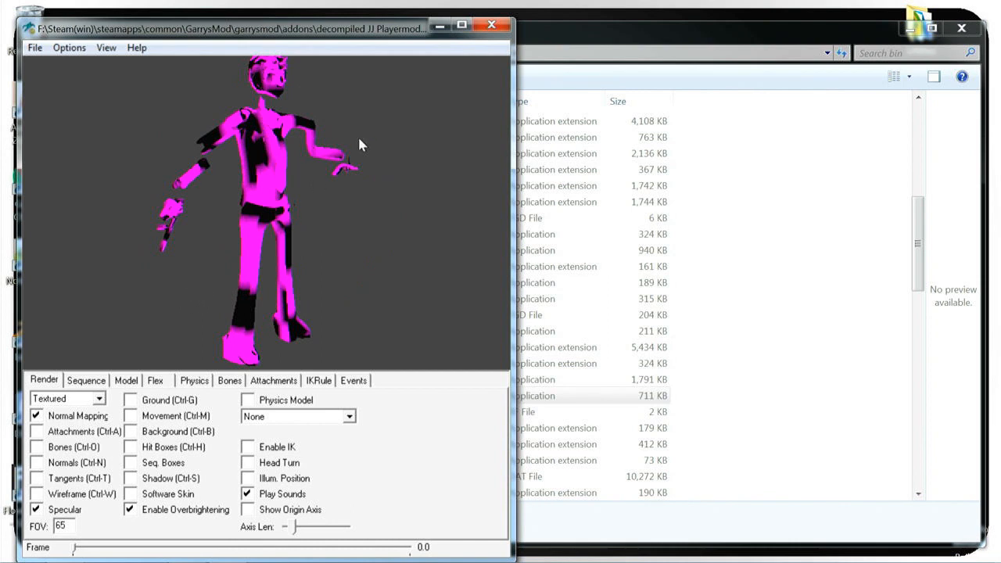
left_click(491, 24)
- Shift the bin folder window aside, then start Steam and open its game library
left_click_drag(514, 38, 736, 254)
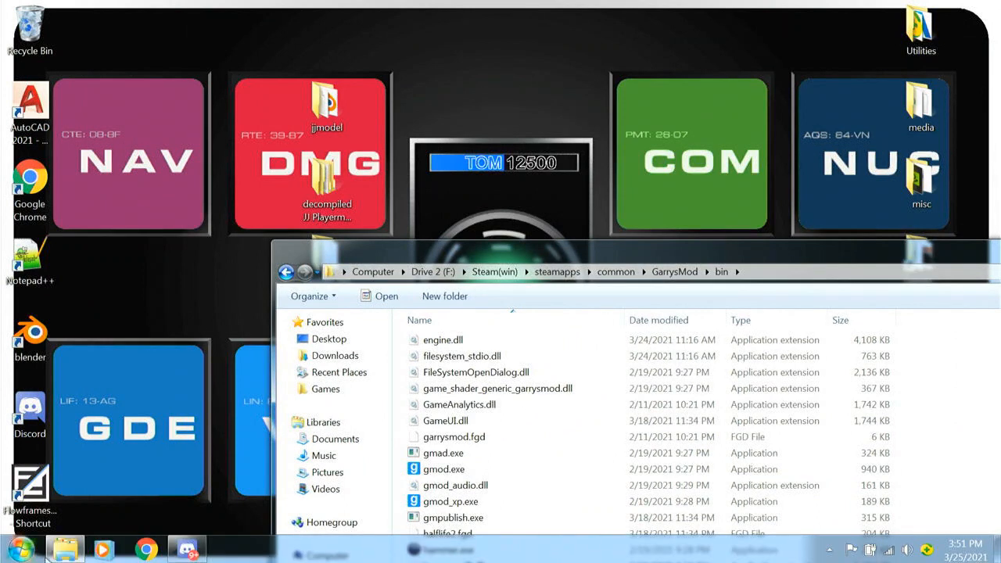
left_click(21, 549)
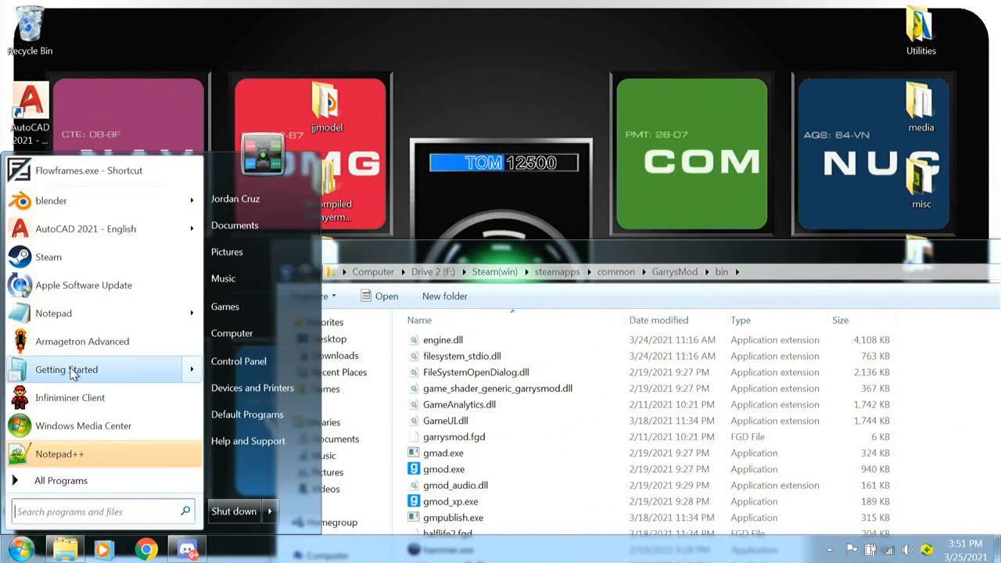
left_click(98, 264)
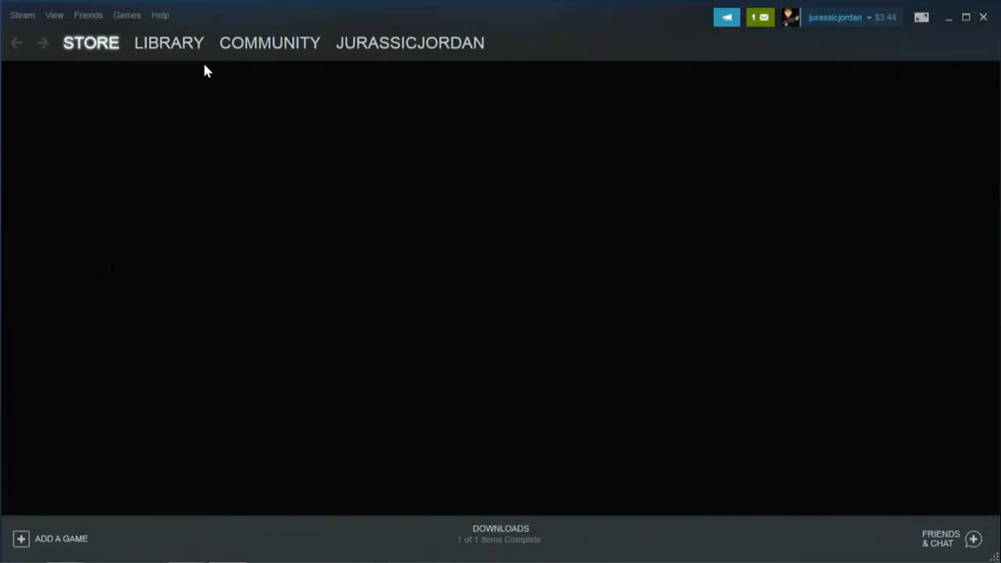
left_click(160, 42)
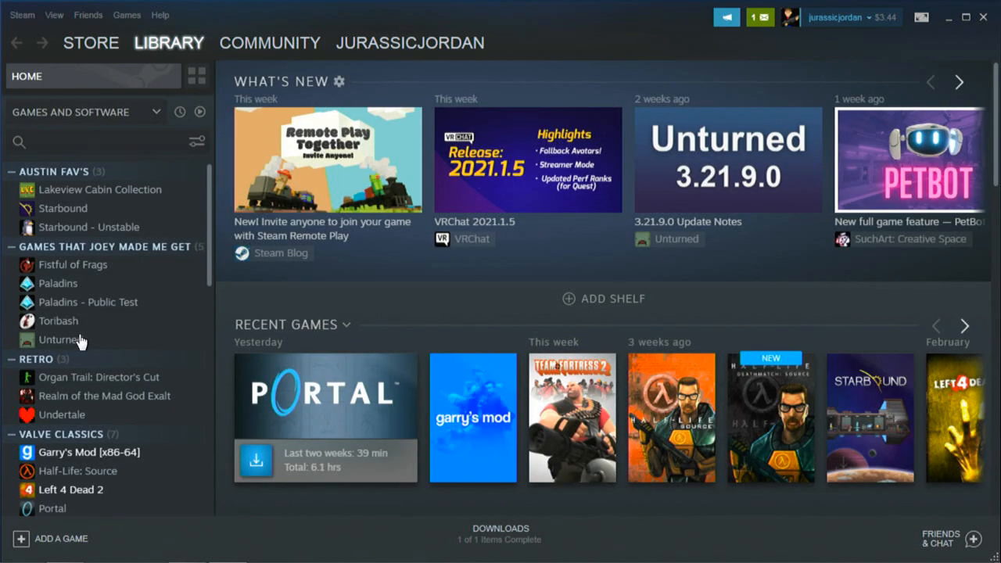
- Open the Steam Support reply to the Portal crash request and read the message
left_click(763, 18)
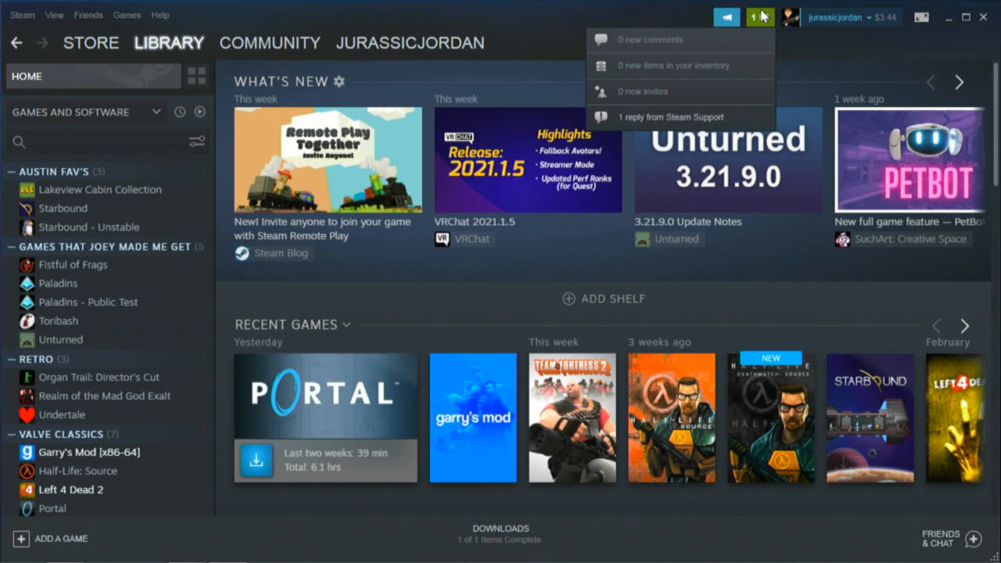
left_click(663, 118)
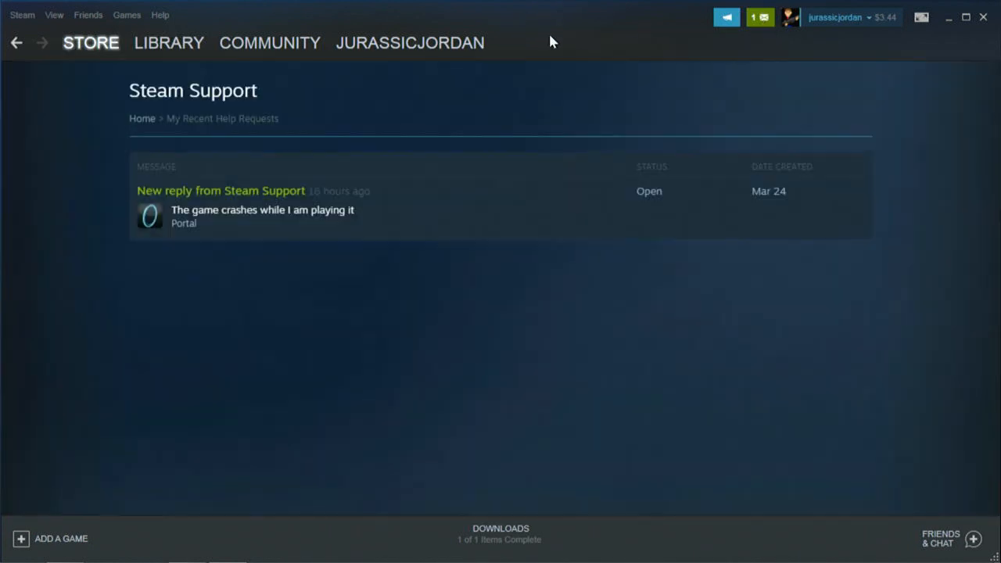
left_click(290, 217)
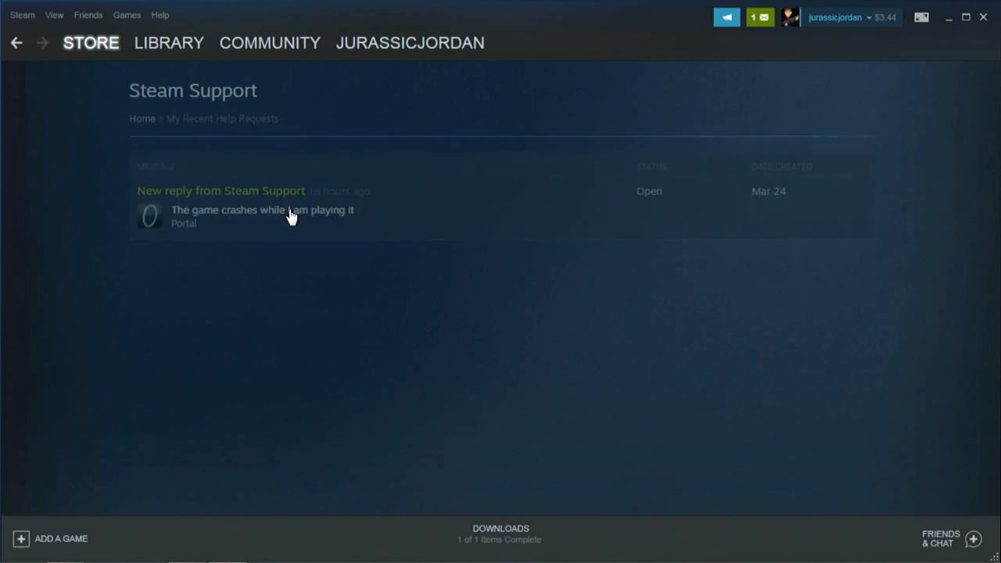
scroll(400, 281, "down", 4)
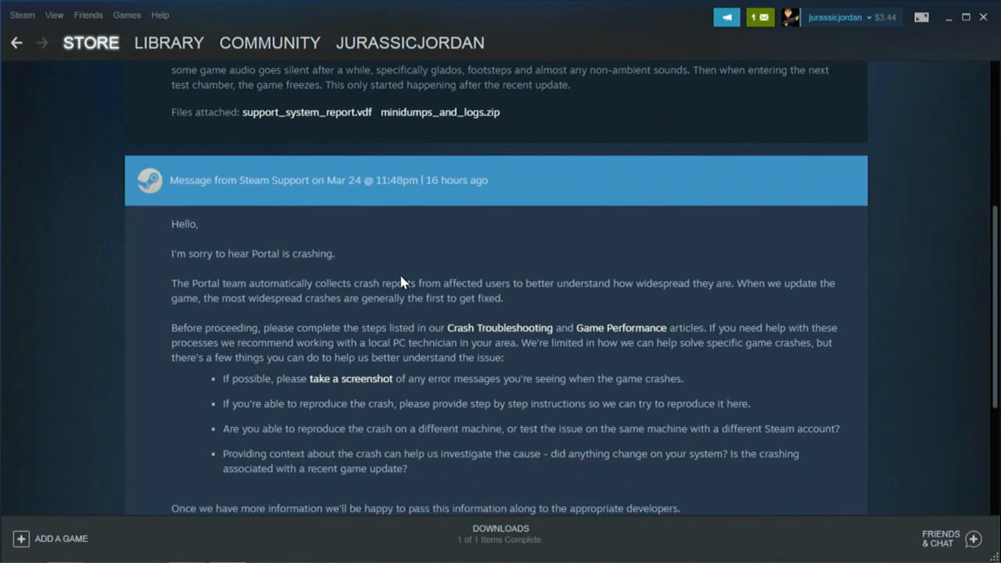
scroll(401, 282, "down", 1)
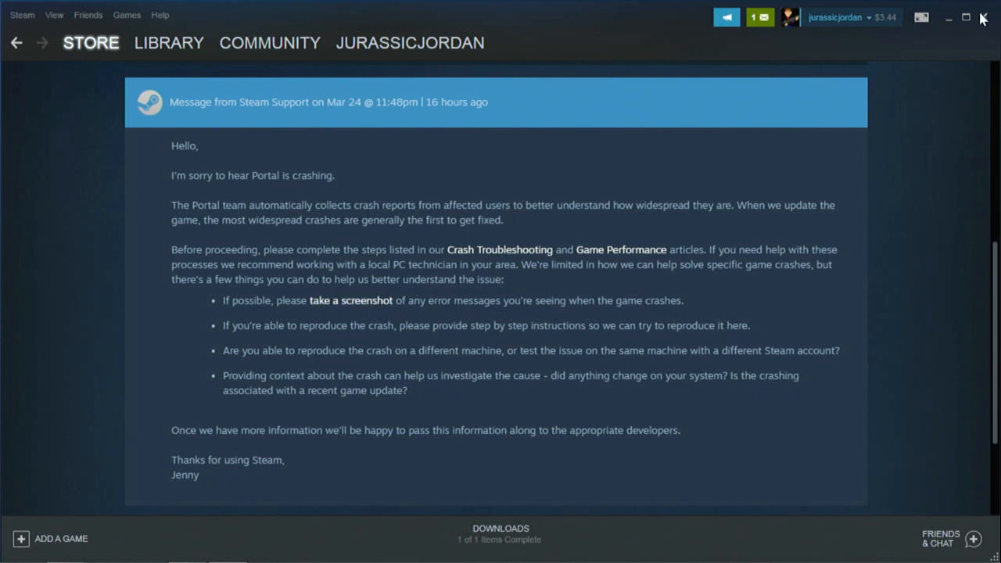
- Launch the 64-bit version of Garry's Mod from the Valve Classics group in the library
left_click(188, 43)
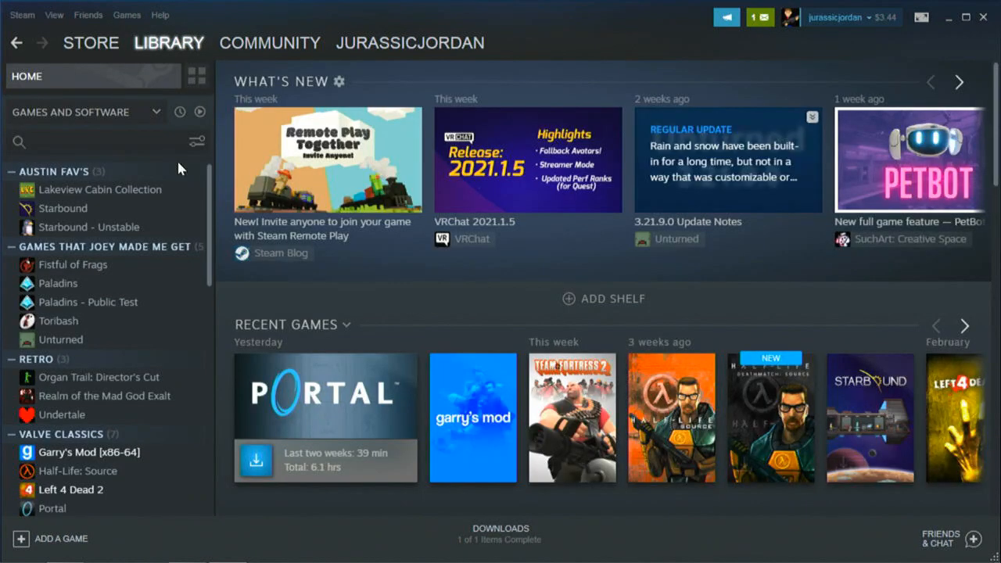
scroll(211, 213, "down", 3)
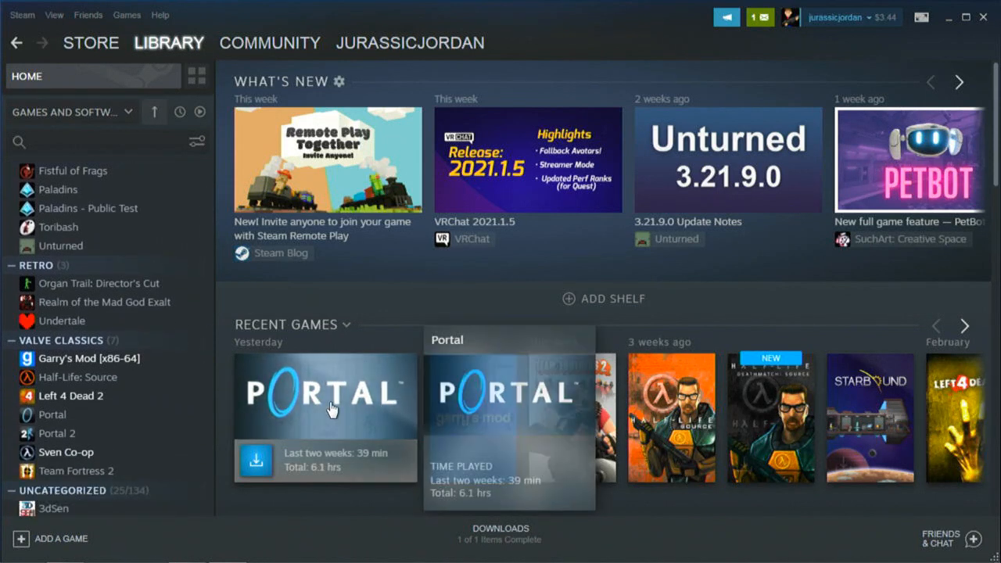
scroll(211, 226, "down", 3)
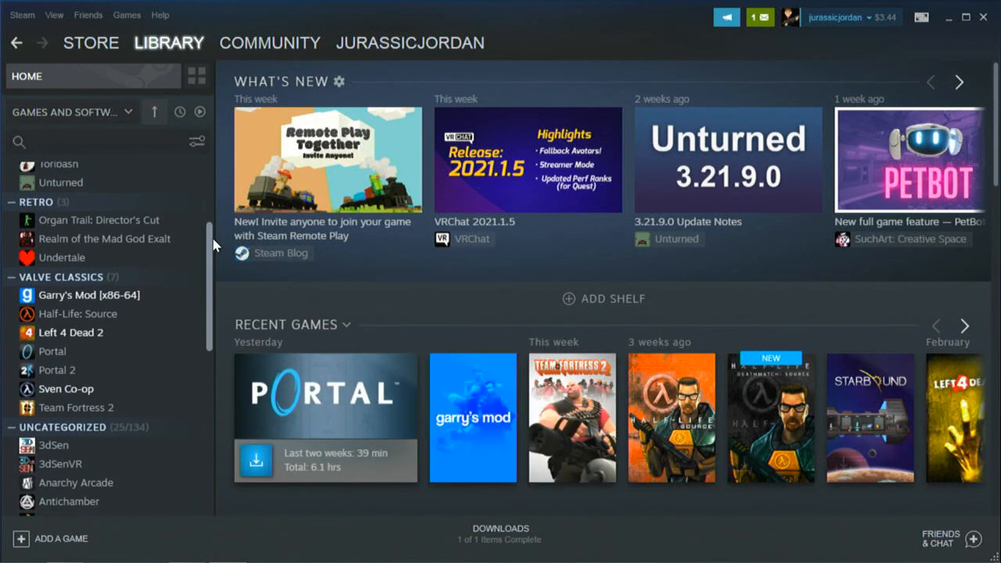
scroll(214, 235, "down", 1)
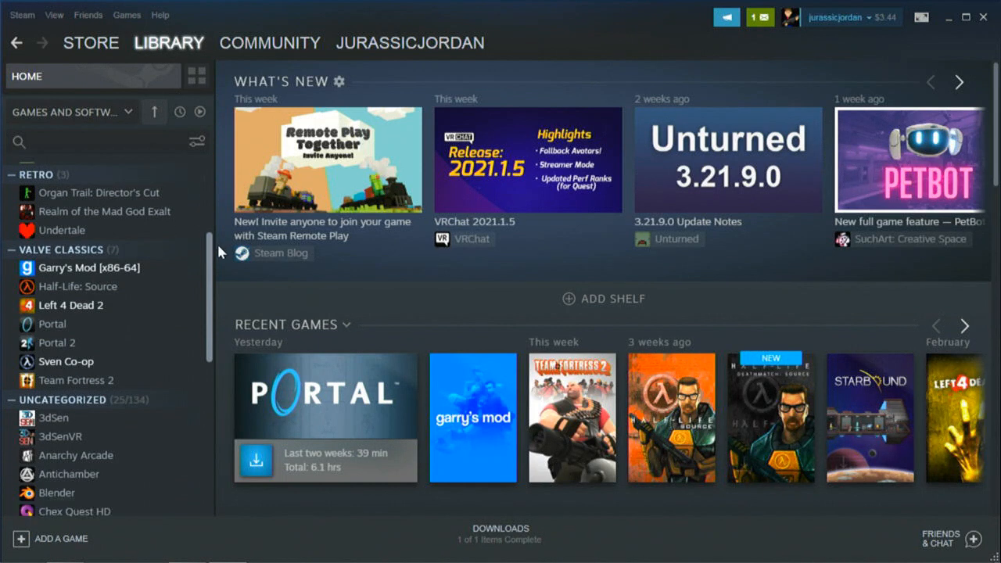
left_click(141, 268)
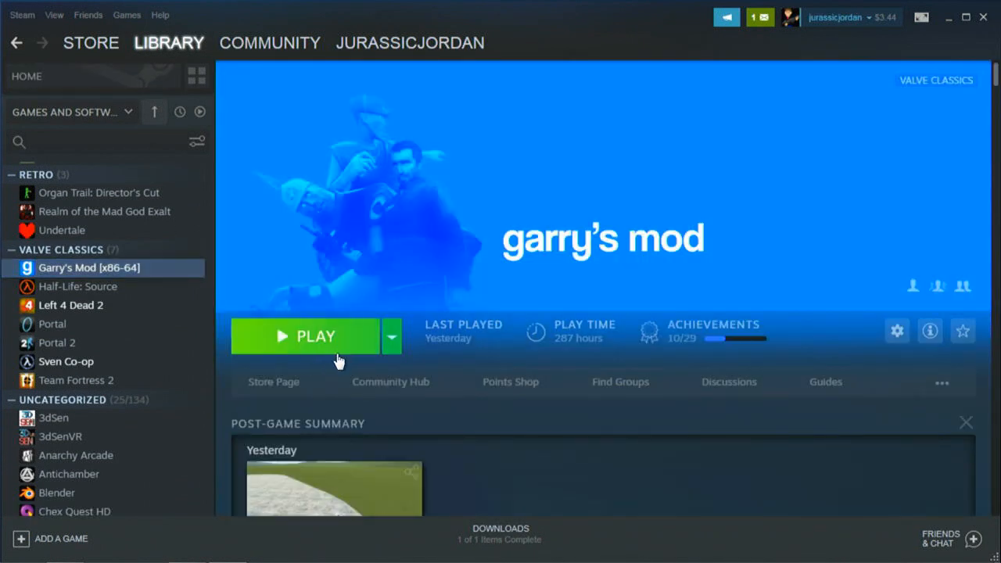
left_click(329, 336)
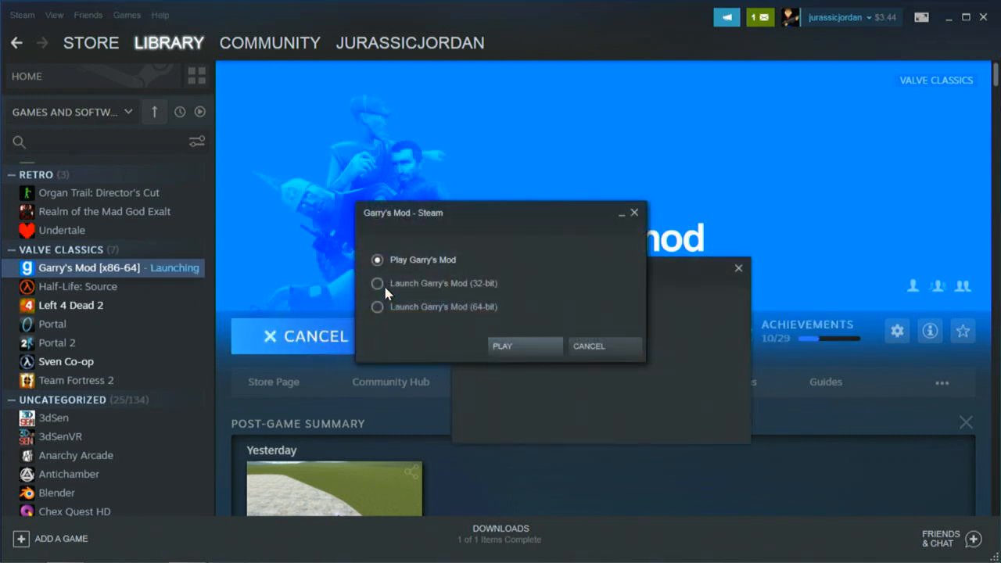
left_click(430, 284)
left_click(398, 309)
left_click(508, 347)
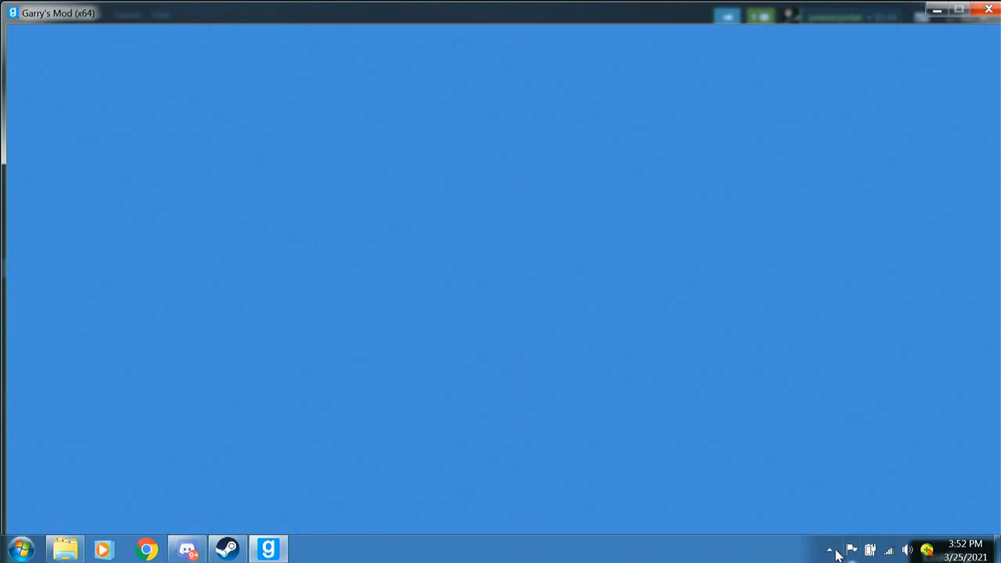
- Open Control Panel's Screen Resolution settings under Appearance and Personalization, Display, moving the Garry's Mod window out of the way
left_click(21, 551)
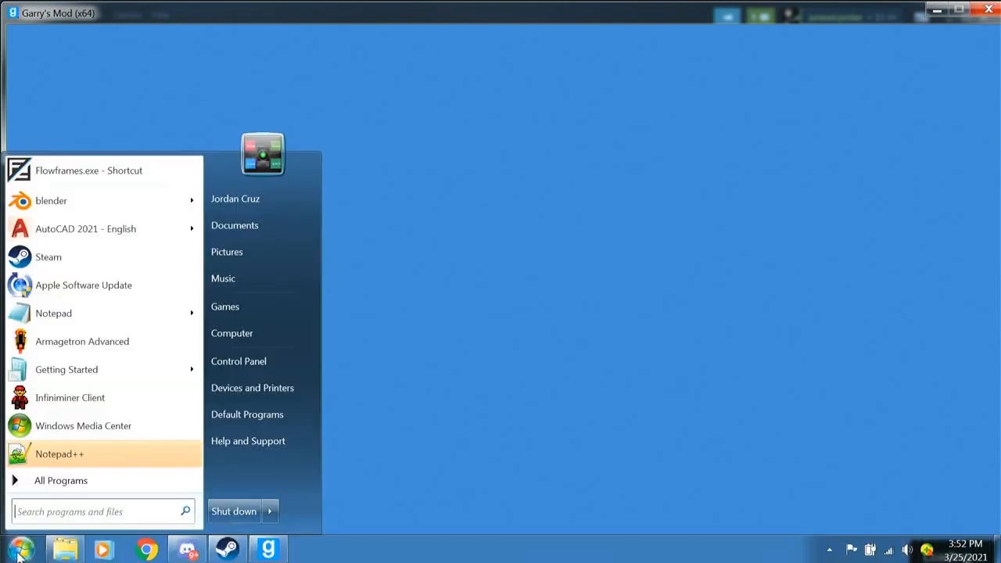
left_click(246, 366)
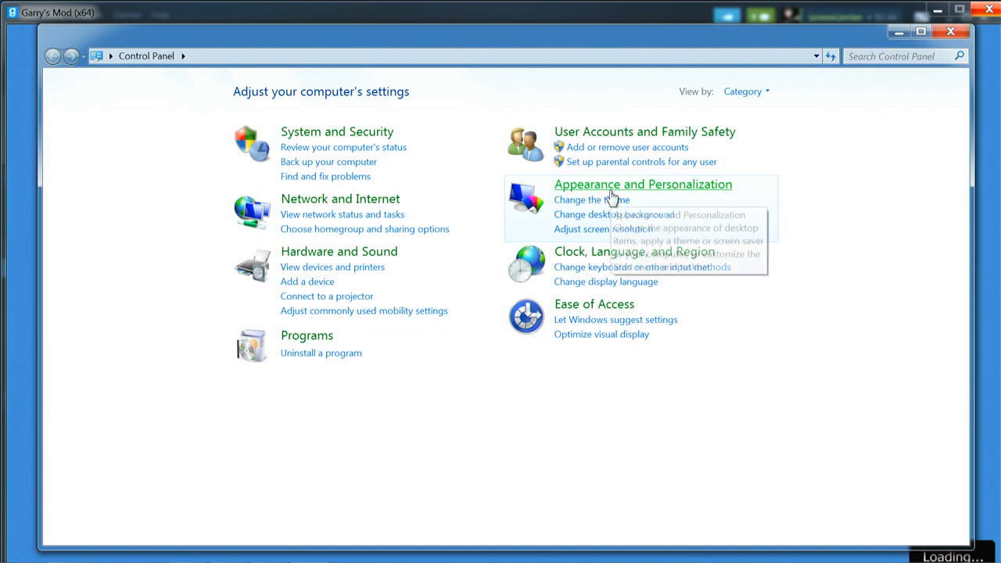
left_click(612, 191)
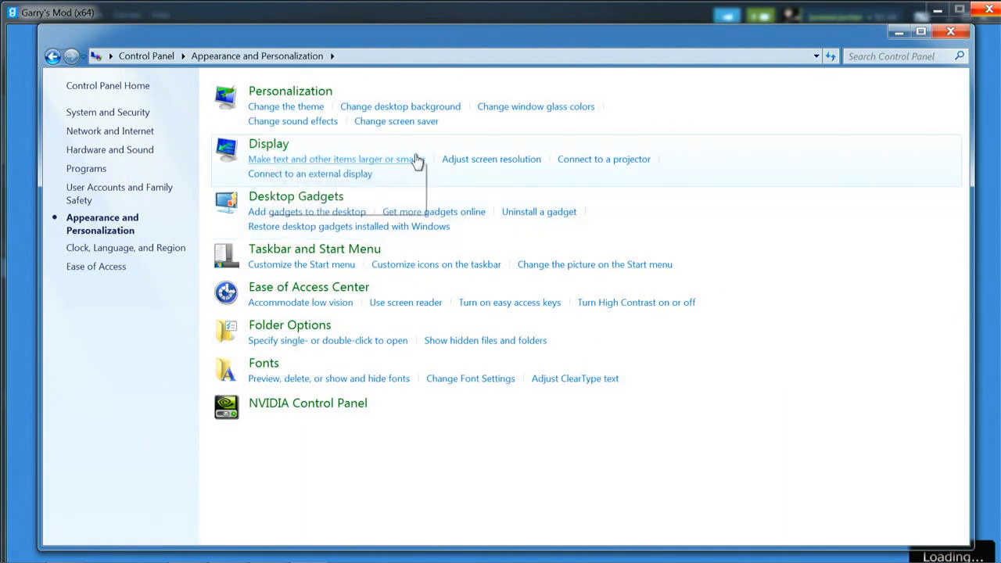
left_click(416, 160)
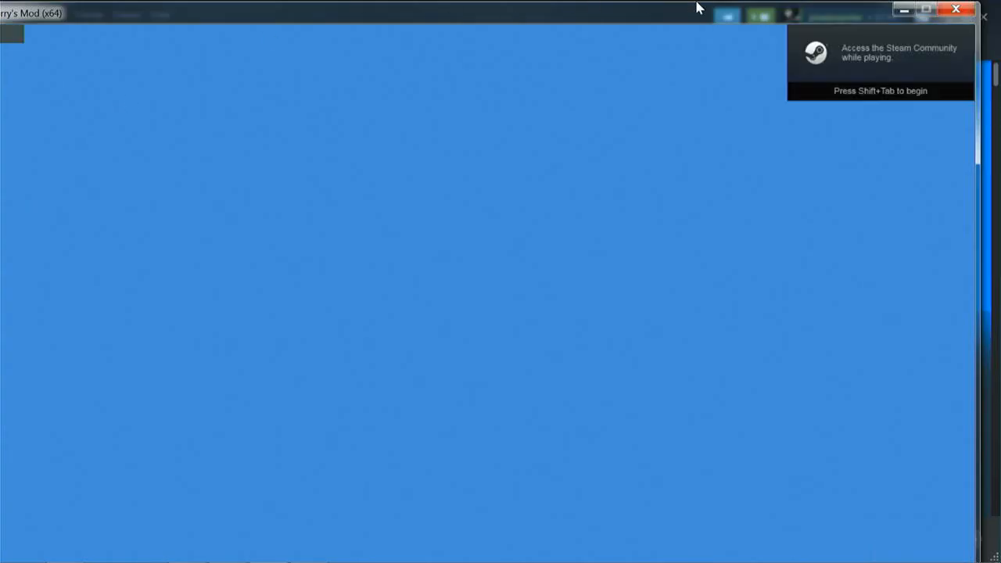
left_click_drag(640, 11, 732, 136)
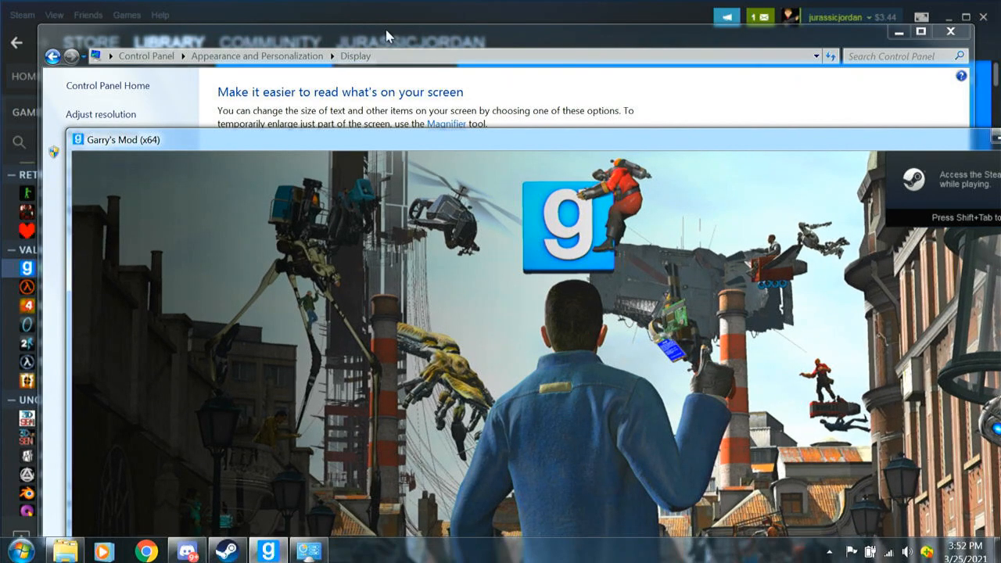
left_click(385, 31)
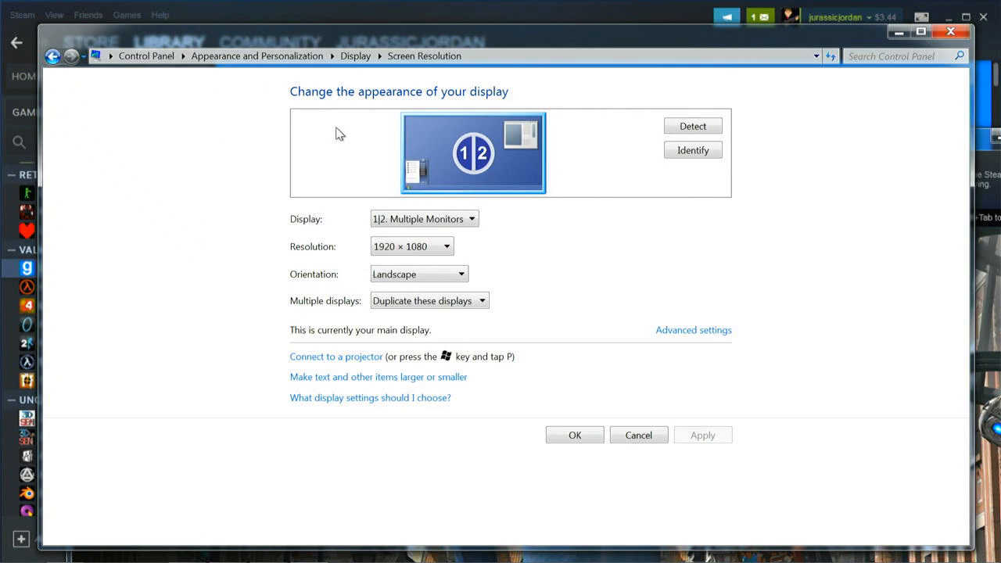
- Try a display resolution of 1680 × 1050, then dismiss the confirmation without keeping the change
left_click(419, 251)
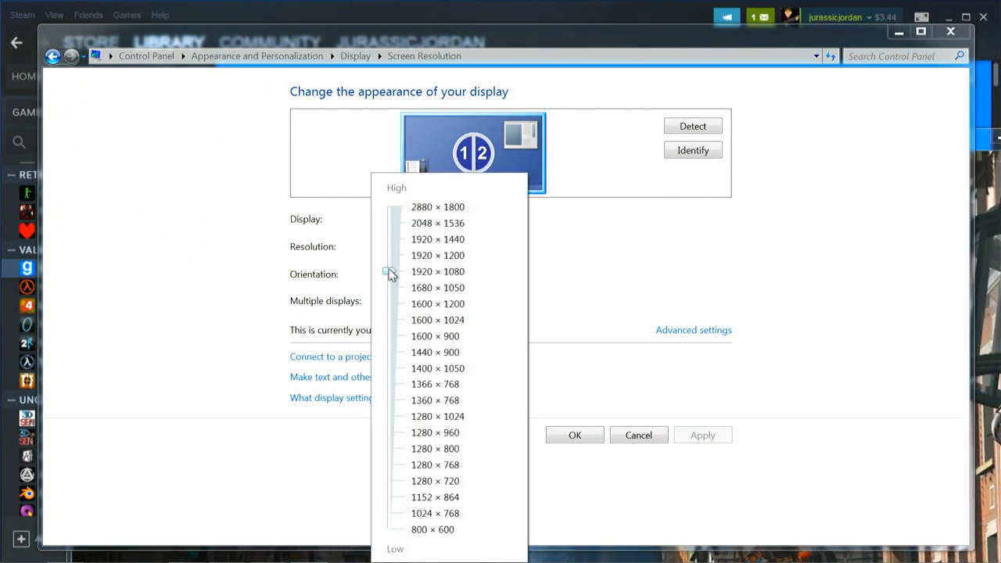
left_click_drag(391, 273, 390, 287)
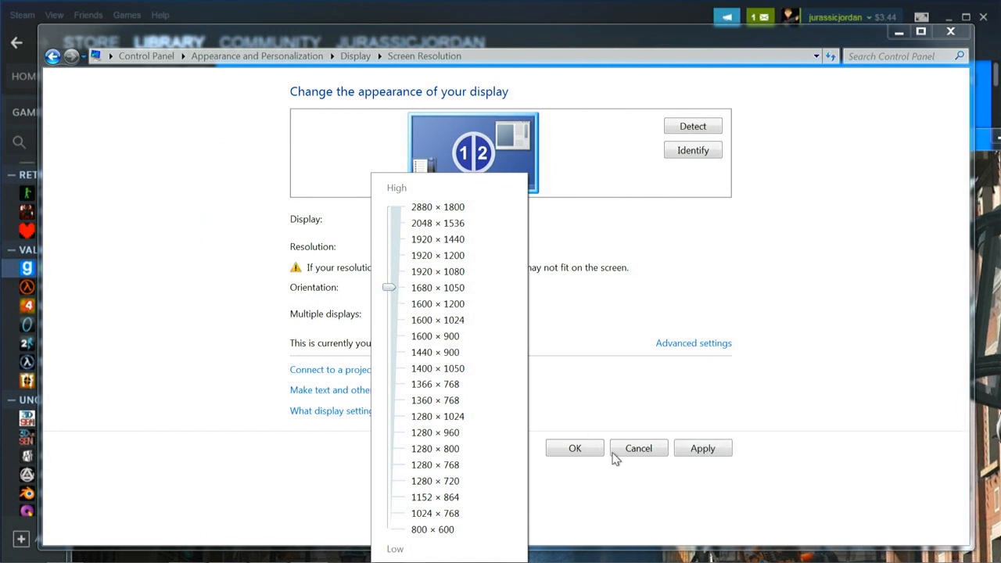
left_click(697, 450)
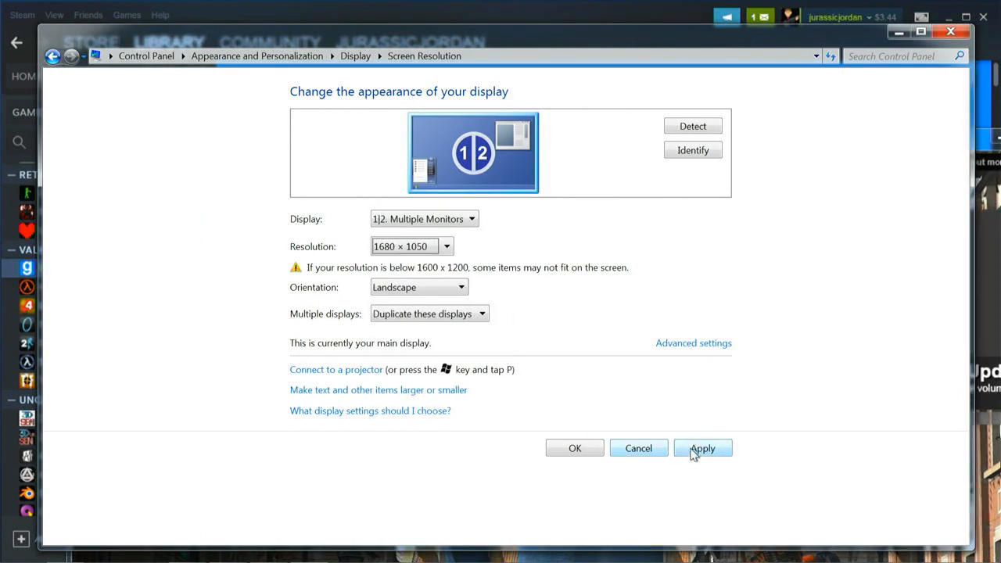
left_click(713, 455)
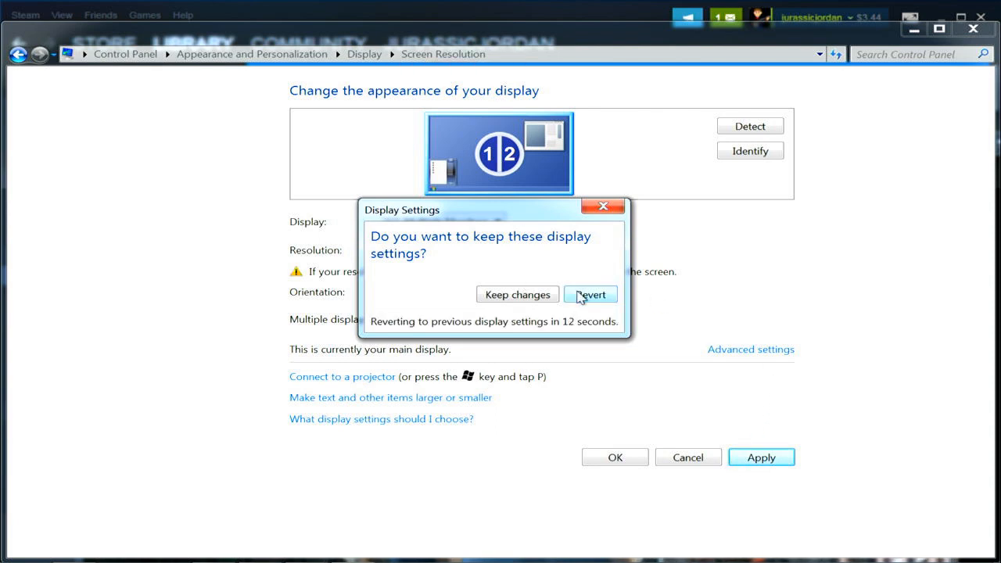
left_click(596, 208)
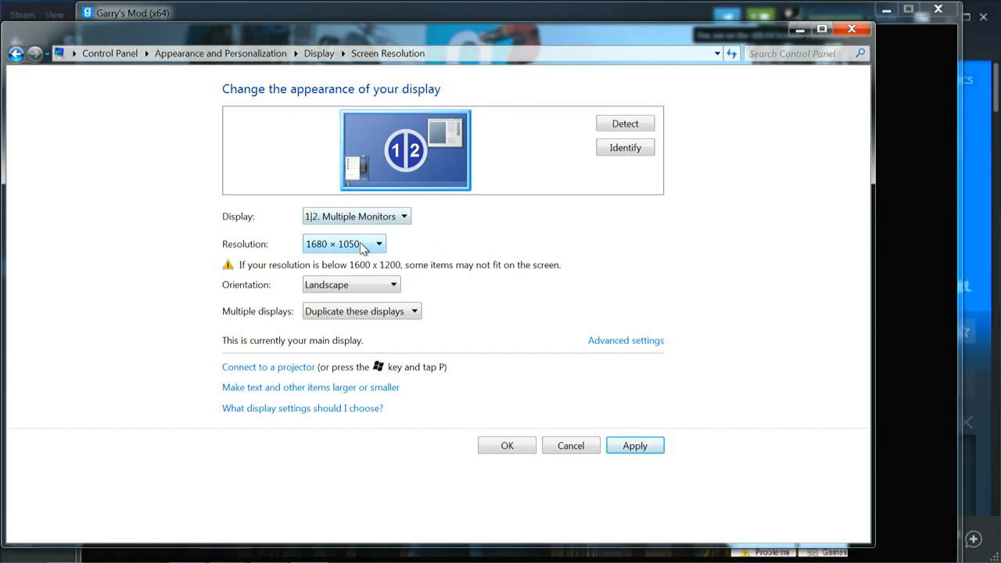
- Select 1920 × 1080 as the display resolution and apply it
left_click(362, 246)
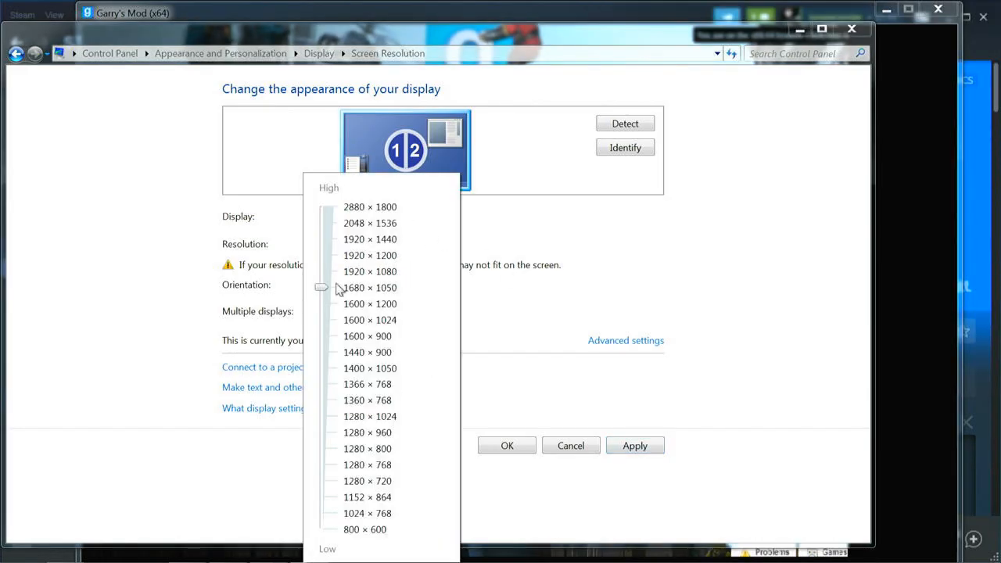
left_click_drag(323, 287, 324, 273)
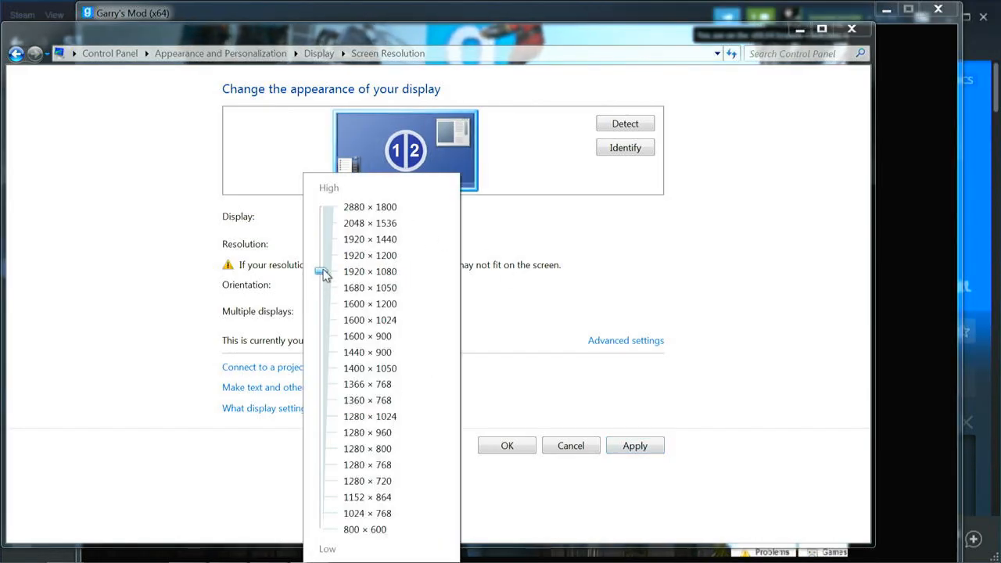
left_click(633, 452)
left_click(633, 451)
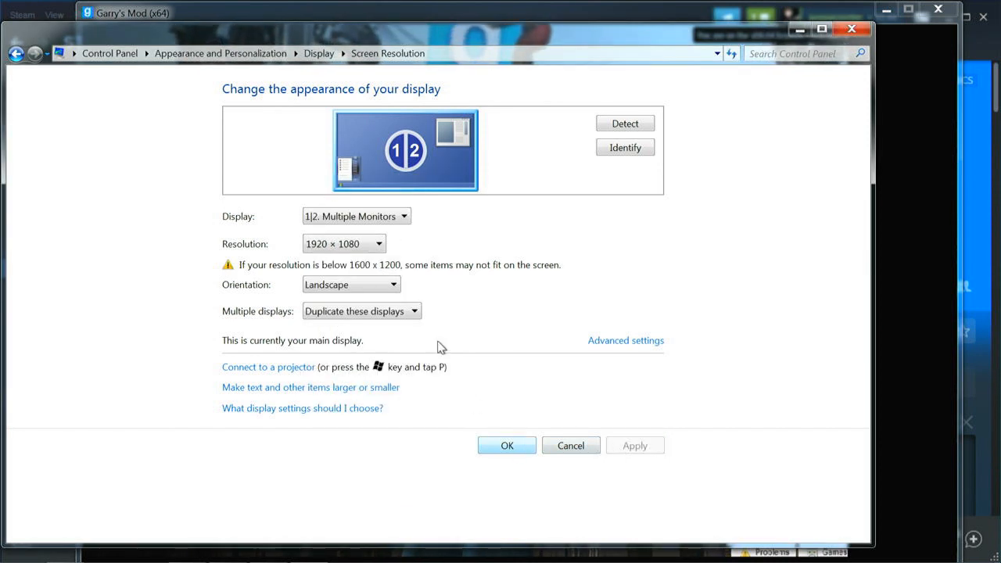
- Set the display resolution to 1920 × 1200, keep the changes and close the Control Panel window
left_click(337, 249)
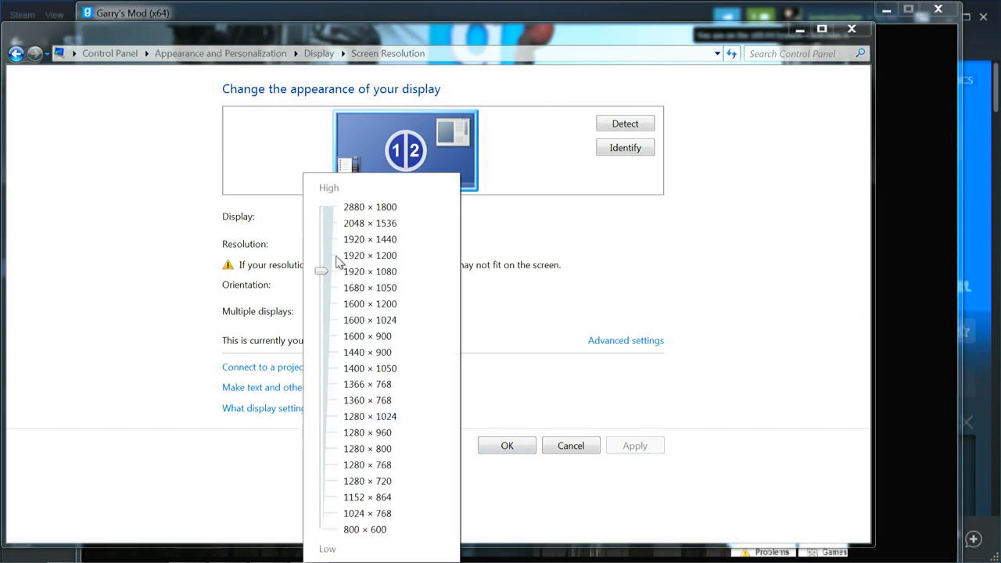
left_click_drag(320, 269, 320, 259)
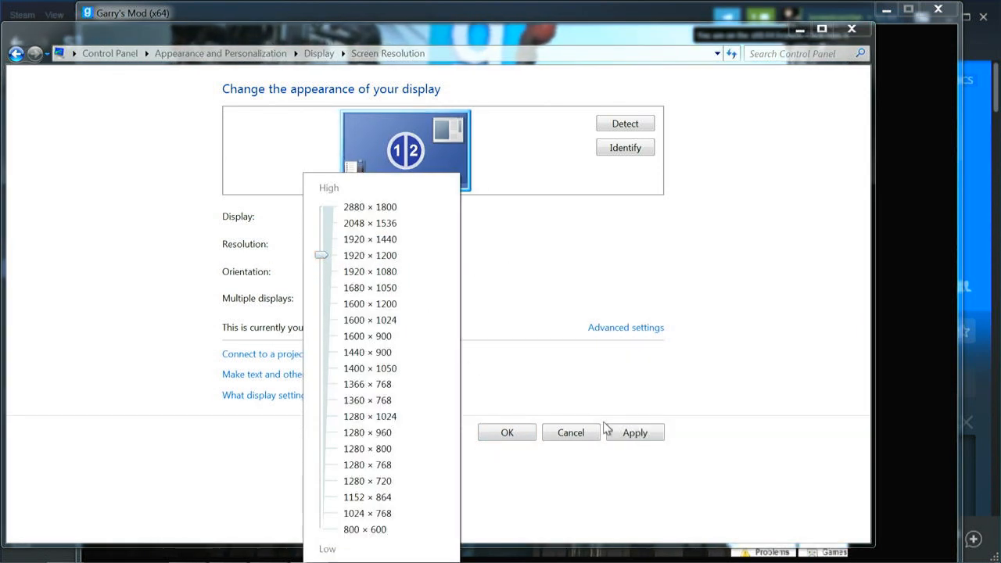
left_click(635, 434)
left_click(636, 436)
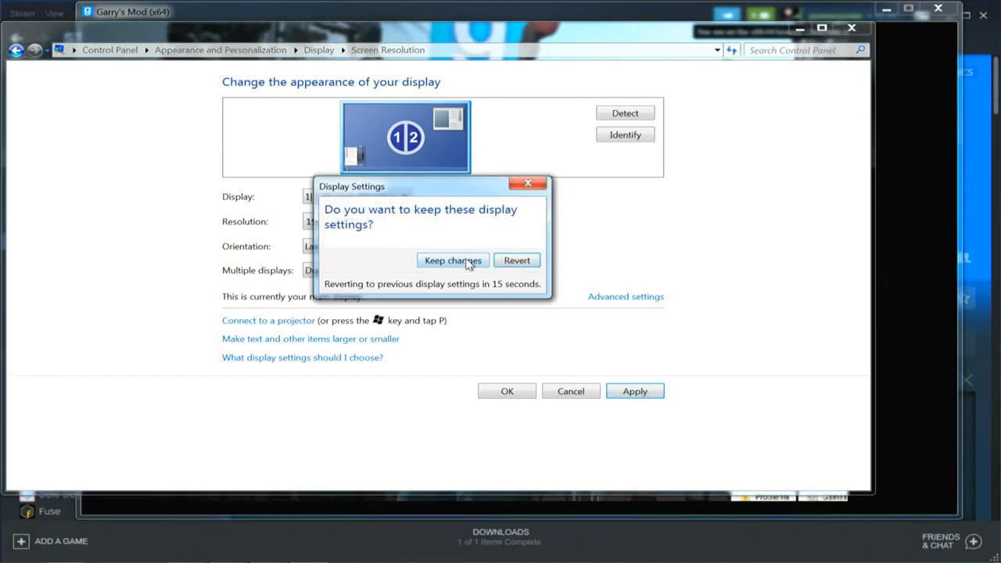
left_click(467, 262)
left_click(523, 387)
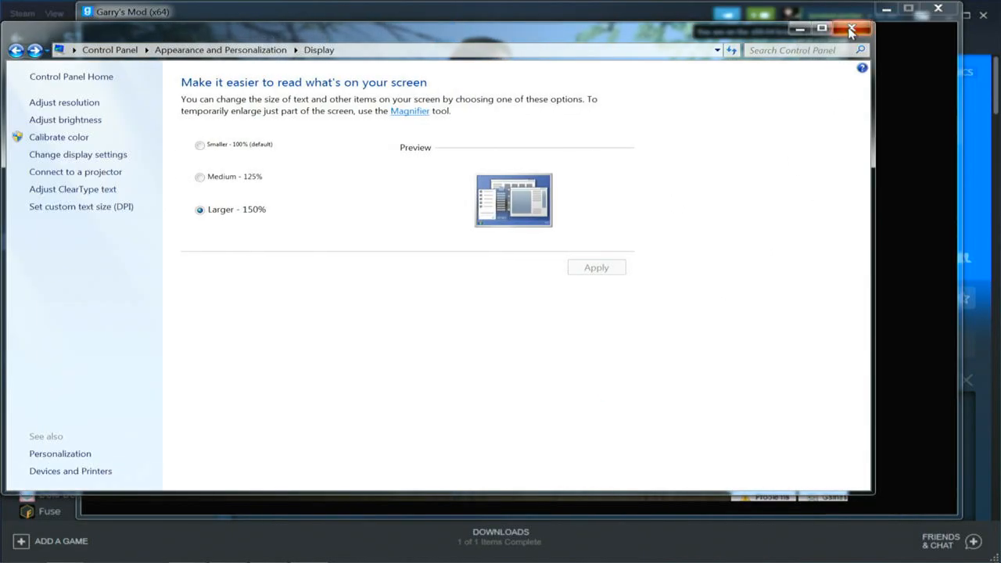
left_click(851, 30)
- Reposition the Garry's Mod window, view the Sandbox map selection for a new game and return to the main menu
left_click_drag(464, 11, 421, 47)
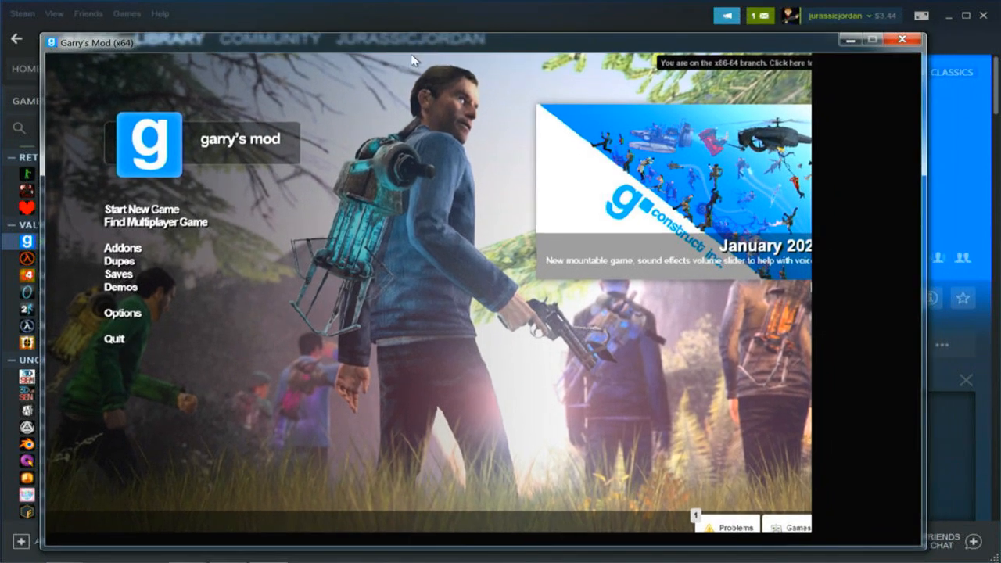
left_click(150, 209)
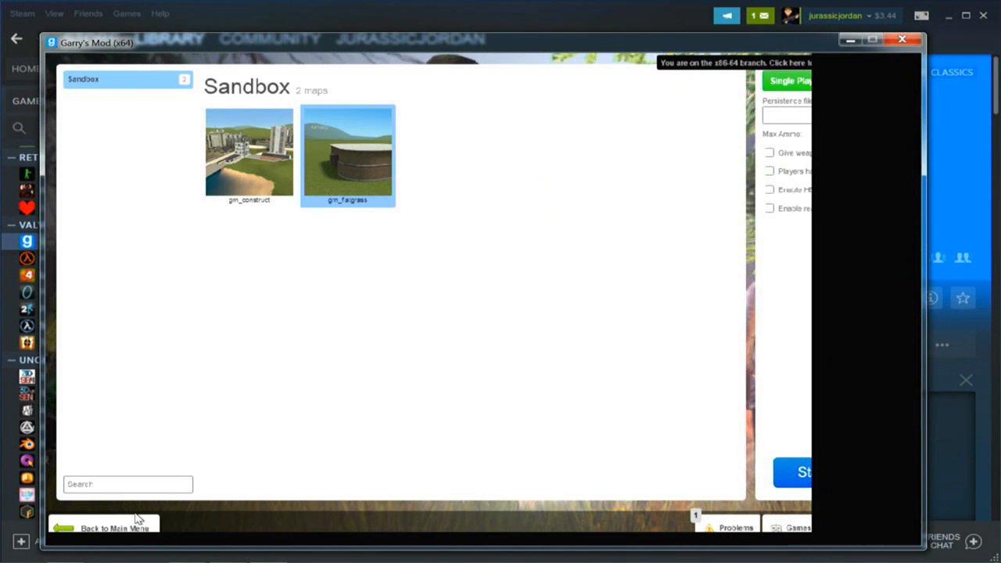
left_click(87, 529)
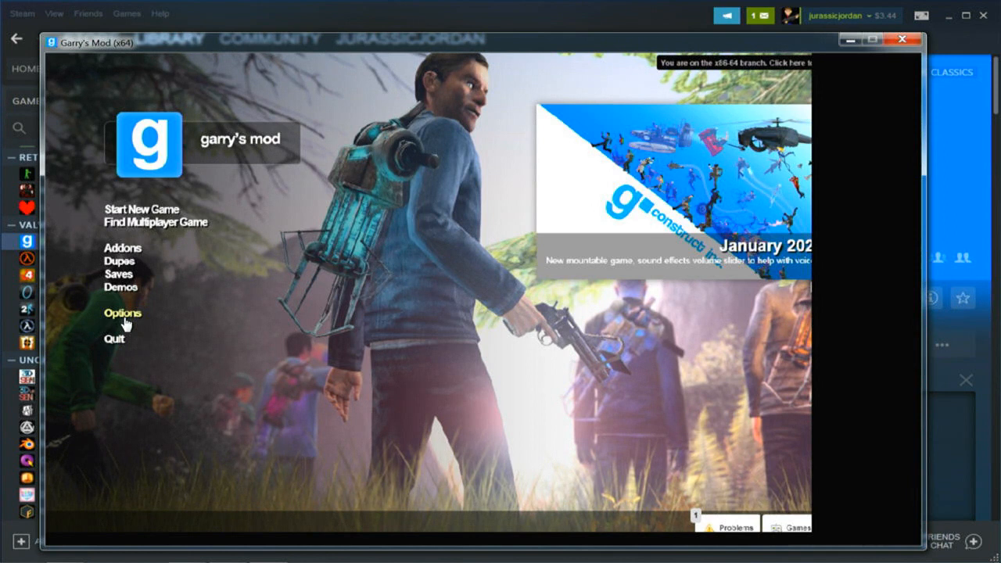
- Try the Widescreen 16:10 aspect ratio at 1280 x 720 in the game's video options, then cancel the options
left_click(126, 322)
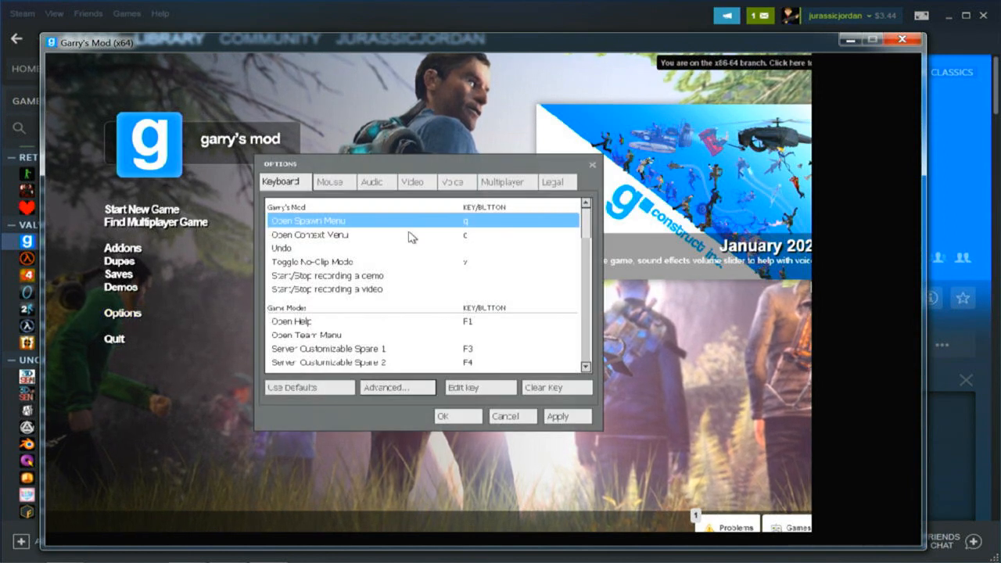
left_click(412, 181)
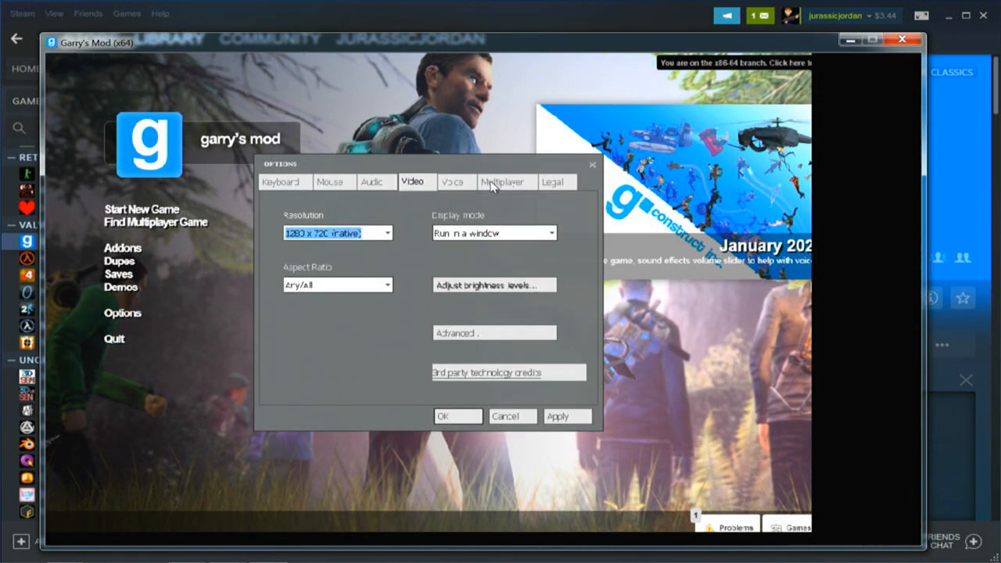
left_click(383, 235)
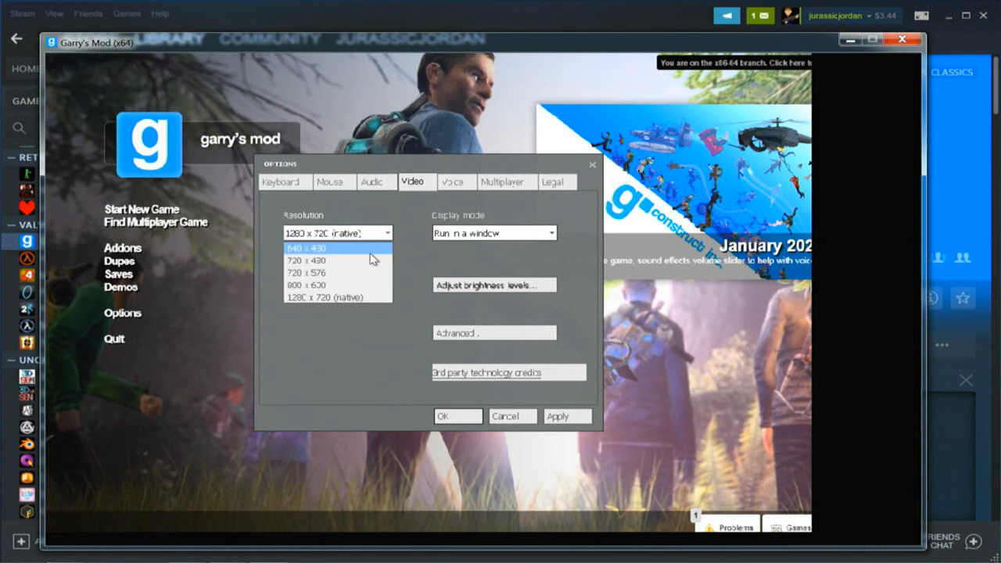
left_click(324, 298)
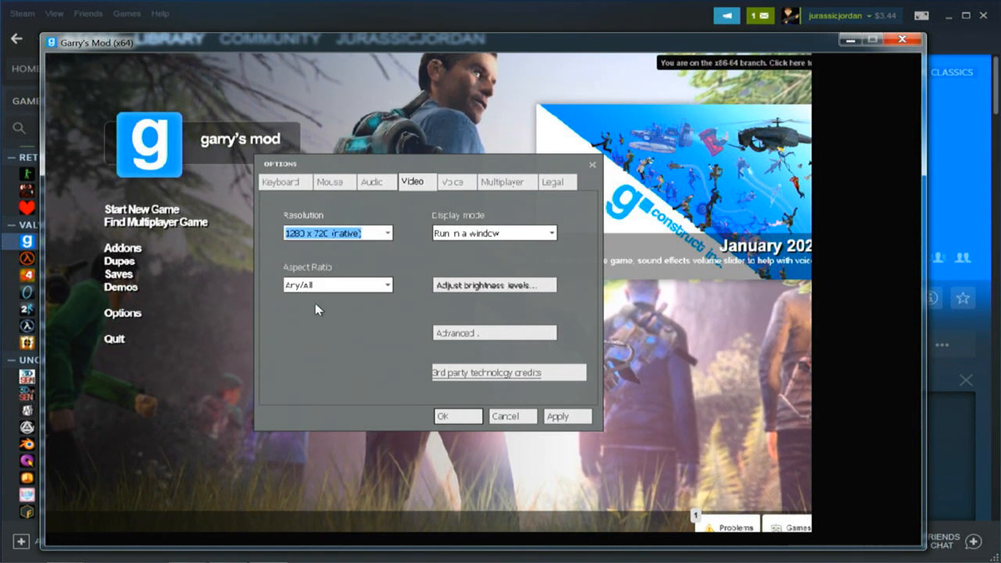
left_click(373, 287)
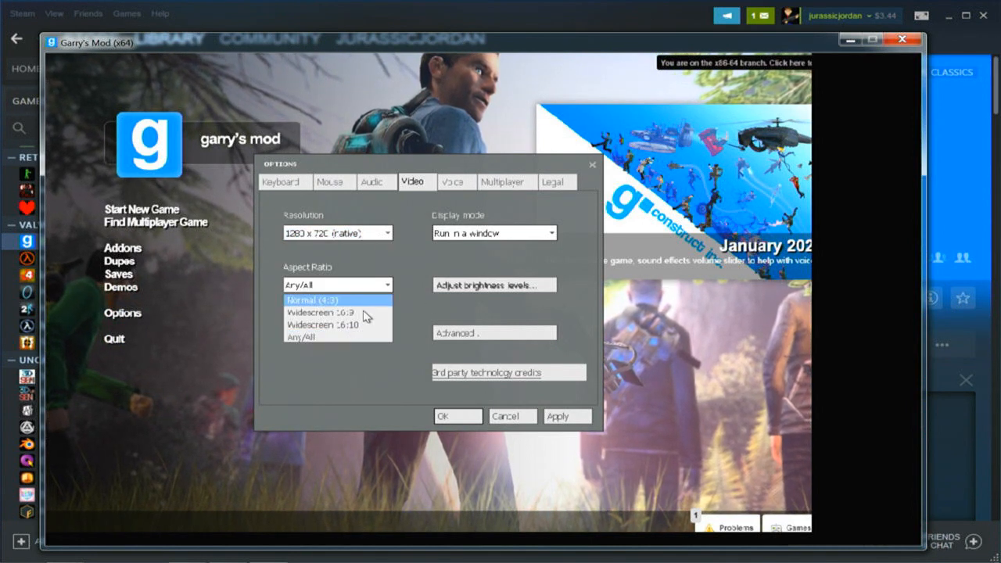
left_click(348, 325)
left_click(513, 416)
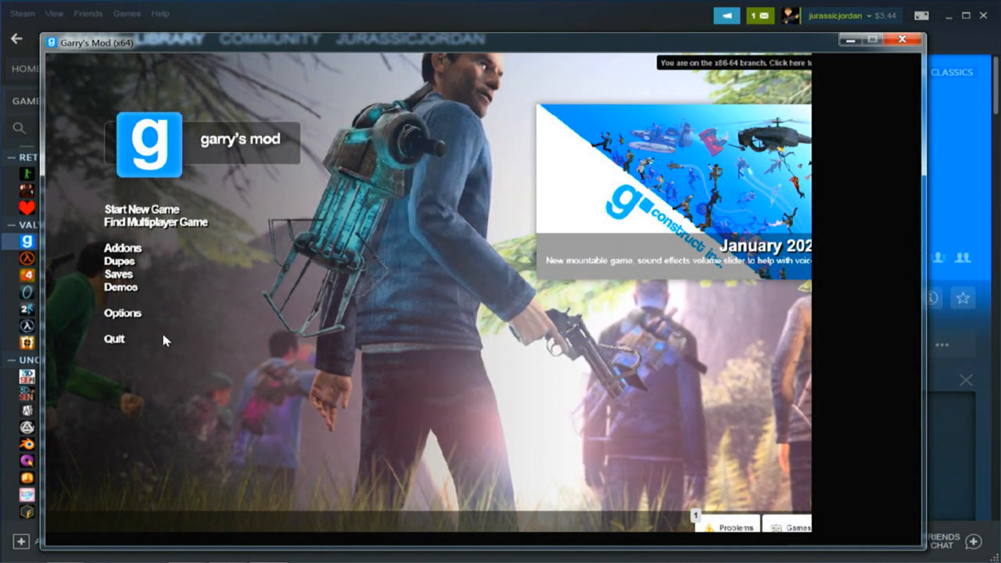
- Reopen the game's video options, set the aspect ratio to Widescreen 16:10 and apply it
left_click(119, 313)
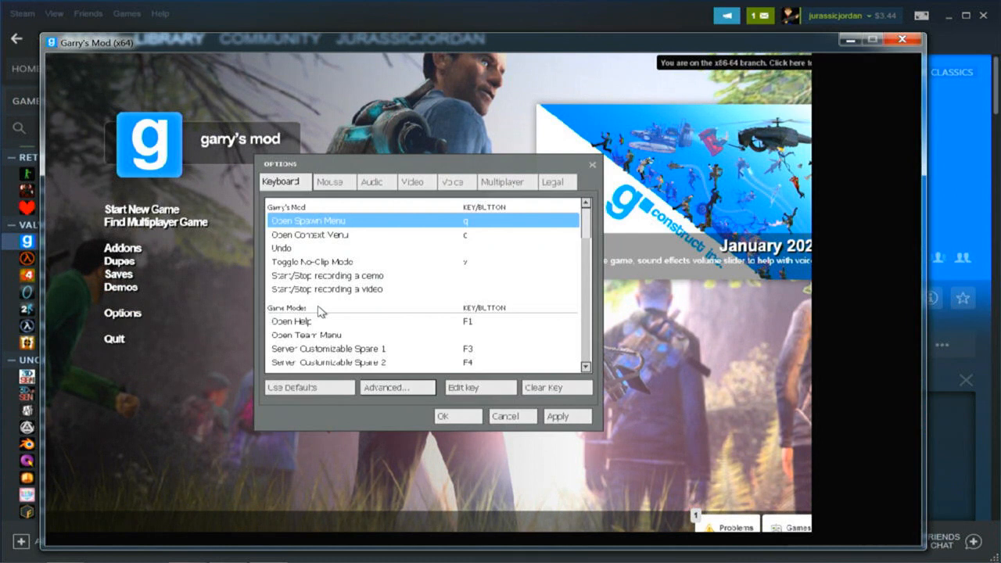
left_click(391, 185)
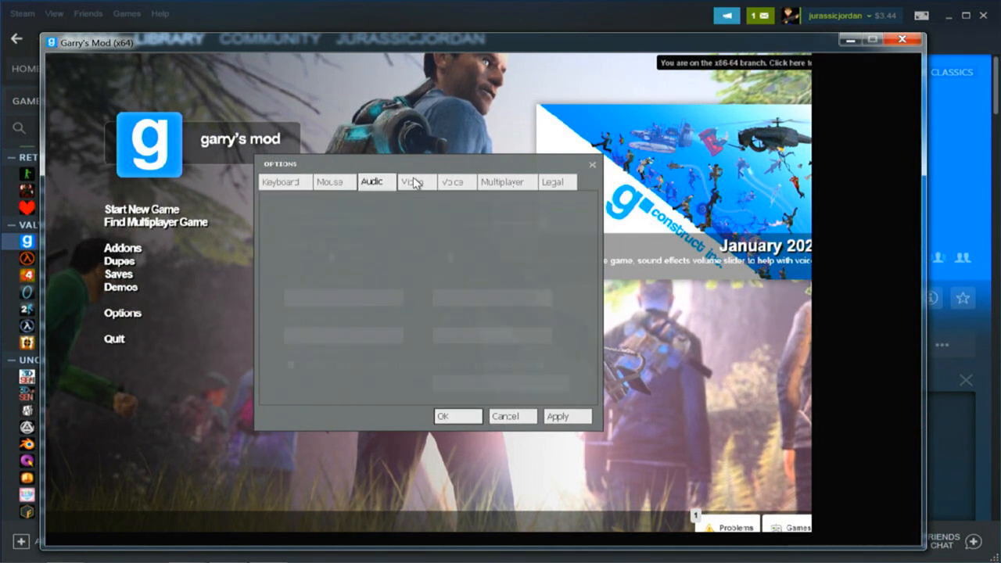
left_click(453, 179)
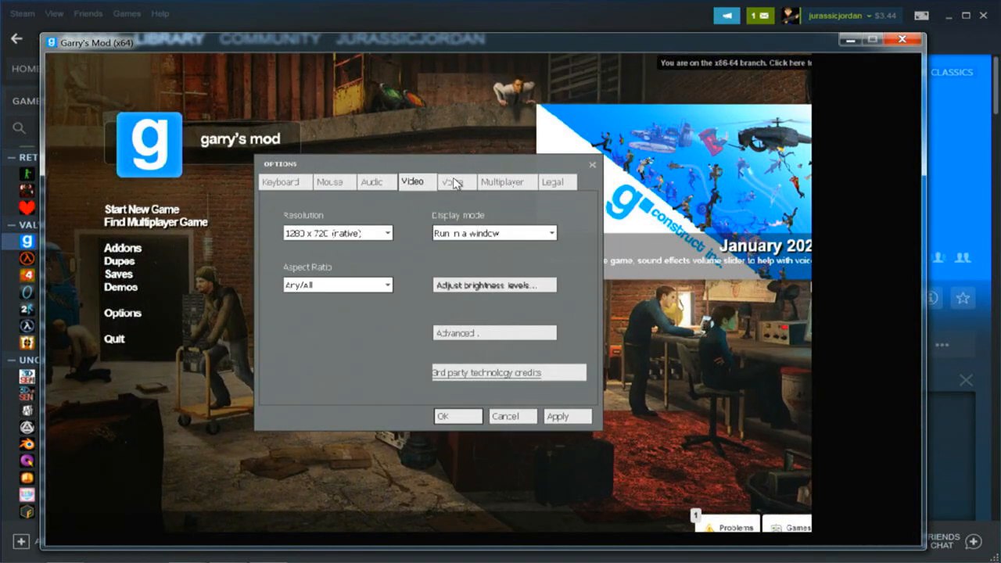
left_click(361, 238)
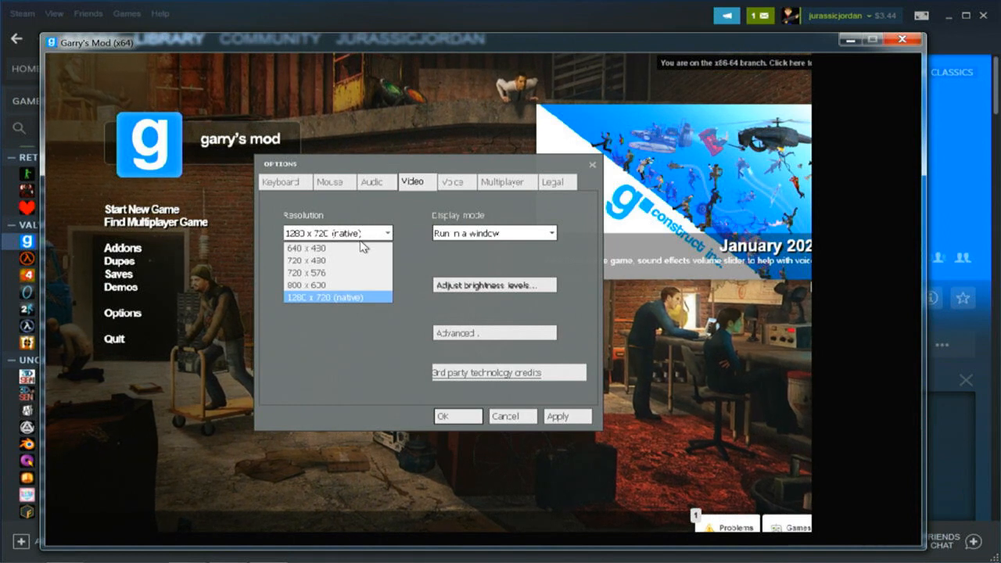
left_click(362, 234)
left_click(368, 284)
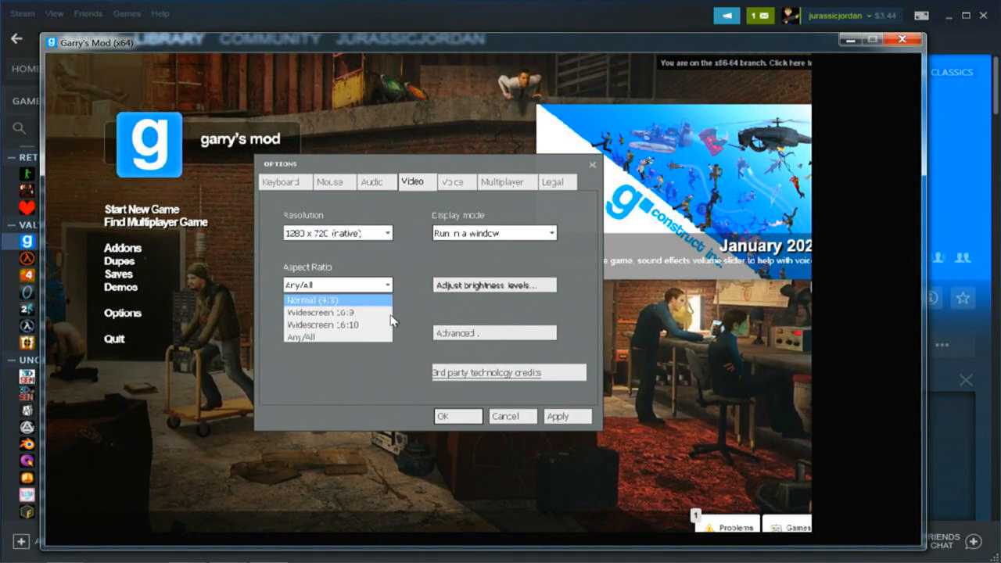
left_click(388, 325)
left_click(573, 416)
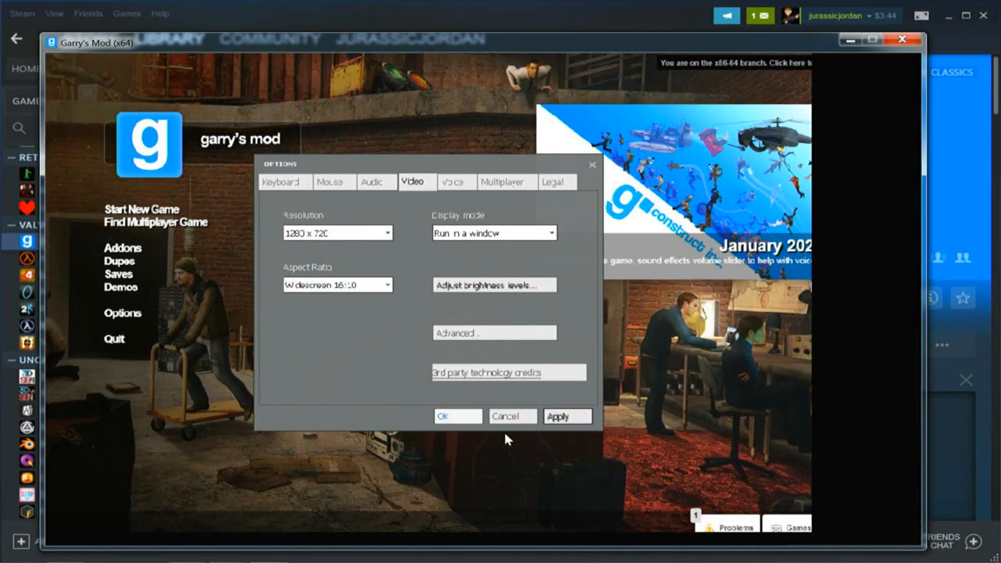
- Check the available resolutions, try the Widescreen 16:9 aspect ratio and cancel the options
left_click(376, 233)
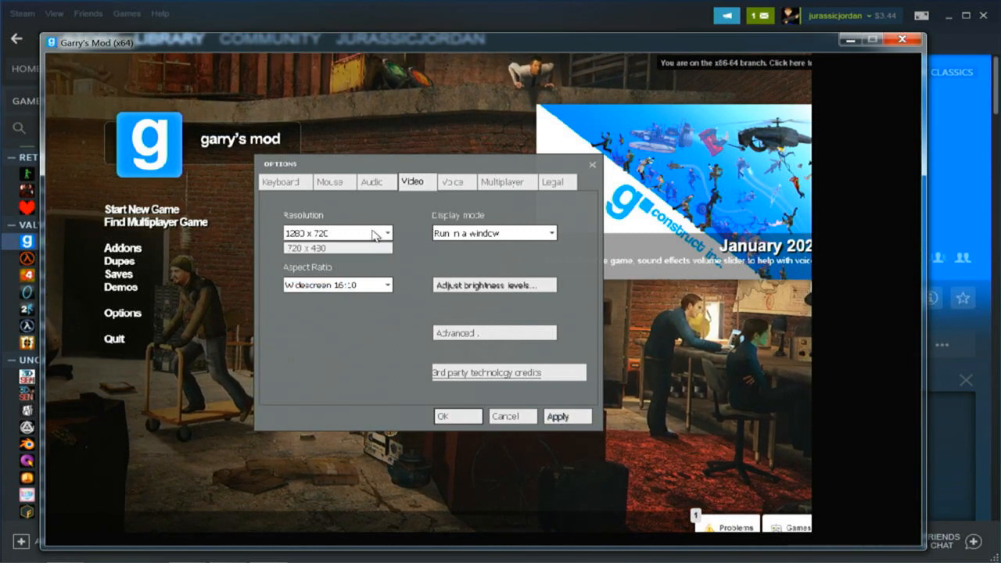
left_click(375, 233)
left_click(368, 284)
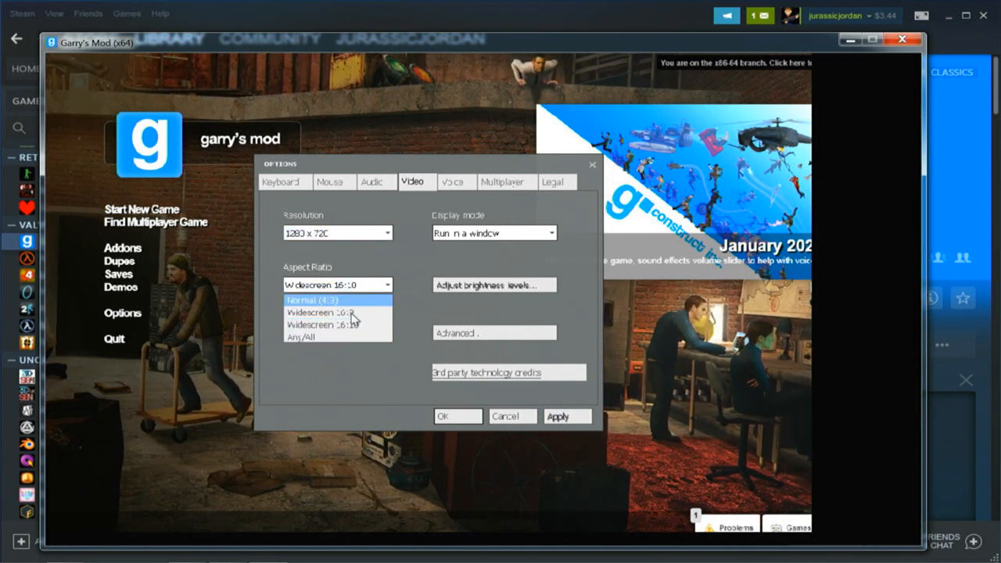
left_click(351, 316)
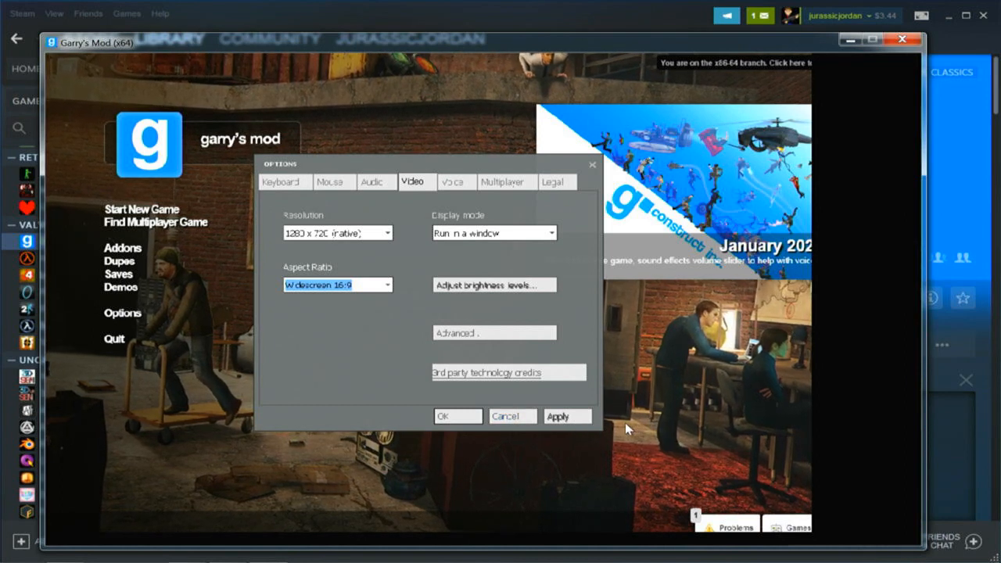
left_click(510, 416)
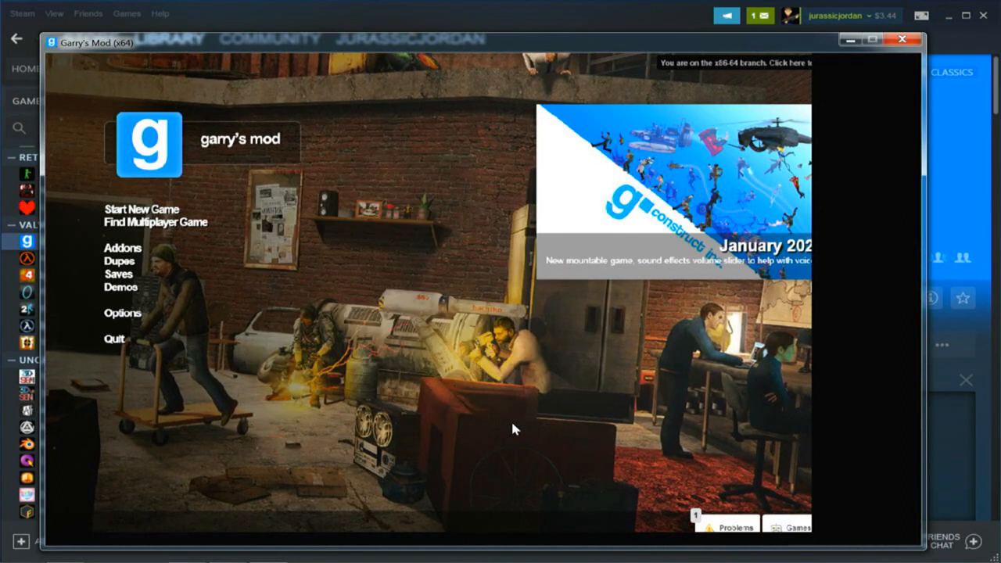
- Quit Garry's Mod, then shrink the Steam window and place it over the bin folder window
left_click(114, 339)
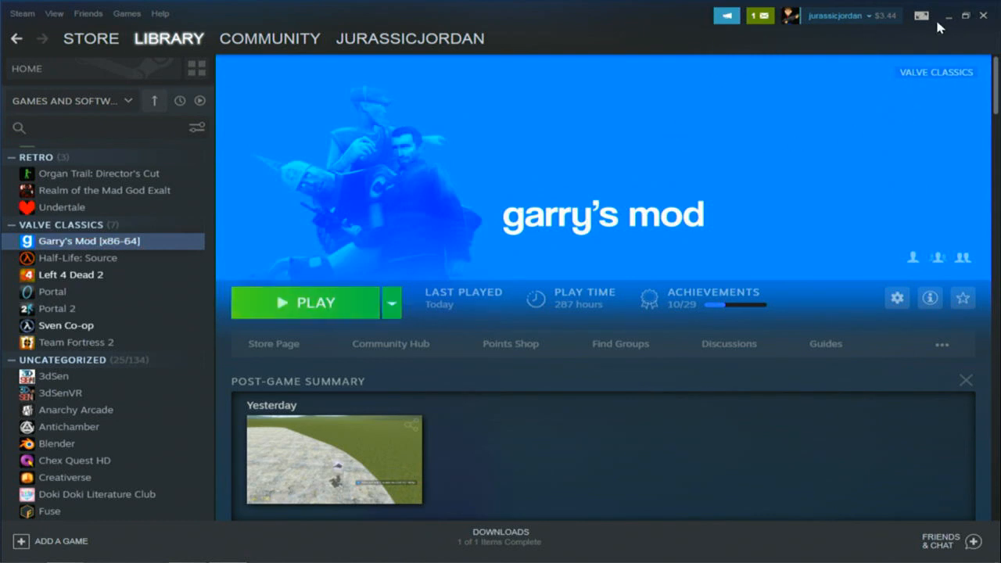
left_click_drag(662, 18, 617, 101)
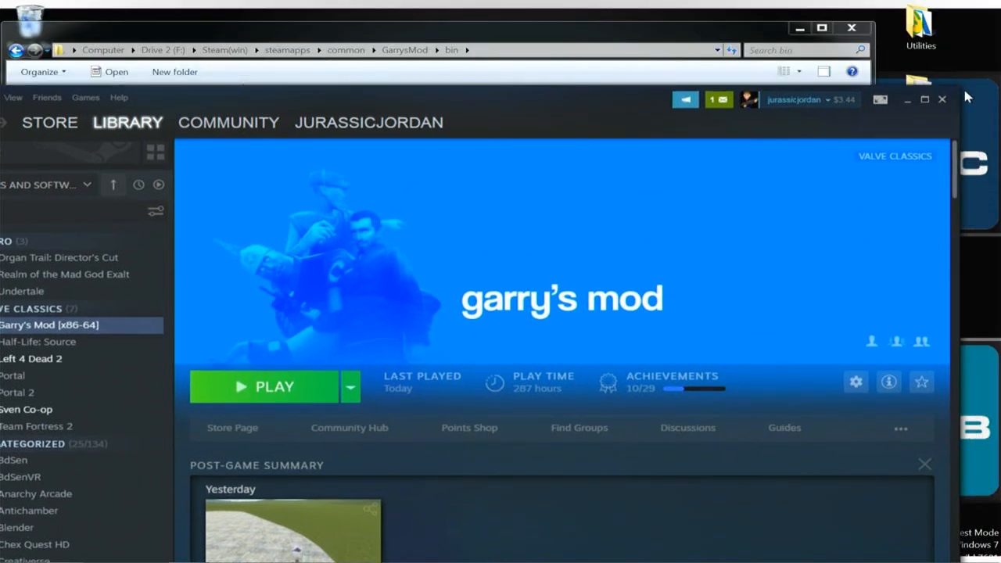
left_click_drag(959, 91, 790, 228)
mouse_move(438, 253)
left_click_drag(439, 253, 612, 128)
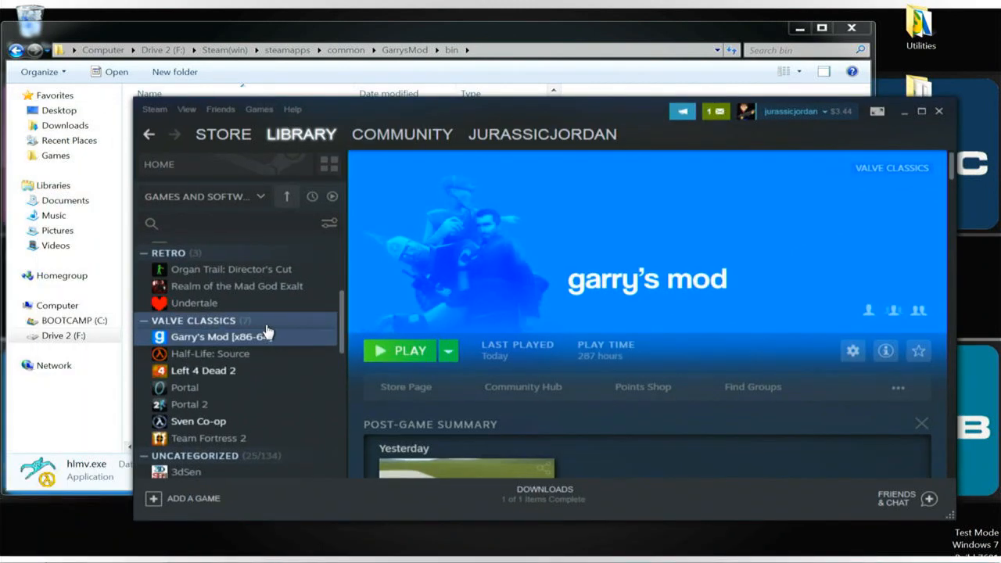
- Launch the 64-bit version of Garry's Mod from the Steam library and shift its window slightly
left_click(397, 351)
left_click(457, 309)
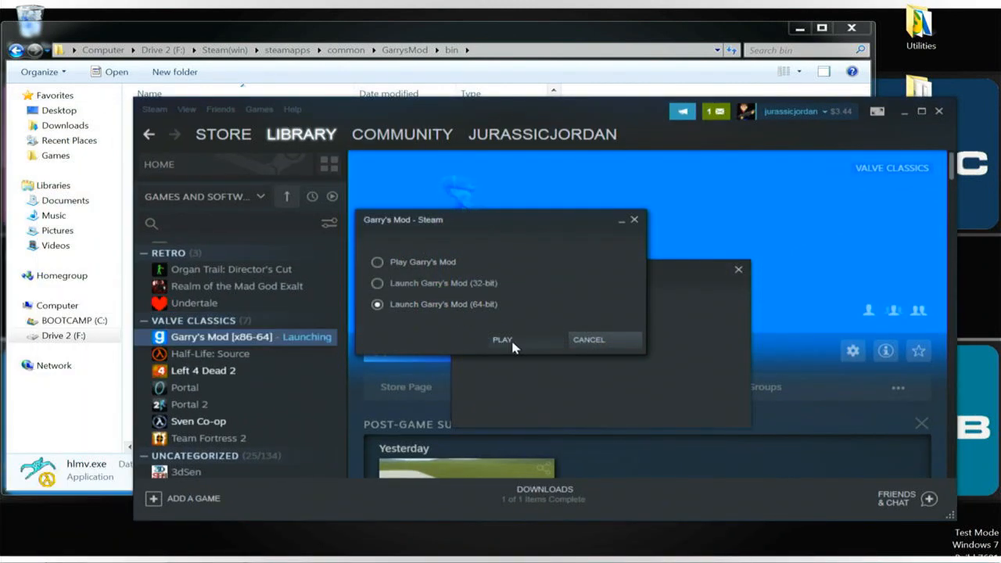
left_click(513, 344)
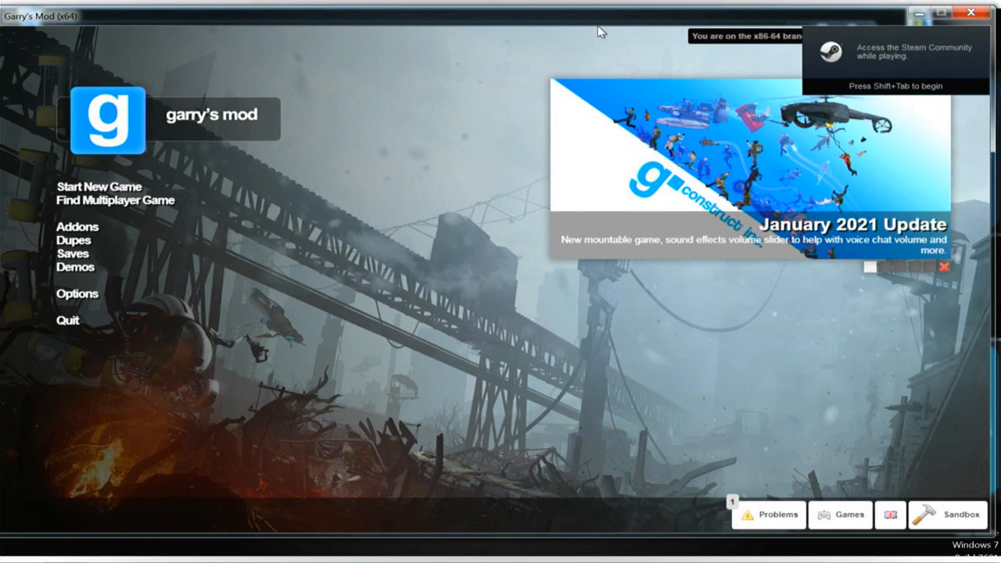
left_click_drag(598, 27, 610, 30)
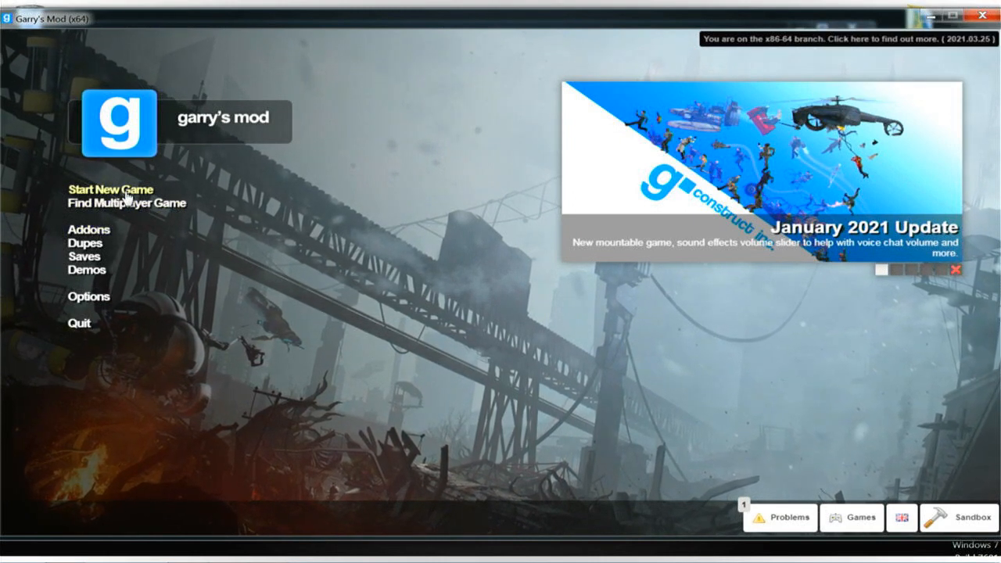
- Look through the subscribed addons in the Models category, then return to the main menu
left_click(79, 234)
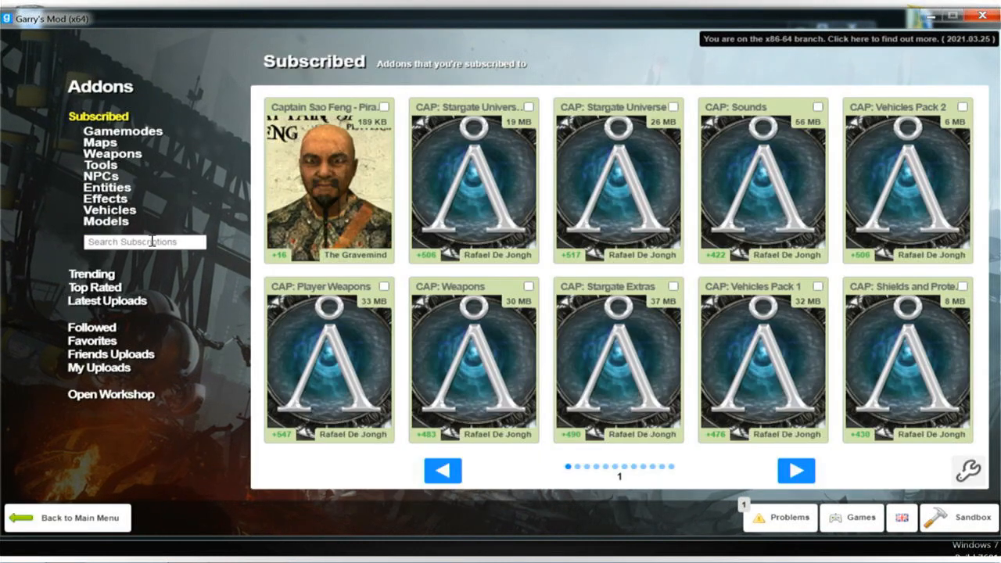
left_click(106, 221)
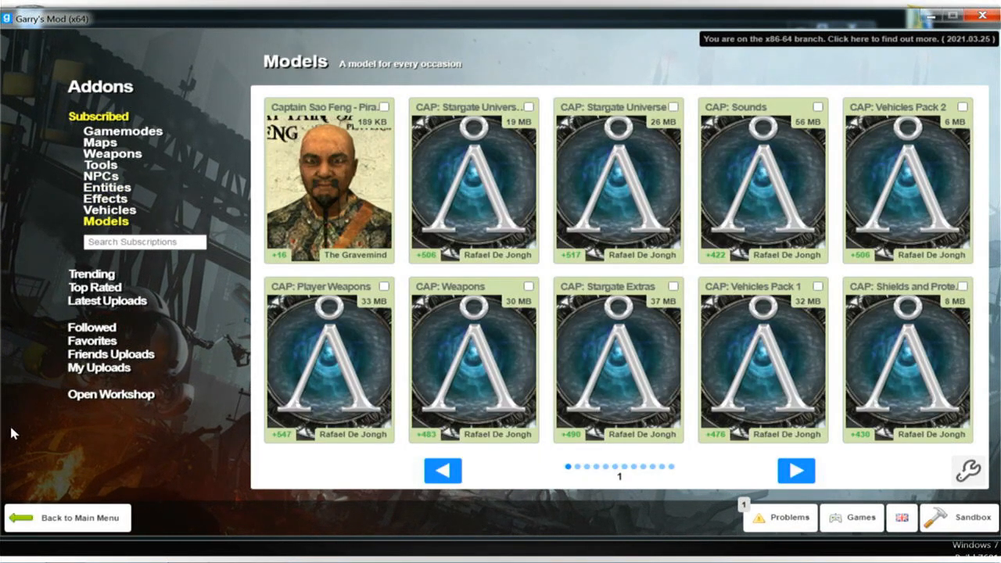
left_click(106, 512)
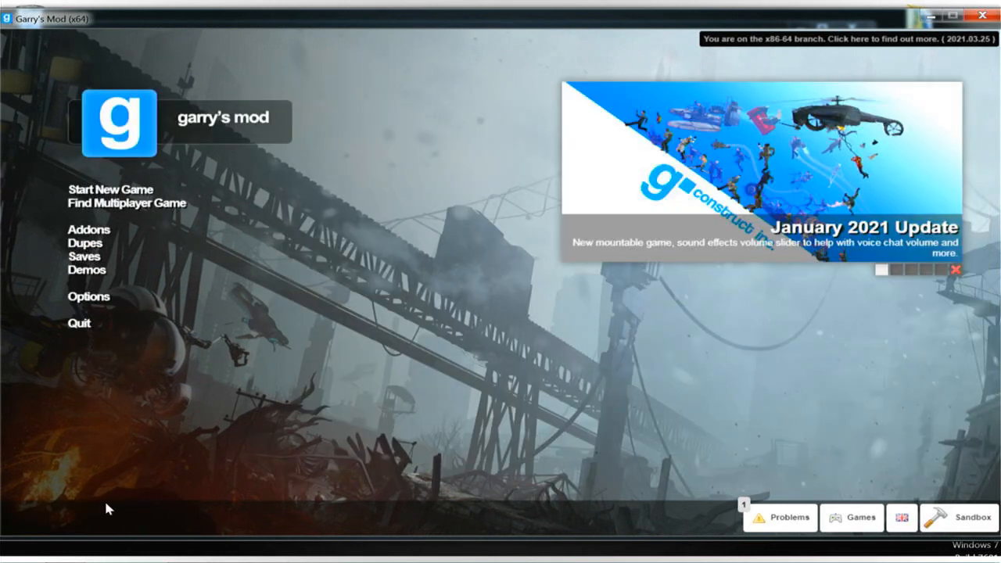
- Start a new sandbox game on gm_flatgrass and bring up the Player Model selector
left_click(114, 190)
left_click(930, 469)
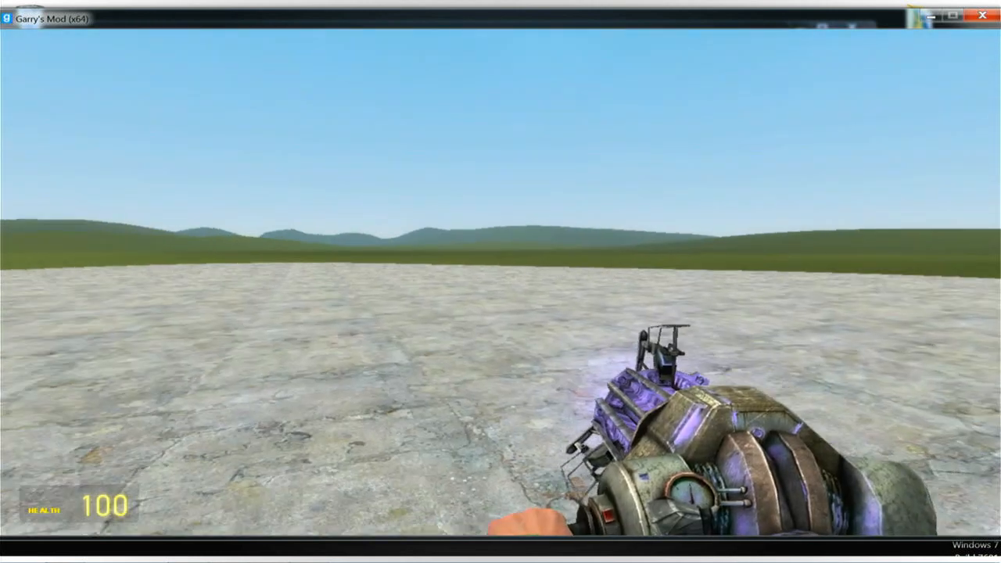
key("c")
left_click(37, 78)
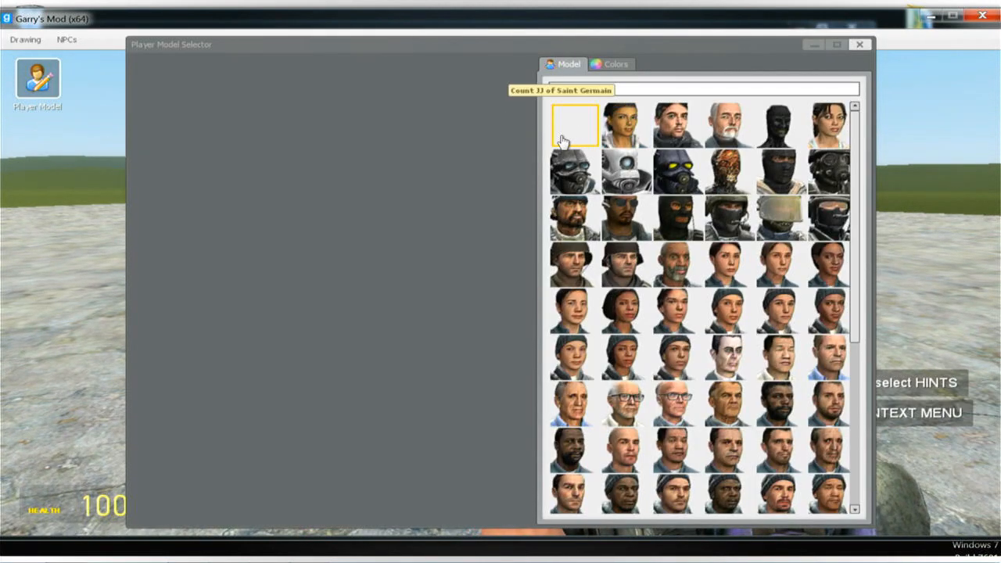
- Check the player and weapon colors, return to the model list and leave the Player Model selector
left_click(616, 64)
left_click_drag(606, 131, 678, 172)
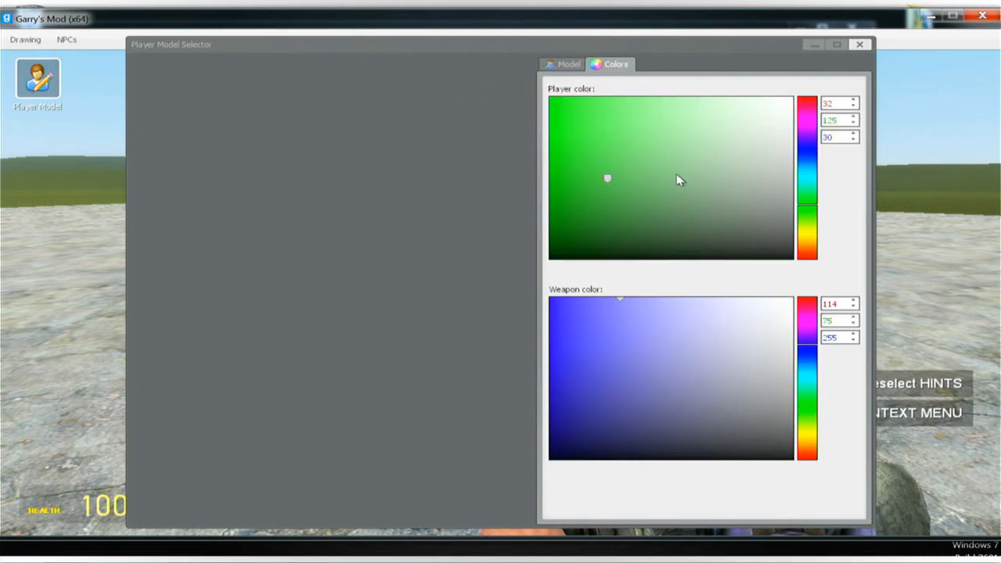
left_click(557, 65)
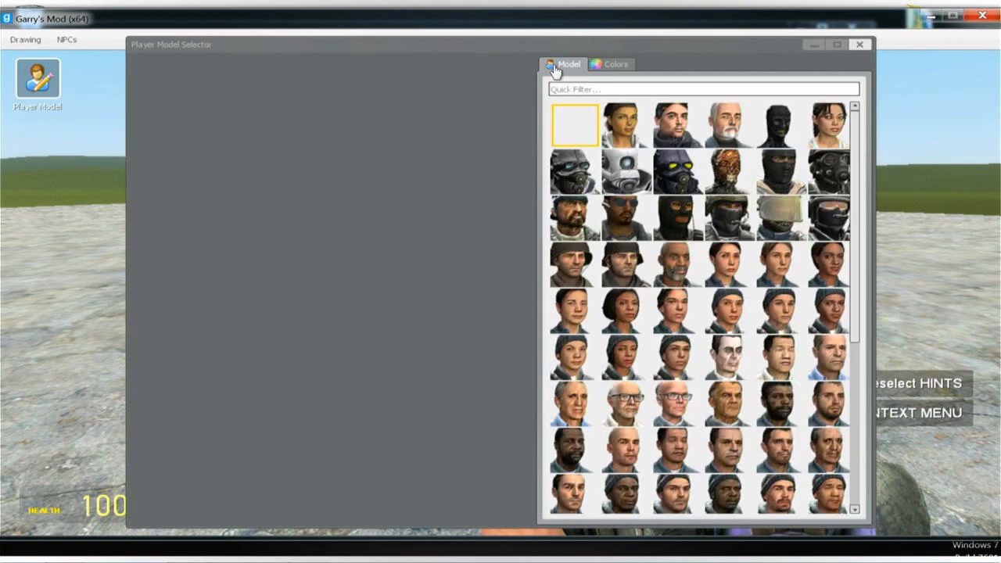
key("c")
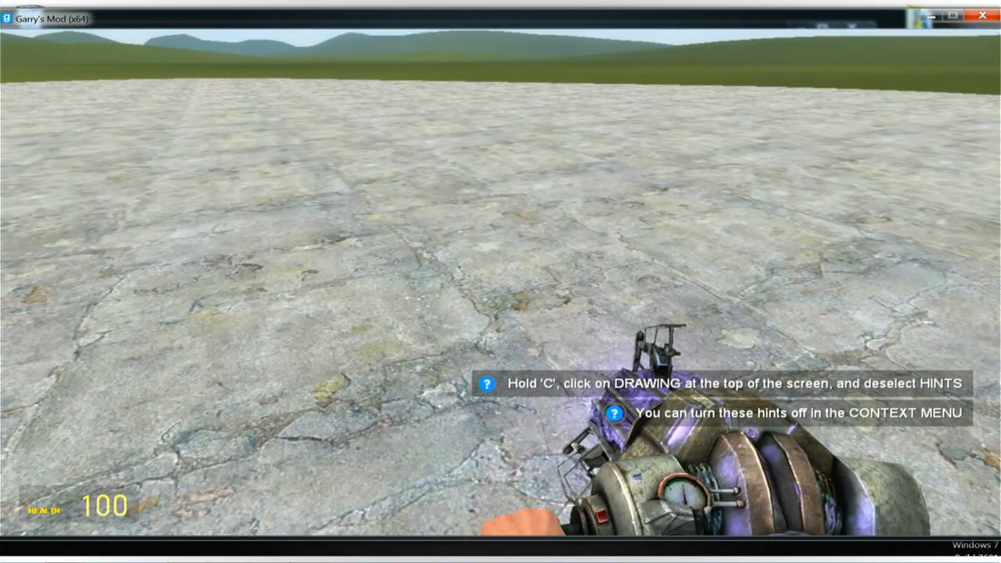
- Try to switch to third-person view with the console command thirdperson and resume the game
key("grave")
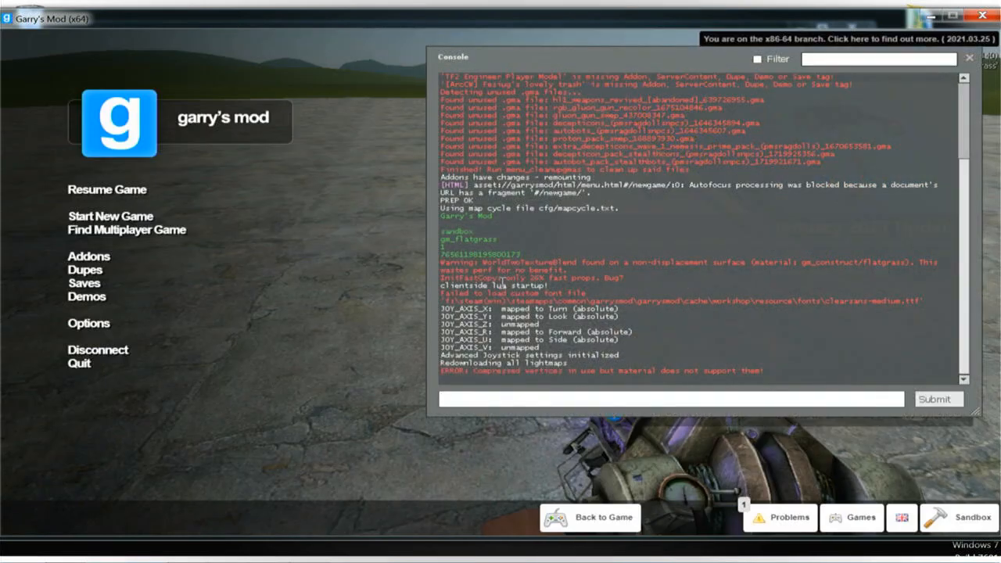
type("th")
key("Down")
key("Down")
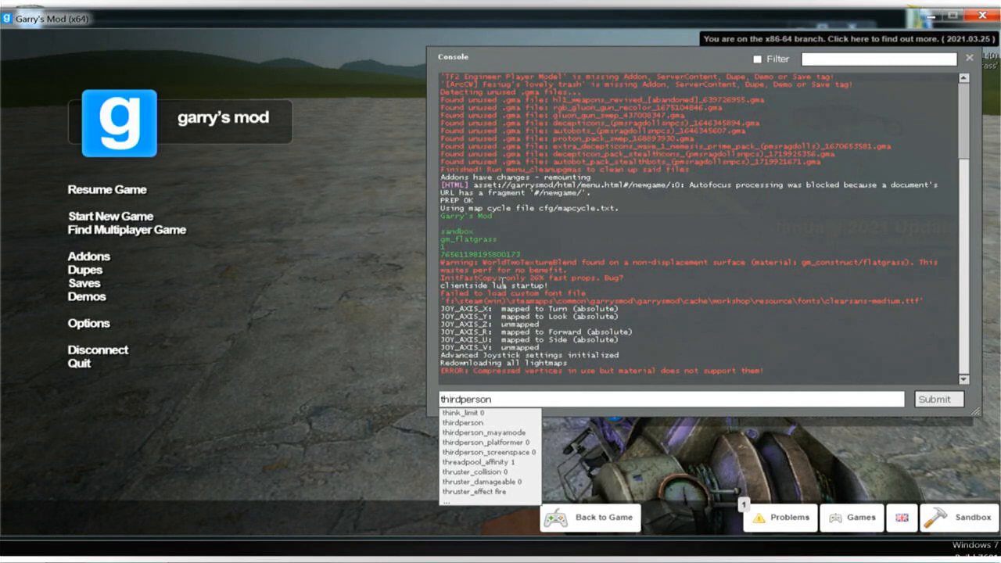
key("Return")
left_click(125, 189)
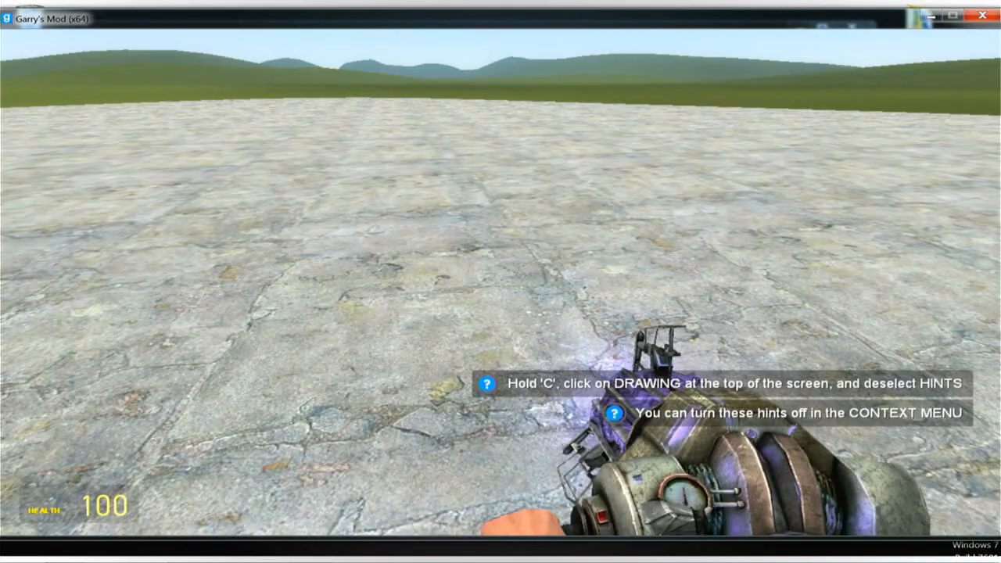
- Reopen the console and highlight the error line about compressed vertices to examine it
key("grave")
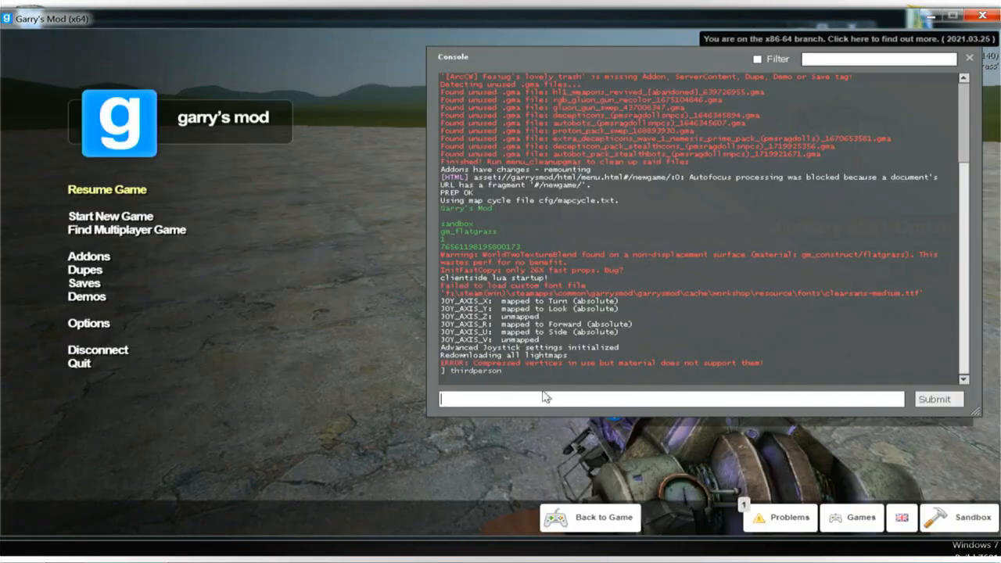
type("sv")
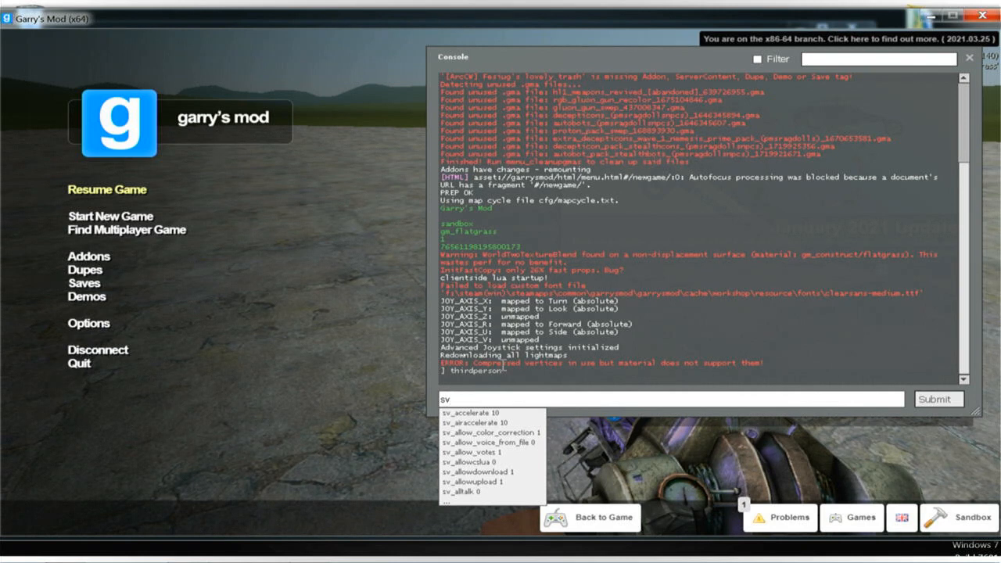
left_click_drag(503, 365, 766, 363)
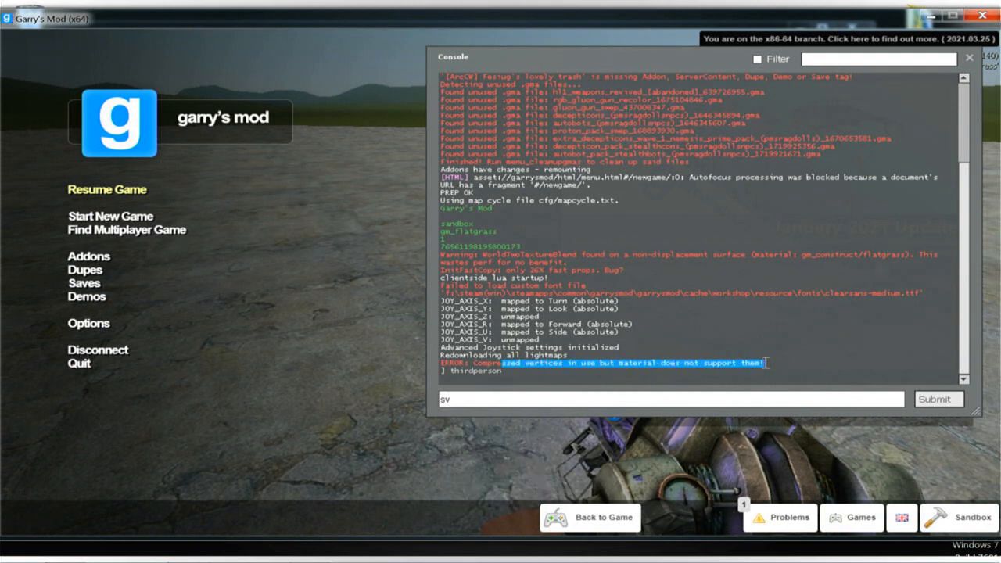
left_click(768, 362)
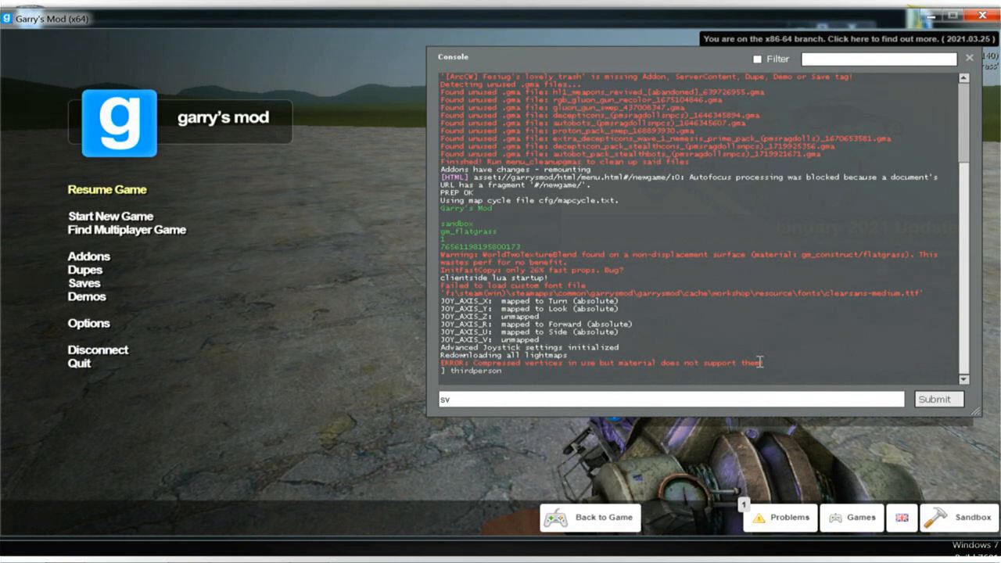
left_click_drag(759, 362, 433, 364)
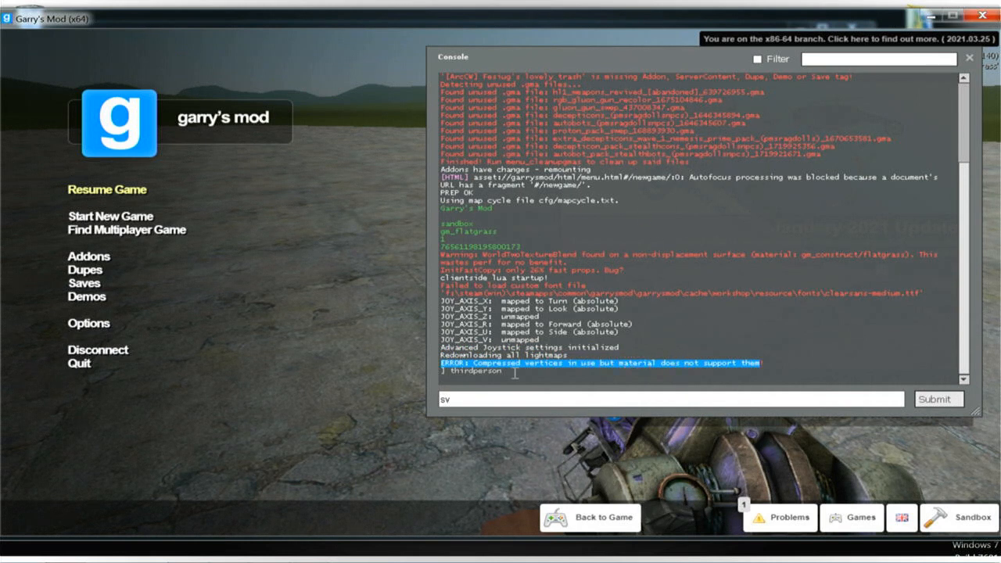
- Enable cheats by running sv_cheats 1 in the console
left_click(484, 400)
type("sv_")
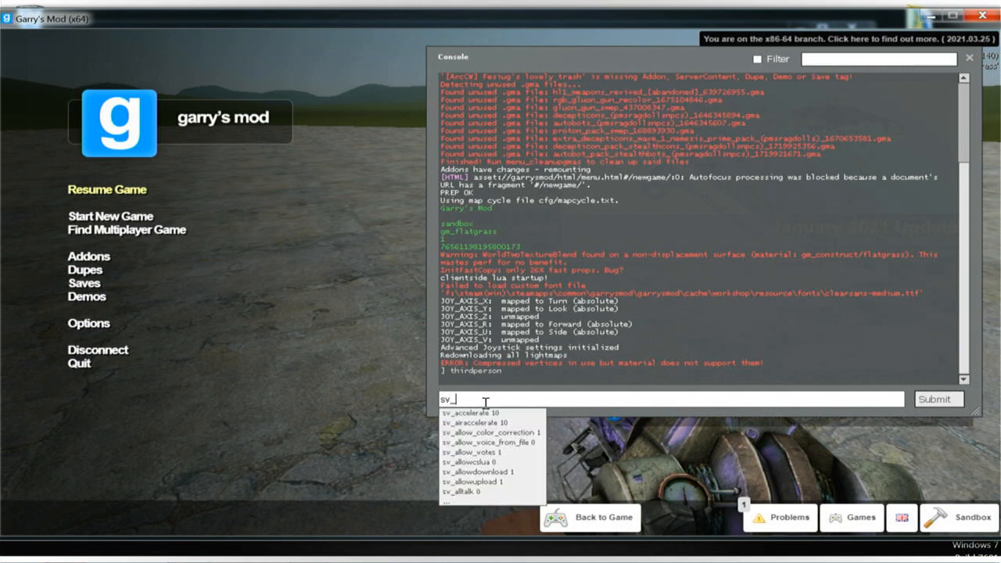
type("cheats")
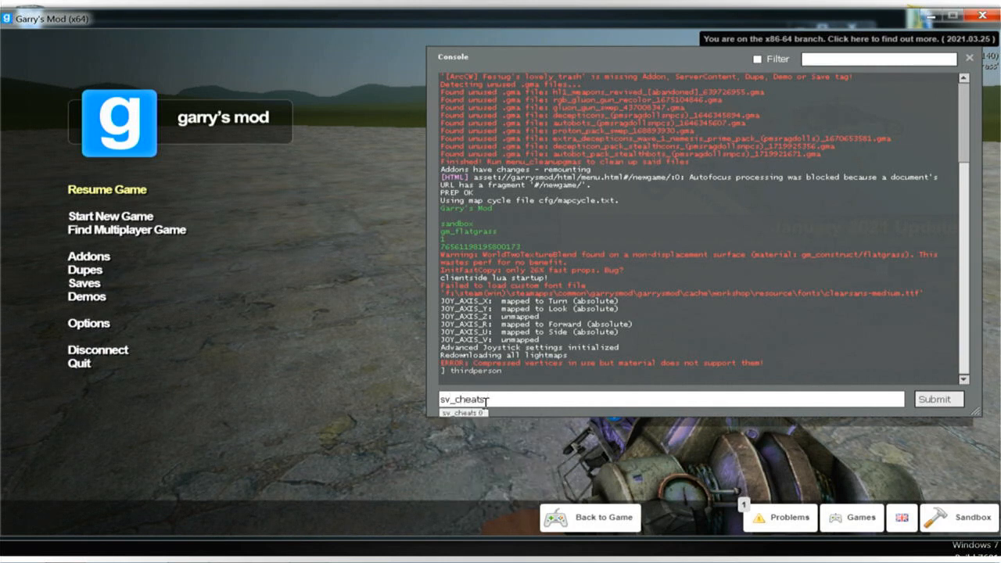
type(" 1")
key("Return")
- Run thirdperson 1 in the console and resume the game to view the player model from outside
type("thui")
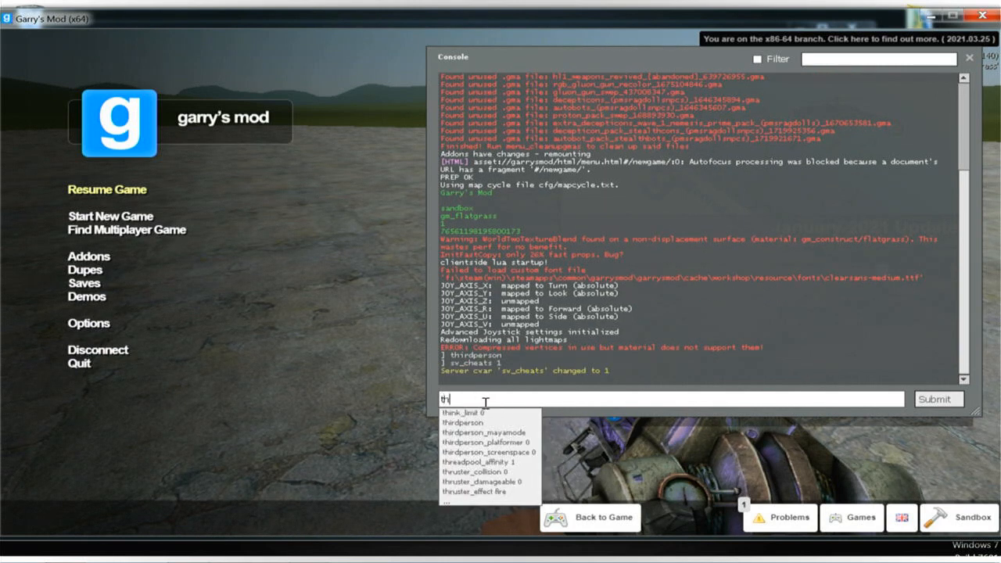
key("BackSpace")
key("BackSpace")
key("Down")
key("Down")
type("1")
key("Return")
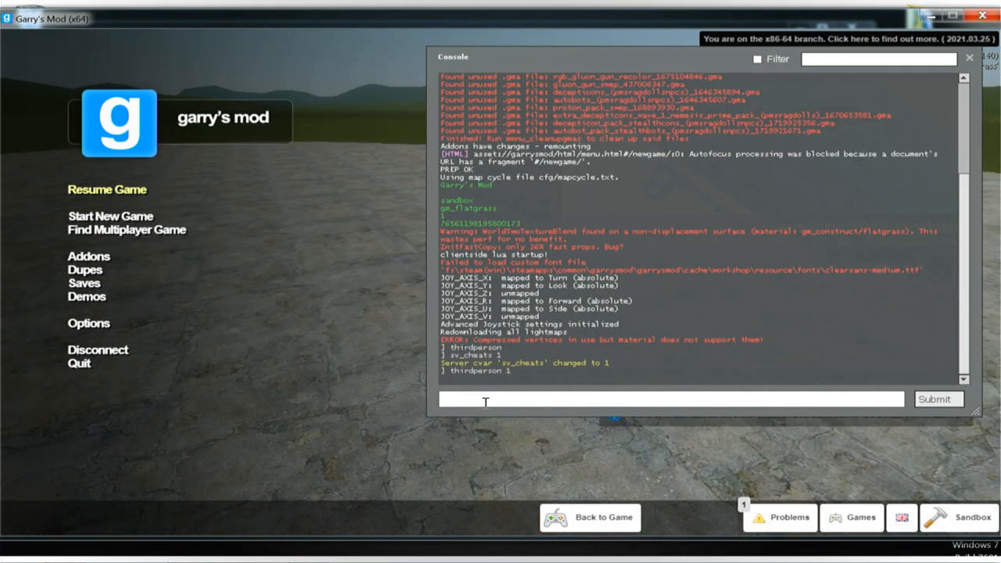
left_click(106, 190)
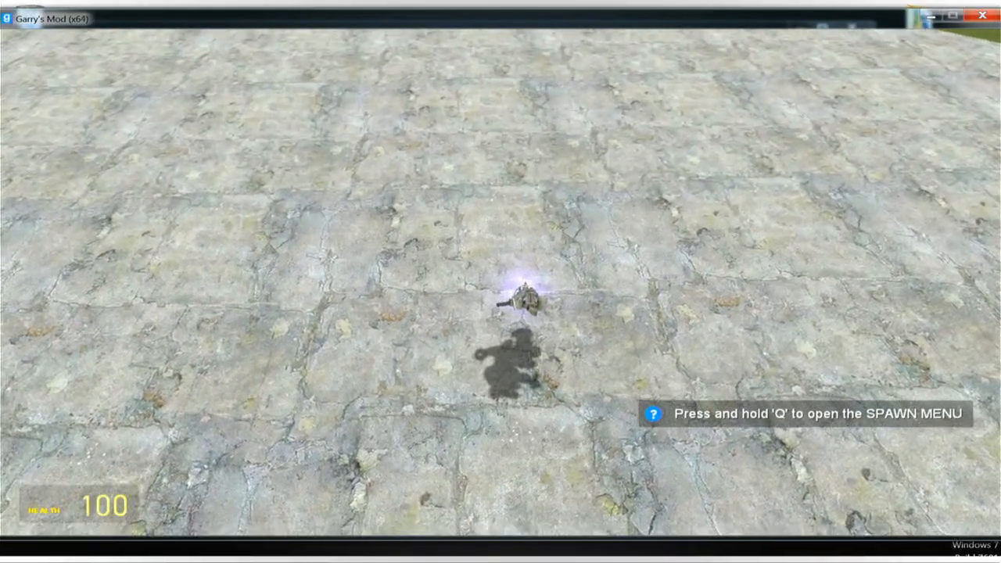
- Quit Garry's Mod, then move the Steam window down and close it
key("grave")
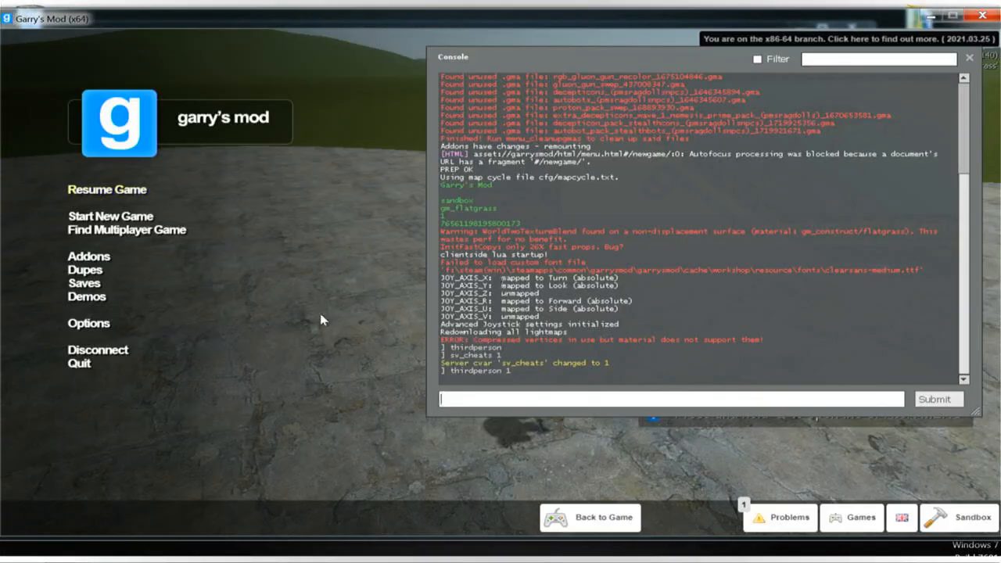
left_click(78, 364)
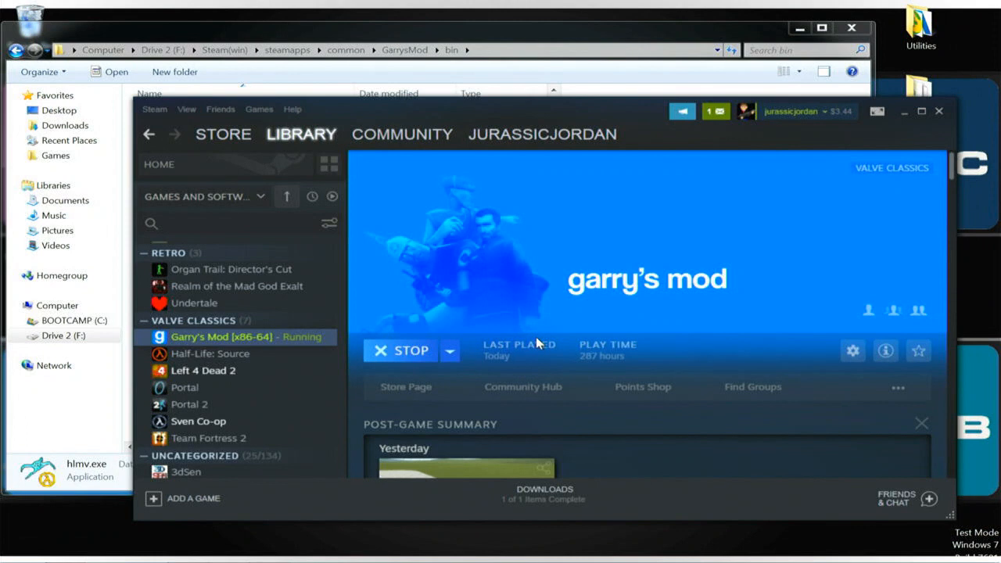
left_click_drag(372, 105, 325, 378)
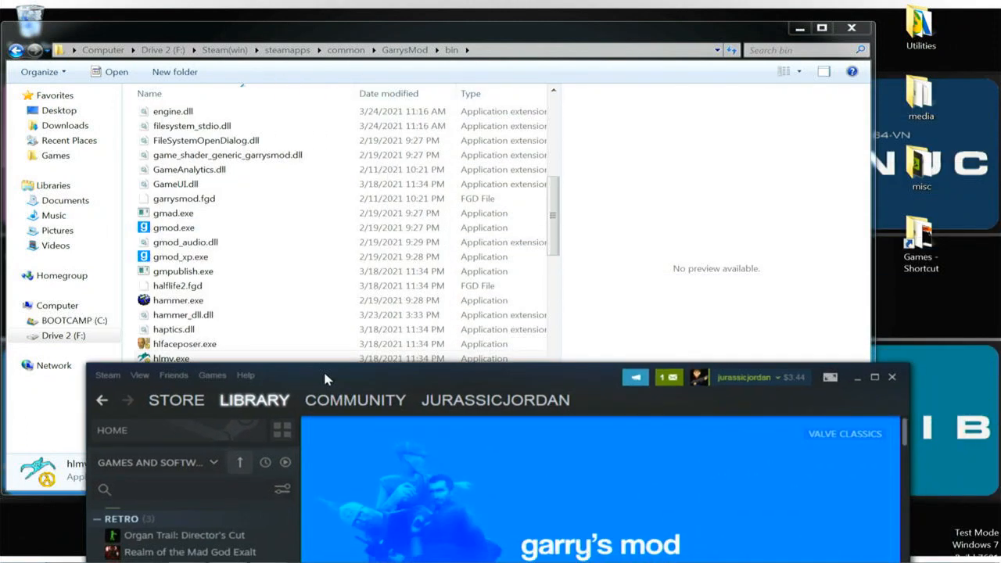
left_click(891, 378)
- Dismiss the Apple Software Update window, reposition the bin folder window and close it
left_click_drag(375, 29, 347, 249)
left_click(478, 100)
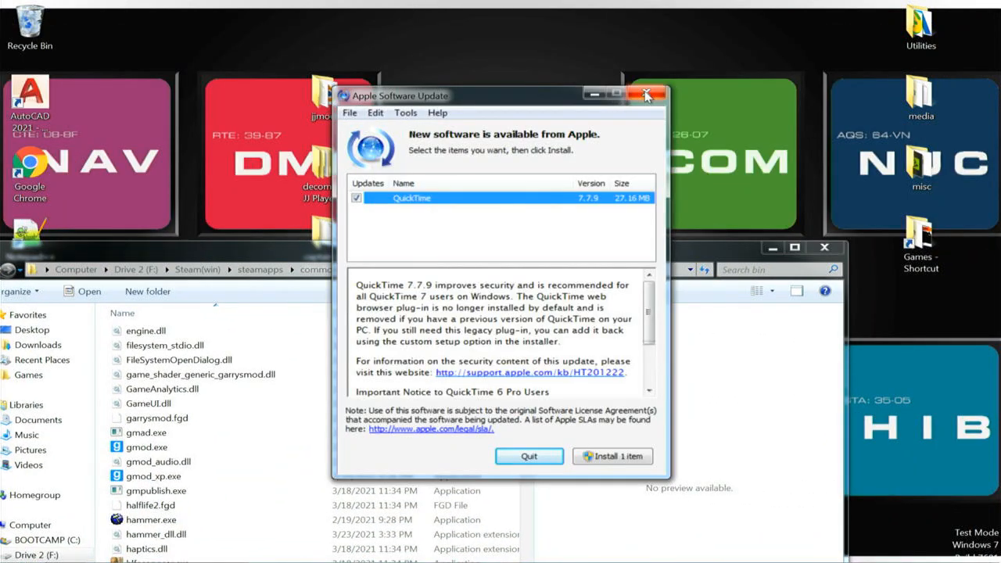
left_click(646, 92)
left_click_drag(630, 251, 742, 69)
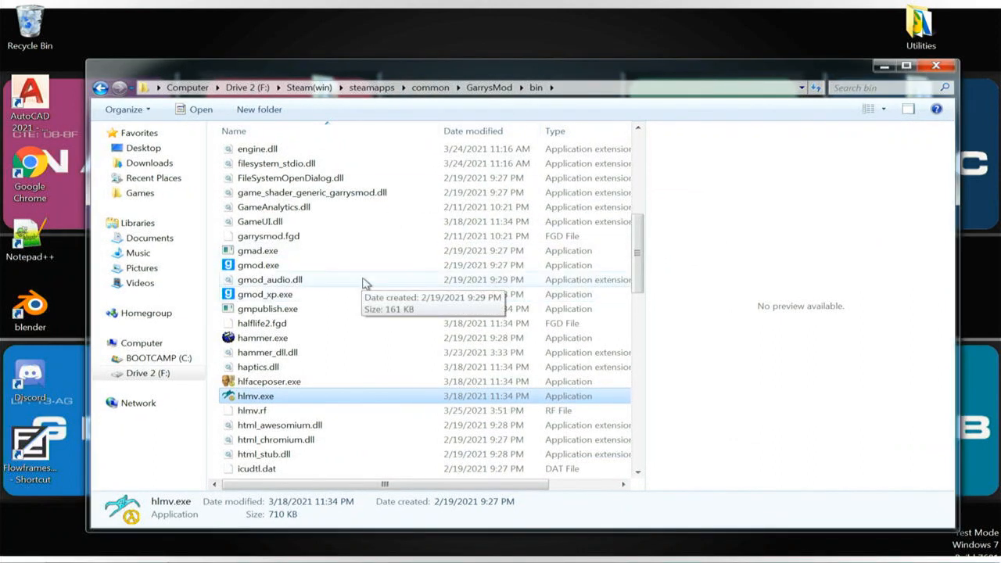
left_click(936, 66)
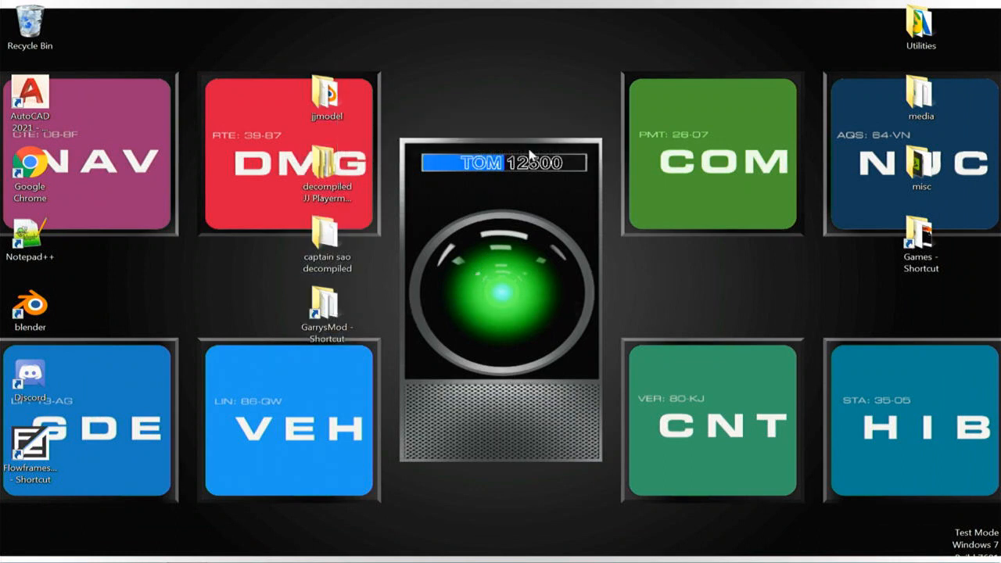
- Open a new Windows Explorer window and move it aside to uncover the desktop folders
mouse_move(126, 553)
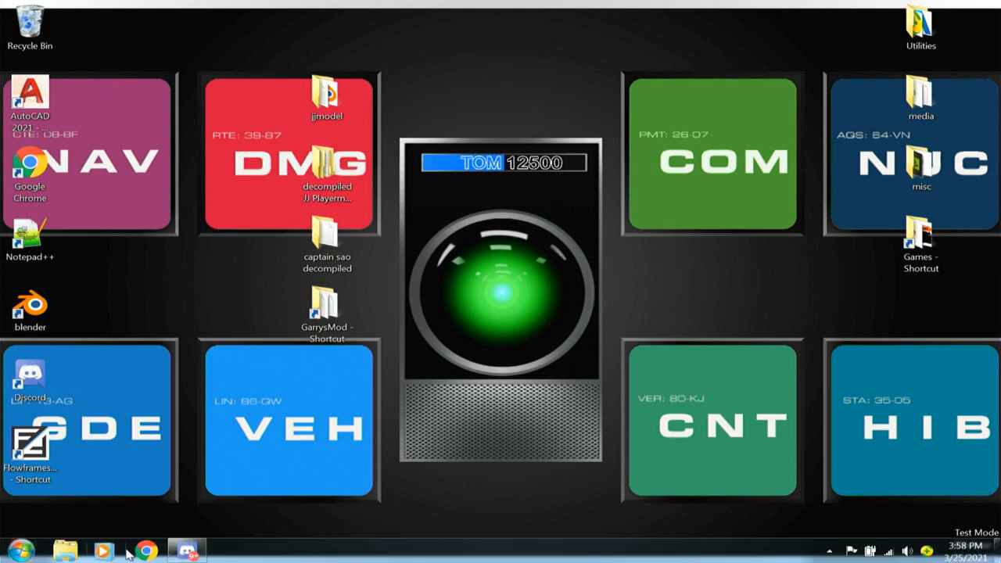
left_click(65, 551)
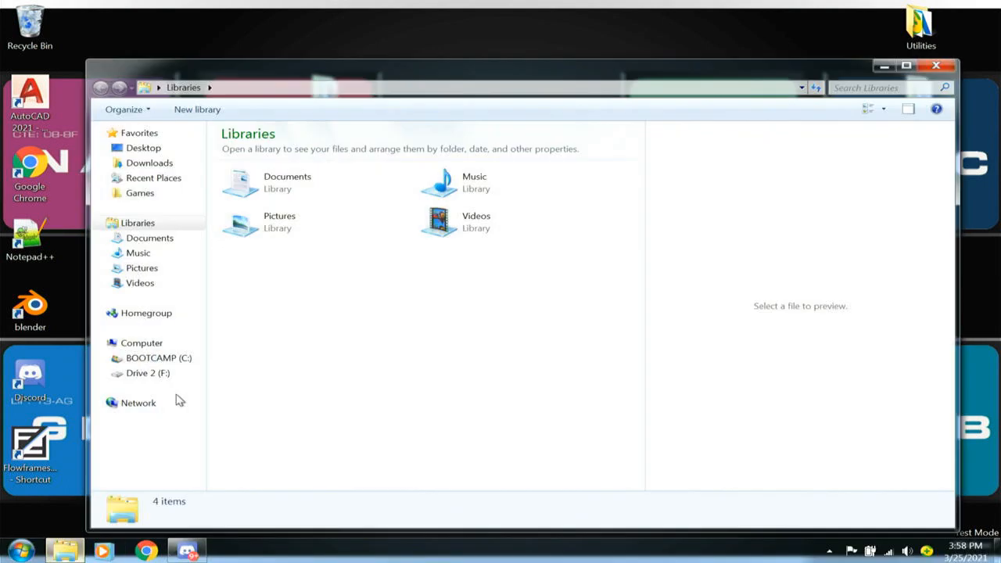
left_click_drag(351, 61, 949, 115)
- Look into the jjmodel folder on the desktop, close it and dismiss the Discord notification
double_click(323, 97)
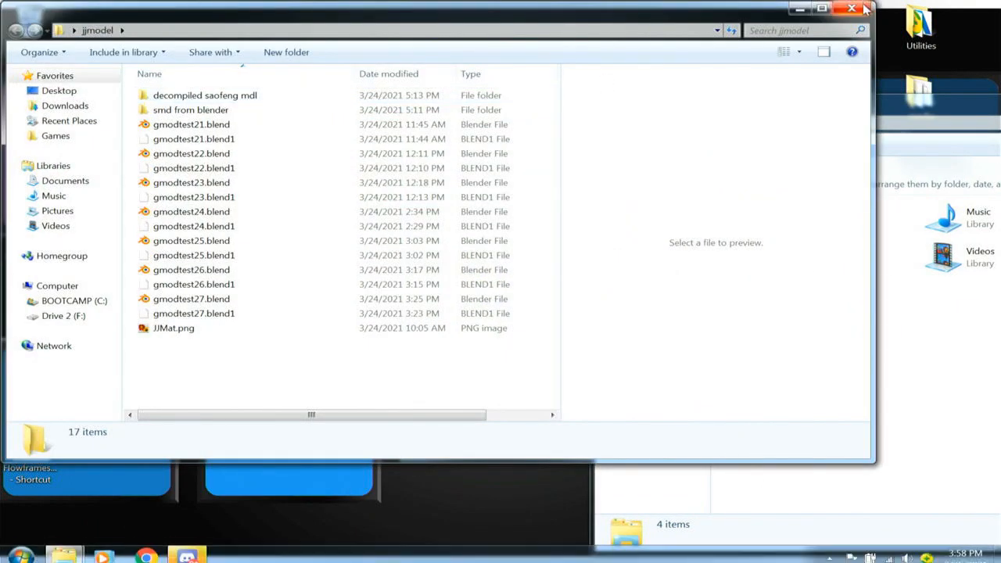
left_click(862, 9)
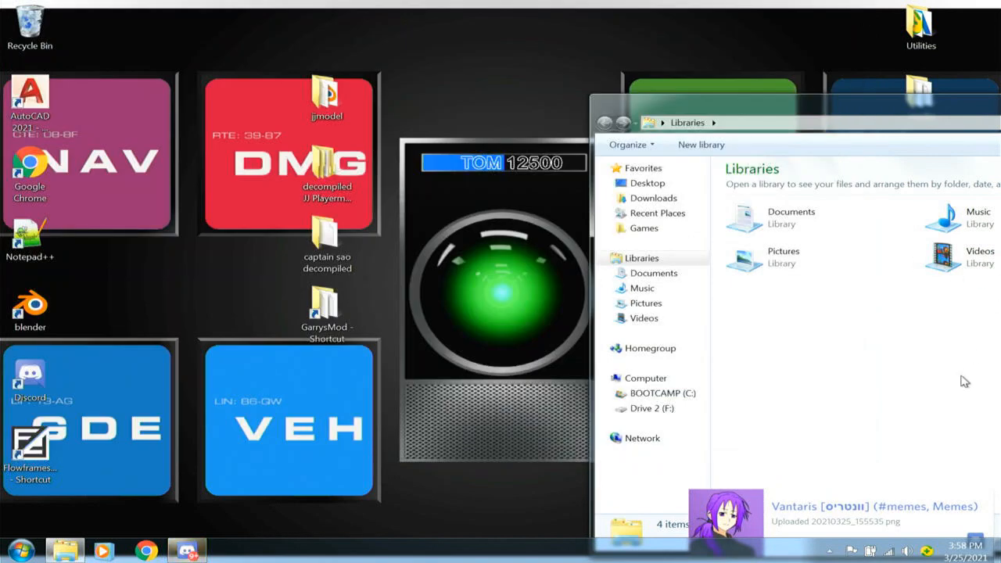
left_click(983, 501)
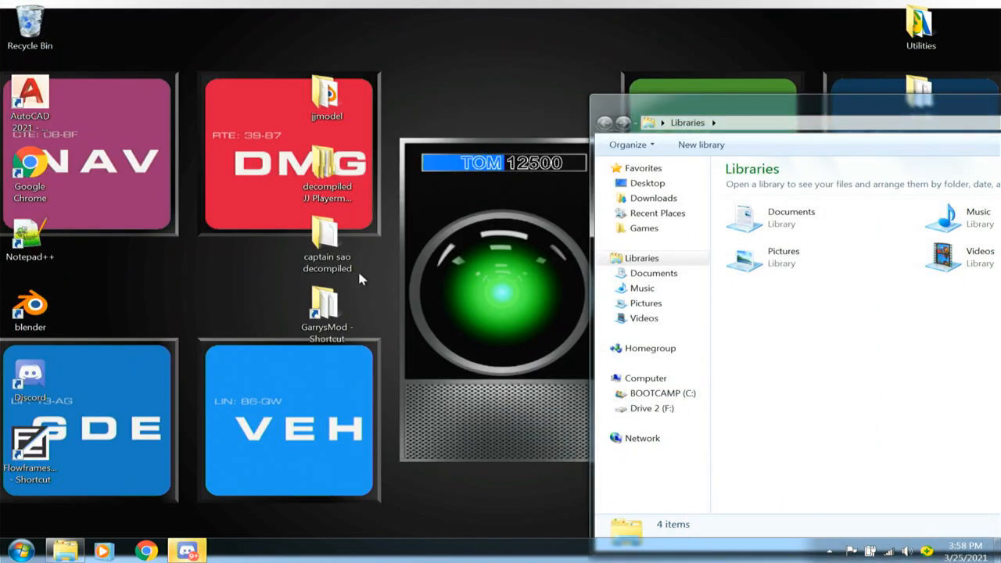
- Rearrange the jjmodel, decompiled JJ, captain sao decompiled and GarrysMod shortcut icons into one column beside the leftmost desktop icons
left_click_drag(326, 93, 109, 40)
left_click_drag(327, 164, 116, 98)
double_click(89, 25)
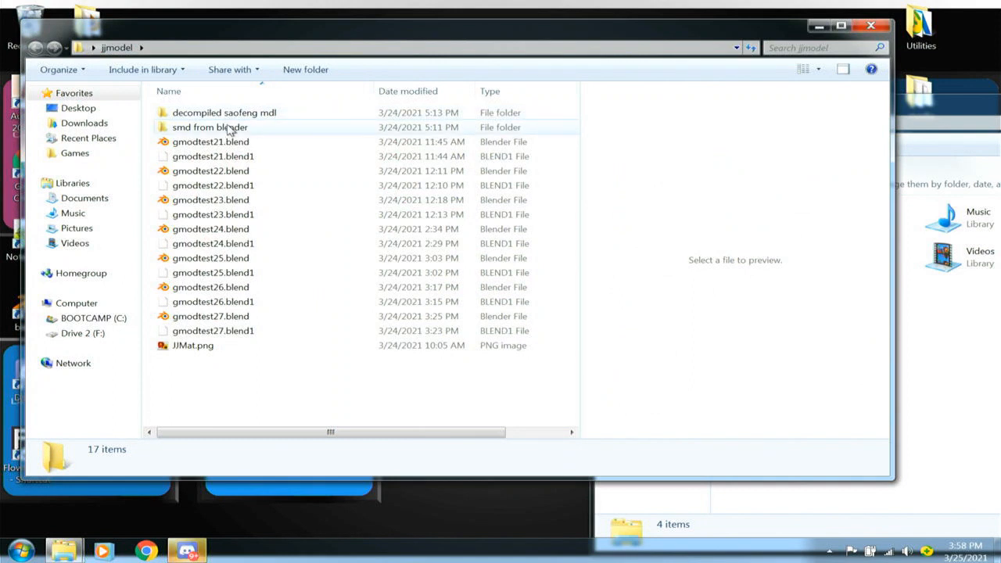
left_click(870, 25)
left_click_drag(322, 230, 78, 168)
left_click_drag(325, 309, 161, 238)
left_click_drag(91, 169, 145, 172)
left_click_drag(95, 32, 152, 33)
- Open the jjmodel folder, move its window clear of the desktop icons and look into the decompiled saofeng mdl subfolder
double_click(159, 48)
left_click_drag(263, 44, 506, 39)
double_click(519, 125)
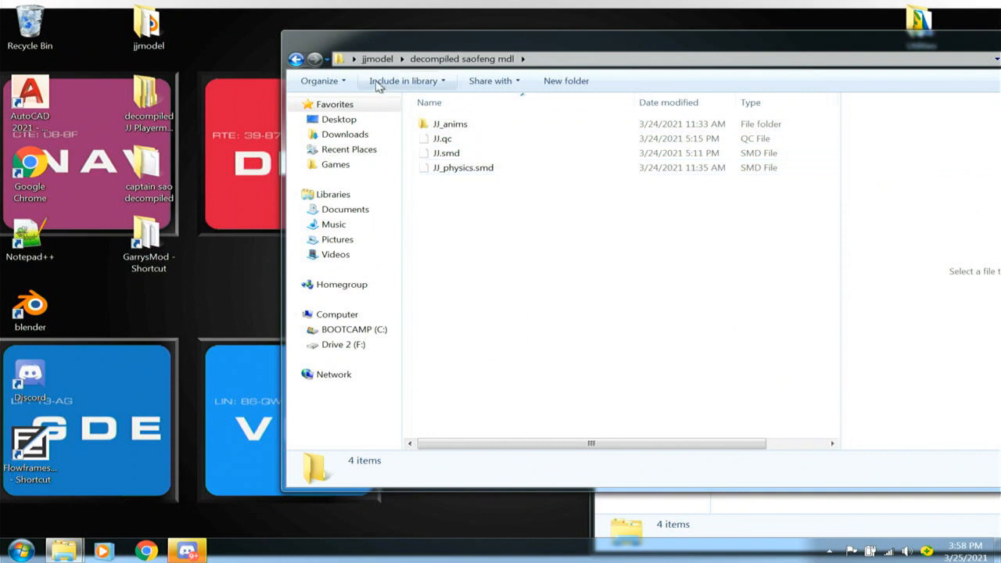
left_click(295, 61)
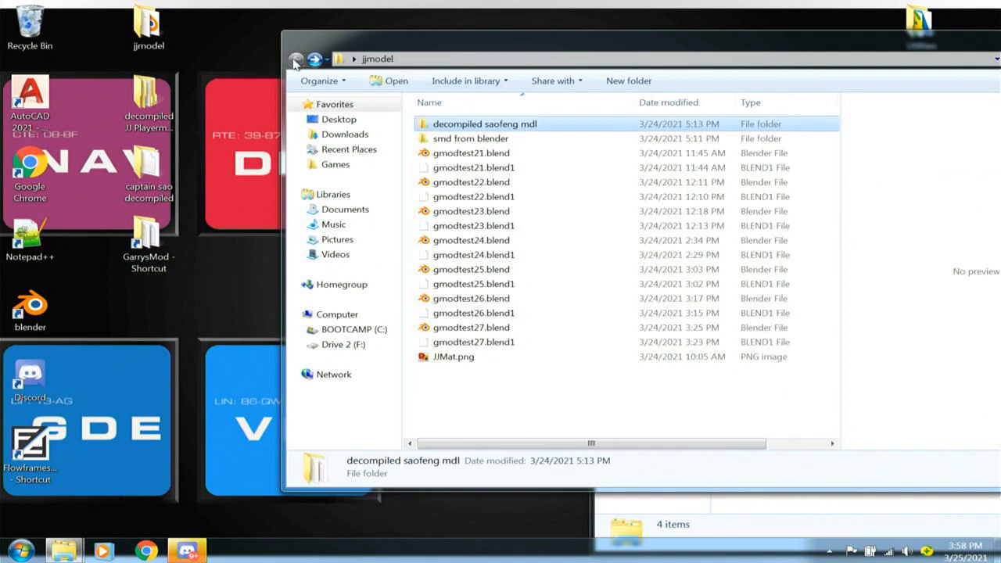
double_click(481, 127)
left_click(295, 60)
left_click_drag(350, 42, 360, 32)
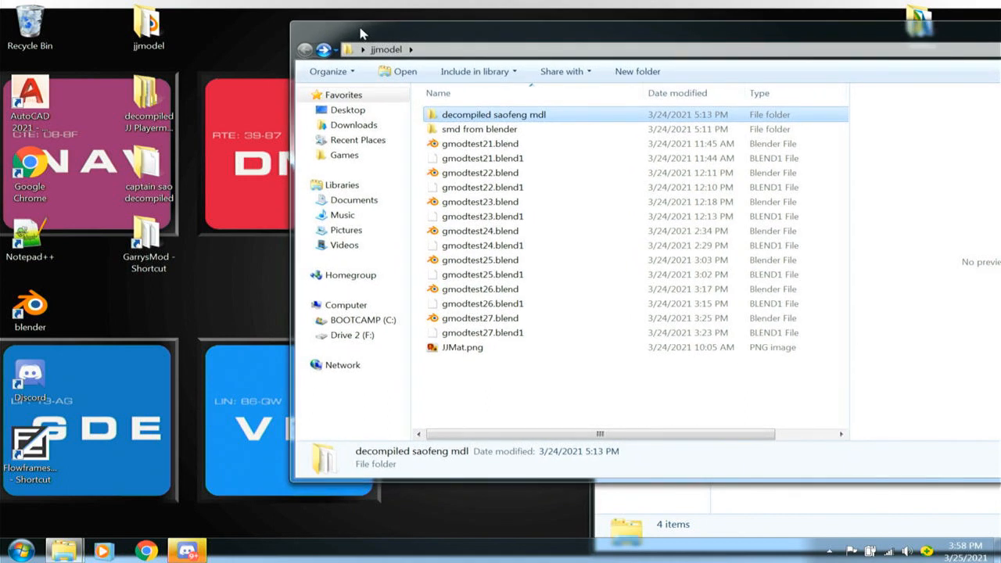
- Open gmodtest27.blend and examine the bones around the model's left hand and calves
double_click(474, 319)
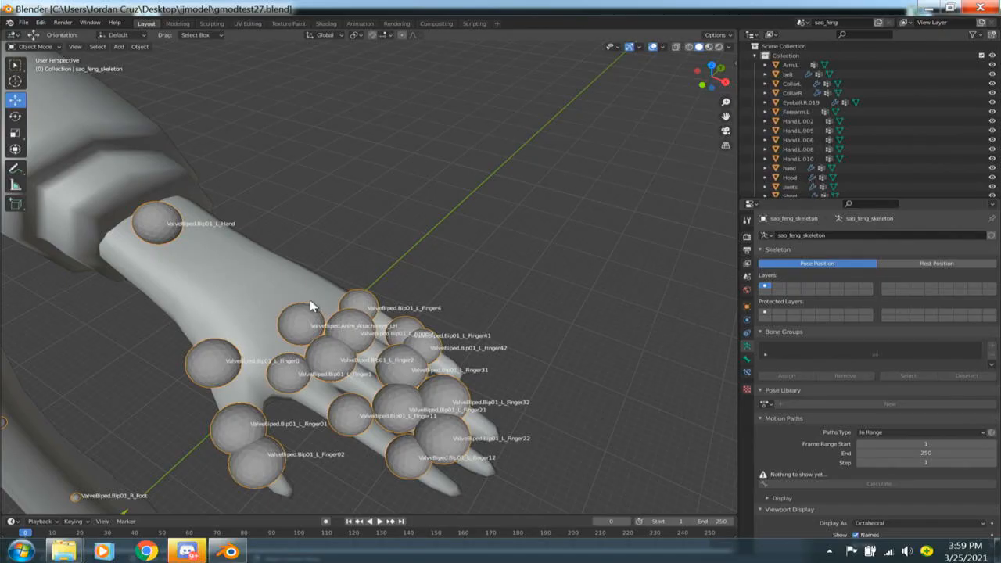
middle_click_drag(309, 299, 351, 294)
scroll(326, 290, "down", 5)
scroll(352, 290, "down", 7)
scroll(352, 290, "up", 12)
middle_click_drag(401, 263, 423, 234, "shift")
scroll(417, 250, "up", 4)
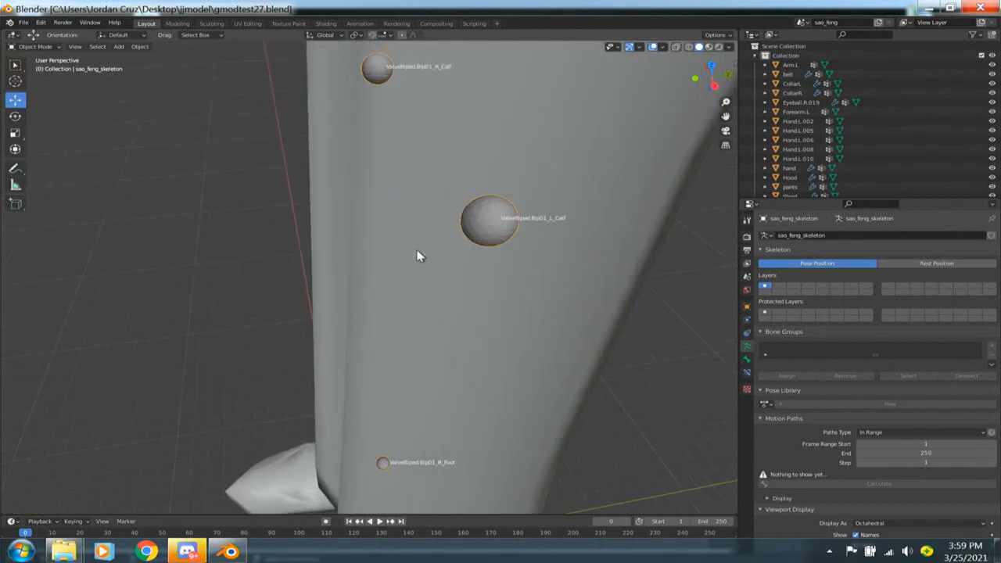
- Examine the sao_feng_skeleton bones from the legs to the right hand in Edit Mode, then close the file without saving
key("Tab")
middle_click_drag(426, 280, 565, 392)
scroll(564, 392, "up", 3)
scroll(565, 392, "down", 5)
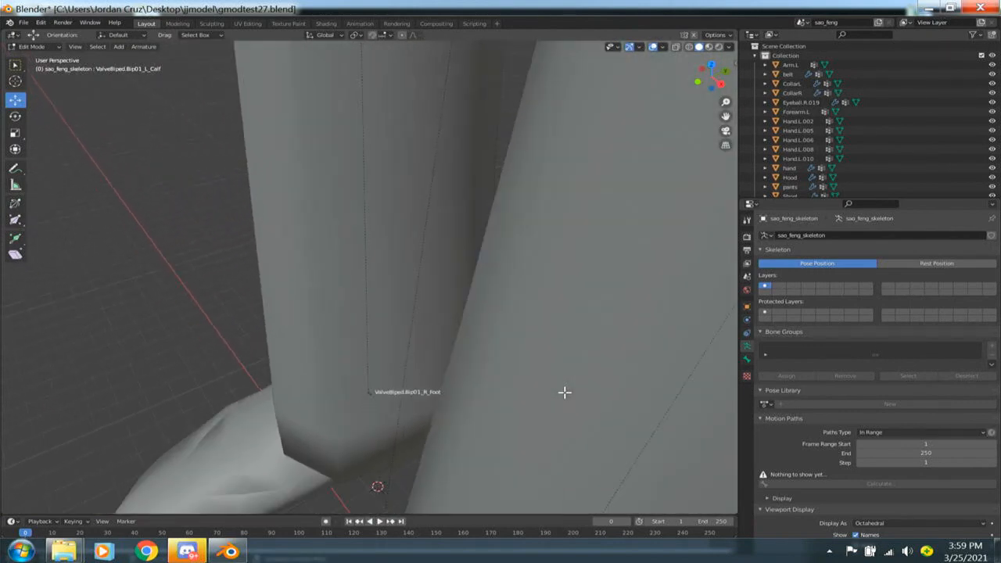
scroll(564, 392, "down", 3)
middle_click_drag(455, 247, 487, 428)
middle_click_drag(506, 363, 565, 350)
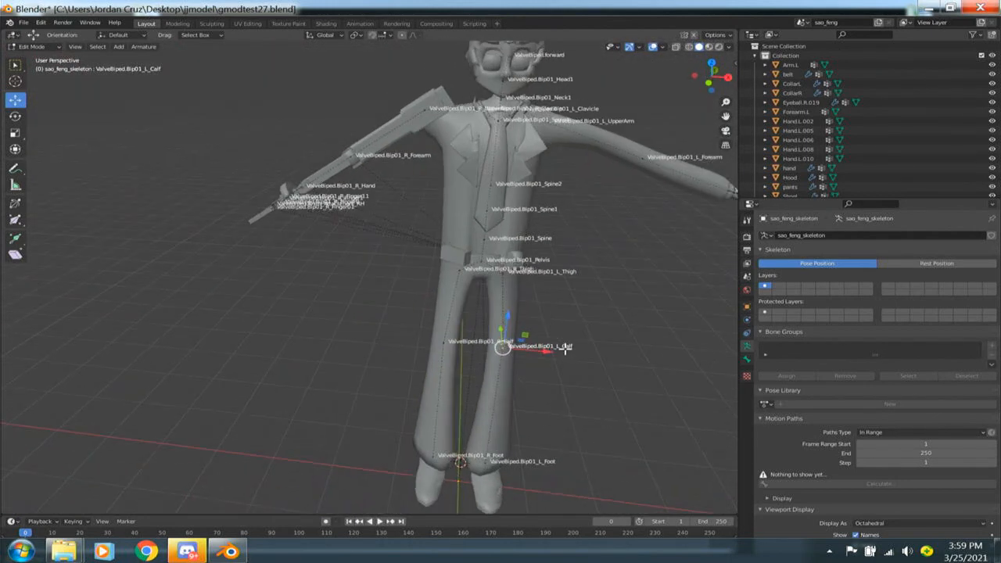
middle_click_drag(562, 255, 393, 337, "shift")
scroll(310, 329, "down", 3)
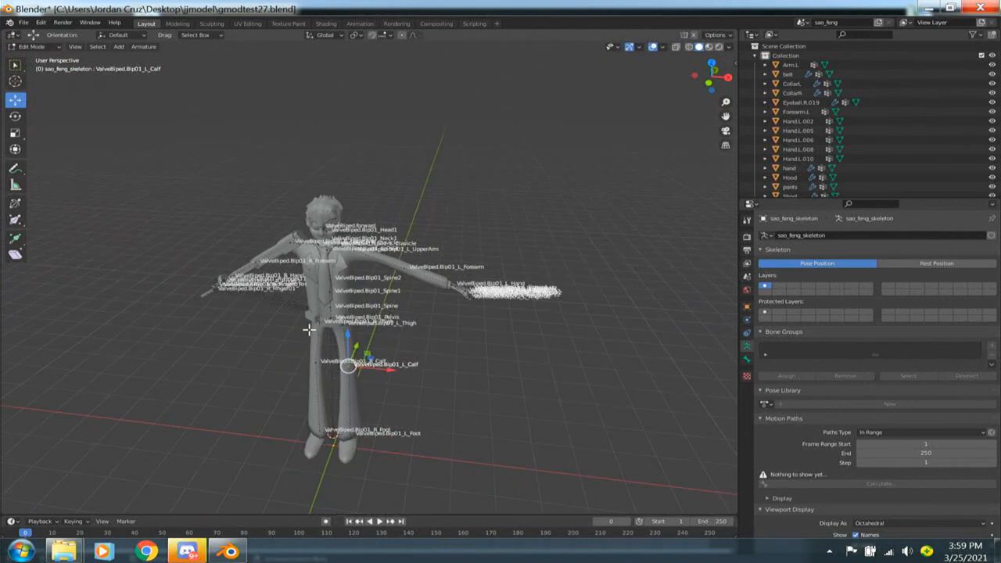
scroll(310, 330, "up", 6)
middle_click_drag(310, 329, 399, 269)
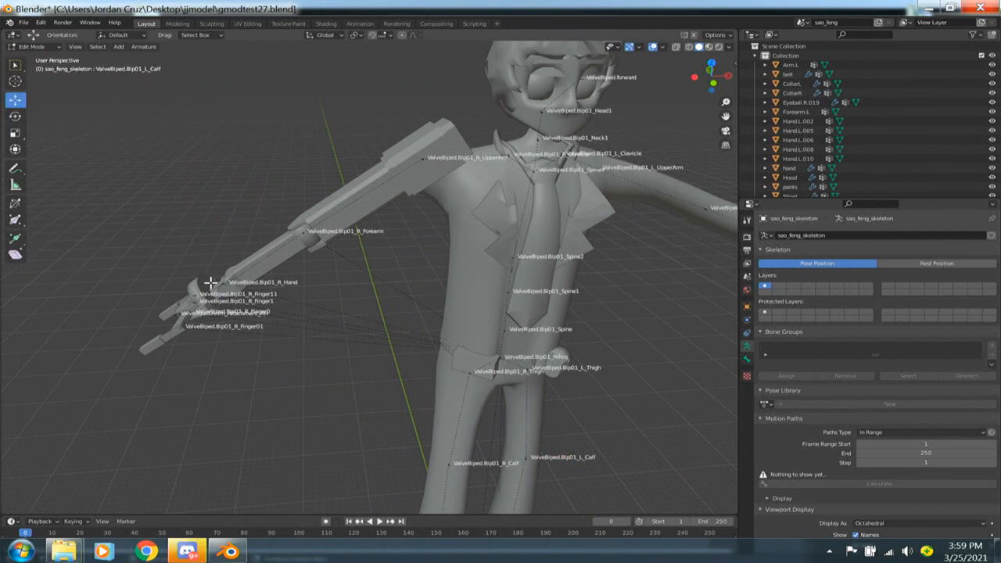
left_click(977, 7)
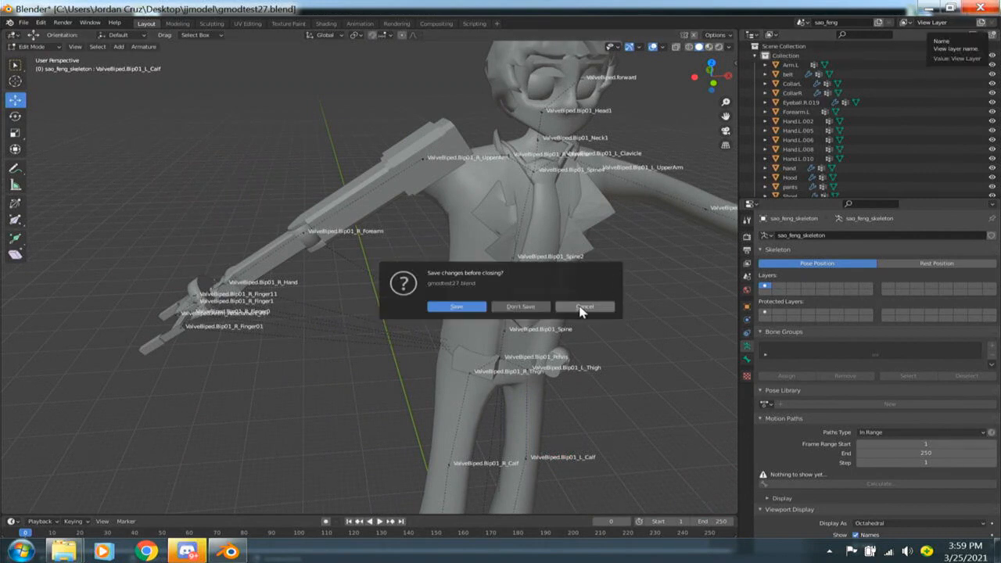
left_click(520, 306)
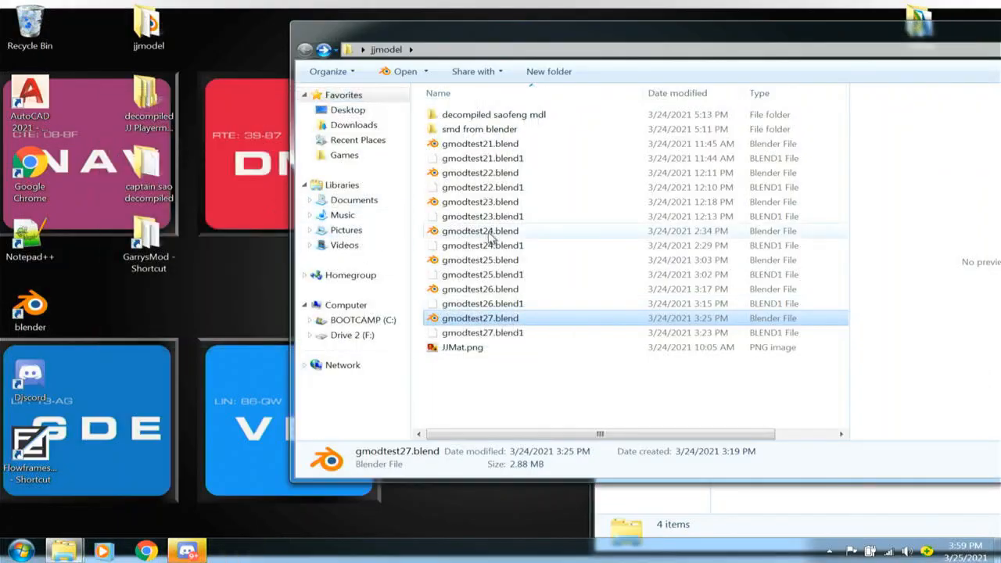
- Open gmodtest21.blend and examine the textured JJ model's plaid sleeve and human hand up close
double_click(494, 150)
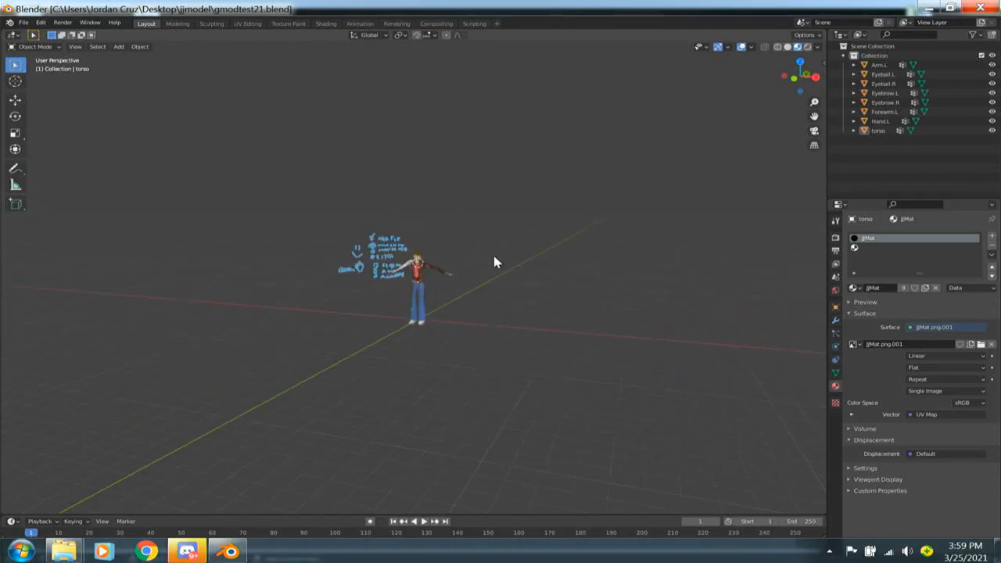
scroll(495, 263, "up", 8)
mouse_move(477, 295)
middle_mouse_down()
mouse_move(578, 306)
mouse_move(492, 307)
mouse_move(518, 334)
mouse_move(490, 289)
mouse_move(535, 302)
mouse_move(517, 306)
mouse_move(525, 223)
mouse_move(558, 297)
mouse_move(515, 288)
mouse_move(481, 295)
mouse_move(394, 335)
mouse_move(368, 376)
mouse_move(535, 341)
mouse_move(559, 273)
mouse_move(571, 398)
mouse_move(587, 376)
mouse_move(250, 270)
middle_mouse_up()
scroll(515, 305, "down", 2)
scroll(515, 306, "up", 5)
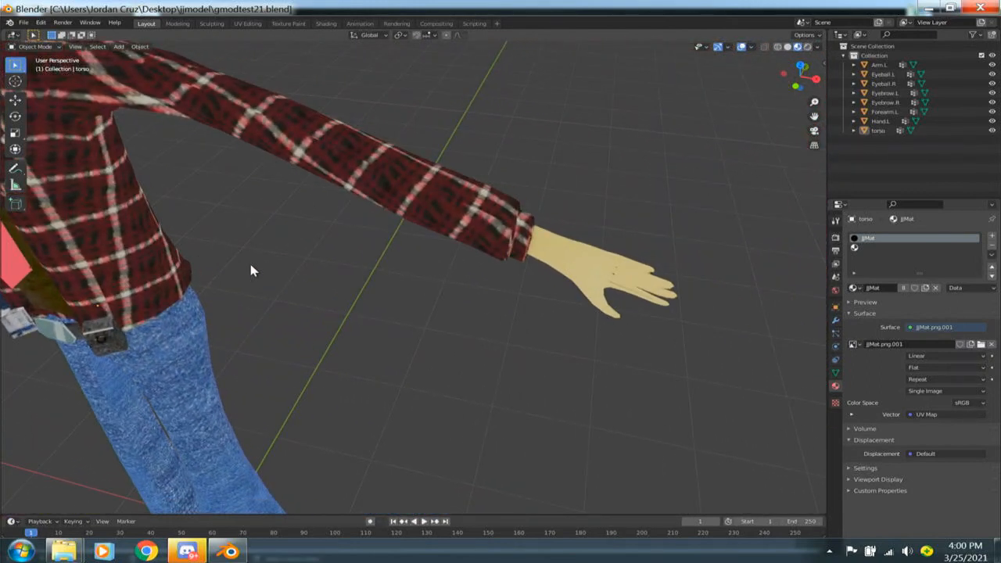
- Inspect the human hand's topology on the torso mesh in Edit Mode and return to Object Mode
left_click(549, 269)
key("Tab")
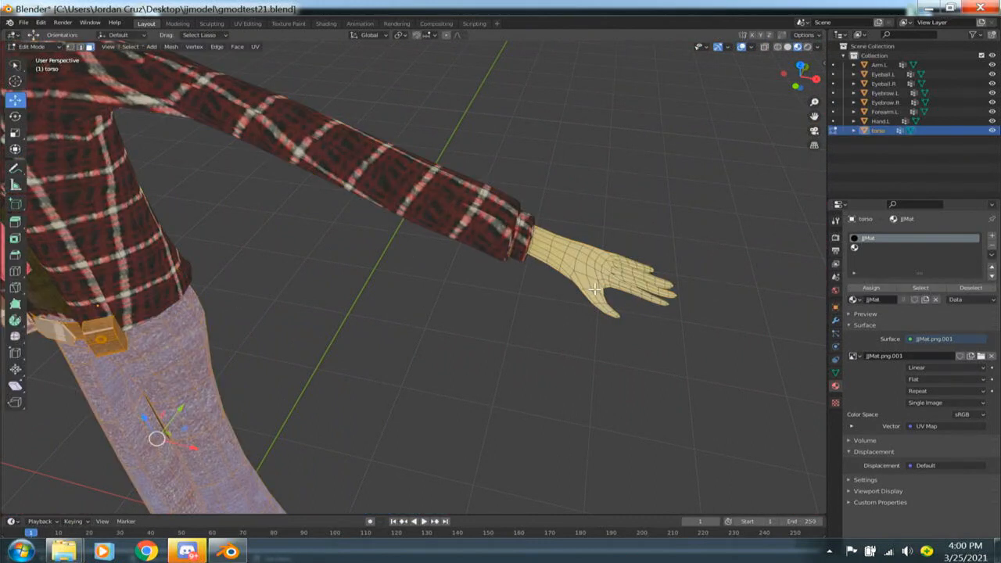
middle_click_drag(546, 268, 535, 276)
mouse_move(398, 300)
middle_mouse_down()
mouse_move(458, 286)
mouse_move(420, 279)
mouse_move(499, 285)
mouse_move(470, 305)
middle_mouse_up()
scroll(458, 286, "down", 6)
key("Tab")
- Select the mechanical Hand.L object, then compare it with the human hand's topology on the torso mesh in Edit Mode
left_click(299, 297)
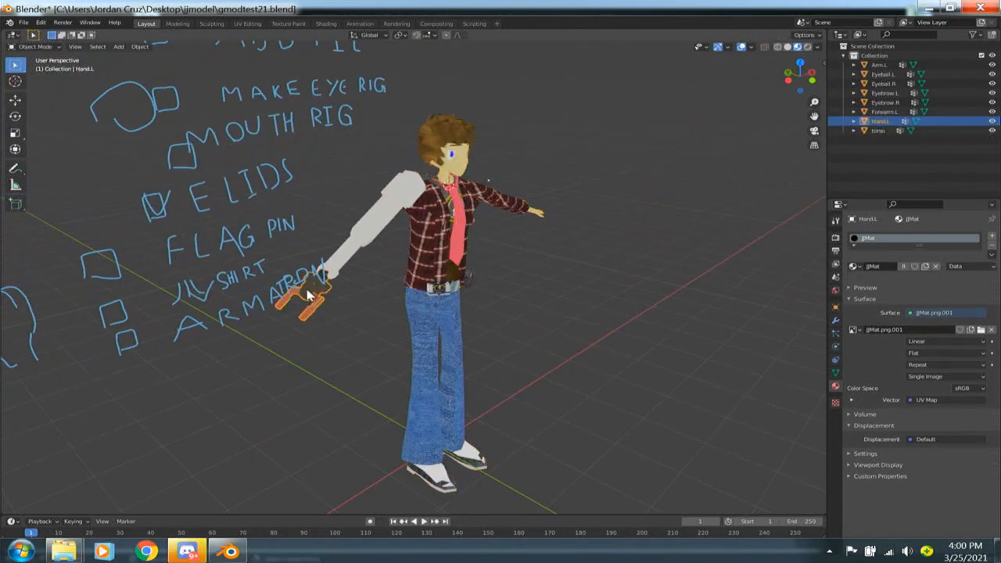
middle_click_drag(366, 303, 295, 305)
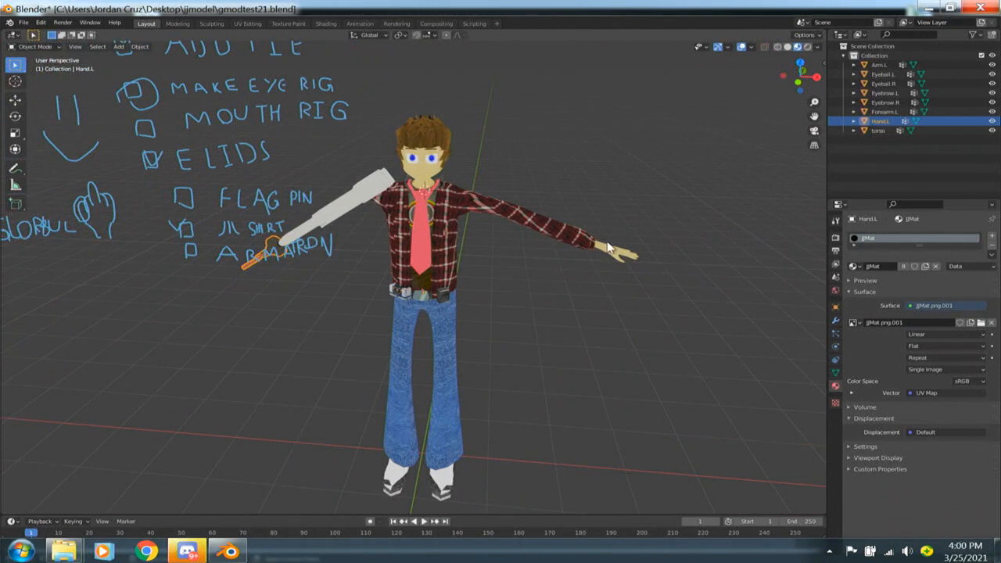
left_click(622, 261)
middle_click_drag(627, 273, 568, 305)
key("Tab")
scroll(512, 313, "down", 3)
scroll(492, 316, "up", 6)
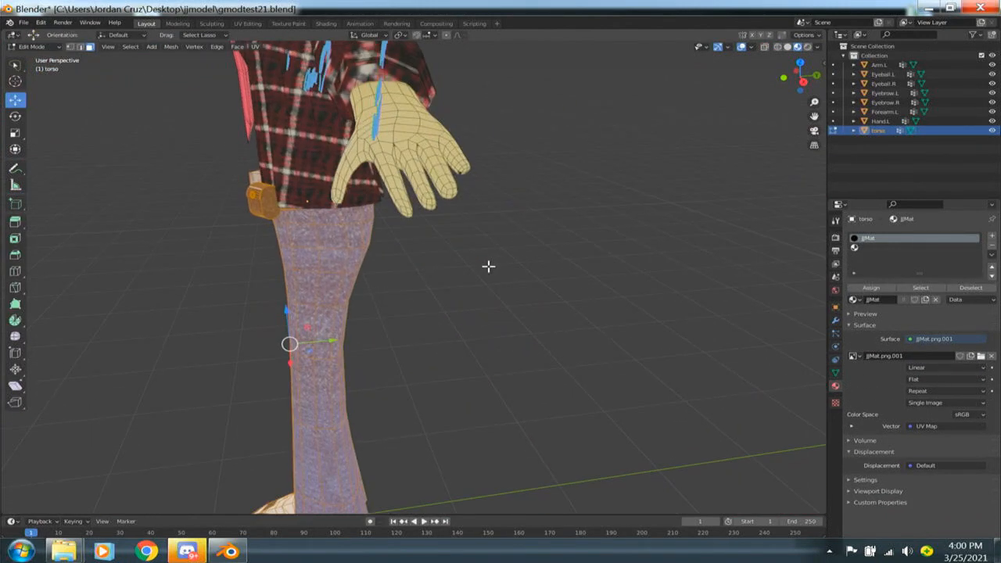
middle_click_drag(416, 269, 436, 275)
key("Tab")
- Close gmodtest21.blend without saving and close the jjmodel folder window
middle_click_drag(194, 219, 318, 188, "shift")
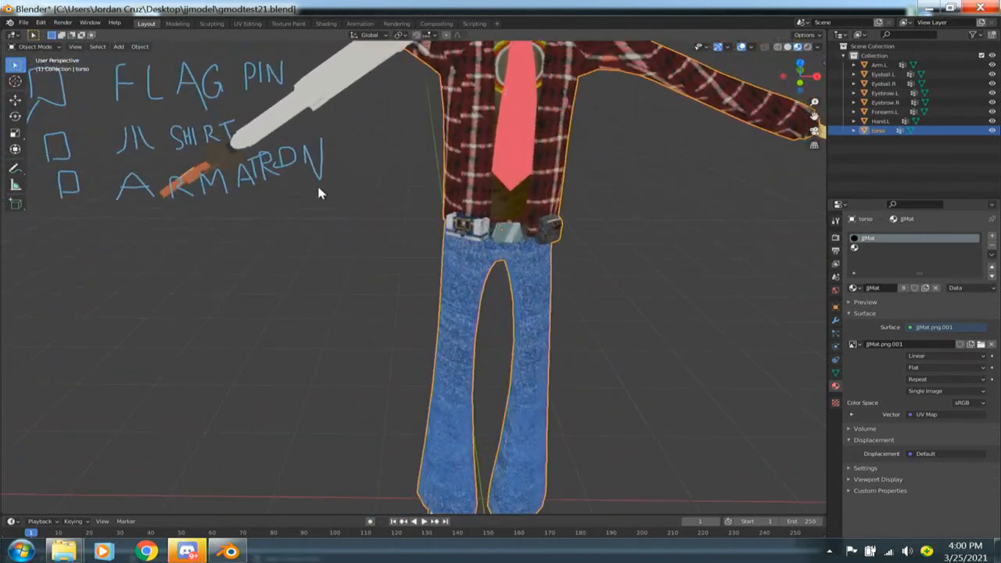
scroll(319, 189, "down", 2)
scroll(319, 194, "down", 3)
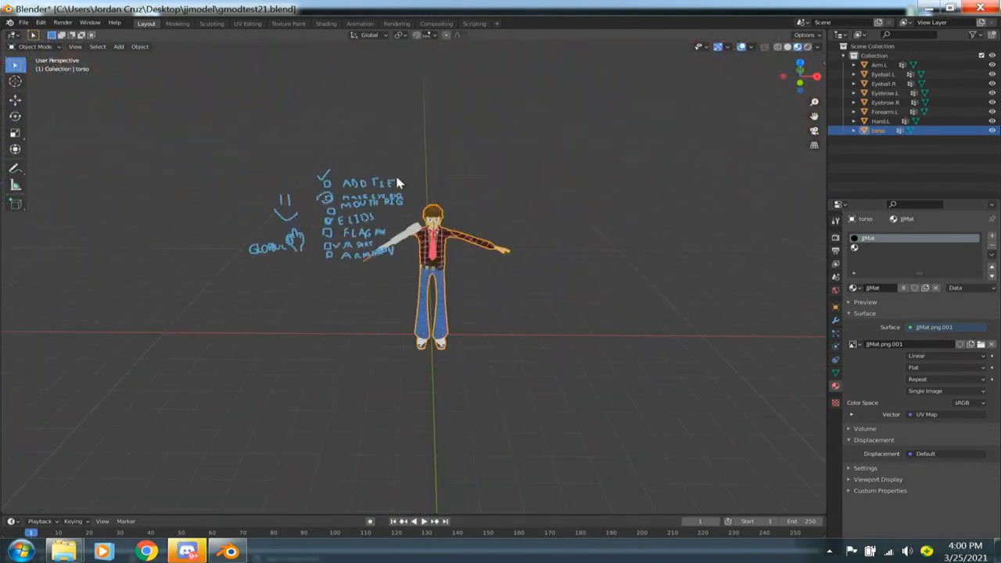
left_click(980, 7)
left_click(506, 308)
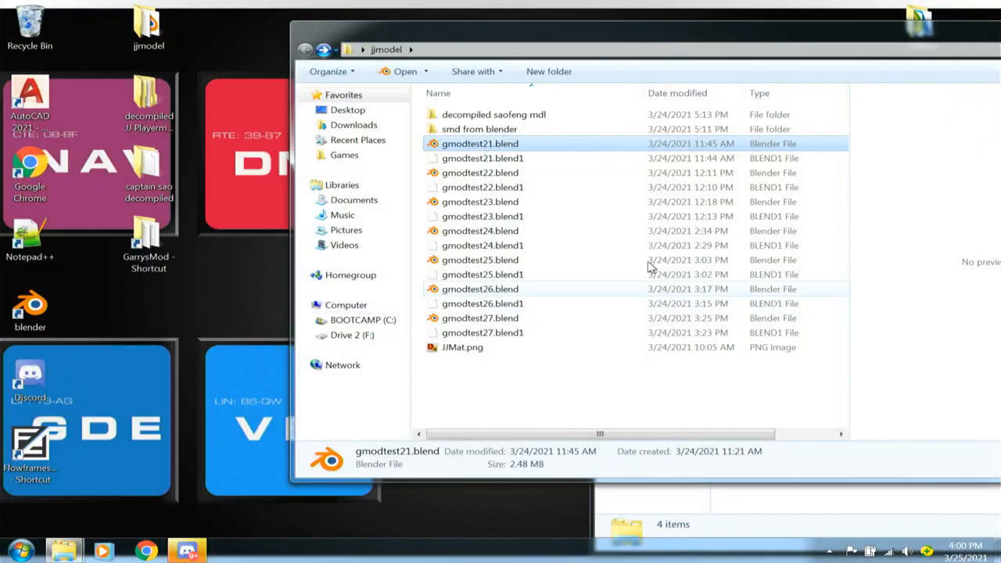
left_click_drag(549, 42, 268, 66)
left_click(881, 54)
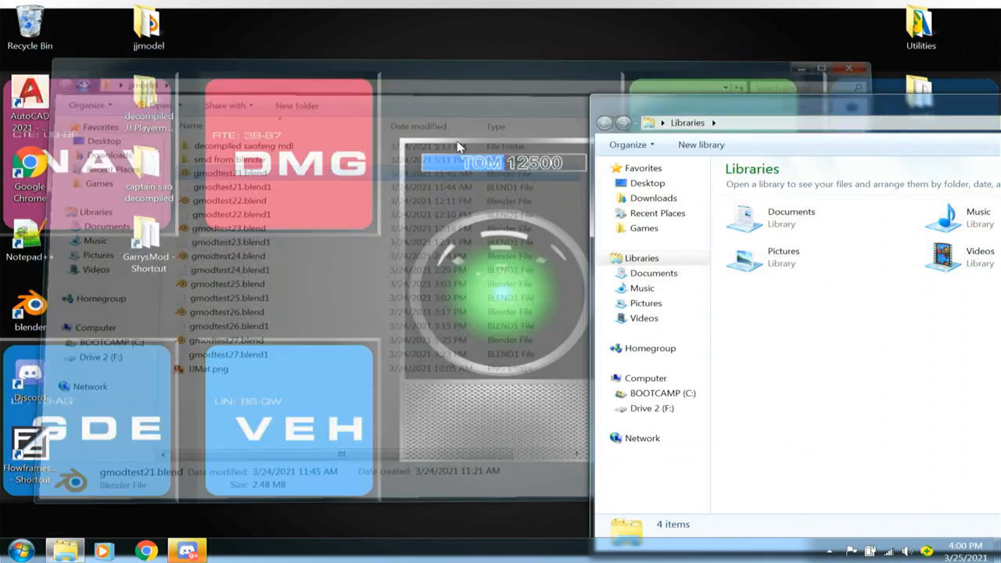
right_click(305, 106)
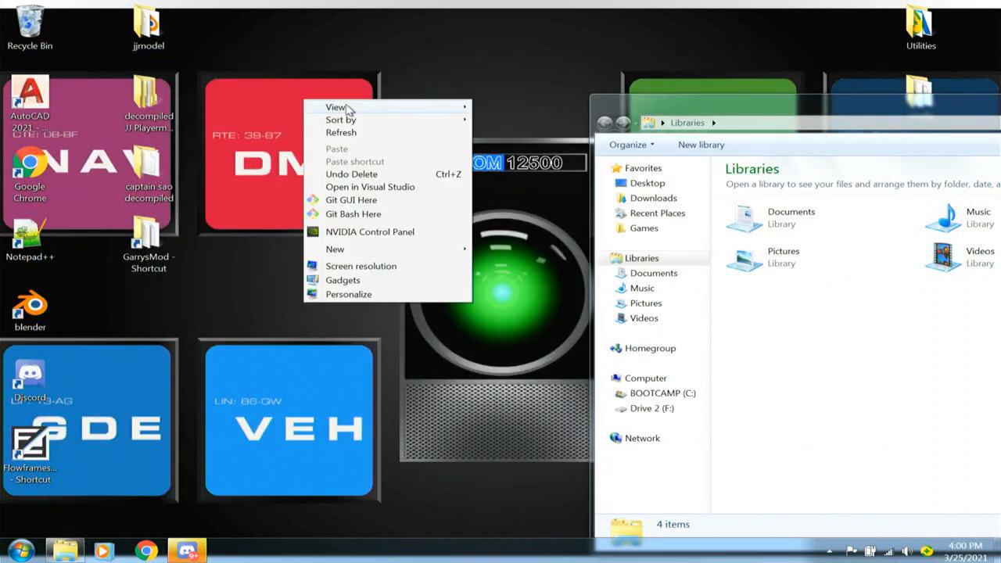
left_click(447, 94)
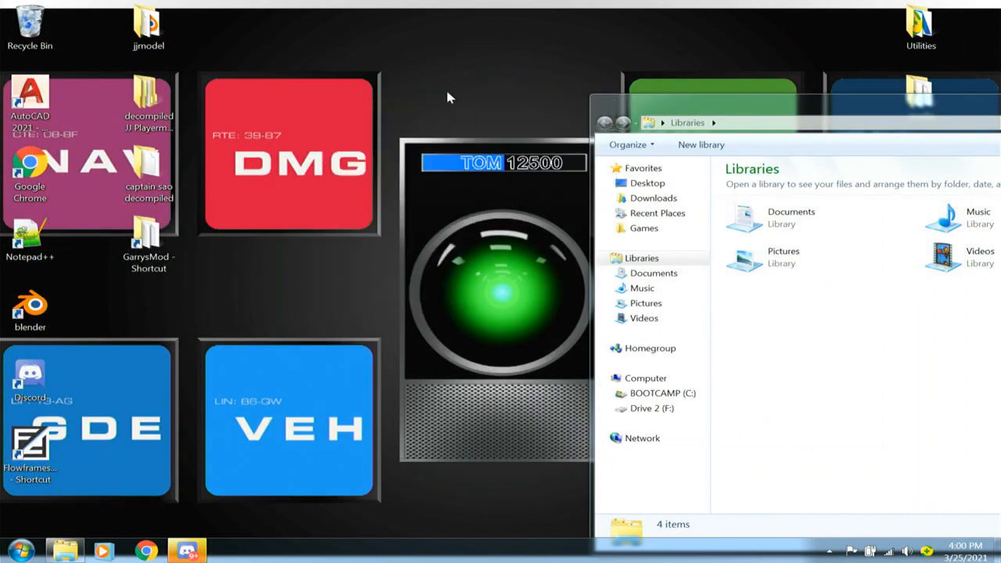
- Copy the slim folder from Transfer\win on Drive 2 (F:) to the desktop and close the Explorer window
left_click(649, 408)
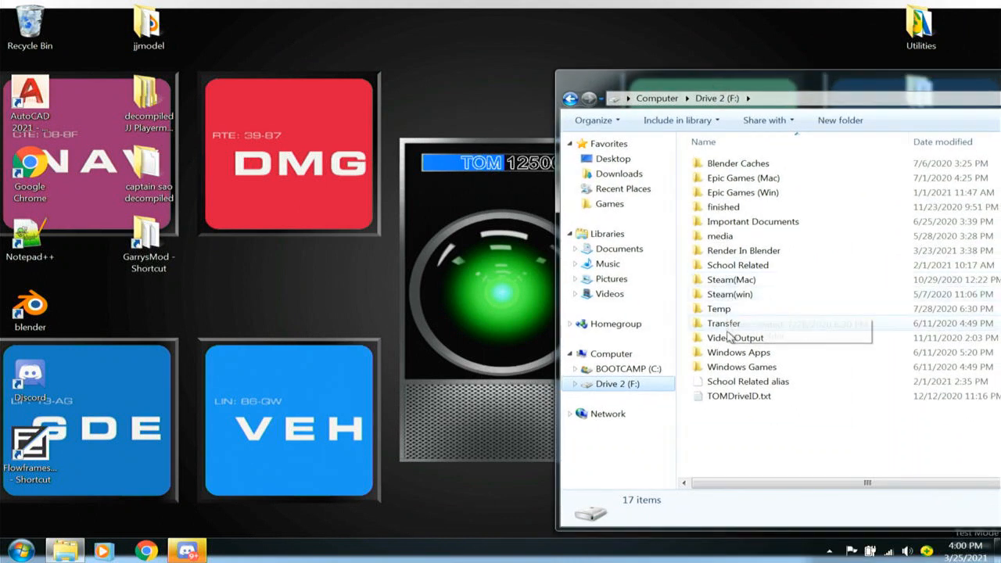
double_click(735, 324)
double_click(729, 193)
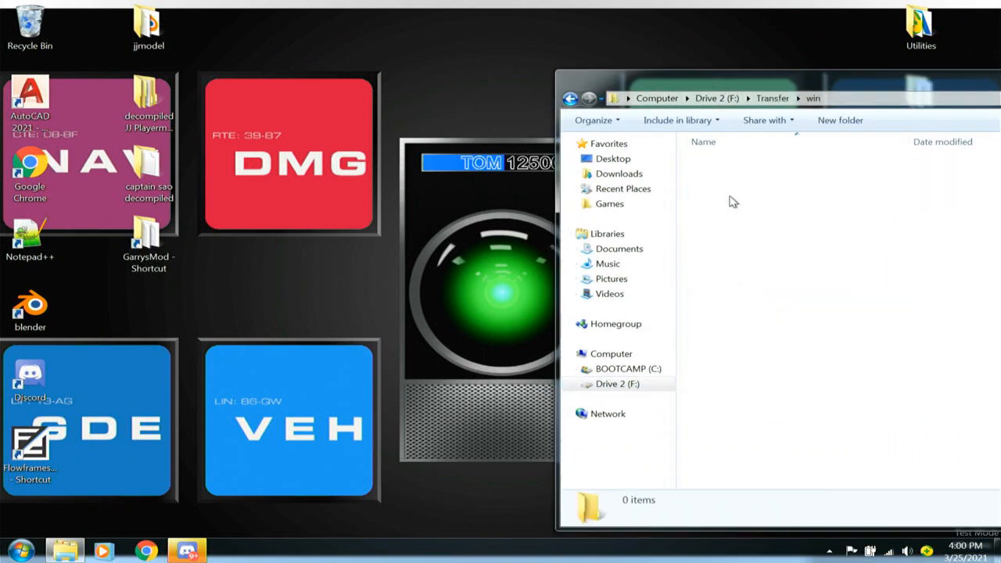
left_click_drag(735, 180, 404, 75)
left_click_drag(677, 171, 346, 78)
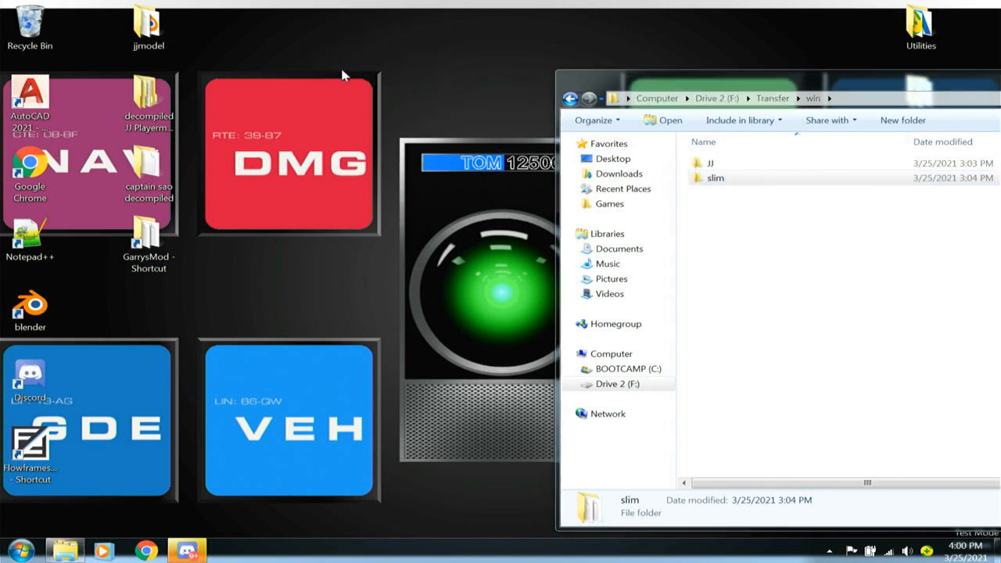
left_click_drag(718, 84, 160, 173)
left_click(841, 165)
- Open slim game model16.blend from the desktop slim folder and show the character in Material Preview shading
double_click(334, 30)
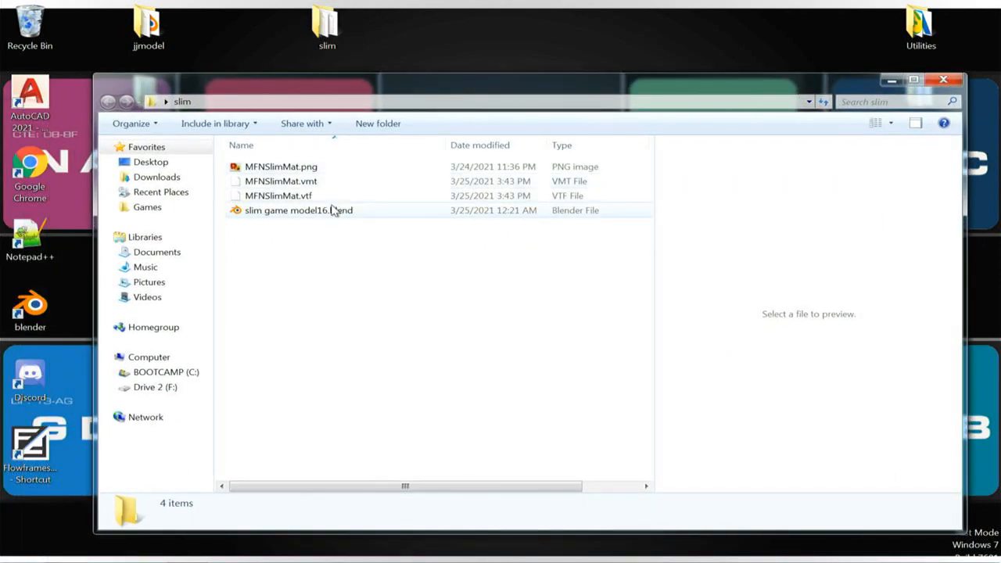
double_click(332, 211)
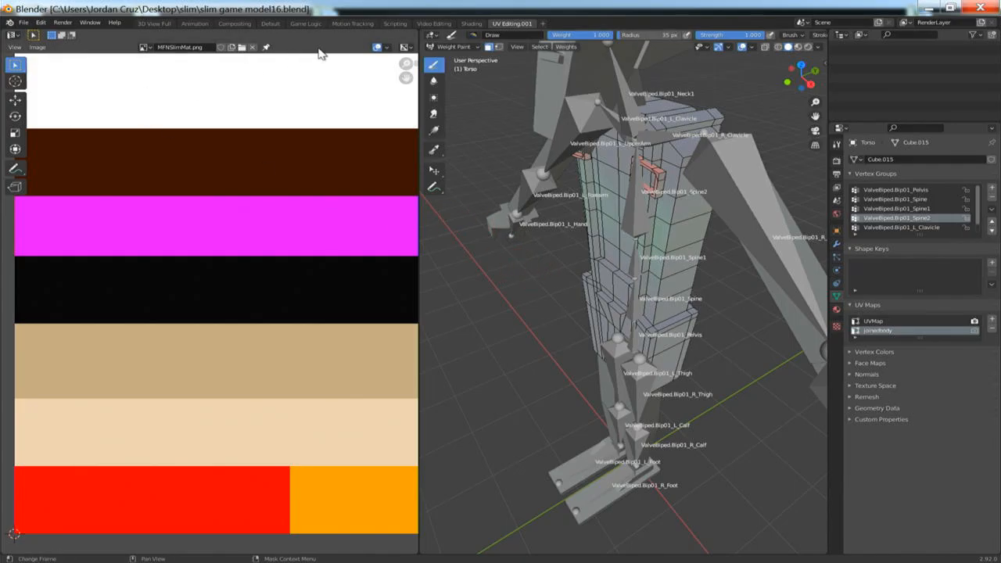
middle_click_drag(477, 249, 553, 234)
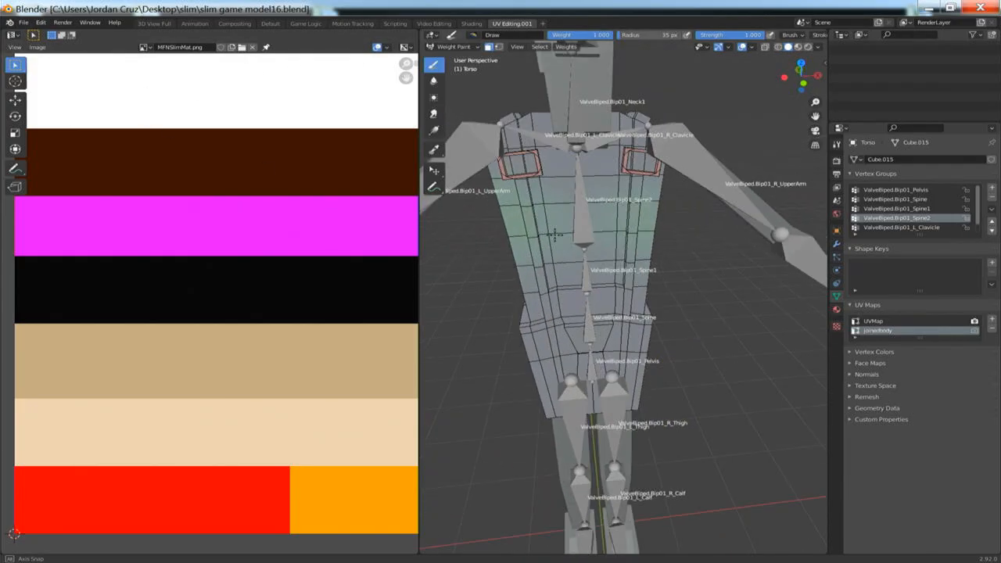
key("z")
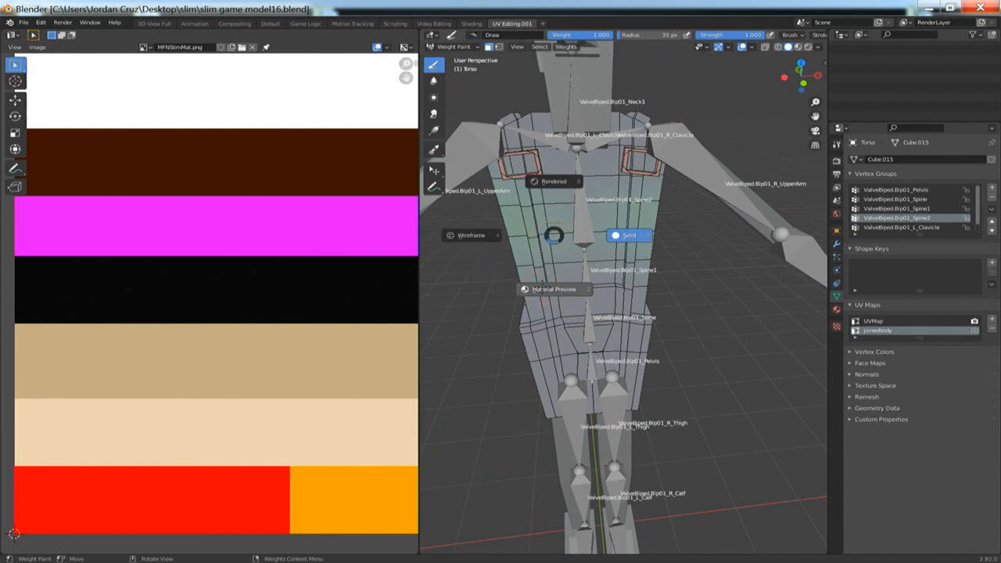
left_click(554, 288)
scroll(638, 296, "up", 3)
scroll(638, 295, "down", 3)
mouse_move(637, 296)
middle_mouse_down()
mouse_move(704, 277)
mouse_move(602, 248)
mouse_move(465, 344)
mouse_move(471, 374)
mouse_move(532, 369)
mouse_move(632, 384)
middle_mouse_up()
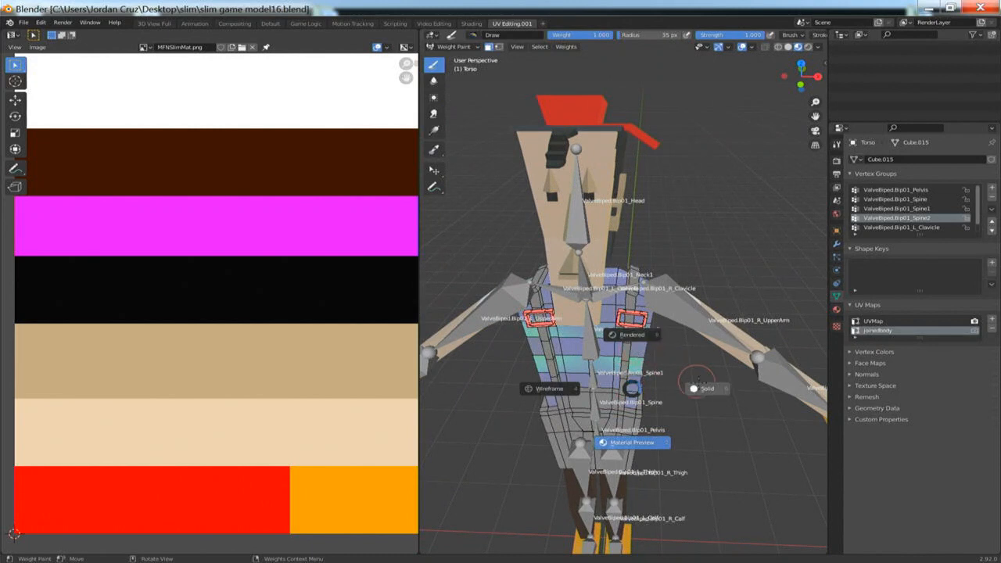
- Return the viewport to Solid shading and examine the torso's weights around the spine bones
left_click(700, 388)
mouse_move(704, 386)
middle_mouse_down()
mouse_move(618, 375)
mouse_move(501, 310)
mouse_move(557, 313)
middle_mouse_up()
scroll(618, 374, "down", 2)
scroll(617, 374, "up", 4)
middle_click_drag(461, 326, 448, 147)
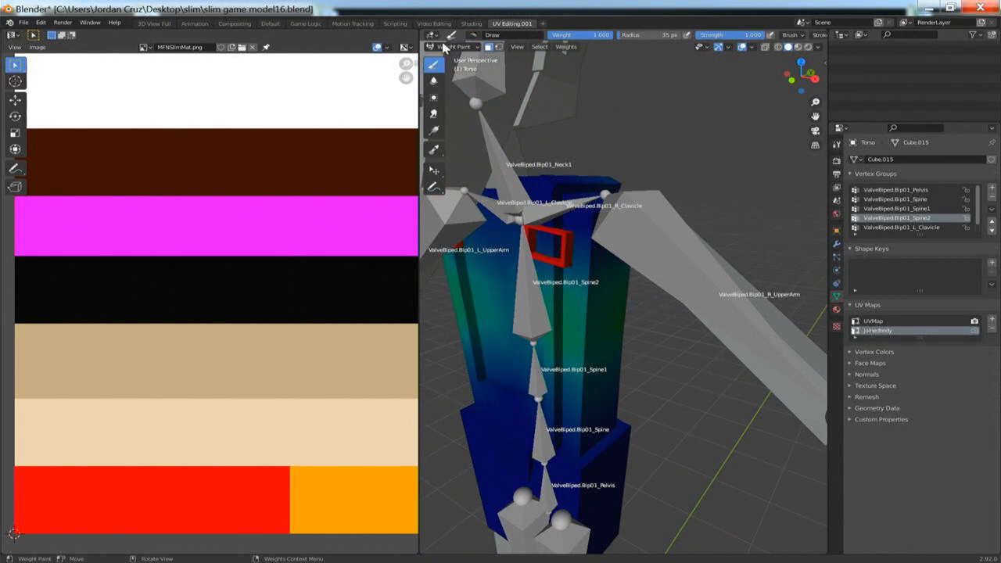
- Switch the torso from Weight Paint to Object Mode and select the MFNSlim skeleton
left_click(444, 47)
left_click(463, 58)
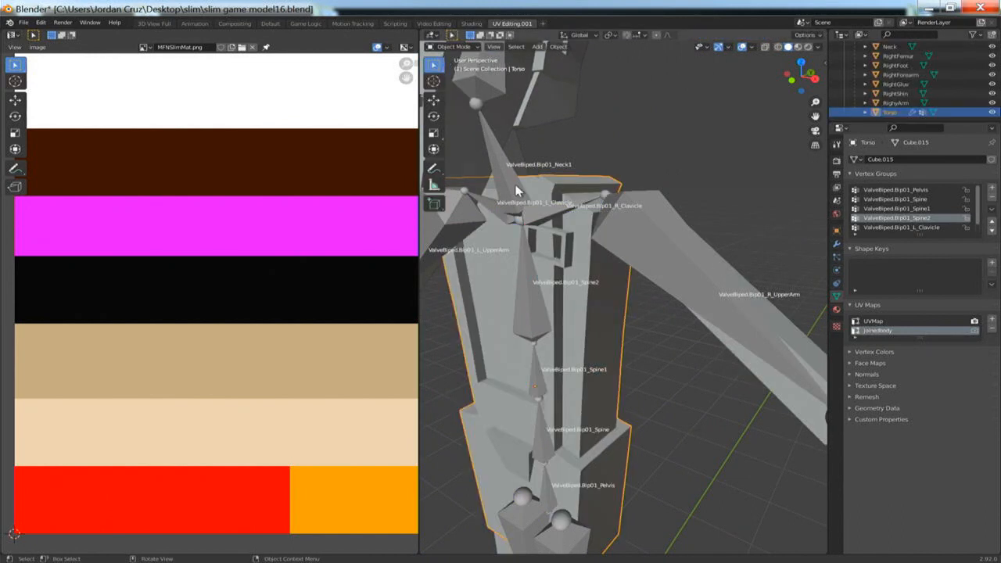
left_click(529, 289)
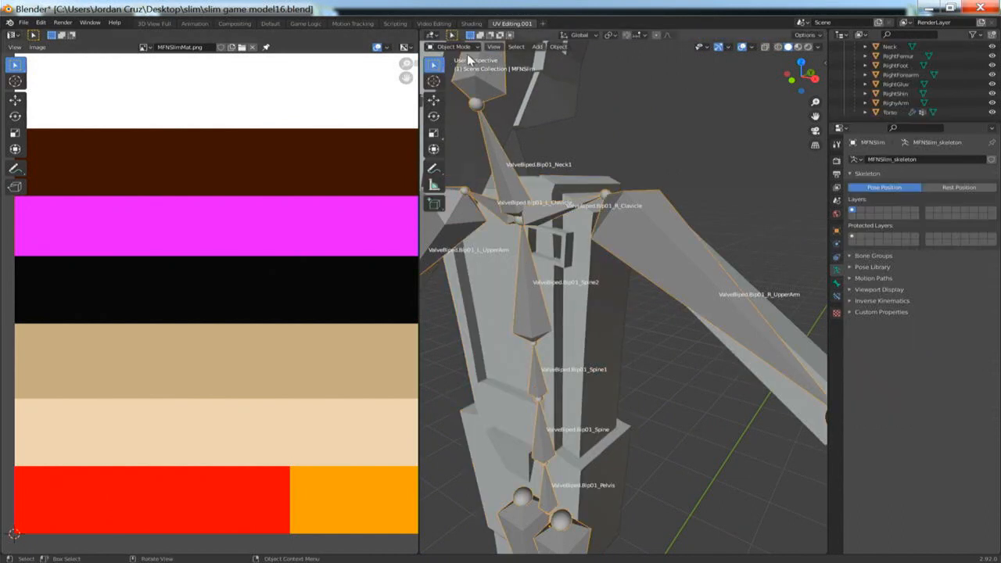
- Test the torso's deformation by rotating the Spine2 bone about the global X axis in Pose Mode
left_click(457, 79)
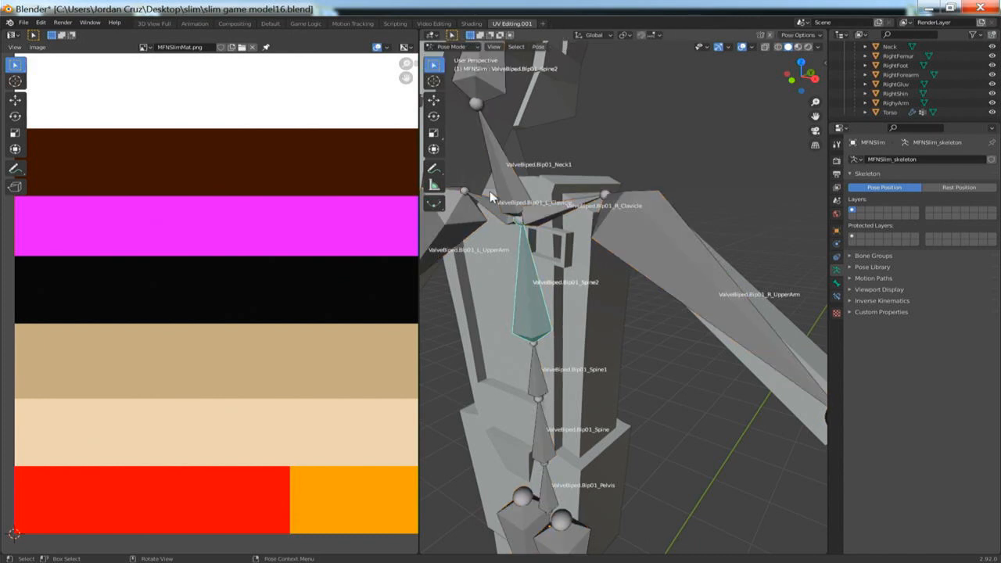
key("r")
key("x")
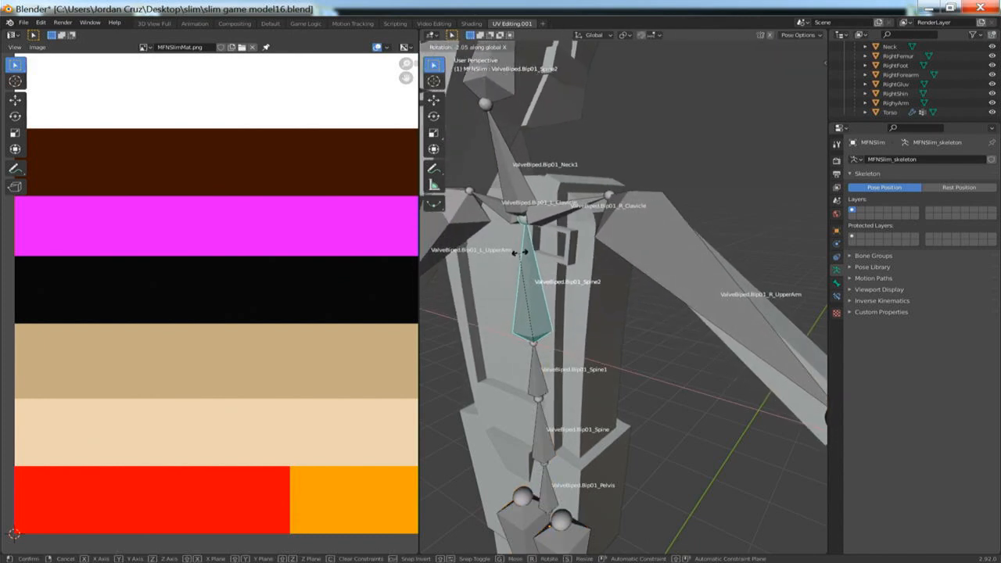
left_click(524, 251)
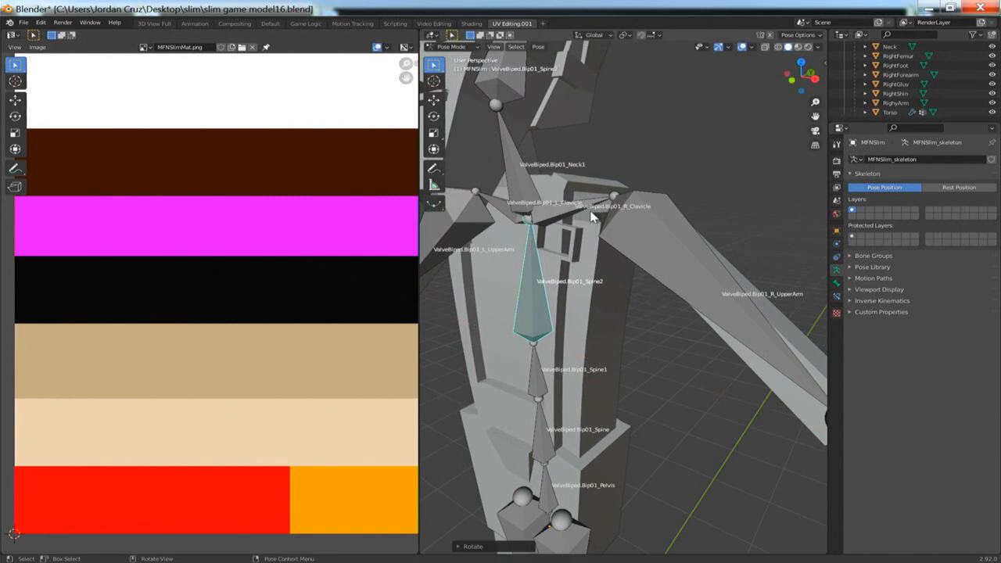
scroll(592, 219, "up", 3)
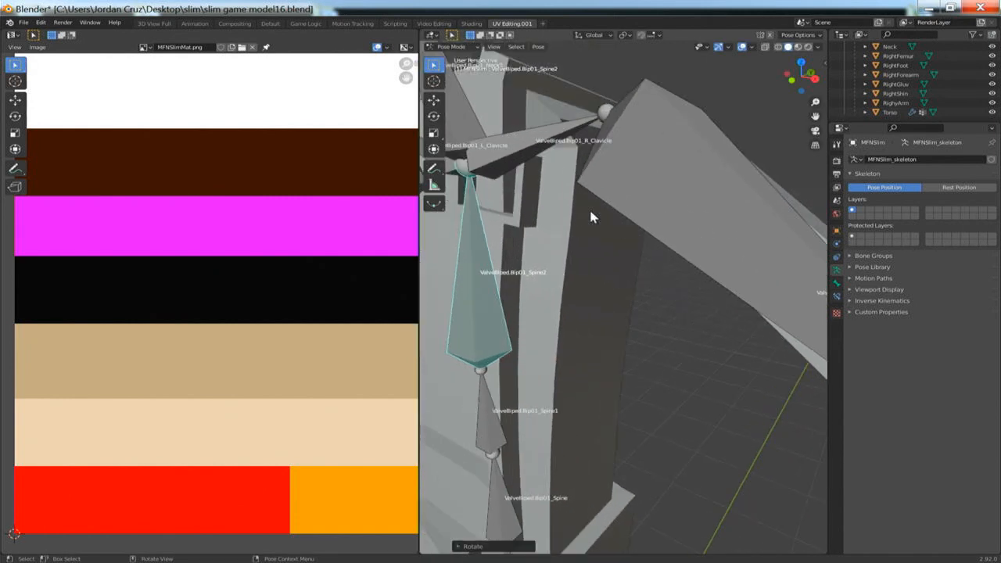
middle_click_drag(566, 224, 548, 312)
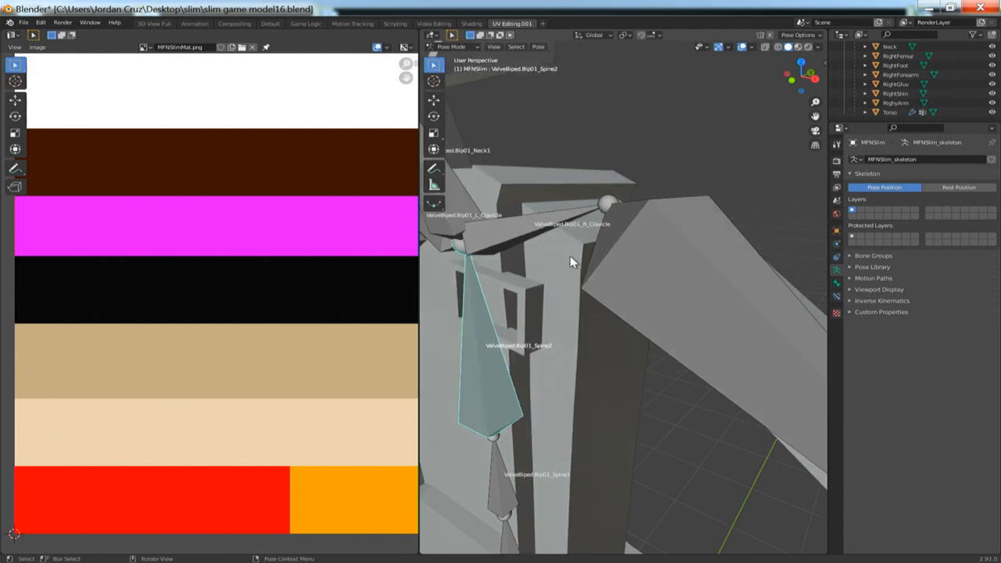
key("r")
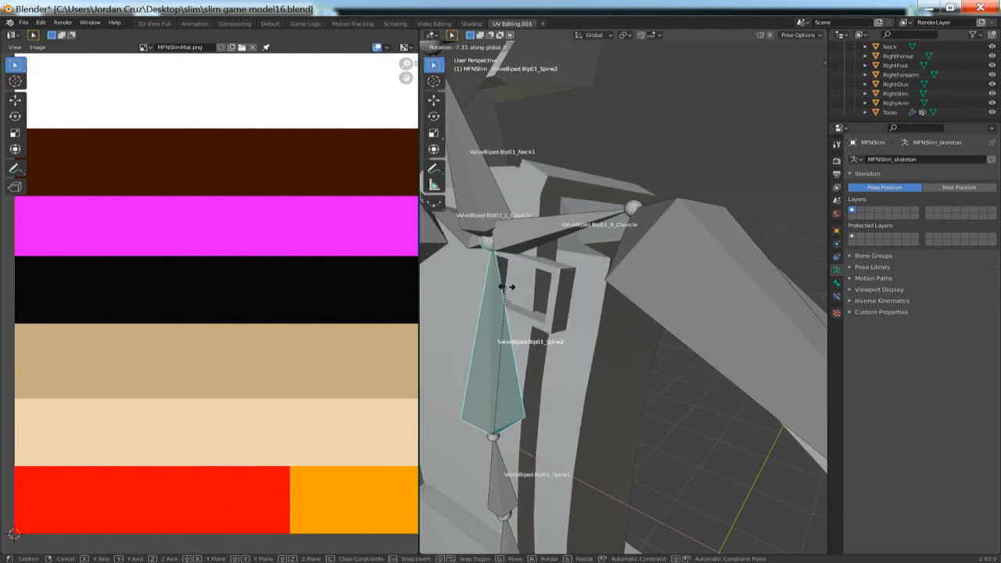
key("x")
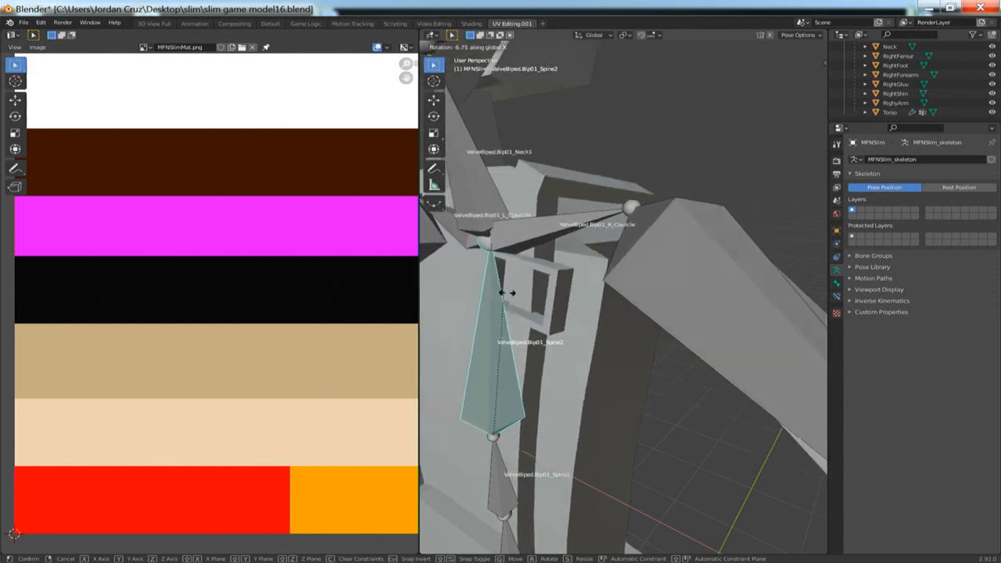
right_click(533, 290)
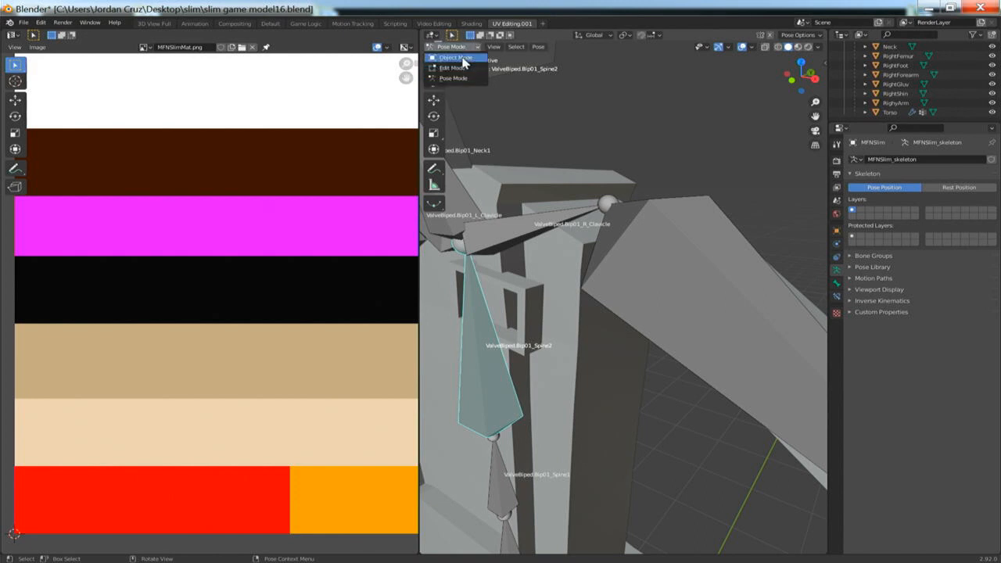
- Return the skeleton to Object Mode, select the Torso mesh and put it in Weight Paint mode
left_click(463, 63)
left_click(537, 234)
left_click(450, 48)
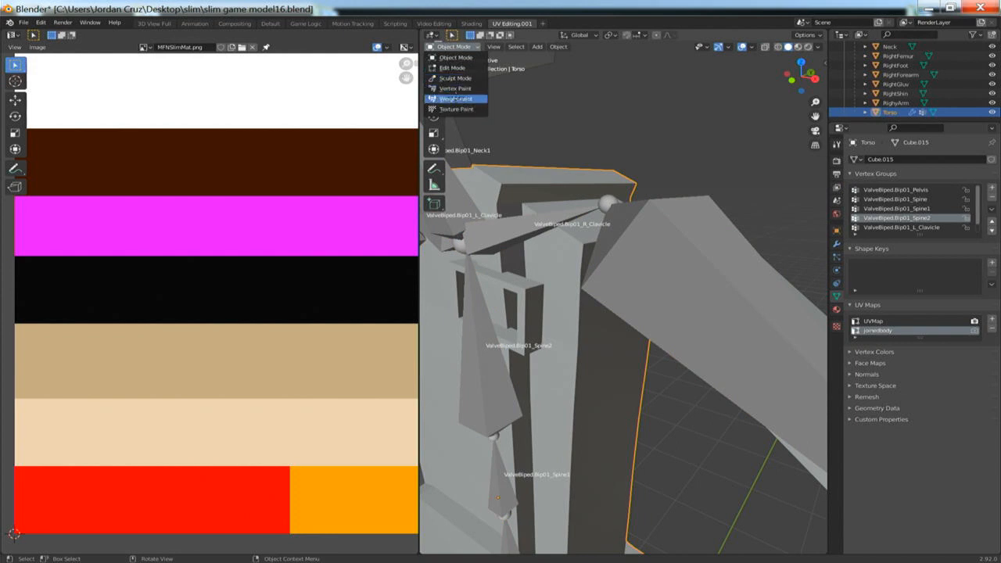
left_click(457, 102)
mouse_move(506, 260)
middle_mouse_down("shift")
mouse_move(648, 209)
mouse_move(609, 196)
mouse_move(616, 207)
middle_mouse_up("shift")
scroll(942, 102, "up", 8)
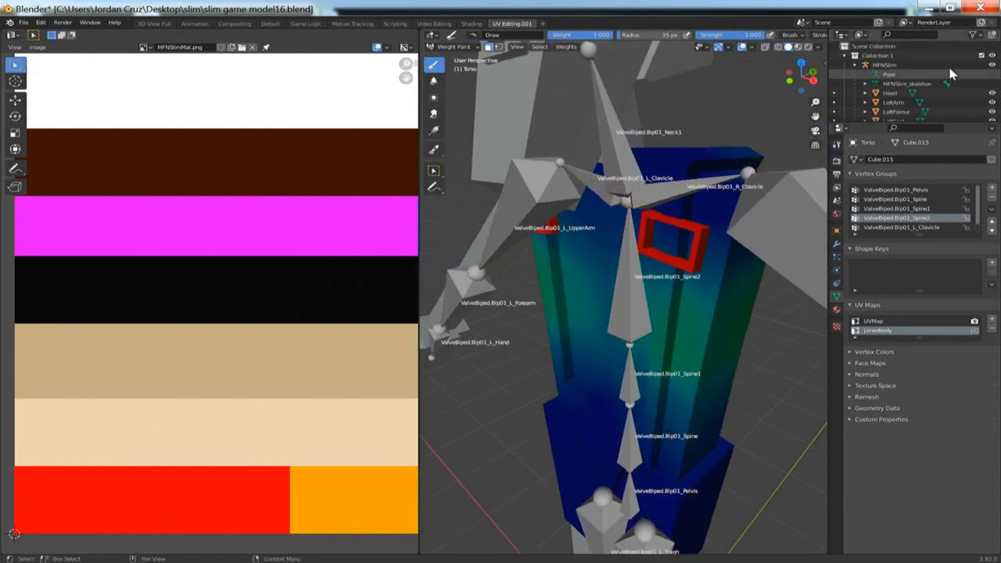
- Enable face selection masking on the torso, hiding the MFNSlim skeleton temporarily and showing it again
left_click(992, 65)
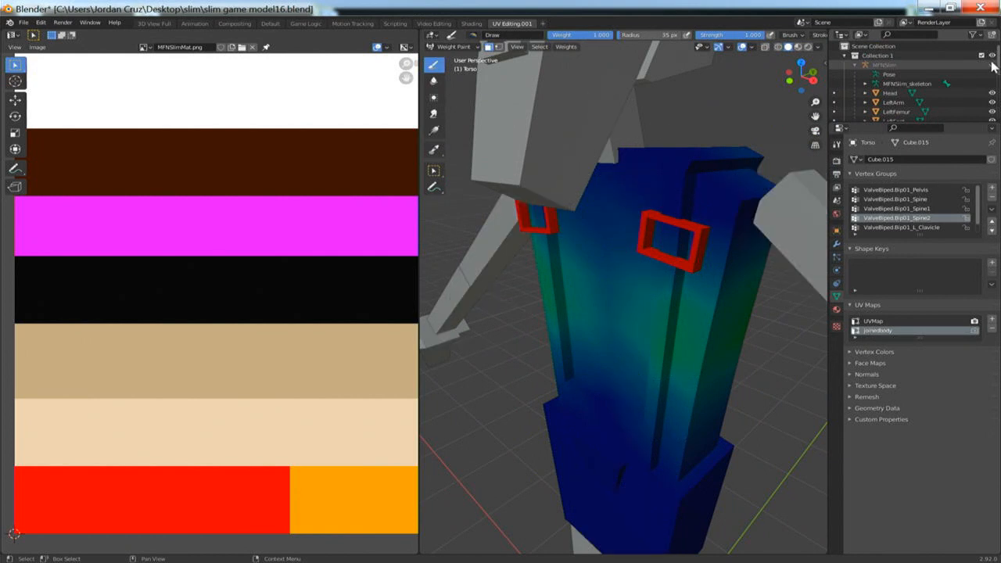
mouse_move(736, 228)
middle_mouse_down()
mouse_move(745, 201)
mouse_move(703, 205)
mouse_move(737, 216)
mouse_move(722, 228)
middle_mouse_up()
key("Tab")
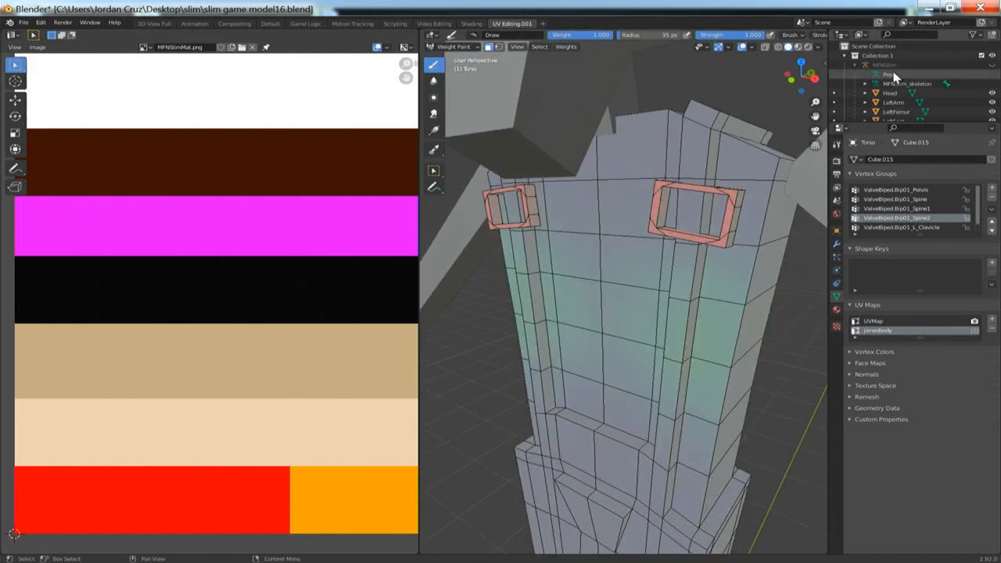
left_click(992, 65)
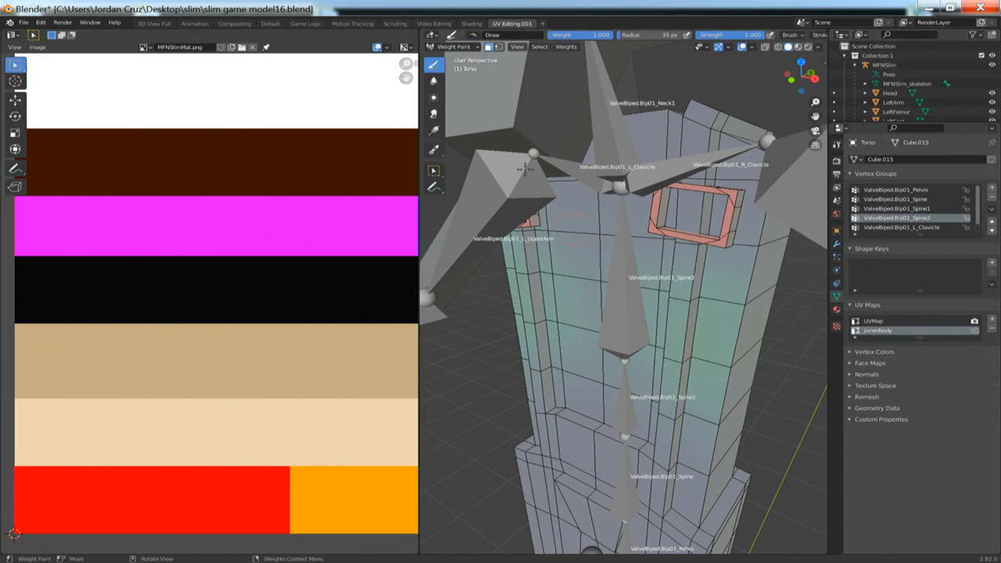
- Select two adjacent faces at the outer edge of the torso, level with the Spine2 bone, using Select Box
middle_click_drag(530, 166, 473, 164)
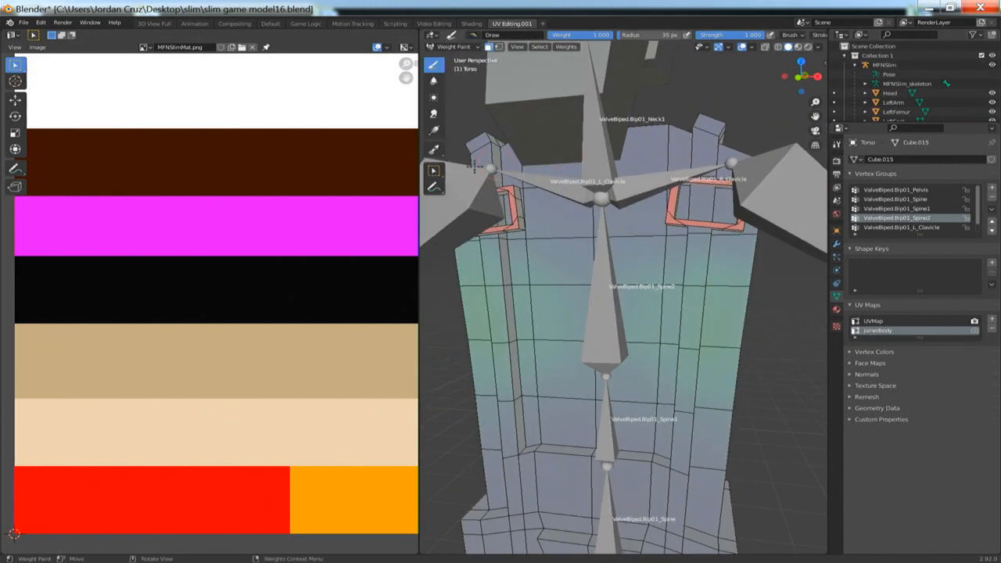
left_click(434, 171)
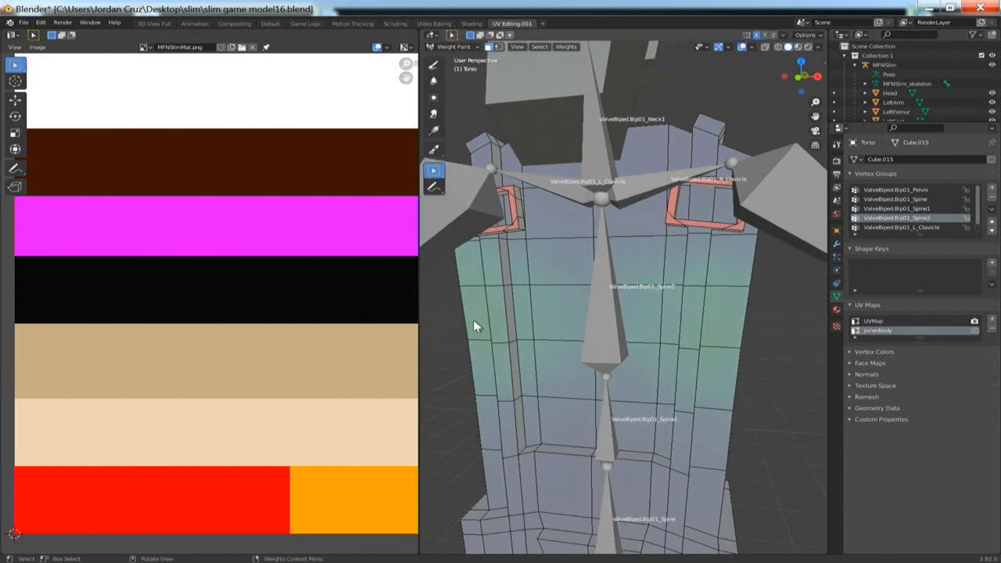
middle_click_drag(473, 320, 489, 323)
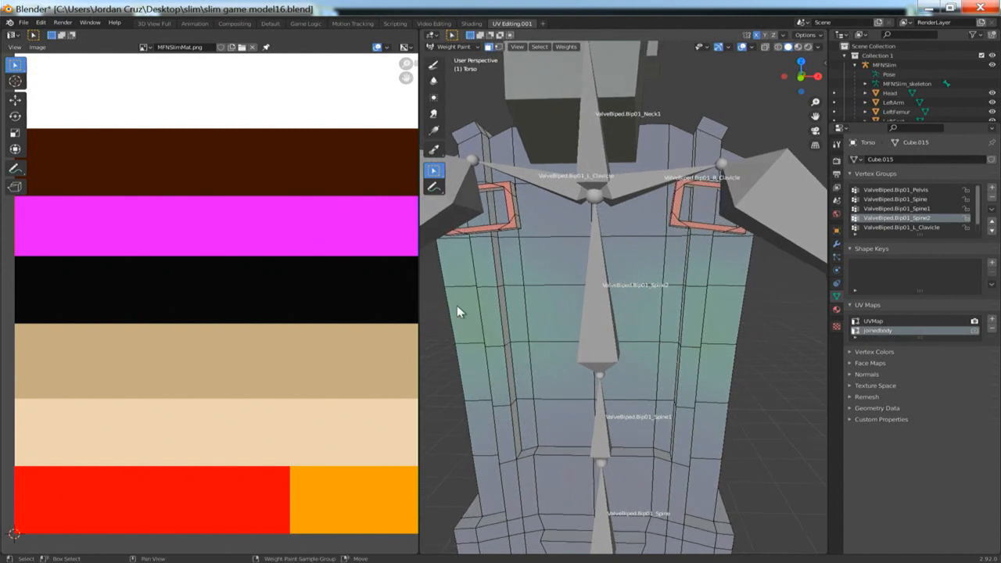
left_click(460, 311, "shift")
left_click(496, 308, "shift")
middle_click_drag(523, 308, 552, 306)
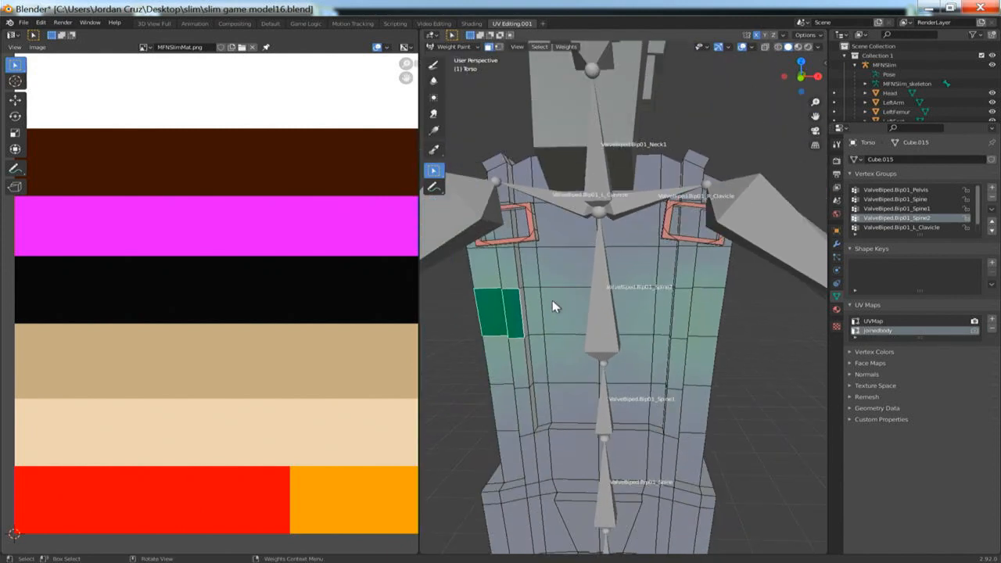
- In Edit Mode with wireframe shading, box-select the upper torso faces through the mesh and return to Weight Paint
left_click(457, 49)
left_click(466, 77)
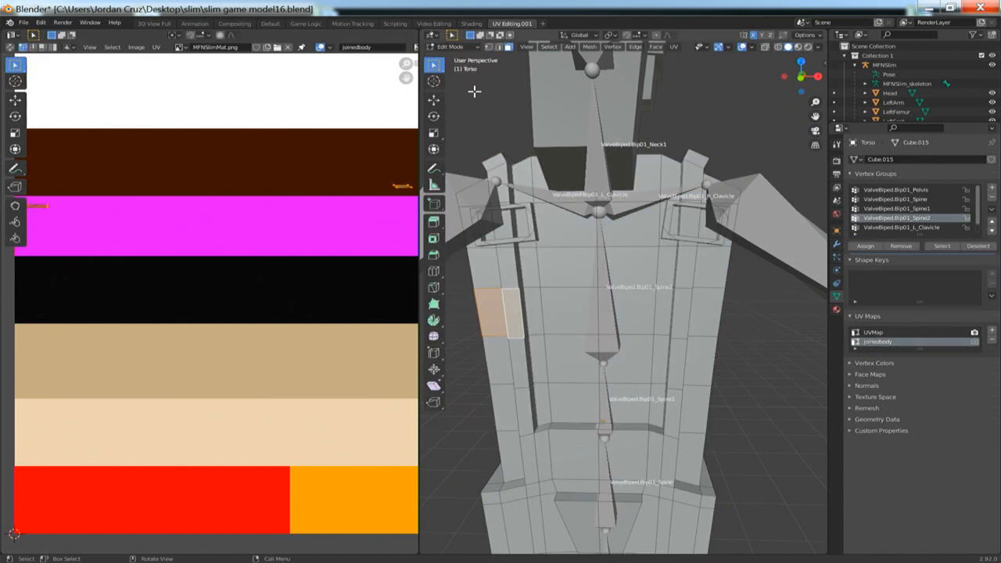
mouse_move(540, 196)
middle_mouse_down()
mouse_move(551, 205)
mouse_move(501, 209)
middle_mouse_up()
key("shift+z")
key("alt+a")
left_click_drag(461, 106, 793, 313)
middle_click_drag(717, 290, 688, 308)
left_click(451, 47)
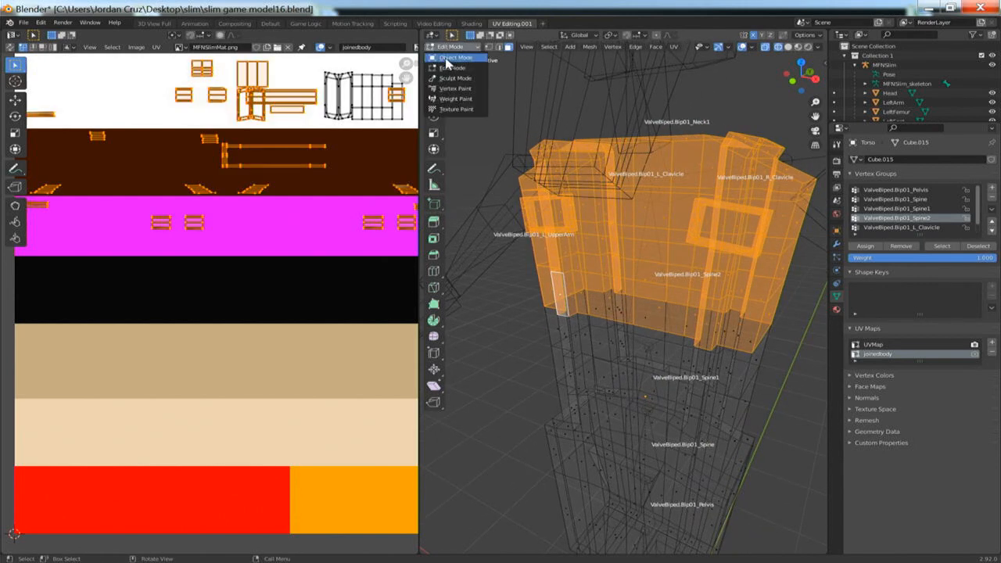
left_click(452, 100)
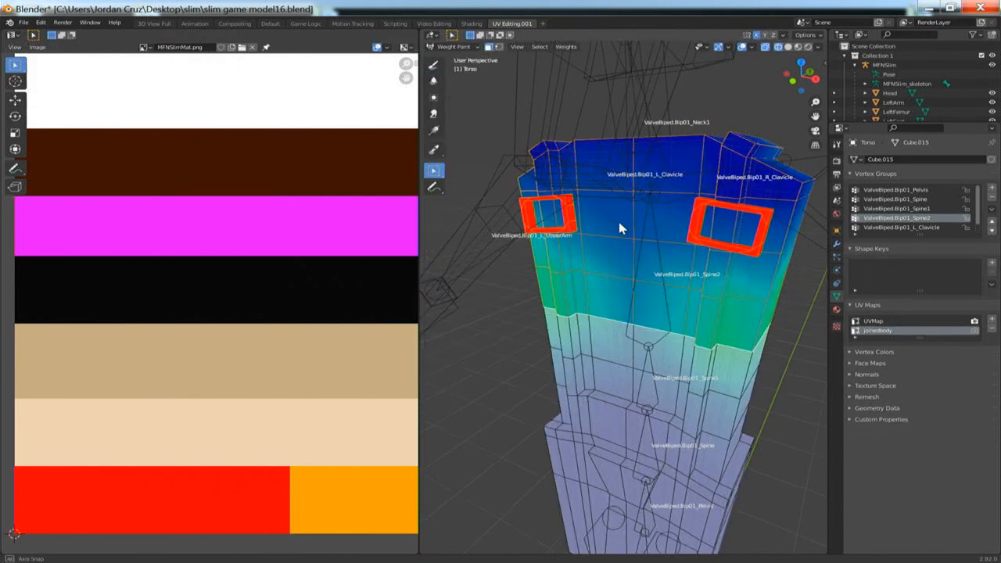
- Extend the face selection down by one row across the torso in Edit Mode and go back to Weight Paint
mouse_move(619, 222)
middle_mouse_down()
mouse_move(664, 209)
mouse_move(649, 223)
mouse_move(526, 223)
mouse_move(611, 232)
mouse_move(556, 219)
mouse_move(526, 233)
mouse_move(538, 244)
middle_mouse_up()
mouse_move(570, 195)
middle_mouse_down()
mouse_move(572, 271)
mouse_move(634, 216)
mouse_move(655, 221)
mouse_move(557, 163)
middle_mouse_up()
mouse_move(547, 233)
middle_mouse_down()
mouse_move(568, 226)
mouse_move(557, 232)
middle_mouse_up()
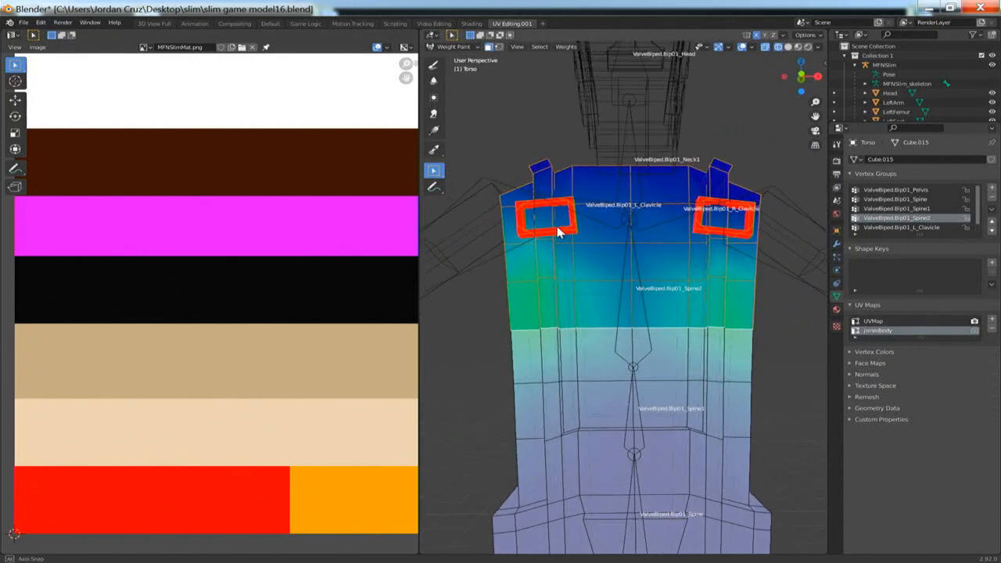
left_click(454, 46)
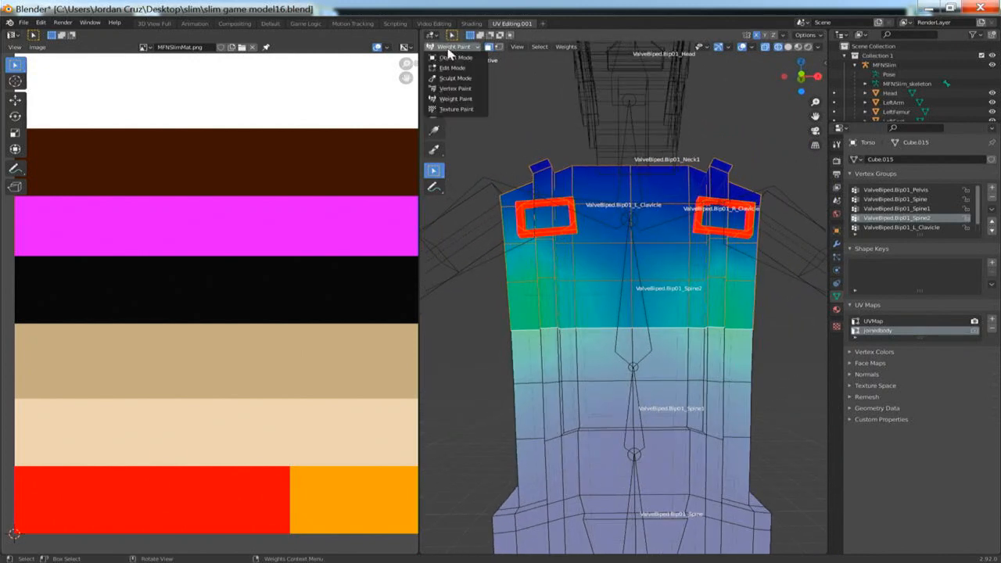
left_click(457, 72)
left_click_drag(497, 341, 780, 366, "shift")
left_click(449, 48)
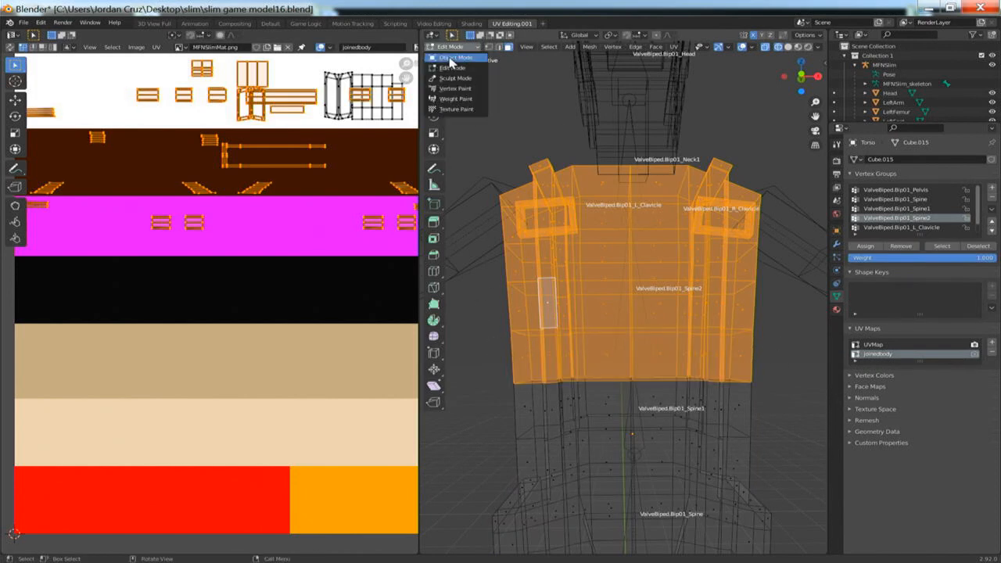
left_click(455, 60)
left_click(462, 48)
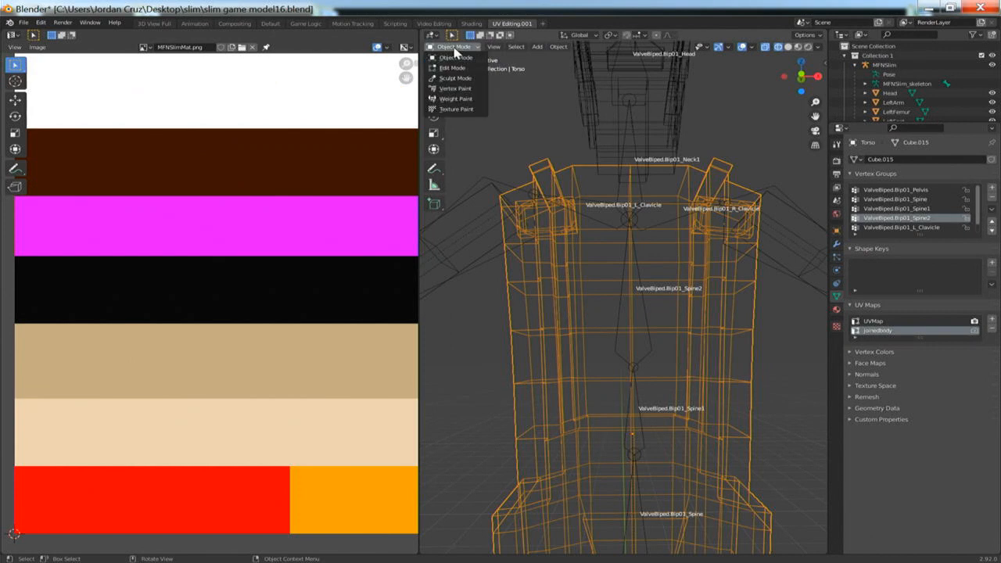
left_click(466, 100)
mouse_move(625, 227)
middle_mouse_down()
mouse_move(588, 253)
mouse_move(531, 182)
middle_mouse_up()
left_click(543, 47)
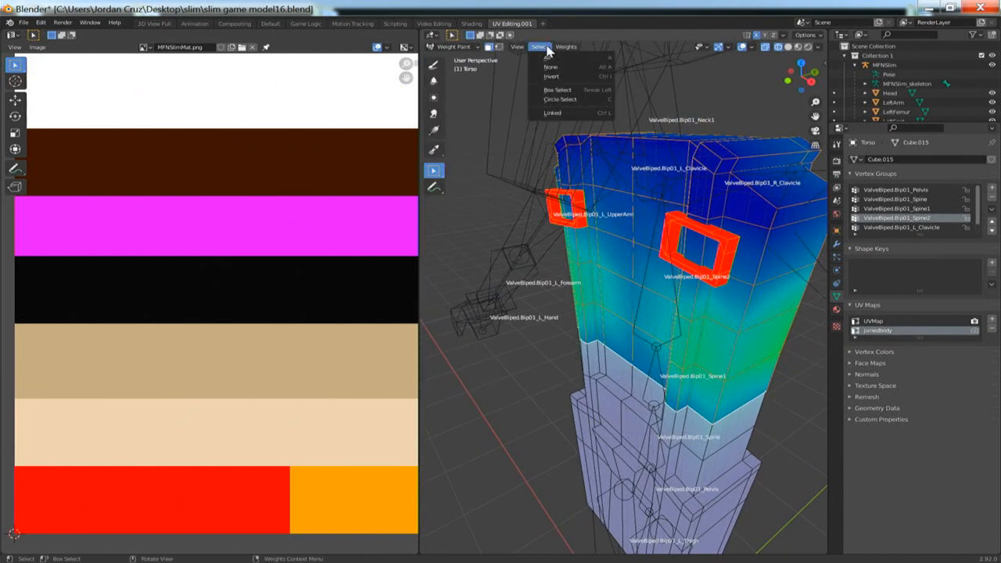
left_click(565, 47)
left_click(575, 83)
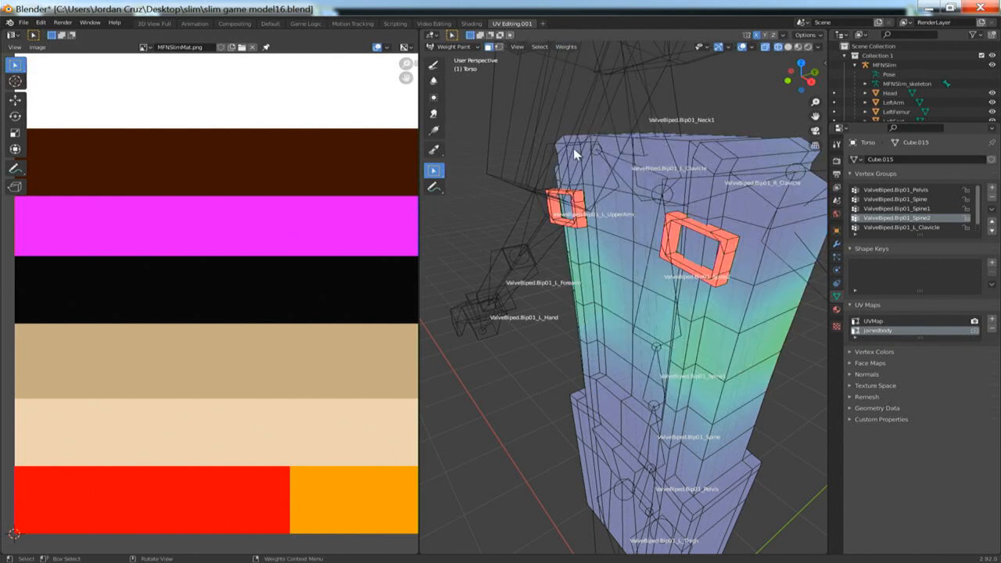
middle_click_drag(569, 188, 601, 179)
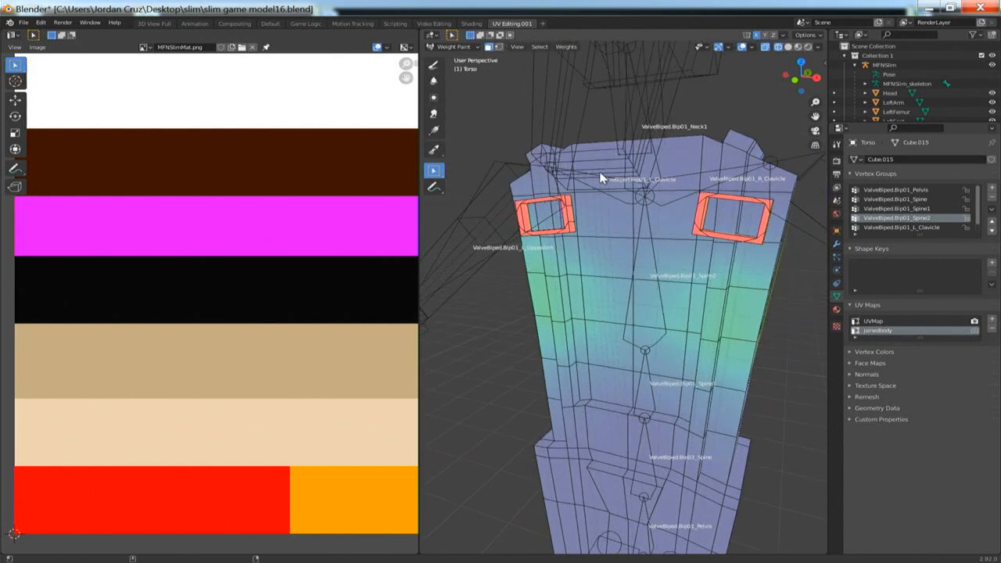
key("super")
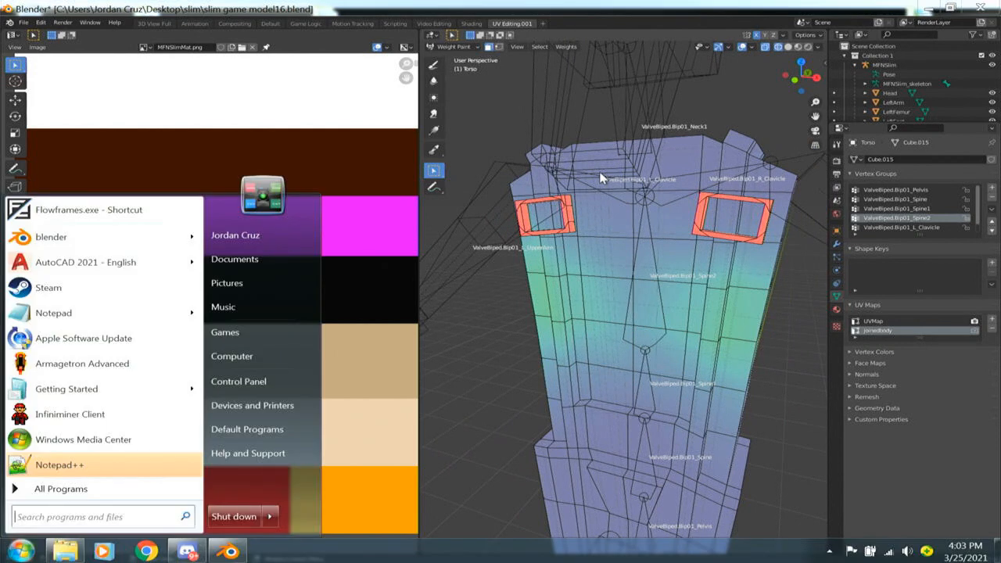
key("super")
key("ctrl+z")
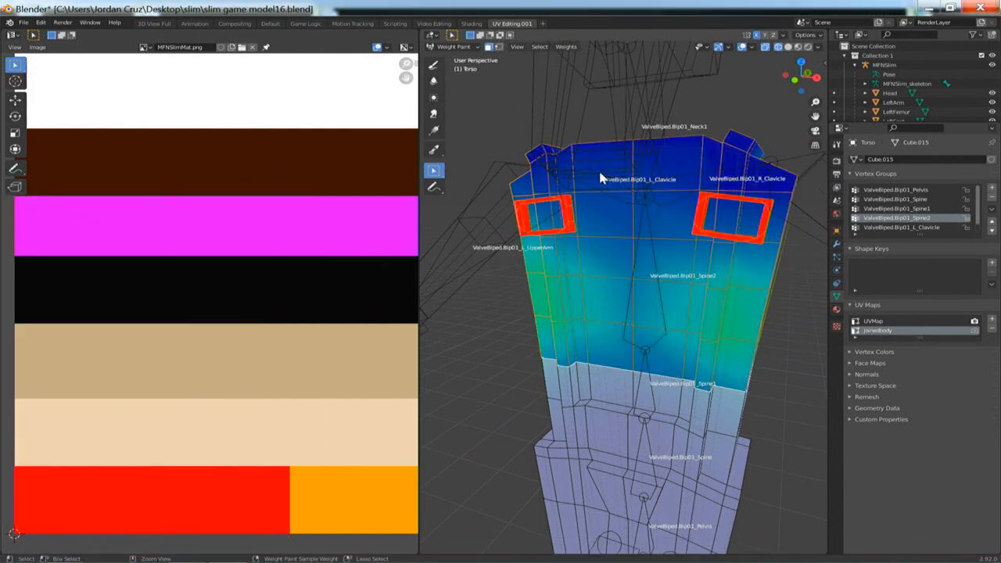
- Apply Set Weight at 1.000 to the selected upper torso faces for the ValveBiped.Bip01_Spine2 group
left_click(566, 47)
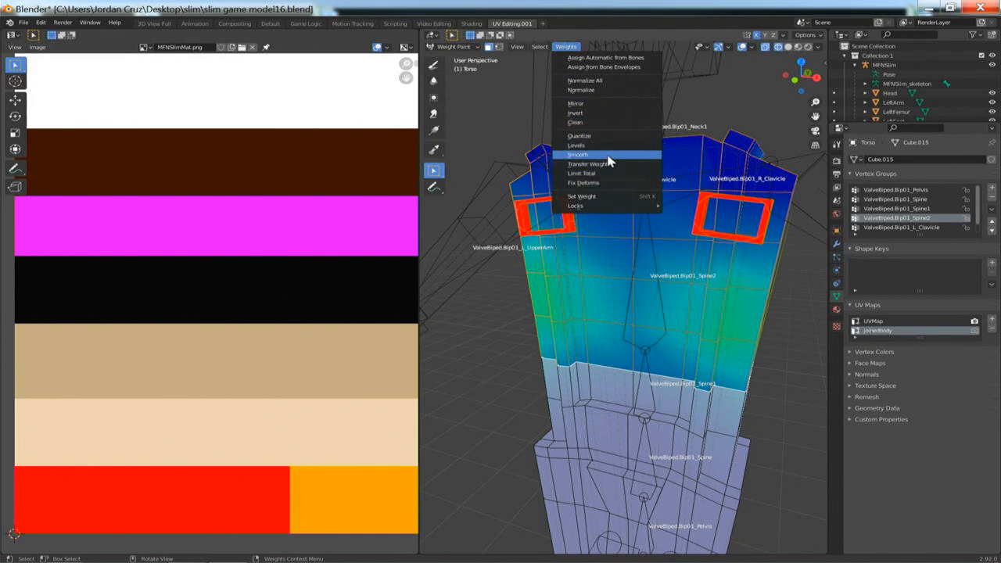
left_click(590, 198)
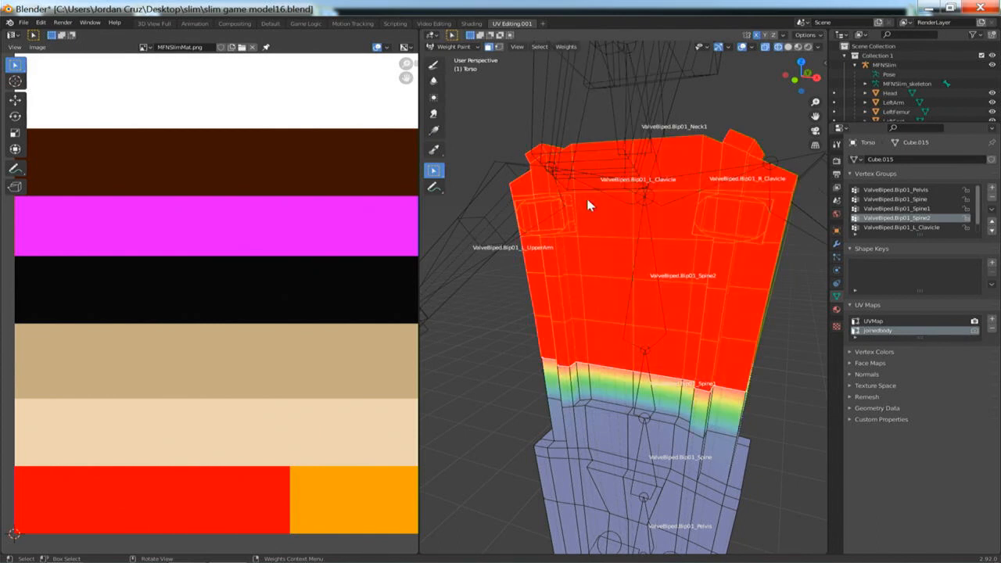
middle_click_drag(640, 203, 590, 191)
- Smooth the Spine2 vertex weights of the selected upper torso faces three times
left_click(568, 47)
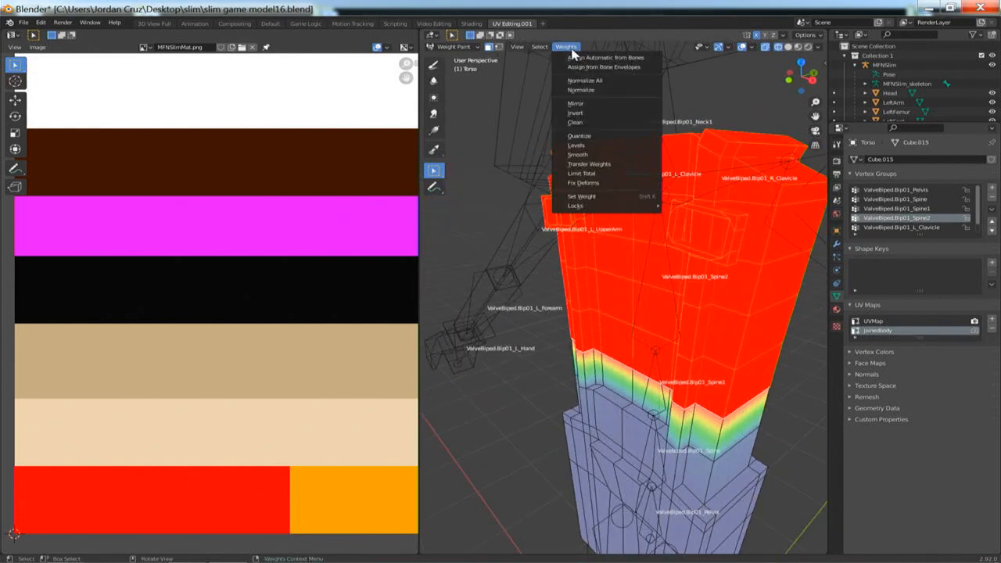
left_click(577, 154)
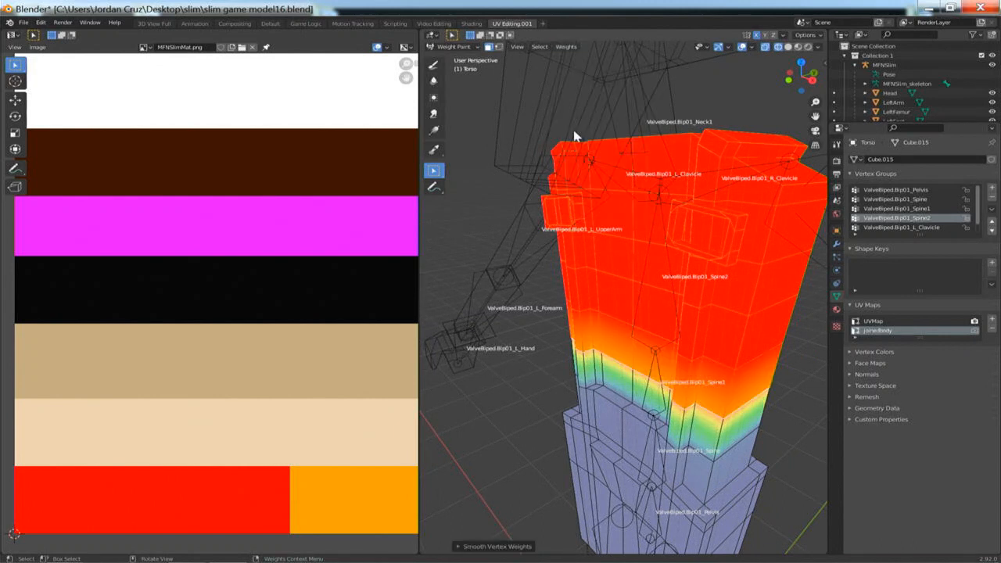
left_click(566, 48)
left_click(585, 161)
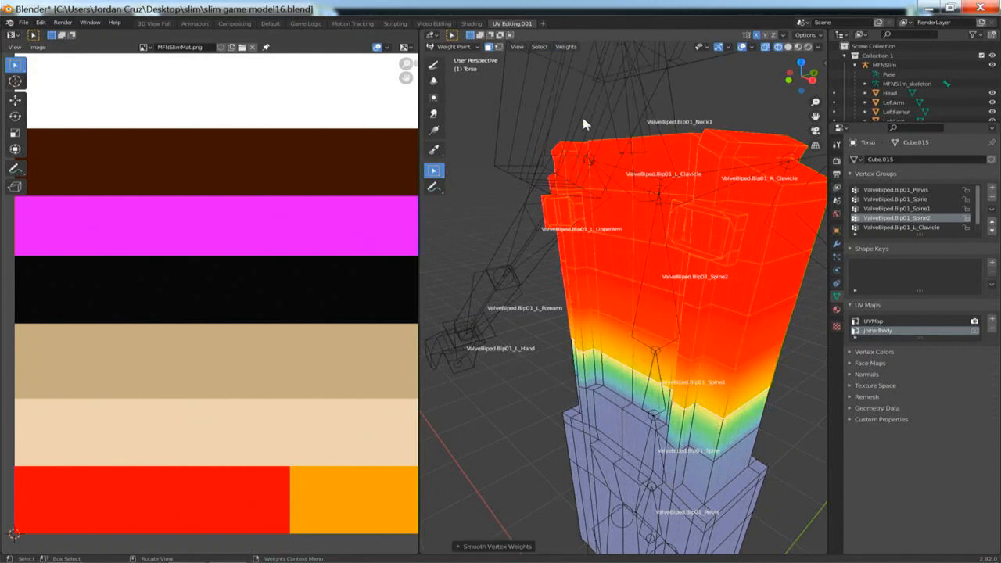
left_click(567, 49)
left_click(584, 159)
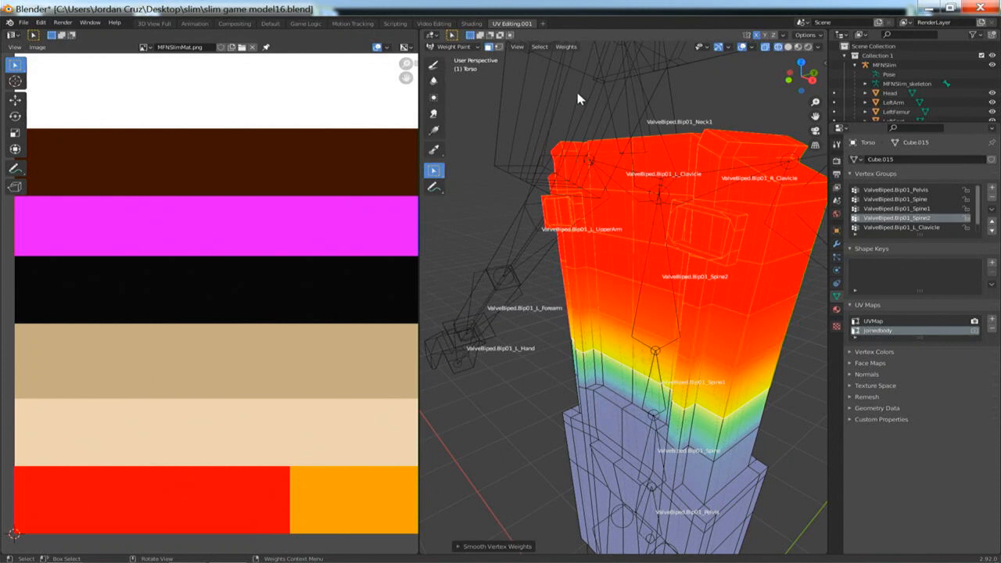
- Smooth the Spine2 vertex weights of the selected upper torso faces two more times
left_click(561, 48)
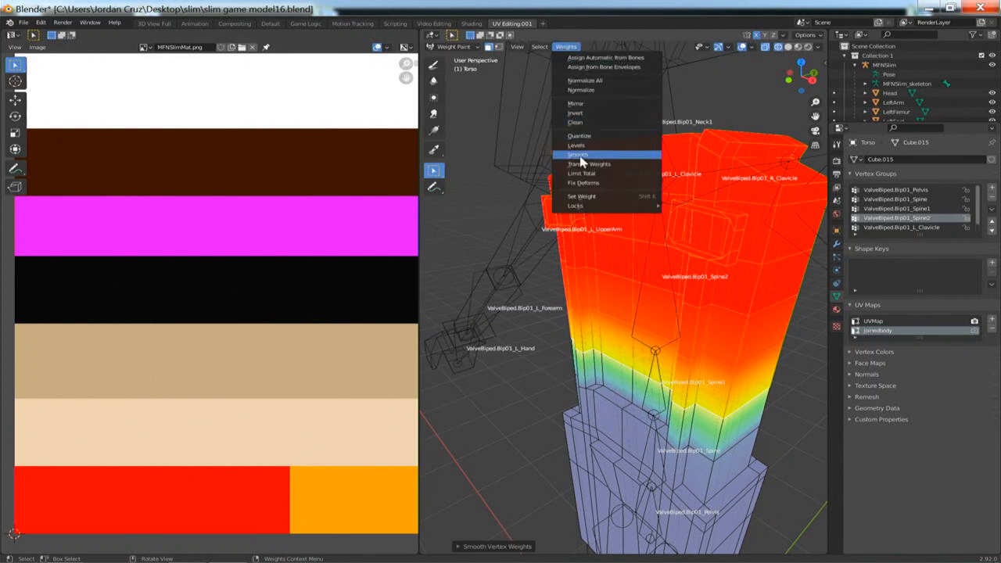
left_click(583, 157)
left_click(568, 48)
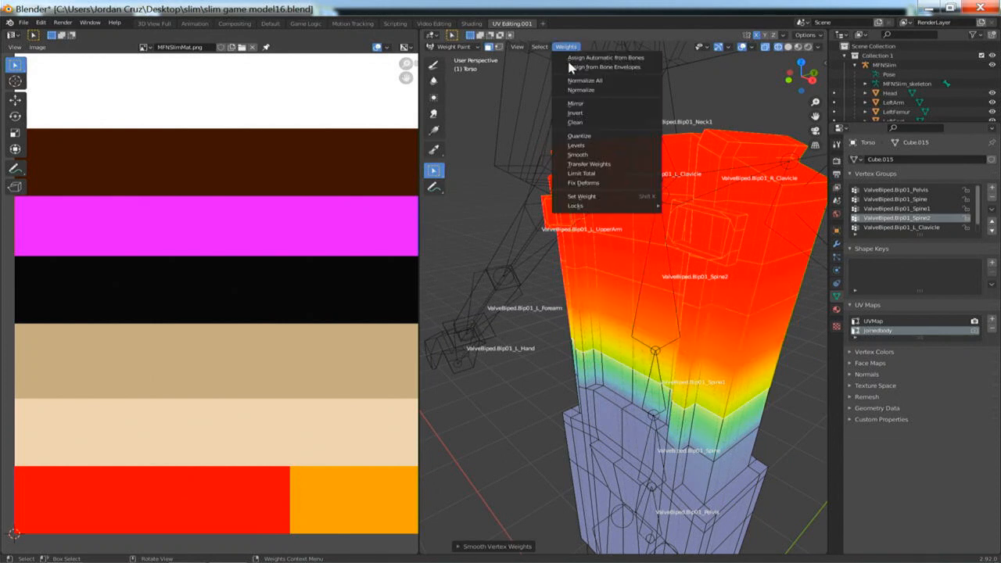
left_click(577, 155)
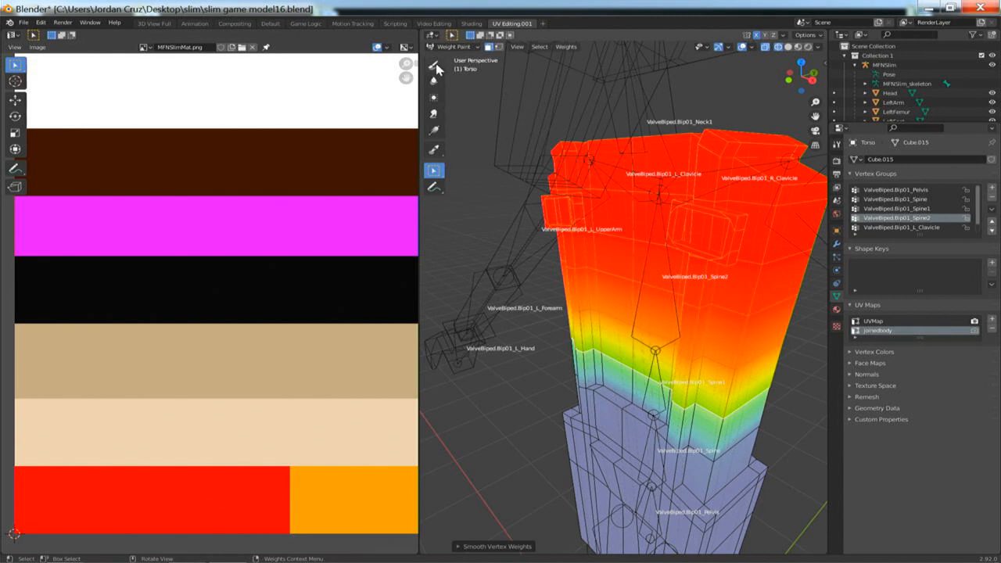
- Leave Weight Paint, switch to solid shading, and select the ValveBiped.Bip01_Spine2 bone of the armature in Pose Mode
mouse_move(510, 127)
middle_mouse_down()
mouse_move(529, 217)
mouse_move(587, 201)
mouse_move(565, 167)
mouse_move(444, 198)
mouse_move(516, 212)
middle_mouse_up()
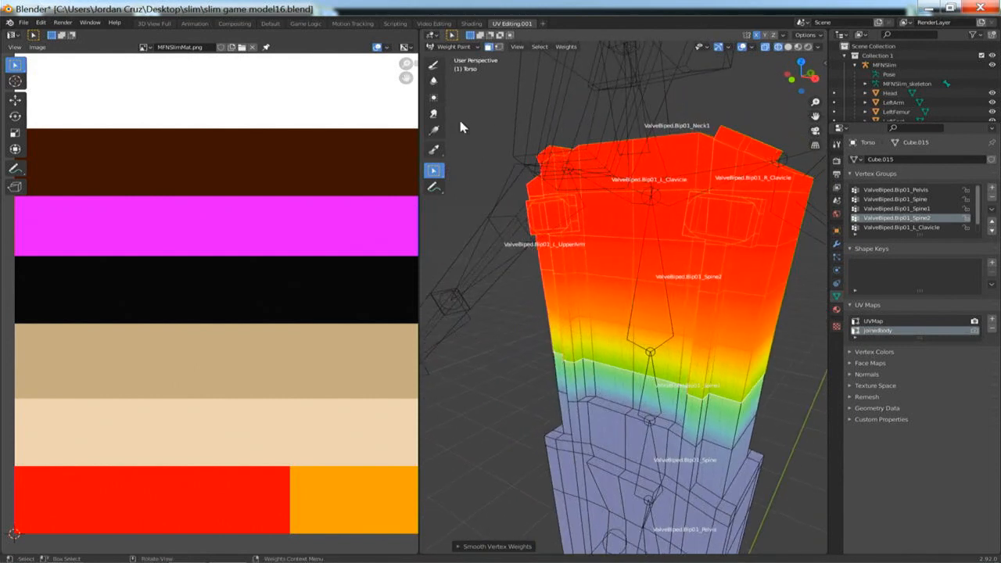
left_click(453, 47)
left_click(453, 58)
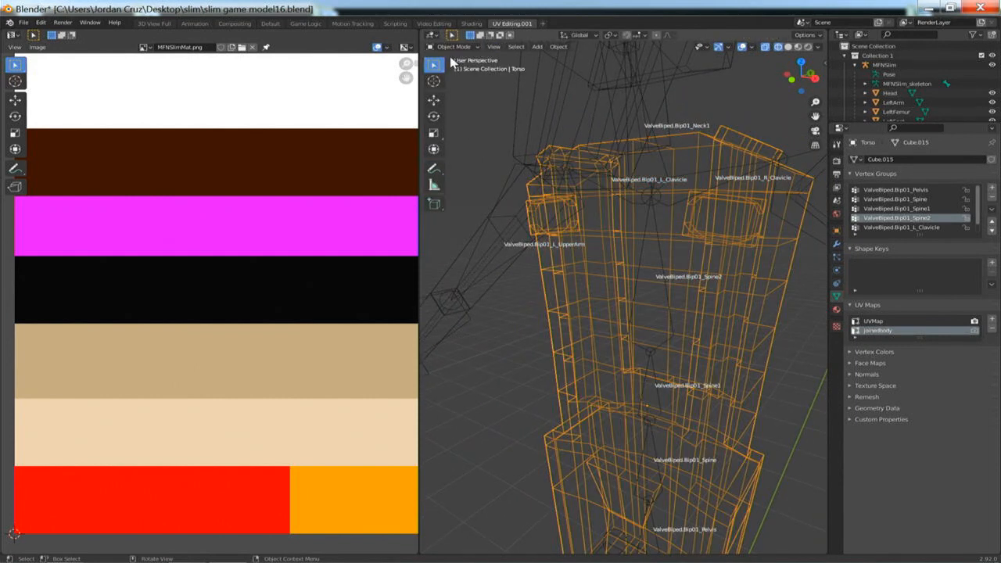
key("z")
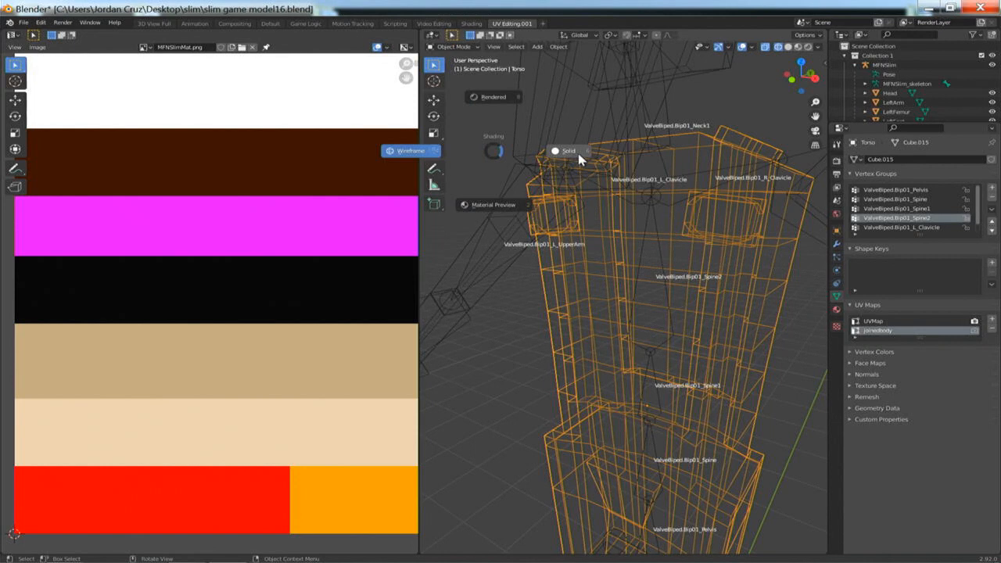
left_click(653, 292)
key("ctrl+Tab")
left_click(652, 291)
- Test the torso deformation by rotating the Spine2 bone about the global Y and X axes, undo the rotation and deselect the bones
key("r")
key("y")
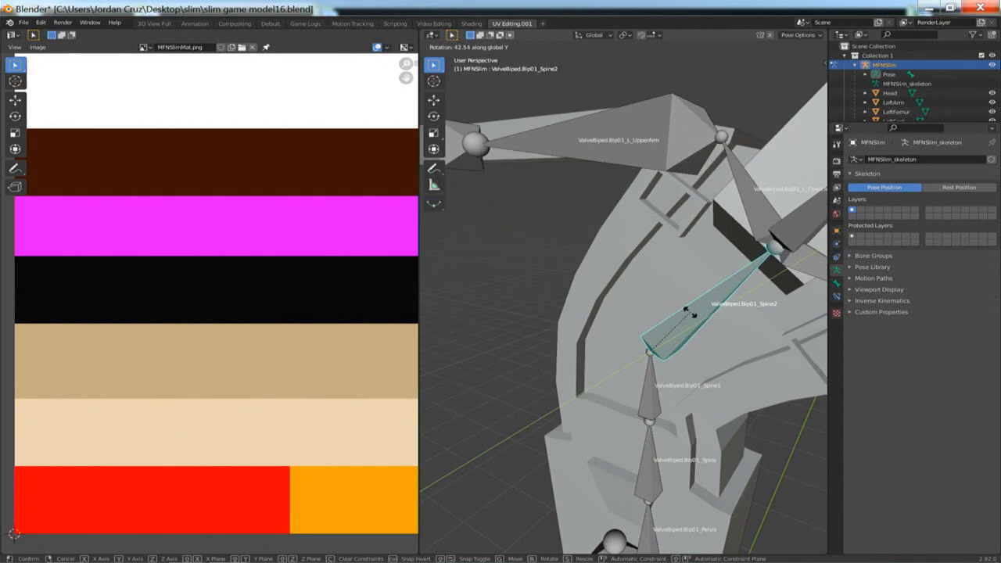
key("x")
left_click(617, 336)
mouse_move(616, 337)
middle_mouse_down()
mouse_move(599, 342)
mouse_move(545, 324)
mouse_move(563, 353)
mouse_move(604, 352)
middle_mouse_up()
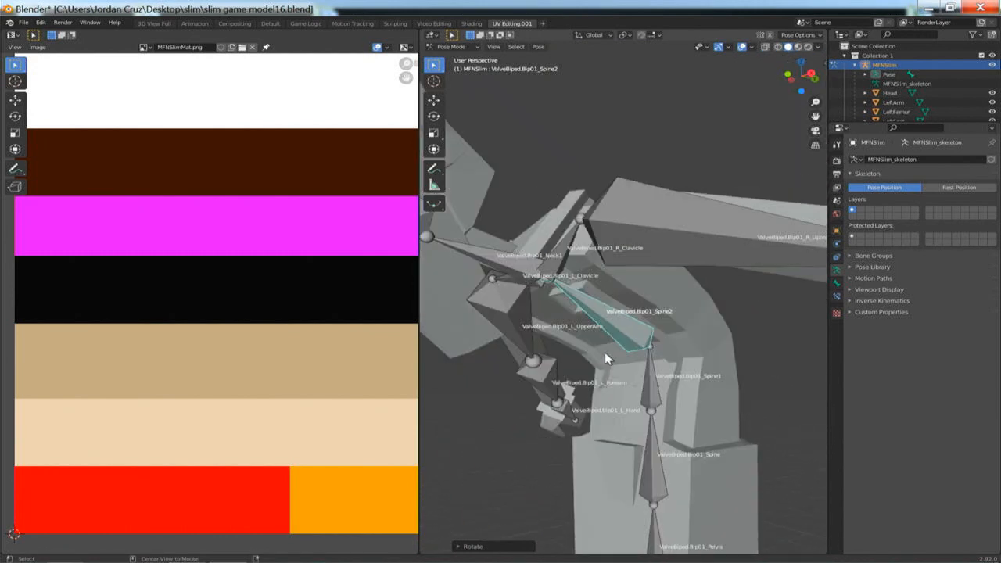
key("ctrl+z")
middle_click_drag(668, 388, 692, 336)
key("alt+a")
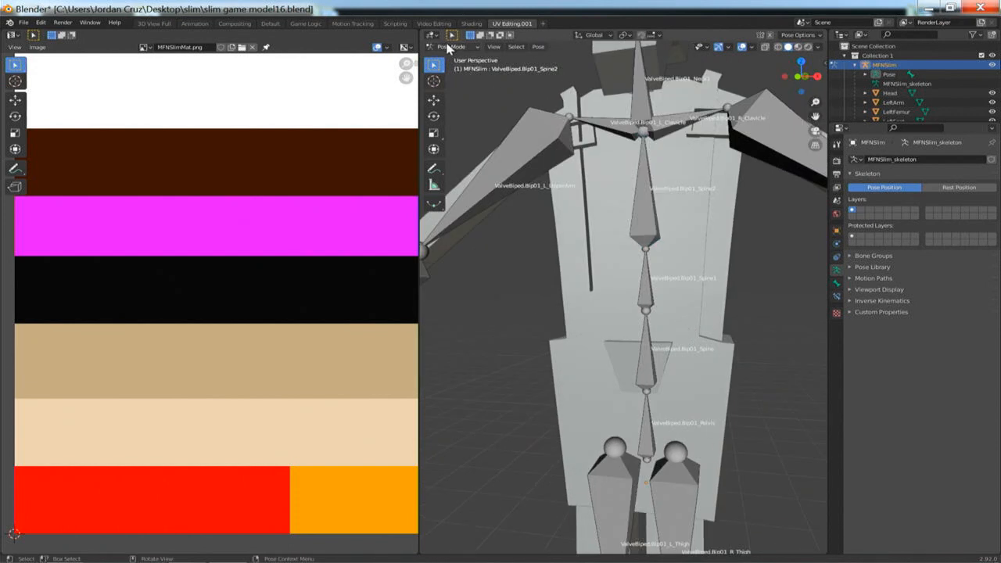
- Exit Pose Mode, select the Torso mesh and put it in Weight Paint mode
left_click(451, 47)
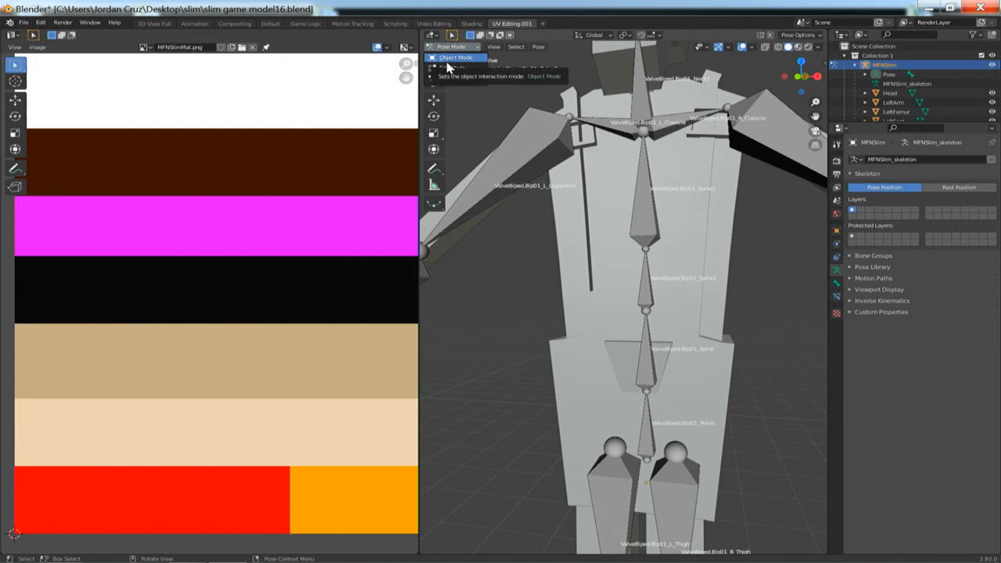
left_click(448, 59)
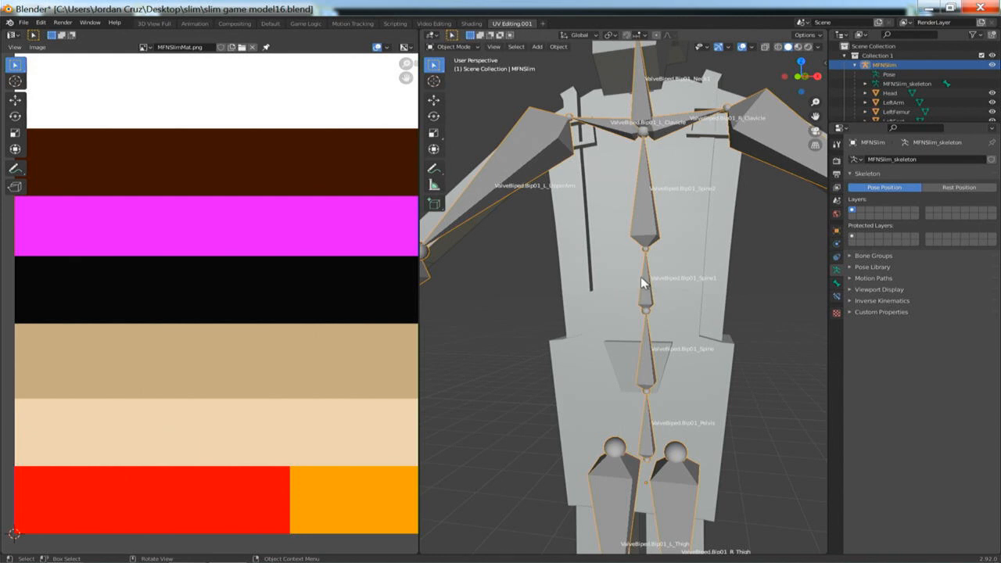
left_click(468, 47)
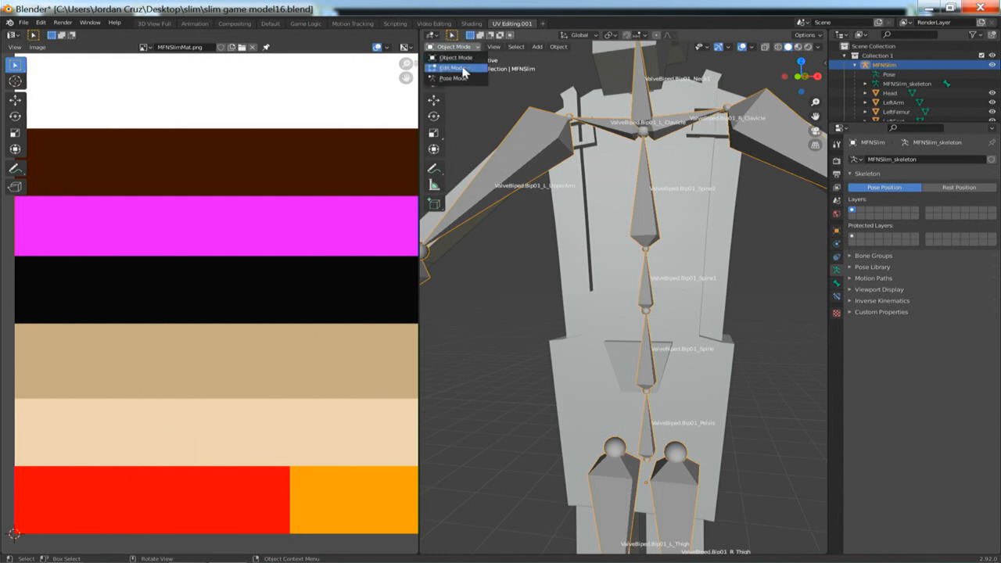
left_click(463, 59)
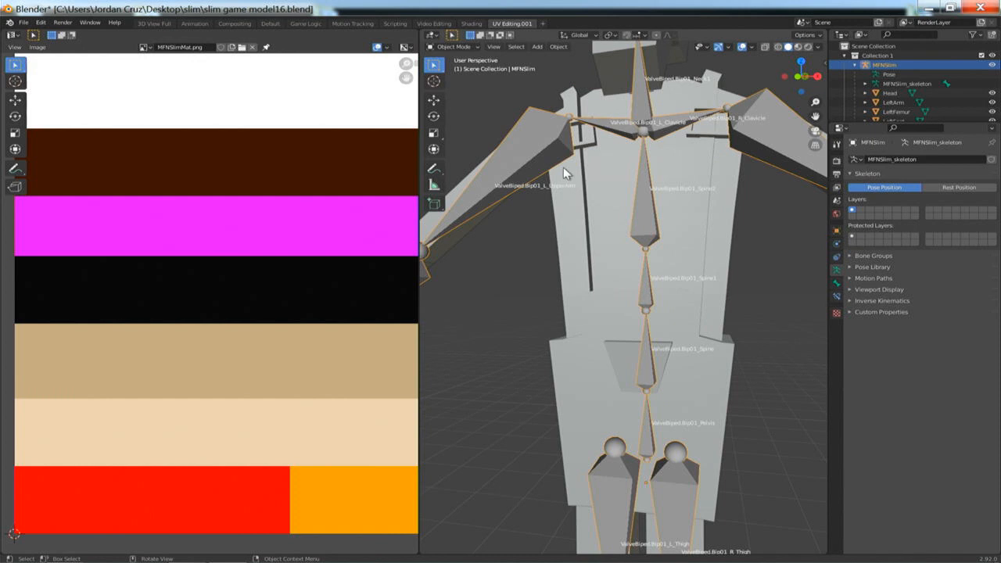
left_click(571, 180)
left_click(471, 48)
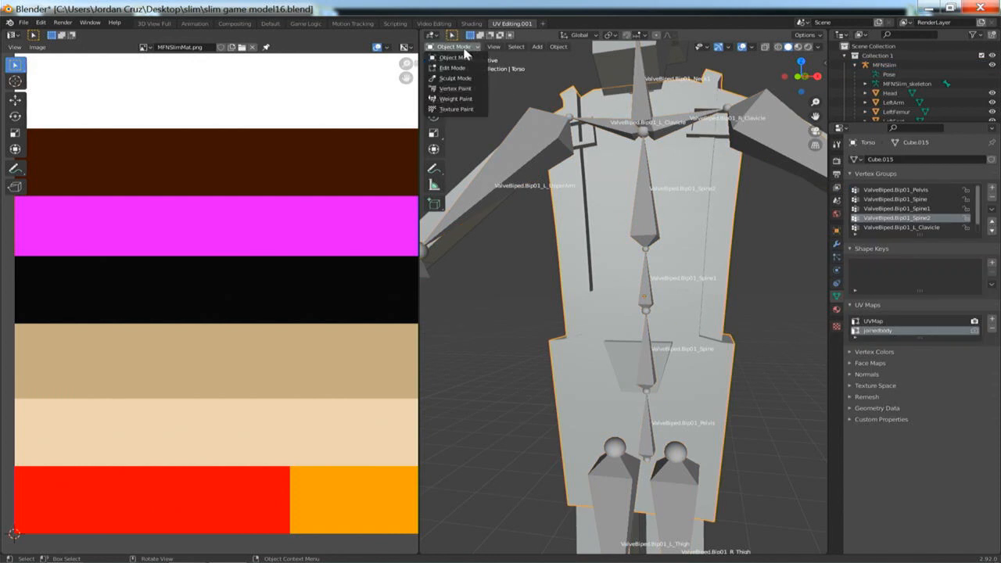
left_click(459, 99)
mouse_move(613, 234)
middle_mouse_down()
mouse_move(579, 234)
mouse_move(618, 244)
middle_mouse_up()
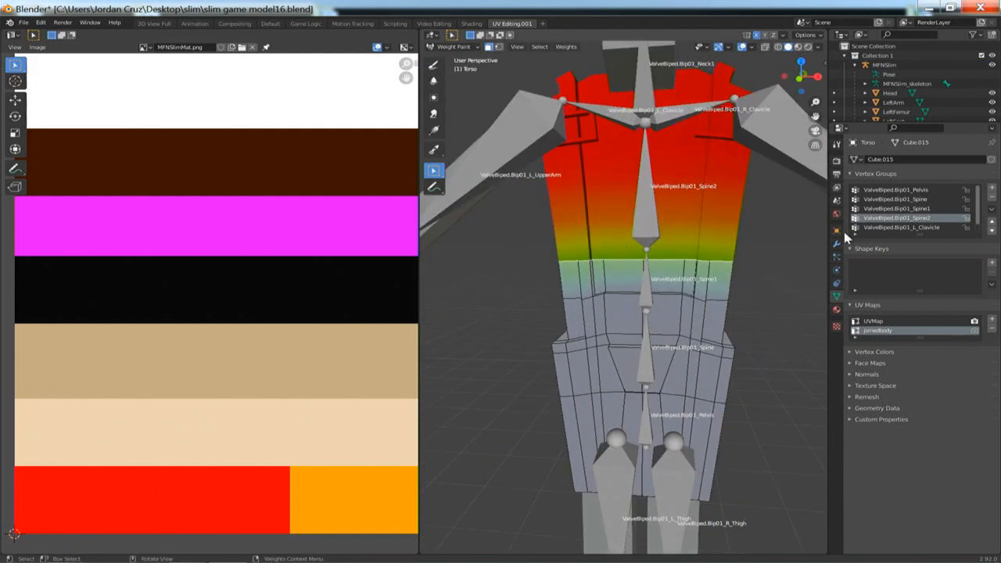
- Make ValveBiped.Bip01_Spine1 the active vertex group and clear the torso's face selection
left_click(897, 210)
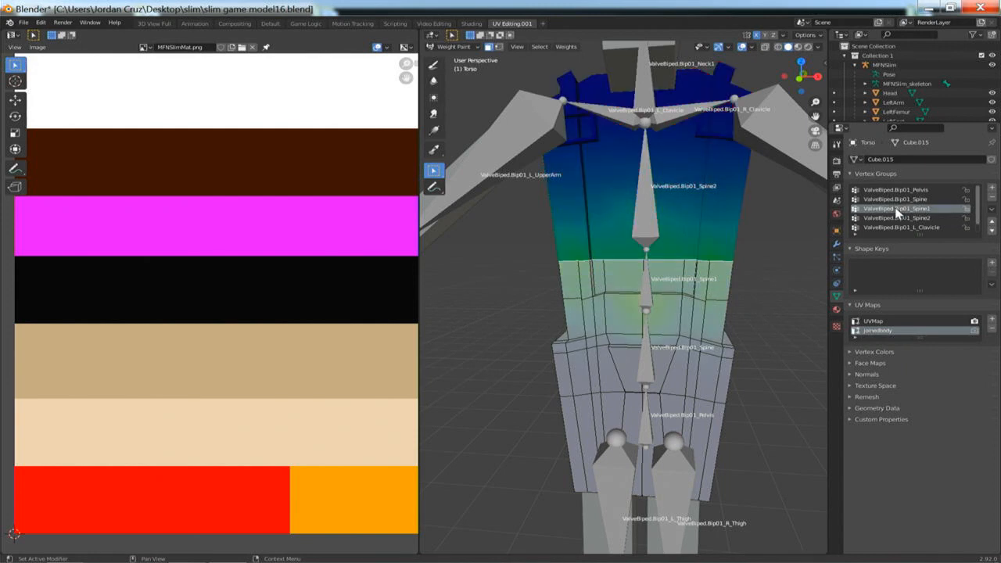
middle_click_drag(730, 279, 653, 243)
key("a")
key("a")
- In Edit Mode with wireframe shading, box-select the midriff faces around Spine1 through the mesh and return to Weight Paint
left_click(456, 46)
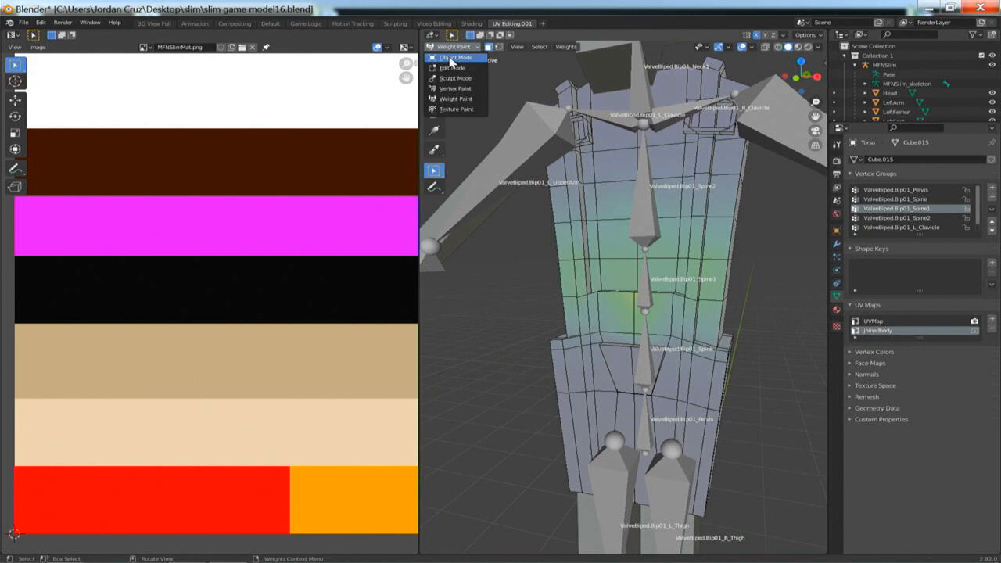
left_click(463, 66)
key("z")
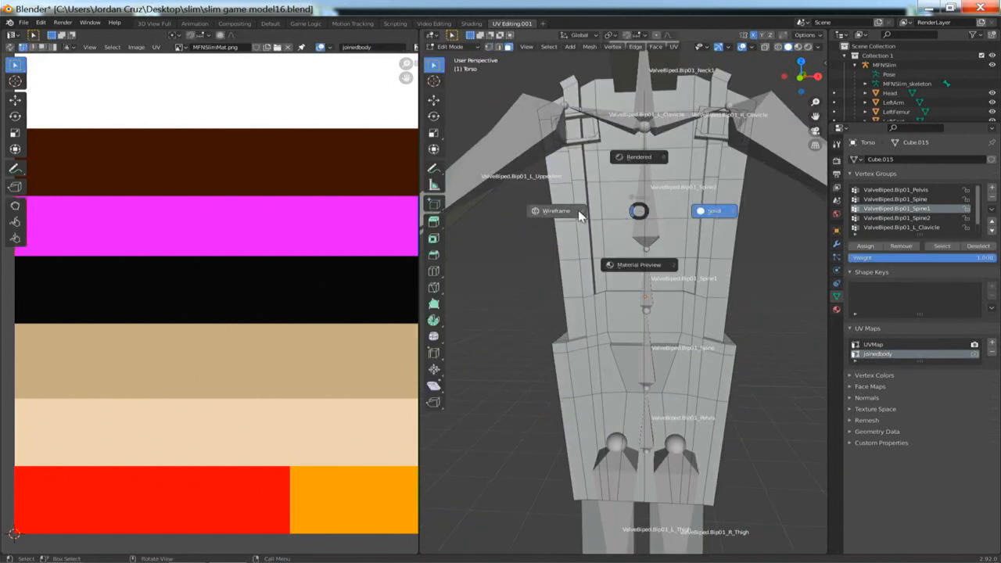
left_click(573, 278)
middle_click_drag(573, 278, 618, 272)
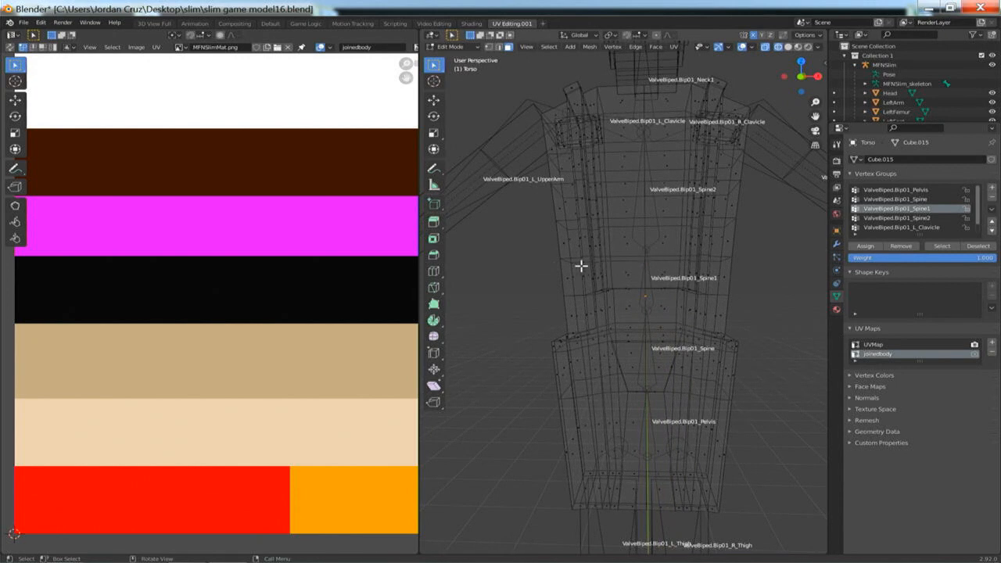
left_click_drag(544, 265, 752, 316)
middle_click_drag(753, 258, 631, 196)
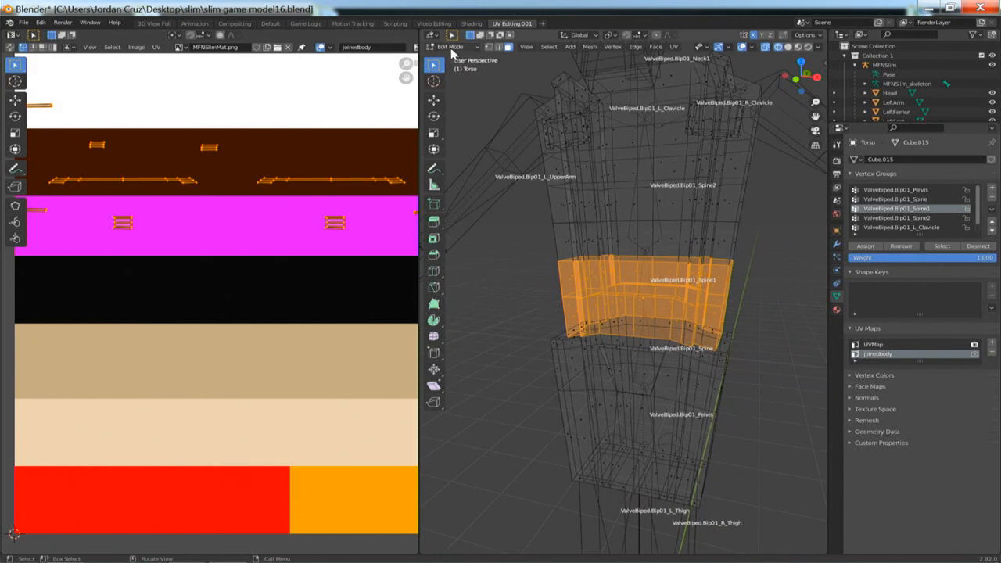
left_click(450, 47)
left_click(450, 100)
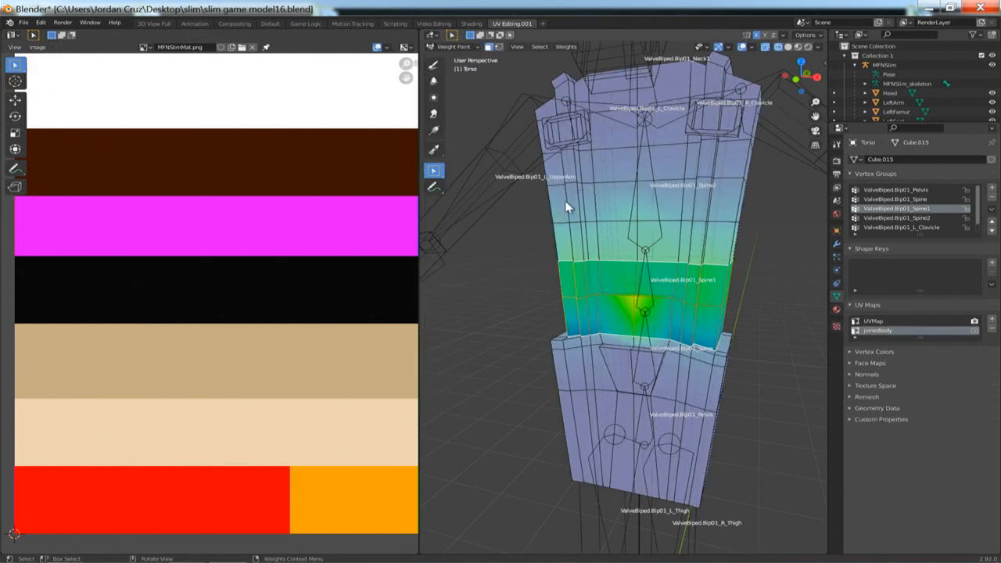
- Apply Set Weight at 1.000 to the selected midriff faces for the Spine1 group and smooth their vertex weights twice
left_click(566, 47)
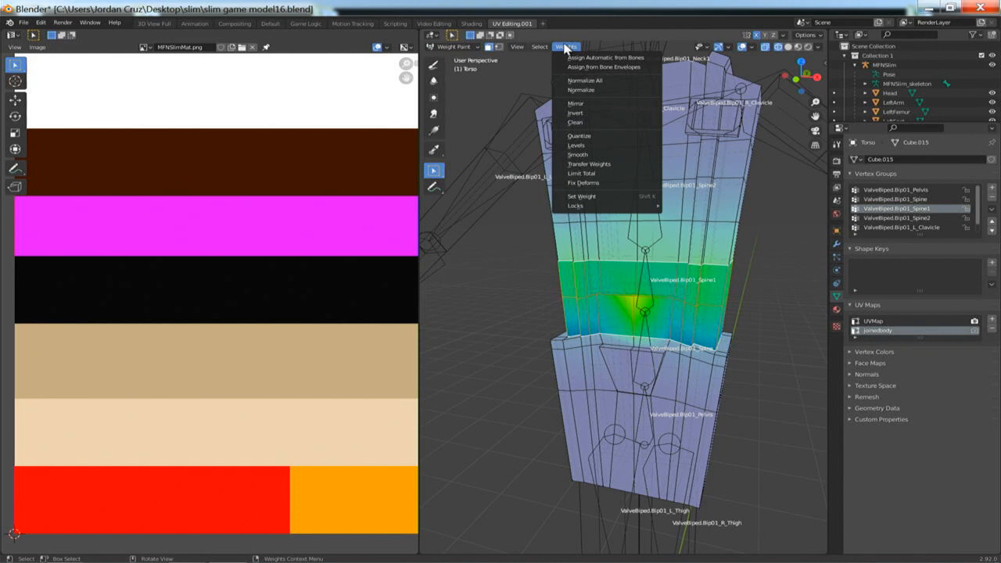
left_click(583, 196)
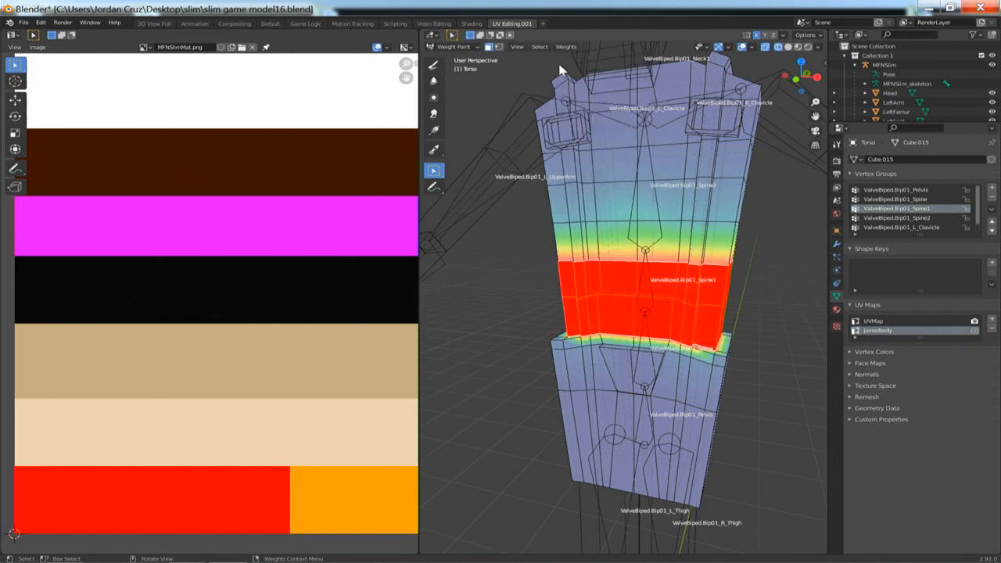
left_click(566, 47)
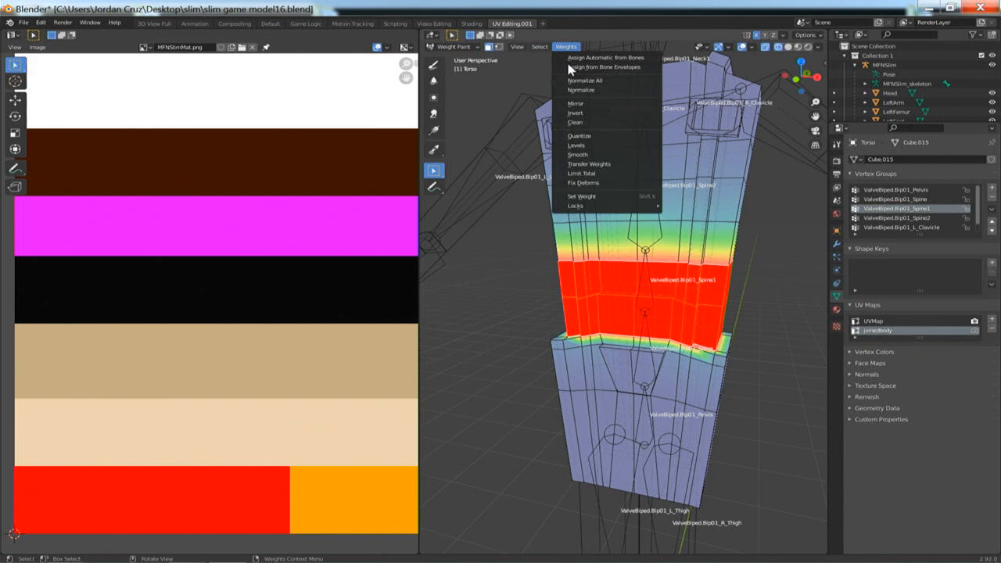
left_click(579, 162)
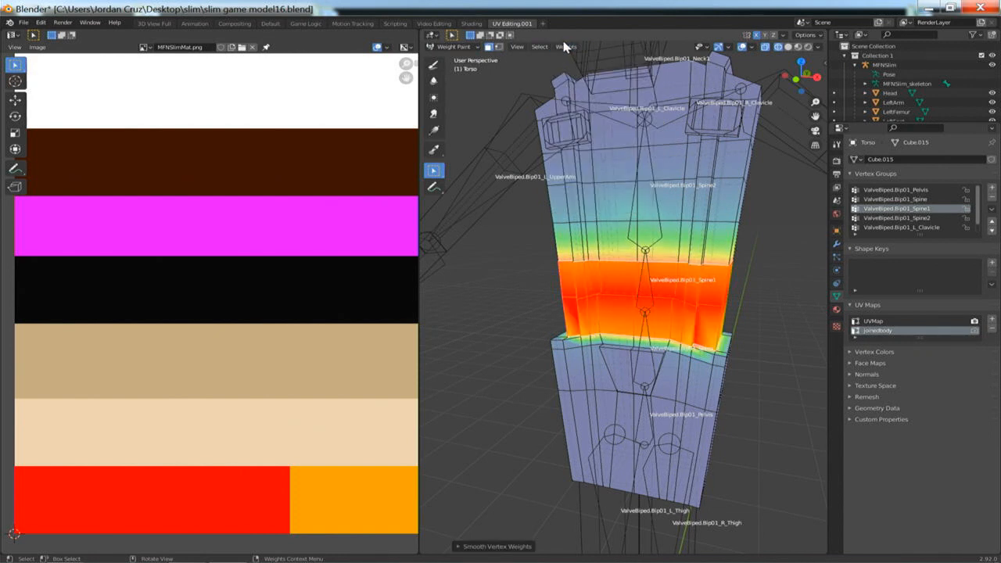
key("ctrl+z")
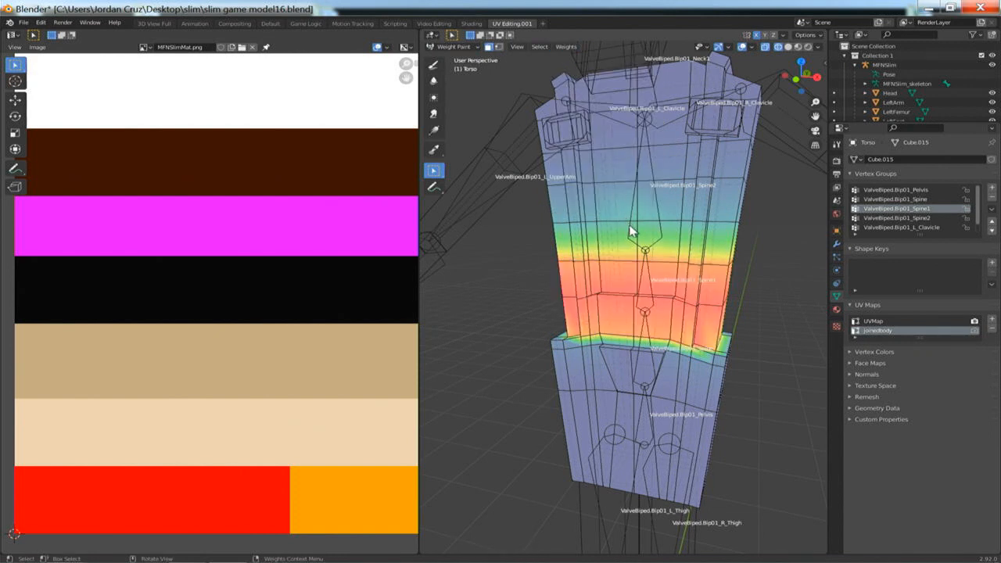
key("ctrl+z")
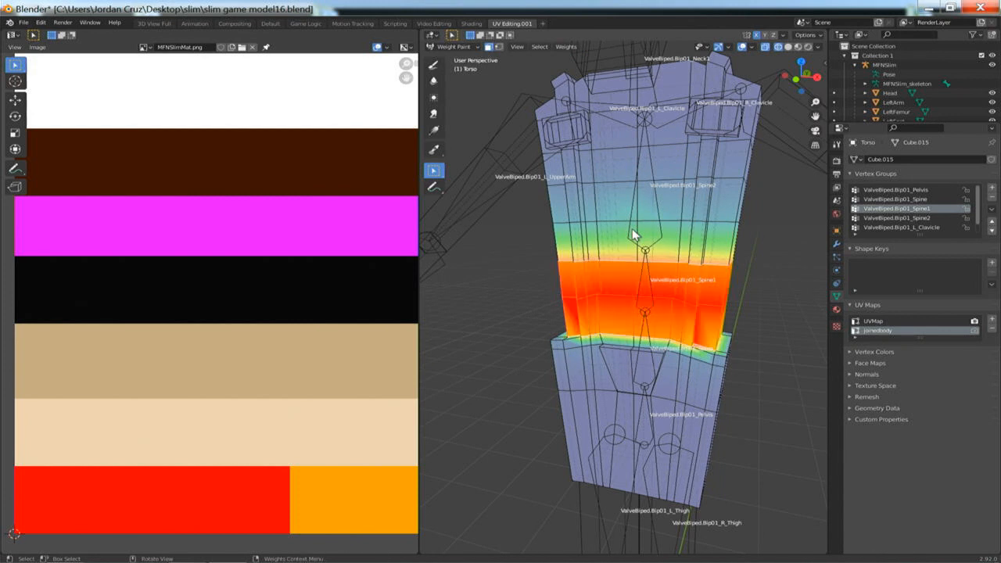
left_click(566, 47)
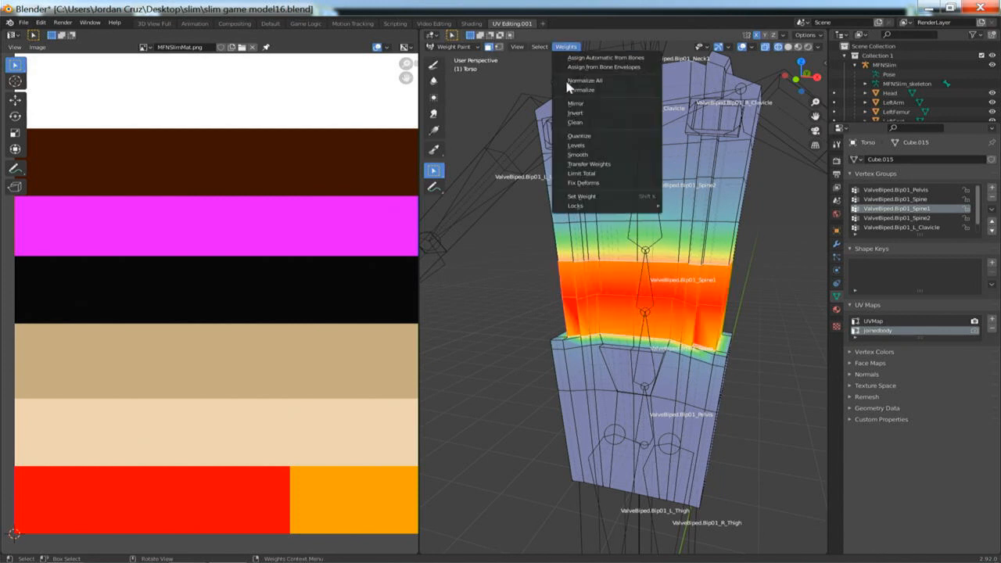
left_click(580, 154)
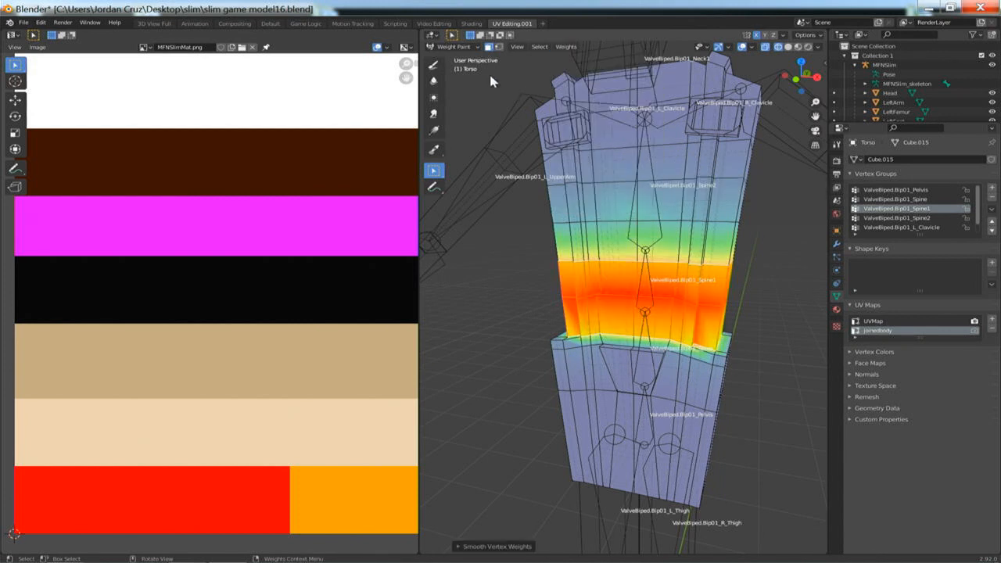
- Return to Object Mode with solid shading and select the armature's ValveBiped.Bip01_Spine1 bone in Pose Mode
left_click(453, 46)
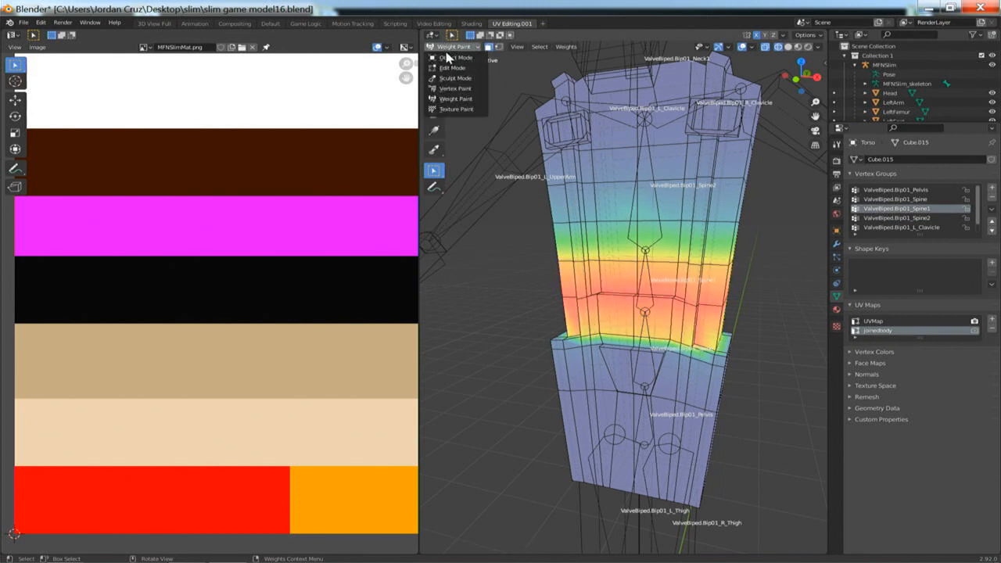
left_click(454, 58)
key("z")
left_click(704, 316)
left_click(646, 296)
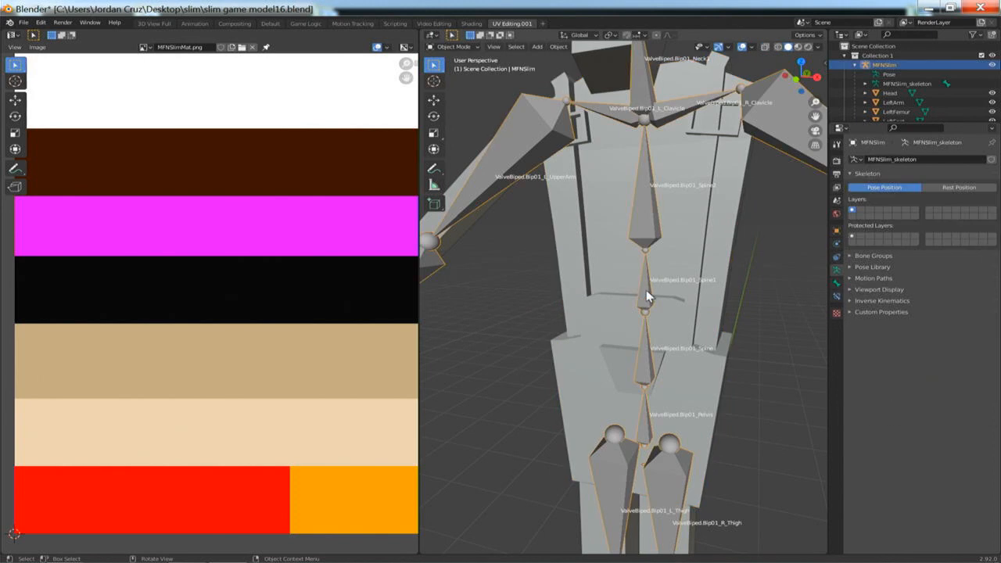
key("ctrl+Tab")
left_click(646, 285)
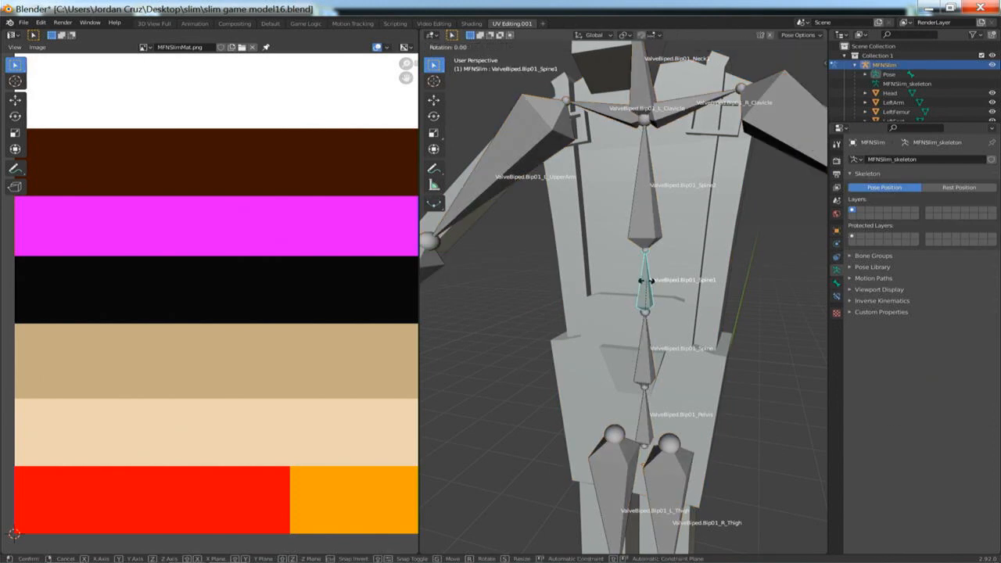
- Test the midriff deformation by rotating the Spine1 bone about the global Y and X axes, and cancel the rotation
key("r")
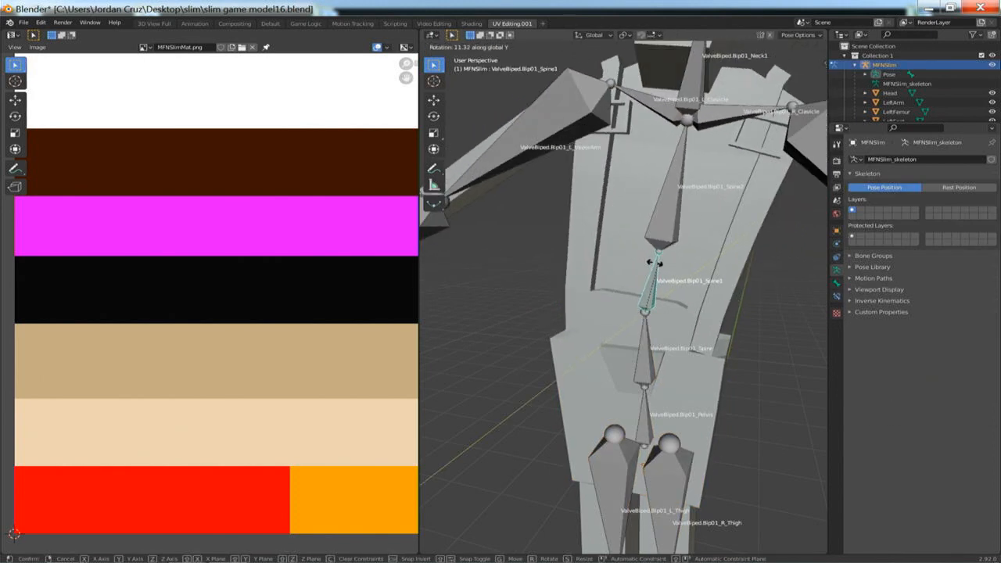
key("x")
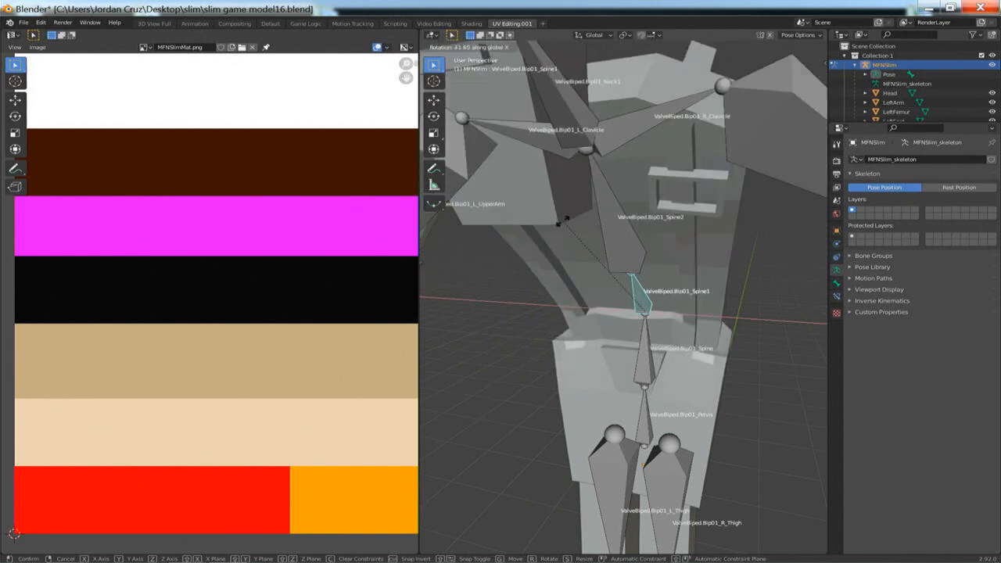
right_click(587, 269)
- Select the ValveBiped.Bip01_Spine bone in the armature, return to Object Mode and select the Torso mesh
mouse_move(647, 338)
middle_mouse_down()
mouse_move(573, 313)
mouse_move(539, 321)
mouse_move(639, 338)
middle_mouse_up()
left_click(646, 344)
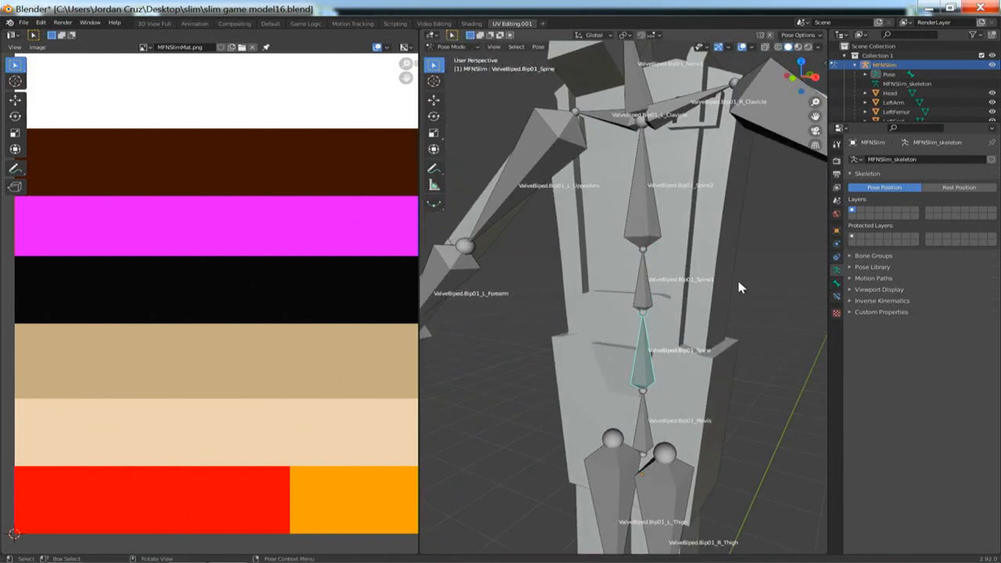
left_click(452, 47)
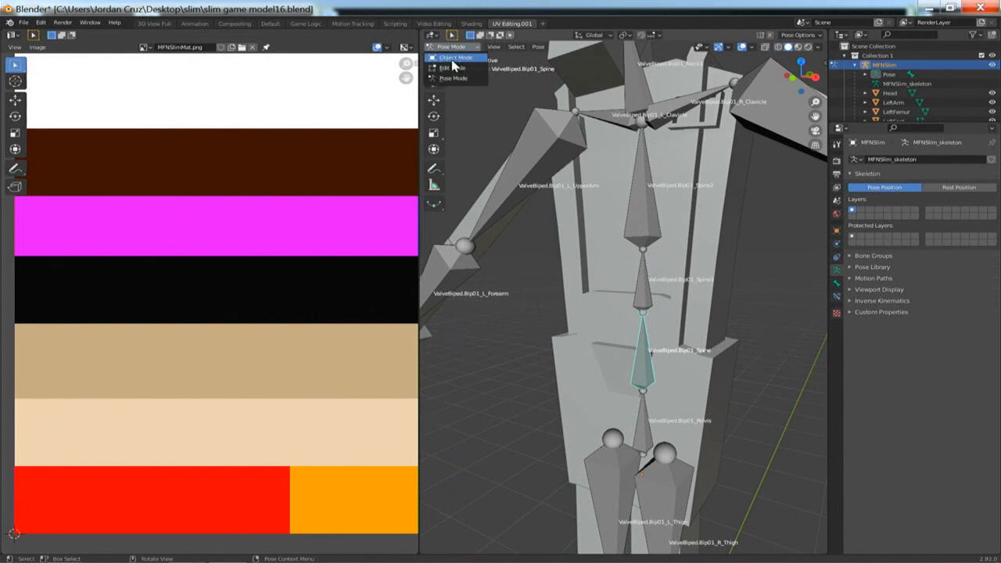
left_click(453, 69)
middle_click_drag(595, 295, 618, 300)
left_click(452, 47)
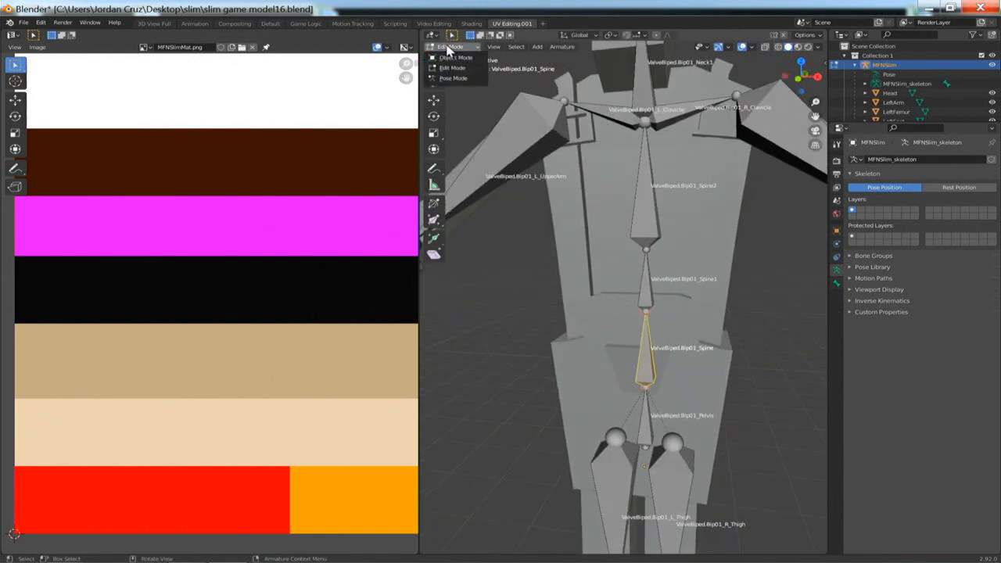
left_click(457, 59)
left_click(570, 359)
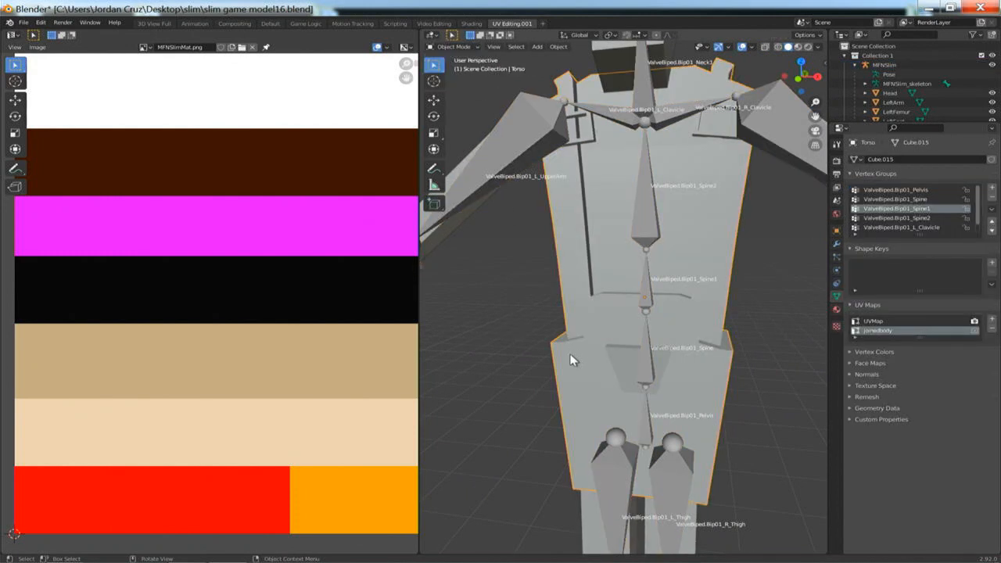
- Switch the Torso mesh to Weight Paint mode to view the current Spine1 group weights
key("Tab")
middle_click_drag(625, 366, 639, 352)
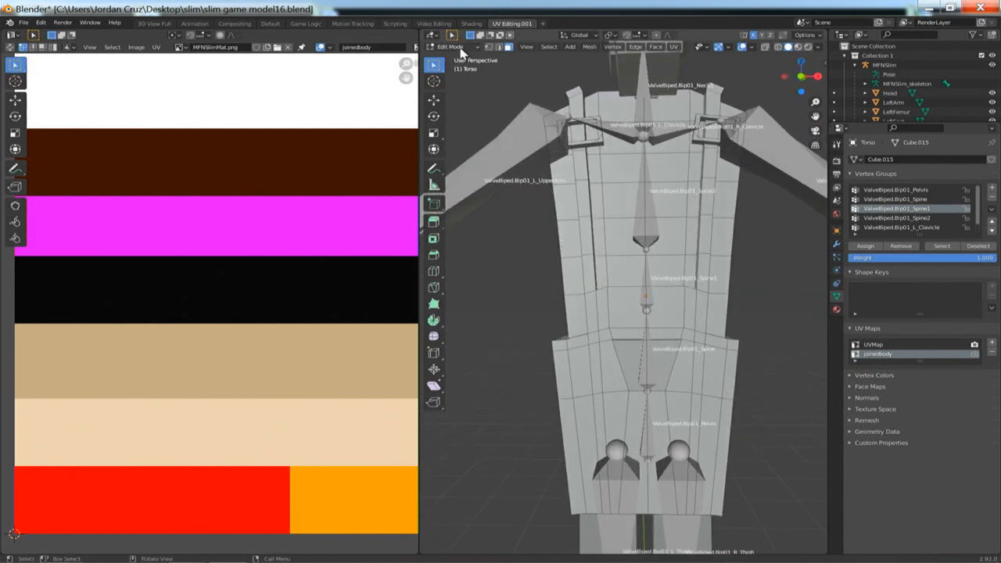
left_click(459, 48)
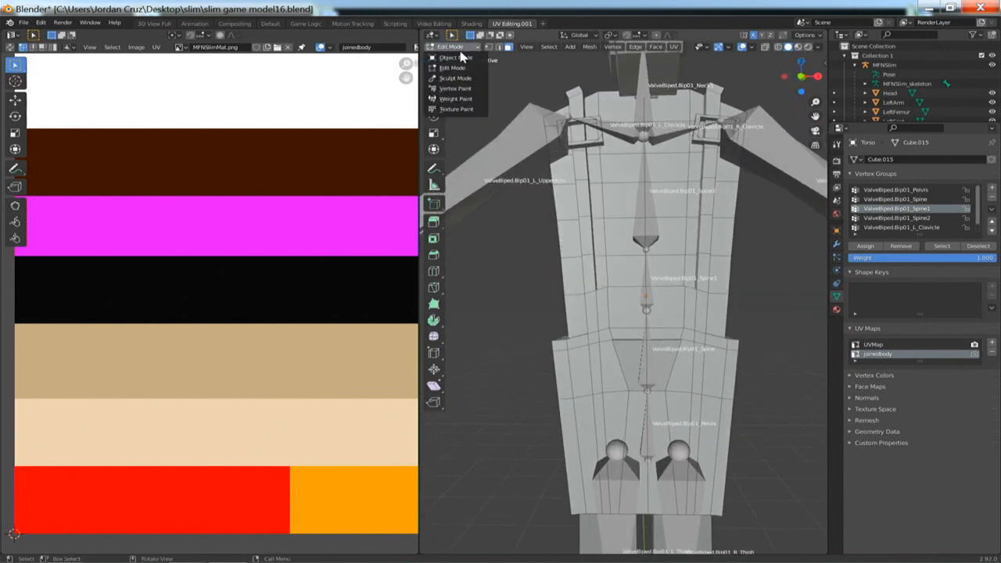
left_click(456, 100)
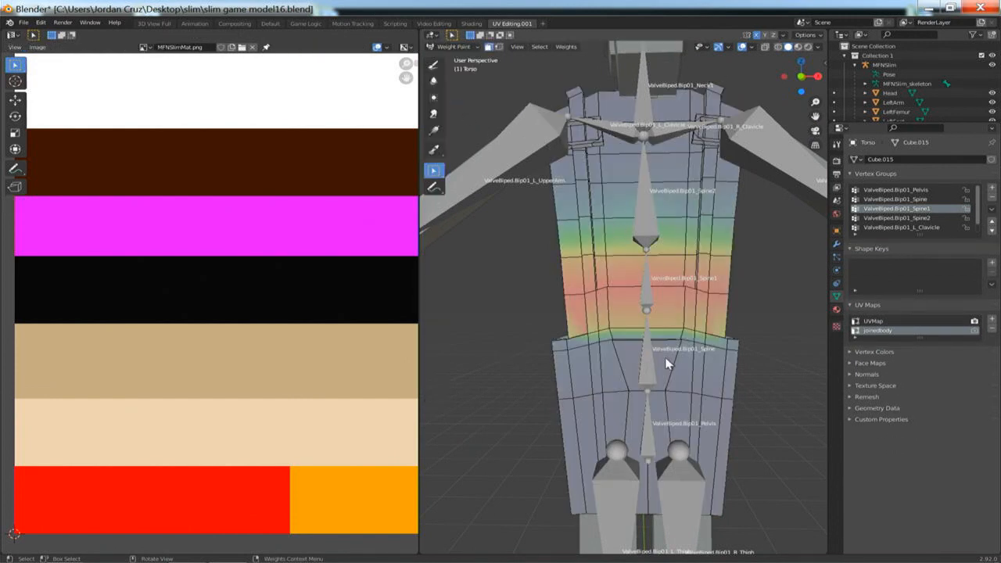
- Show the torso in wireframe shading and switch it to Edit Mode
middle_click_drag(650, 362, 621, 302)
mouse_move(438, 170)
left_mouse_down()
mouse_move(454, 172)
mouse_move(500, 228)
left_mouse_up()
key("z")
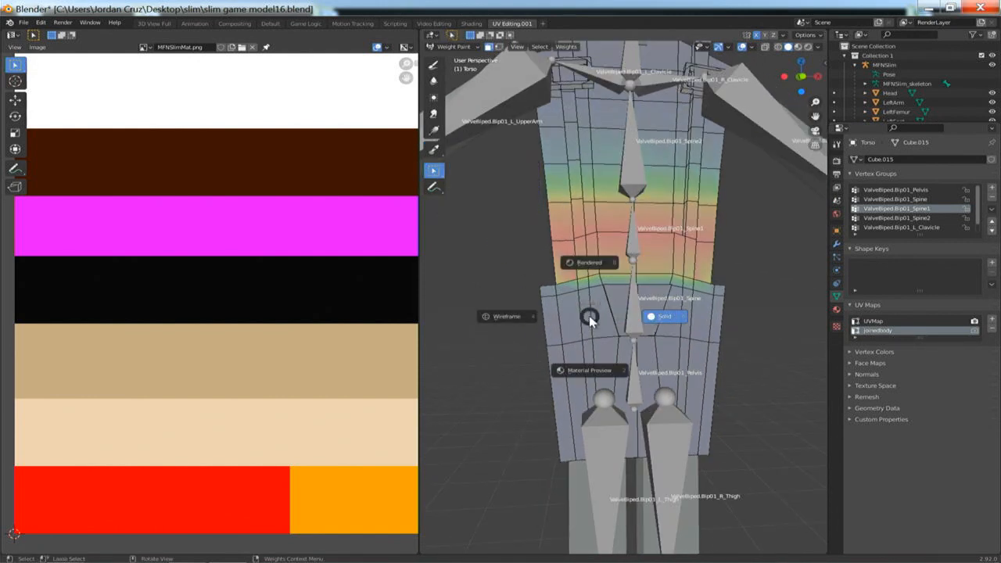
left_click(529, 317)
middle_click_drag(527, 311, 530, 311)
left_click(456, 47)
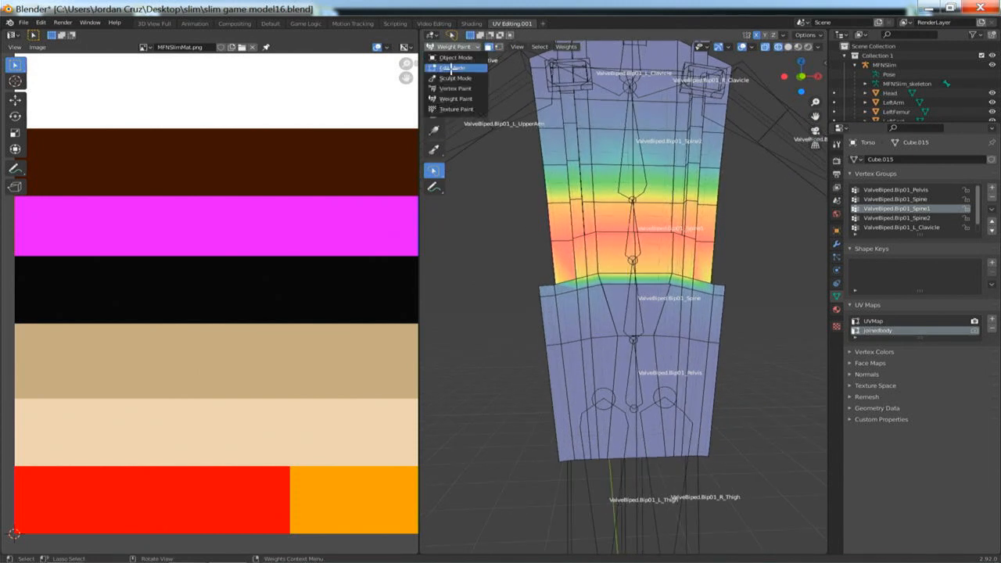
left_click(457, 71)
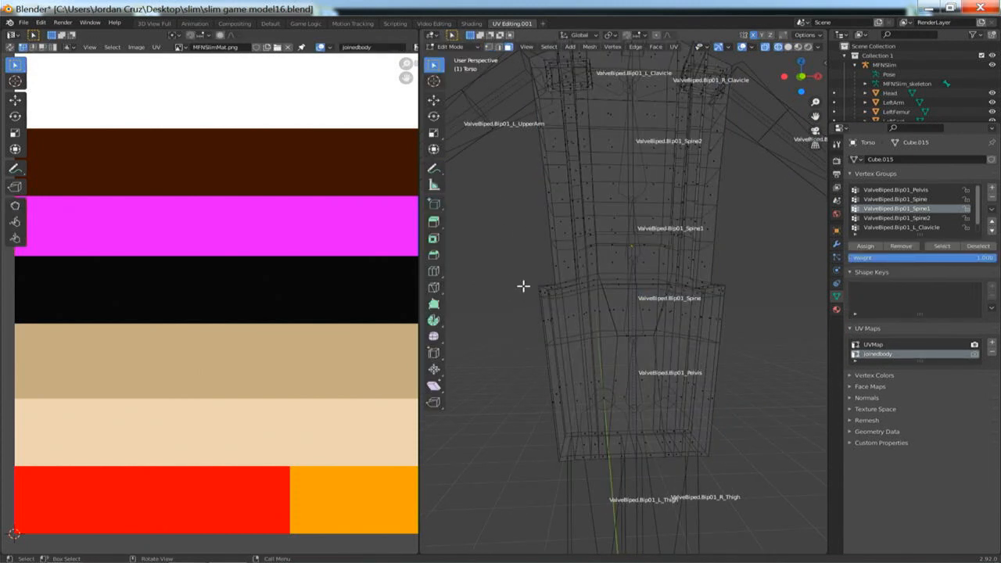
- Box-select the band of waist faces around the Spine bone through the mesh and check the selection from several angles
key("b")
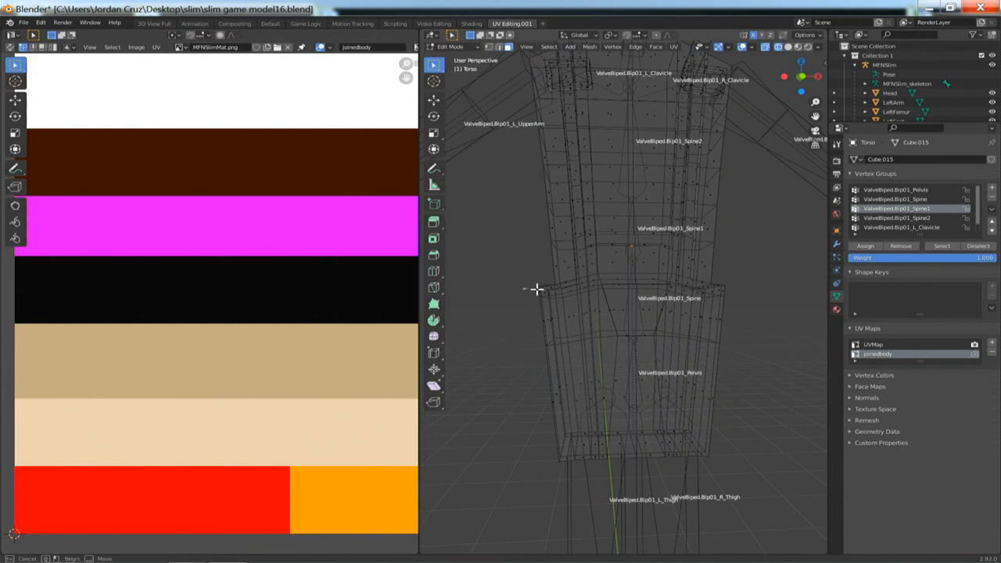
key("Escape")
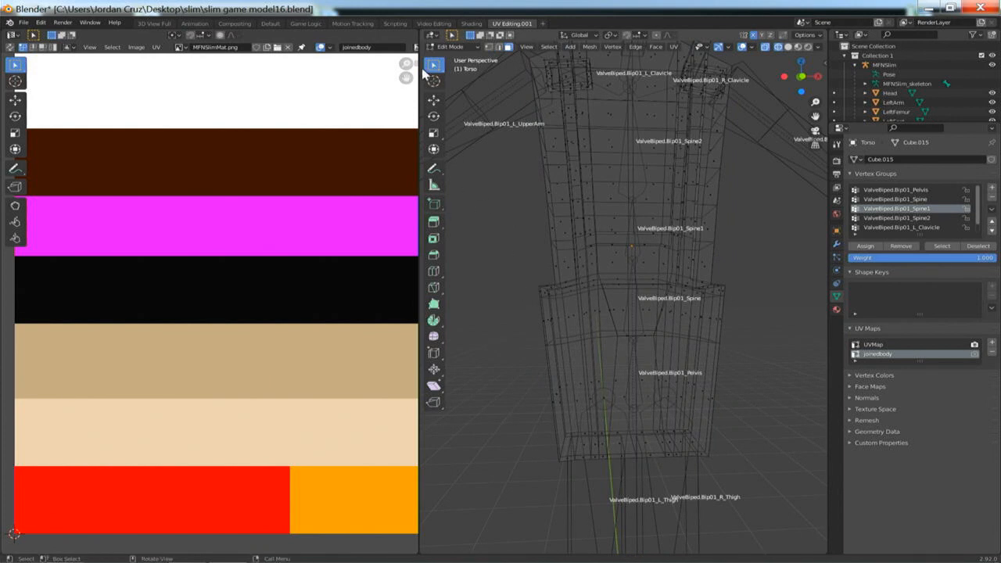
mouse_move(438, 64)
left_mouse_down()
mouse_move(462, 84)
mouse_move(474, 126)
left_mouse_up()
mouse_move(520, 288)
left_mouse_down()
mouse_move(628, 277)
mouse_move(693, 284)
mouse_move(735, 305)
mouse_move(737, 330)
mouse_move(728, 342)
mouse_move(612, 331)
mouse_move(522, 341)
left_mouse_up()
middle_click_drag(633, 354, 545, 337)
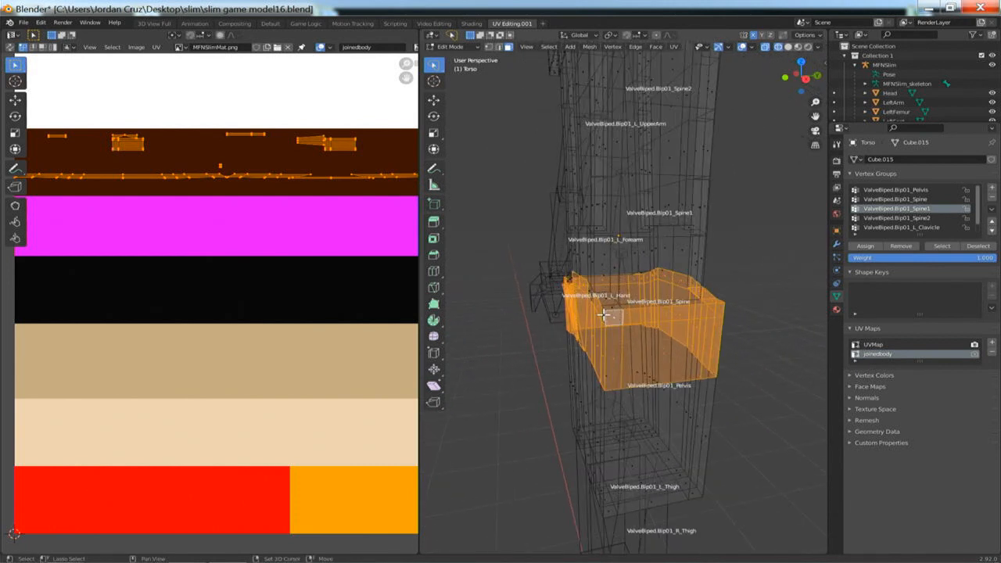
middle_click_drag(593, 327, 652, 305)
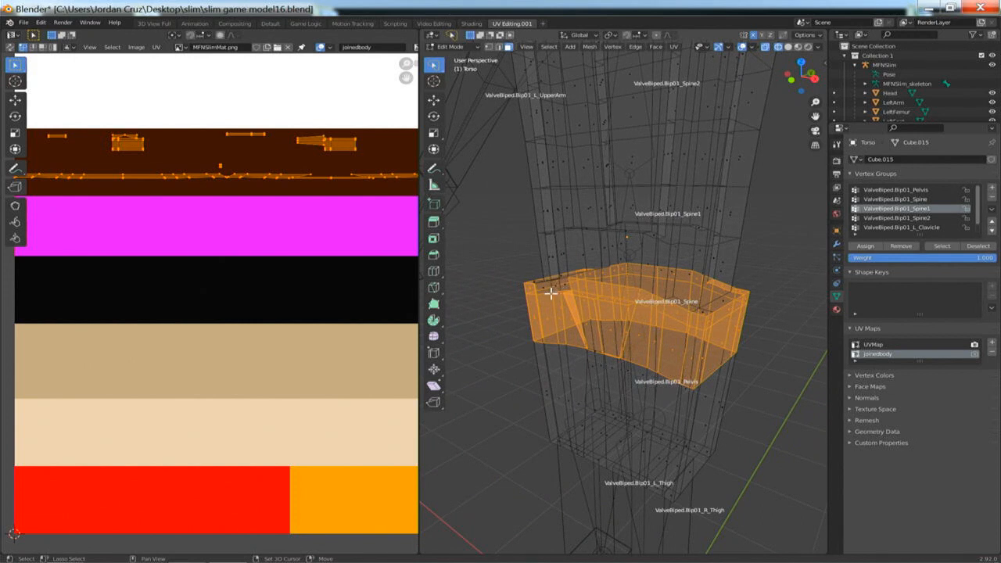
middle_click_drag(573, 335, 603, 324)
- Return the torso to Weight Paint and make ValveBiped.Bip01_Spine the active vertex group
left_click(455, 46)
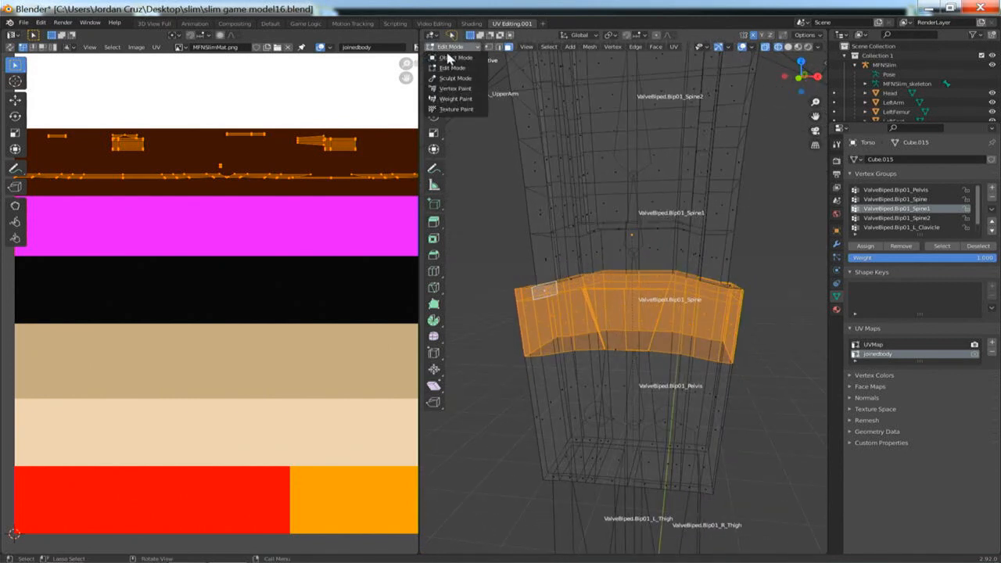
left_click(456, 99)
mouse_move(701, 262)
middle_mouse_down()
mouse_move(645, 253)
mouse_move(715, 284)
mouse_move(695, 282)
mouse_move(715, 267)
mouse_move(710, 255)
middle_mouse_up()
left_click(911, 200)
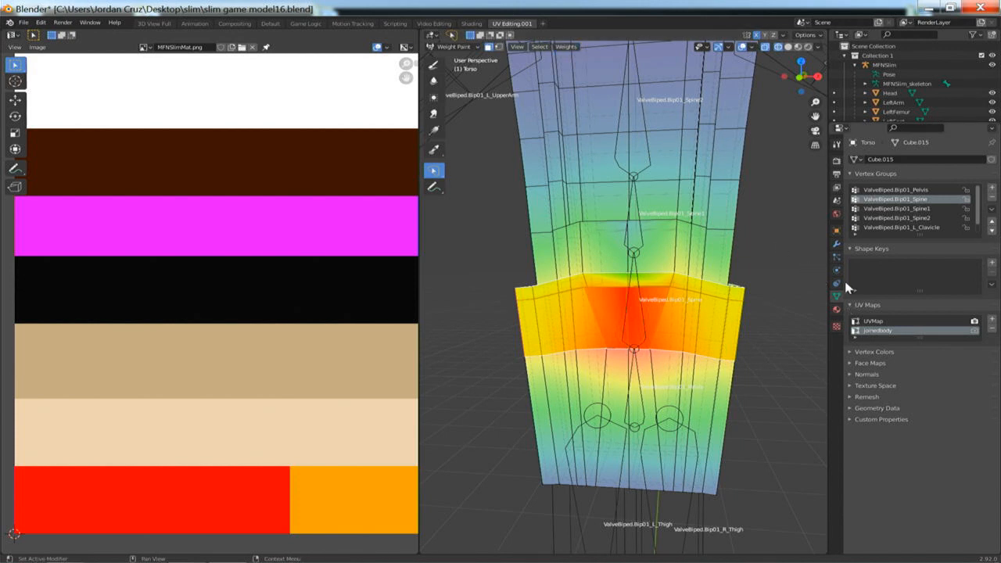
left_click(836, 201)
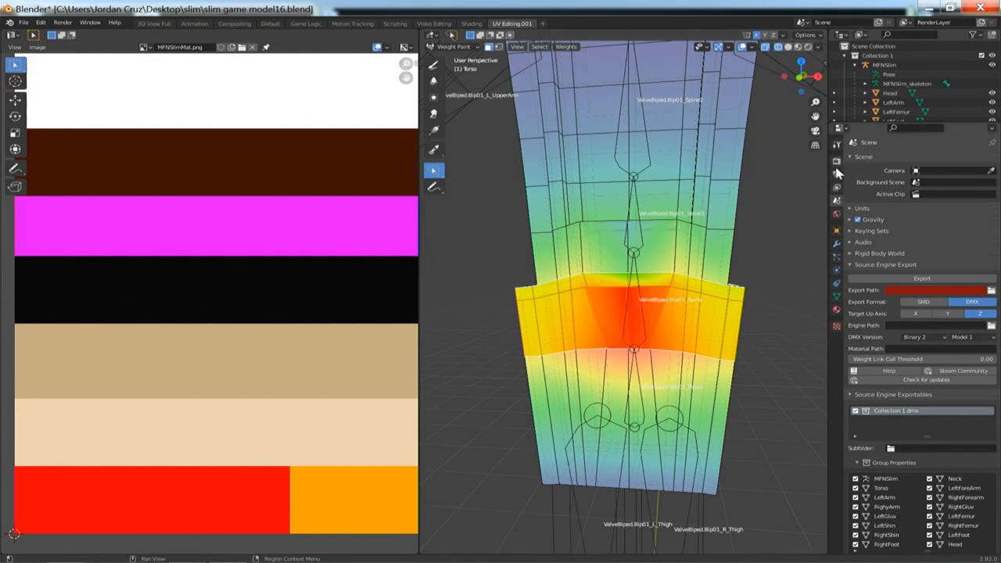
left_click(837, 144)
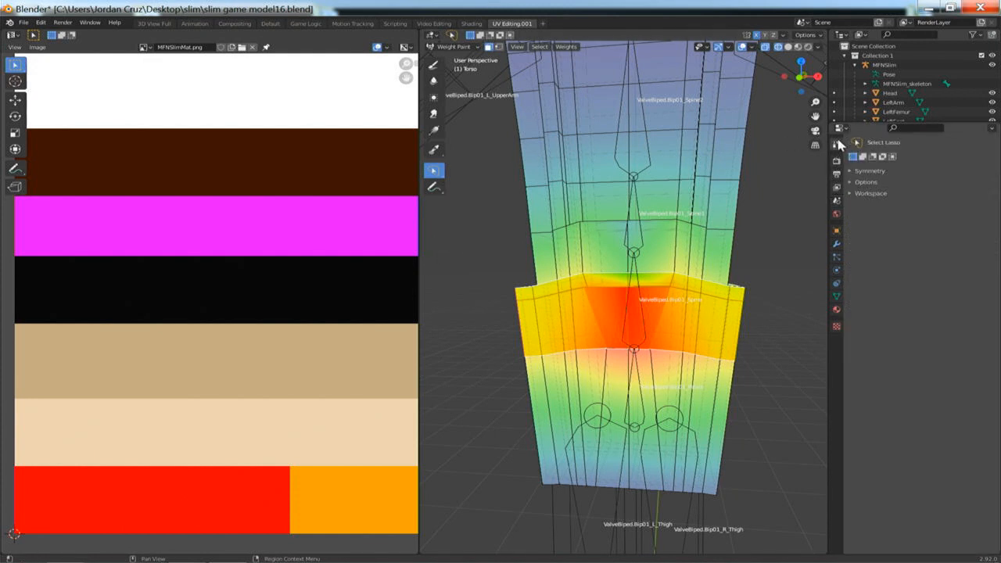
left_click(836, 298)
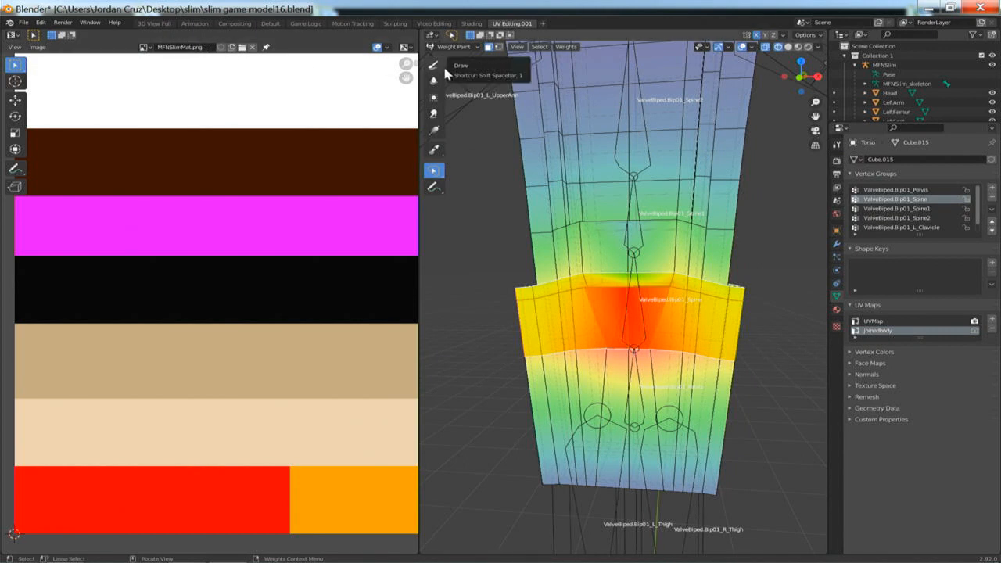
- Apply Set Weight to the selected waist faces for the Spine group and smooth their vertex weights twice
left_click(565, 47)
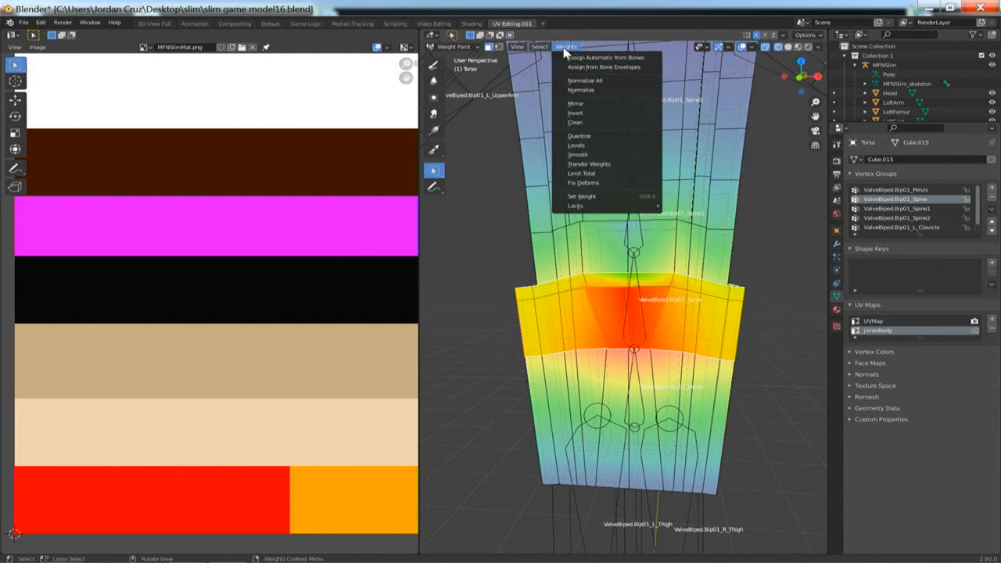
left_click(586, 197)
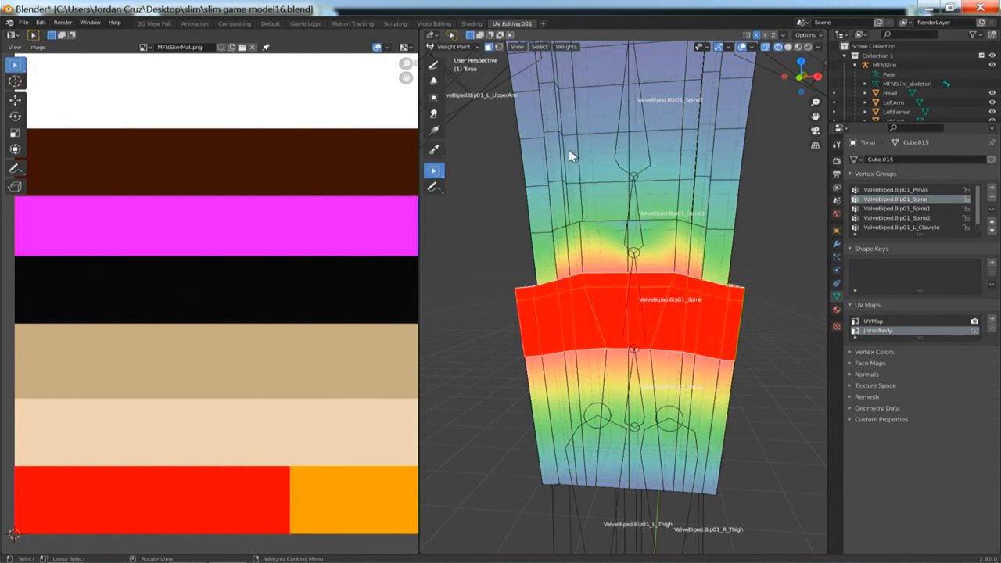
left_click(566, 47)
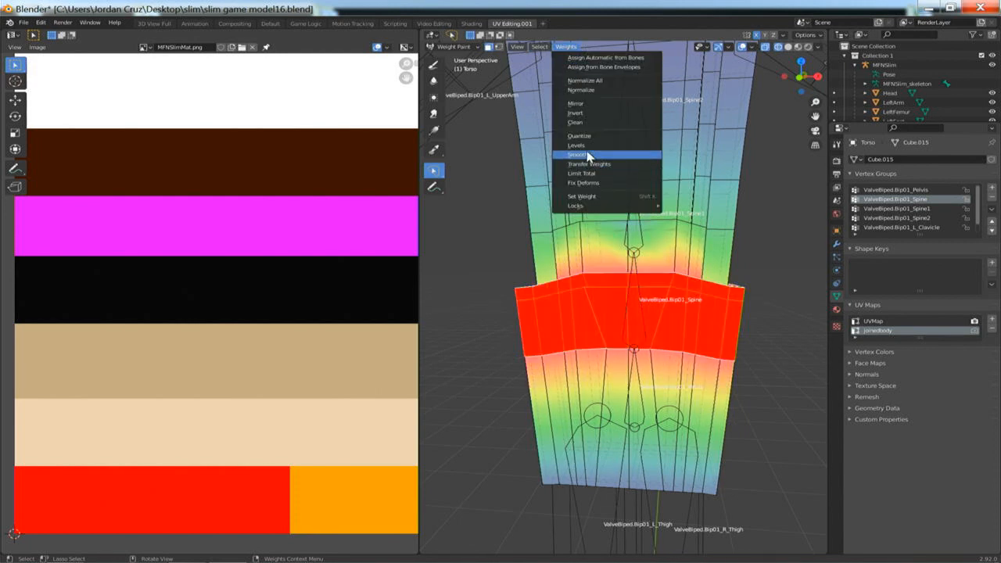
left_click(578, 155)
left_click(569, 41)
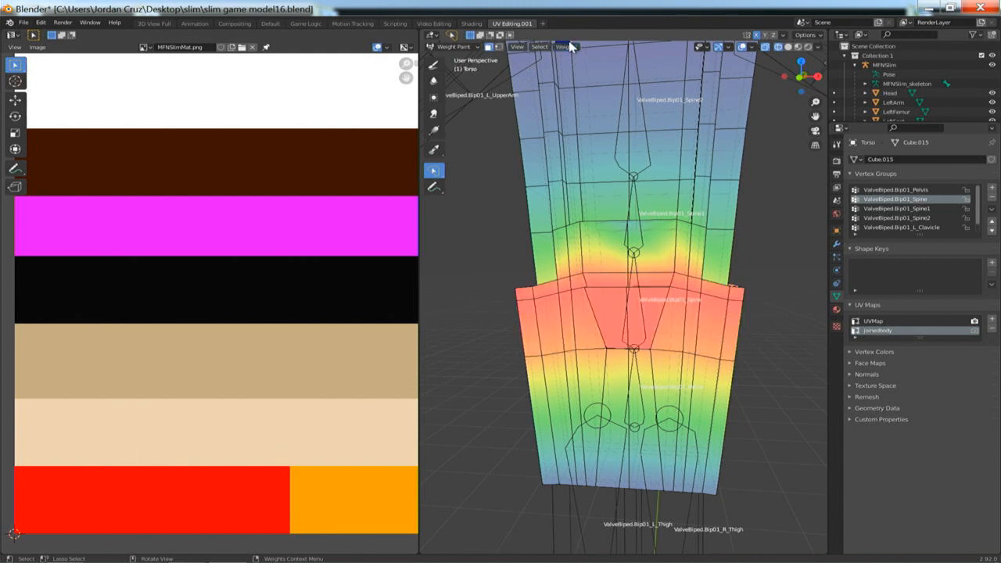
key("ctrl+z")
left_click(567, 49)
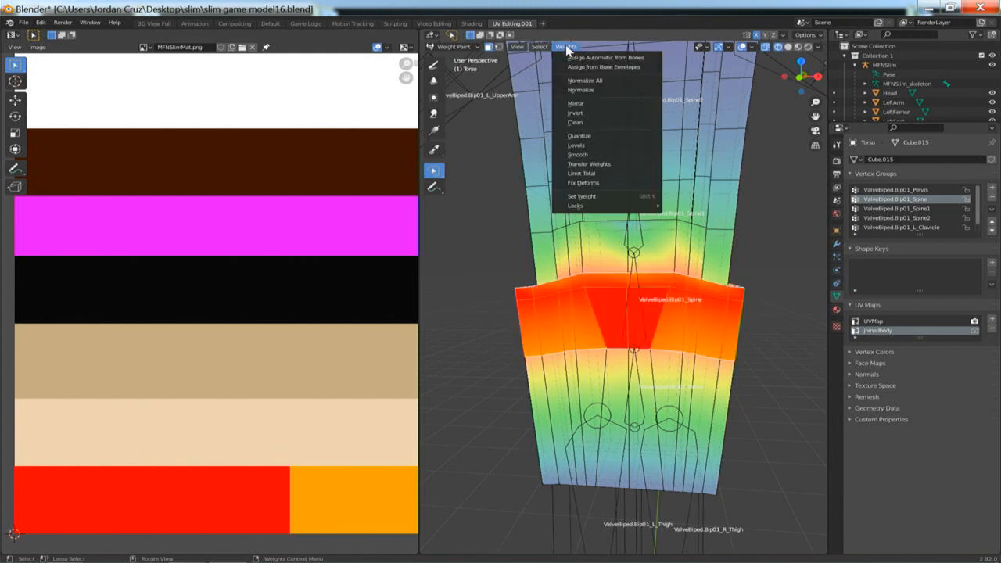
left_click(577, 155)
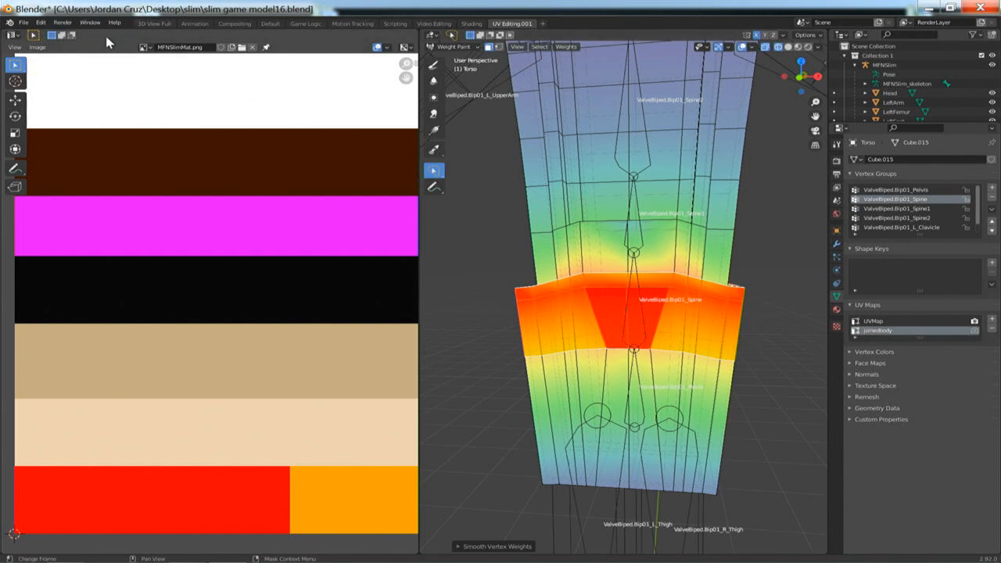
- Switch the torso from Weight Paint to Object Mode and display the model with solid shading
mouse_move(460, 169)
middle_mouse_down()
mouse_move(561, 211)
mouse_move(619, 267)
mouse_move(681, 396)
mouse_move(649, 379)
mouse_move(603, 380)
mouse_move(674, 389)
mouse_move(666, 381)
mouse_move(623, 398)
mouse_move(559, 381)
mouse_move(604, 388)
mouse_move(606, 358)
middle_mouse_up()
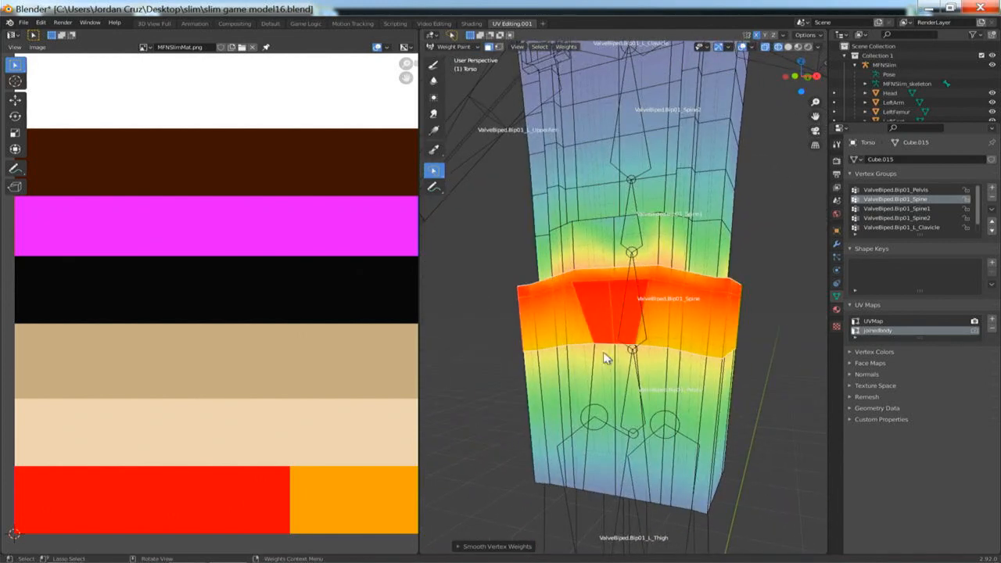
left_click(454, 46)
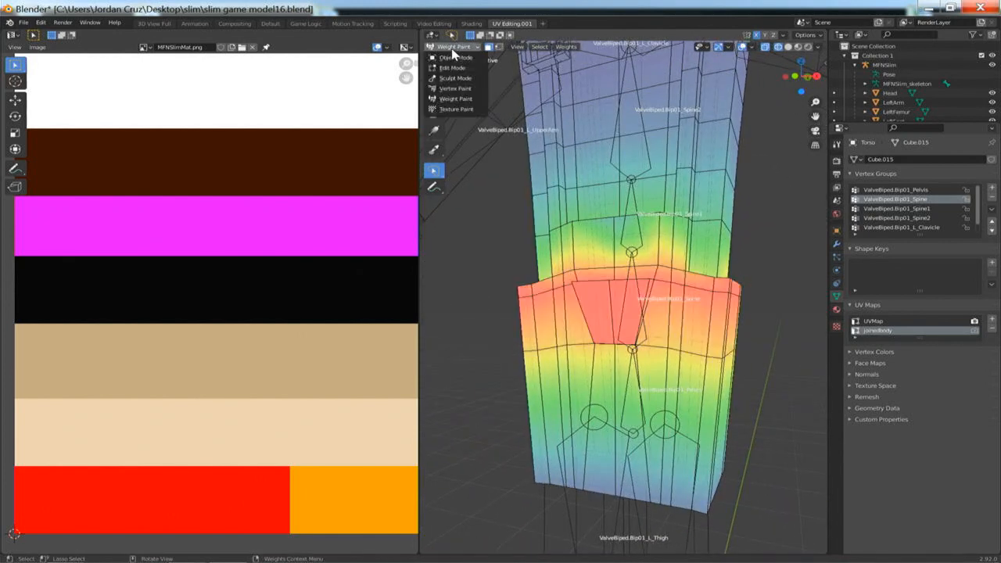
left_click(460, 53)
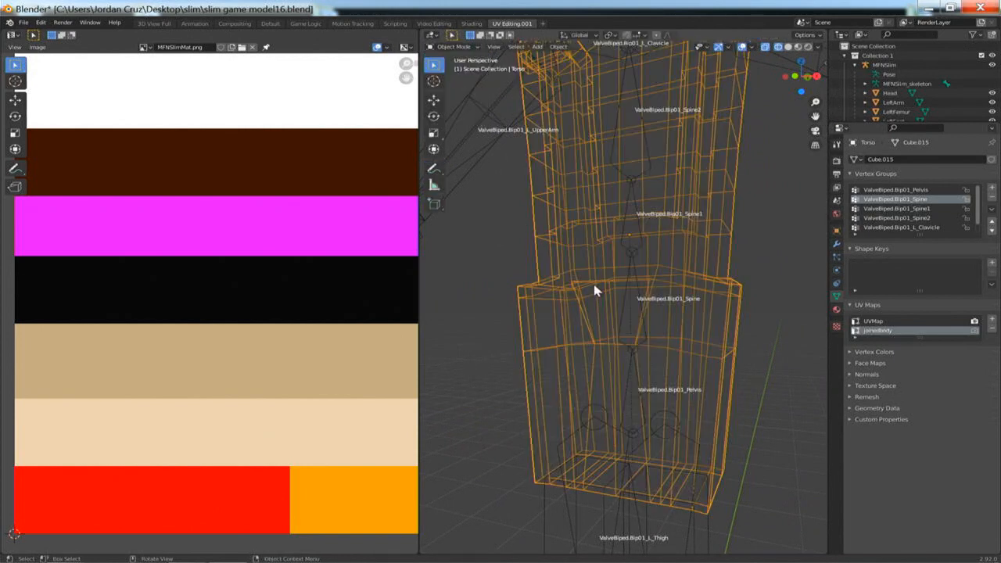
key("z")
left_click(668, 284)
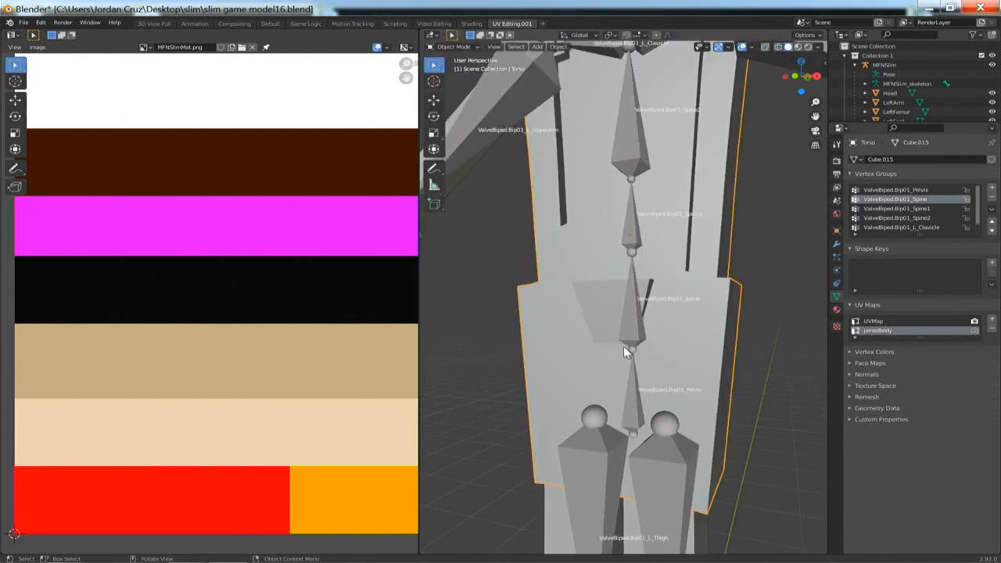
- Test the torso's deformation by rotating the skeleton's ValveBiped.Bip01_Spine bone about the global X axis in Pose Mode, and cancel the rotation
left_click(621, 400)
key("ctrl+Tab")
key("r")
key("x")
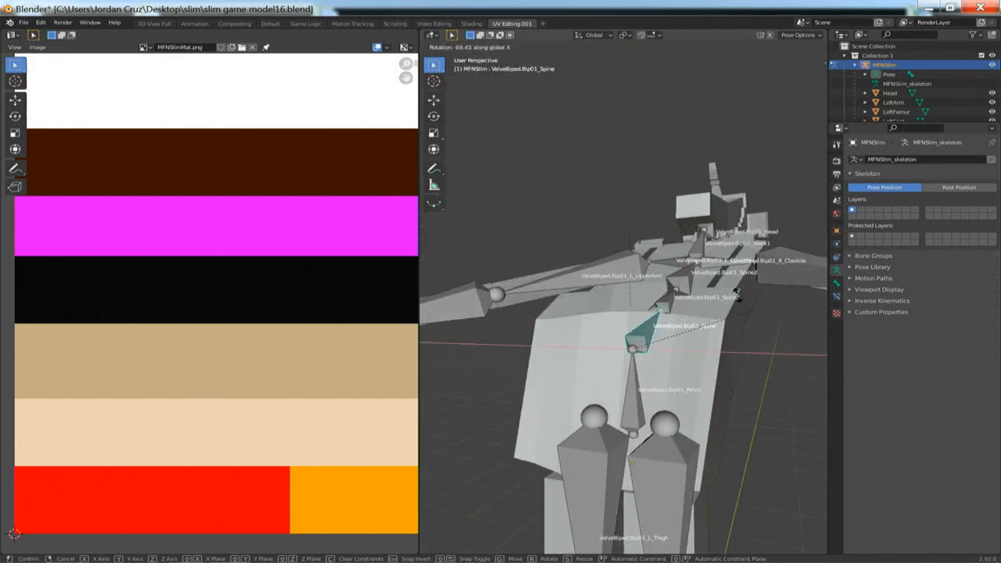
right_click(648, 224)
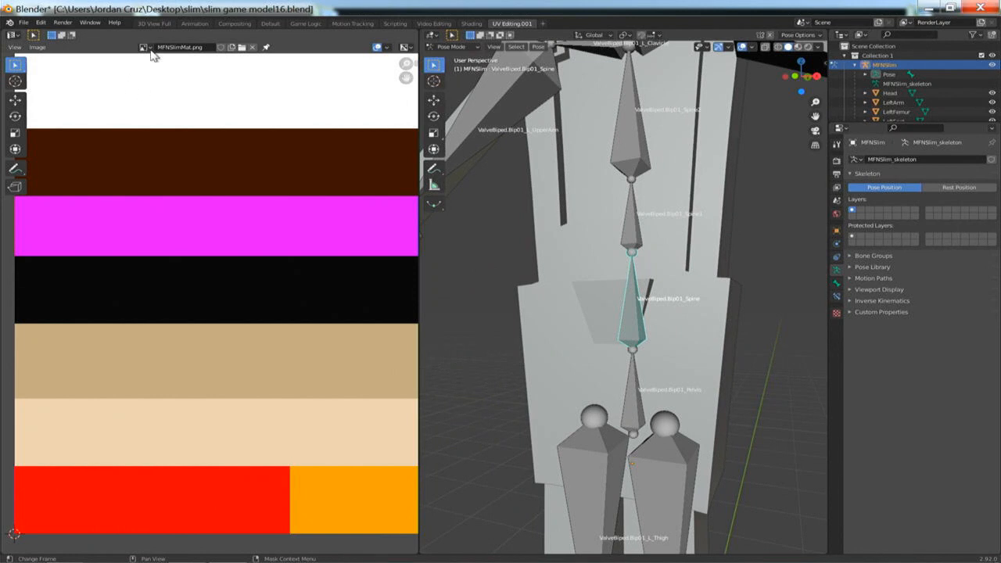
- Leave Pose Mode, open the torso mesh in Edit Mode and display it as wireframe
left_click(452, 47)
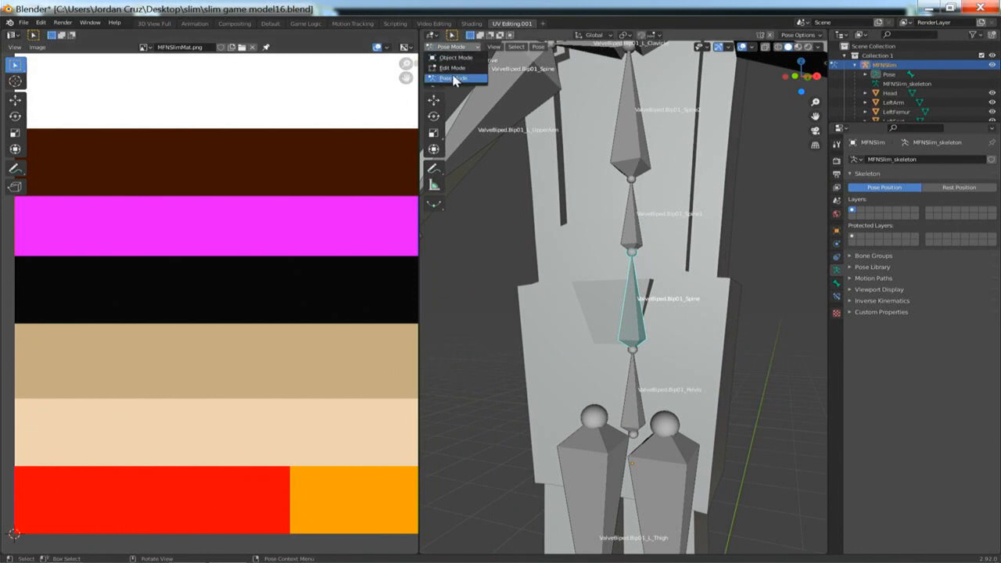
left_click(455, 58)
left_click(641, 319)
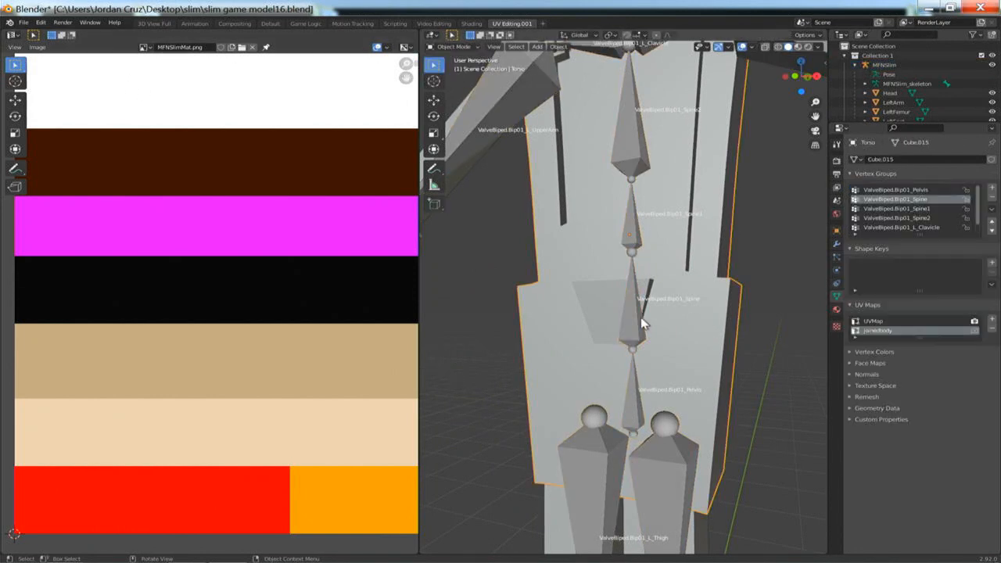
left_click(454, 47)
left_click(452, 68)
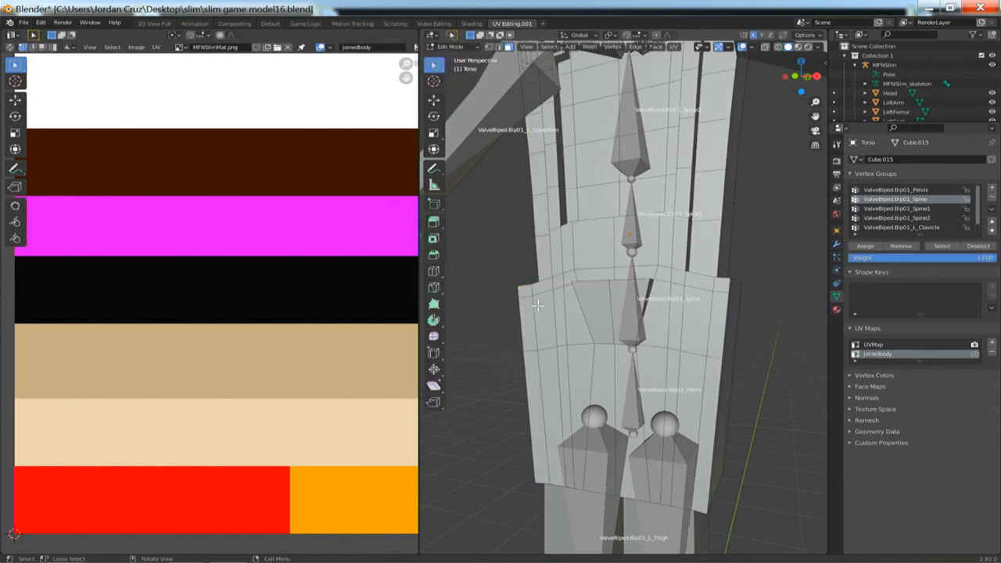
middle_click_drag(547, 297, 564, 311)
key("z")
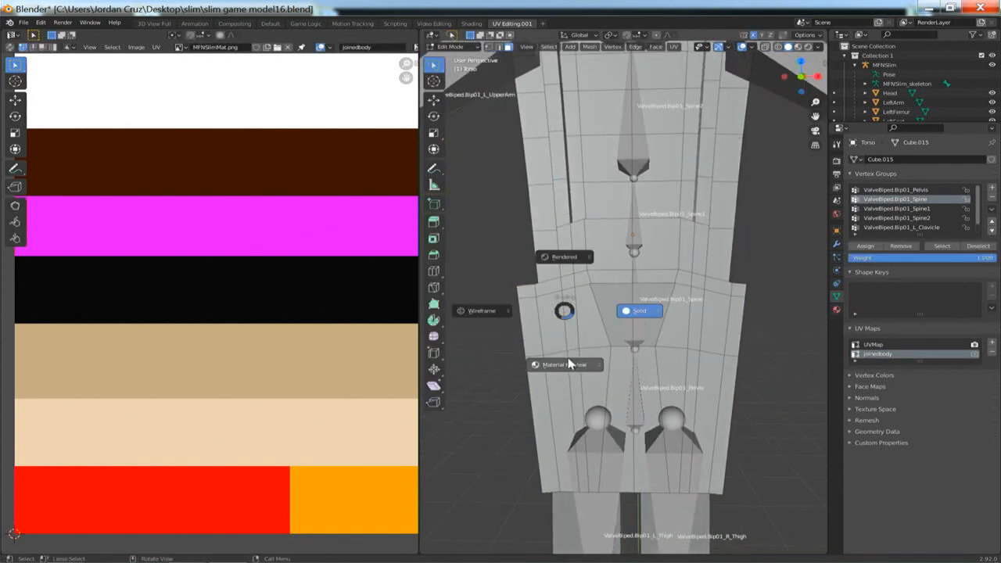
left_click(479, 311)
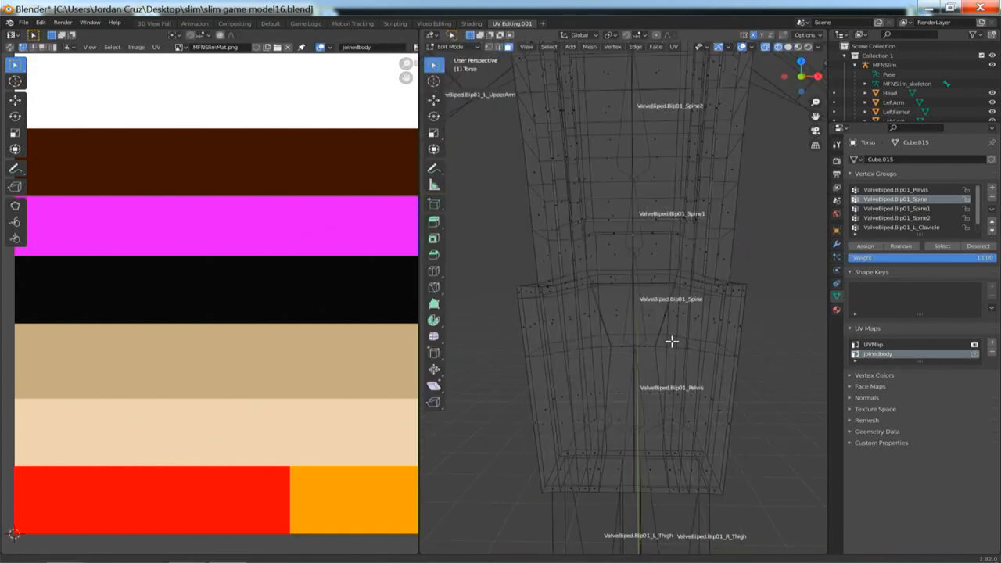
- Select all faces of the torso's lowest section, around the pelvis bone
middle_click_drag(671, 340, 664, 217, "shift")
mouse_move(626, 287)
left_mouse_down()
mouse_move(753, 255)
mouse_move(699, 399)
mouse_move(532, 384)
left_mouse_up()
key("a")
key("a")
mouse_move(494, 251)
left_mouse_down()
mouse_move(751, 263)
mouse_move(727, 378)
mouse_move(511, 377)
mouse_move(493, 258)
left_mouse_up()
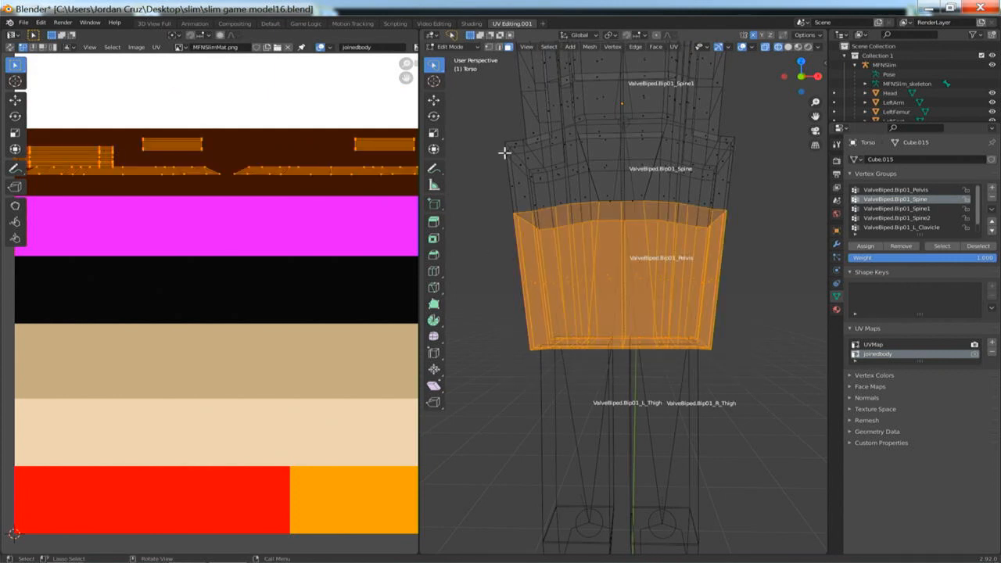
- In Weight Paint mode, apply Set Weight to the selected pelvis faces in the ValveBiped.Bip01_Spine group and invert their weights
left_click(449, 48)
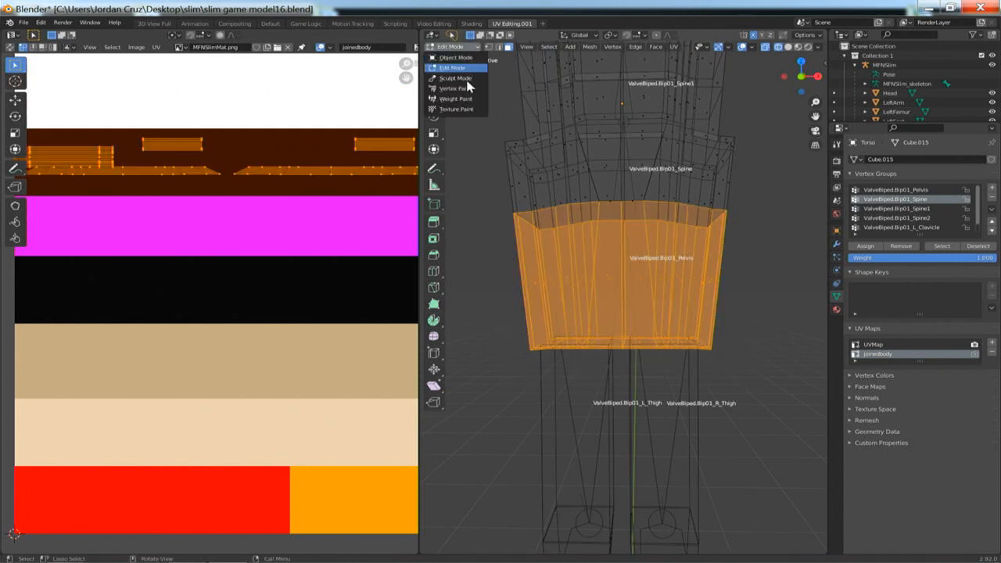
left_click(467, 99)
middle_click_drag(598, 309, 573, 125)
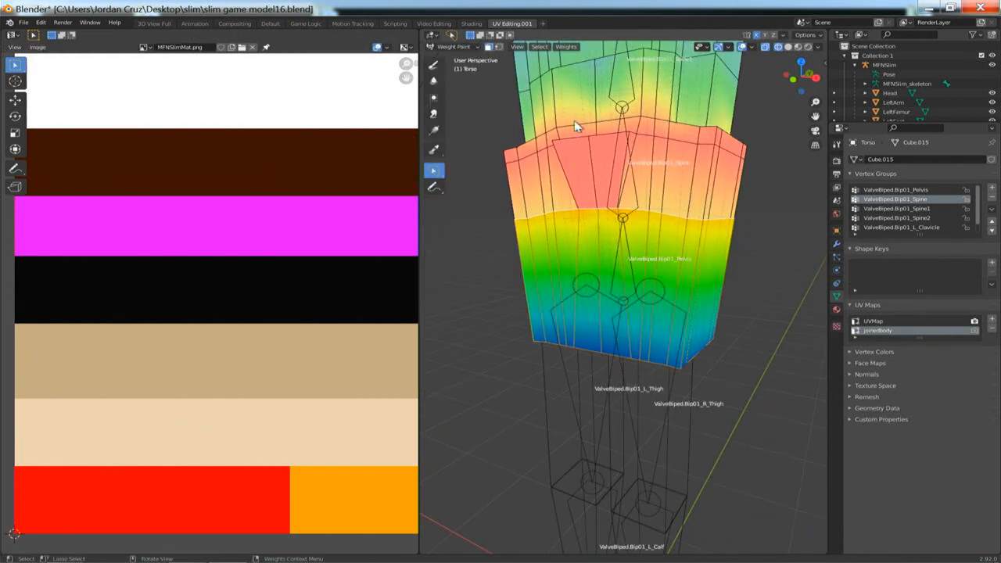
left_click(563, 47)
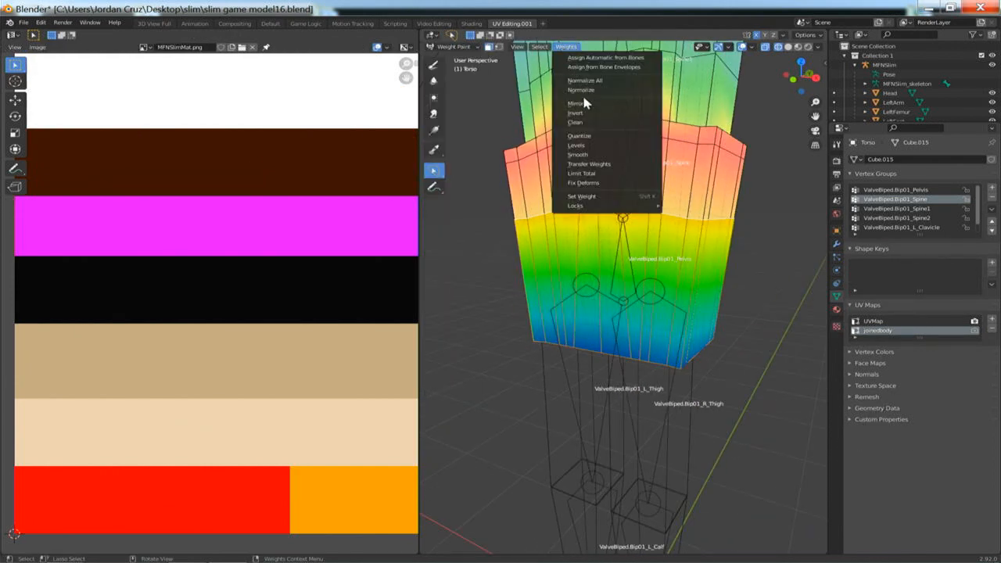
left_click(577, 199)
left_click(564, 47)
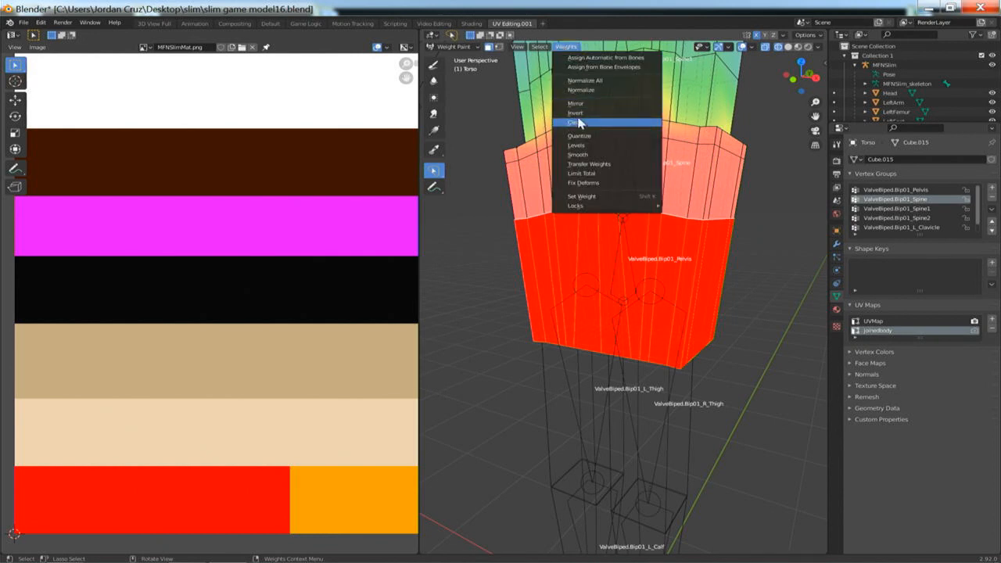
left_click(581, 114)
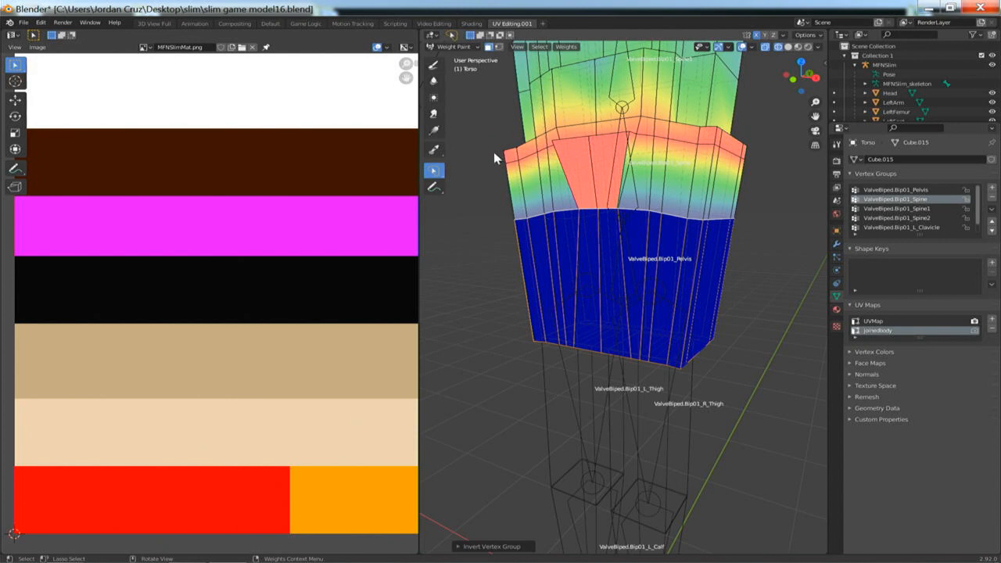
- In Edit Mode, replace the selection with the band of waist faces surrounding the spine bone
middle_click_drag(501, 198, 526, 183)
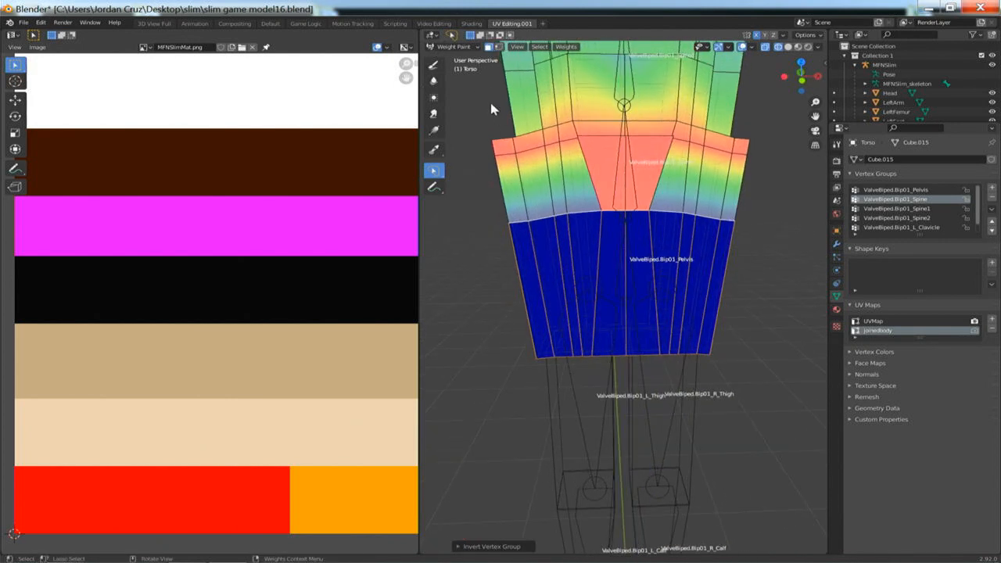
left_click(451, 47)
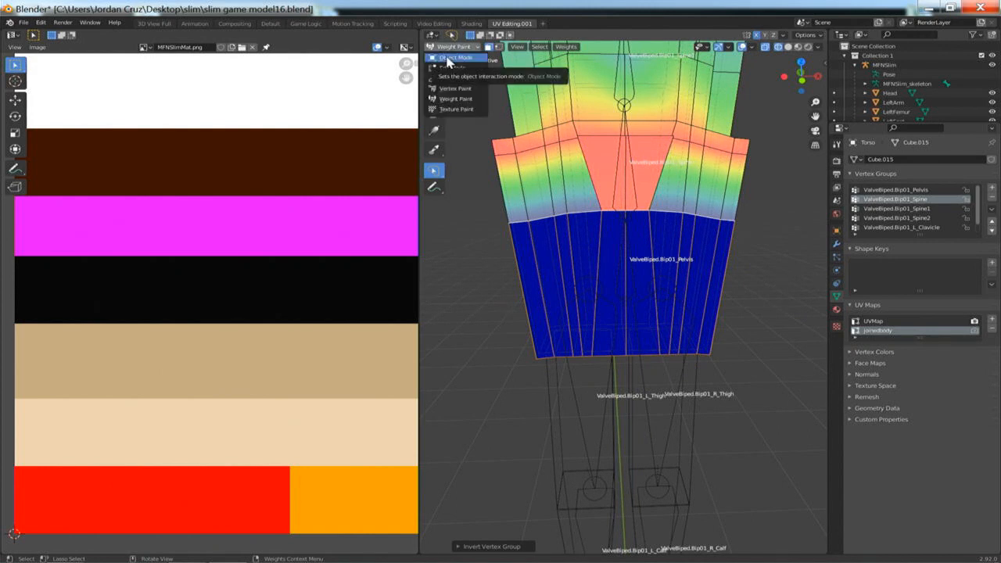
left_click(457, 68)
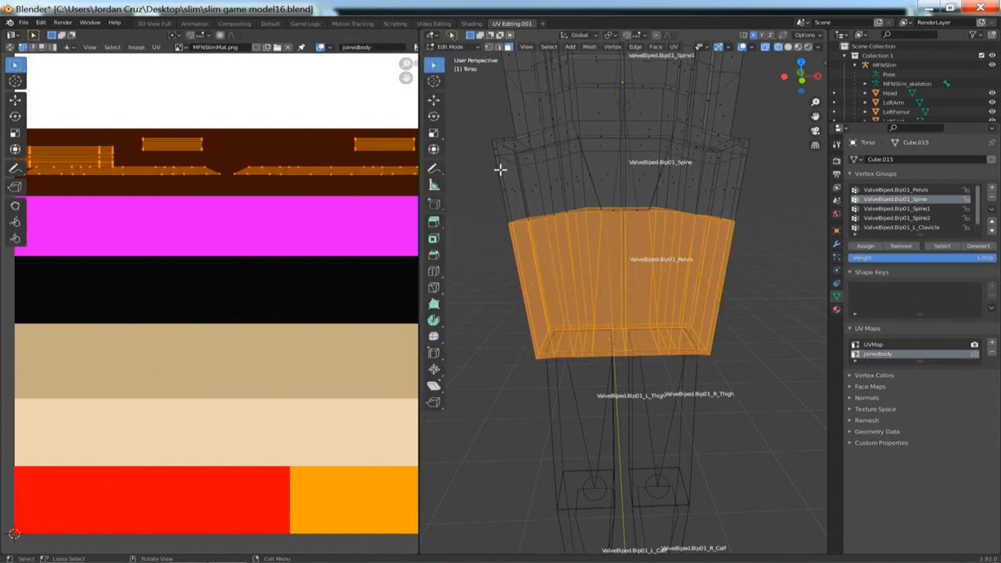
left_click(478, 150)
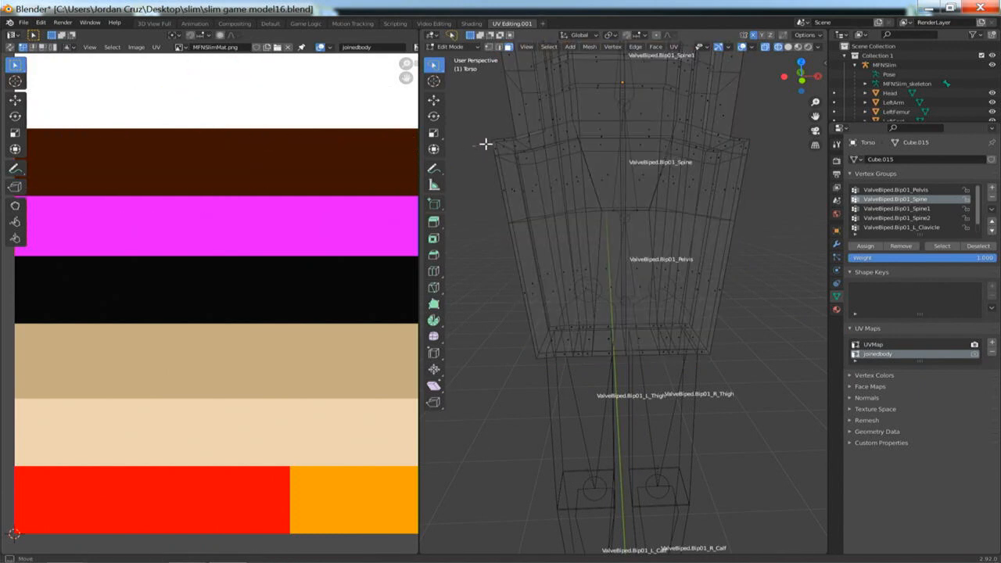
mouse_move(627, 123)
left_mouse_down()
mouse_move(737, 148)
mouse_move(764, 252)
mouse_move(677, 221)
mouse_move(483, 226)
left_mouse_up()
middle_click_drag(572, 222, 618, 223)
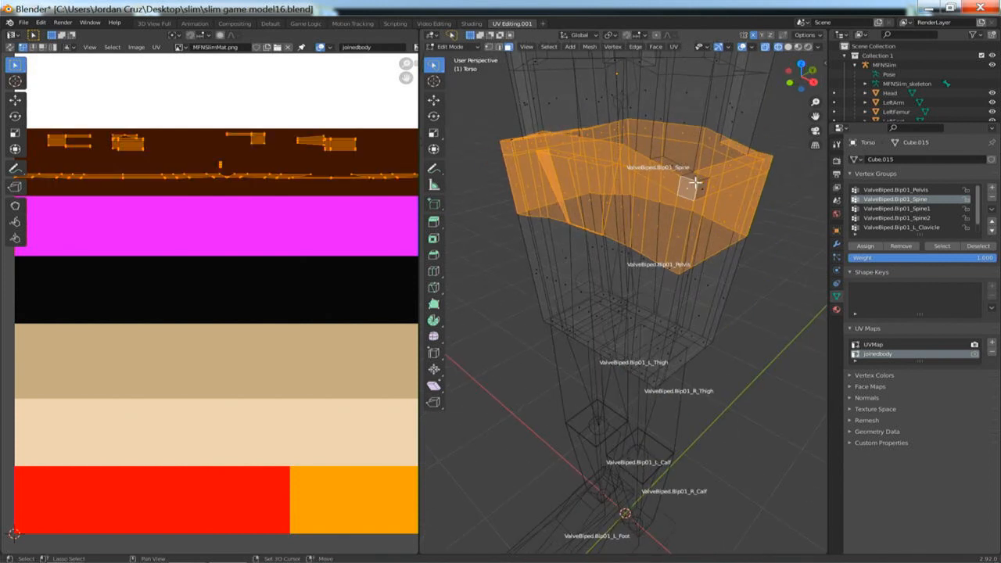
middle_click_drag(667, 162, 551, 154)
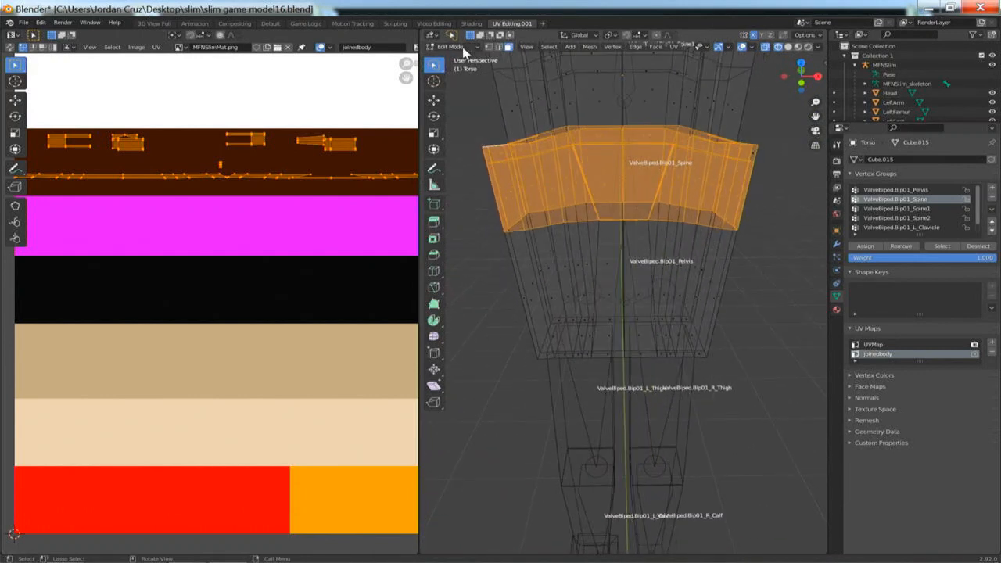
- In Weight Paint mode, apply Set Weight to the selected waist band in the ValveBiped.Bip01_Spine group
left_click(461, 48)
left_click(457, 100)
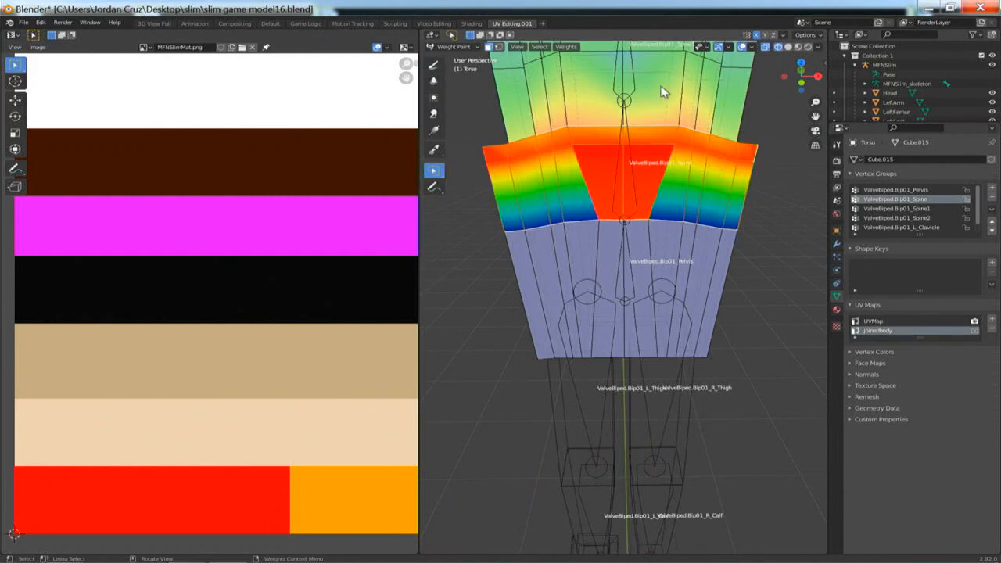
left_click(556, 46)
left_click(587, 193)
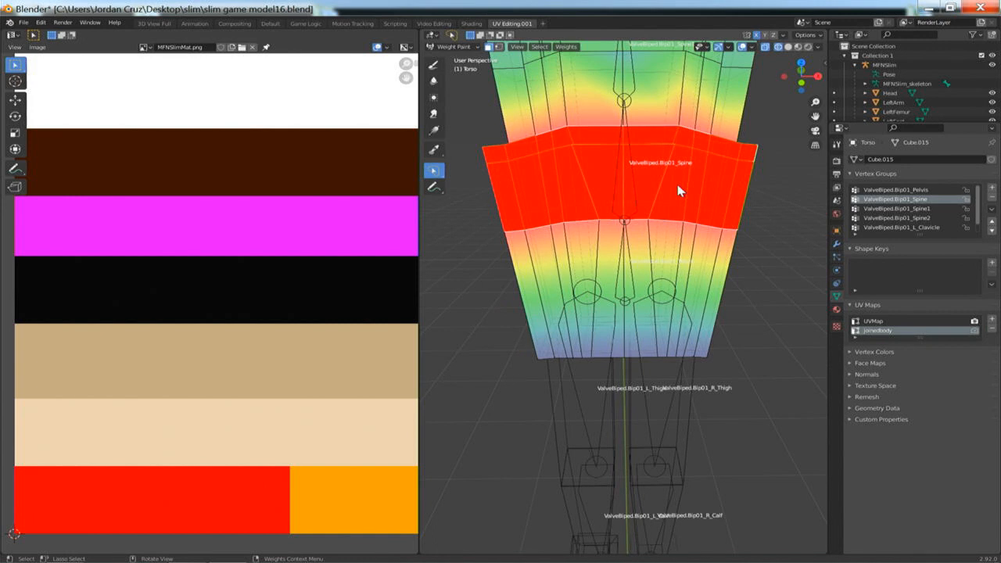
mouse_move(678, 189)
middle_mouse_down()
mouse_move(621, 172)
mouse_move(629, 148)
middle_mouse_up()
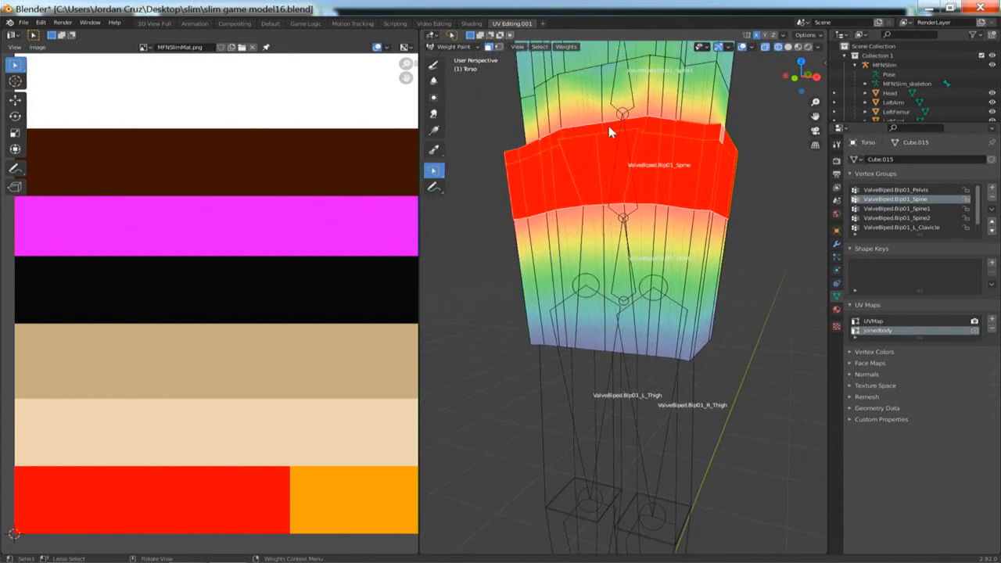
- Try to quantize the spine weights of the selected waist band
left_click(566, 47)
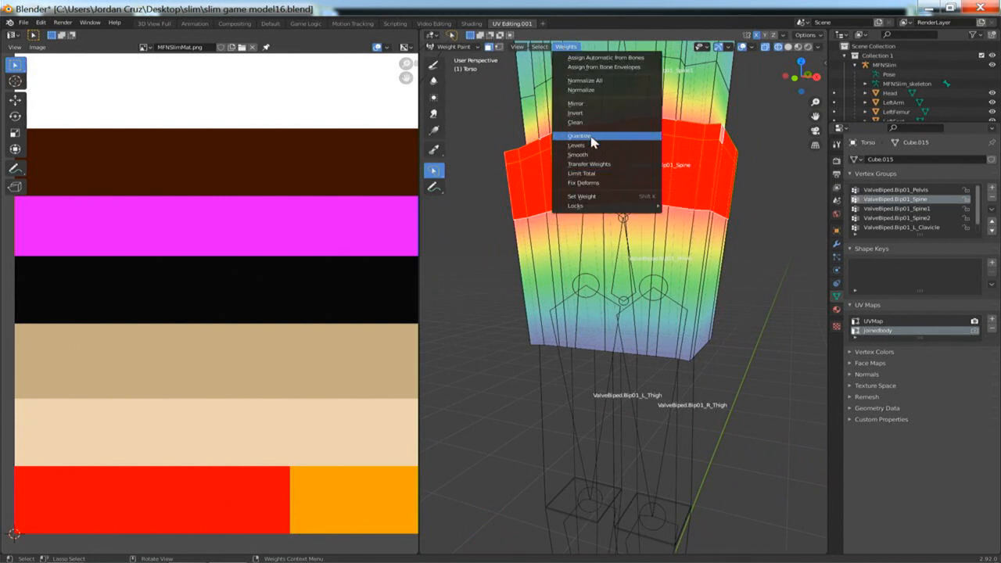
left_click(592, 136)
left_click(562, 43)
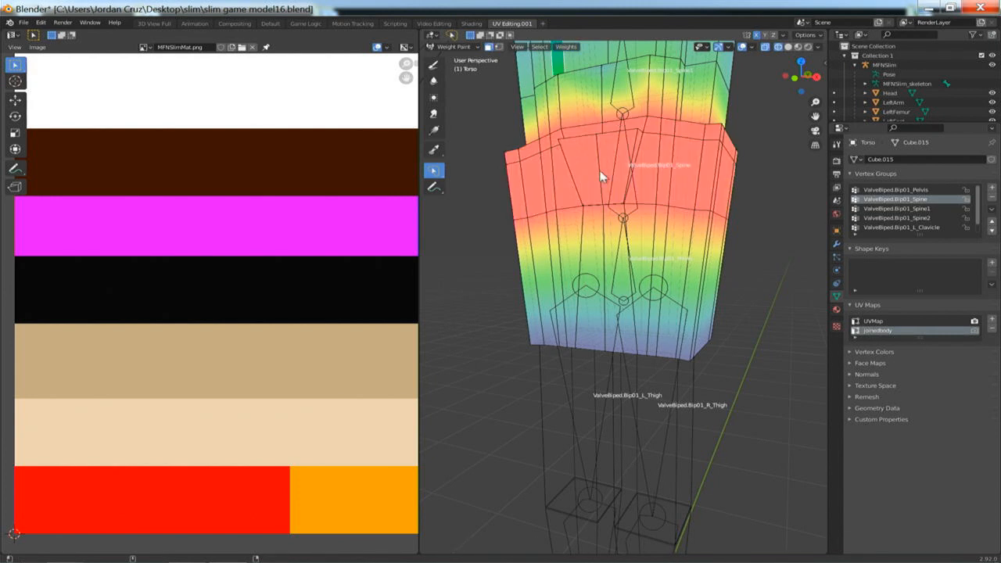
- Undo the last weight changes on the waist band, including the Set Weight operation
key("ctrl+z")
key("ctrl+z")
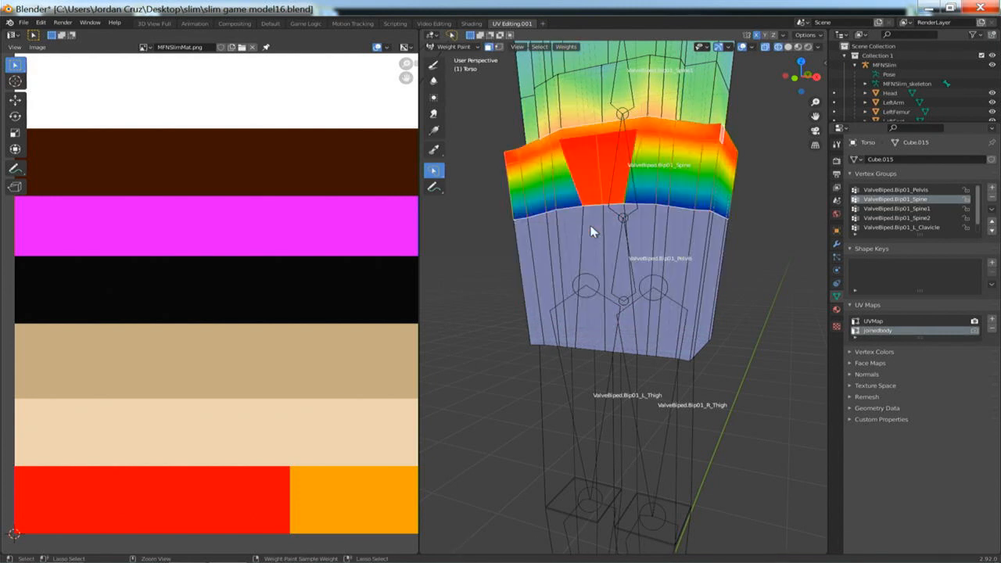
mouse_move(603, 194)
middle_mouse_down()
mouse_move(729, 212)
mouse_move(596, 205)
middle_mouse_up()
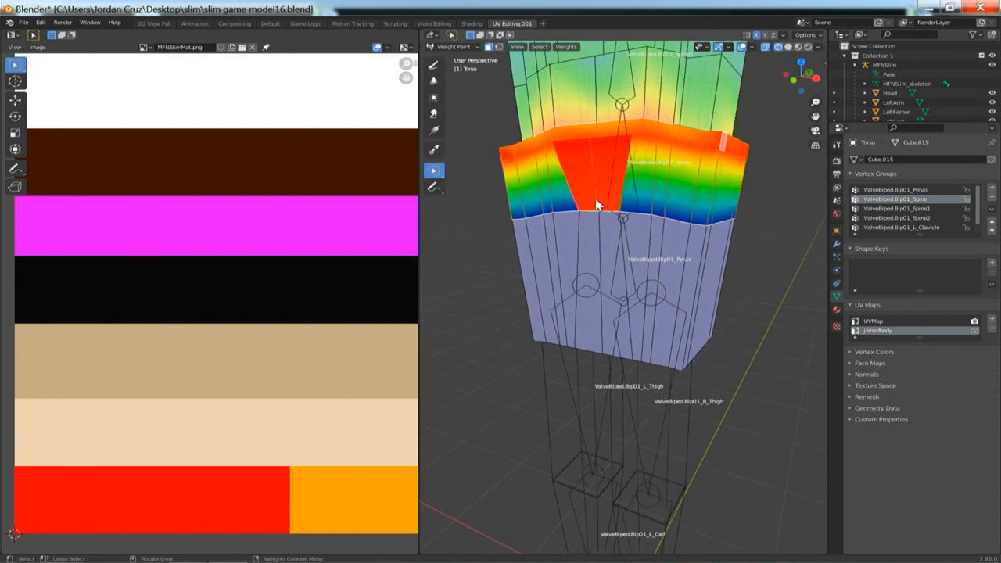
- Return the torso to Object Mode with solid shading and put the skeleton into Pose Mode
left_click(454, 47)
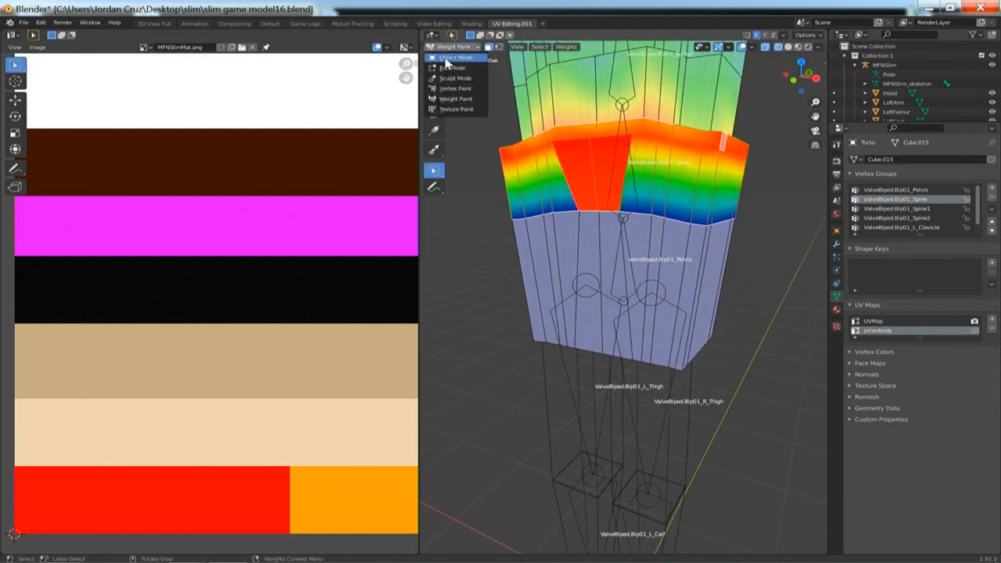
left_click(457, 57)
key("z")
left_click(626, 183)
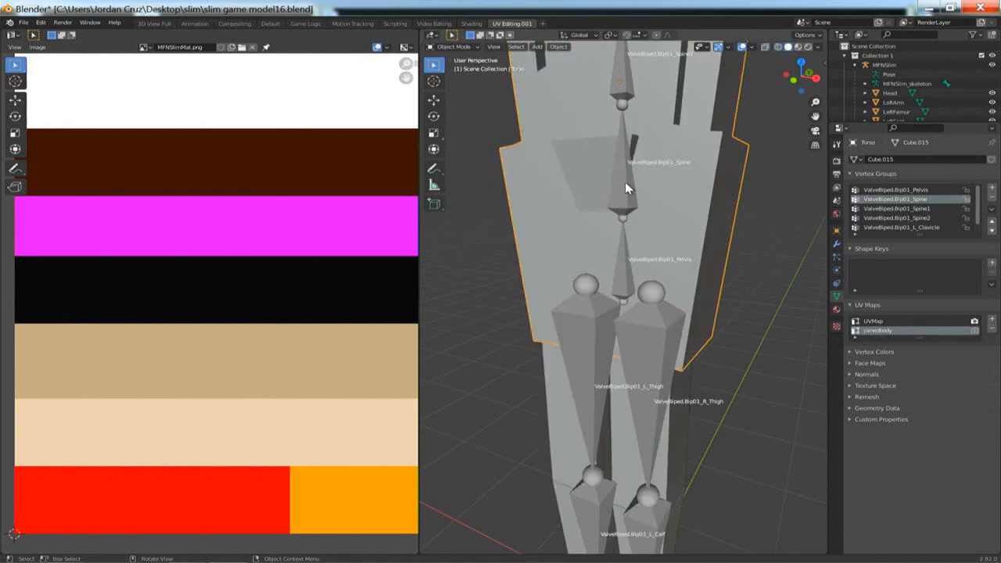
left_click(623, 180)
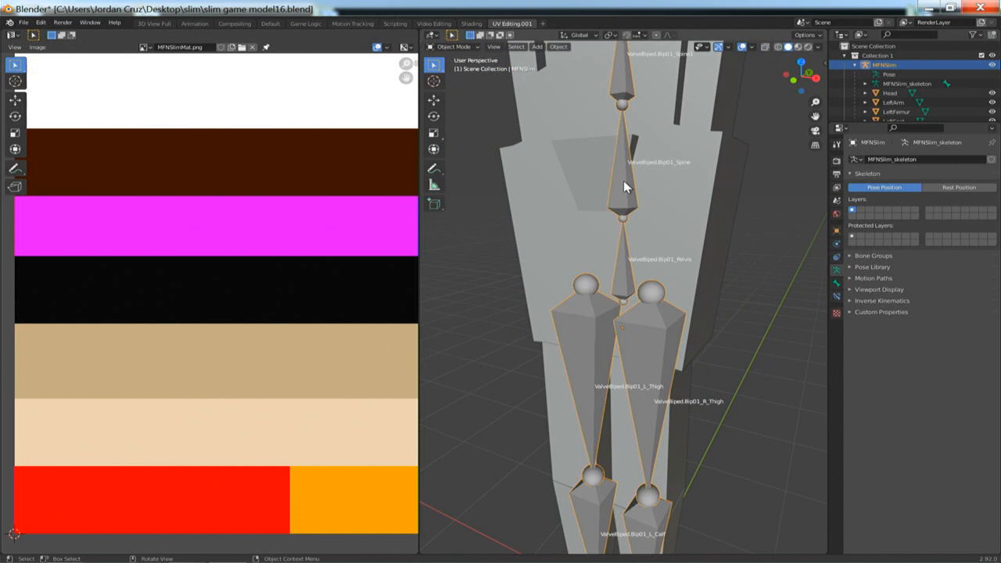
key("ctrl+Tab")
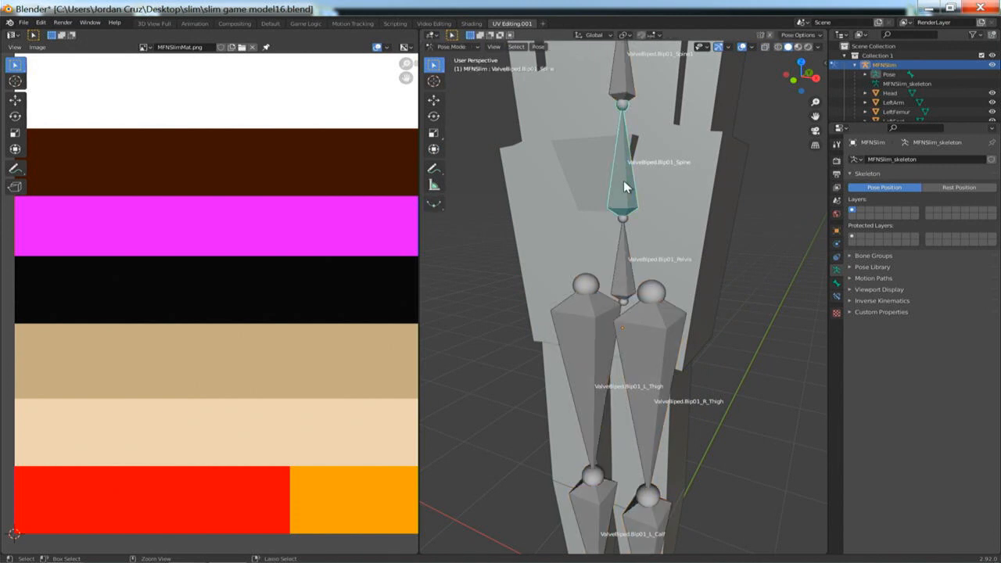
- Test the waist deformation by rotating the ValveBiped.Bip01_Spine bone about the X axis, and cancel the rotation
key("r")
key("y")
key("y")
key("y")
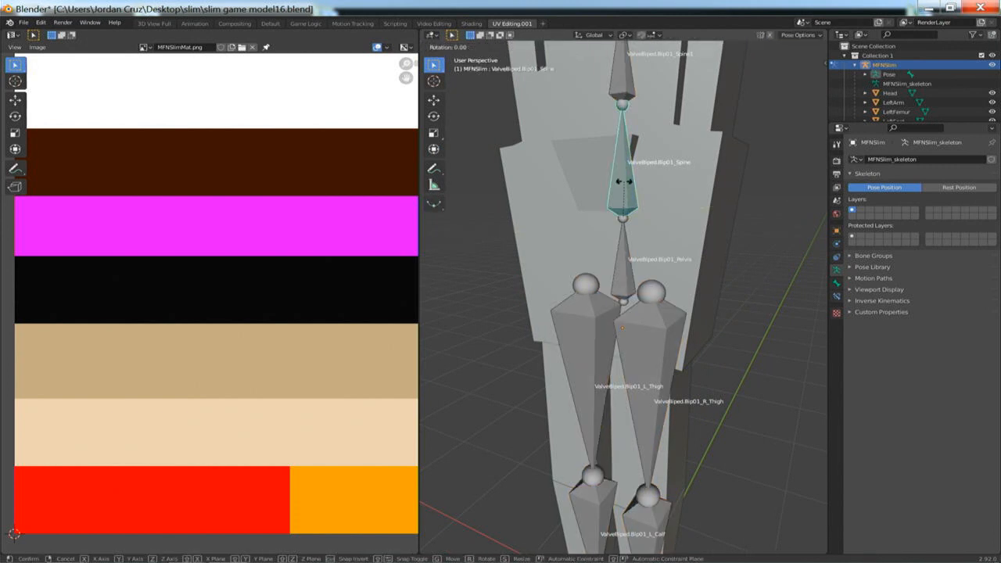
key("x")
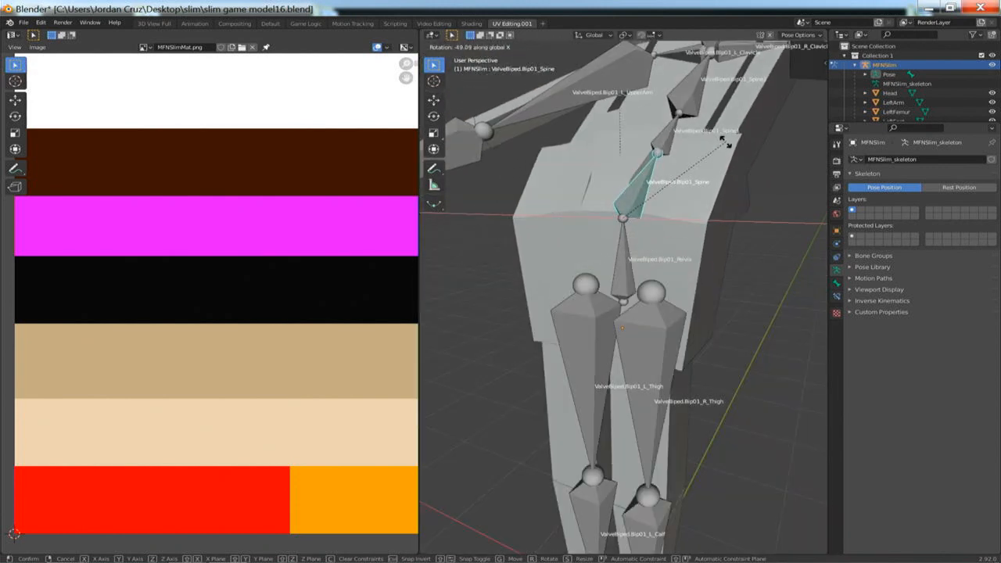
key("Escape")
- Leave Pose Mode and open the torso mesh in Edit Mode with wireframe shading
left_click(623, 273)
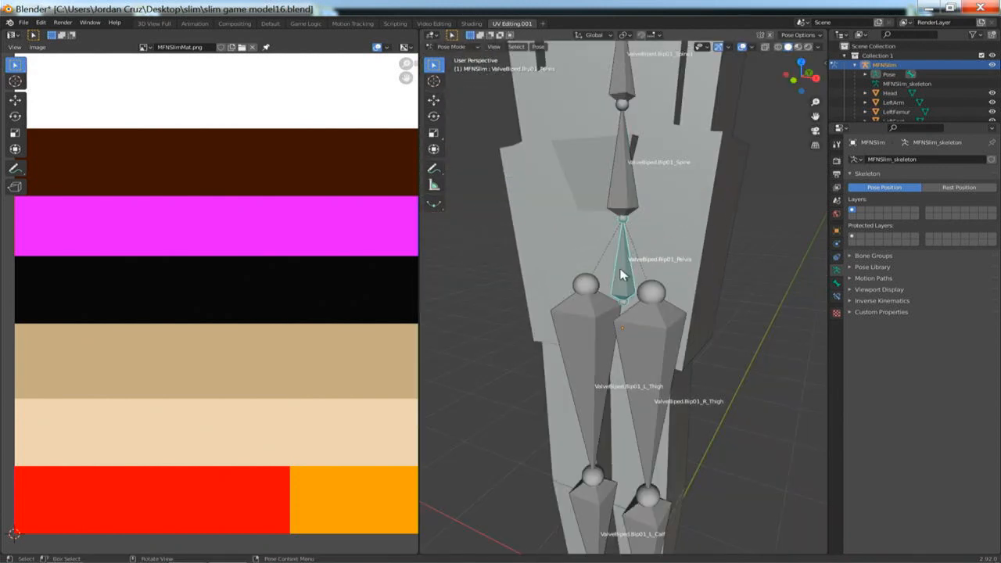
key("alt+a")
left_click(457, 47)
key("ctrl+Tab")
left_click(526, 230)
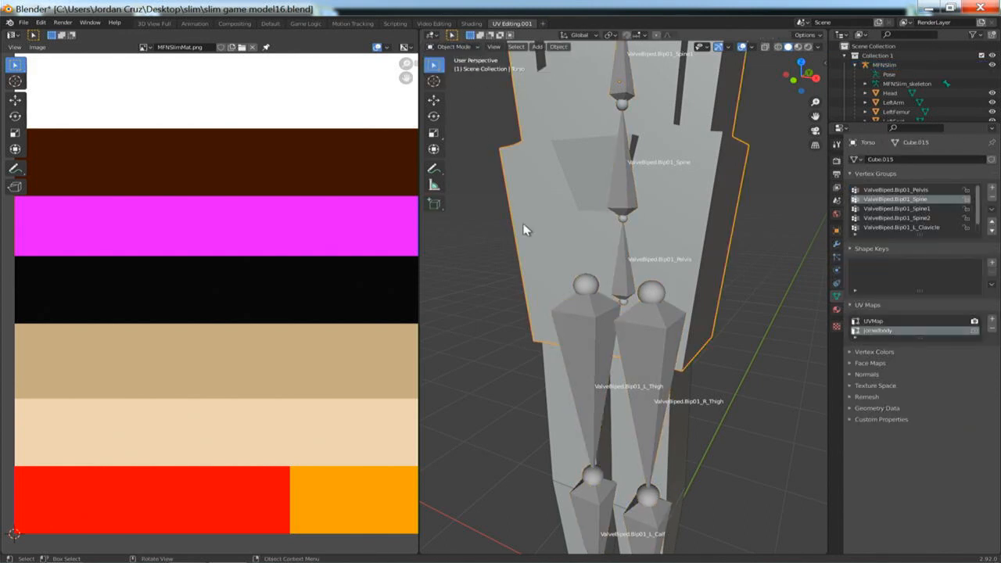
key("Tab")
key("alt+z")
key("z")
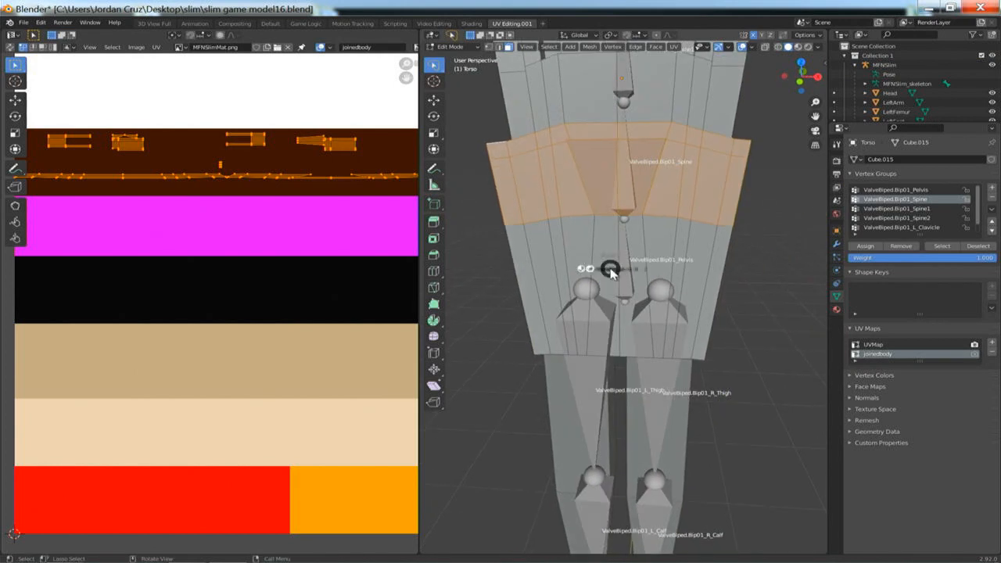
left_click(552, 266)
- Select all faces of the torso's lower section below the waist band, front and back
middle_click_drag(581, 251, 585, 194, "shift")
key("a")
key("a")
mouse_move(525, 201)
middle_mouse_down()
mouse_move(532, 190)
mouse_move(511, 199)
middle_mouse_up()
mouse_move(767, 263)
left_mouse_down()
mouse_move(563, 324)
mouse_move(501, 324)
mouse_move(498, 297)
left_mouse_up()
middle_click_drag(681, 206, 643, 211)
key("alt+a")
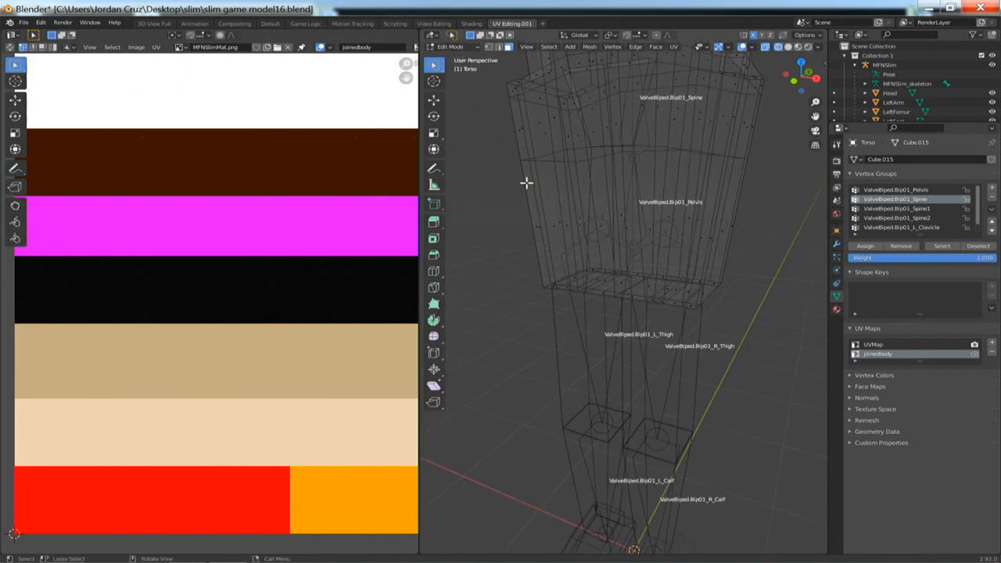
key("ctrl+z")
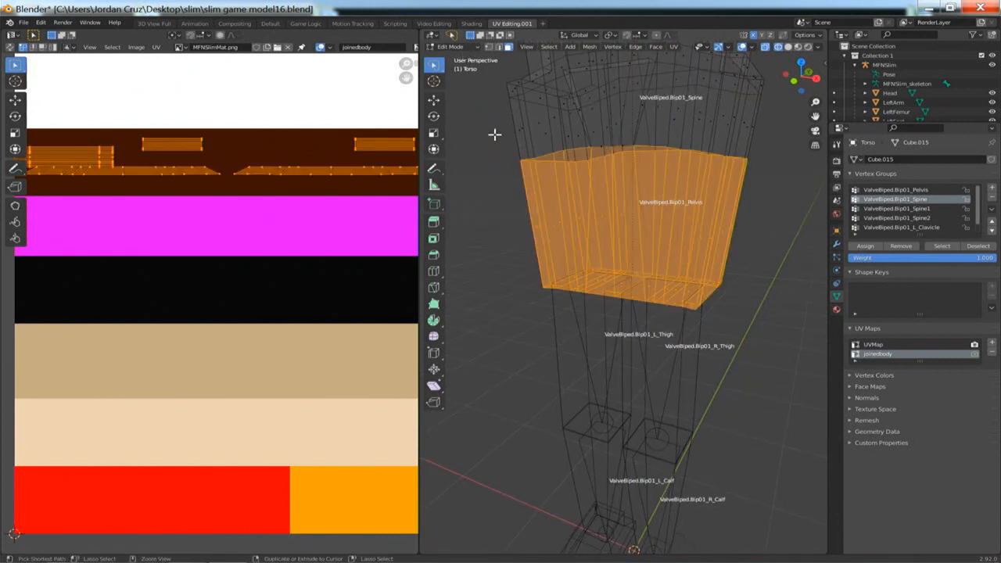
- In Weight Paint mode, apply Set Weight to the selected lower torso in the ValveBiped.Bip01_Pelvis group
left_click(449, 46)
left_click(455, 98)
mouse_move(595, 235)
middle_mouse_down()
mouse_move(620, 237)
mouse_move(580, 104)
middle_mouse_up()
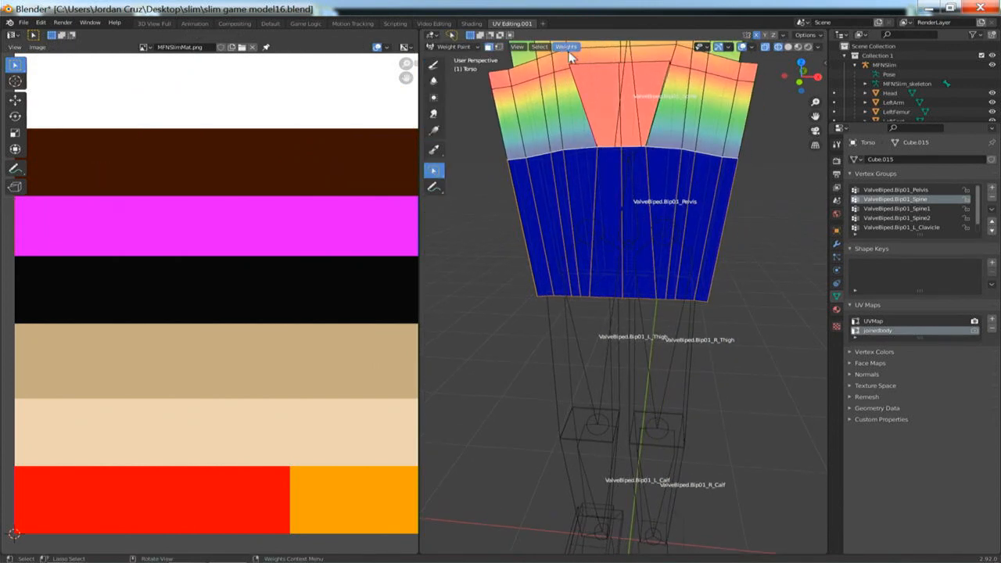
left_click(906, 190)
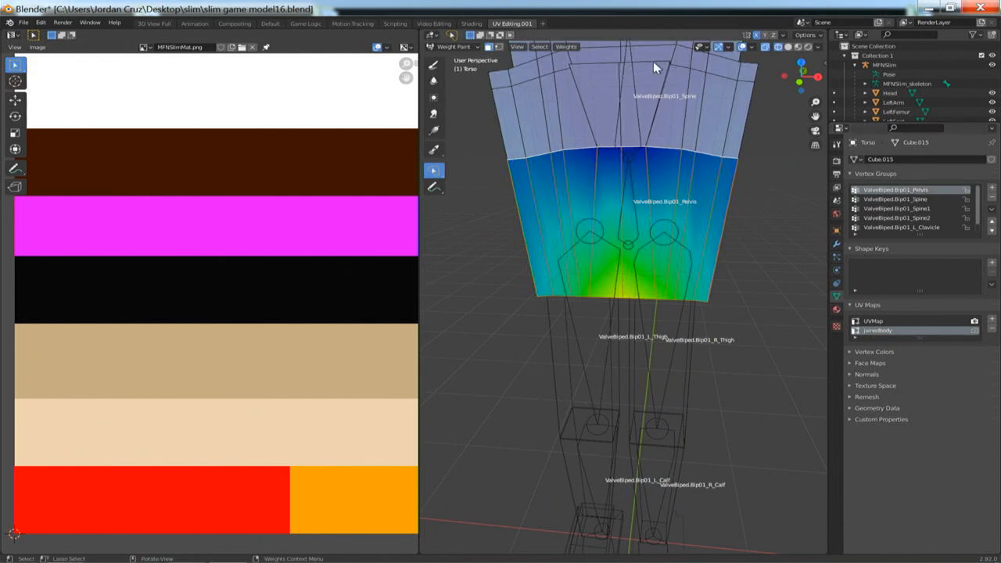
left_click(563, 47)
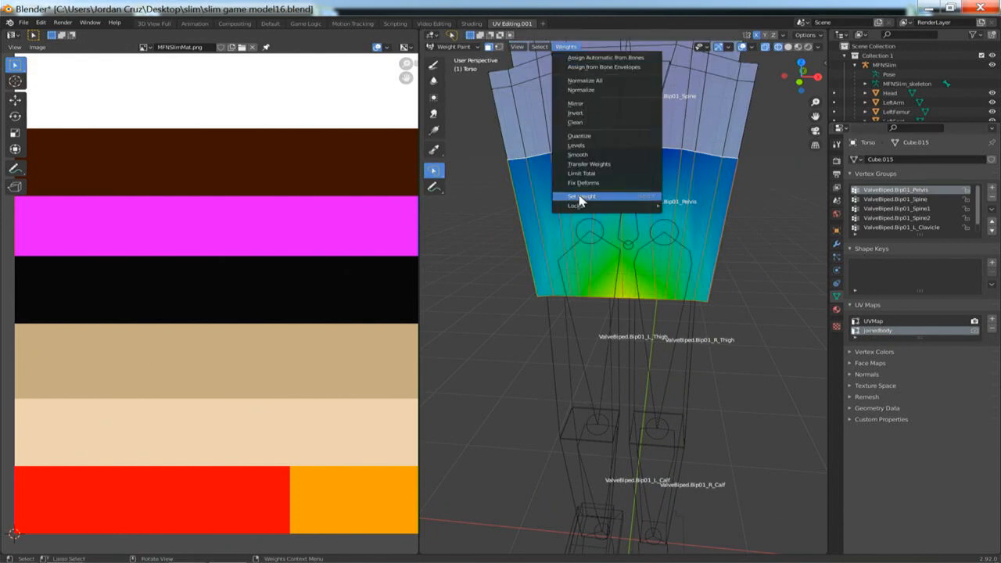
left_click(581, 197)
- Smooth the pelvis weights of the selected lower torso twice
left_click(561, 47)
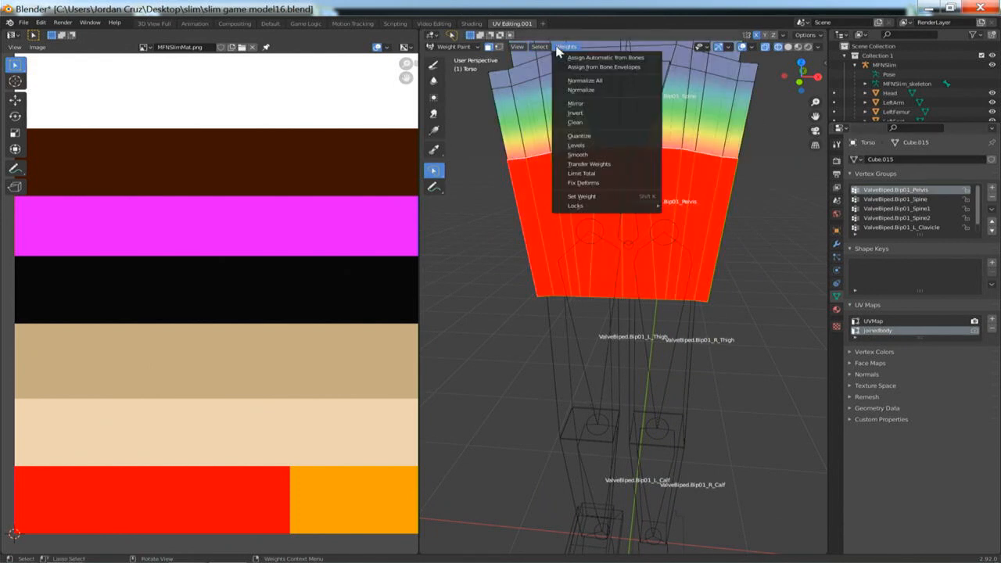
left_click(580, 155)
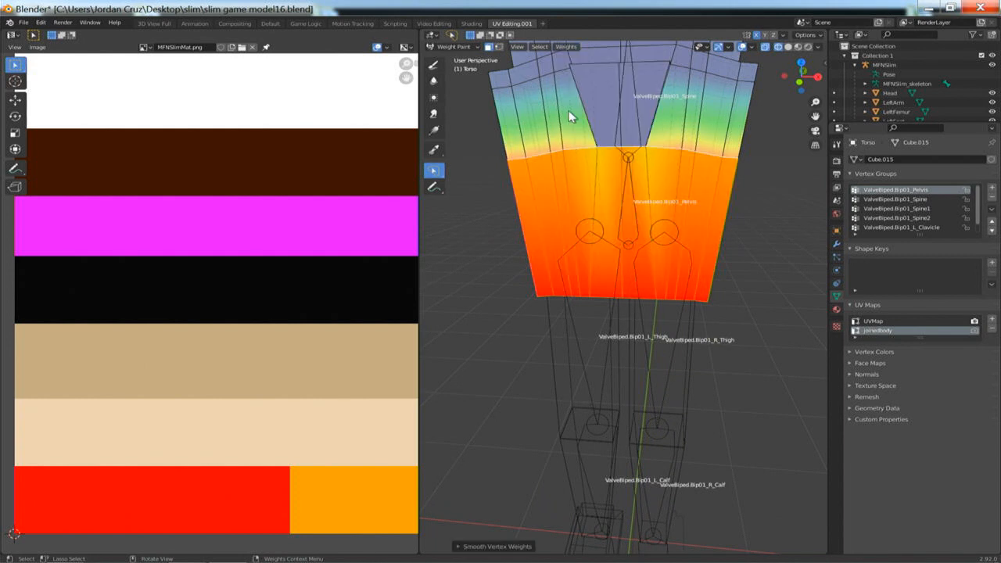
left_click(567, 47)
left_click(576, 156)
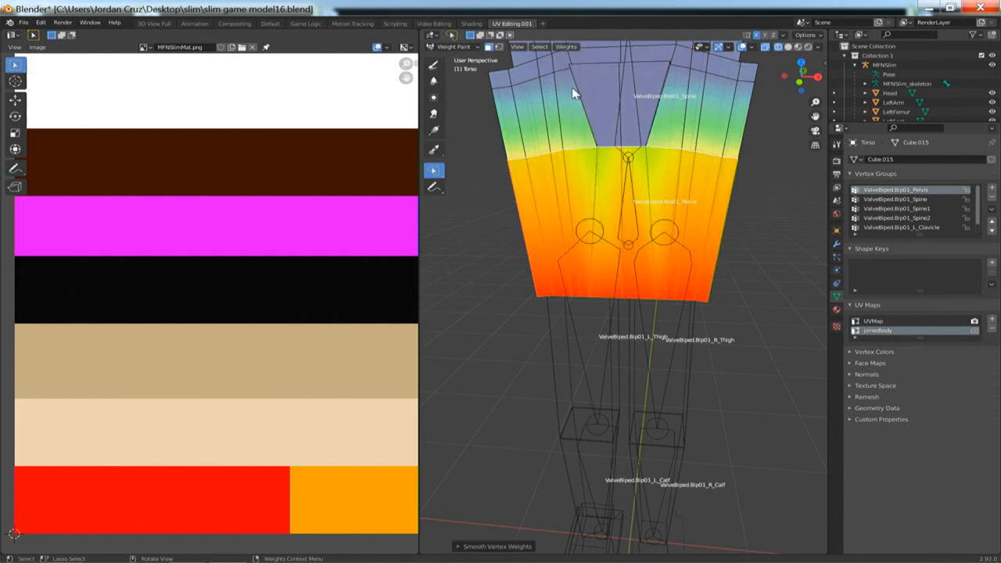
- Return the torso to Object Mode with solid shading, and put the skeleton into Pose Mode
left_click(457, 47)
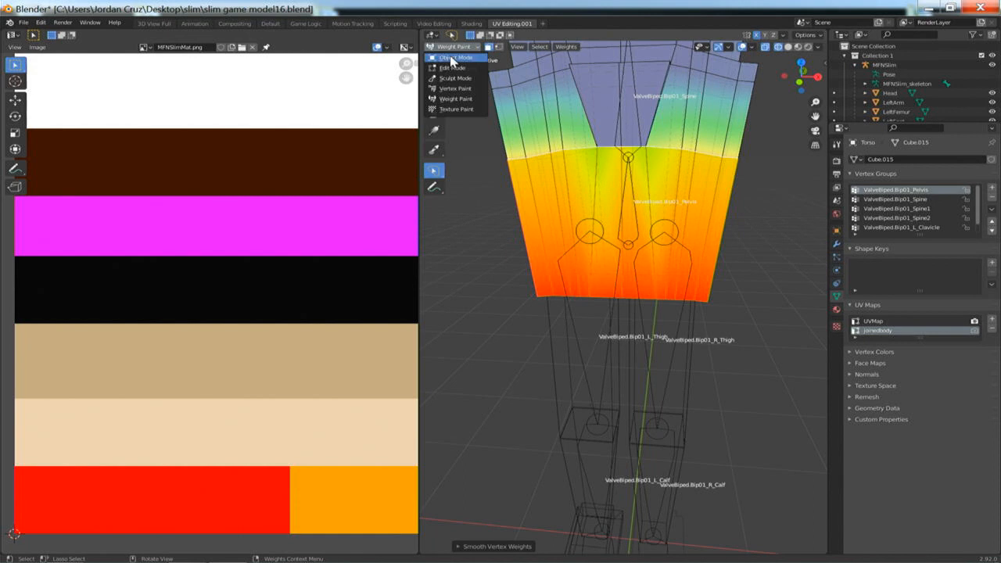
left_click(453, 58)
key("z")
left_click(662, 202)
left_click(628, 209)
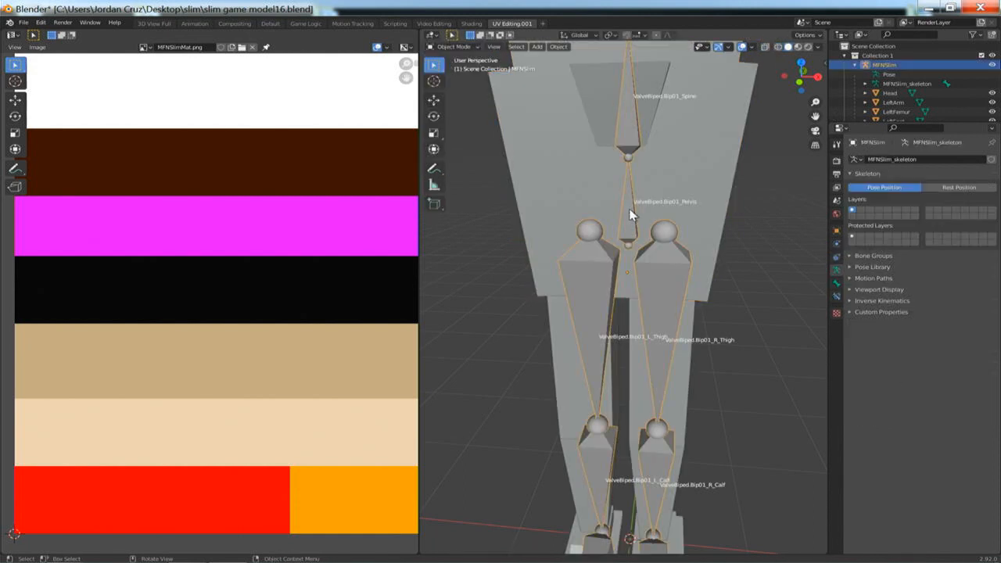
key("ctrl+Tab")
- Inspect the smoothed waist from the side by test-rotating the spine bone about the X axis, and cancel the rotation
key("r")
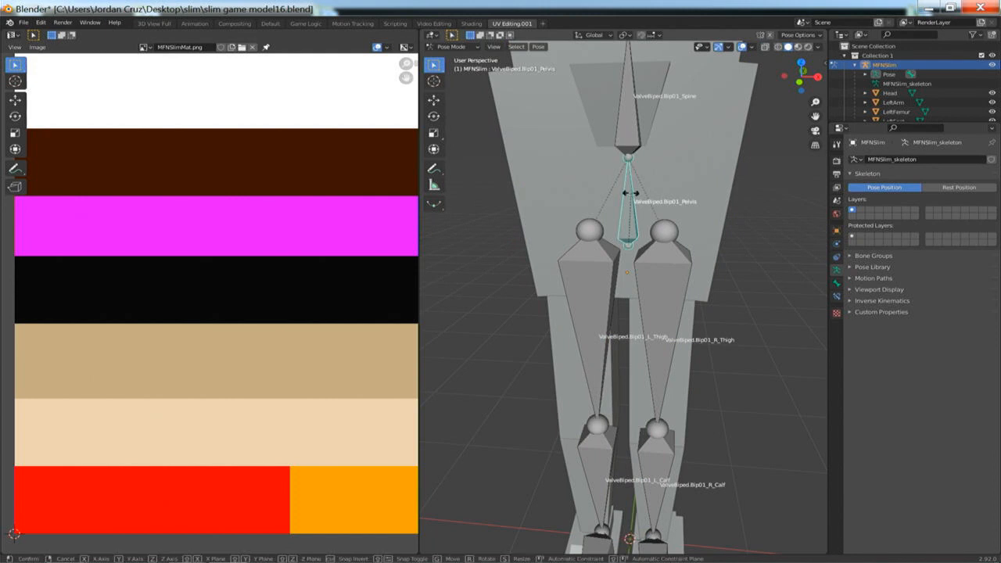
right_click(641, 185)
middle_click_drag(682, 180, 619, 181)
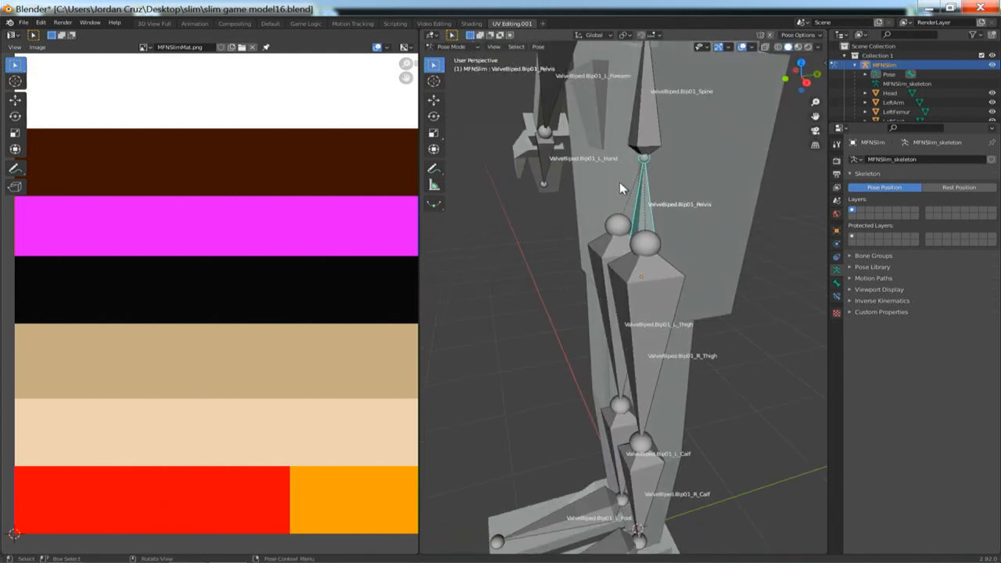
left_click(649, 123)
key("r")
key("x")
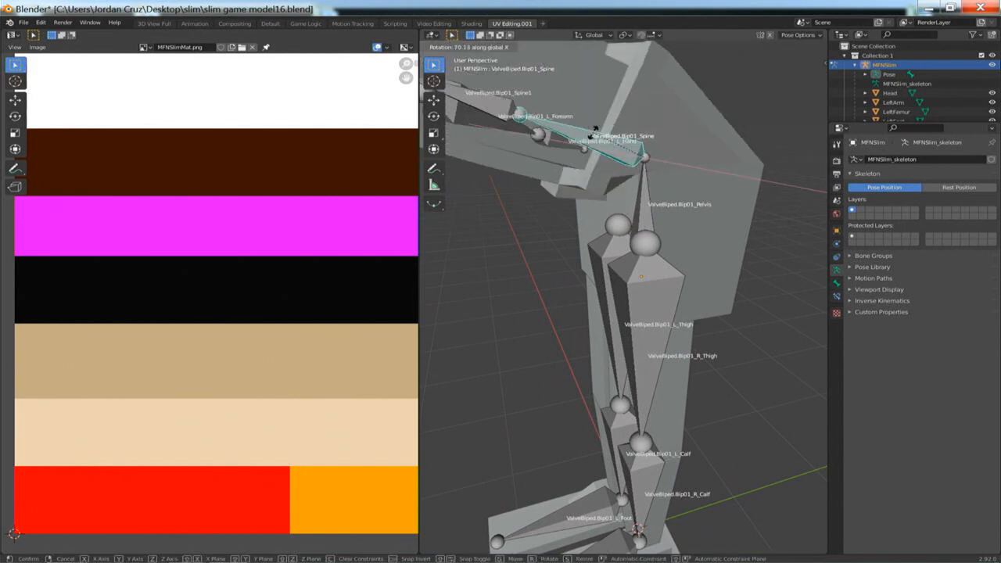
right_click(668, 98)
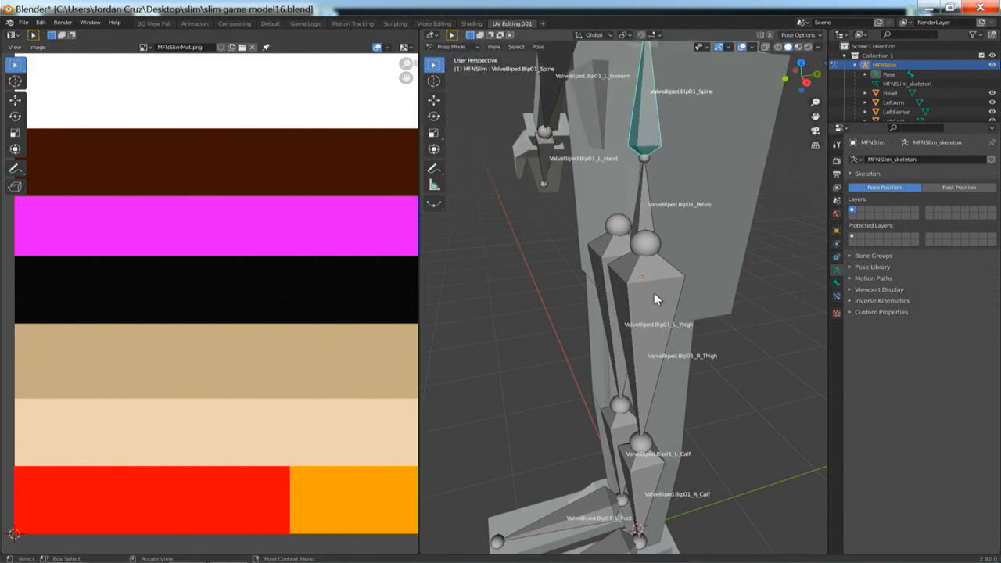
- Test the right and left thigh bones by rotating each about the X axis, cancelling both rotations
left_click(655, 299)
key("r")
key("x")
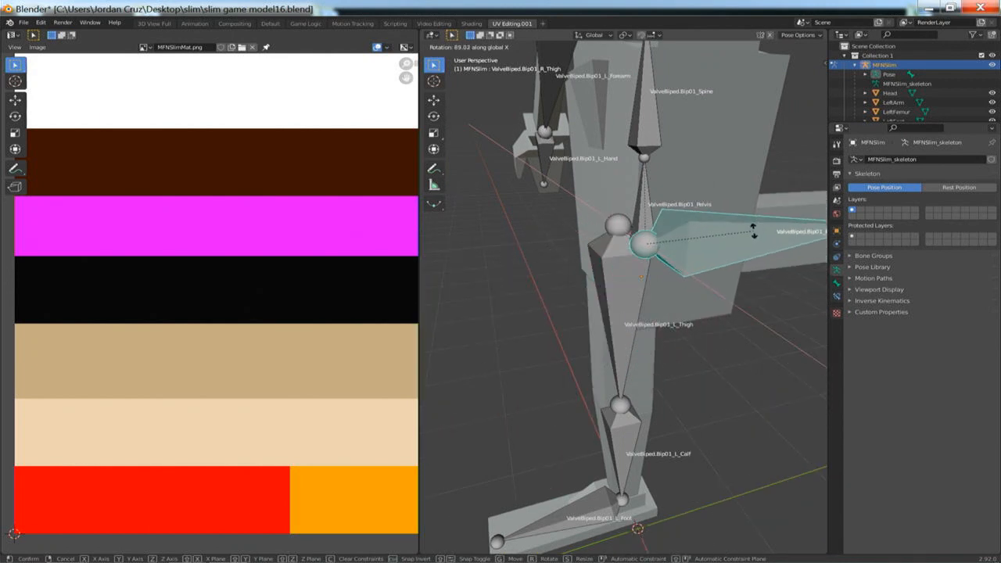
right_click(750, 233)
left_click(622, 237)
key("r")
key("x")
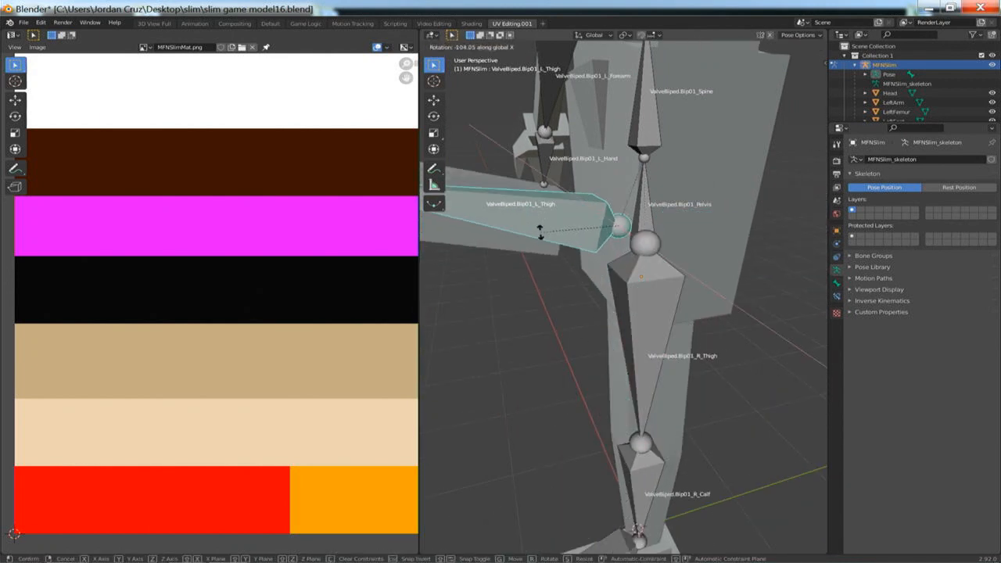
right_click(697, 212)
- Check the torso in a wider front view with a test rotation of the ValveBiped.Bip01_Spine bone about X, cancelling it
middle_click_drag(697, 211, 715, 245)
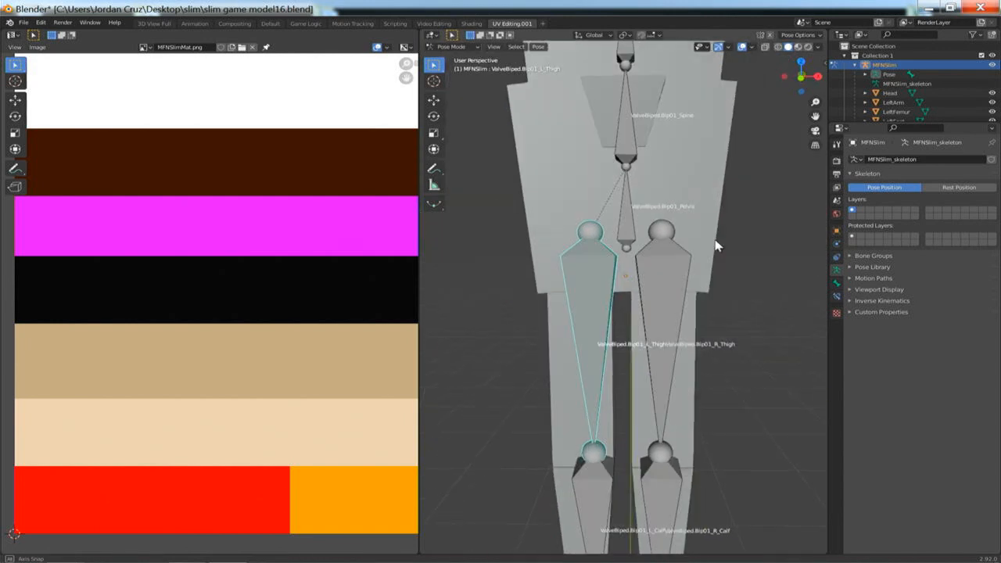
scroll(714, 239, "up", 2)
scroll(714, 239, "down", 6)
middle_click_drag(683, 277, 600, 233)
scroll(700, 306, "up", 2)
scroll(700, 307, "down", 4)
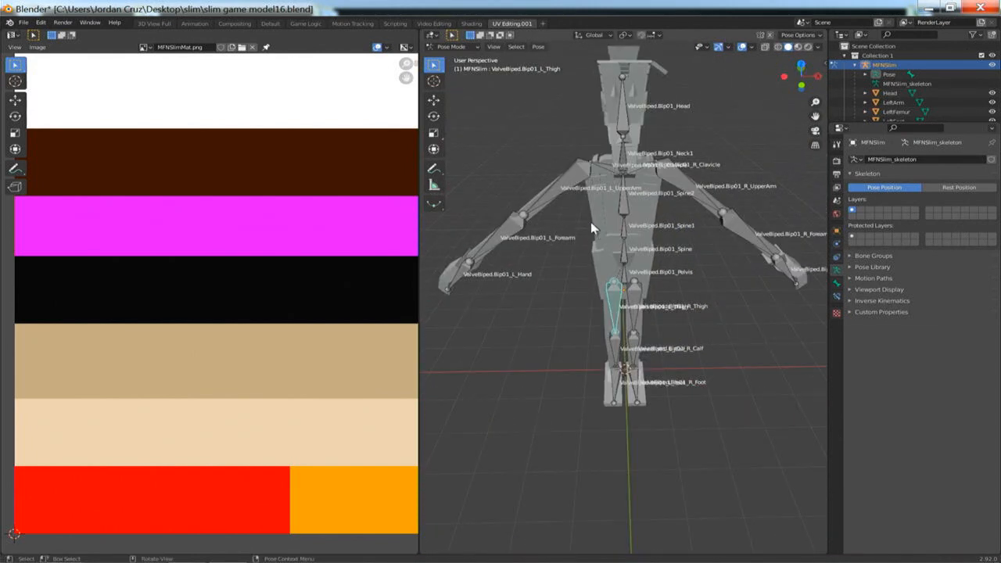
scroll(588, 225, "up", 2)
left_click(626, 237)
key("r")
key("x")
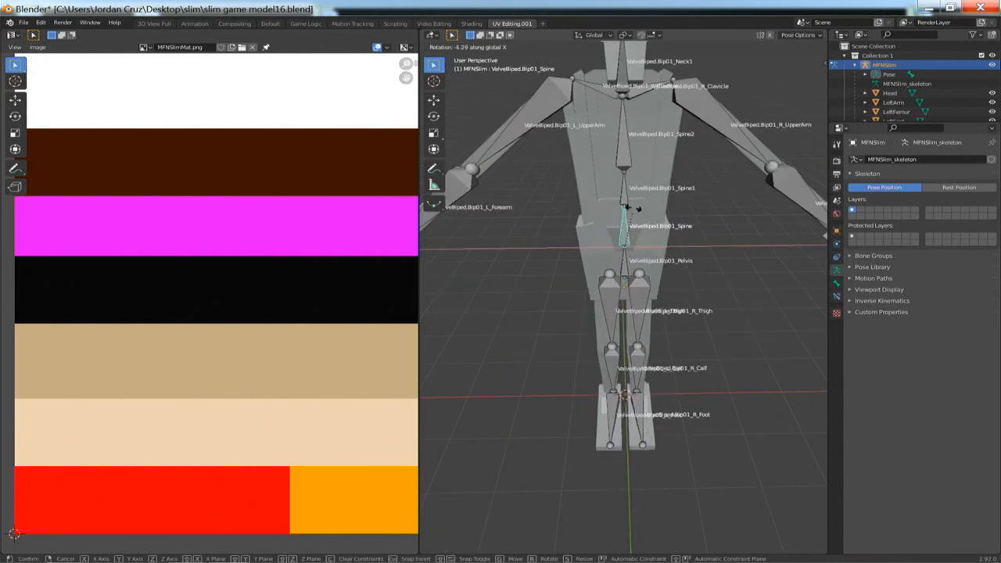
right_click(635, 147)
- Test the Spine1 and Spine2 bones by rotating each about the X axis, cancelling both rotations
left_click(626, 190)
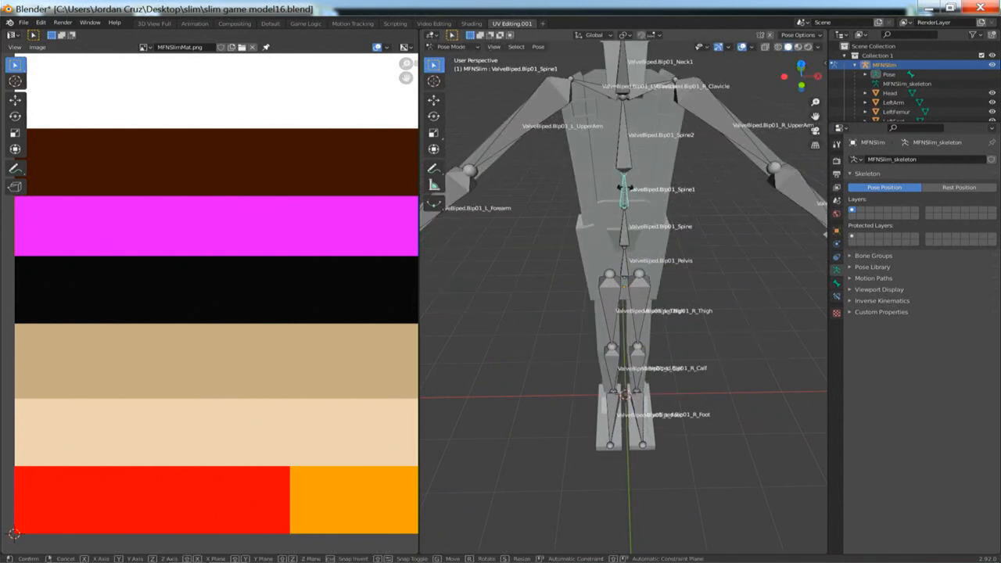
key("r")
key("x")
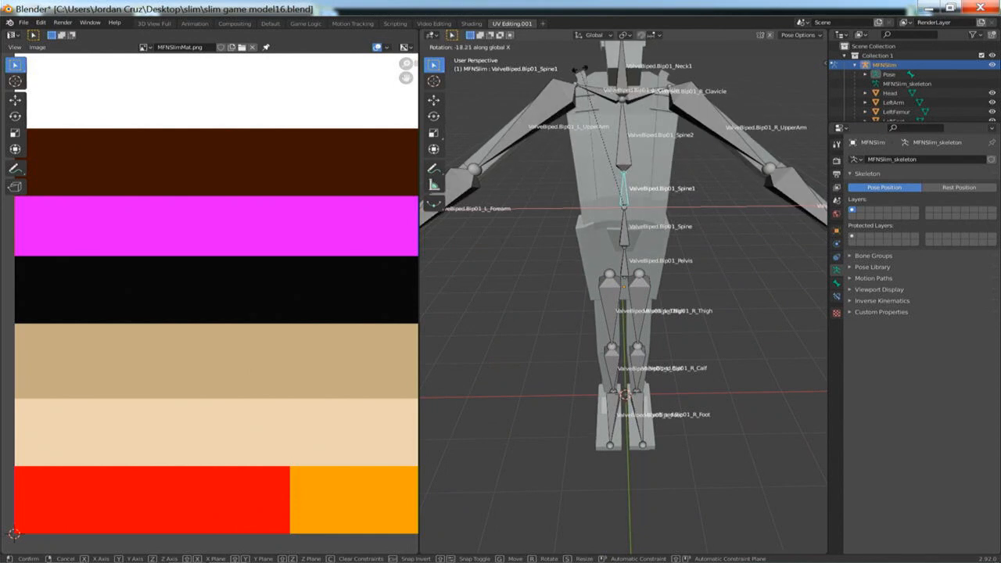
right_click(647, 138)
left_click(619, 156)
key("r")
key("x")
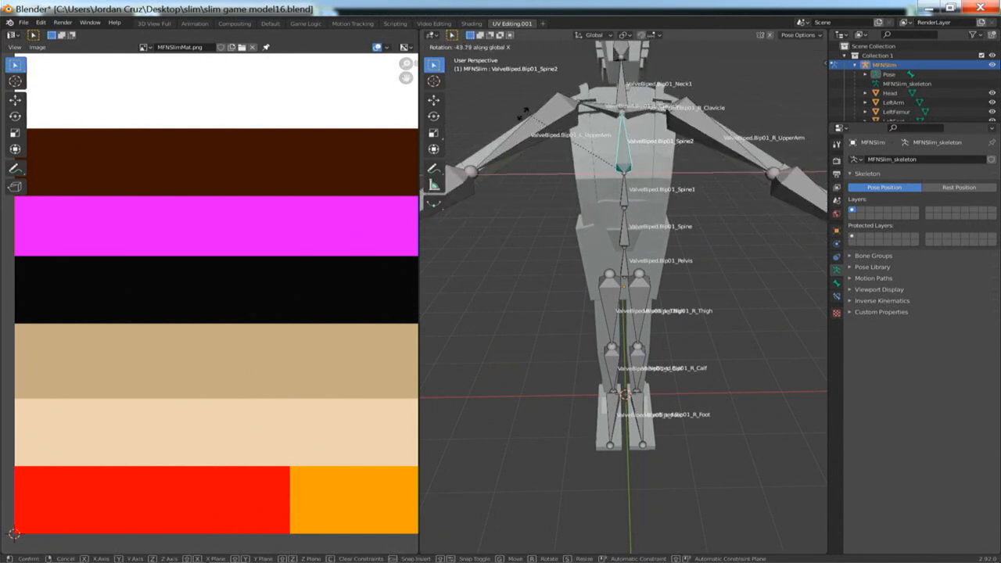
right_click(526, 112)
- Test the right clavicle with a trackball rotation and the left clavicle with a free rotation, keeping neither pose
middle_click_drag(526, 113, 581, 178)
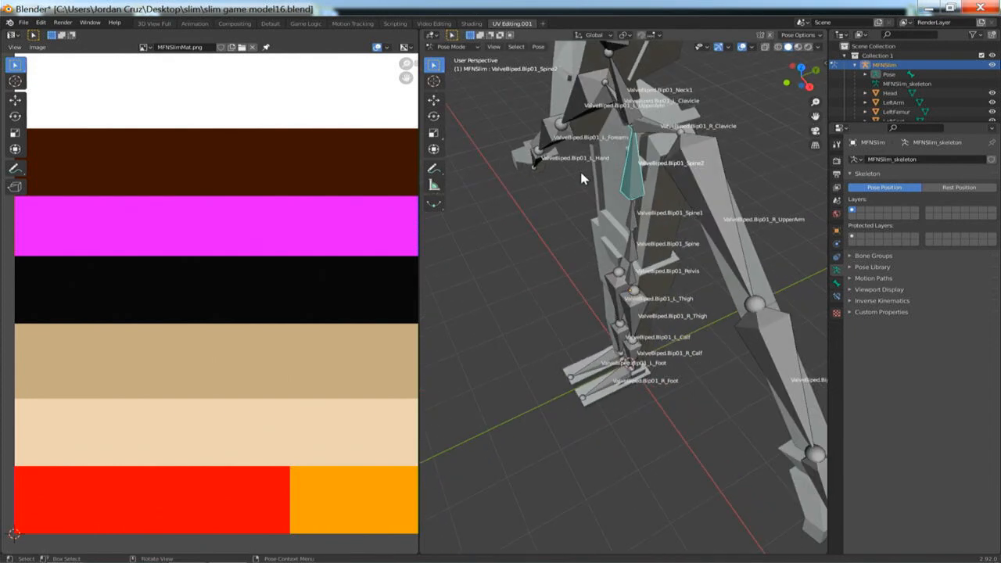
left_click(656, 130)
key("r")
key("r")
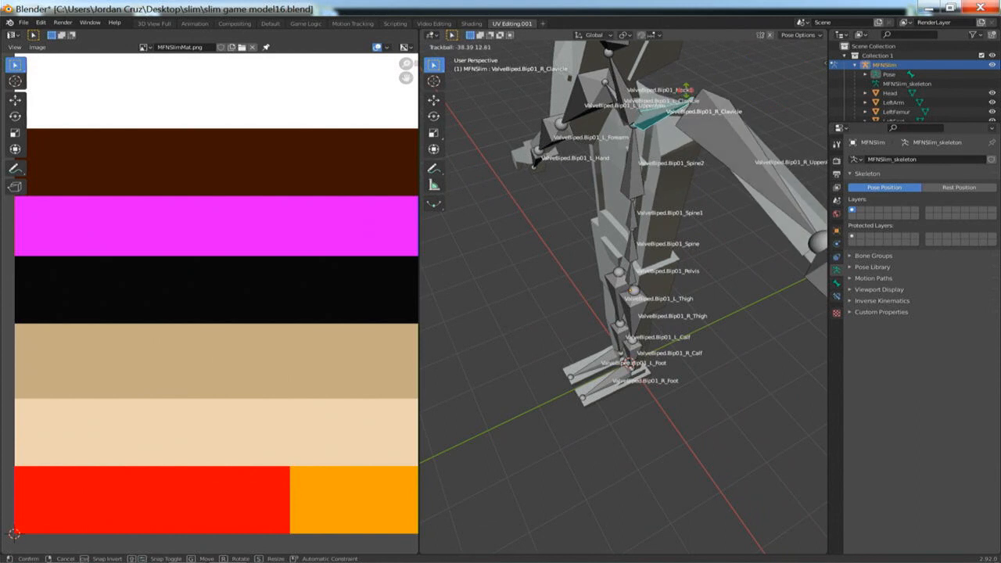
left_click(655, 178)
middle_click_drag(656, 178, 675, 172)
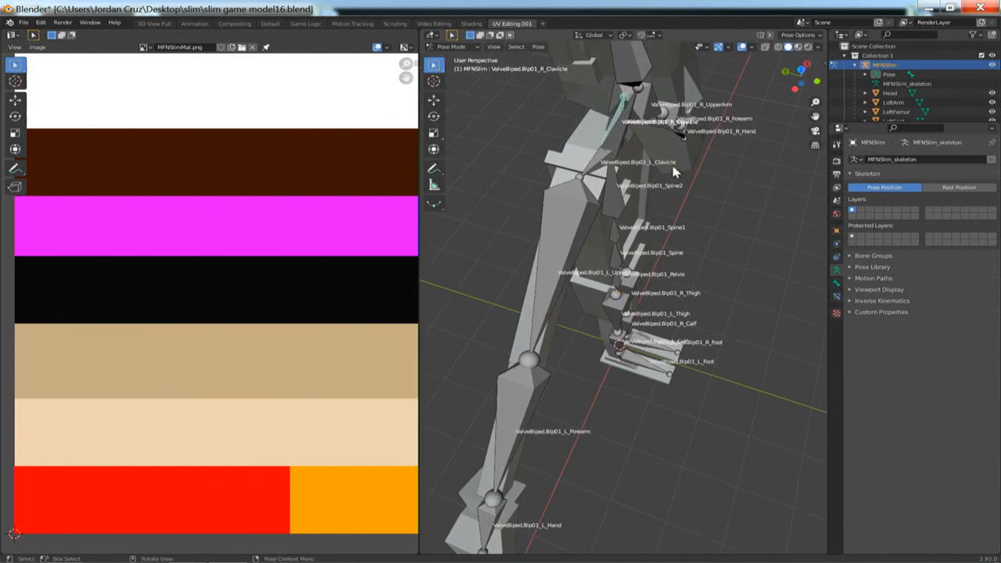
left_click(592, 176)
left_click(598, 165)
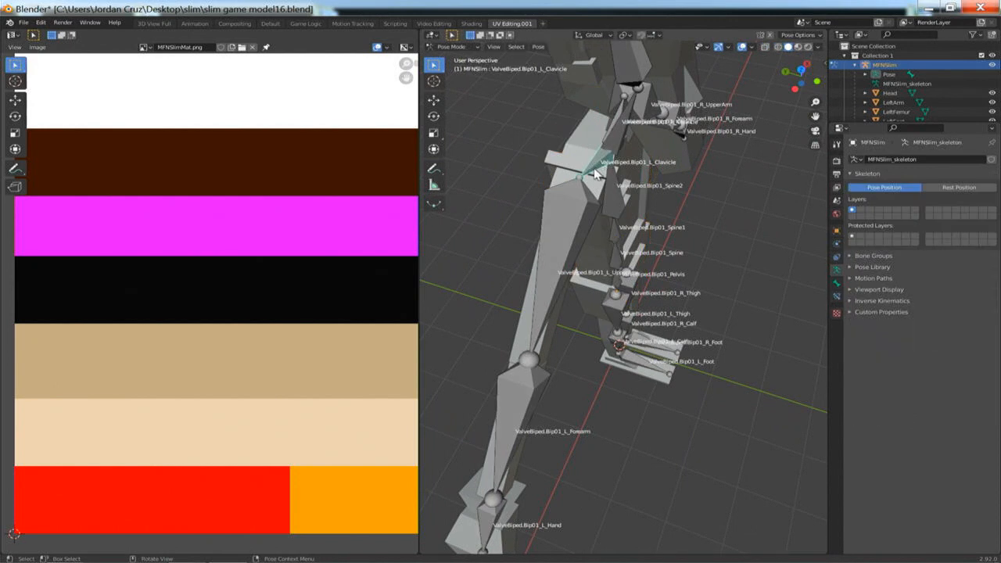
key("r")
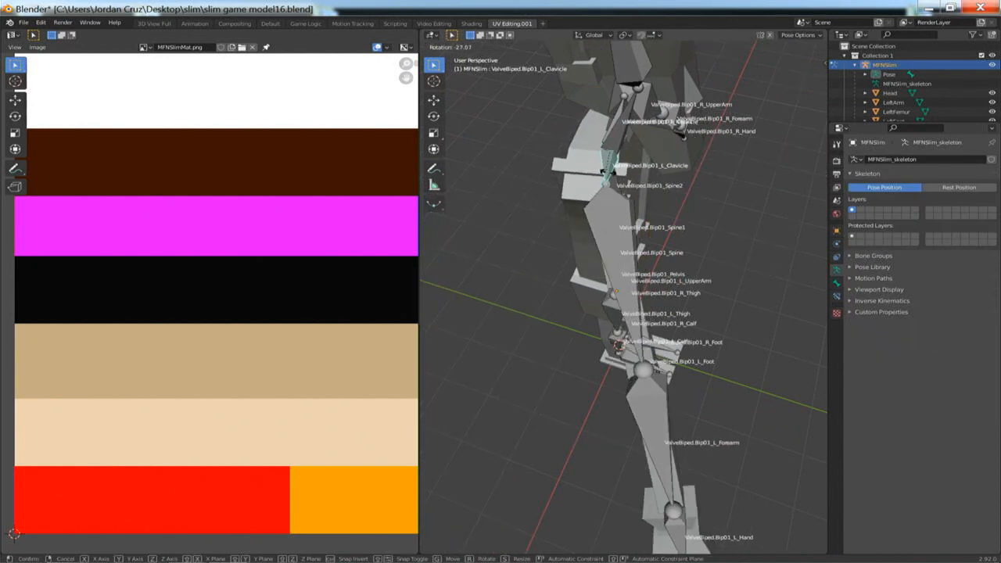
right_click(603, 193)
- Test the ValveBiped.Bip01_Neck1 bone with a trackball rotation, and cancel it
middle_click_drag(603, 193, 621, 98)
left_click(621, 98)
key("r")
key("r")
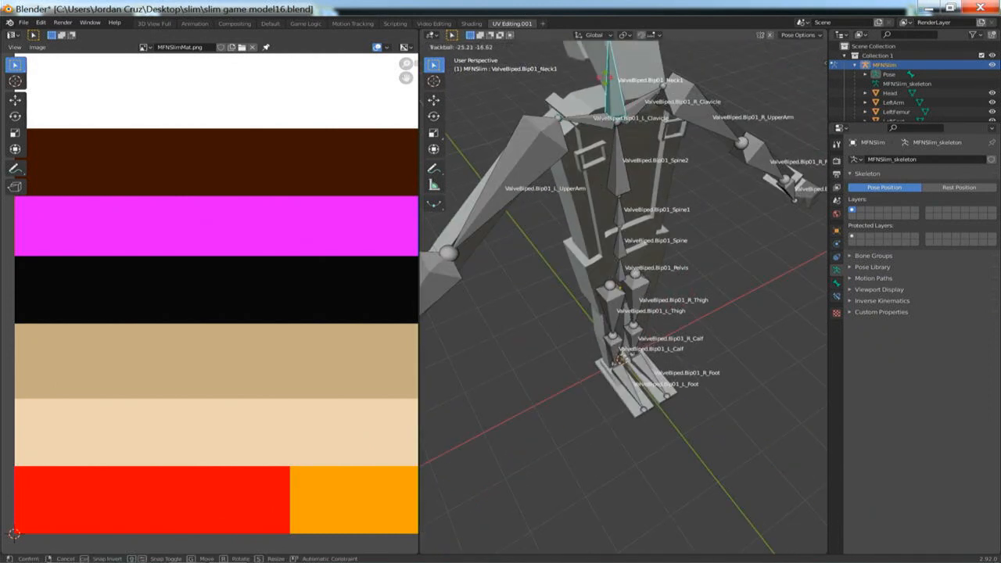
right_click(631, 100)
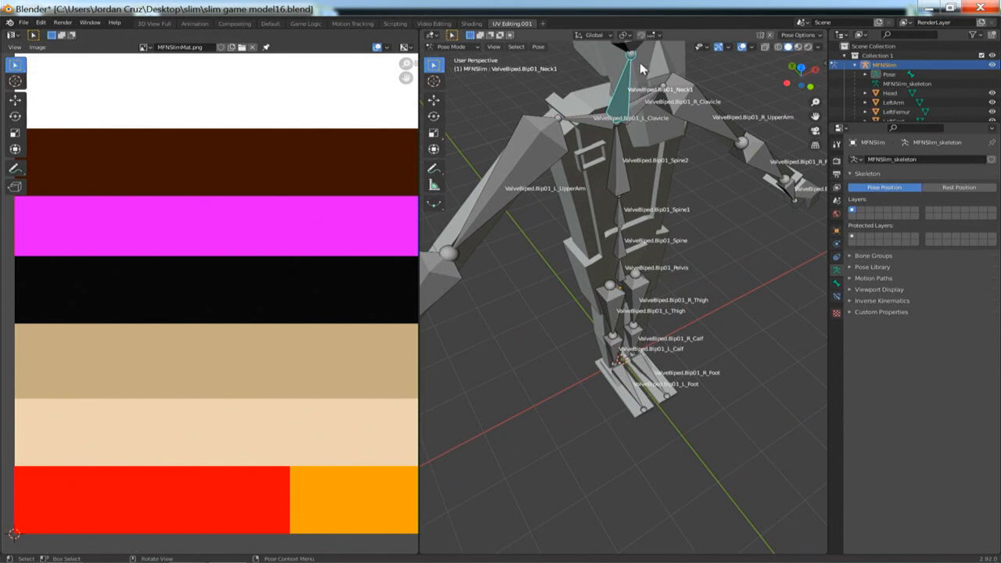
- Test the ValveBiped.Bip01_Head bone with a rotation in side view, and cancel it
middle_click_drag(648, 114, 678, 129)
left_click(674, 180)
scroll(678, 127, "down", 3)
middle_click_drag(643, 139, 646, 131)
key("r")
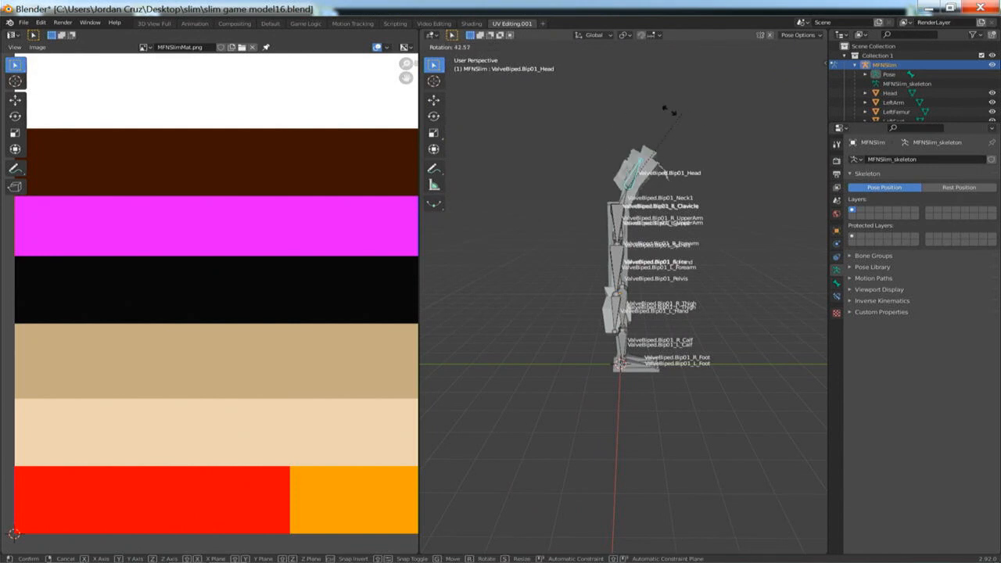
right_click(666, 182)
middle_click_drag(666, 186, 620, 265)
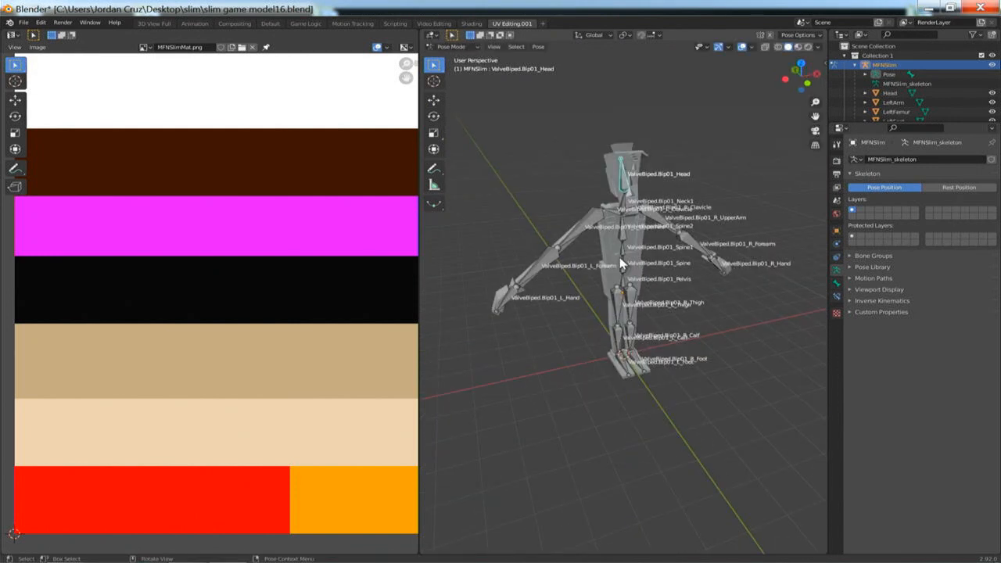
- Save the file as an incremented version named slim game model17.blend
key("ctrl+shift+s")
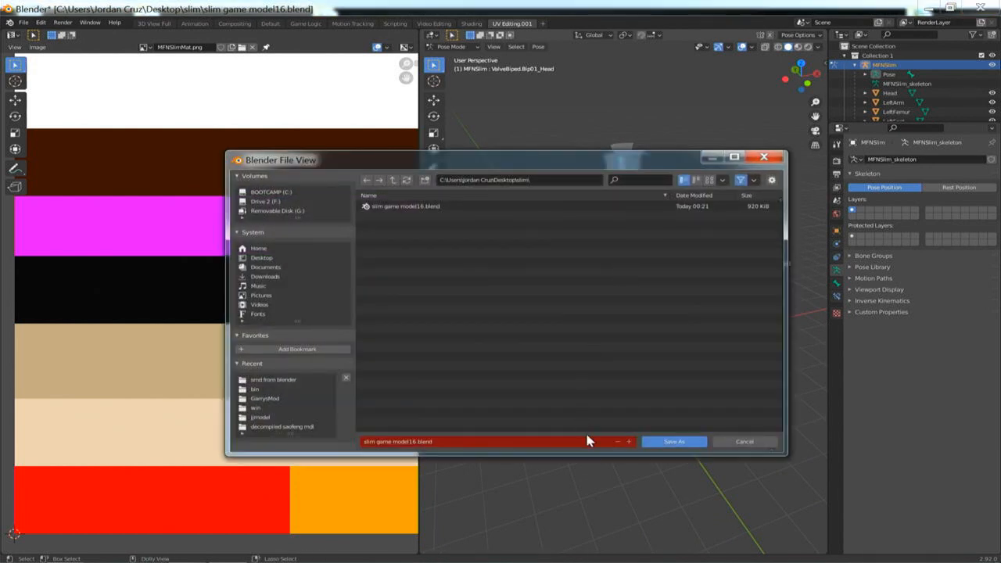
left_click(630, 444)
left_click(699, 443)
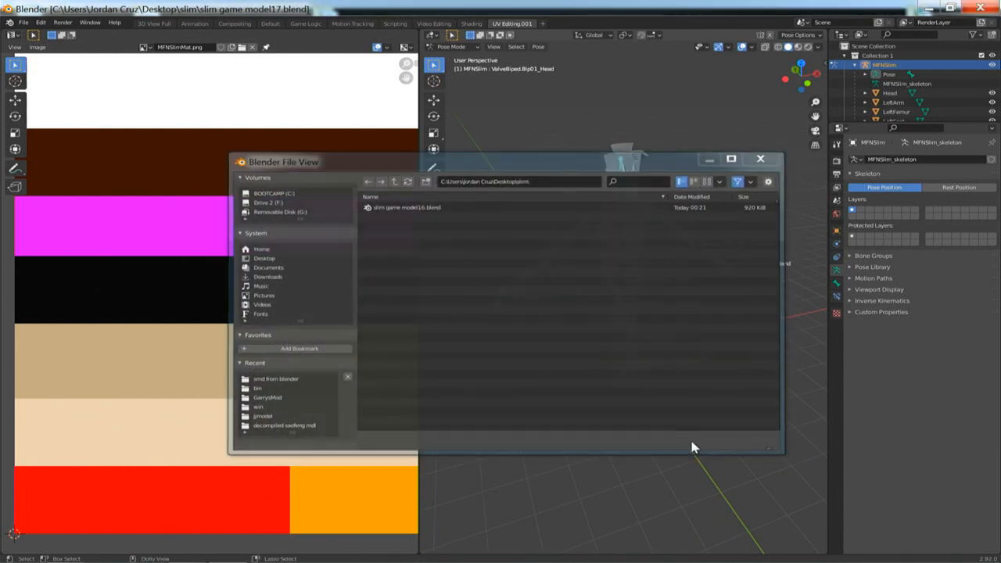
- Show the character in Material Preview shading, check its colours from the front, and save the file
middle_click_drag(594, 266, 635, 299)
scroll(635, 299, "down", 3)
scroll(635, 298, "up", 5)
scroll(634, 298, "up", 2)
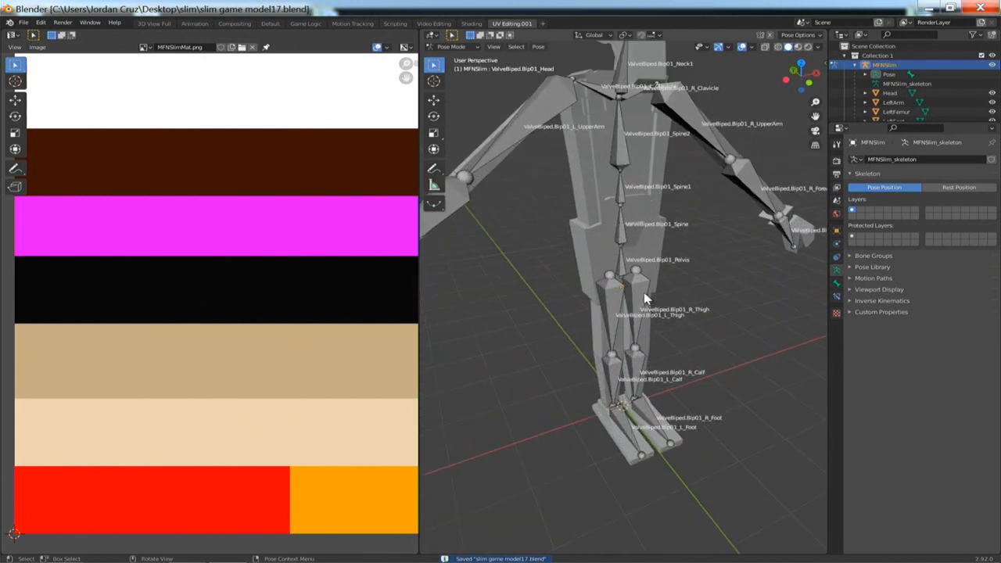
middle_click_drag(706, 234, 678, 329)
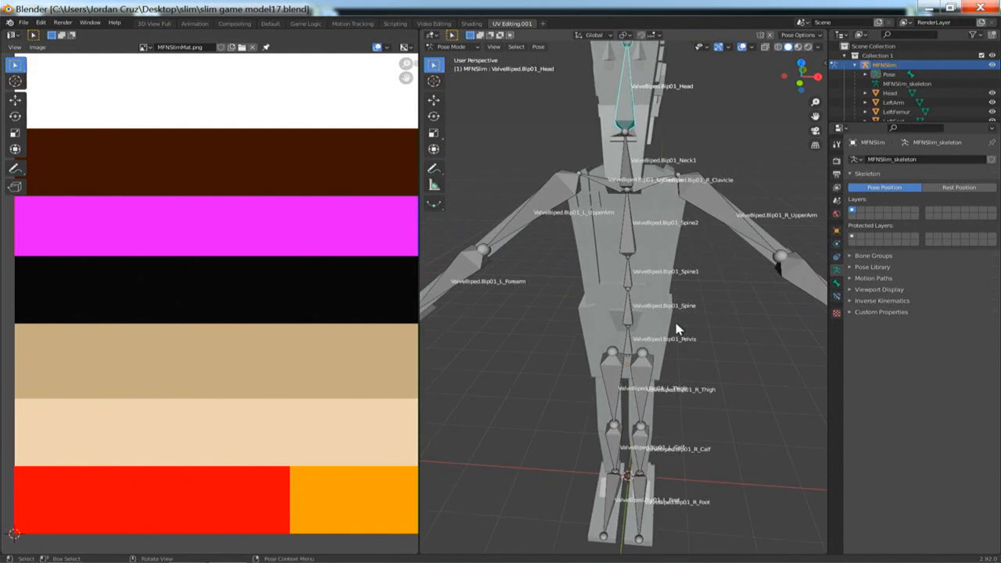
key("z")
left_click(684, 370)
mouse_move(696, 270)
middle_mouse_down()
mouse_move(633, 265)
mouse_move(775, 279)
mouse_move(728, 258)
mouse_move(701, 180)
mouse_move(704, 213)
mouse_move(687, 263)
middle_mouse_up()
scroll(687, 262, "up", 3)
scroll(687, 262, "down", 4)
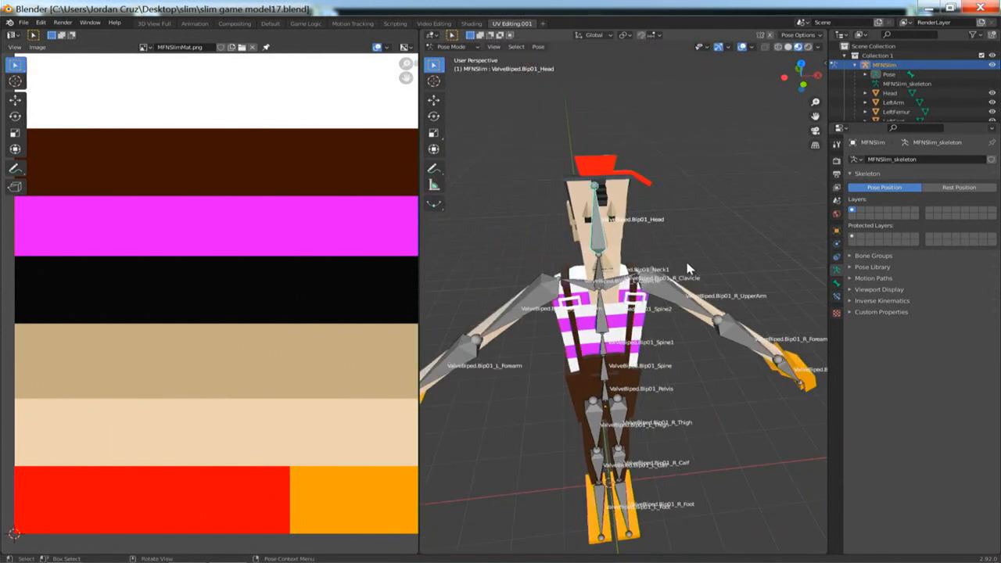
middle_click_drag(687, 301, 669, 241, "shift")
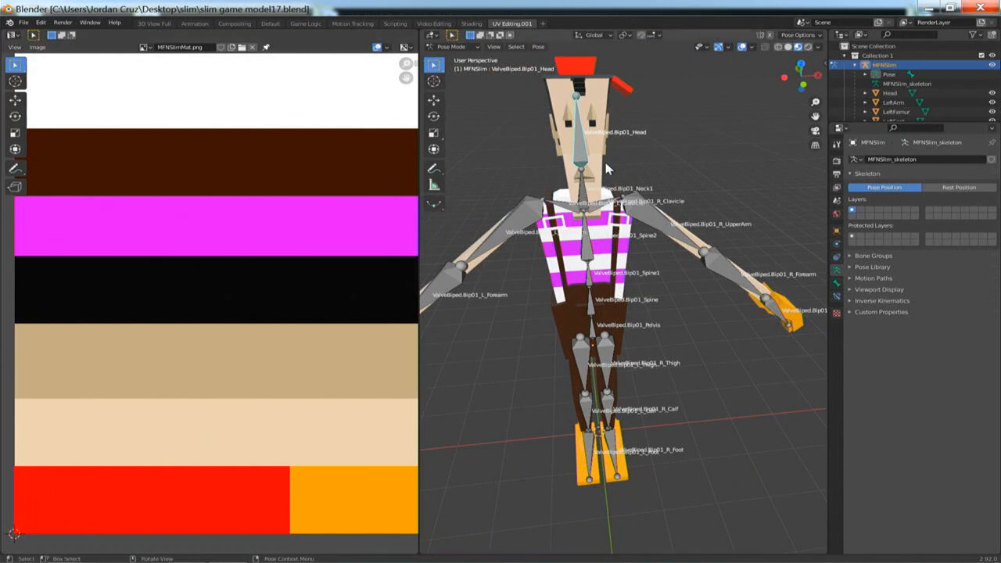
middle_click_drag(598, 183, 581, 174)
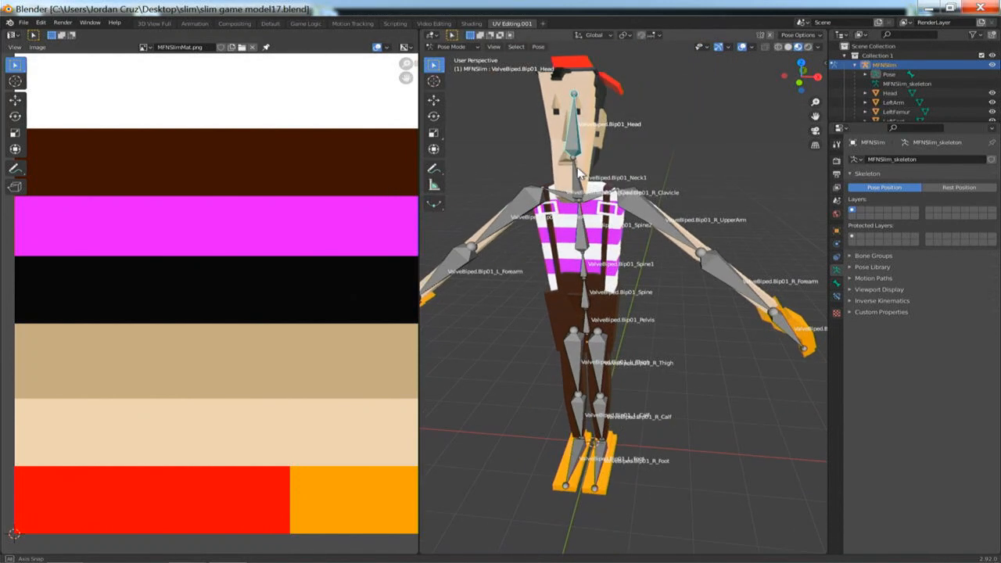
key("ctrl+s")
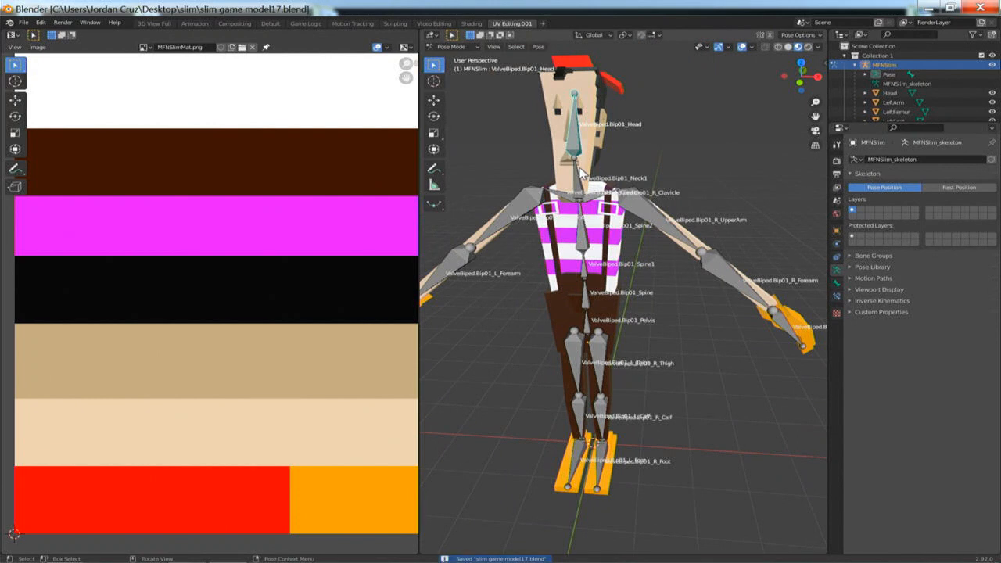
- Start an append and check the contents of gmodtest21.blend in the Desktop's jjmodel folder
left_click(23, 23)
left_click(47, 126)
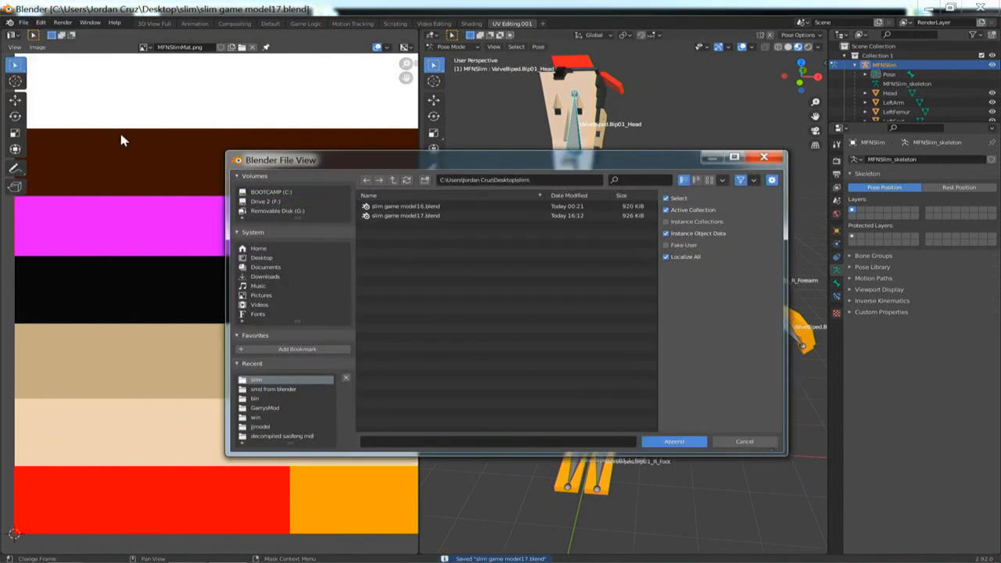
left_click(392, 181)
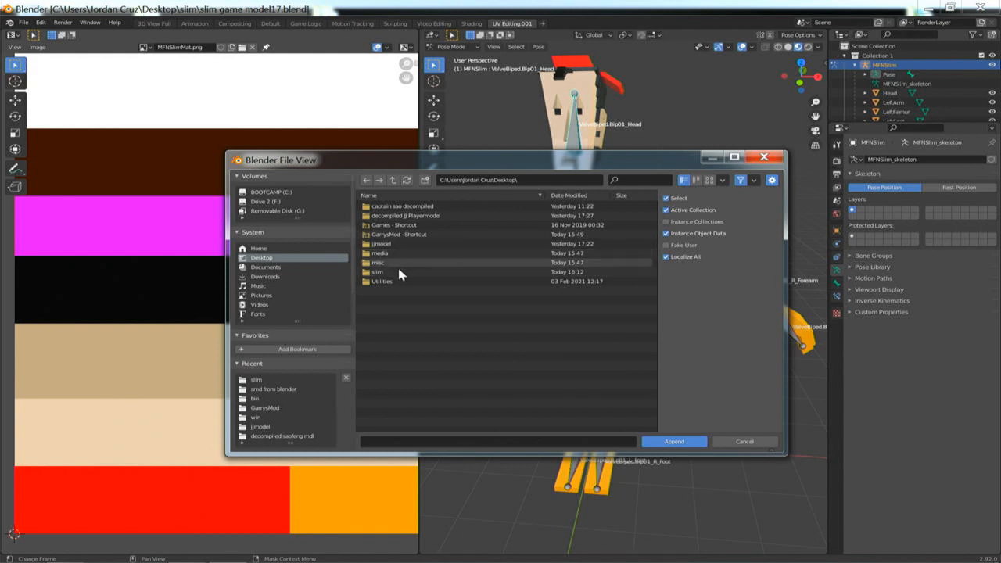
double_click(407, 244)
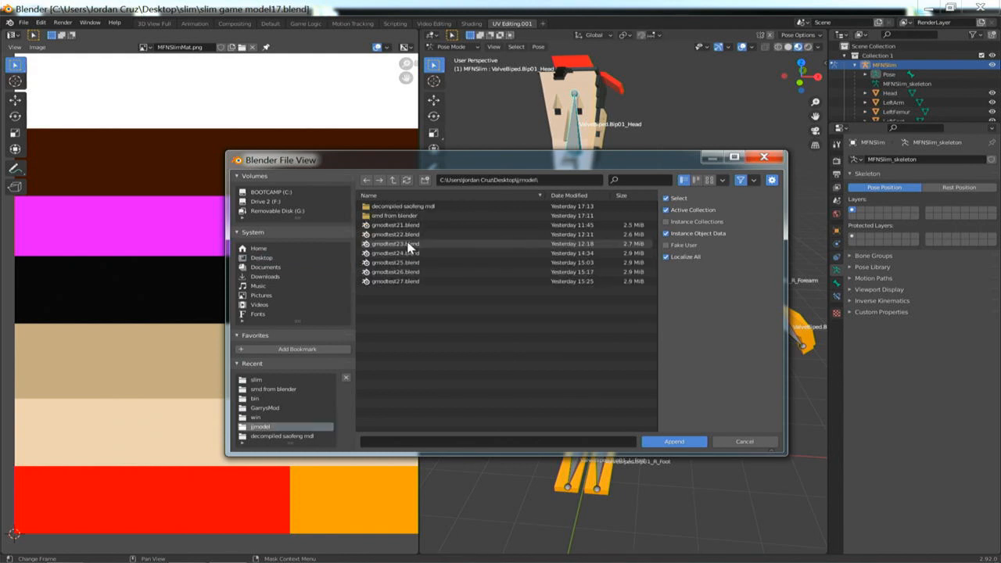
left_click(412, 225)
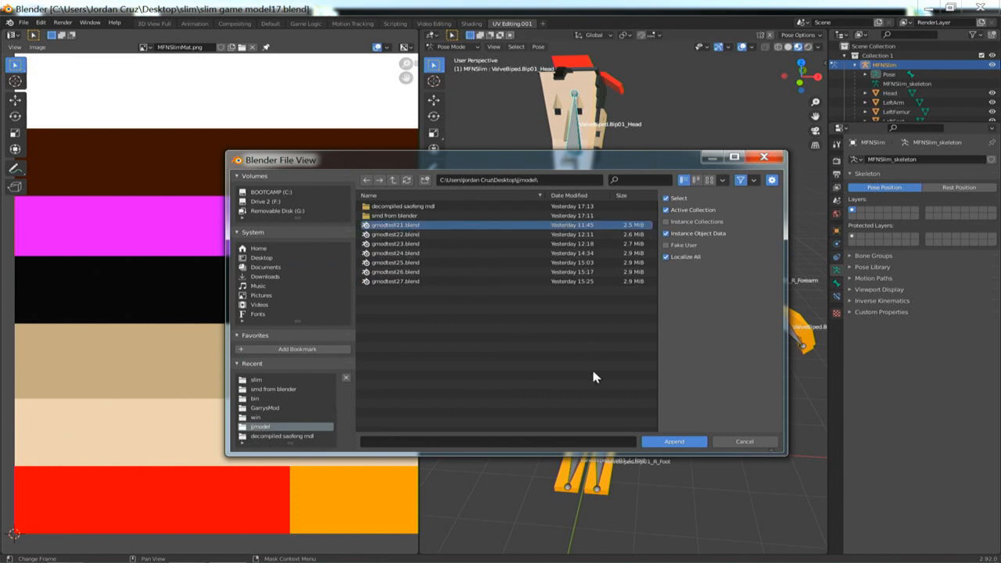
left_click(671, 444)
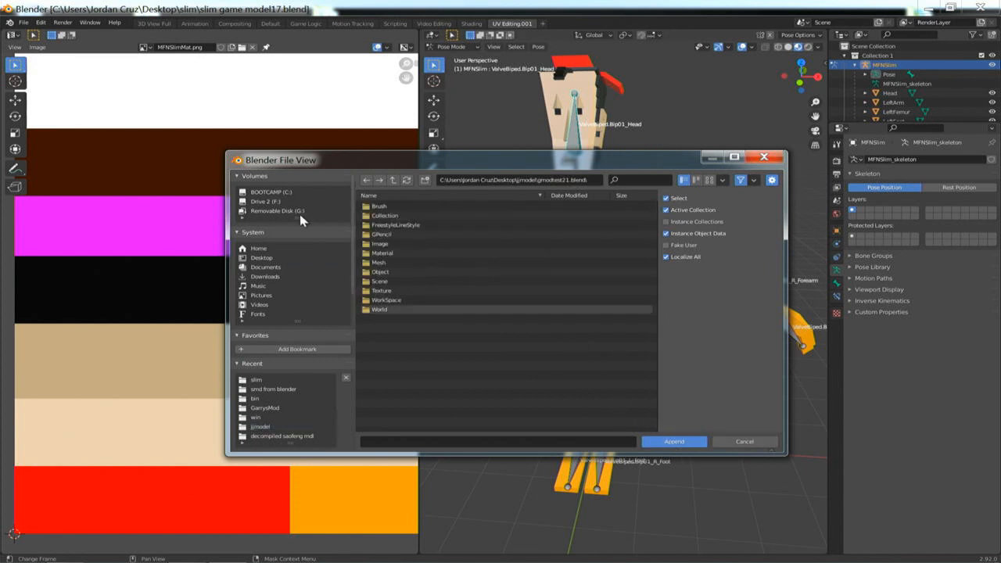
left_click(366, 181)
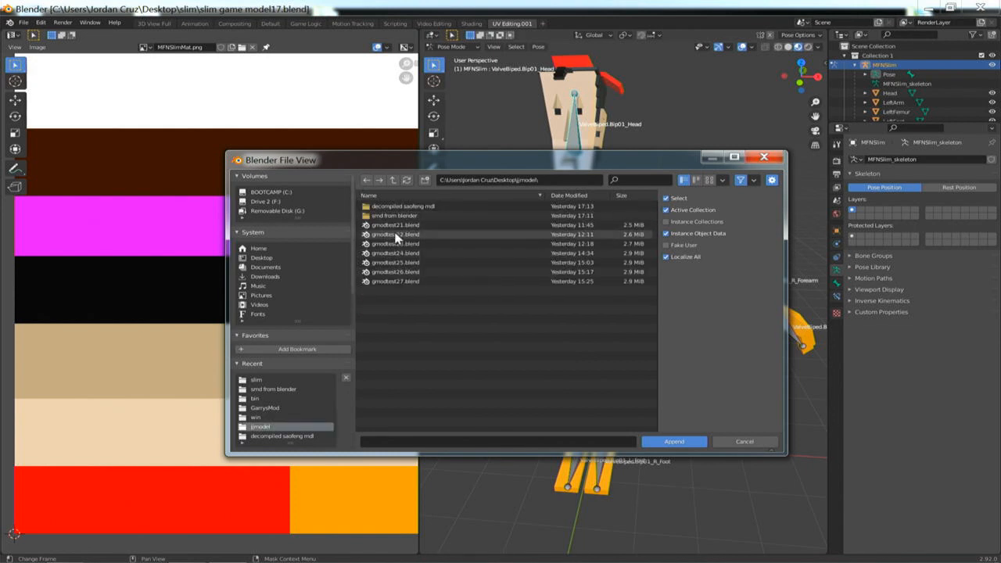
- Append the meshes Cube.003 through Cube.057 from gmodtest27.blend after checking its Object contents
double_click(396, 279)
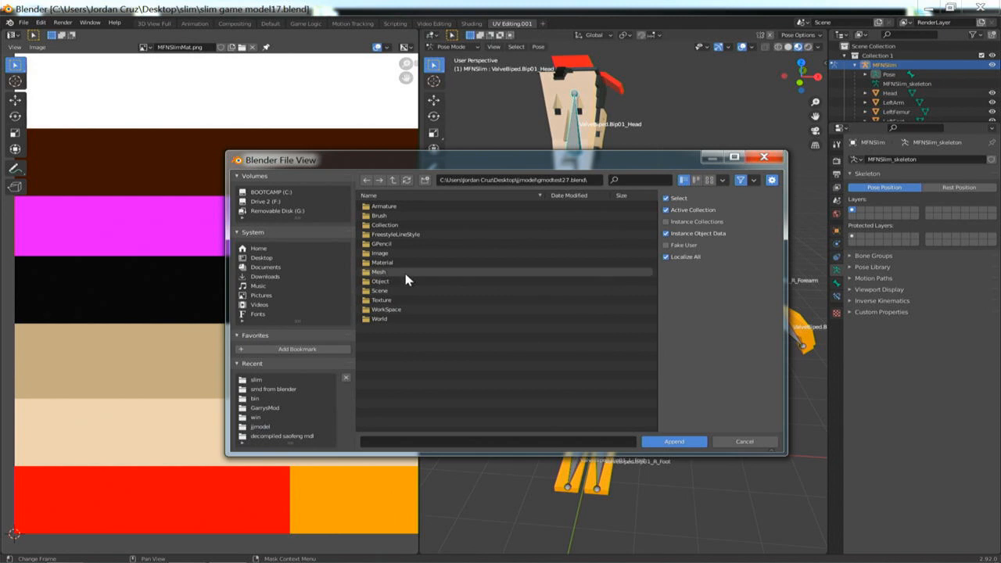
double_click(406, 283)
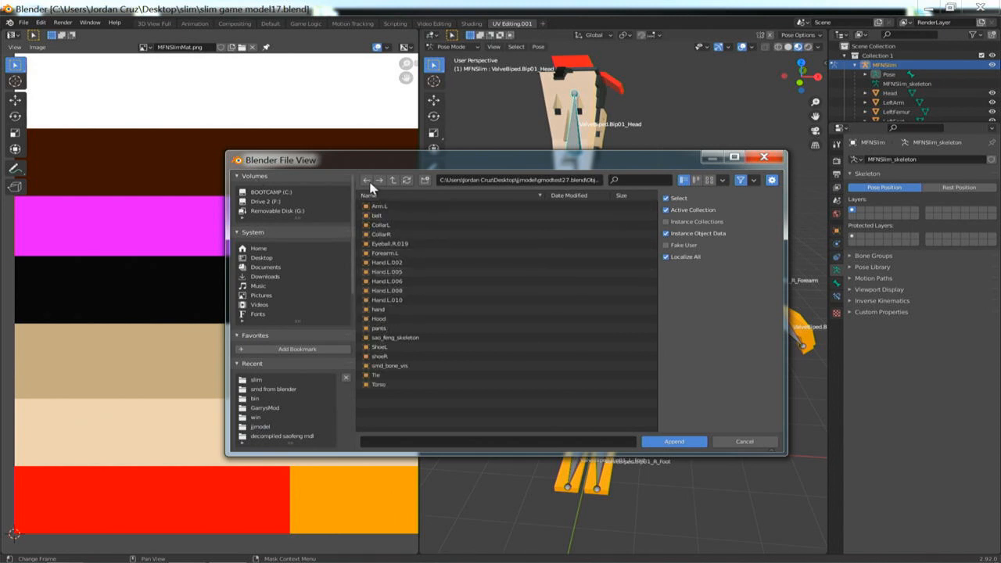
left_click(393, 181)
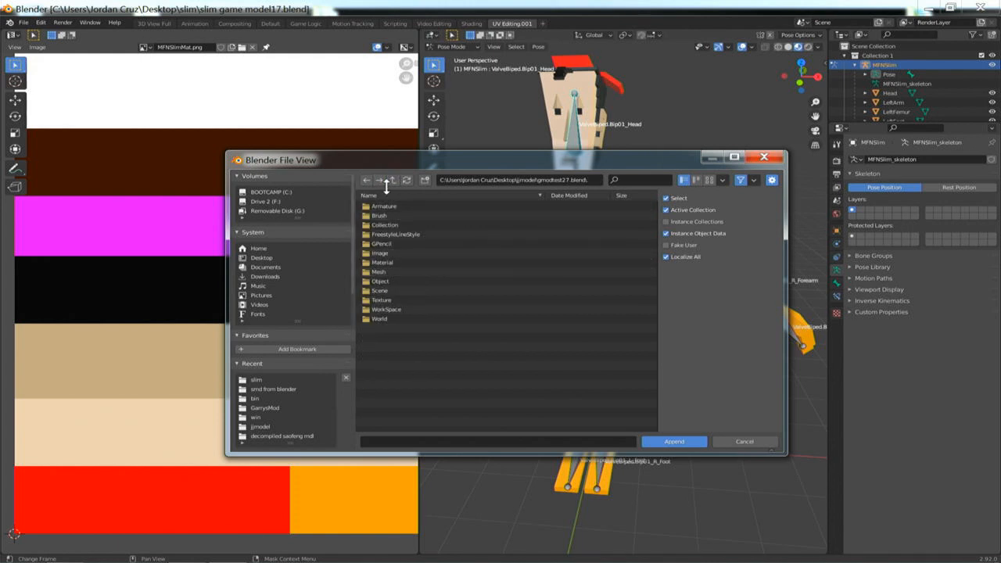
left_click(391, 272)
left_click(395, 365)
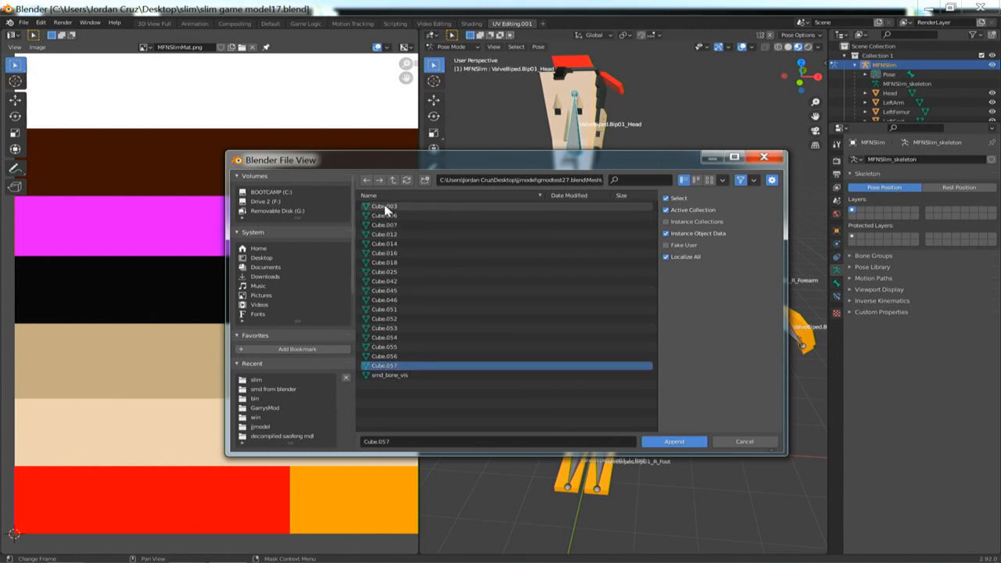
key("super")
left_click(403, 165)
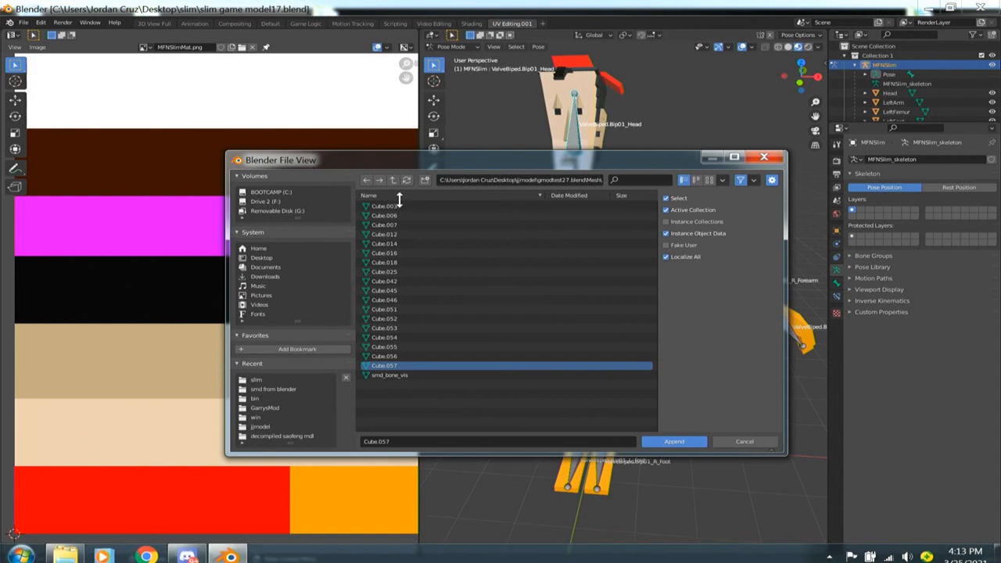
left_click(385, 206, "shift")
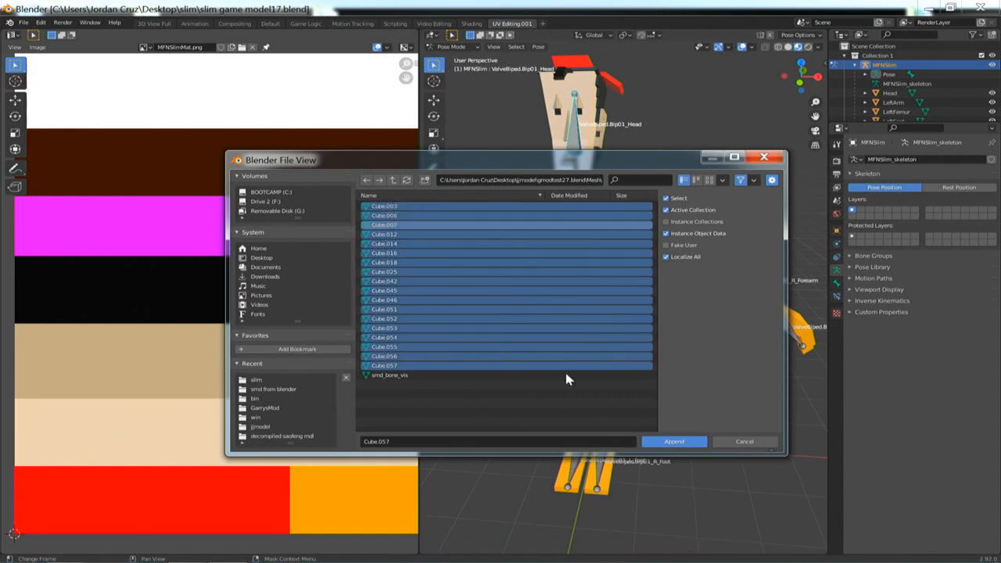
left_click(674, 441)
- Compare the appended character's size with MFNSlim and undo the append
middle_click_drag(601, 403, 618, 350)
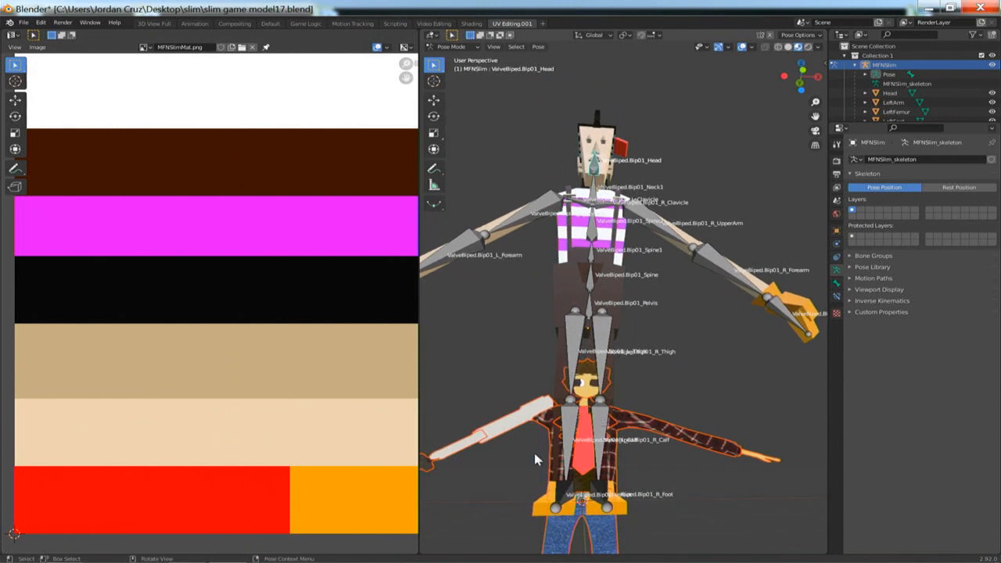
middle_click_drag(503, 438, 554, 437)
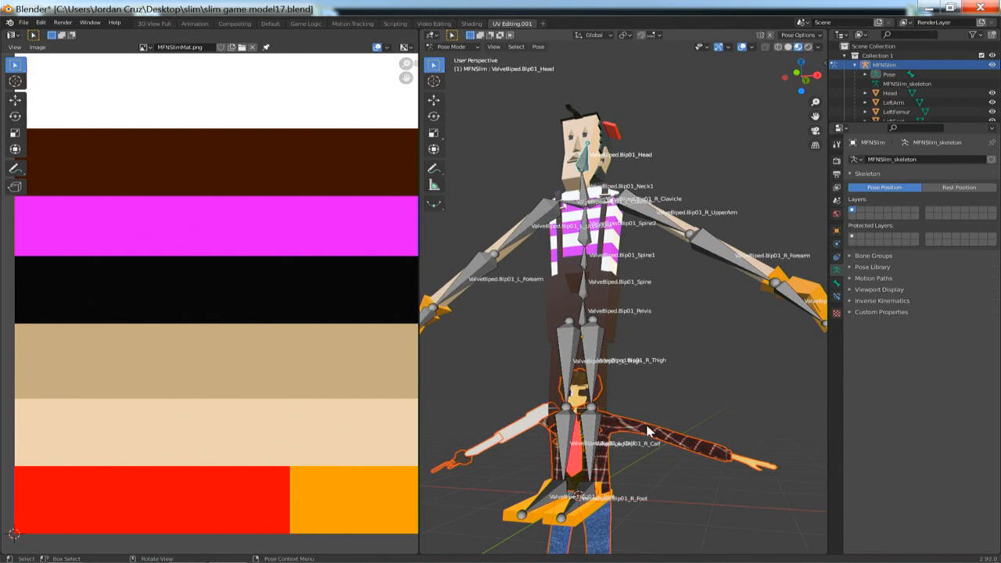
key("ctrl+z")
middle_click_drag(494, 248, 446, 239)
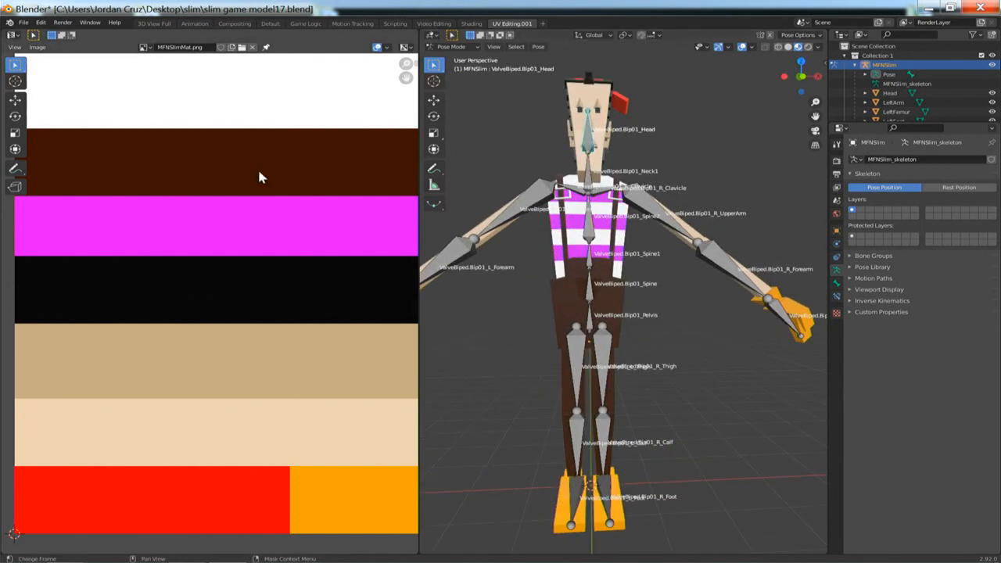
- Start a Source Engine model import and browse up to the Desktop folder
left_click(24, 22)
mouse_move(55, 137)
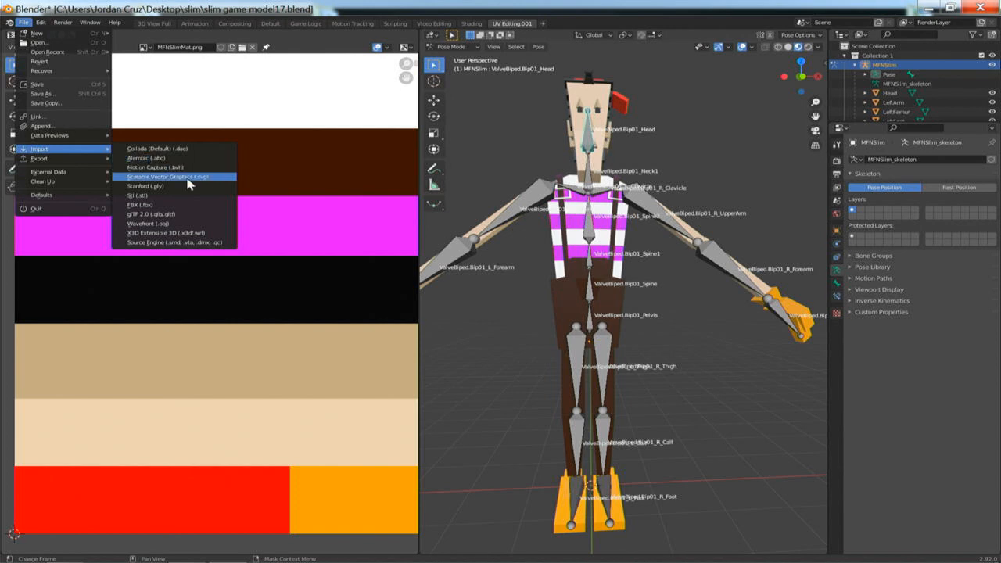
left_click(192, 242)
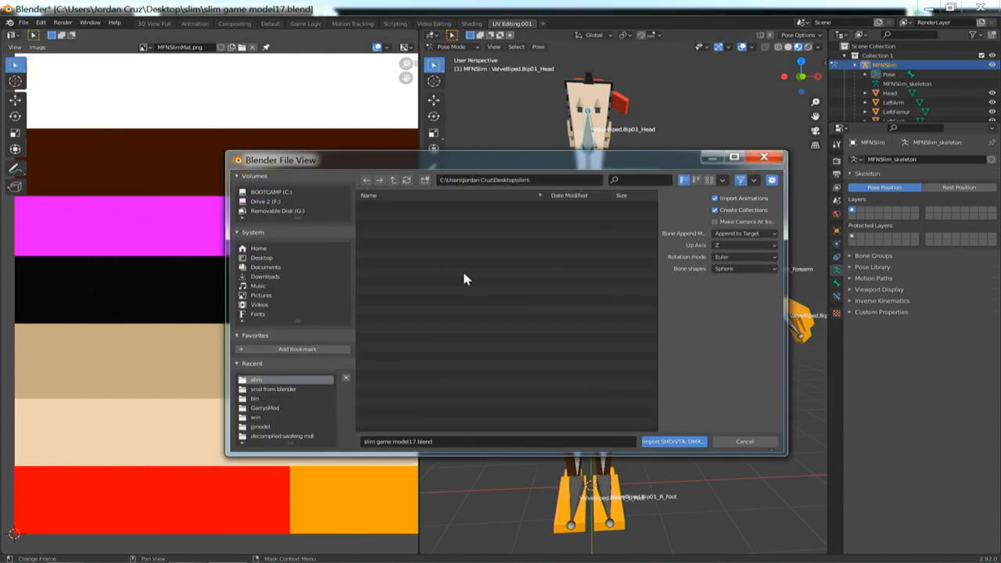
left_click(394, 181)
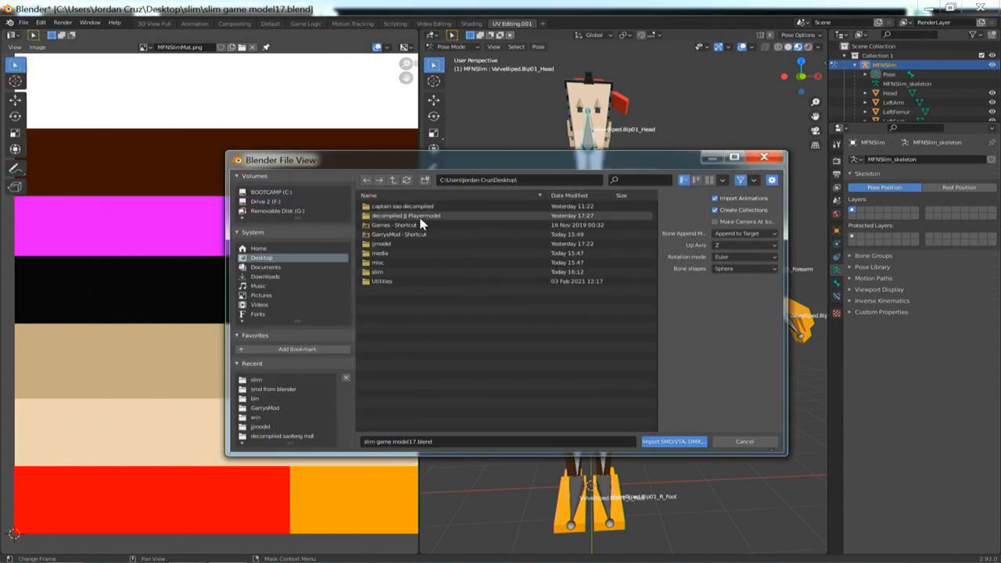
- Check the decompiled model's models\player folder for an importable file and return to the Desktop folder
double_click(432, 215)
double_click(442, 205)
double_click(397, 225)
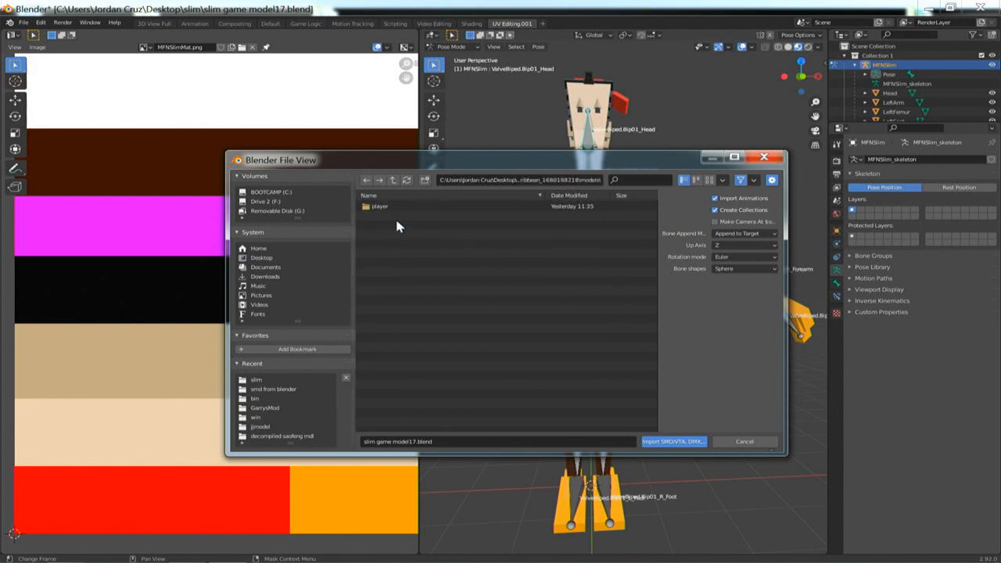
double_click(397, 206)
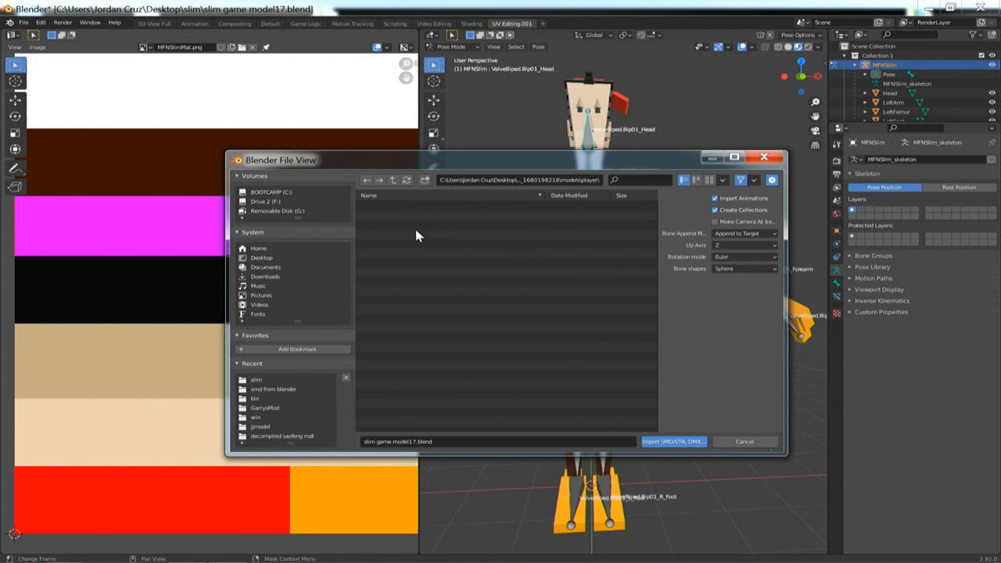
left_click(394, 180)
left_click(393, 181)
left_click(394, 181)
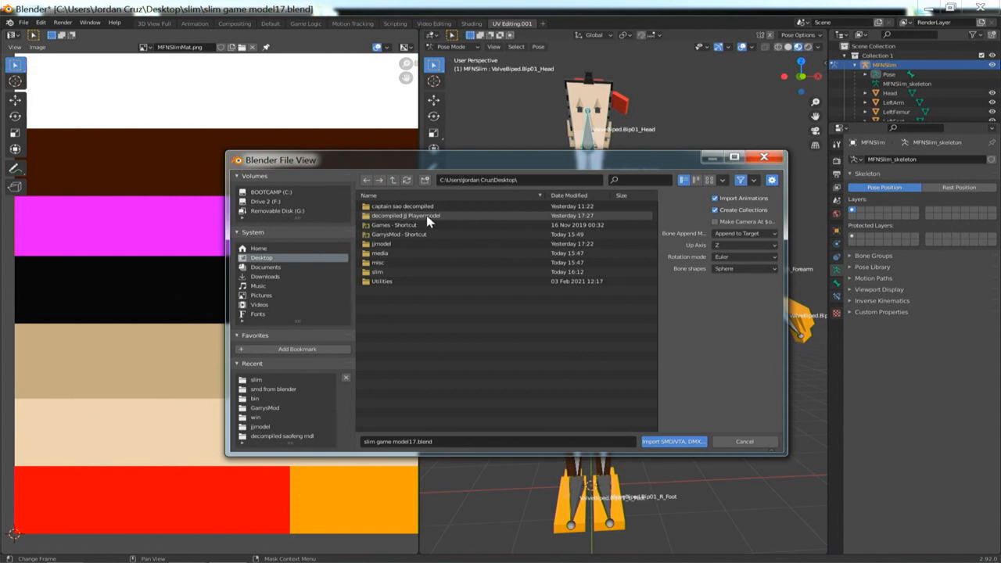
- Import jj.smd from the decompiled saofeng mdl folder inside jjmodel
left_click(431, 243)
double_click(431, 243)
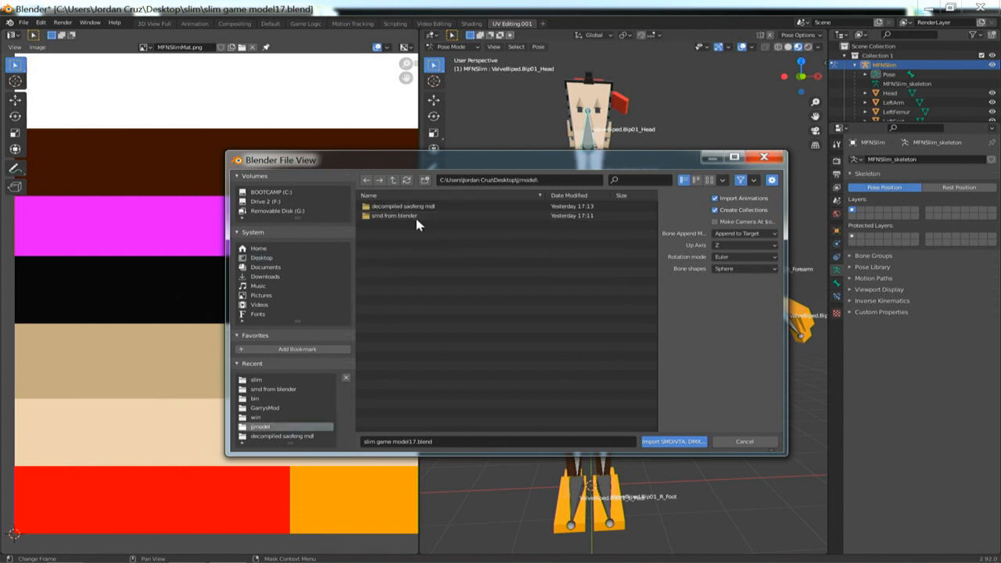
double_click(403, 207)
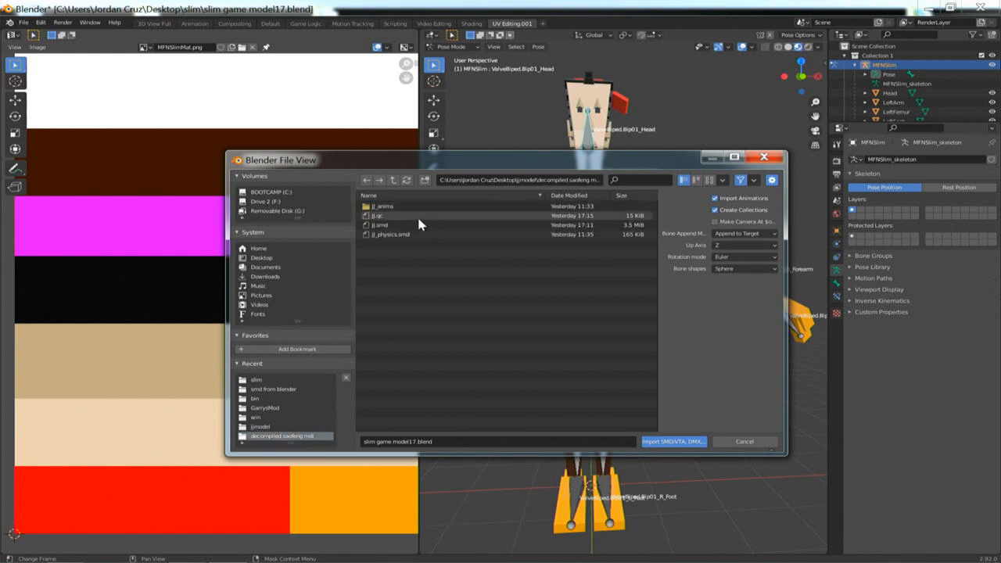
left_click(415, 226)
left_click(656, 454)
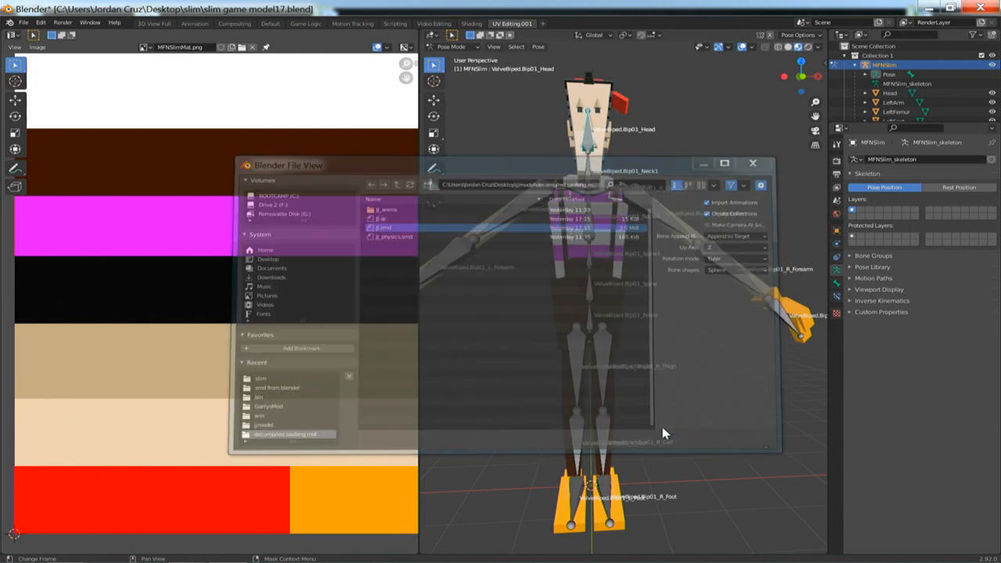
scroll(595, 305, "up", 8)
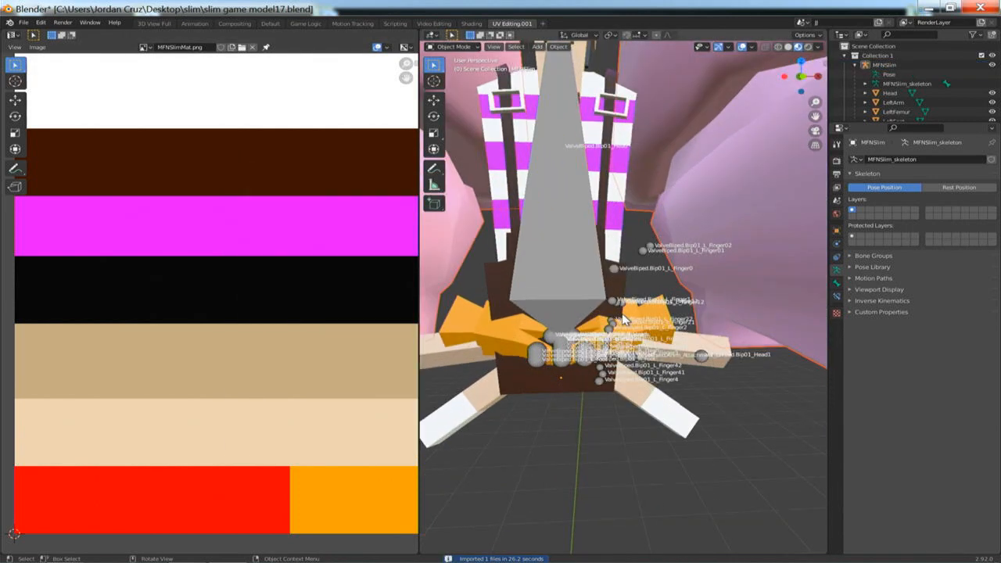
- Compare the imported jj model's size and the bone placement with the MFNSlim character from full-body and close-up views
scroll(623, 319, "down", 8)
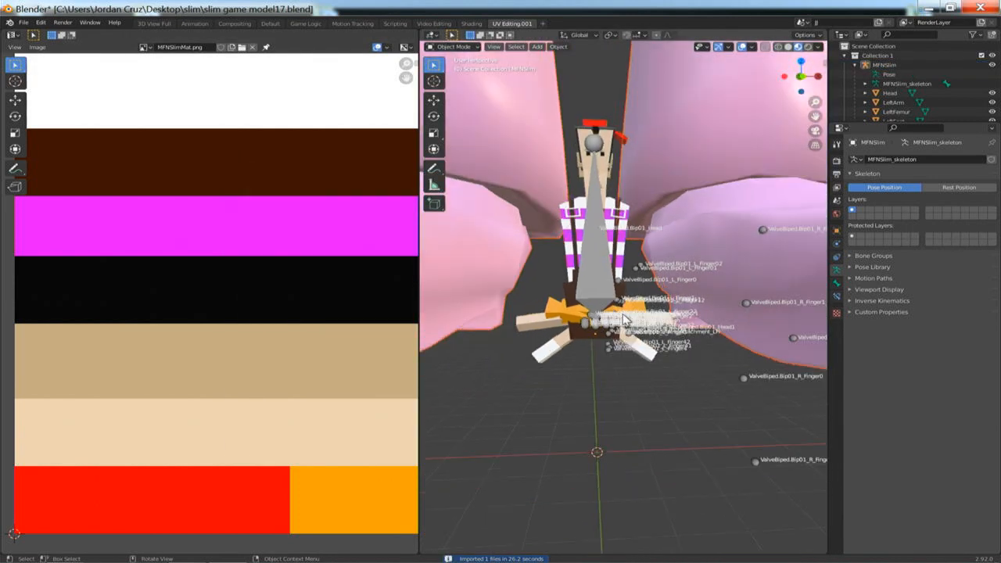
scroll(624, 319, "down", 4)
scroll(623, 319, "up", 7)
middle_click_drag(684, 294, 676, 335)
scroll(618, 388, "down", 1)
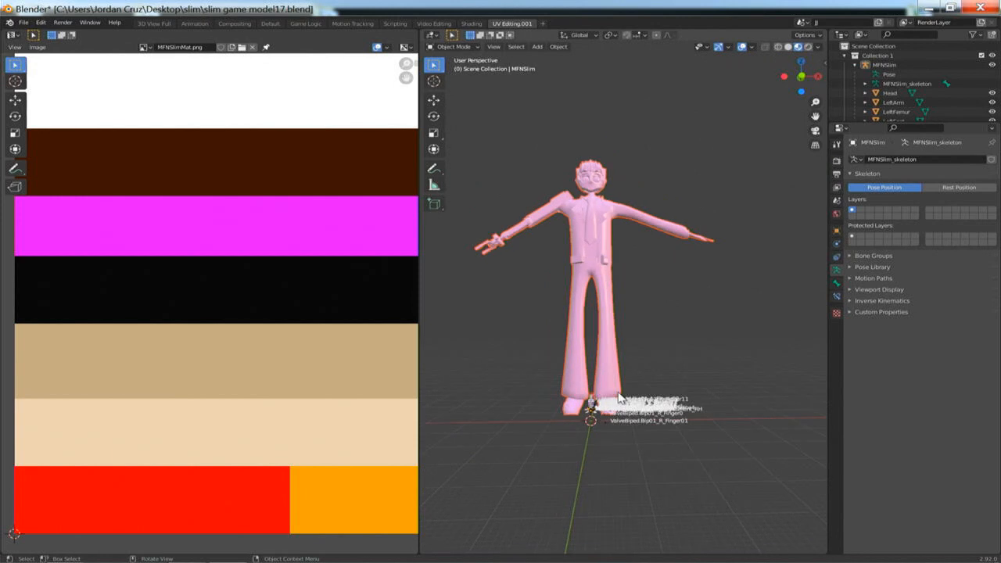
scroll(617, 389, "up", 6)
middle_click_drag(617, 388, 600, 250, "shift")
scroll(568, 362, "up", 4)
middle_click_drag(529, 430, 594, 290, "shift")
mouse_move(576, 368)
middle_mouse_down()
mouse_move(548, 370)
mouse_move(575, 369)
middle_mouse_up()
scroll(576, 366, "up", 8)
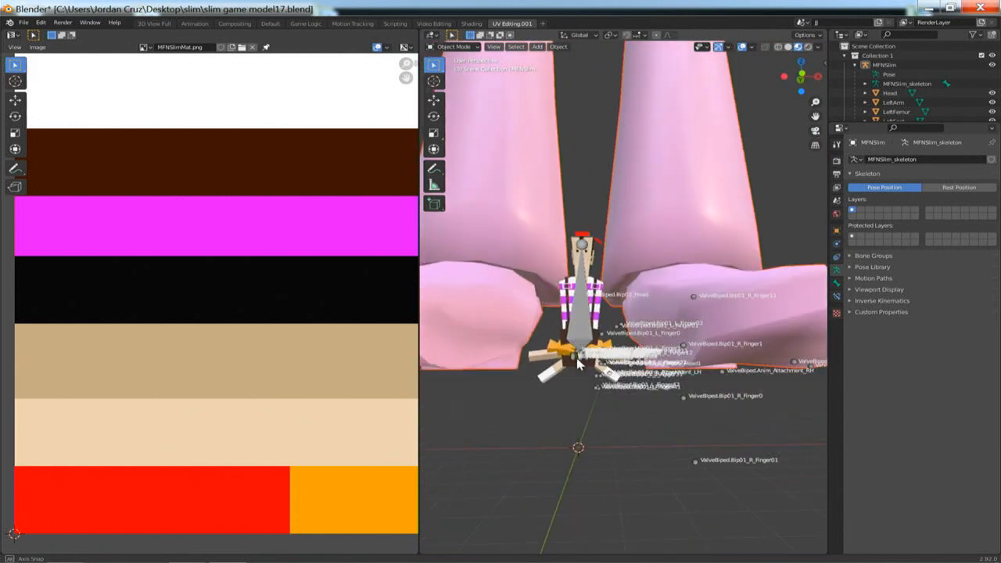
scroll(576, 364, "down", 8)
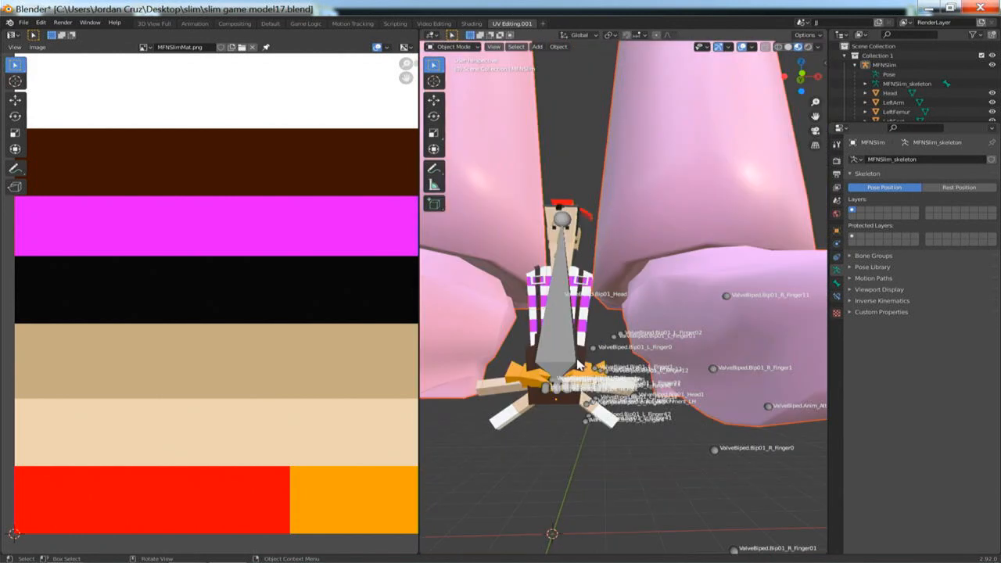
mouse_move(651, 298)
middle_mouse_down()
mouse_move(637, 301)
mouse_move(652, 309)
middle_mouse_up()
scroll(652, 309, "up", 5)
scroll(653, 309, "down", 7)
scroll(652, 312, "down", 5)
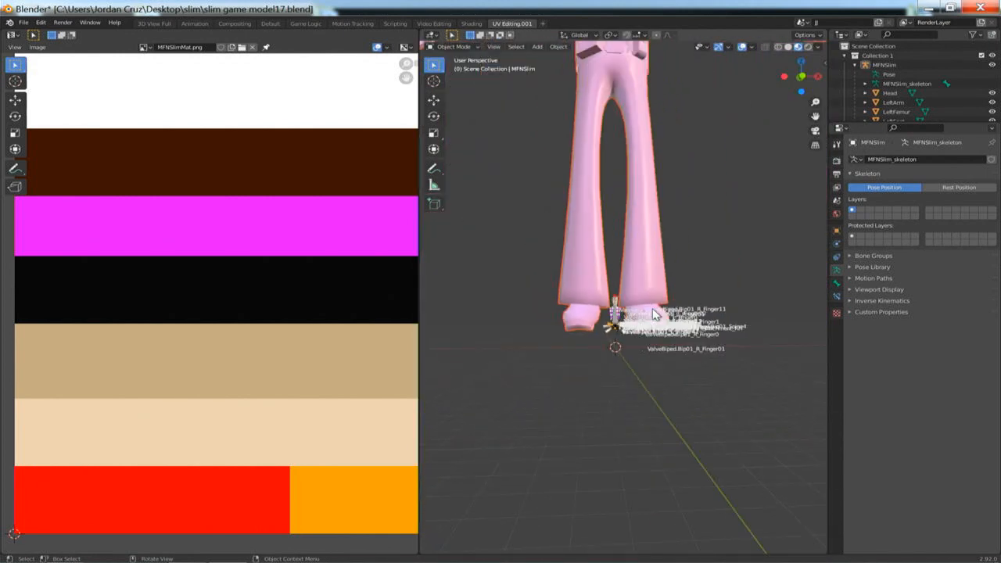
- Undo the jj model import and inspect the MFNSlim character with its armature
key("ctrl+z")
mouse_move(669, 313)
middle_mouse_down()
mouse_move(653, 311)
mouse_move(671, 322)
mouse_move(650, 312)
mouse_move(656, 316)
middle_mouse_up()
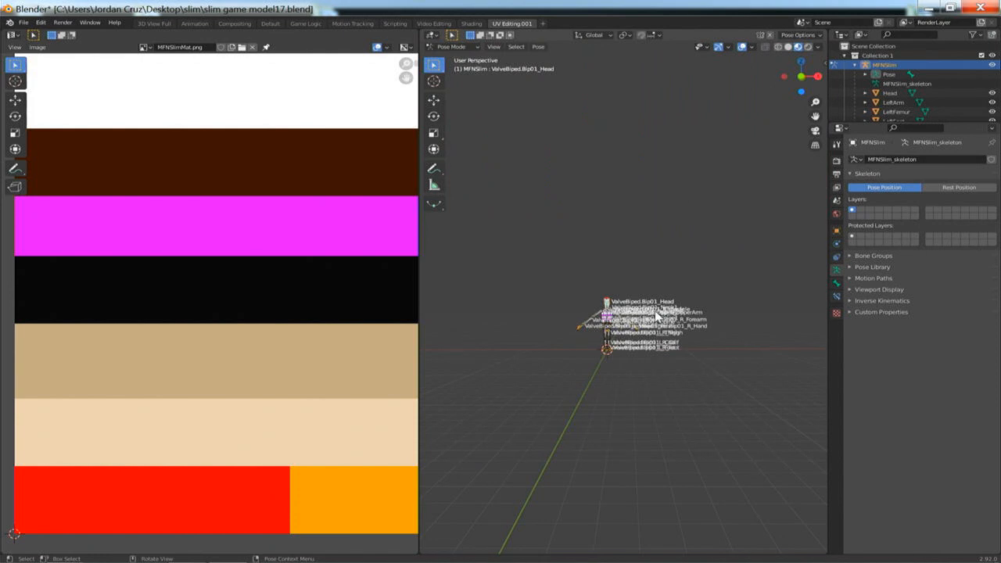
scroll(588, 232, "up", 10)
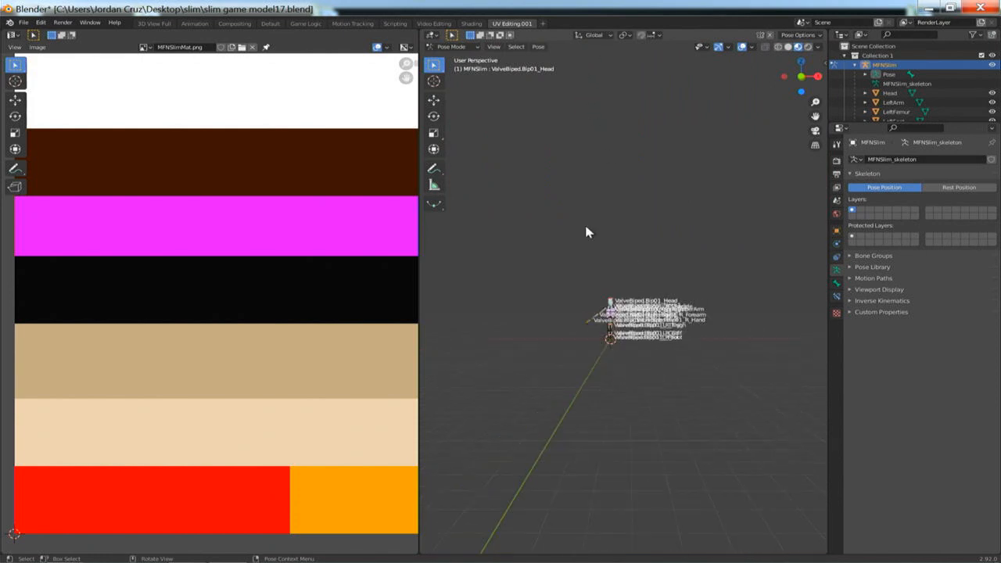
middle_click_drag(602, 290, 664, 249)
scroll(663, 250, "down", 10)
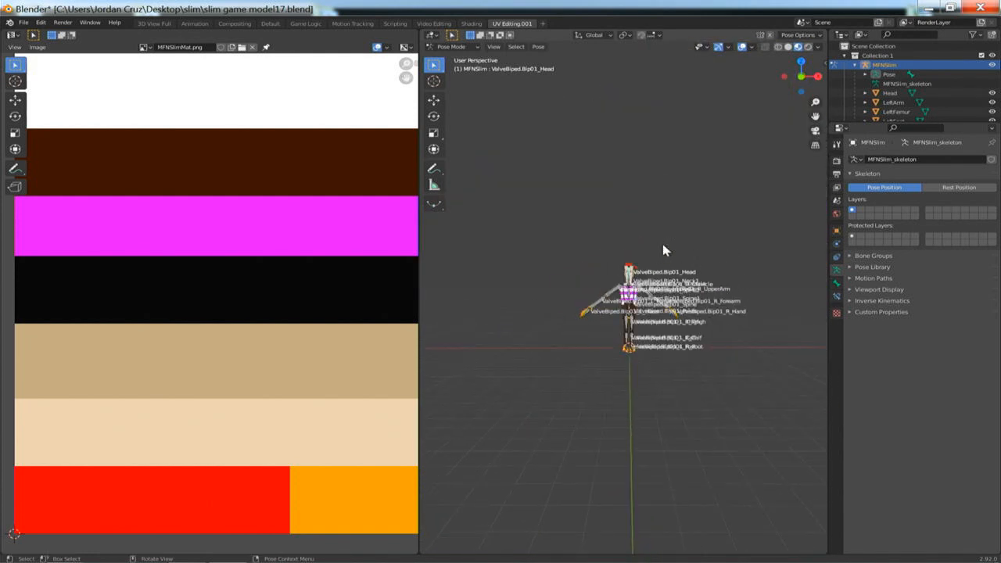
- Move the Blender window and the slim folder window aside to uncover the folders on the desktop
left_click(24, 23)
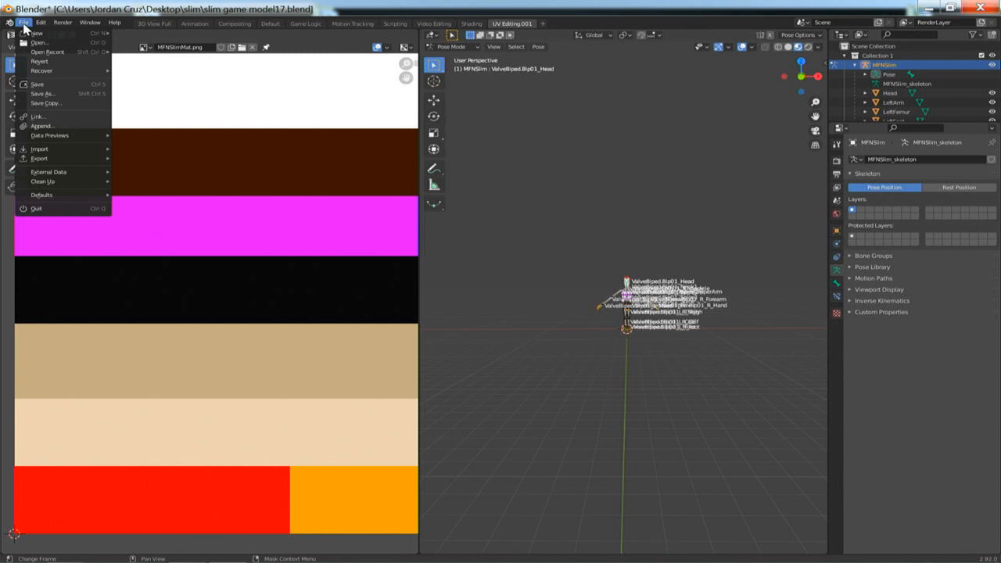
left_click_drag(151, 12, 500, 301)
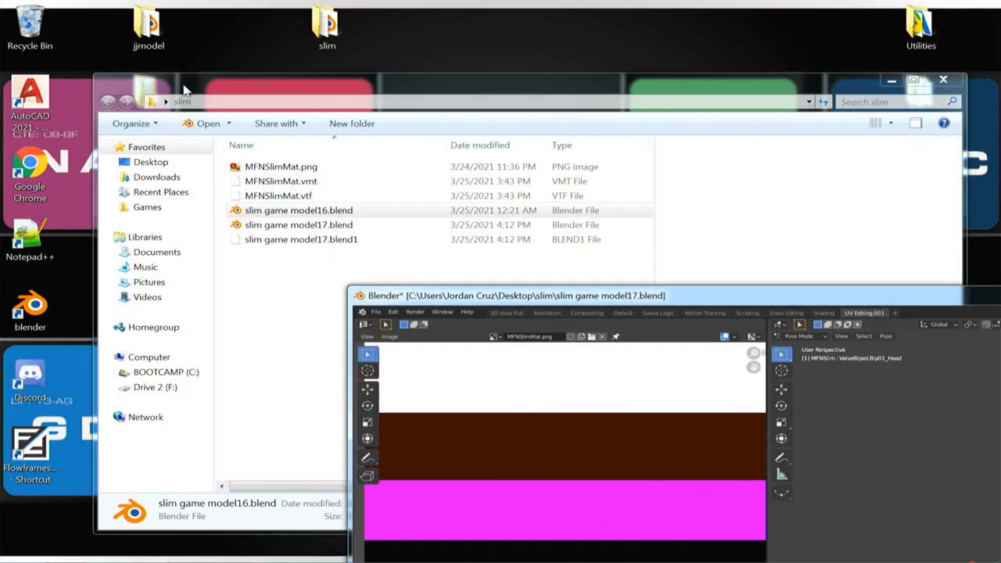
left_click_drag(184, 90, 460, 90)
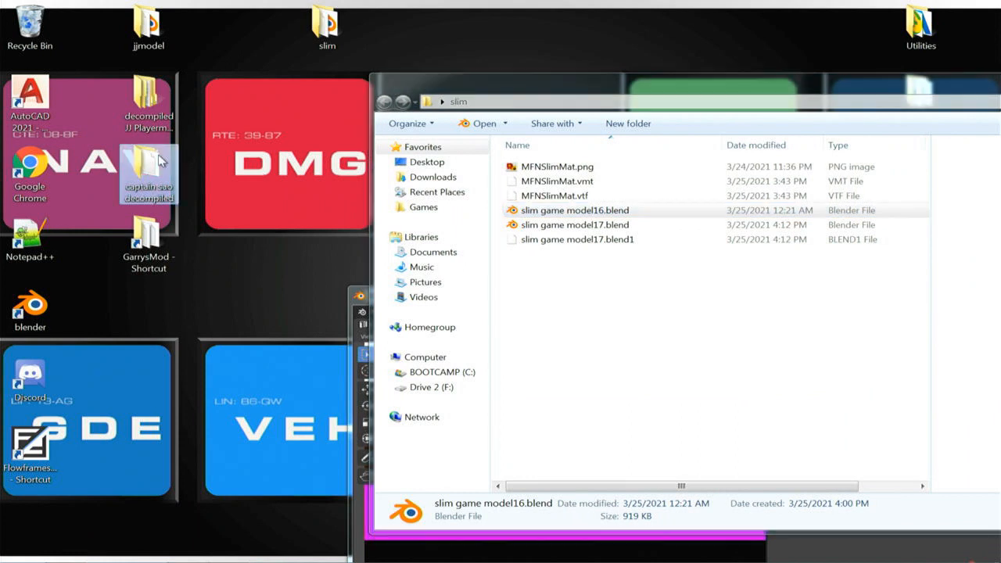
- Browse from the captain sao decompiled desktop folder into its models\player folder and select saofeng.mdl
double_click(148, 164)
left_click(254, 112)
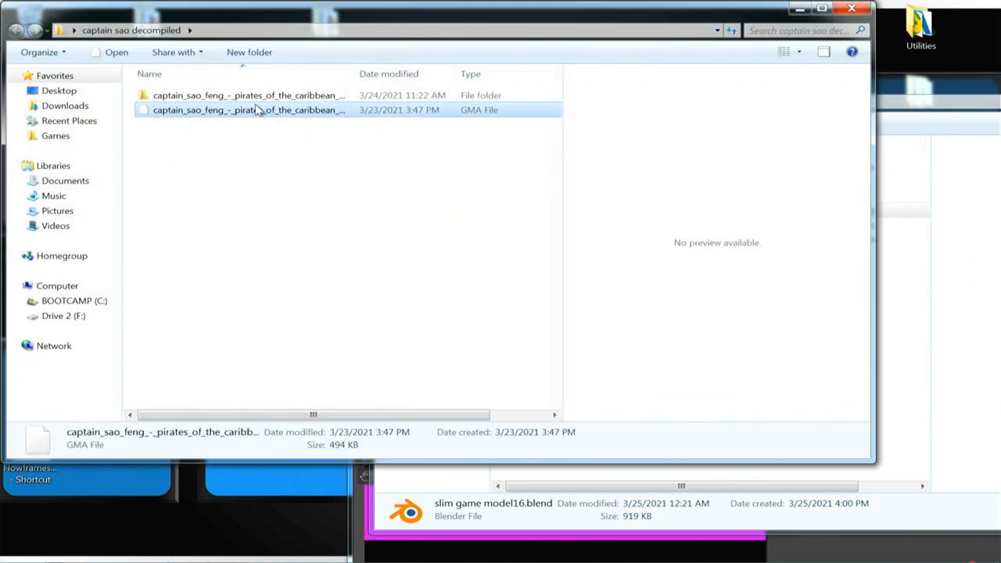
double_click(268, 99)
double_click(207, 124)
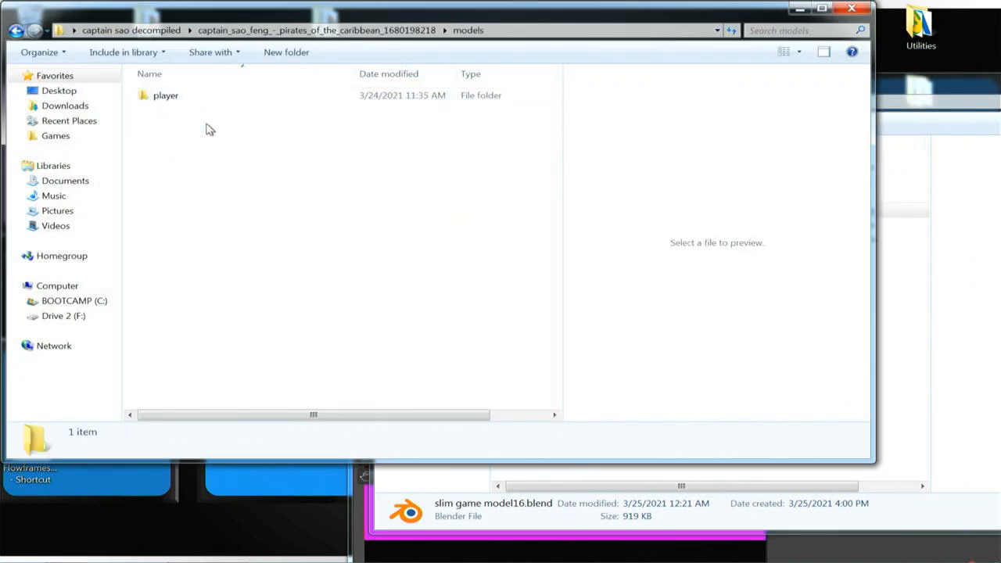
double_click(181, 97)
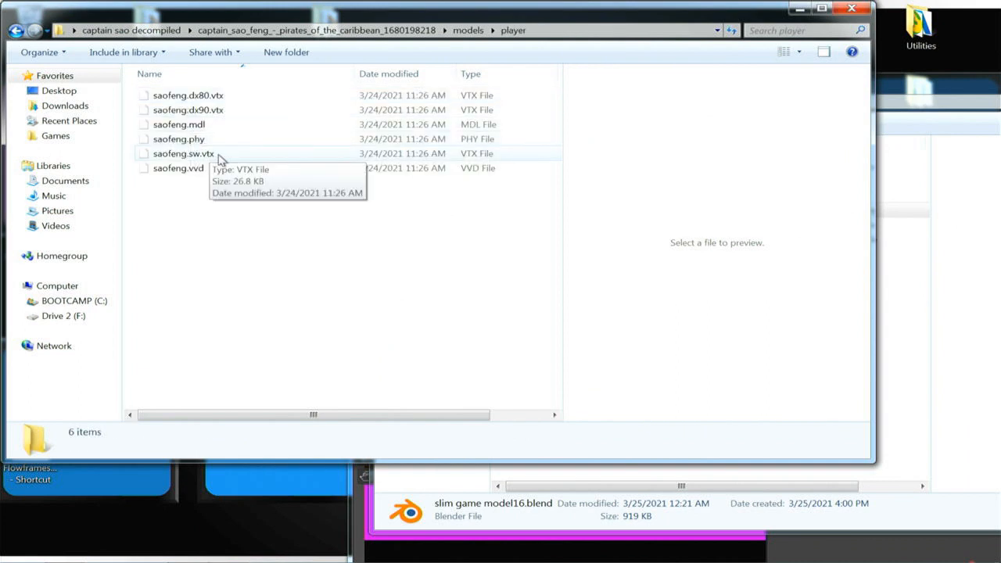
left_click(254, 126)
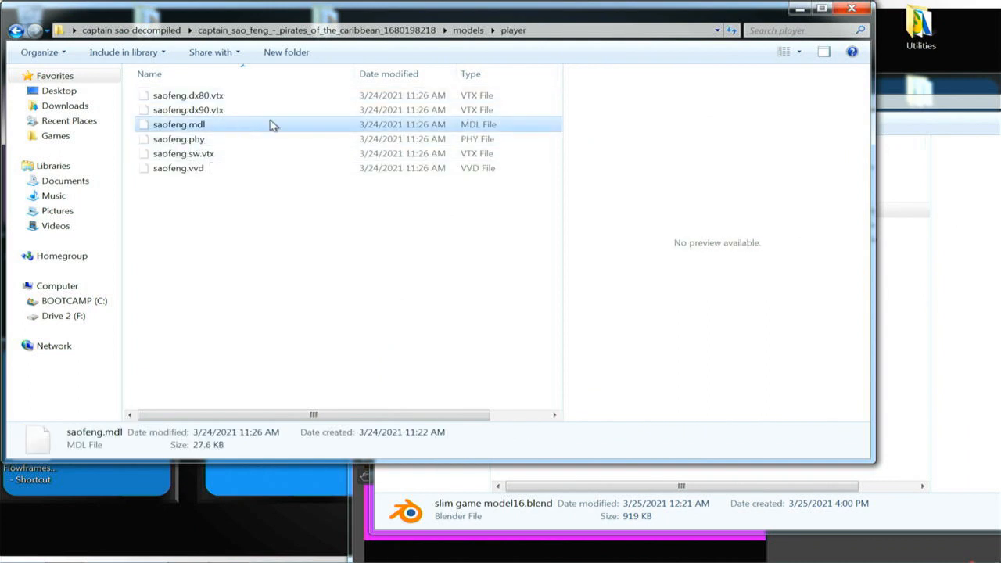
- Rearrange the open windows so the player folder with saofeng.mdl is fully in view and the slim folder is out of the way
left_click_drag(698, 11, 583, 43)
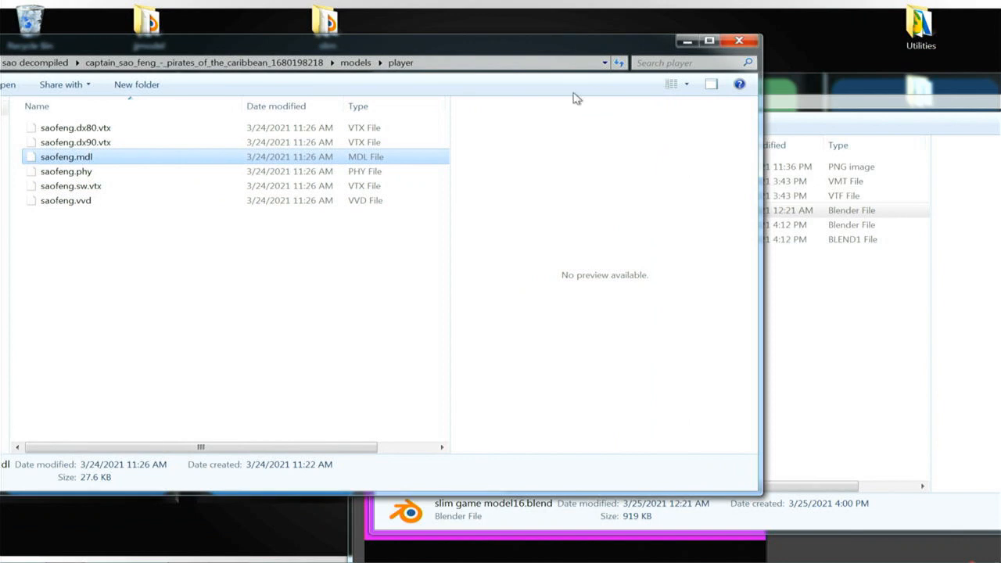
mouse_move(393, 560)
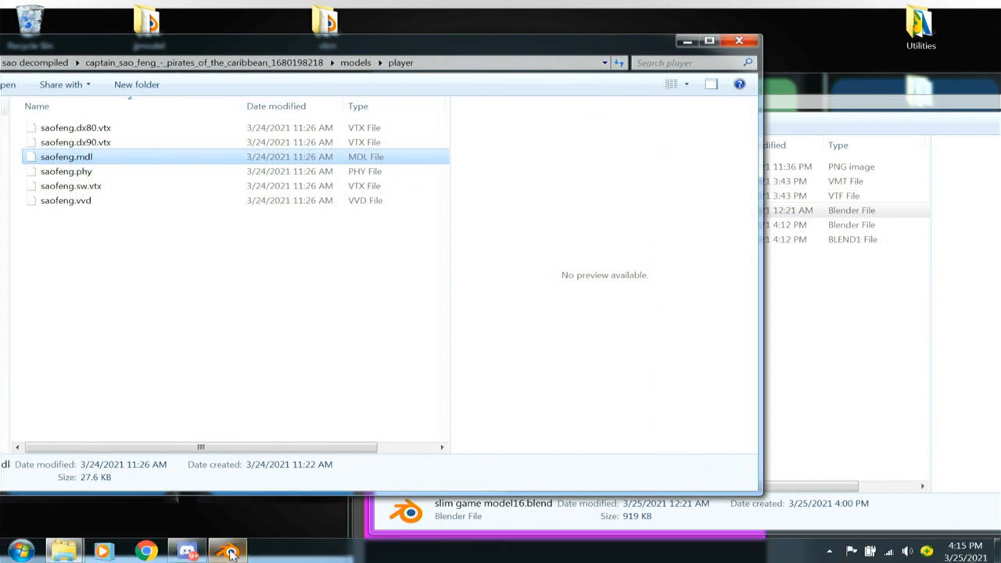
left_click(22, 551)
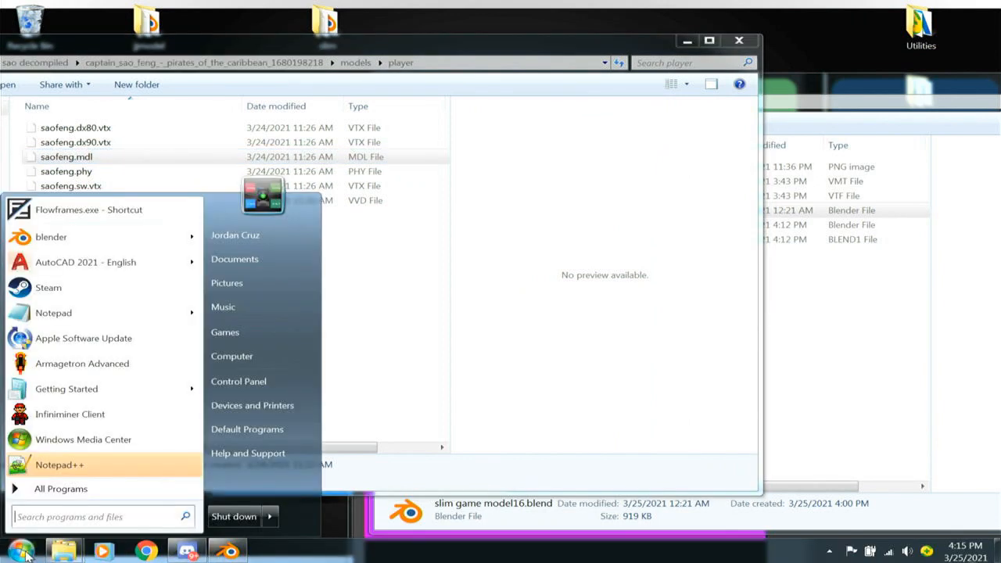
left_click(22, 551)
left_click_drag(868, 97, 834, 342)
left_click_drag(470, 51, 593, 371)
left_click_drag(748, 127, 821, 110)
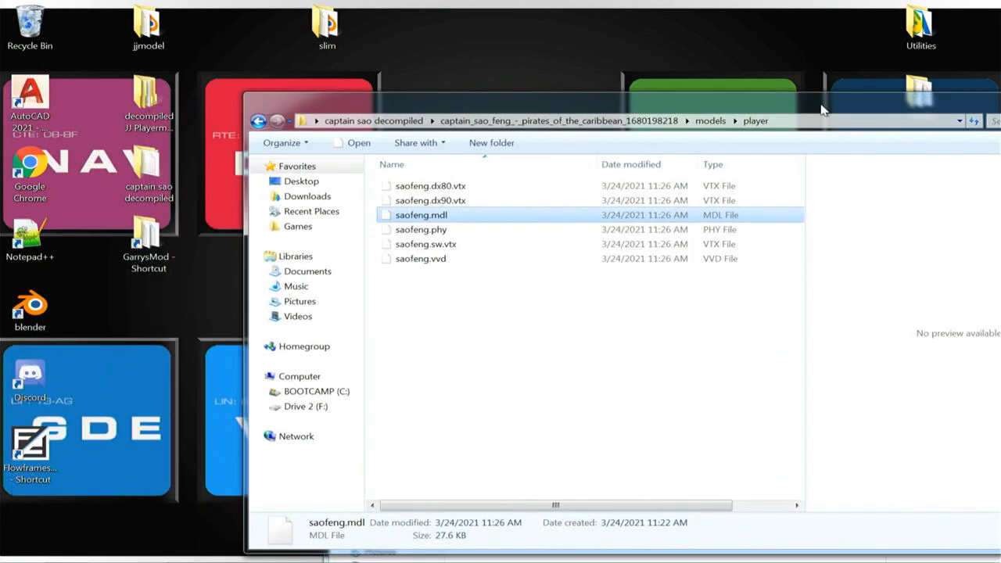
left_click_drag(821, 111, 688, 94)
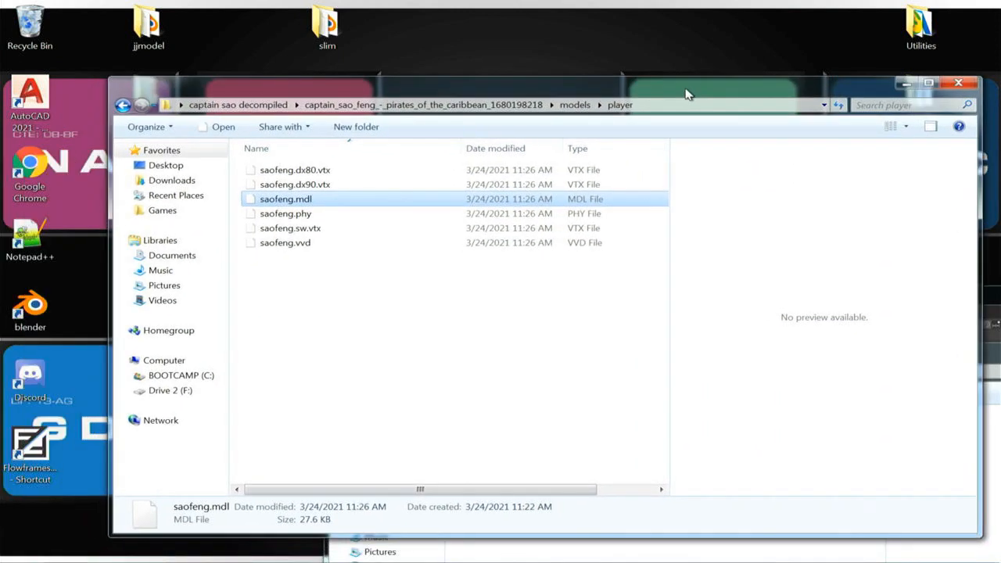
- Open Drive 2 (F:) in a new window and launch Crowbar.exe from Windows Apps\Garry's mod toolkit
right_click(169, 393)
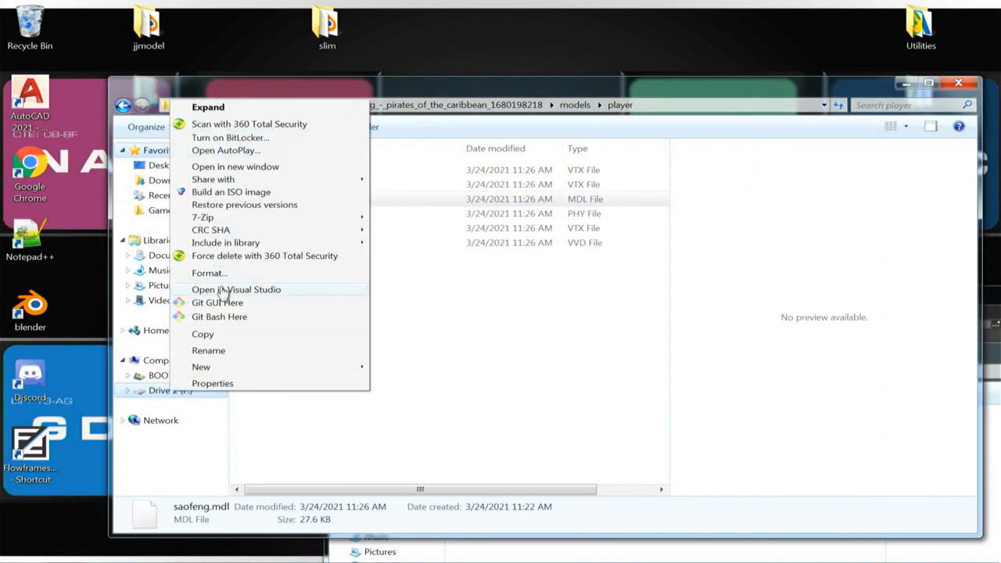
left_click(313, 166)
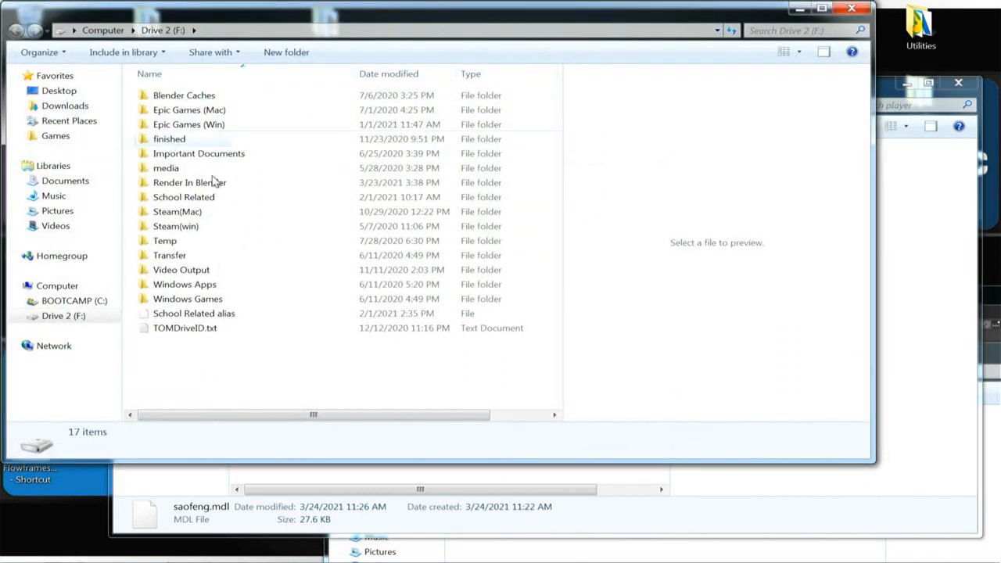
double_click(200, 285)
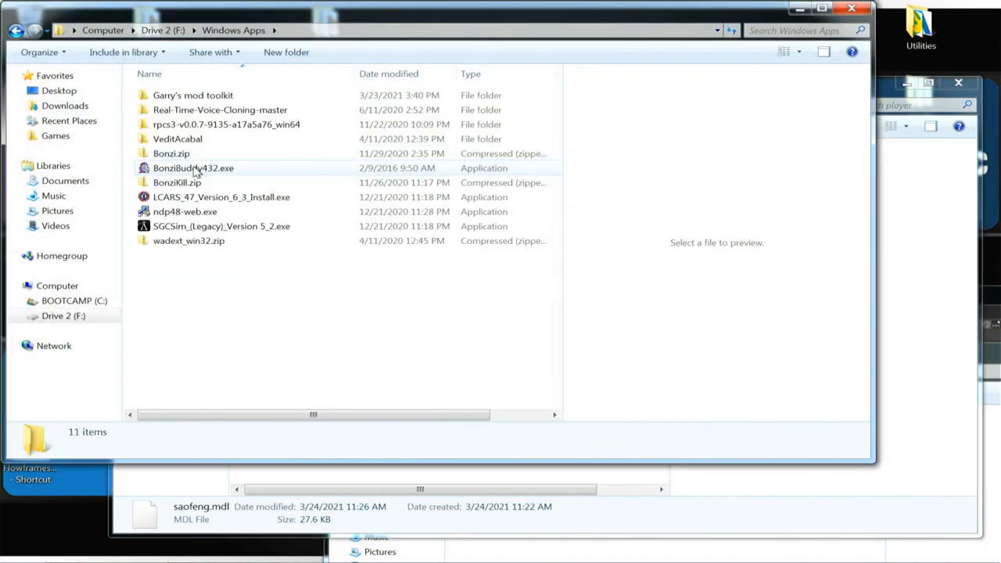
double_click(220, 97)
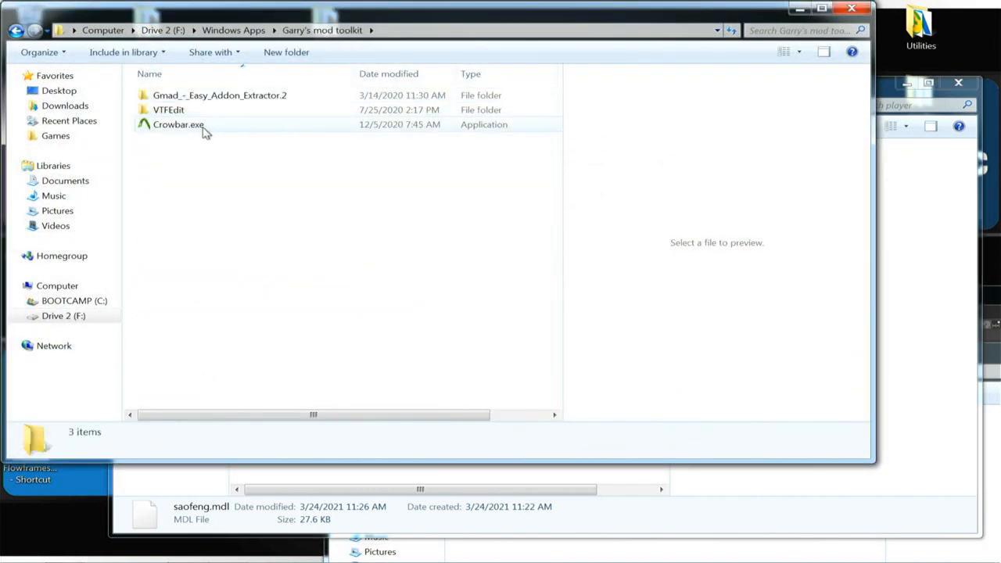
double_click(203, 127)
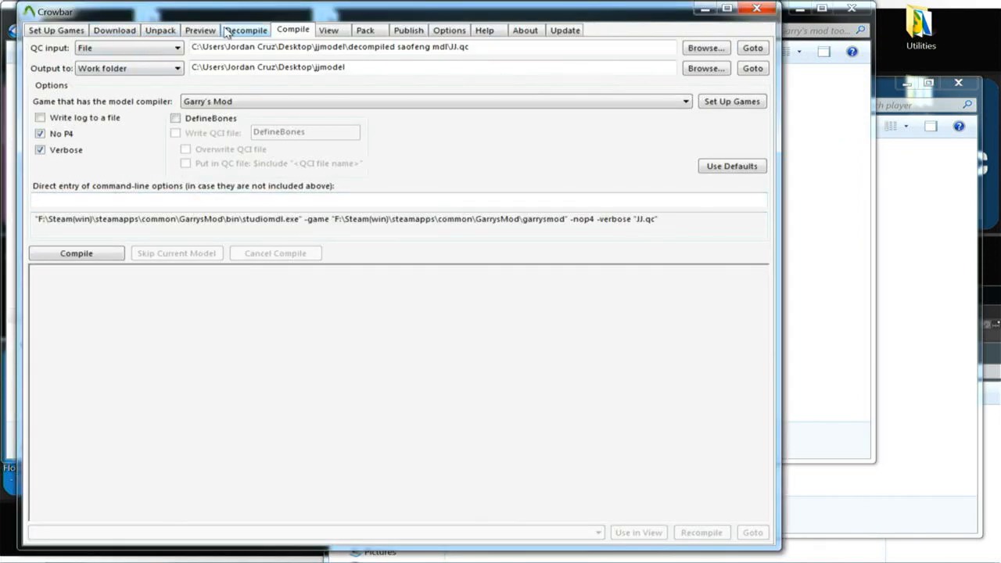
- Change Crowbar's decompile output path to a decompiled saofeng mdl folder directly on the Desktop and decompile the Captain Sao Feng model
left_click(161, 32)
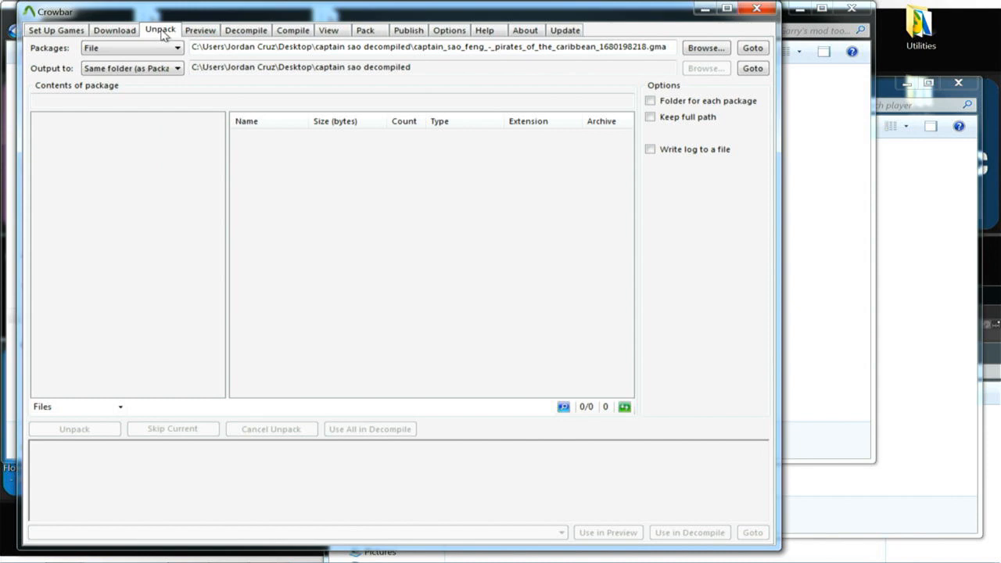
left_click(230, 34)
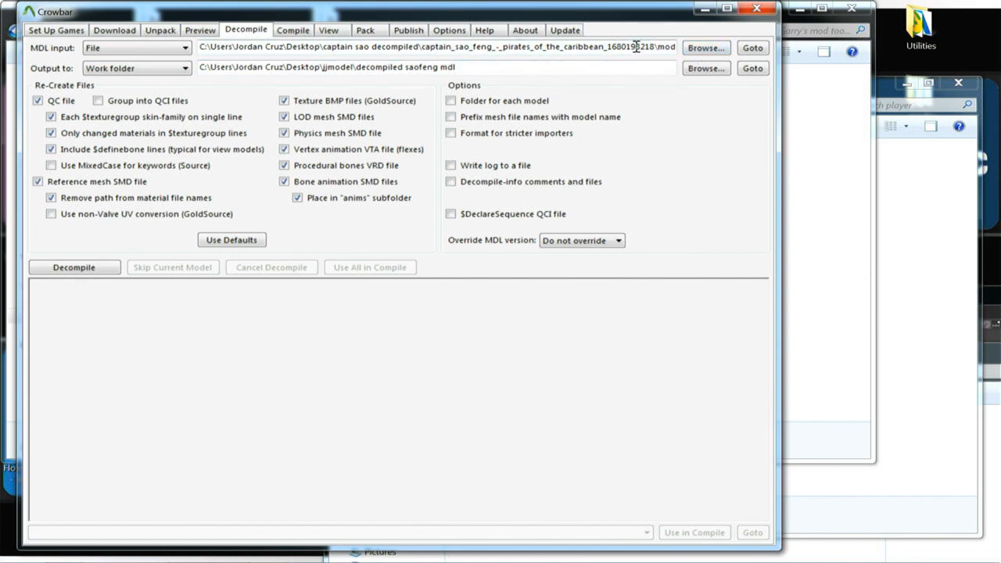
left_click(505, 69)
left_click_drag(457, 69, 358, 70)
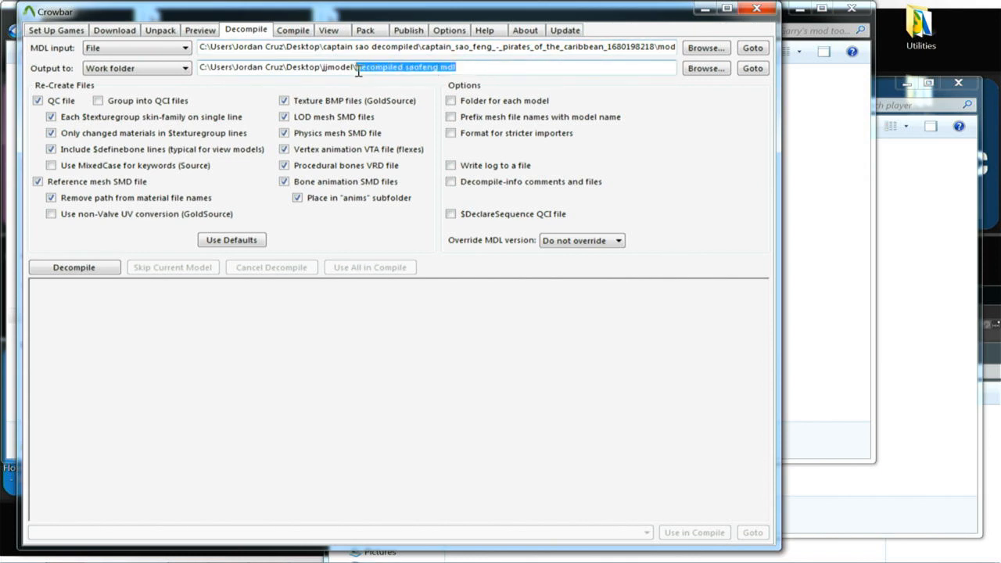
left_click(344, 67)
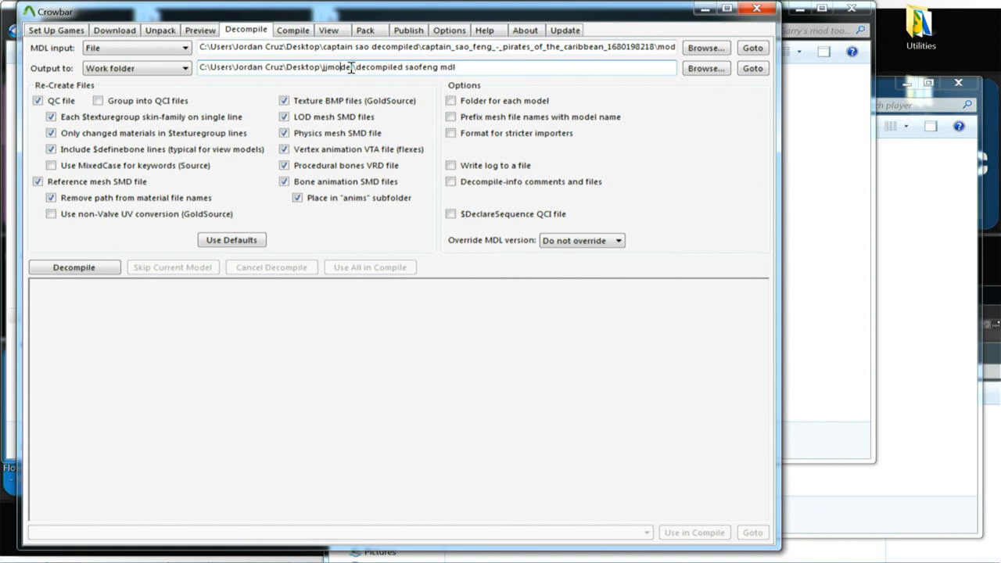
key("BackSpace")
key("BackSpace")
key("BackSpace")
key("BackSpace")
key("BackSpace")
key("BackSpace")
key("BackSpace")
key("BackSpace")
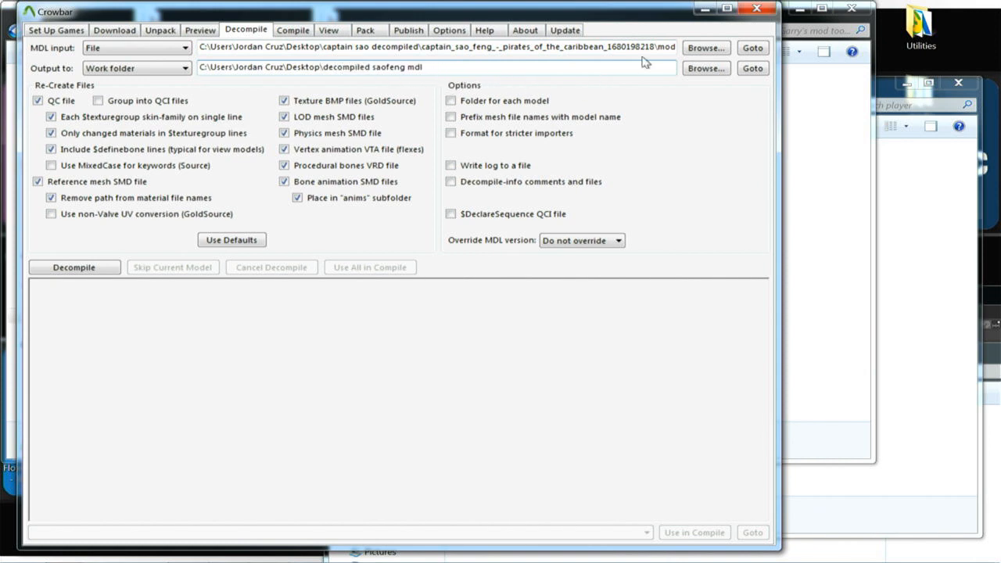
left_click(95, 272)
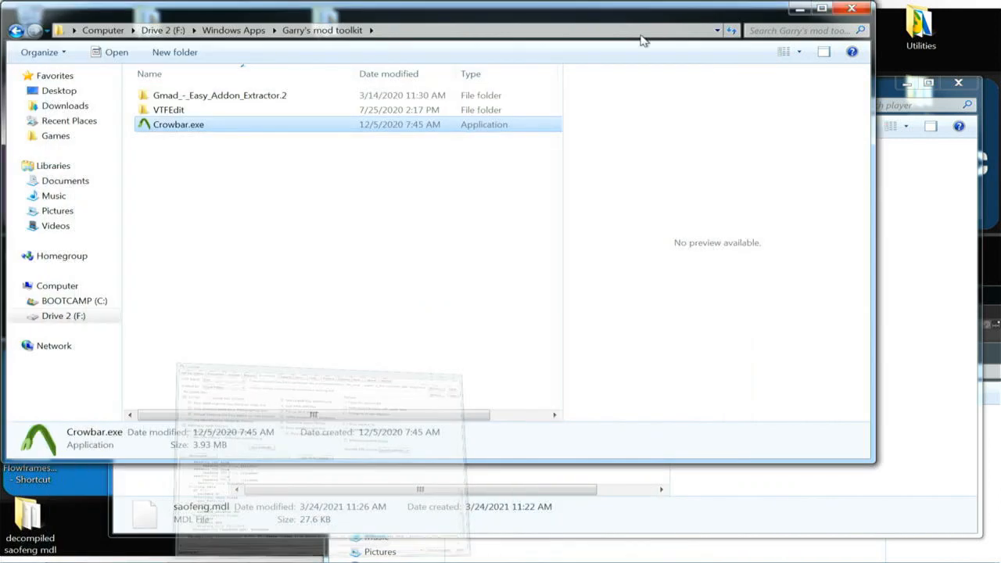
- Clear the windows off the desktop icons and place the decompiled saofeng mdl folder below the GarrysMod shortcut
left_click(705, 8)
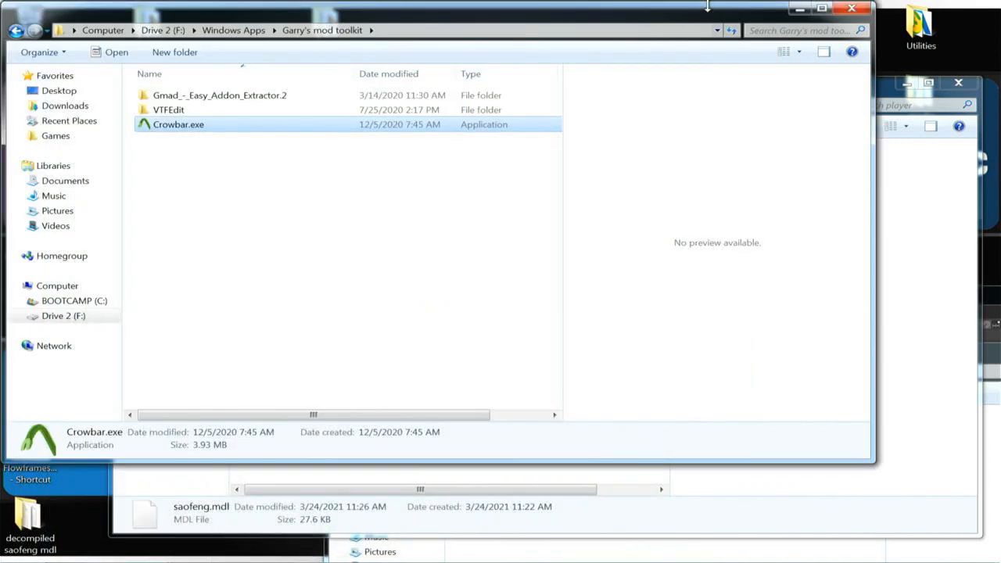
left_click(799, 8)
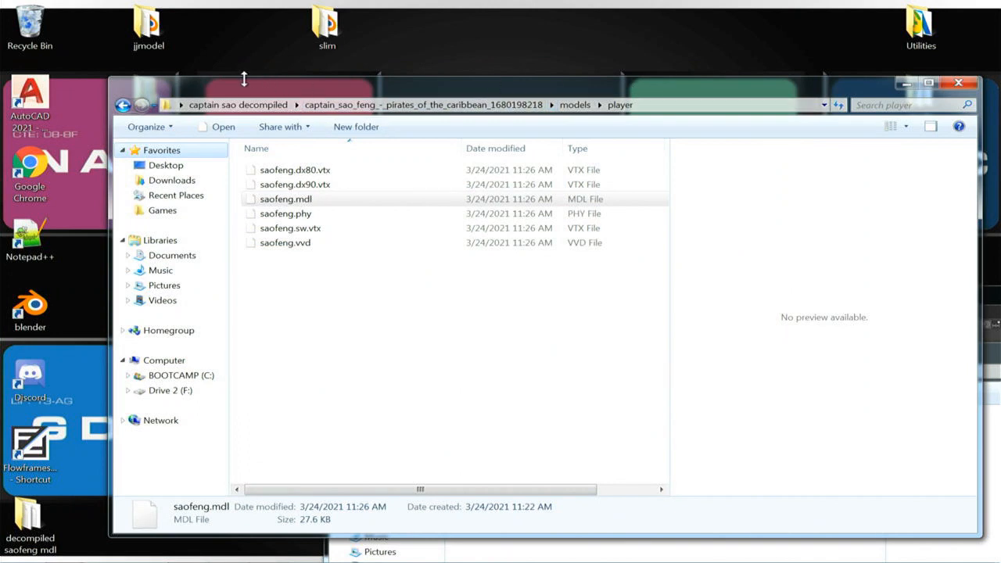
left_click_drag(240, 91, 626, 196)
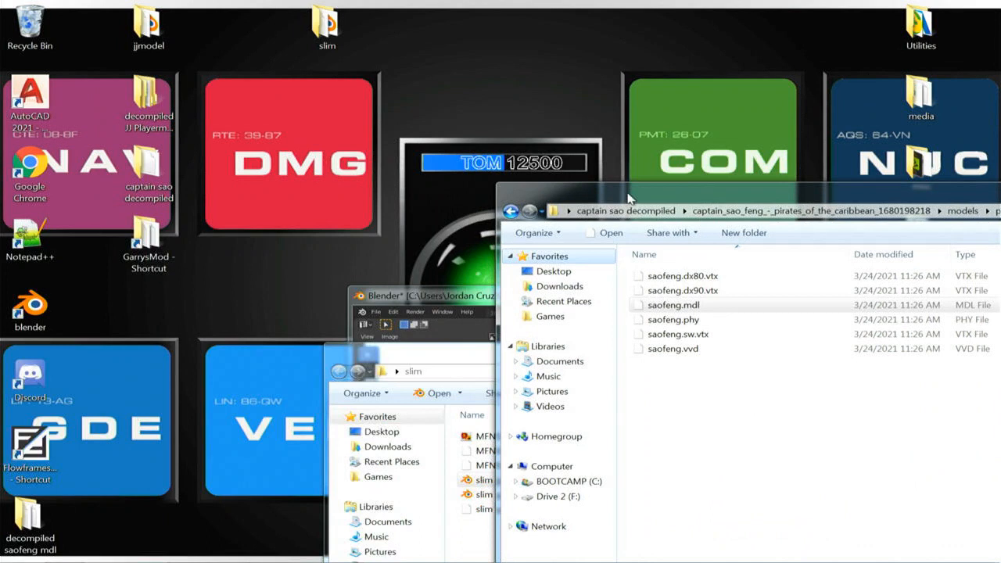
left_click_drag(30, 526, 160, 318)
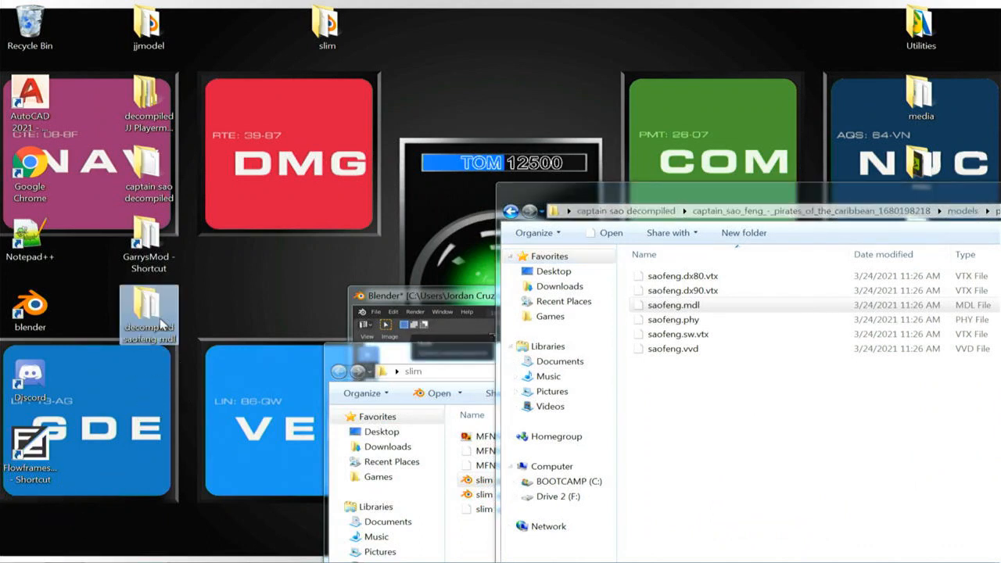
- Open the decompiled saofeng mdl folder from the desktop and close the player folder window holding saofeng.mdl
double_click(159, 321)
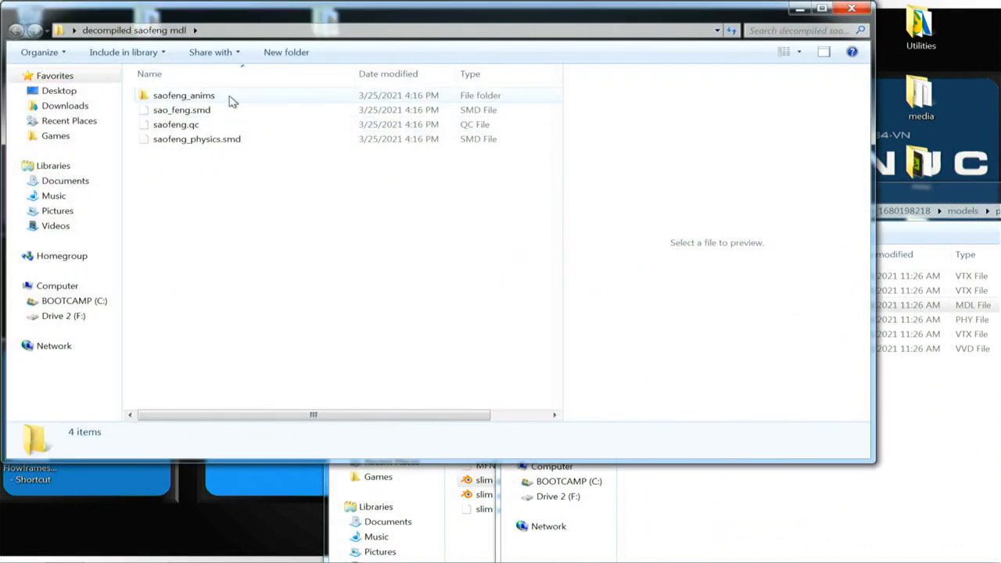
left_click_drag(890, 199, 392, 102)
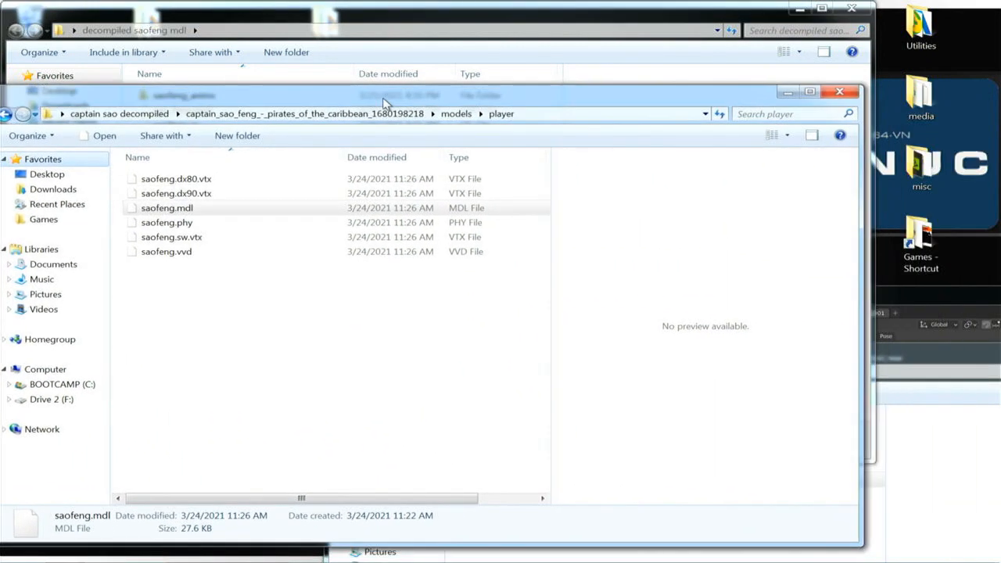
left_click(833, 94)
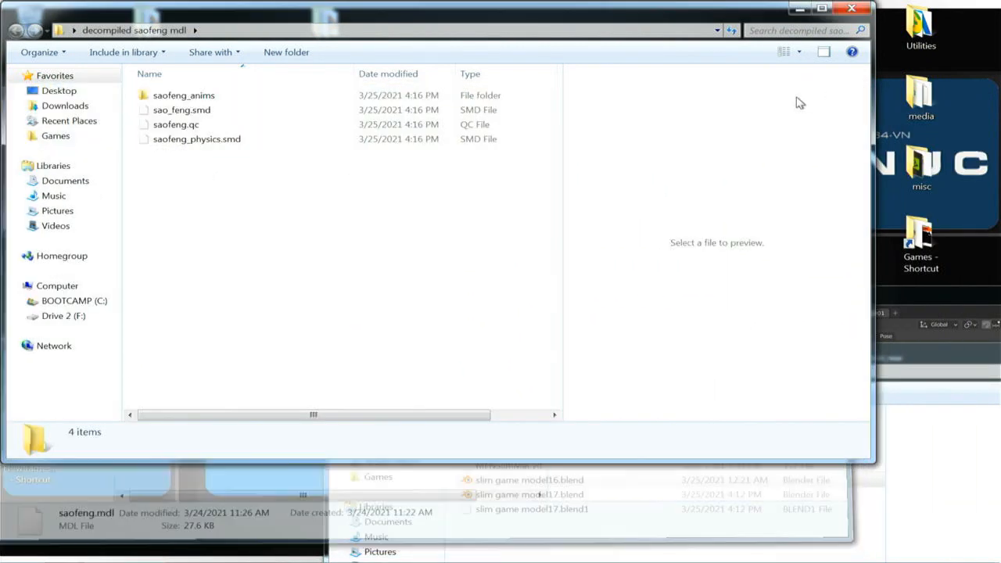
- Switch to Blender, bring the full MFNSlim model into view and save slim game model17.blend
left_click(915, 309)
left_click_drag(804, 297, 484, 44)
scroll(657, 317, "up", 8)
scroll(655, 315, "up", 4)
scroll(654, 315, "down", 15)
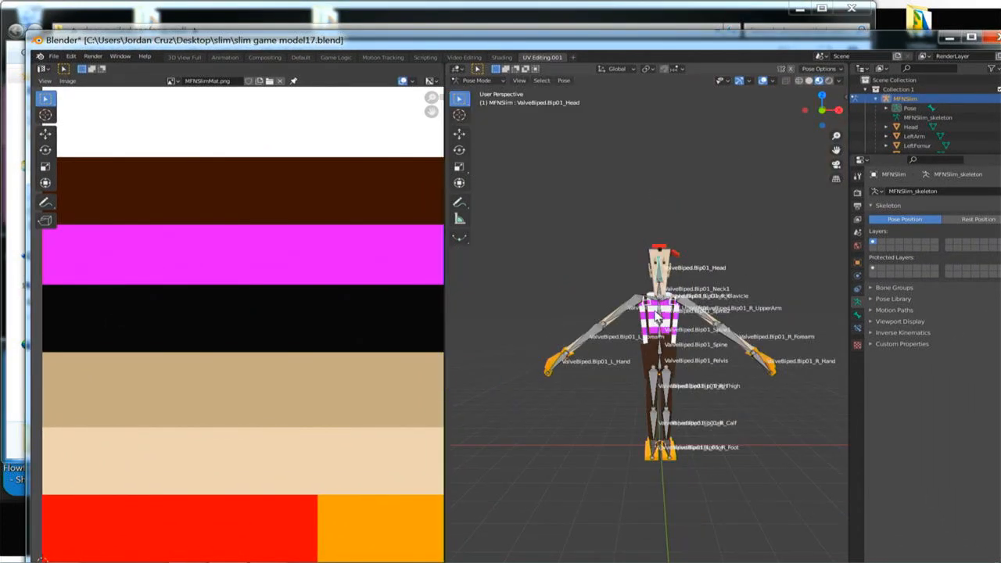
left_click(52, 57)
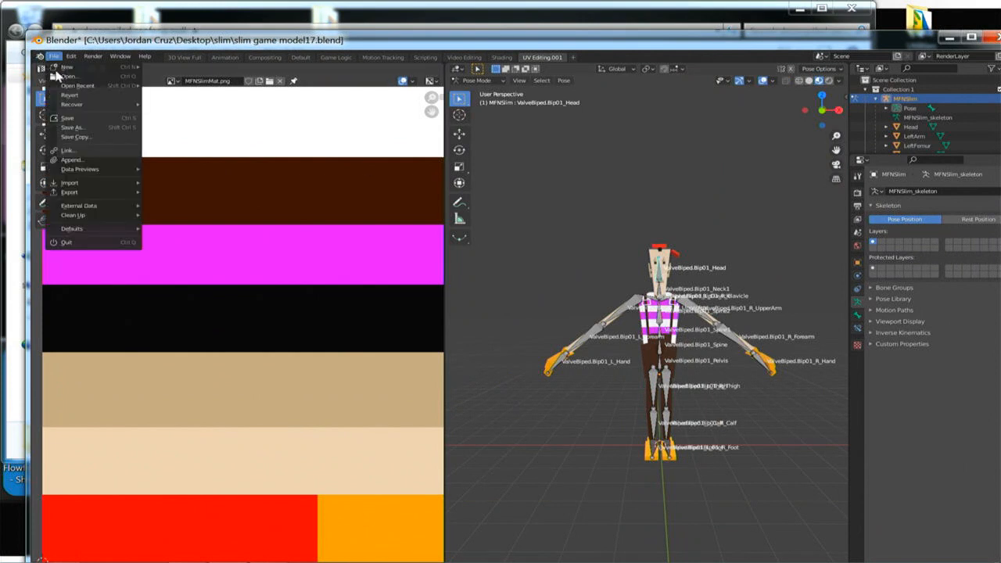
left_click(88, 119)
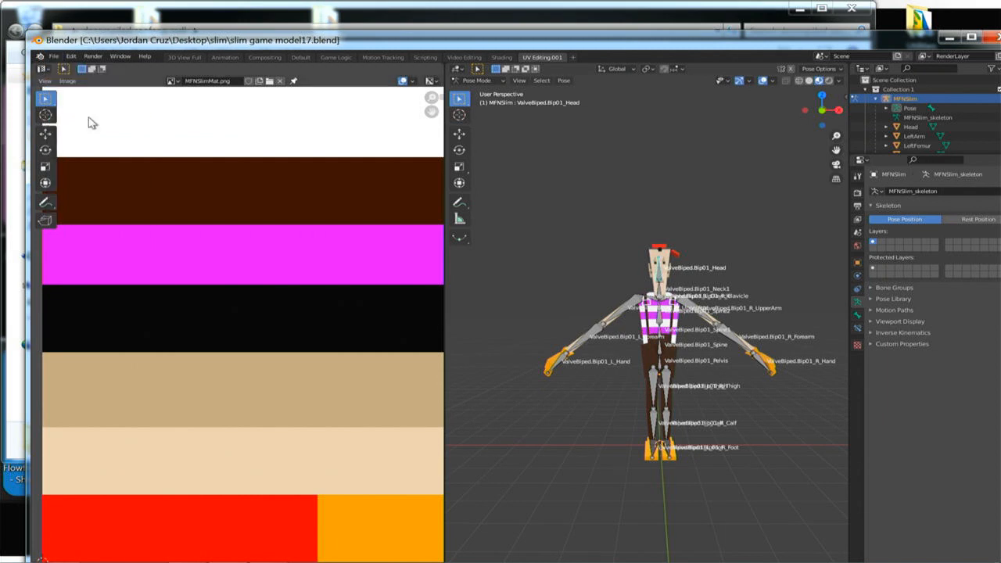
- Create a new General file and delete the default cube
left_click(53, 56)
mouse_move(67, 70)
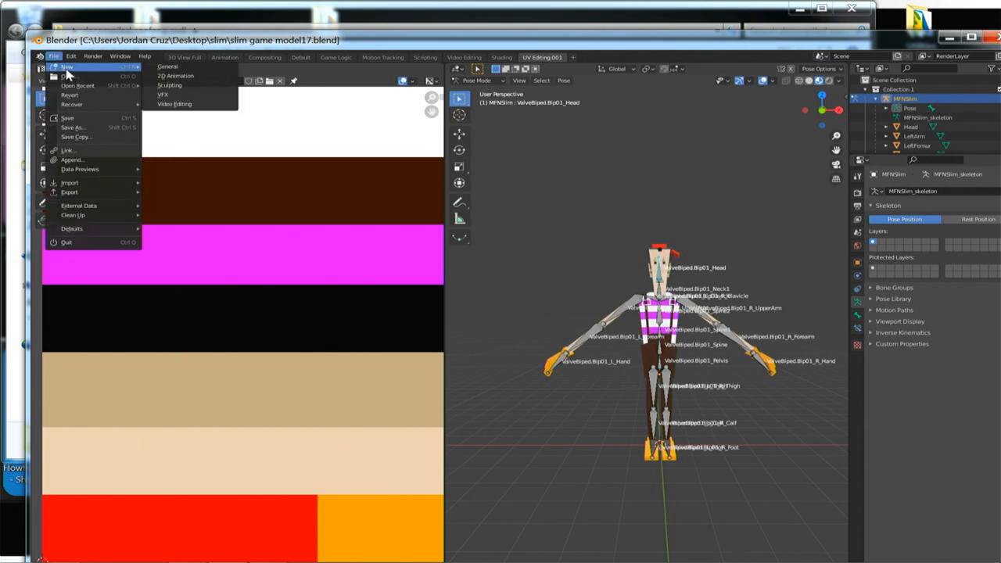
left_click(185, 67)
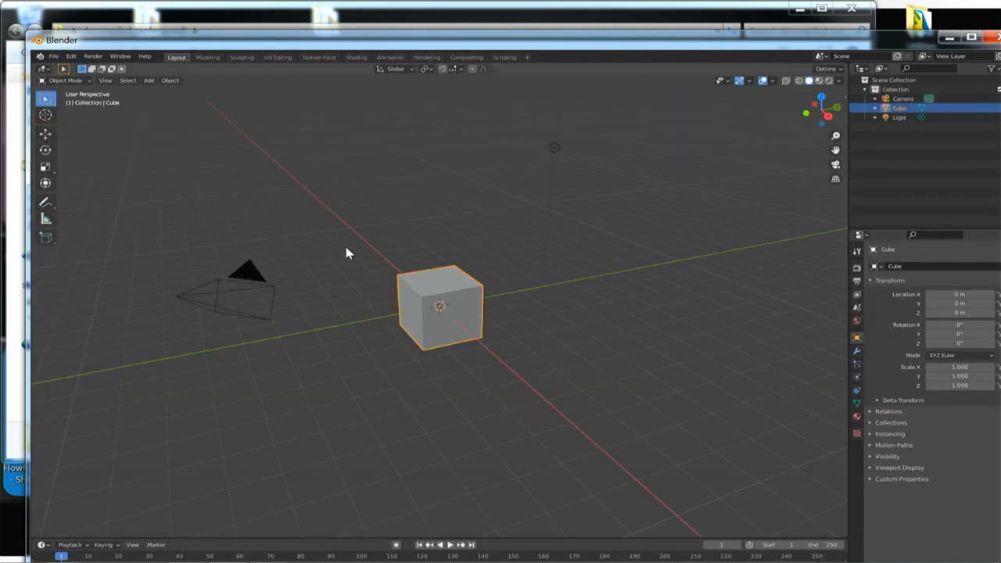
key("x")
left_click(379, 291)
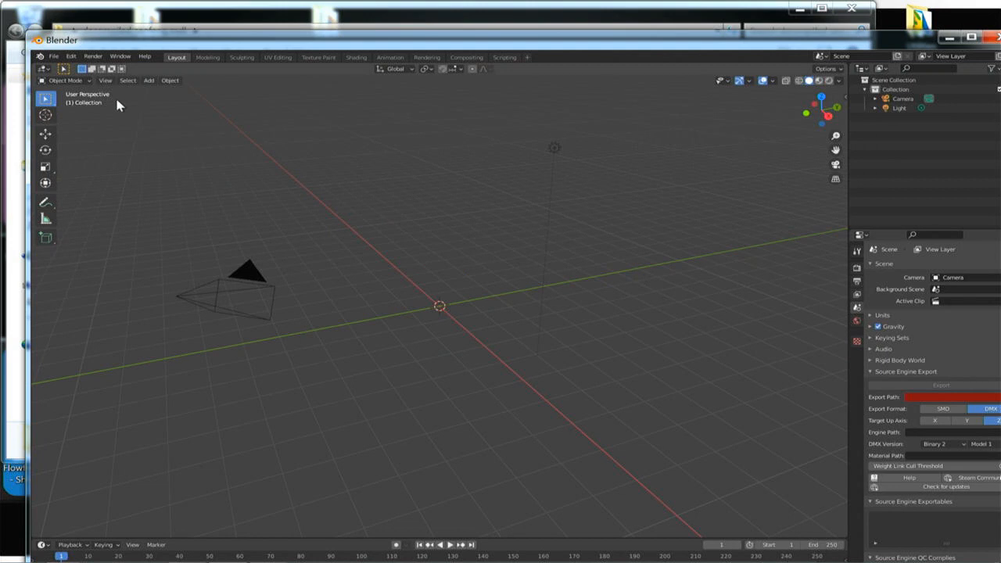
- Import sao_feng.smd from the Desktop's decompiled saofeng mdl folder as a Source Engine model
left_click(53, 57)
mouse_move(92, 185)
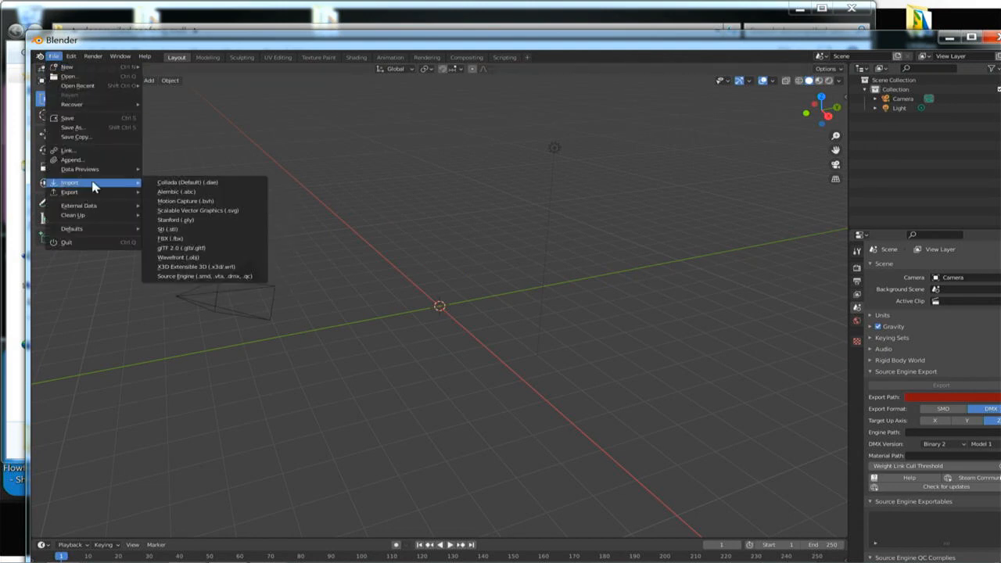
left_click(214, 275)
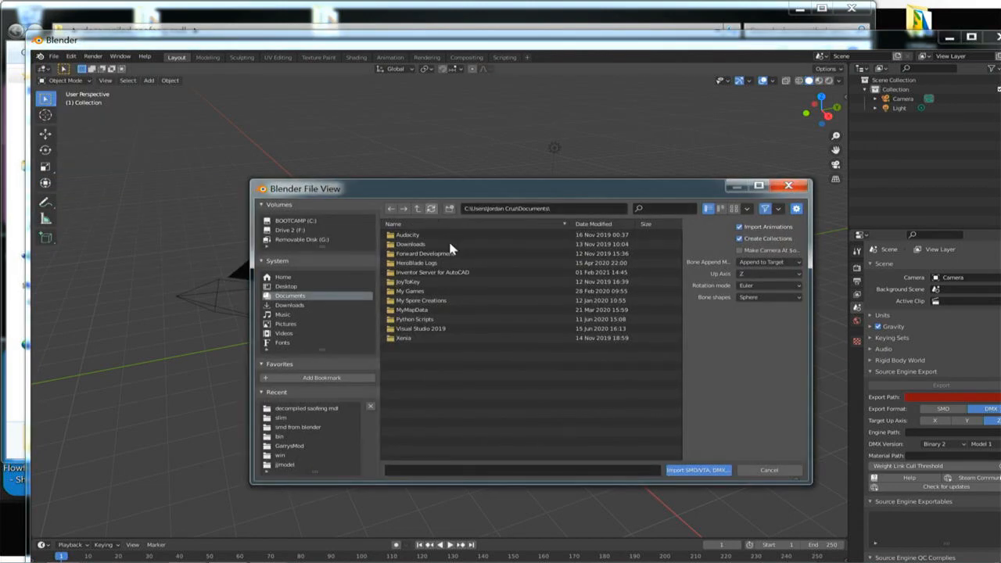
left_click(291, 287)
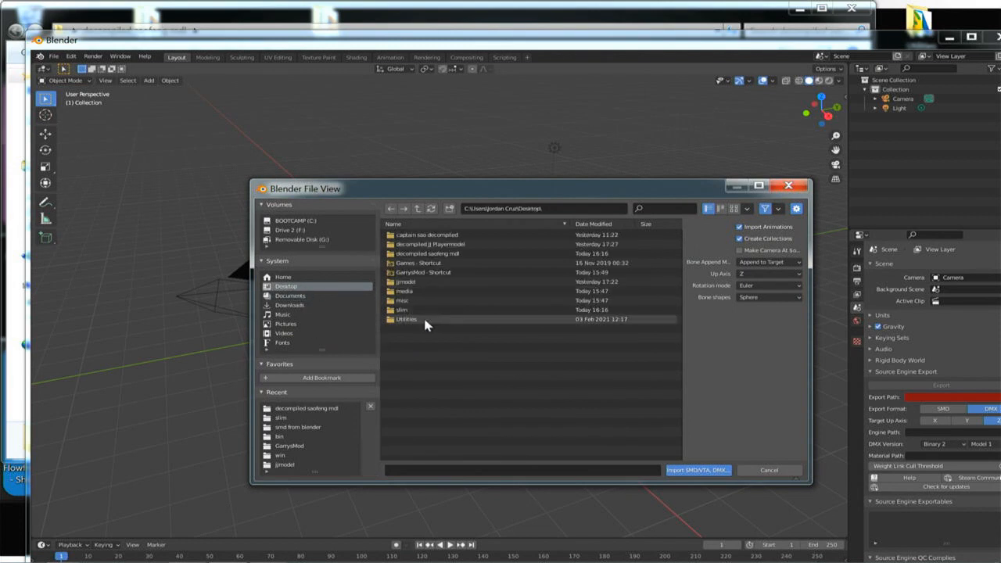
double_click(450, 253)
left_click(452, 244)
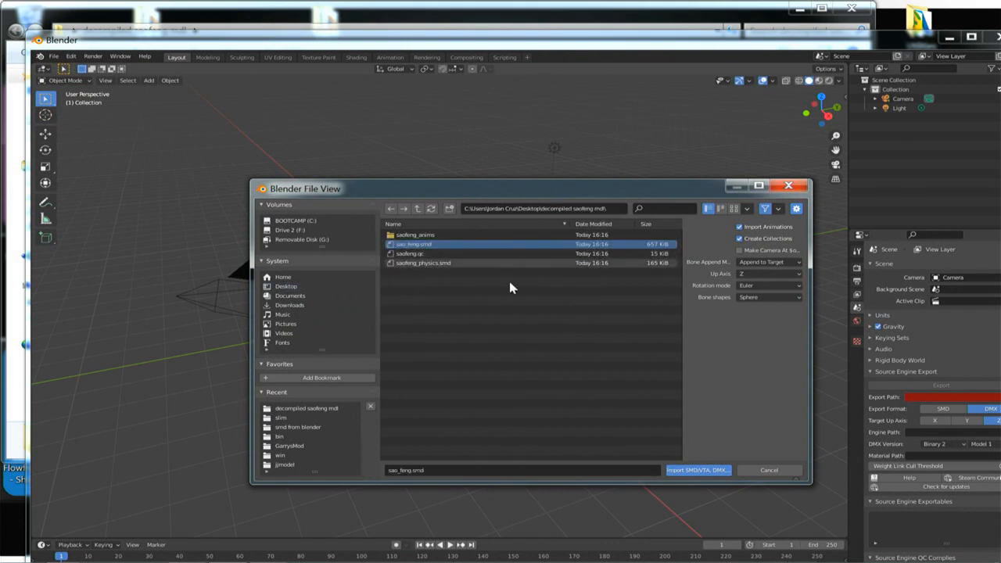
left_click(713, 470)
scroll(546, 327, "up", 2)
scroll(545, 325, "down", 10)
scroll(545, 328, "down", 5)
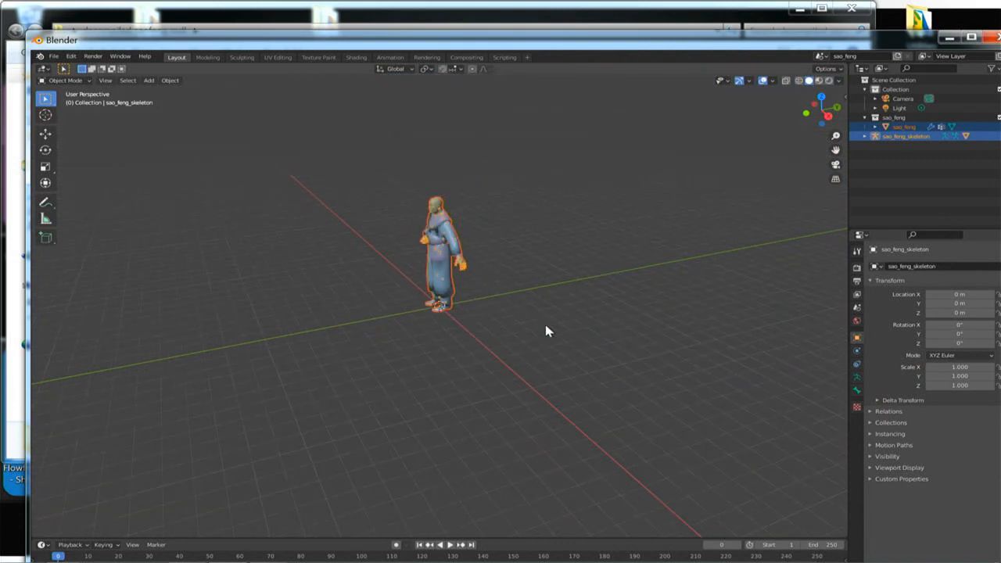
- Examine the imported Sao Feng figure from the front and expand its sao_feng mesh and sao_feng_skeleton entries in the outliner
middle_click_drag(453, 324, 475, 263)
scroll(475, 263, "up", 7)
mouse_move(648, 227)
middle_mouse_down()
mouse_move(619, 224)
mouse_move(618, 242)
mouse_move(637, 228)
middle_mouse_up()
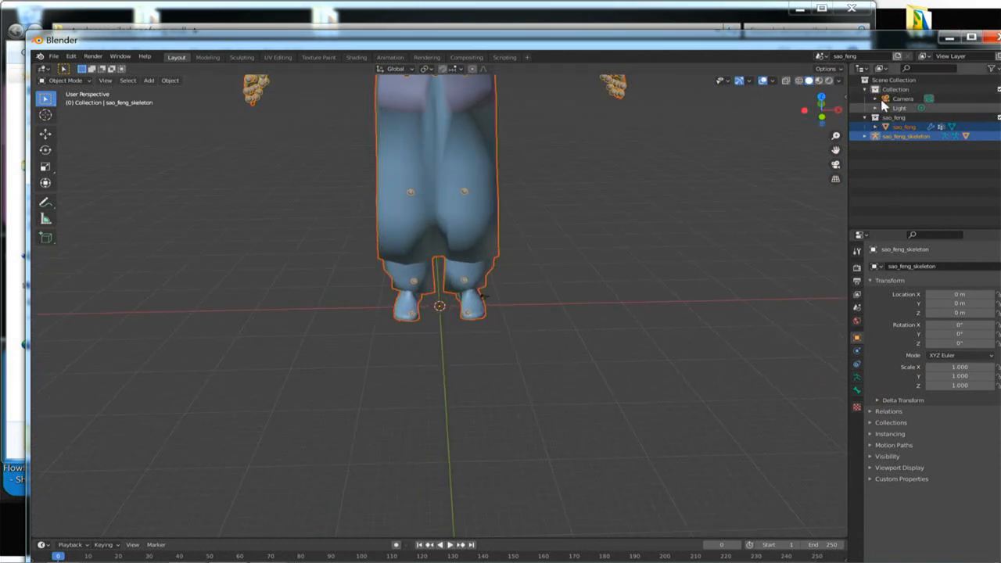
left_click(864, 136)
key("alt+a")
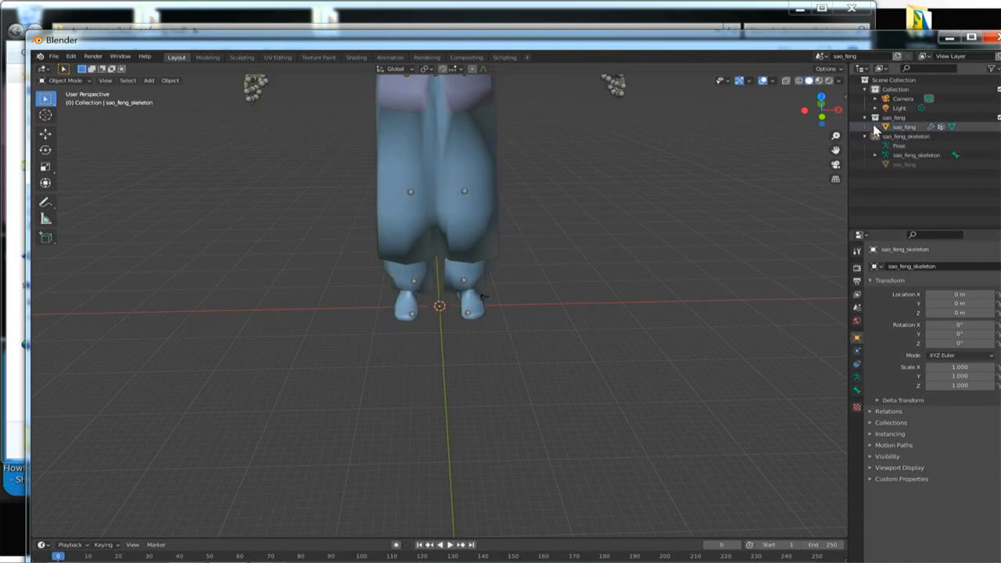
left_click(875, 126)
left_click(903, 127)
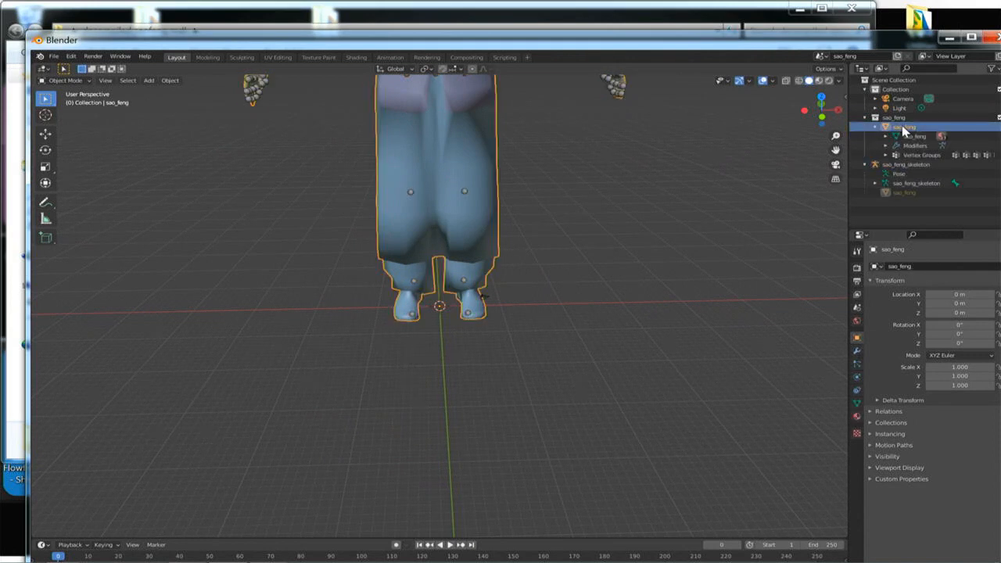
left_click(901, 165)
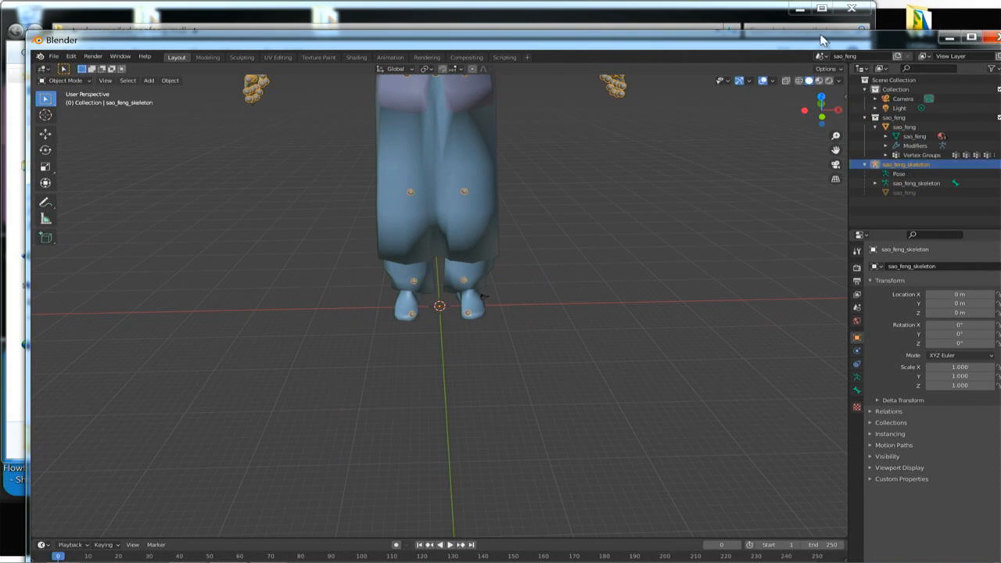
left_click_drag(831, 41, 744, 36)
scroll(552, 205, "up", 3)
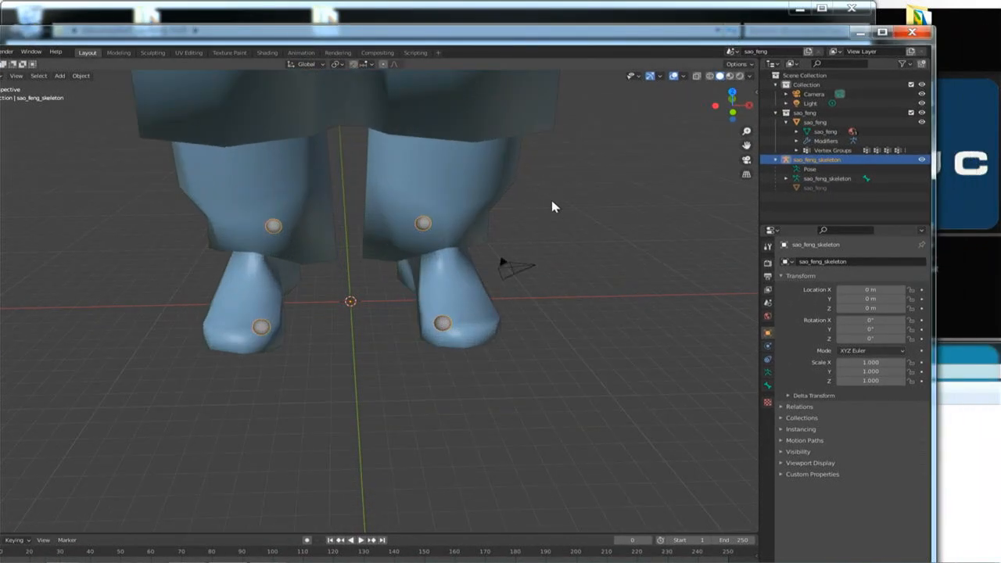
scroll(552, 205, "down", 7)
scroll(551, 206, "up", 3)
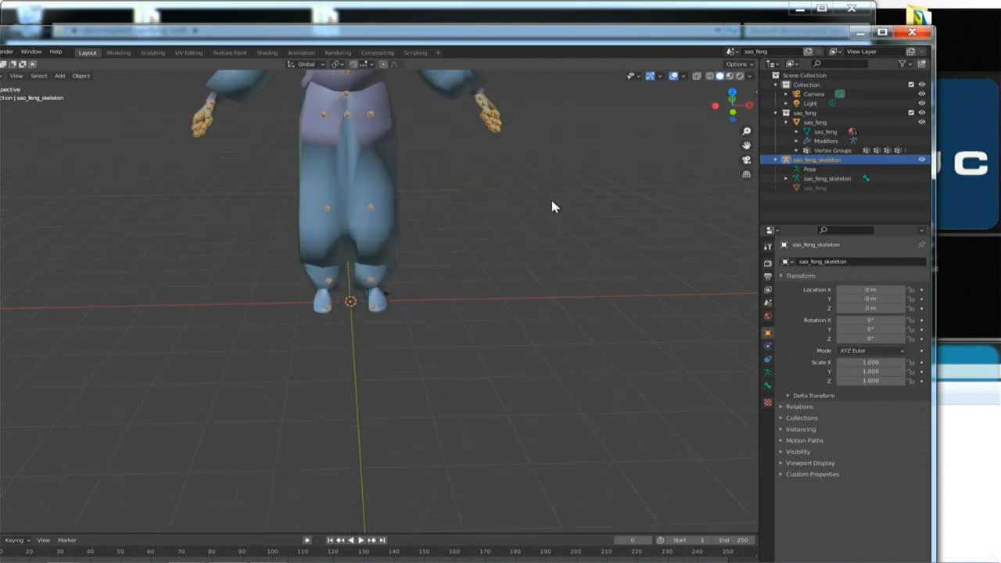
middle_click_drag(444, 188, 445, 332, "shift")
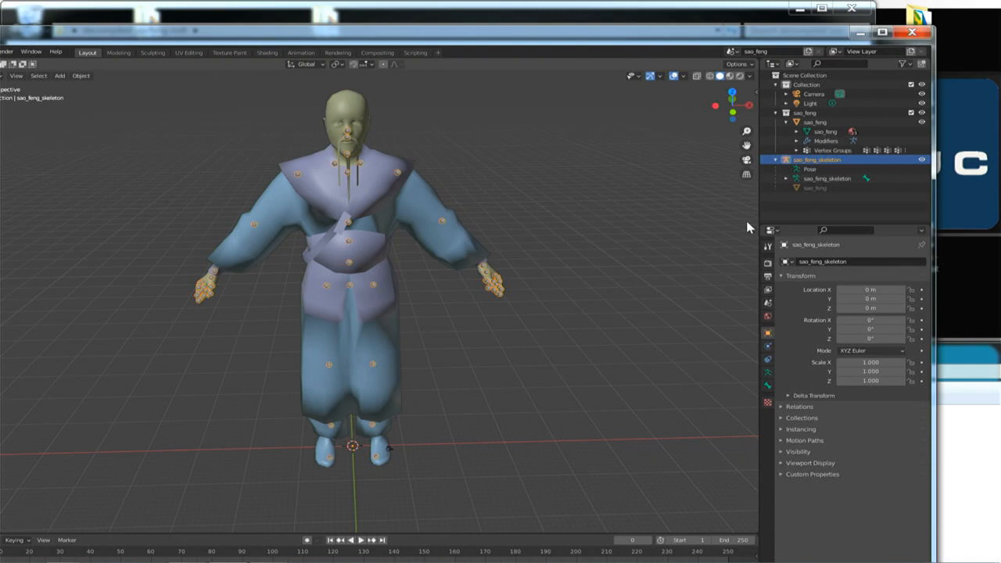
- Inspect the sao_feng mesh and the sao_feng_skeleton armature individually, including the bone hierarchy under the pelvis bone
left_click(814, 123)
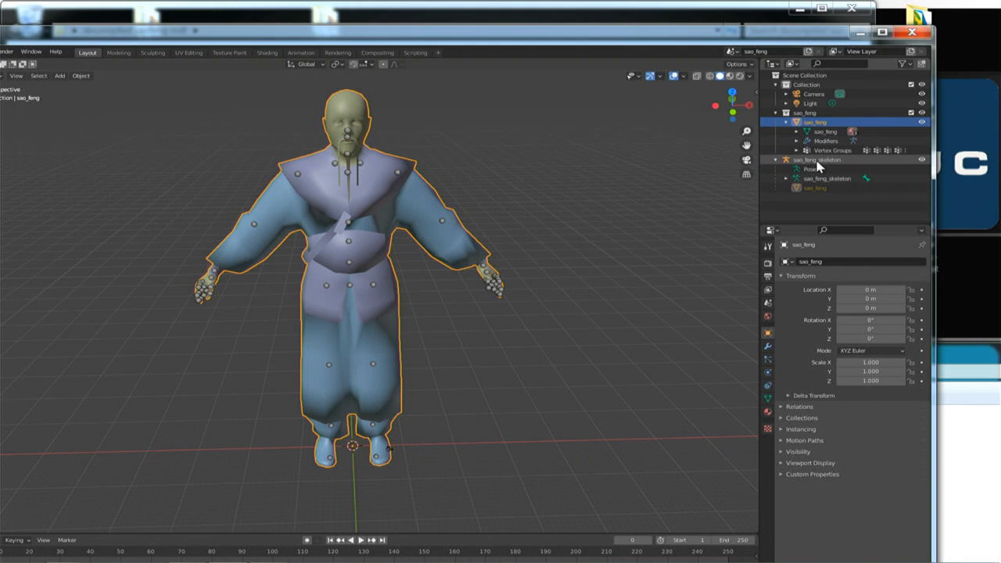
left_click(818, 164)
left_click(821, 180)
left_click(787, 180)
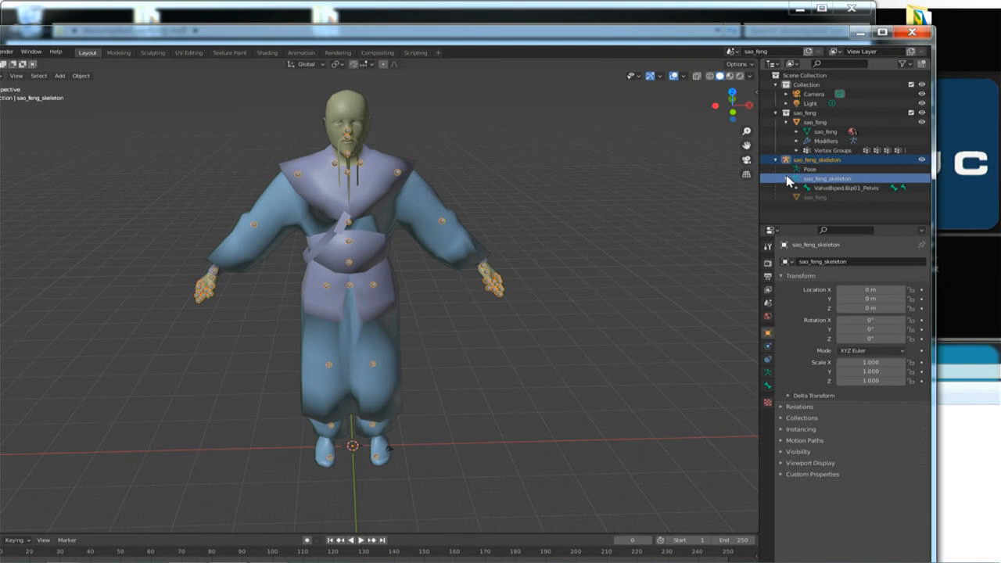
left_click(796, 189)
left_click(797, 189)
left_click(787, 179)
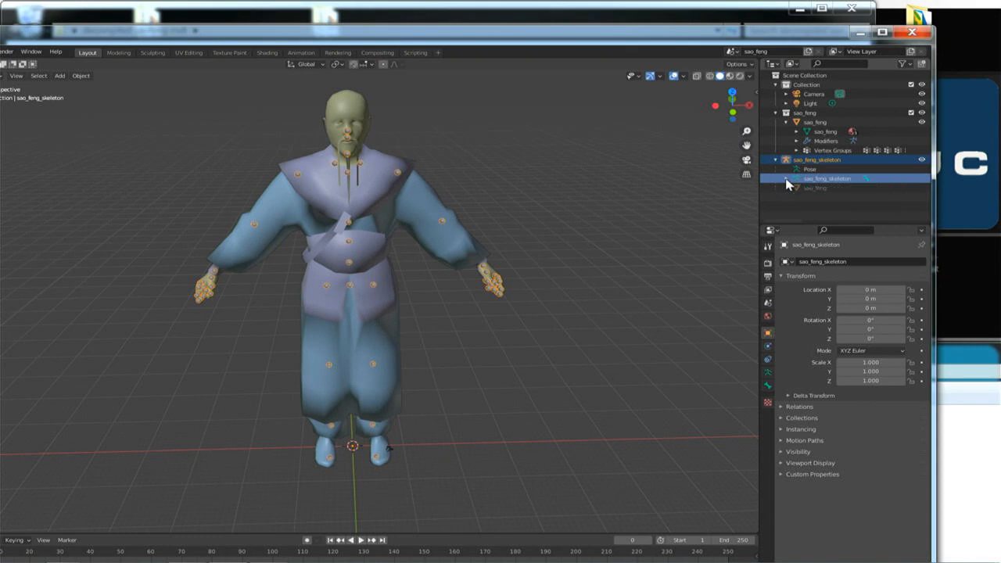
left_click(811, 123)
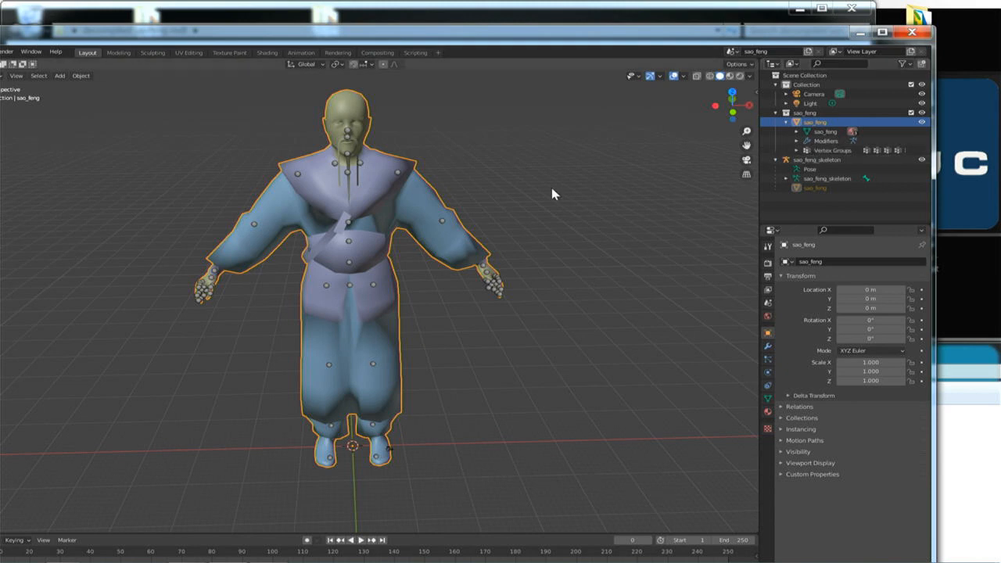
left_click(399, 171)
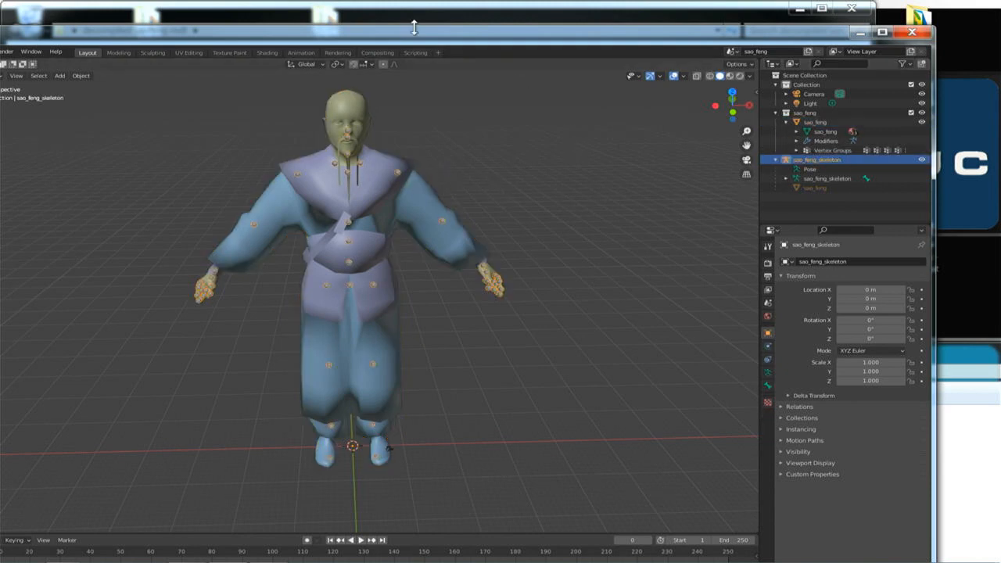
- Append all objects, including the MFNSlim armature and its body parts, from slim game model17.blend in the Desktop's slim folder
left_click_drag(407, 36, 440, 16)
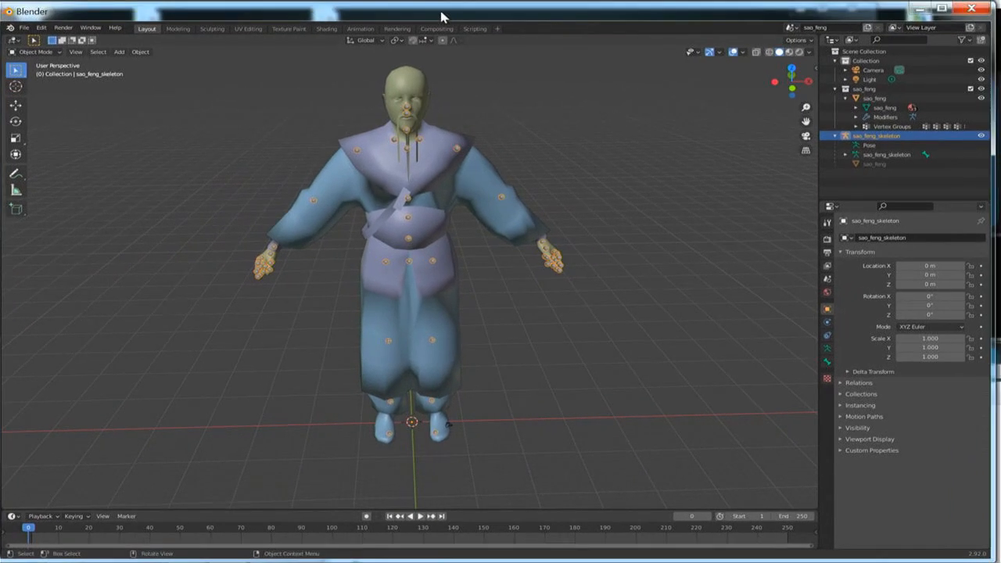
left_click(25, 28)
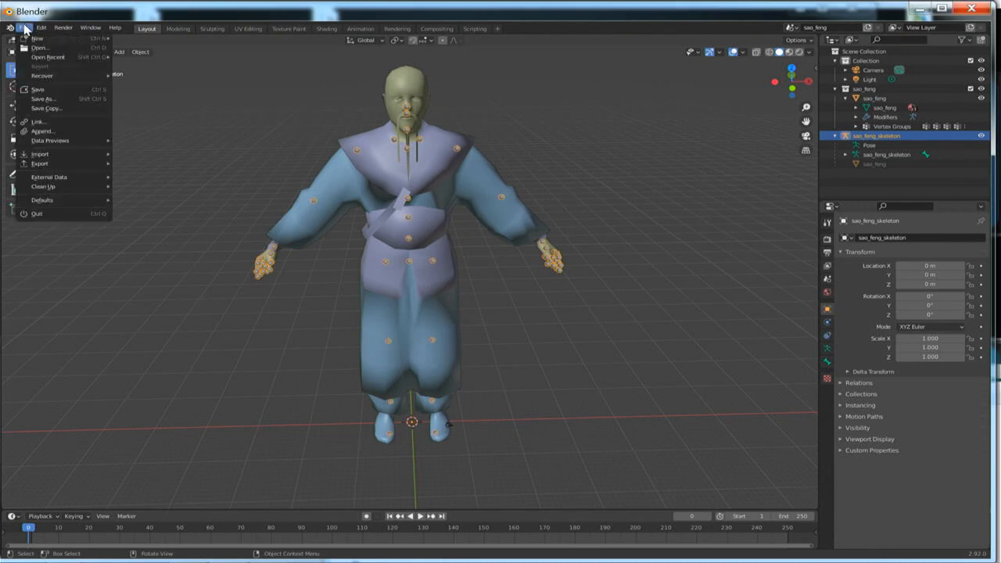
mouse_move(33, 155)
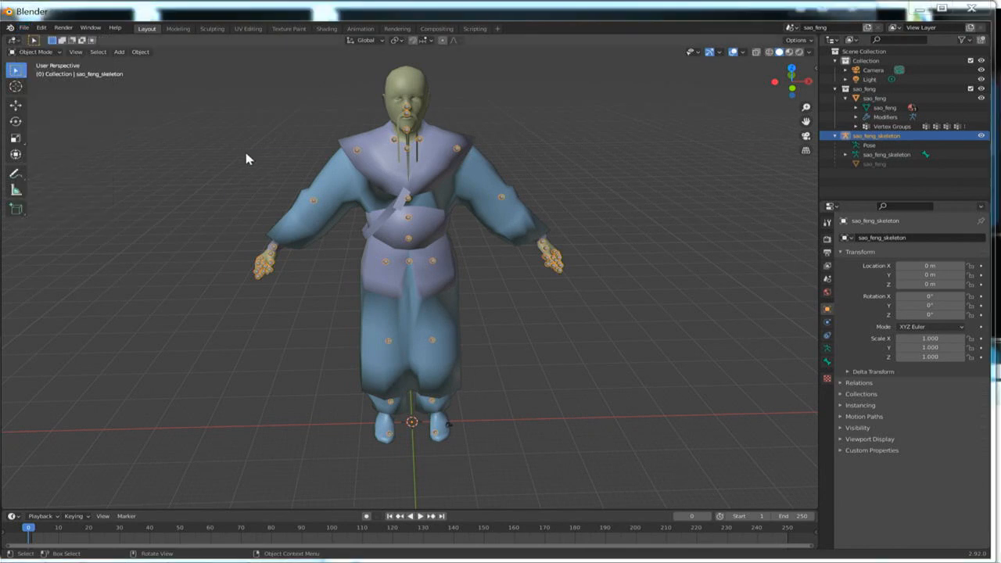
left_click(41, 130)
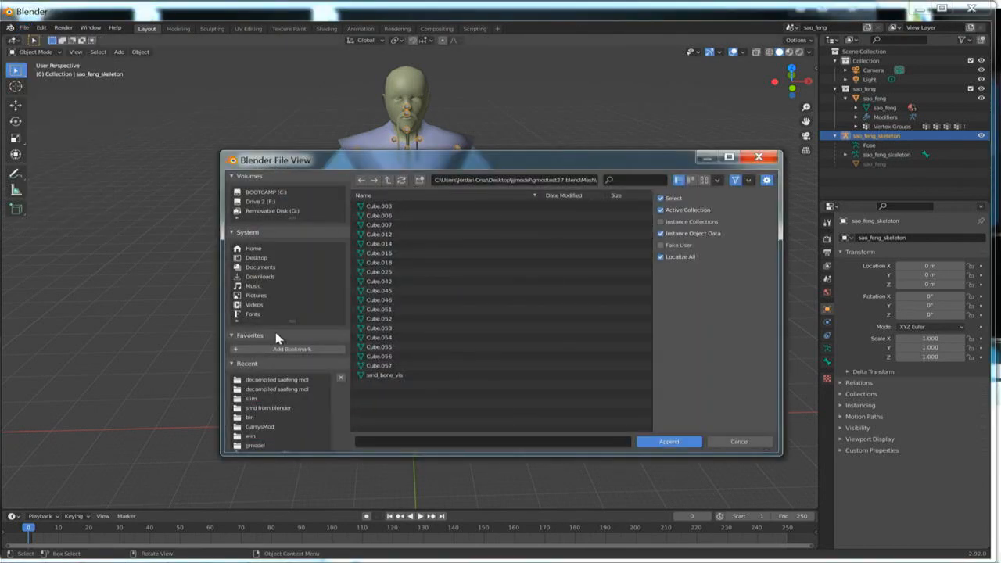
left_click(259, 258)
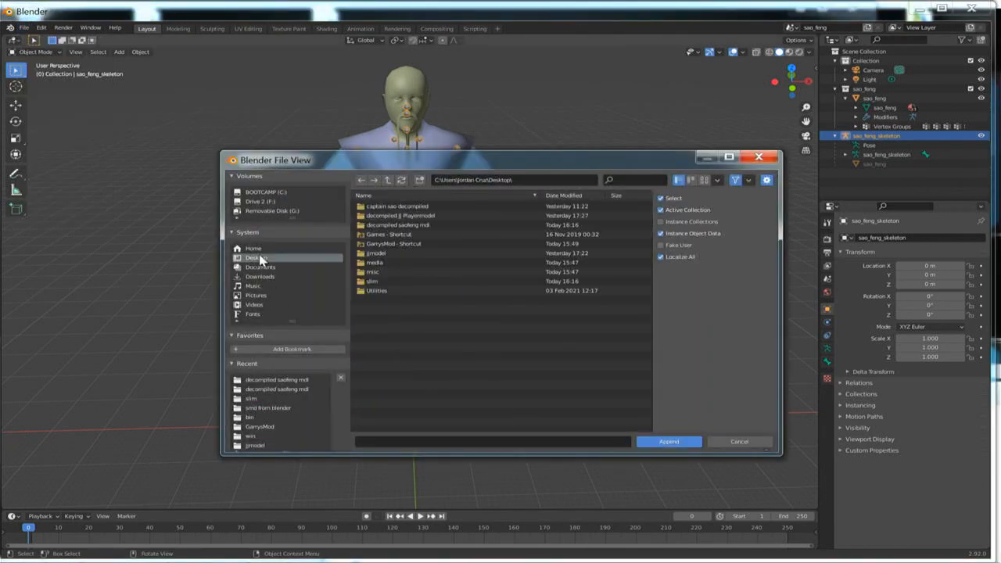
double_click(372, 281)
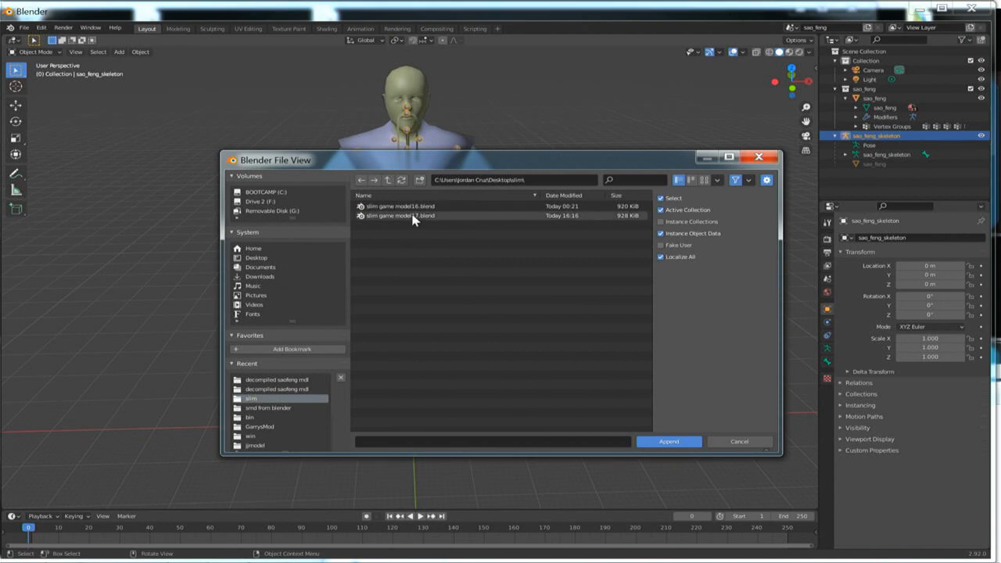
double_click(413, 217)
double_click(387, 272)
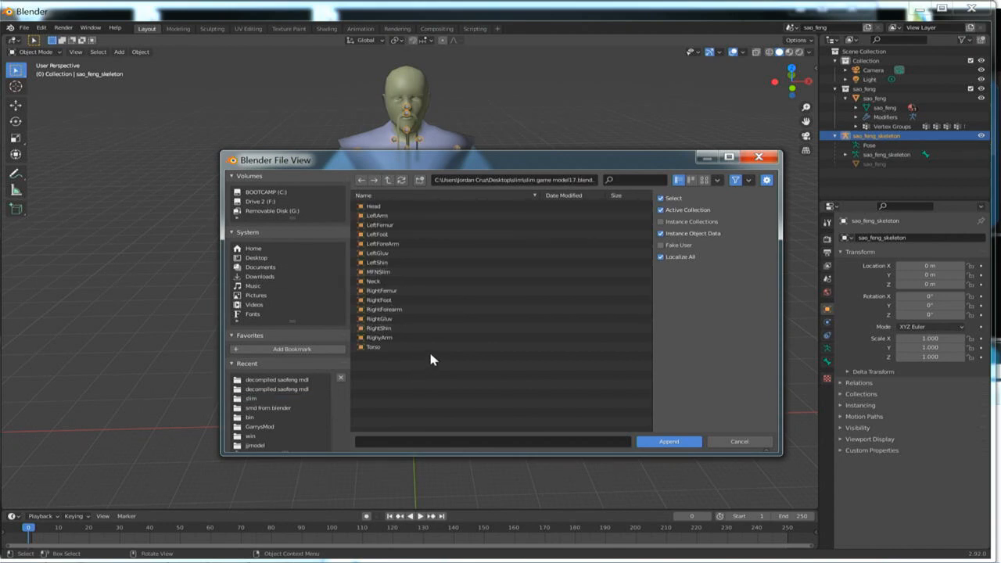
key("a")
left_click(660, 442)
left_click(664, 442)
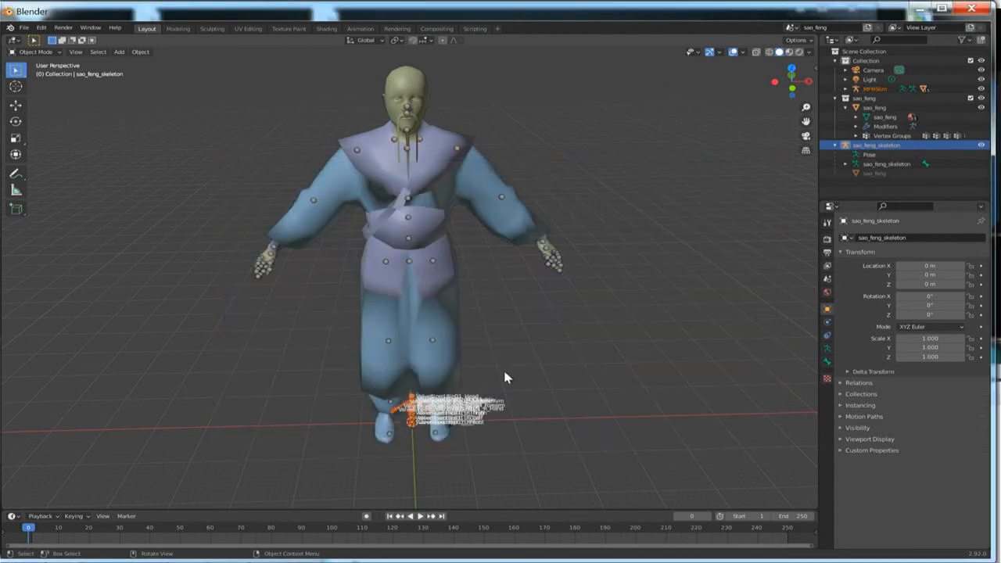
scroll(504, 378, "up", 5)
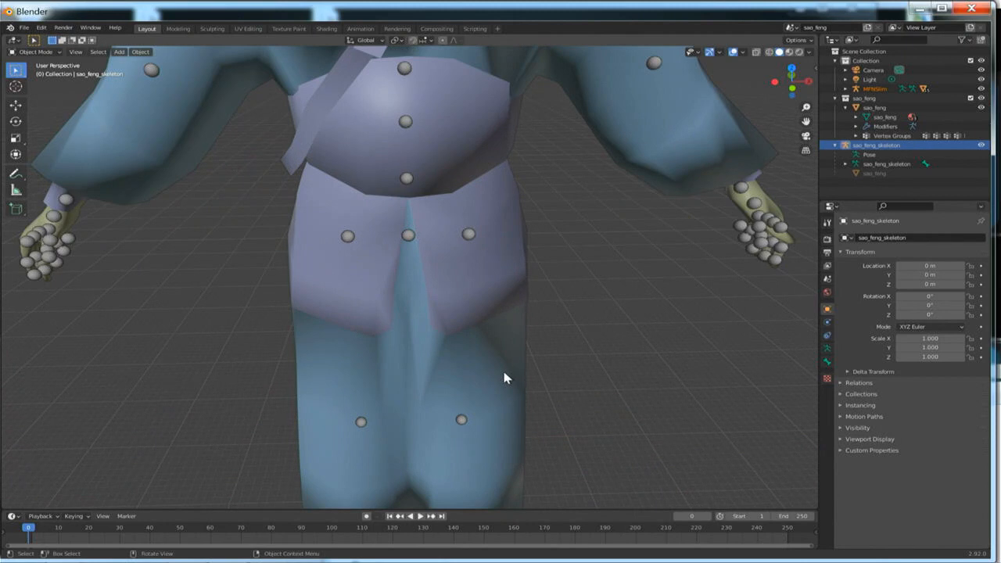
- Scale up the appended MFNSlim armature and body parts uniformly toward the Sao Feng figure's size
middle_click_drag(495, 393, 492, 328)
key("s")
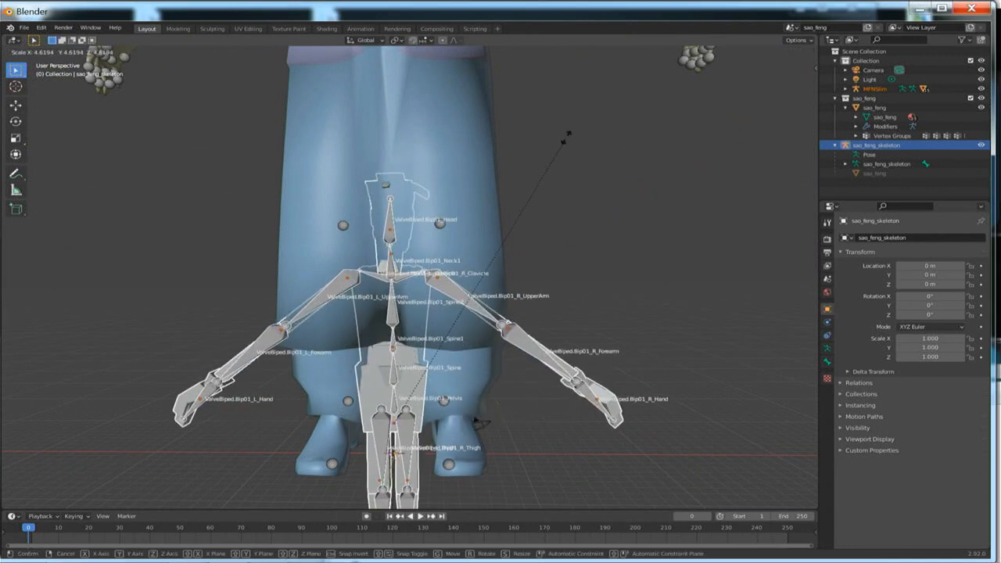
left_click(590, 118)
middle_click_drag(598, 154, 596, 345)
scroll(596, 345, "down", 6)
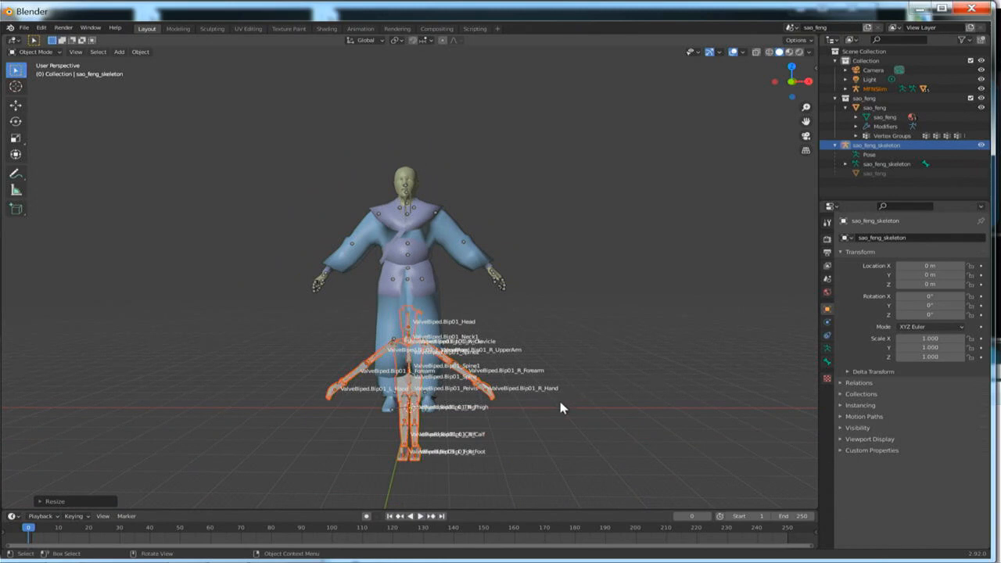
- Raise the enlarged MFNSlim model along the global Z axis so it overlaps the Sao Feng figure's body
key("g")
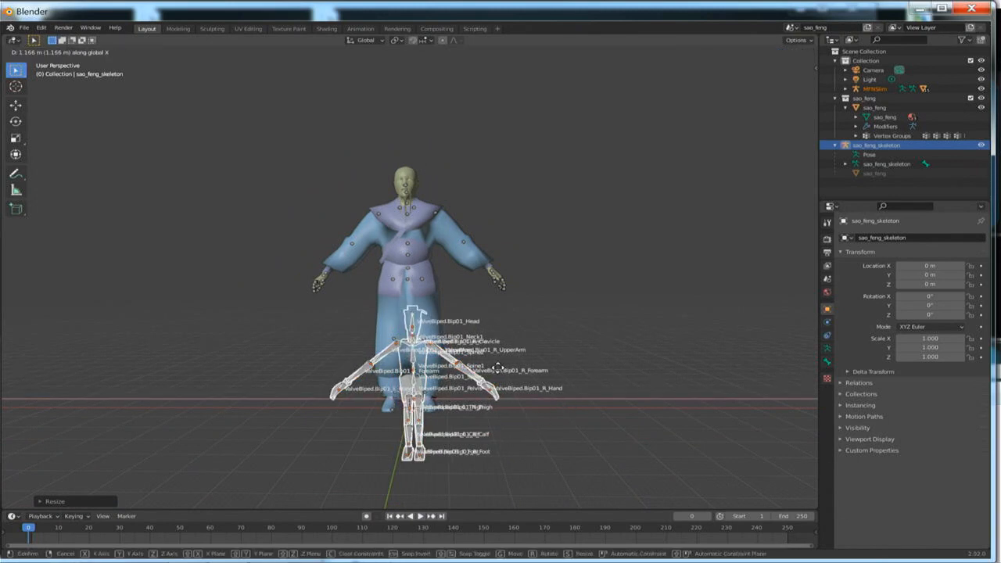
key("y")
key("z")
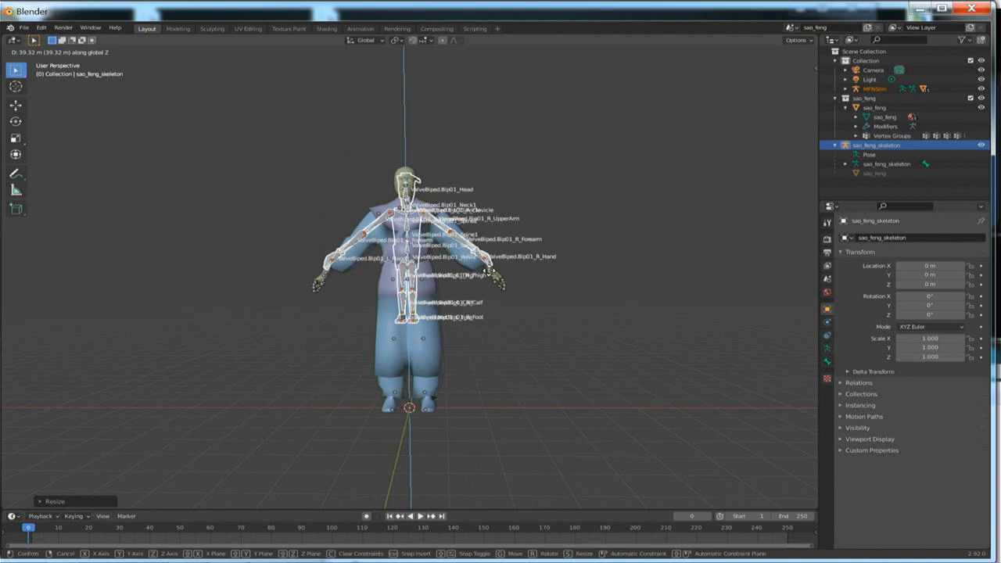
left_click(485, 353)
- Scale MFNSlim up to about Sao Feng's full height and shift it along Z to line up the feet
key("s")
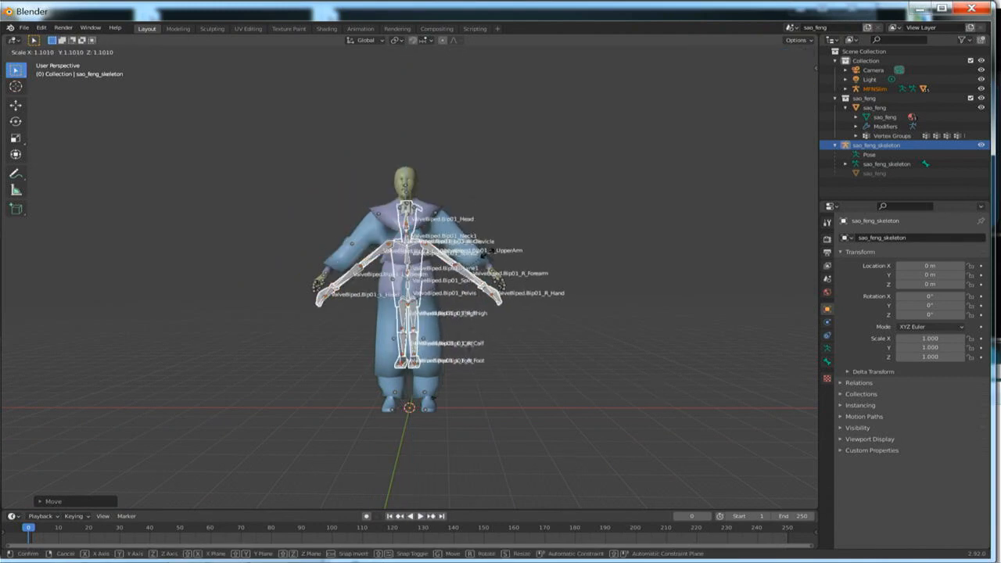
left_click(515, 224)
key("g")
key("z")
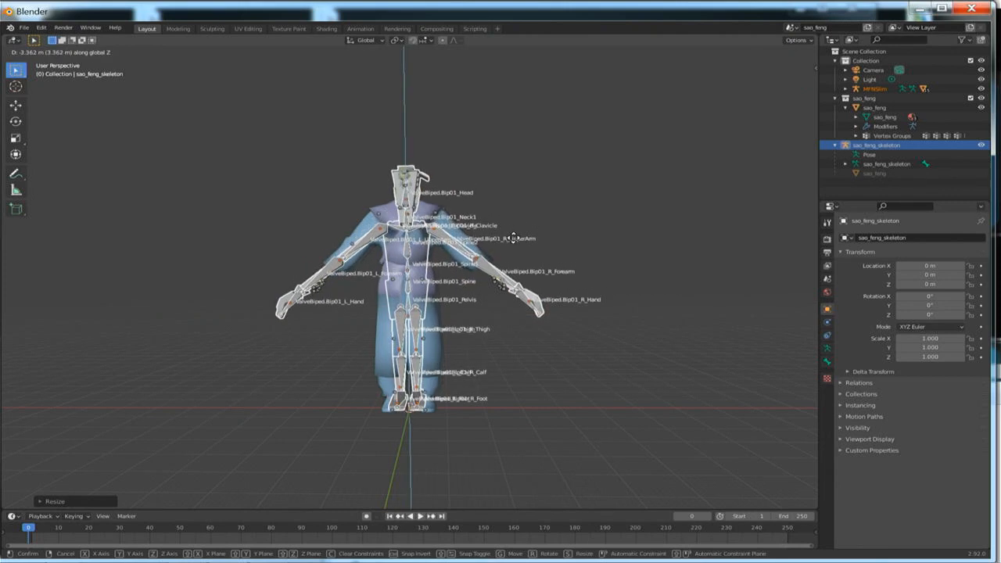
left_click(481, 293)
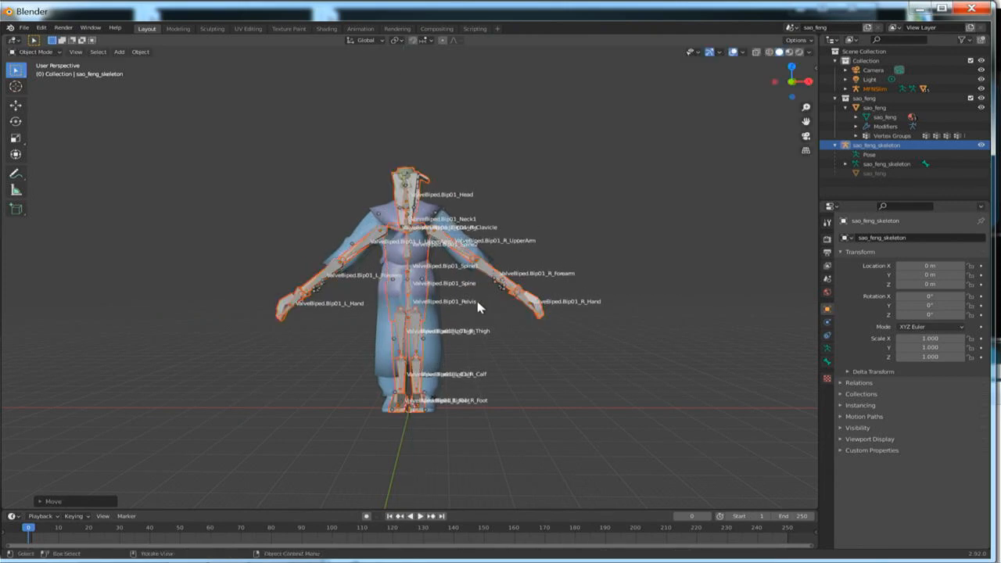
- Fine-tune MFNSlim's uniform scale to slightly taller than Sao Feng and raise it along the Z axis
scroll(471, 309, "down", 2)
scroll(472, 312, "up", 5)
middle_click_drag(466, 293, 436, 301)
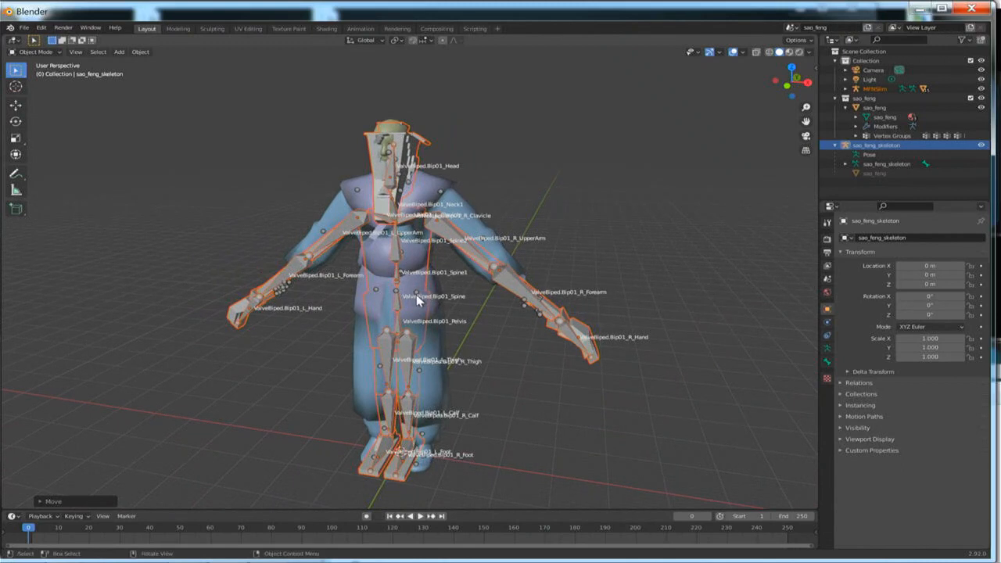
key("s")
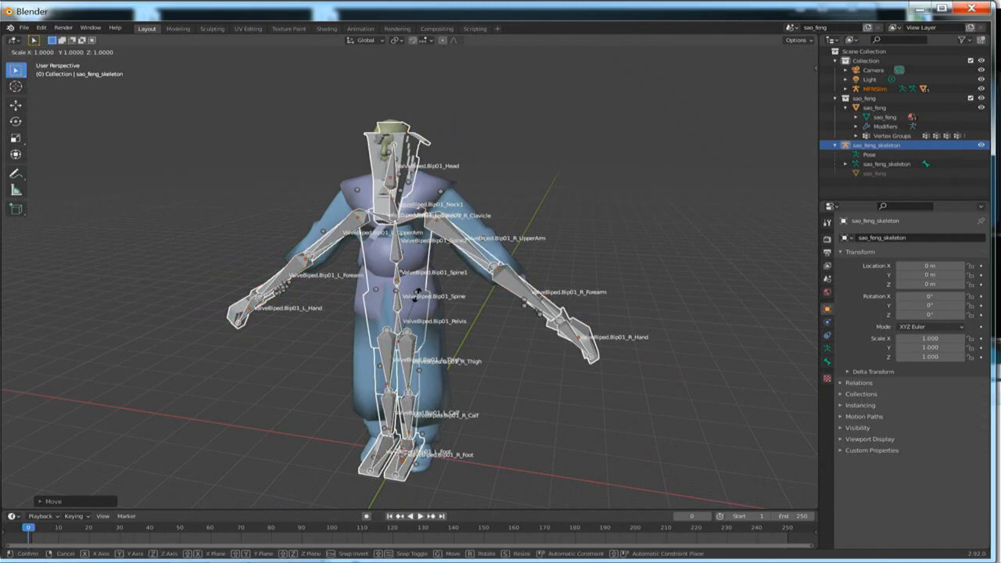
left_click(435, 296)
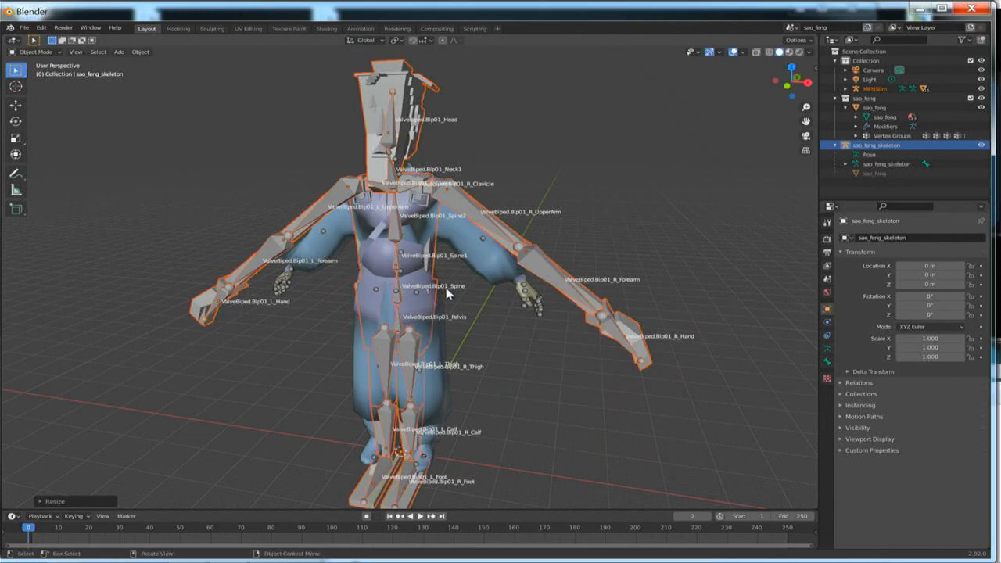
key("s")
left_click(452, 290)
key("g")
key("z")
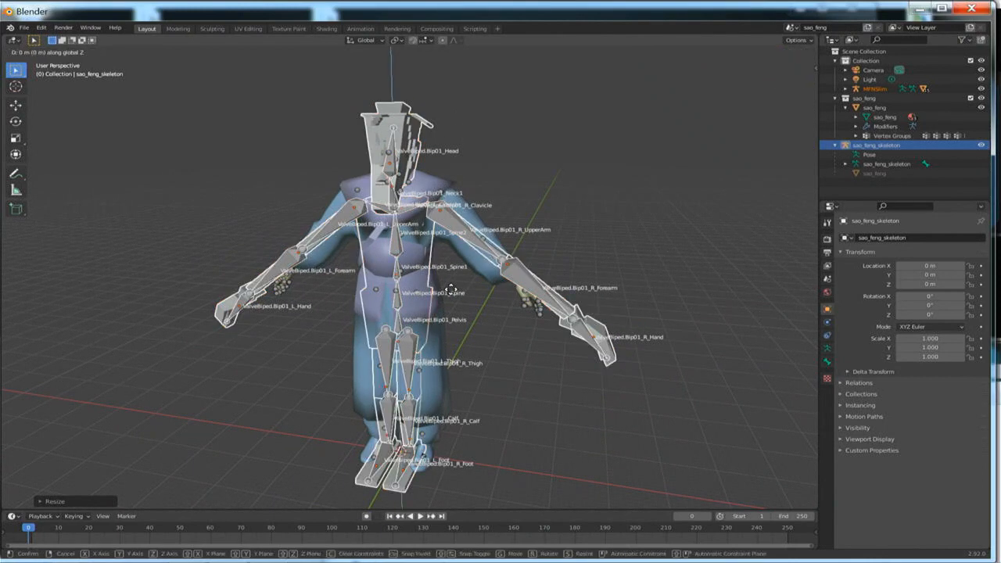
left_click(456, 281)
- Lower MFNSlim about 2 m along the global Z axis so its feet stand level with Sao Feng's
middle_click_drag(477, 295, 484, 256)
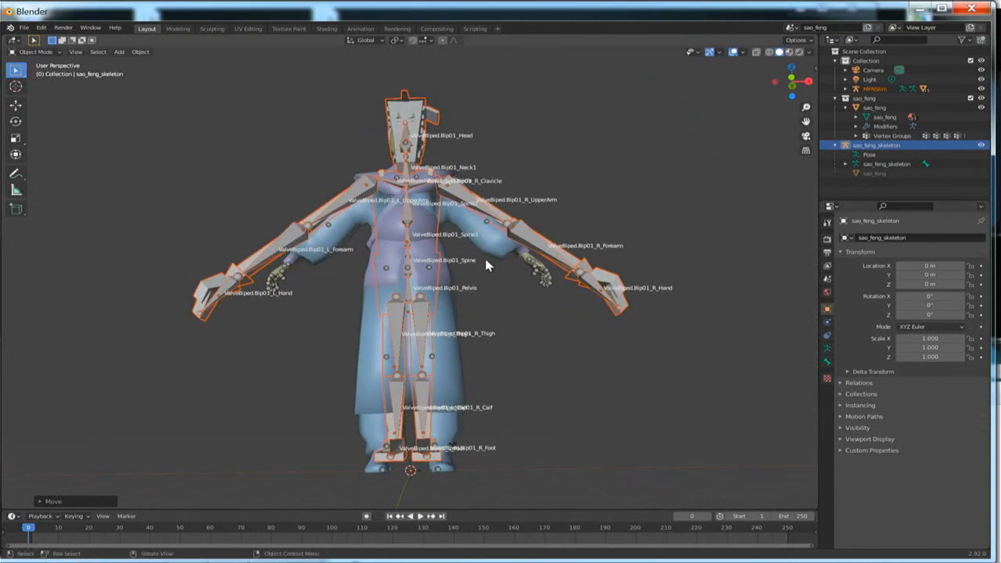
key("g")
key("z")
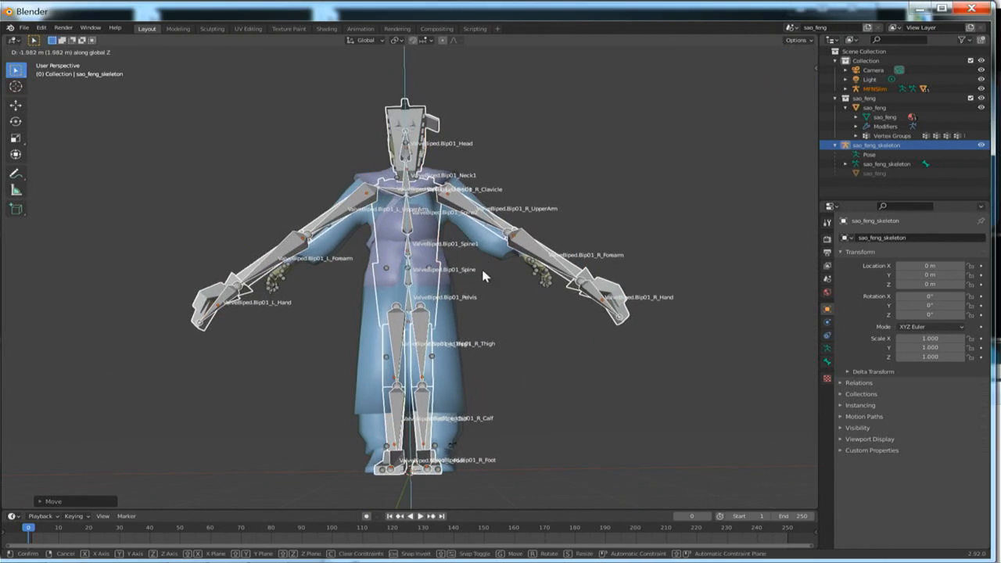
left_click(483, 275)
middle_click_drag(501, 281, 511, 313)
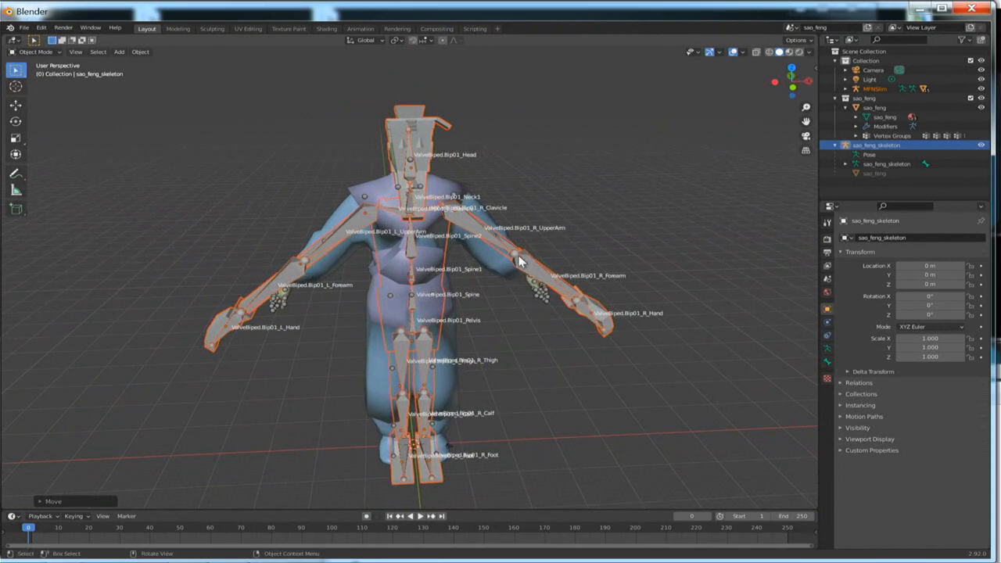
- Delete the Camera and the Light from the scene collection
left_click(556, 314)
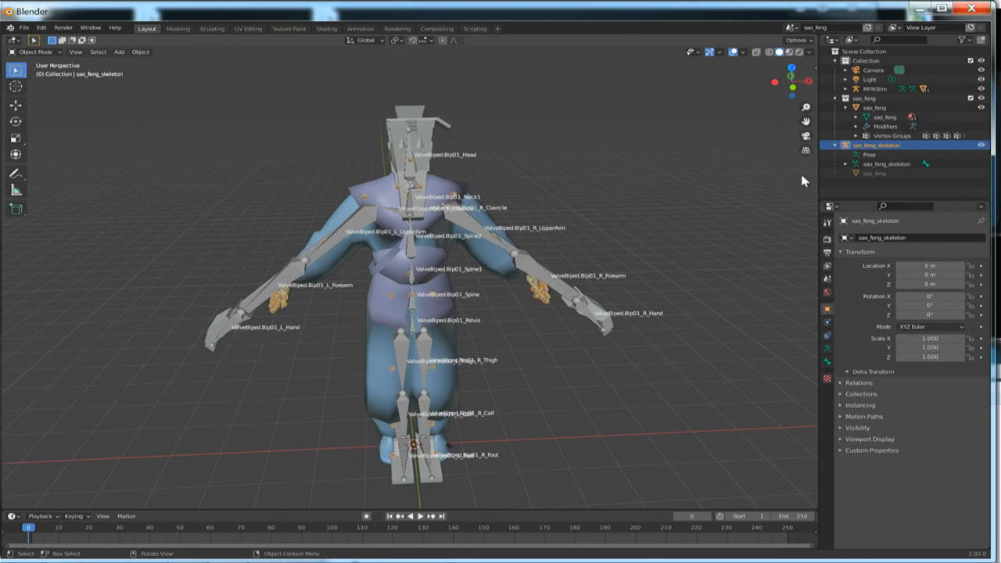
left_click(870, 70)
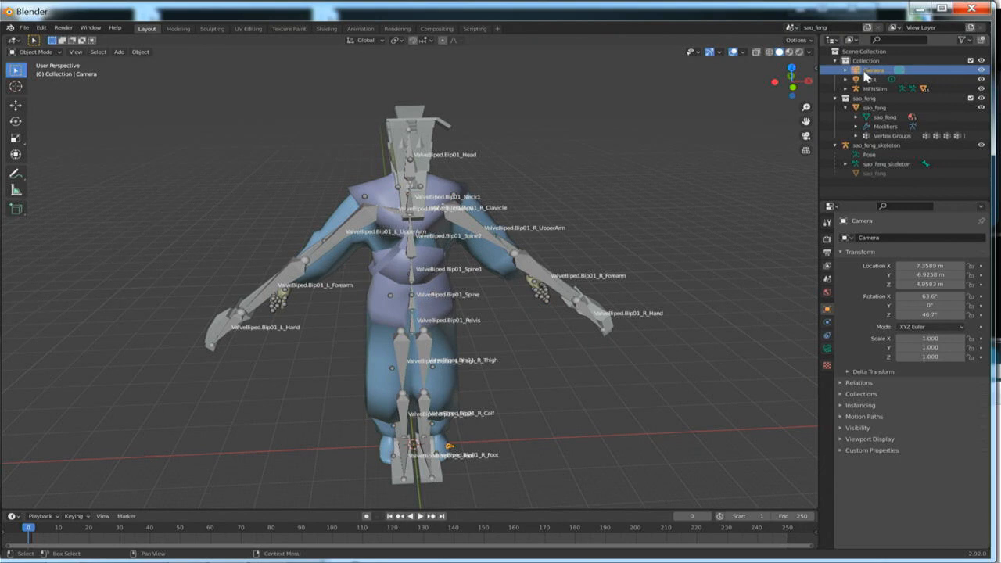
scroll(680, 147, "down", 8)
mouse_move(664, 219)
middle_mouse_down()
mouse_move(571, 246)
mouse_move(438, 266)
mouse_move(351, 212)
mouse_move(320, 208)
mouse_move(472, 267)
mouse_move(555, 264)
mouse_move(659, 237)
middle_mouse_up()
scroll(673, 237, "up", 6)
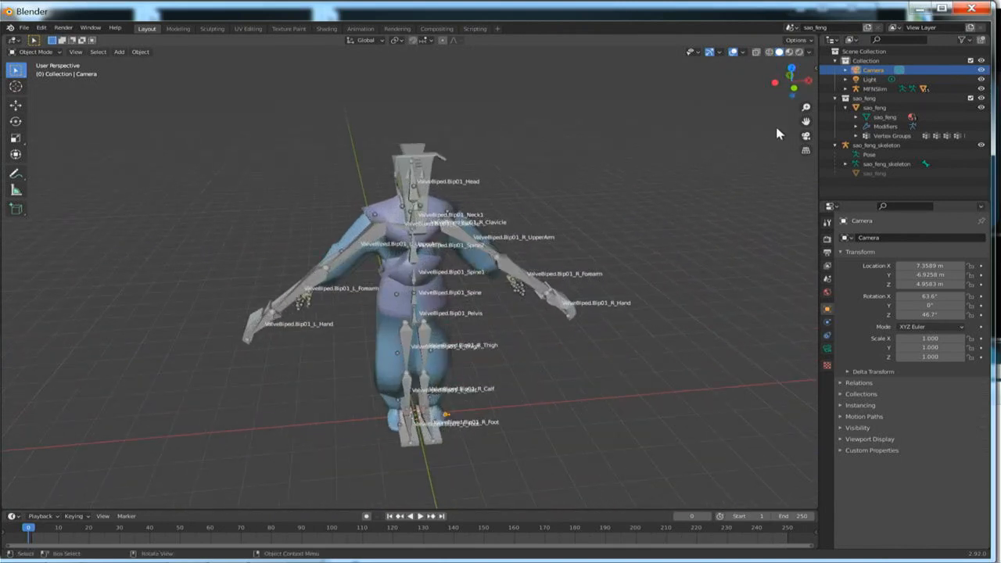
key("x")
left_click(874, 71)
key("x")
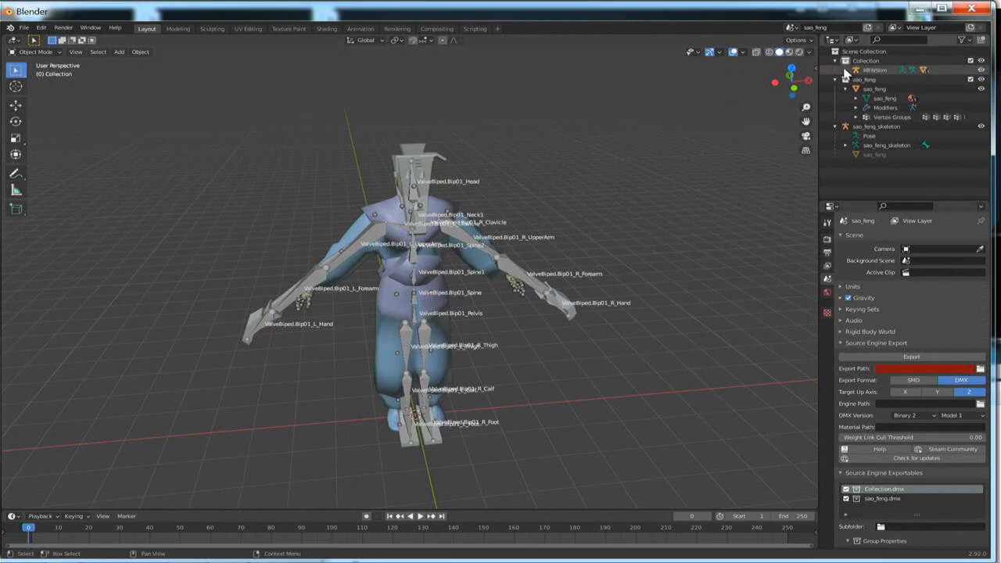
- Look through the MFNSlim hierarchy in the outliner and single out the sao_feng_skeleton armature
left_click(846, 70)
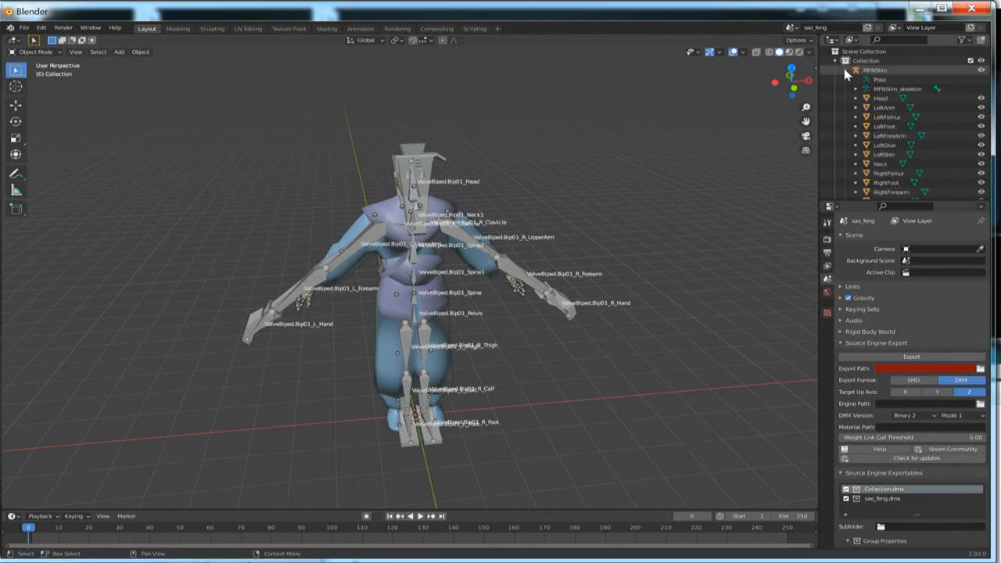
left_click(845, 70)
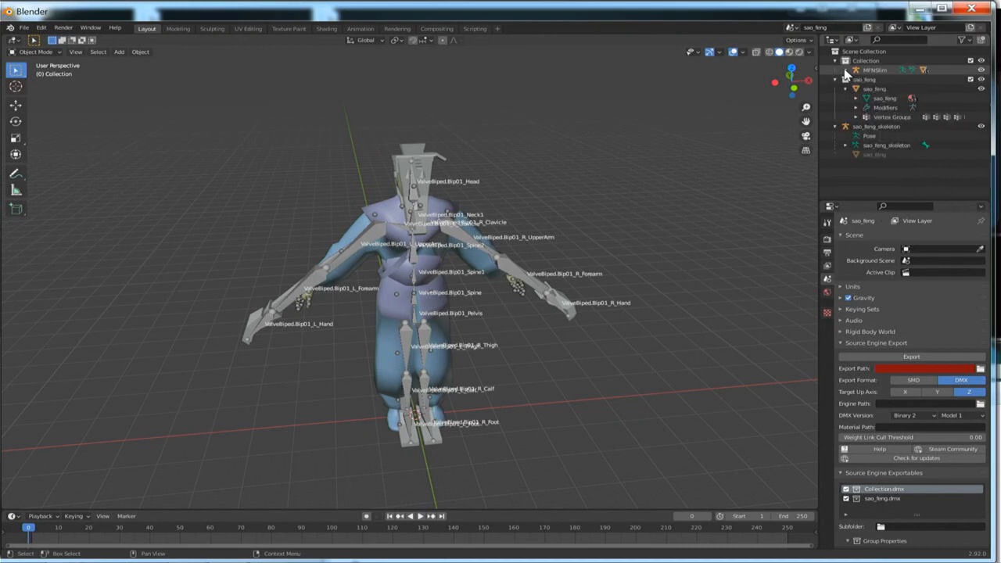
left_click(862, 127)
right_click(863, 127)
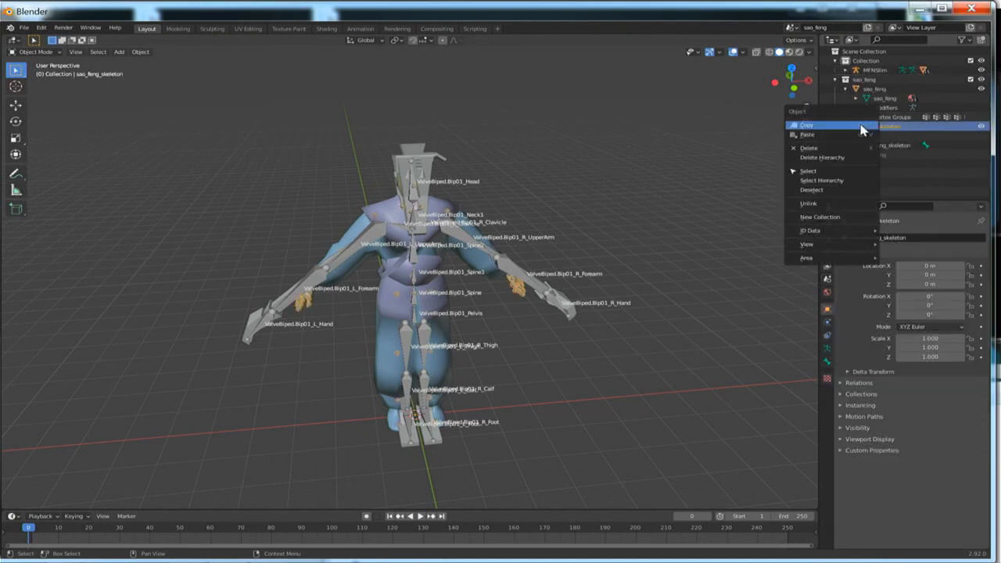
left_click(864, 126)
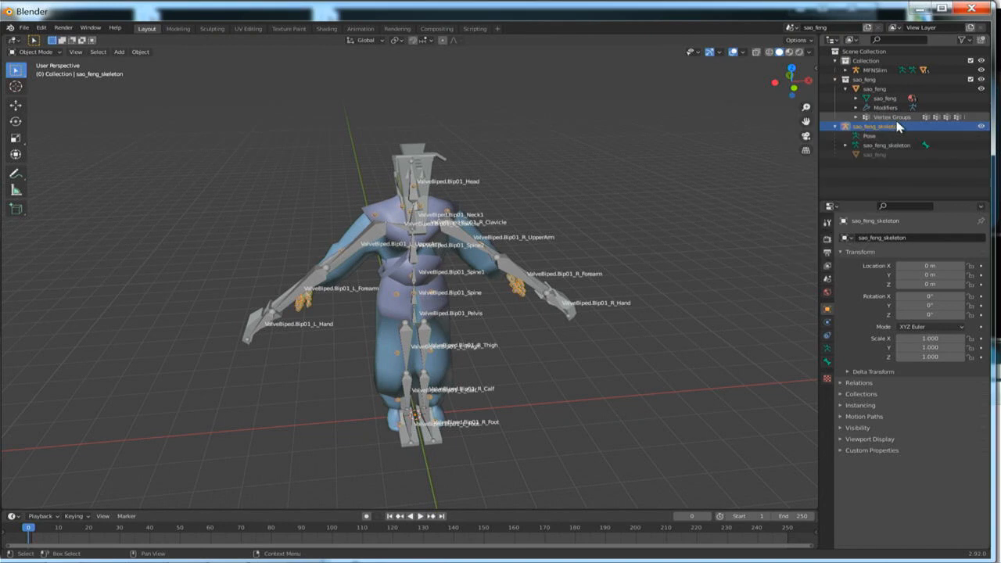
left_click(846, 71)
left_click(846, 70)
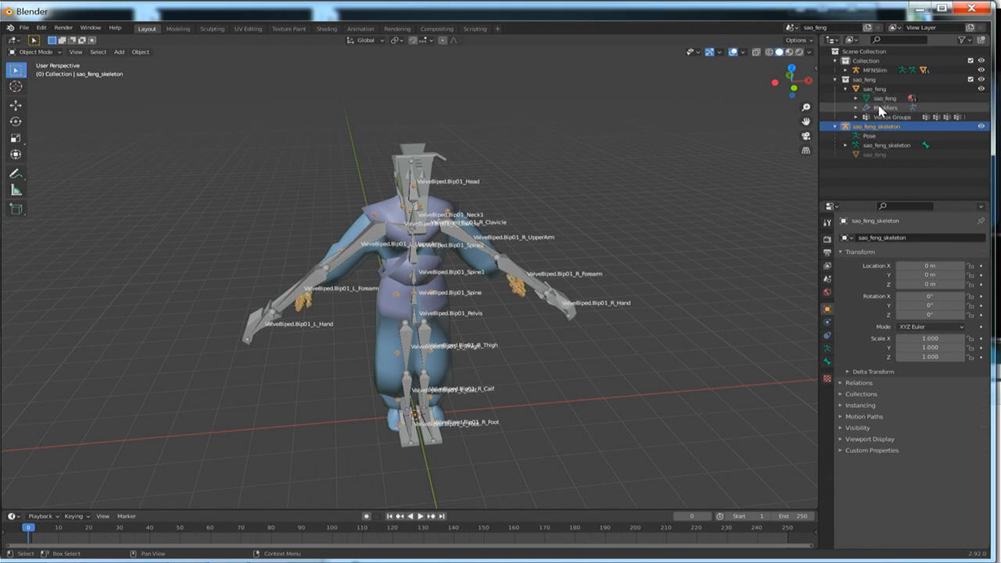
- Delete the sao_feng mesh and the sao_feng_skeleton armature, along with their emptied sao_feng collection
middle_click_drag(683, 222, 648, 212)
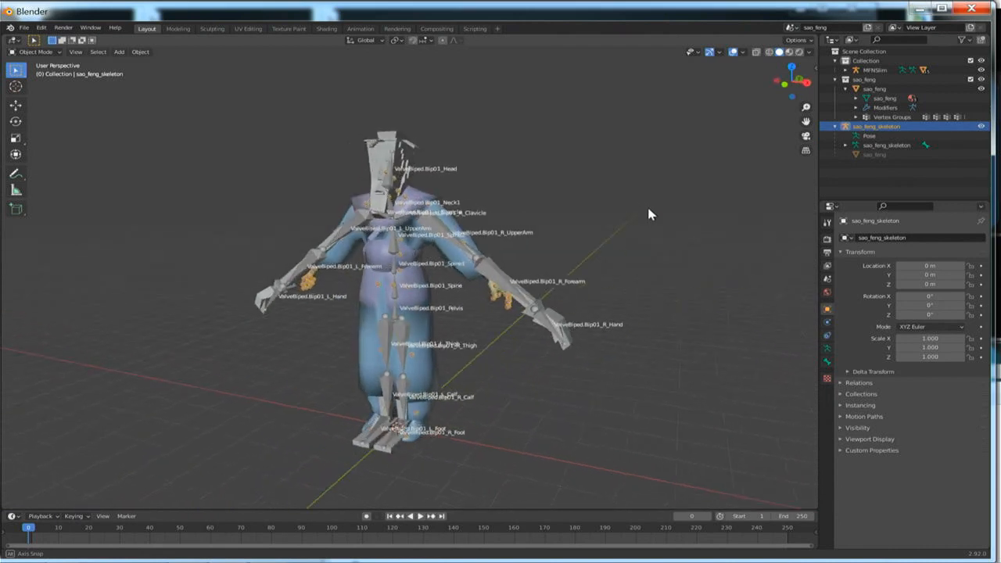
left_click(430, 330)
key("x")
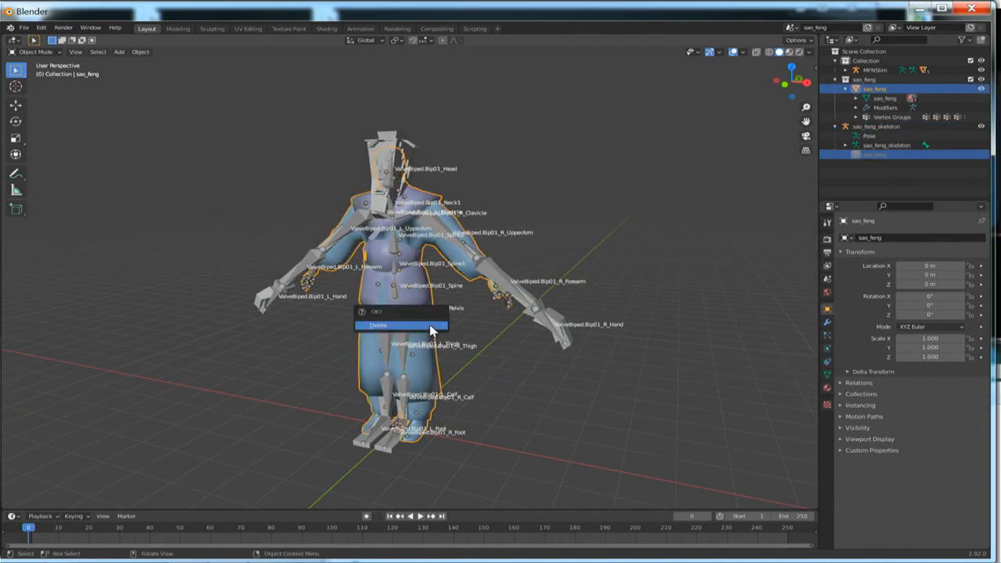
left_click(431, 331)
left_click(408, 291)
key("x")
left_click(408, 290)
middle_click_drag(462, 286, 505, 290)
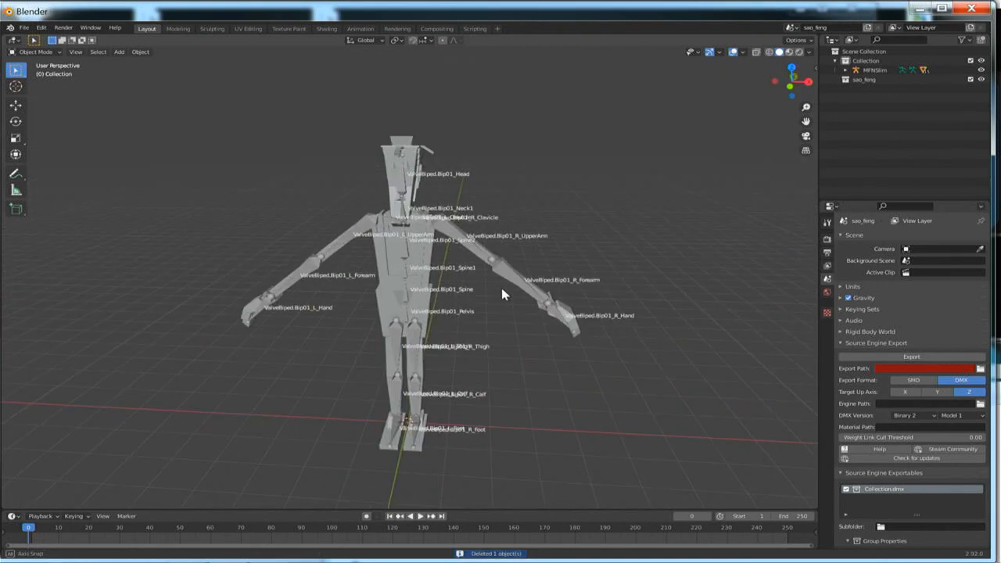
right_click(919, 79)
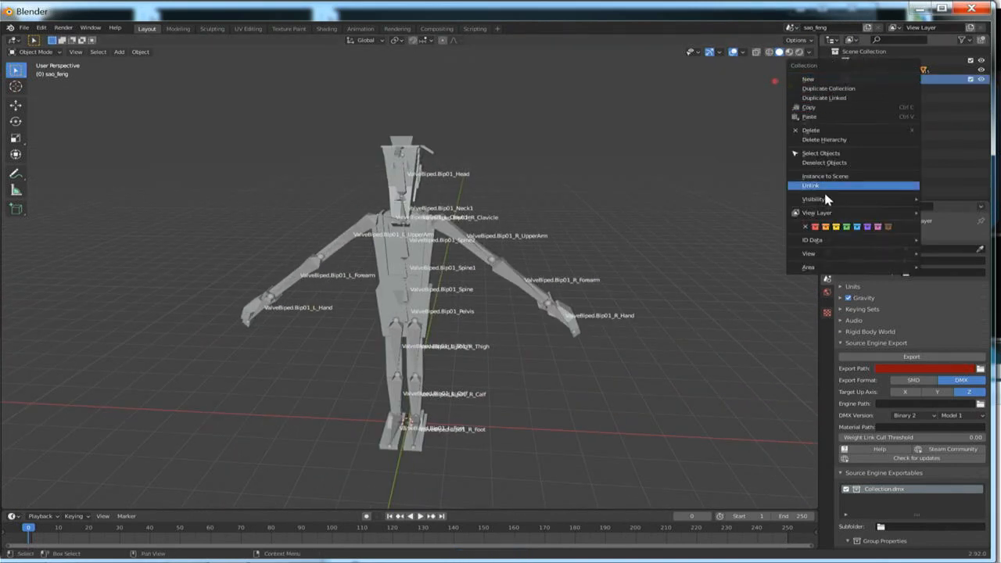
left_click(826, 131)
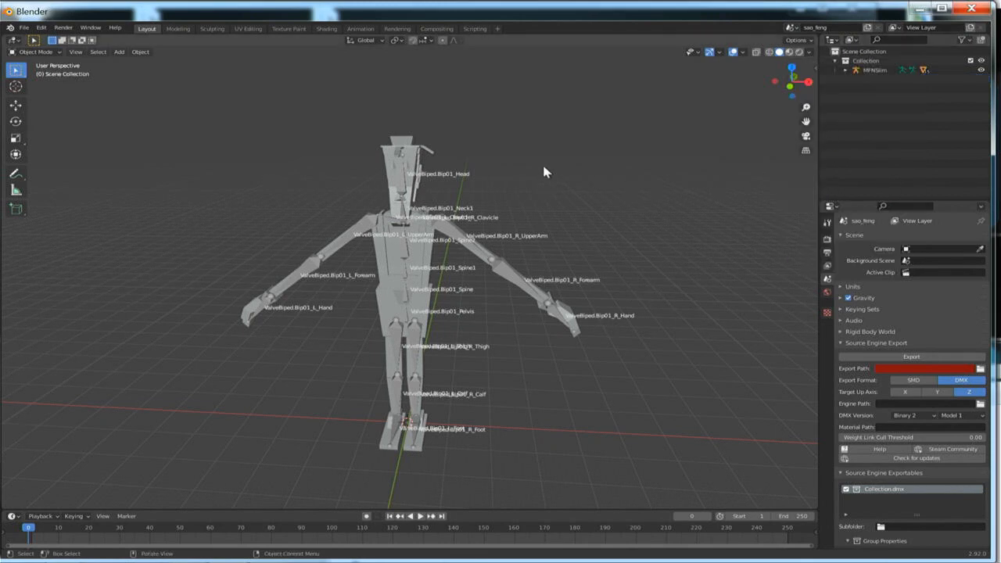
- Expand the MFNSlim hierarchy in the outliner and show the model with its textures in Material Preview shading
left_click(846, 71)
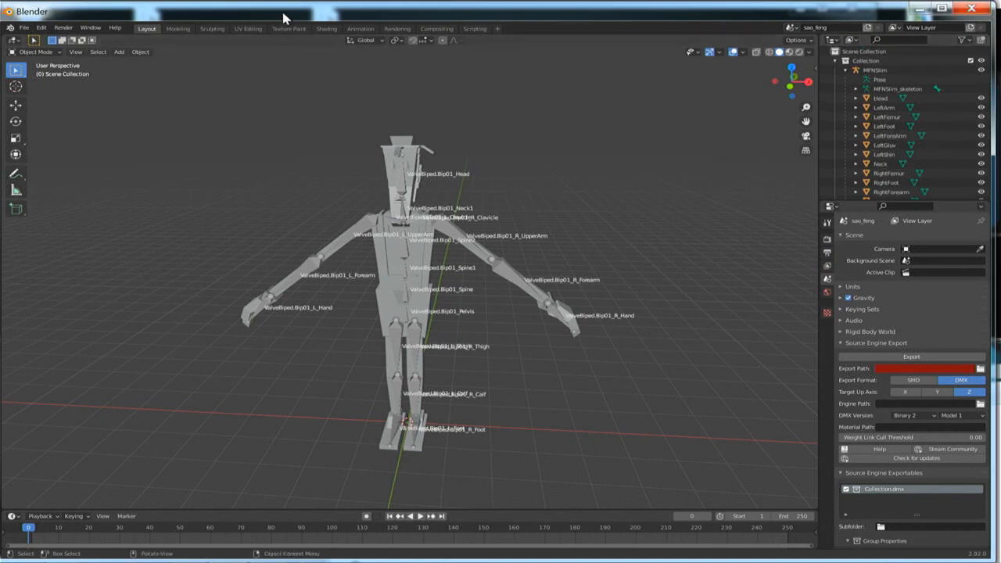
left_click_drag(284, 17, 297, 15)
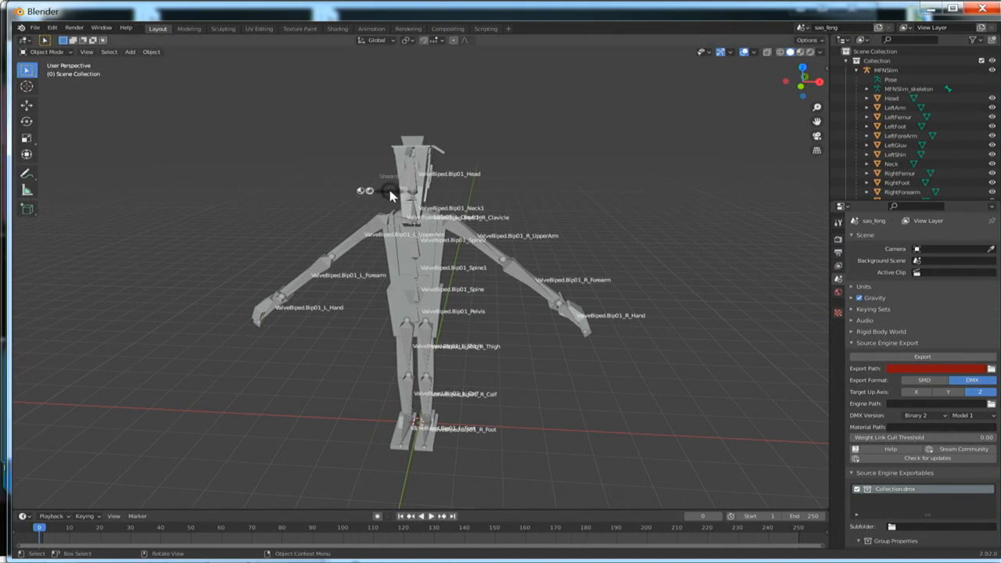
key("z")
left_click(390, 248)
mouse_move(352, 289)
middle_mouse_down()
mouse_move(389, 285)
mouse_move(366, 286)
middle_mouse_up()
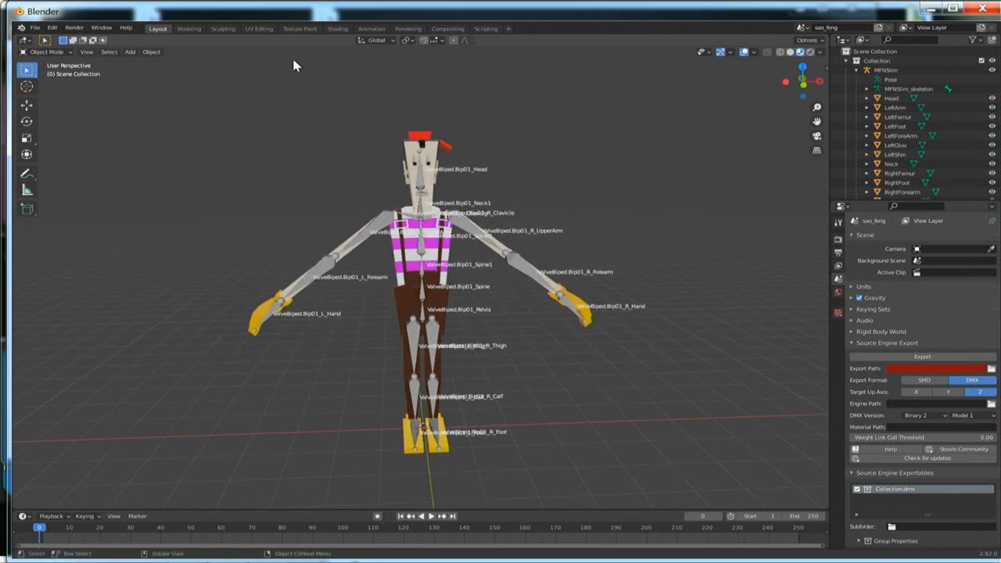
- Check the model and MFNSlimMat material files in the desktop's slim folder, close it, and return to Blender
left_click_drag(279, 13, 743, 185)
left_click_drag(408, 6, 205, 319)
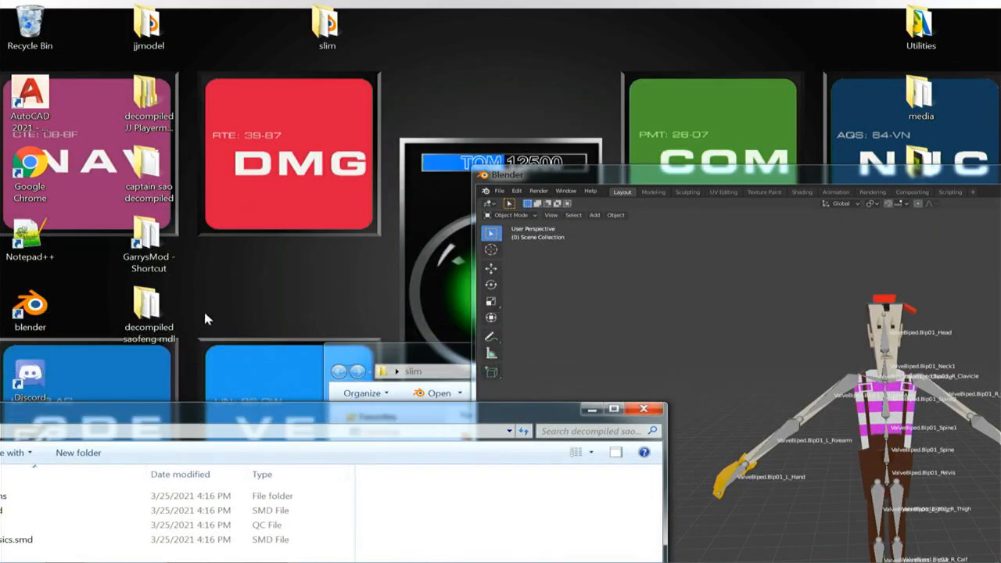
double_click(324, 31)
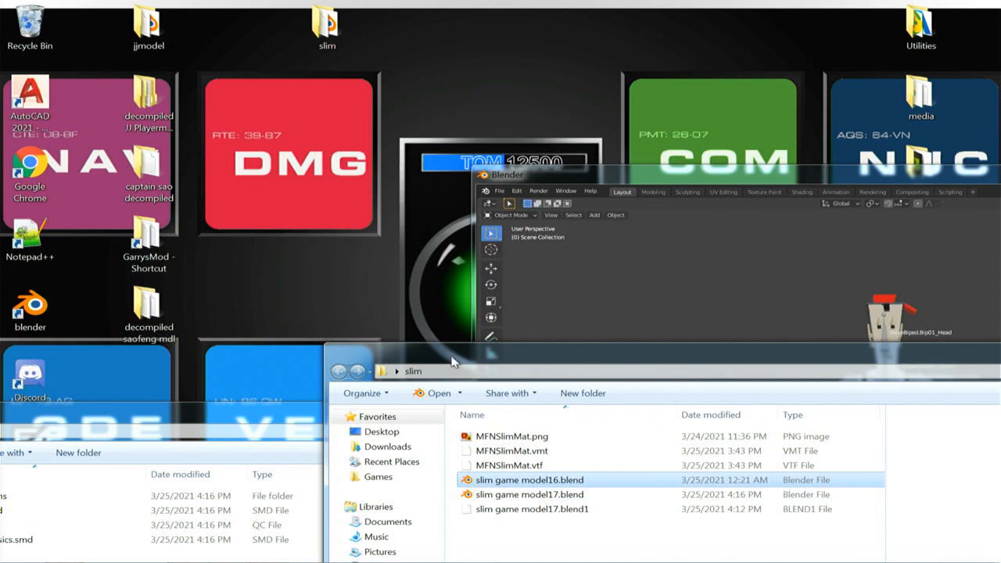
left_click_drag(470, 380, 197, 33)
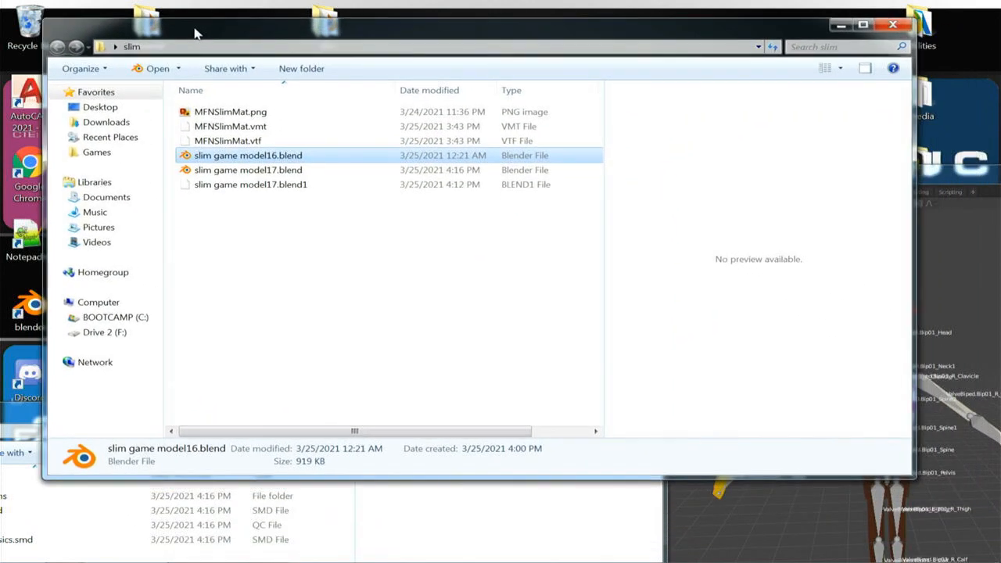
left_click(892, 24)
left_click_drag(793, 177, 576, 84)
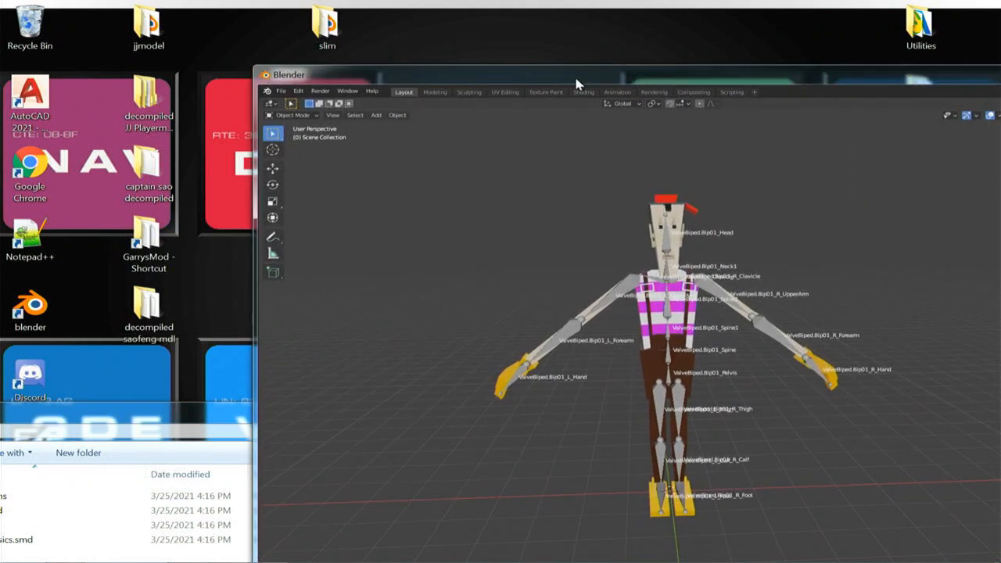
- Save the scene as slim game model18.blend in the desktop's slim folder
key("ctrl+shift+s")
left_click(613, 278)
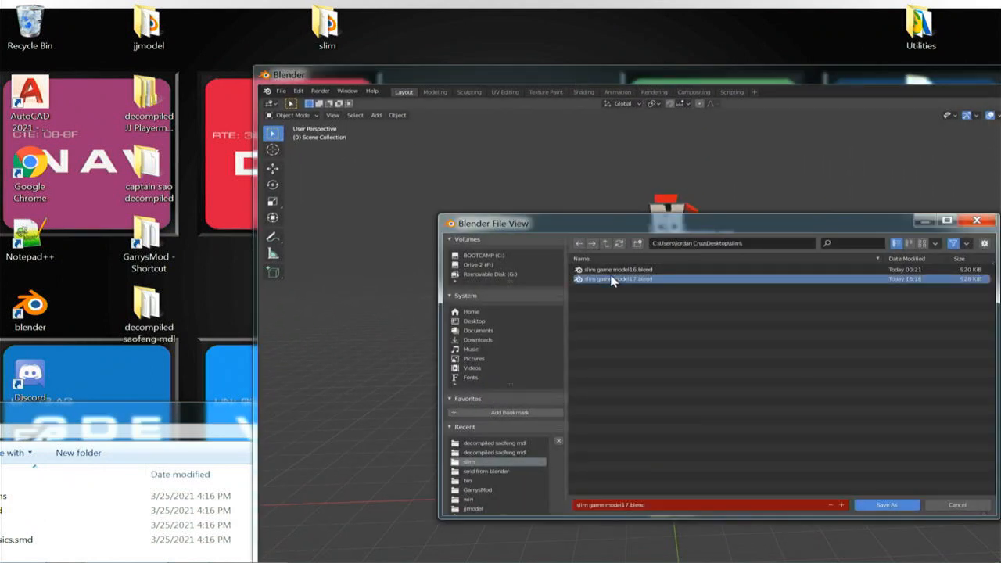
left_click(886, 505)
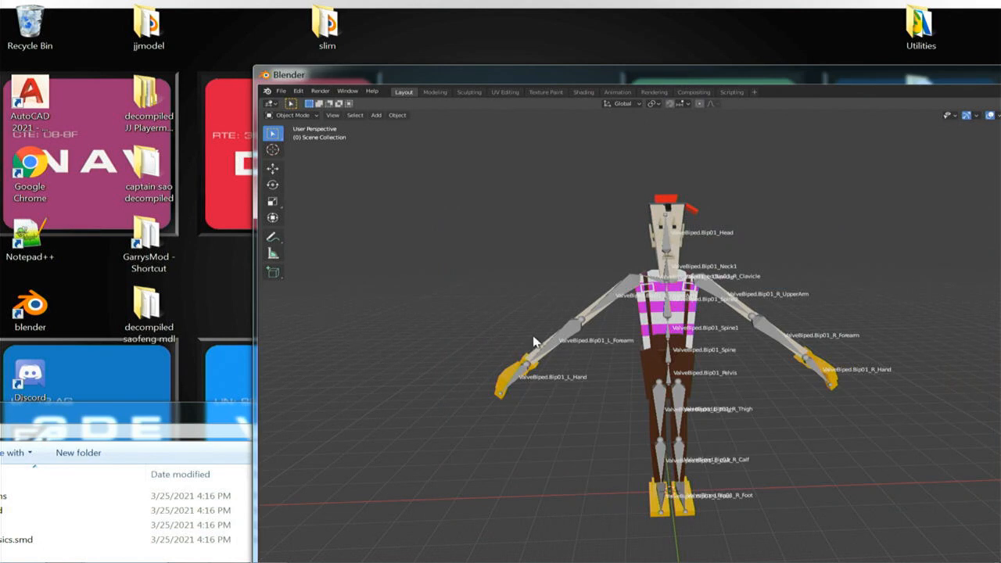
key("ctrl+shift+s")
left_click(610, 279)
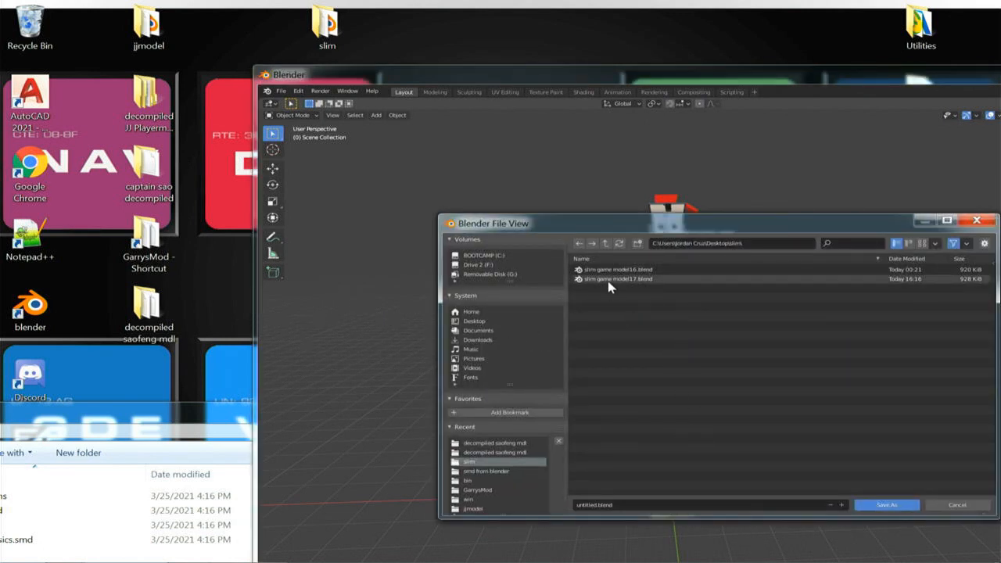
left_click(842, 505)
left_click(890, 505)
left_click_drag(646, 69, 422, 25)
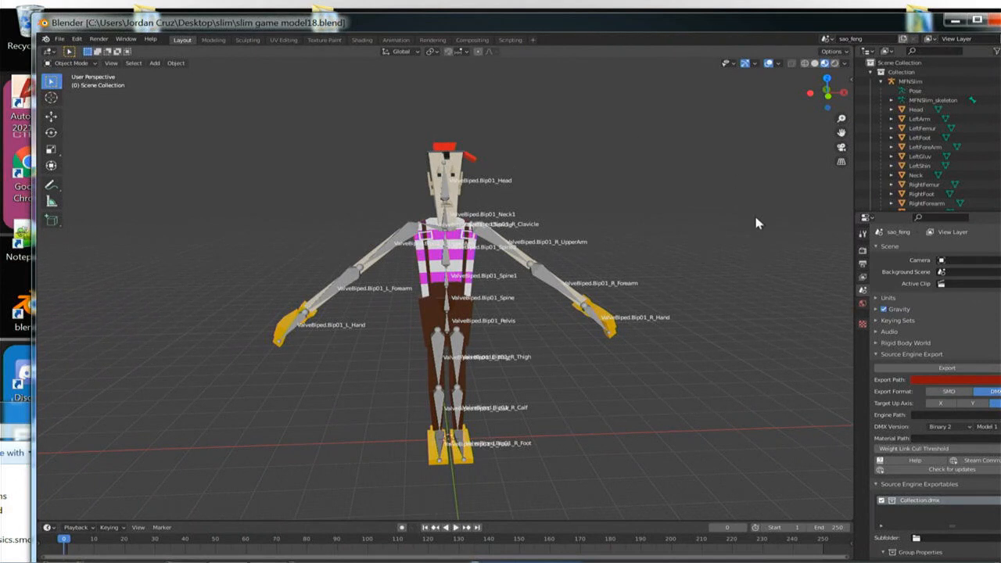
- Set the Source Engine export format to SMD and the engine path to the GarrysMod bin folder
left_click(932, 391)
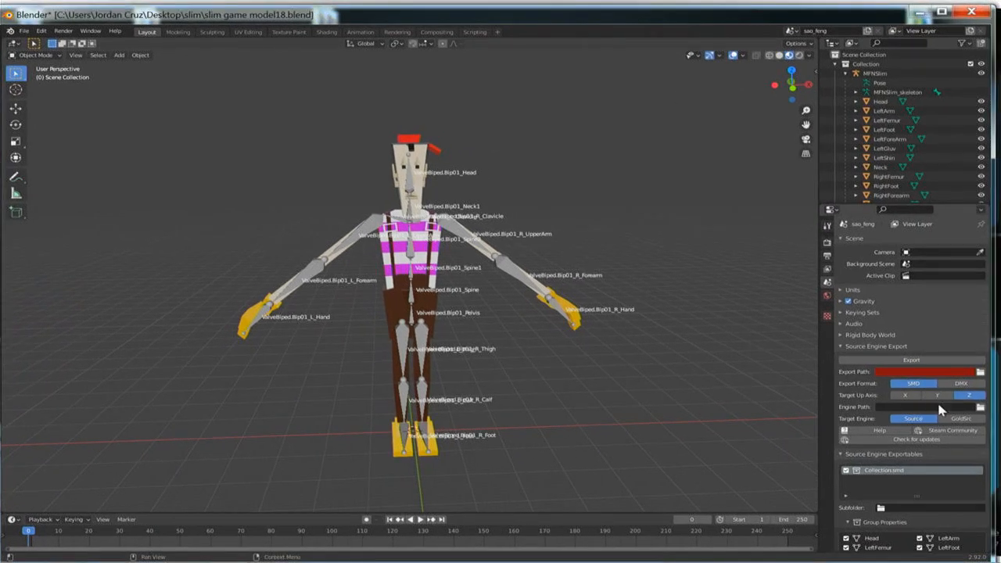
left_click(980, 406)
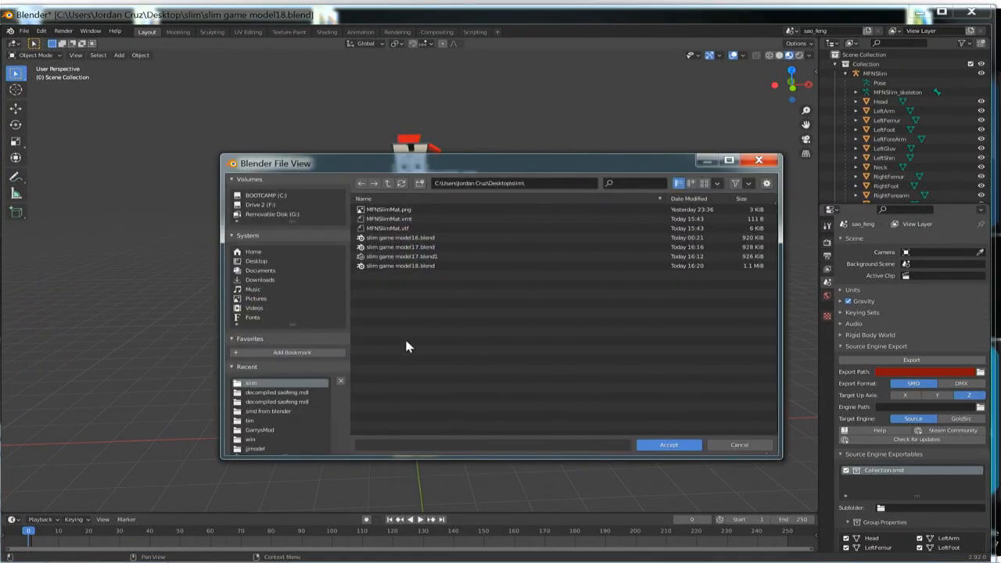
scroll(313, 384, "down", 1)
left_click(267, 195)
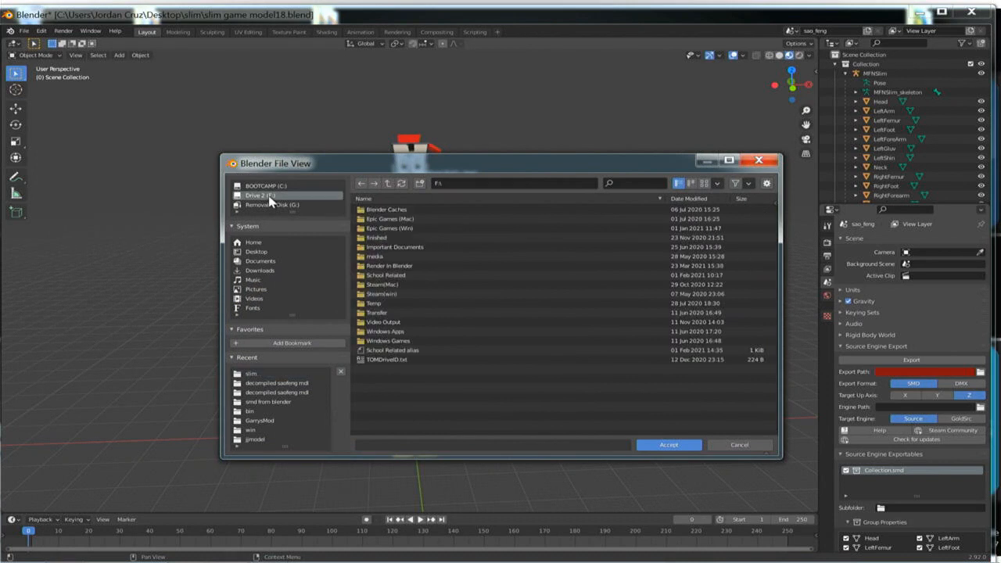
left_click(266, 252)
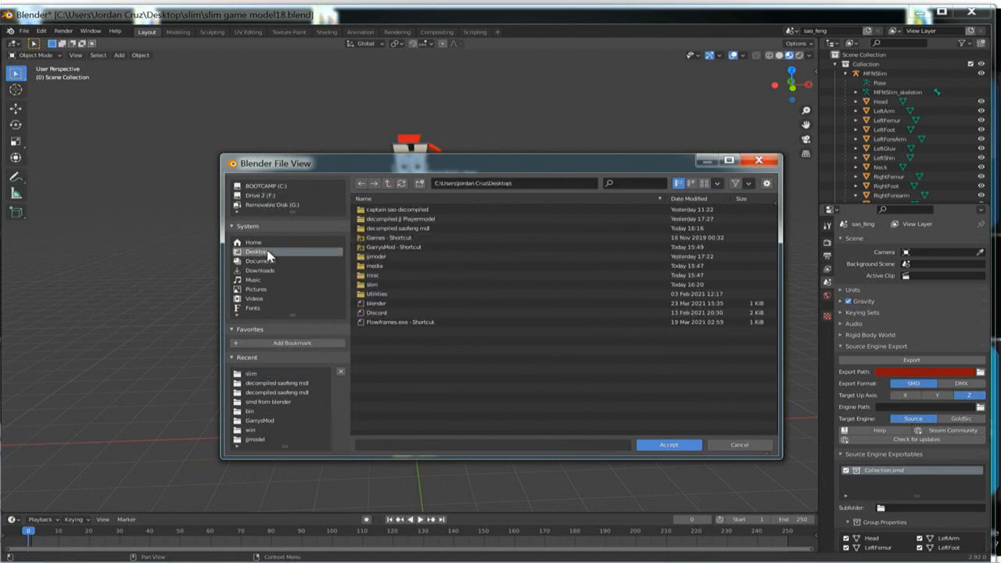
left_click(417, 247)
double_click(417, 247)
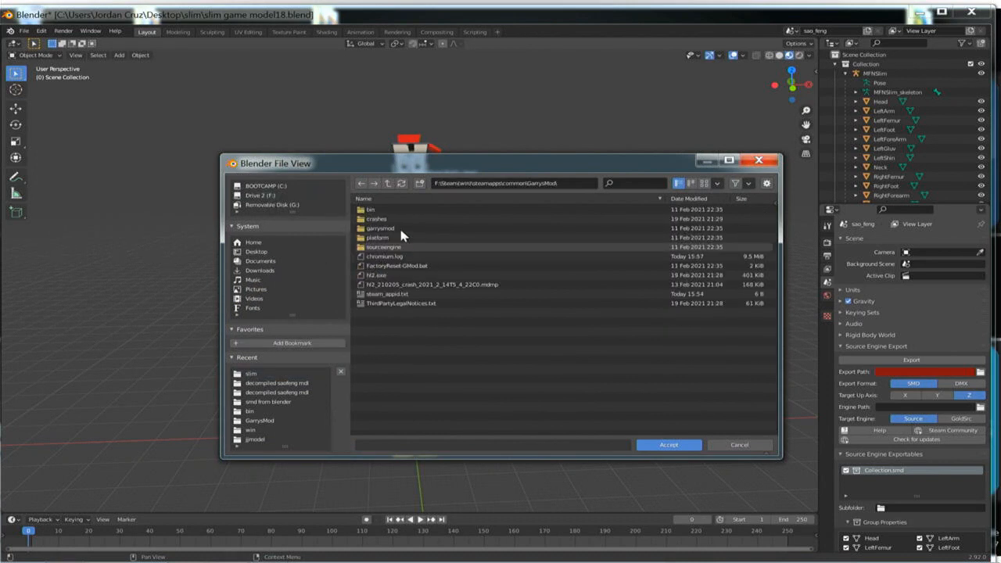
double_click(384, 210)
left_click(674, 445)
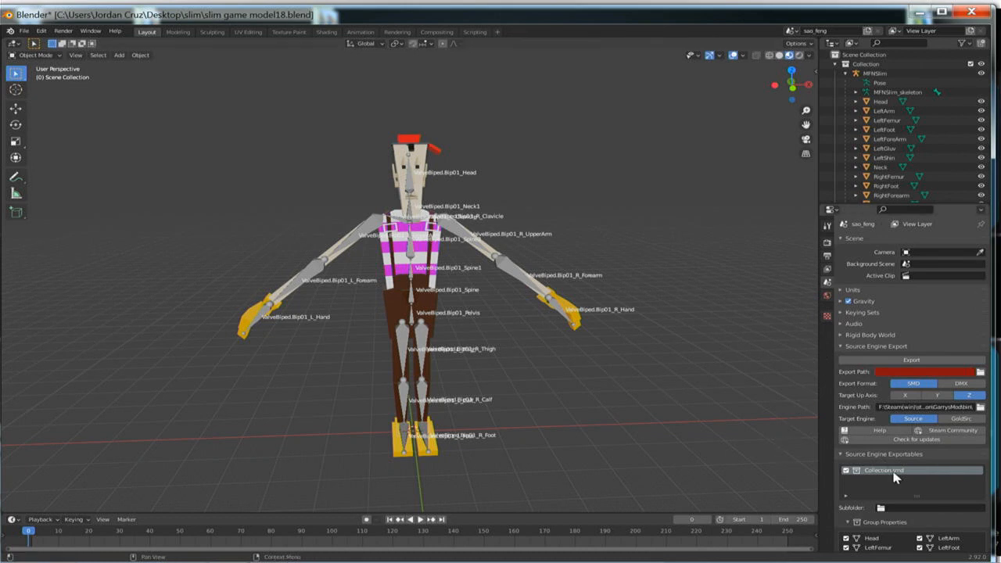
- Rename the collection holding the model to MFNSlim
double_click(873, 64)
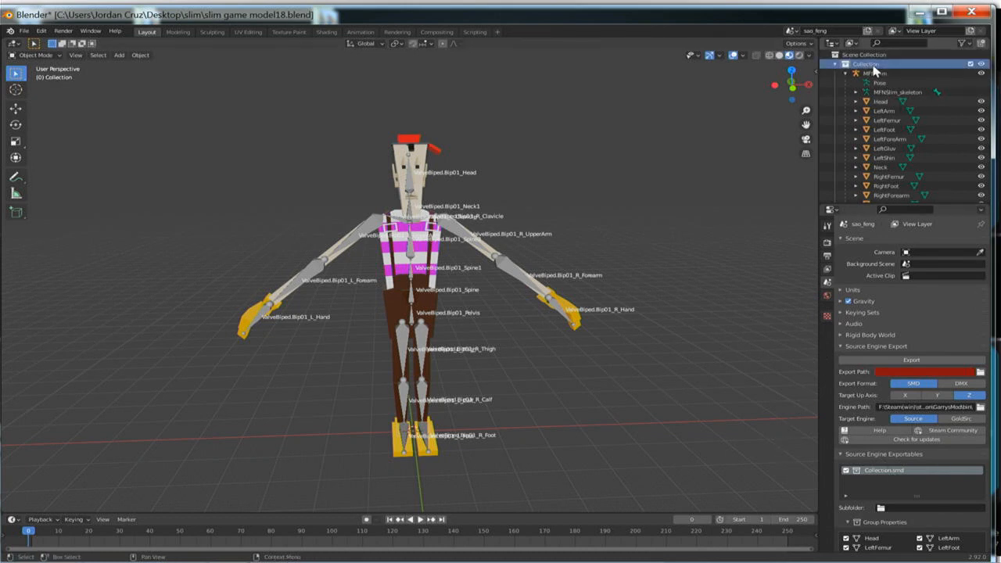
type("M")
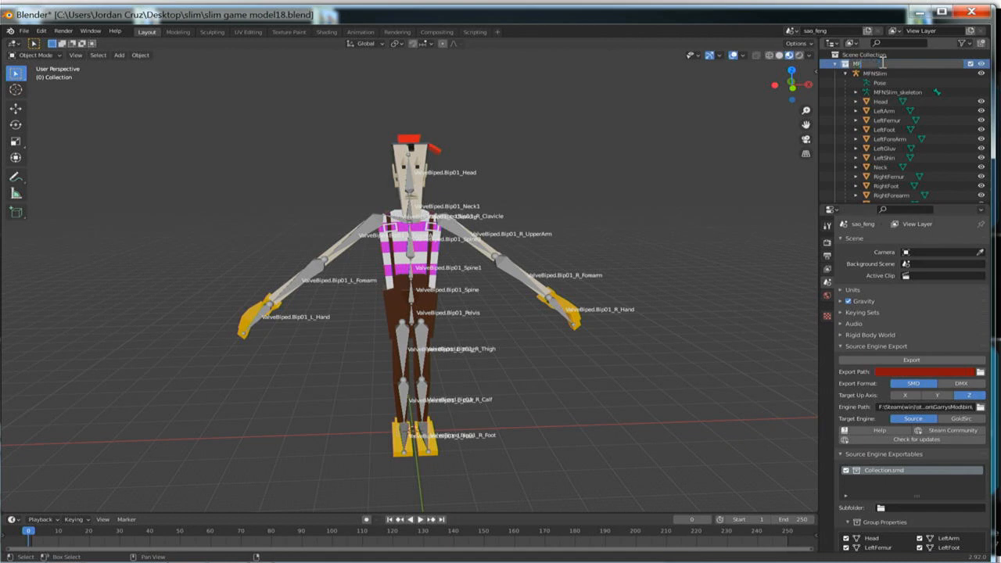
type("FNSlim")
key("Return")
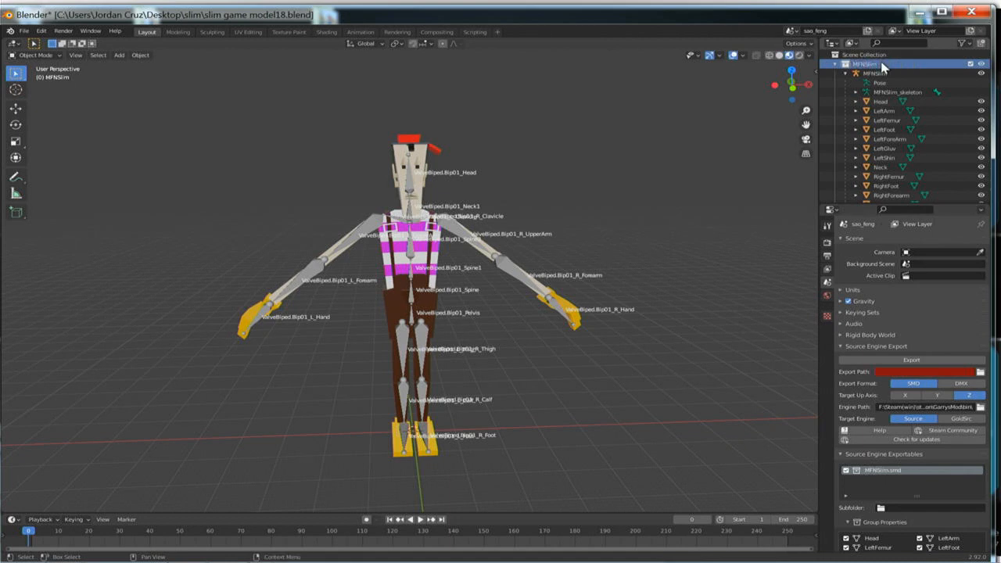
- Choose an export path by browsing captain sao decompiled down to its models and player folders, and return to the Desktop folder
left_click(981, 372)
left_click_drag(483, 159, 455, 94)
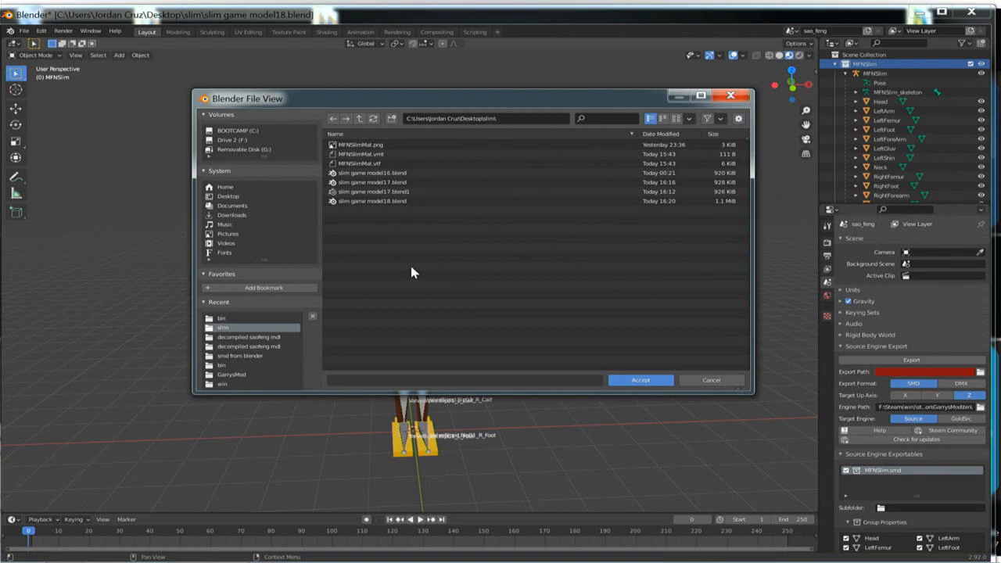
left_click_drag(450, 100, 446, 82)
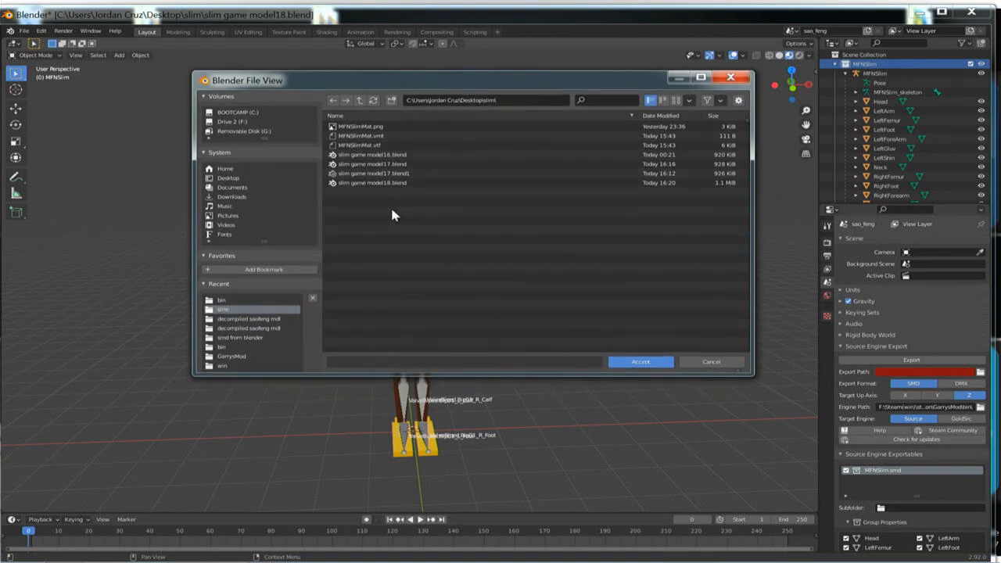
left_click(244, 179)
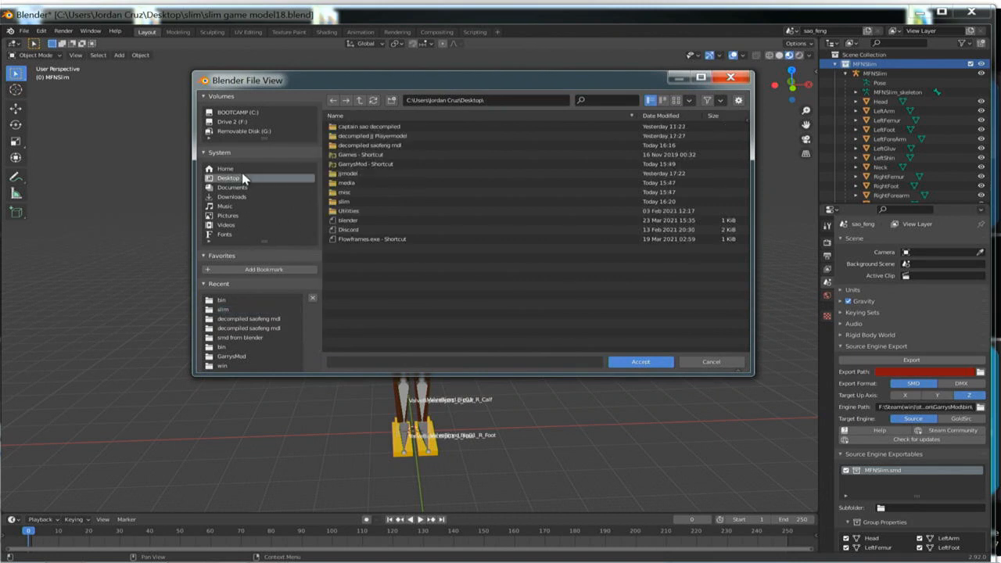
double_click(408, 128)
double_click(417, 128)
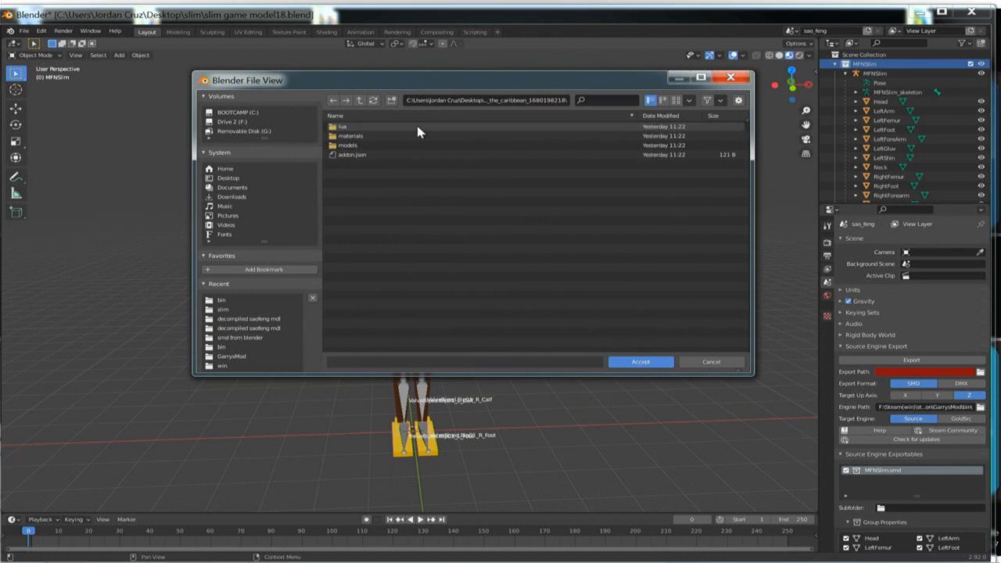
double_click(349, 146)
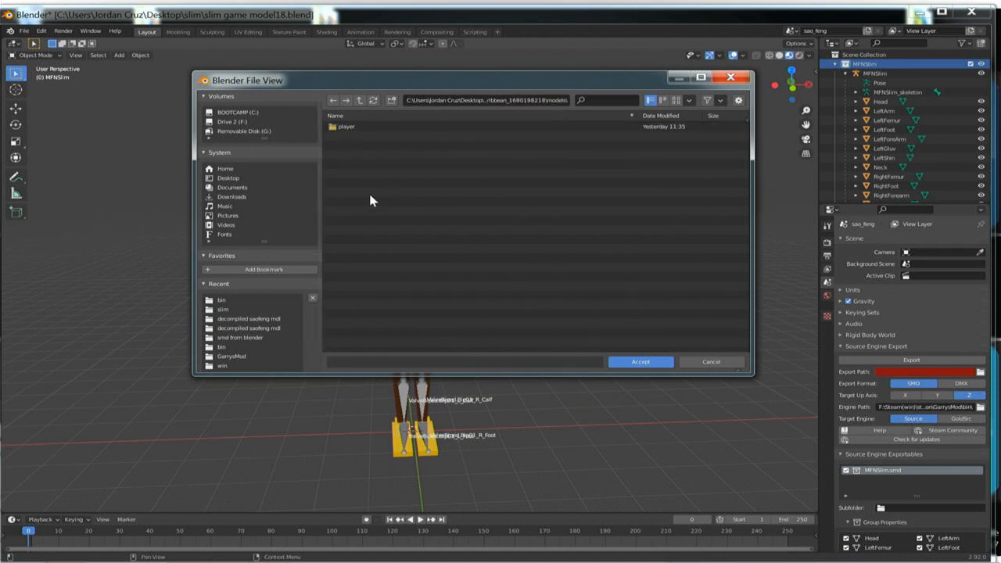
double_click(352, 127)
left_click(332, 101)
left_click(332, 102)
left_click(332, 102)
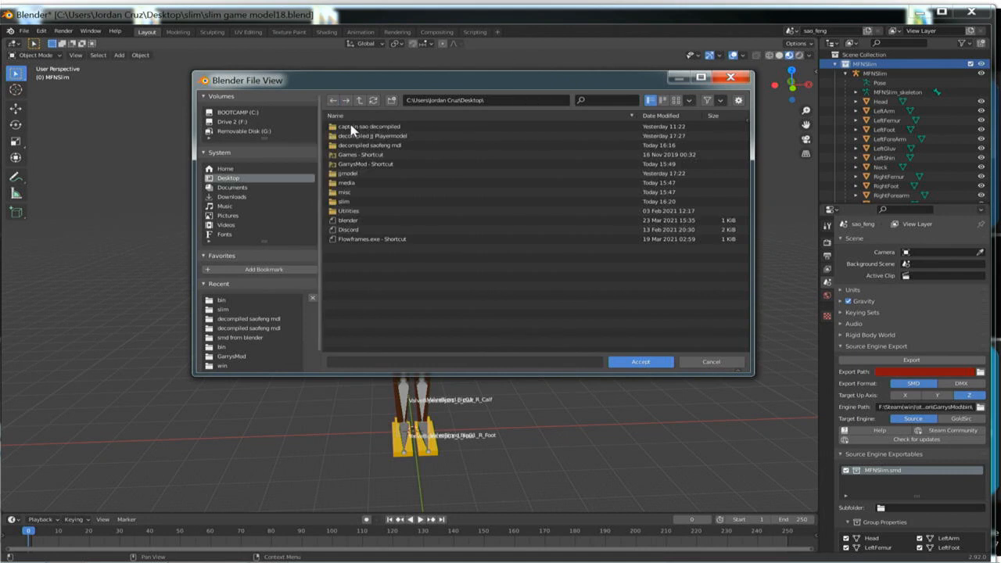
- Look through the decompiled JJ Playermodel's models\player folder in the export path browser and return to the Desktop folder
double_click(403, 137)
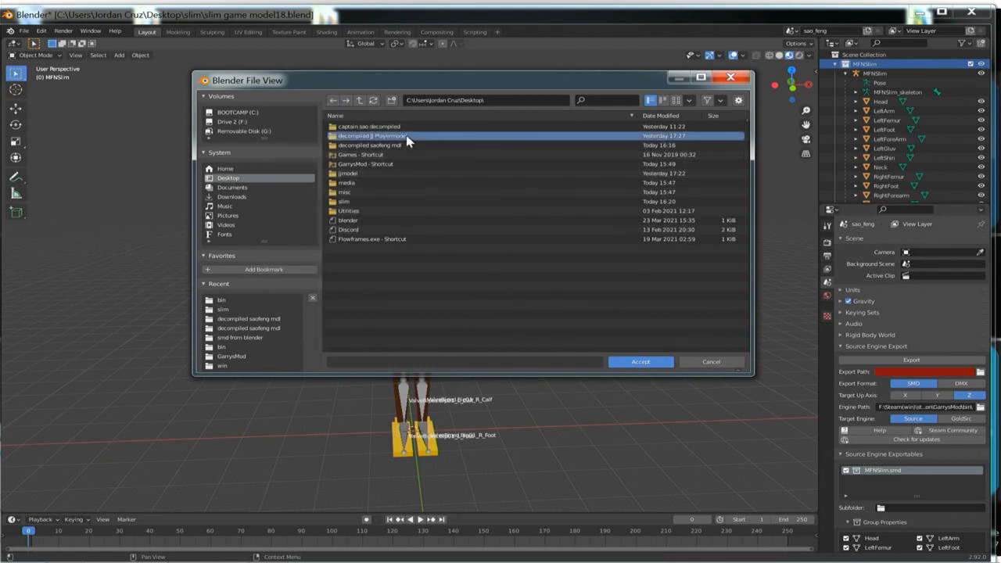
double_click(383, 143)
double_click(373, 127)
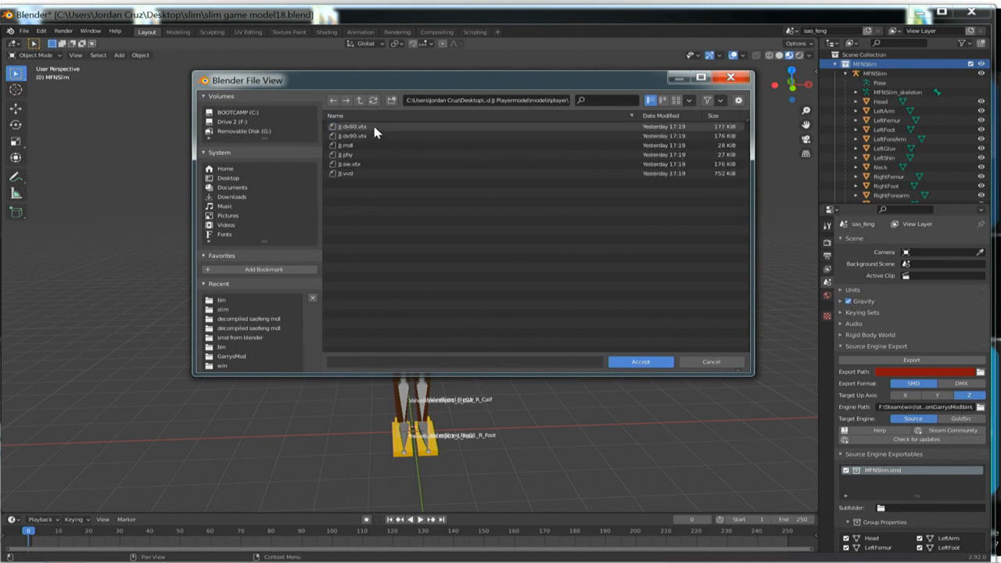
left_click(334, 102)
left_click(334, 102)
left_click(334, 101)
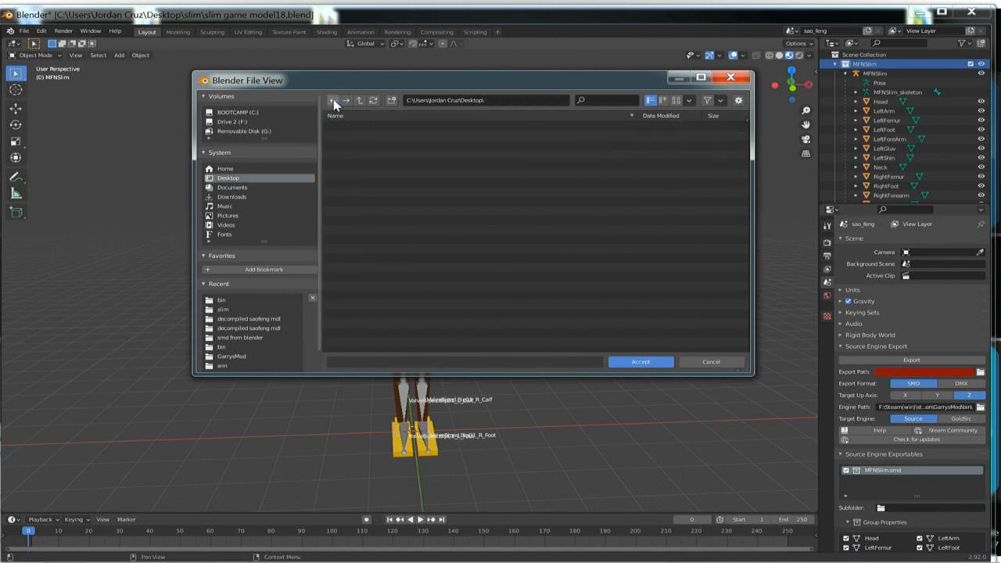
right_click(380, 138)
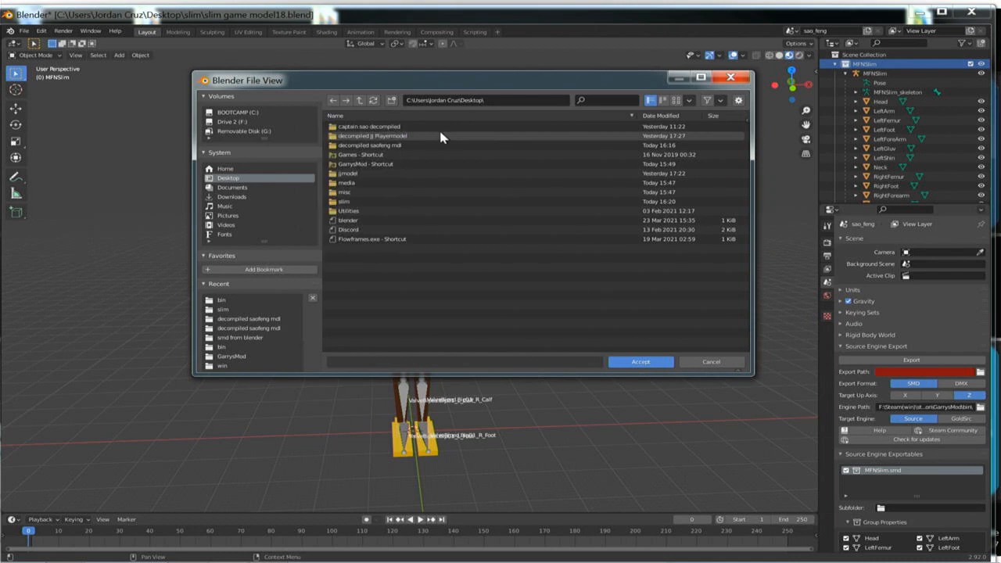
- Move the Blender windows aside and examine the decompiled JJ Playermodel's models\player files in Windows Explorer
left_click_drag(280, 20, 711, 93)
left_click(326, 82)
left_click_drag(327, 81, 568, 83)
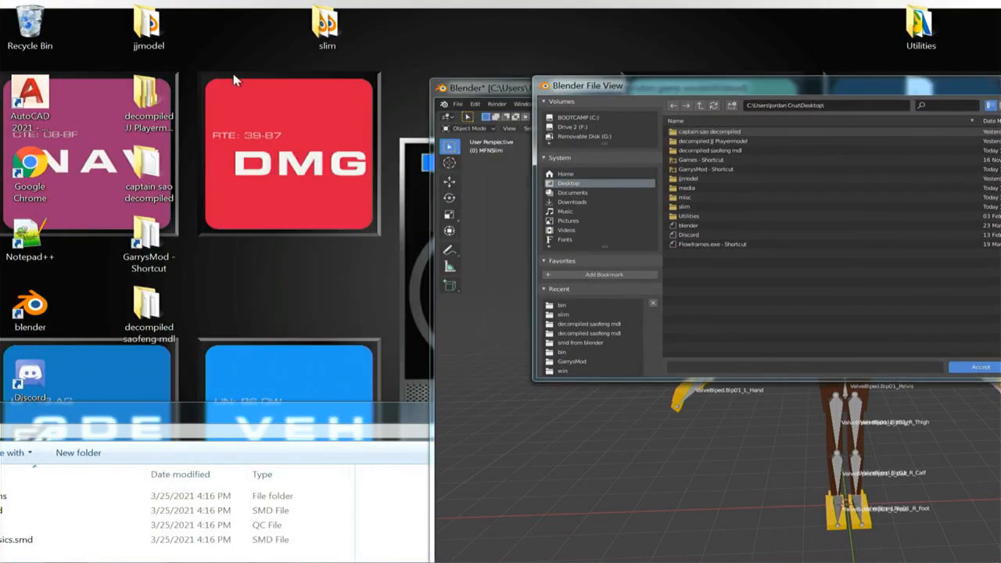
double_click(144, 95)
double_click(228, 146)
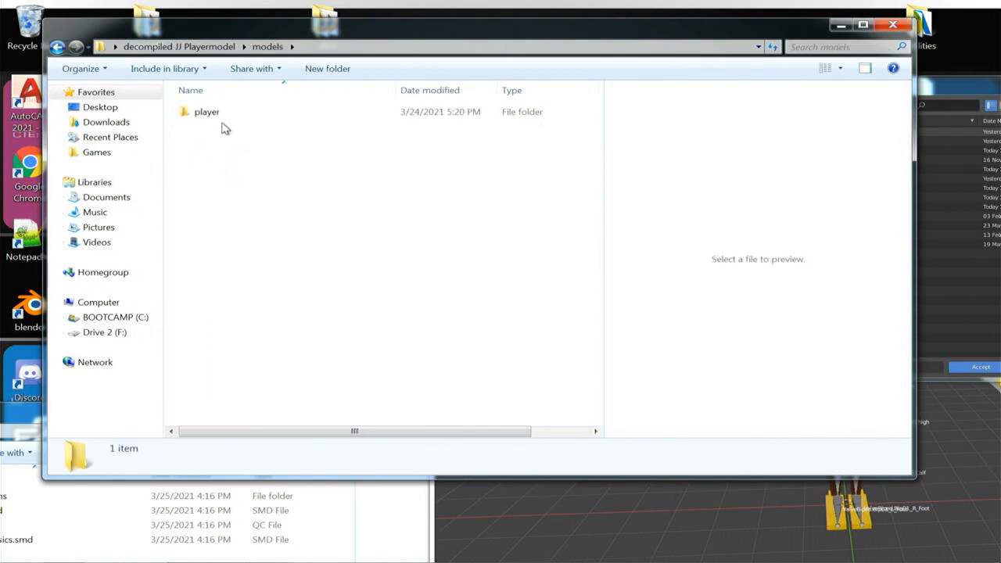
double_click(222, 121)
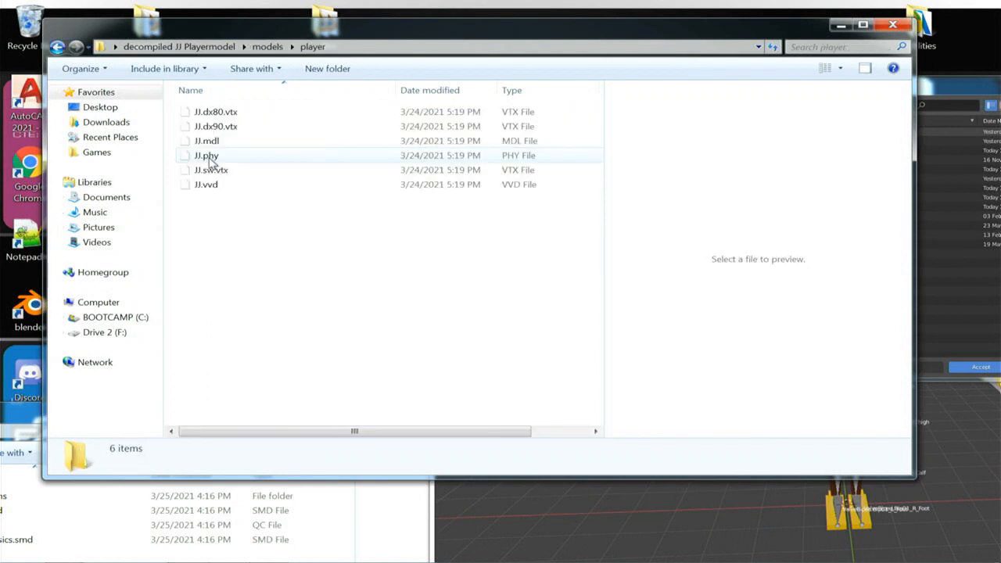
left_click(57, 48)
left_click(57, 48)
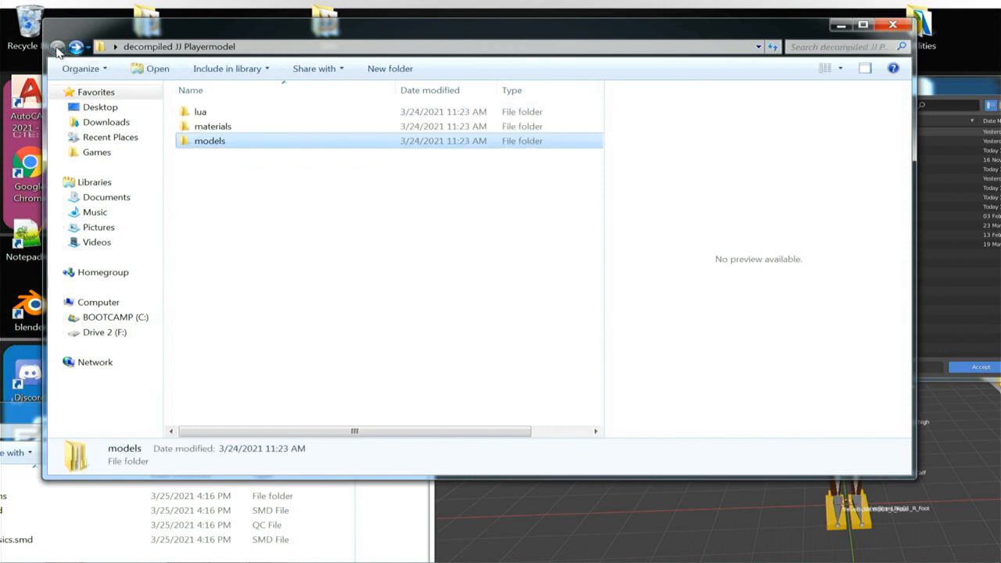
- Examine the script file in the JJ Playermodel's lua\autorun folder and return to the main folder
left_click_drag(195, 35, 180, 66)
double_click(192, 142)
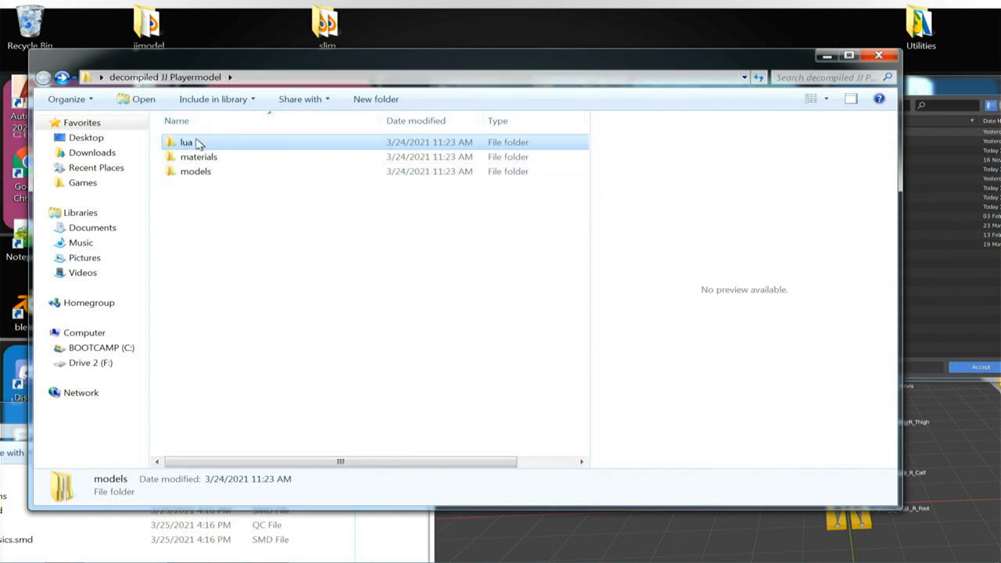
double_click(199, 144)
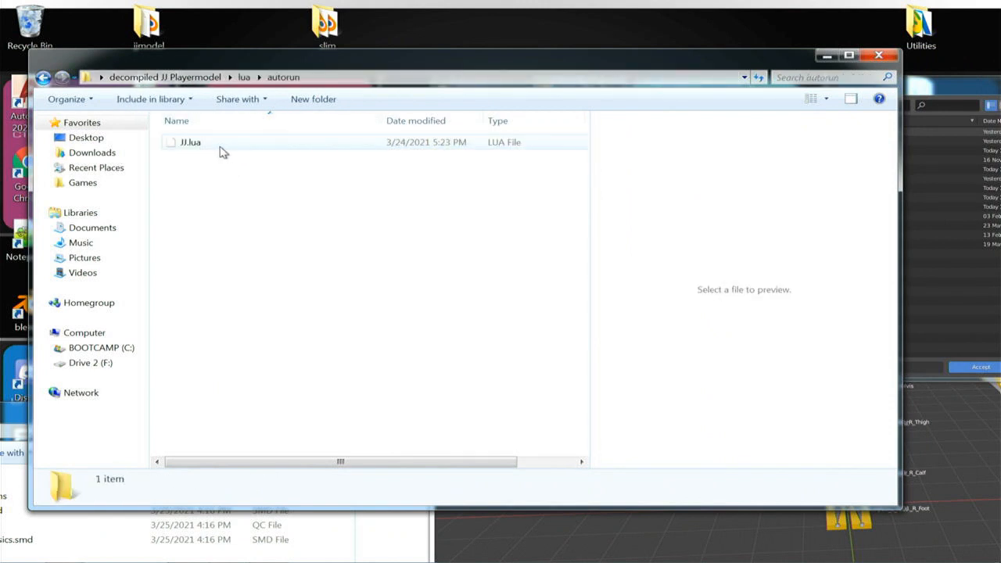
left_click(43, 77)
left_click(43, 76)
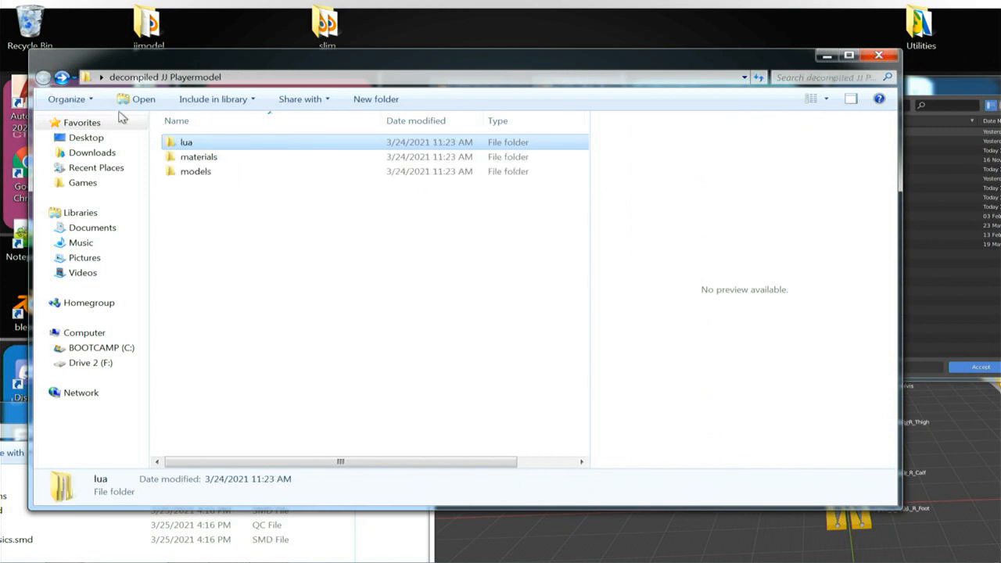
- Examine the material files in the JJ Playermodel's materials\models\JJ folder and reopen its models\player folder
double_click(201, 159)
double_click(223, 147)
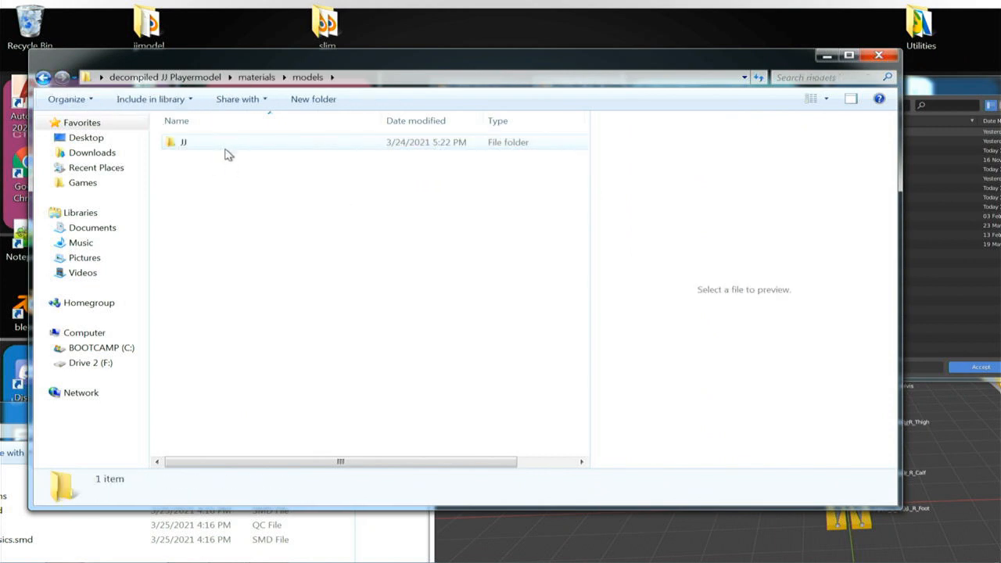
double_click(225, 150)
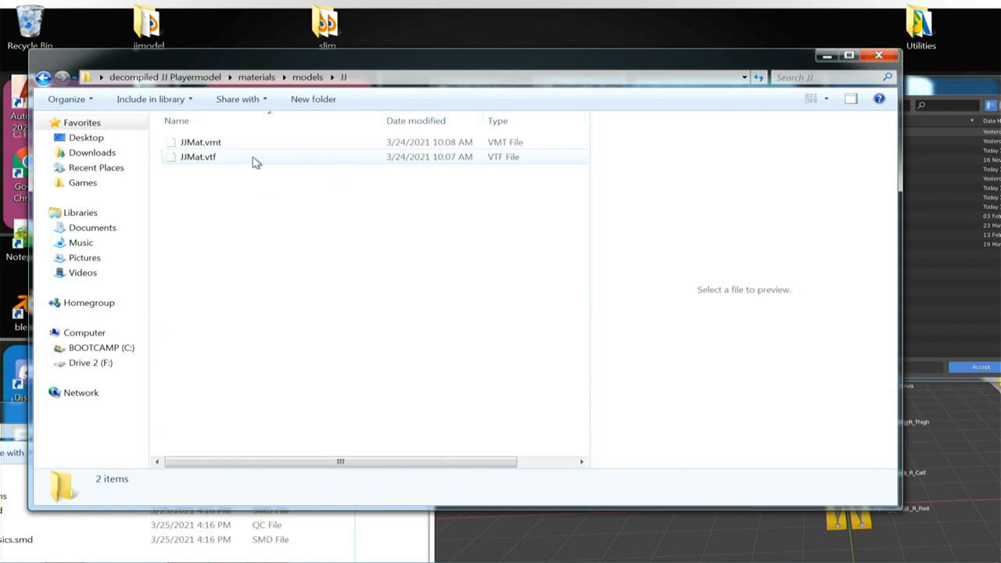
left_click(43, 76)
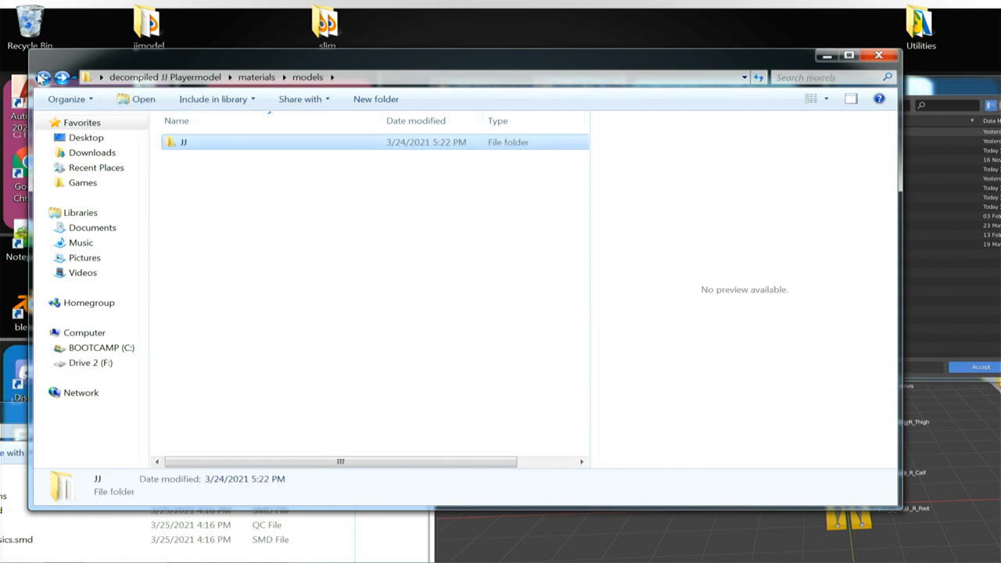
left_click(43, 76)
left_click(43, 76)
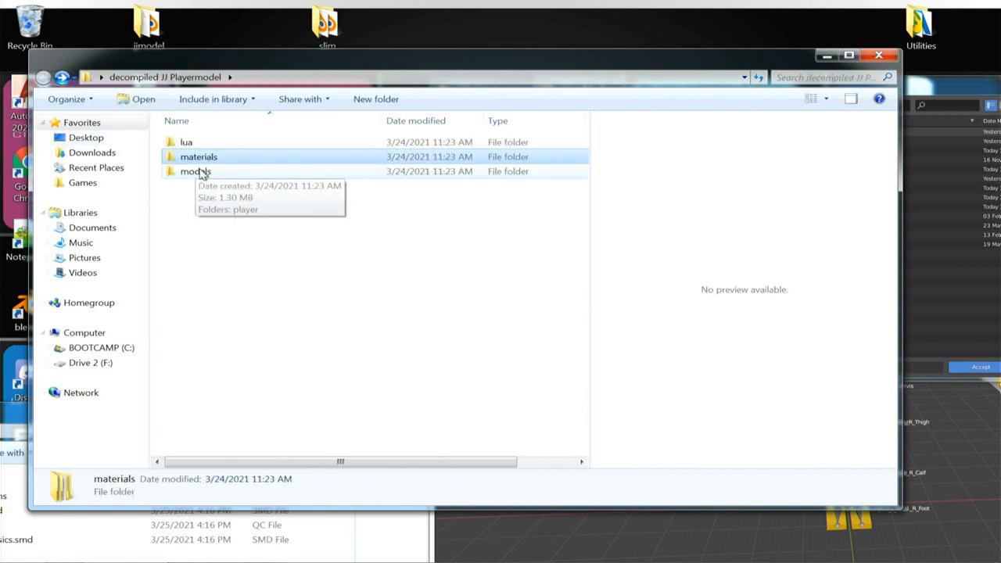
double_click(200, 172)
double_click(223, 142)
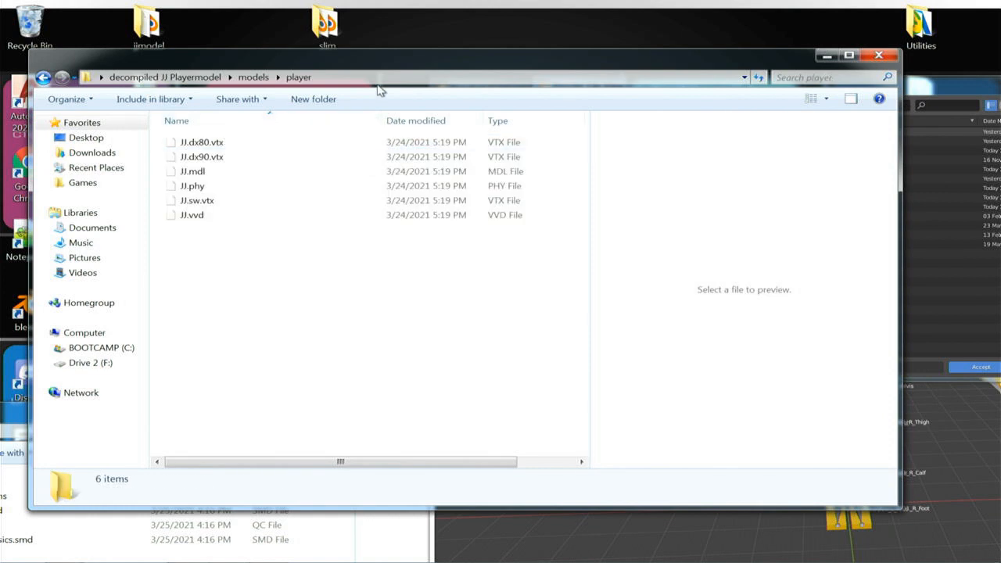
- Cancel the export path browser and expand the Head and LeftArm objects in the outliner to check their assigned materials
left_click_drag(406, 61, 134, 86)
left_click_drag(757, 92, 312, 54)
left_click_drag(811, 88, 529, 48)
left_click(616, 336)
left_click_drag(764, 52, 595, 49)
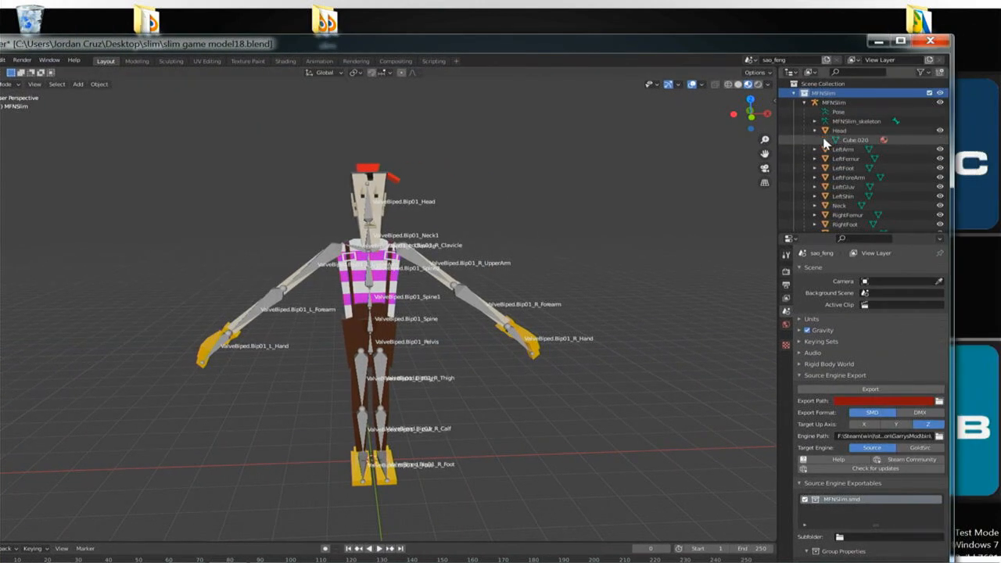
left_click(826, 139)
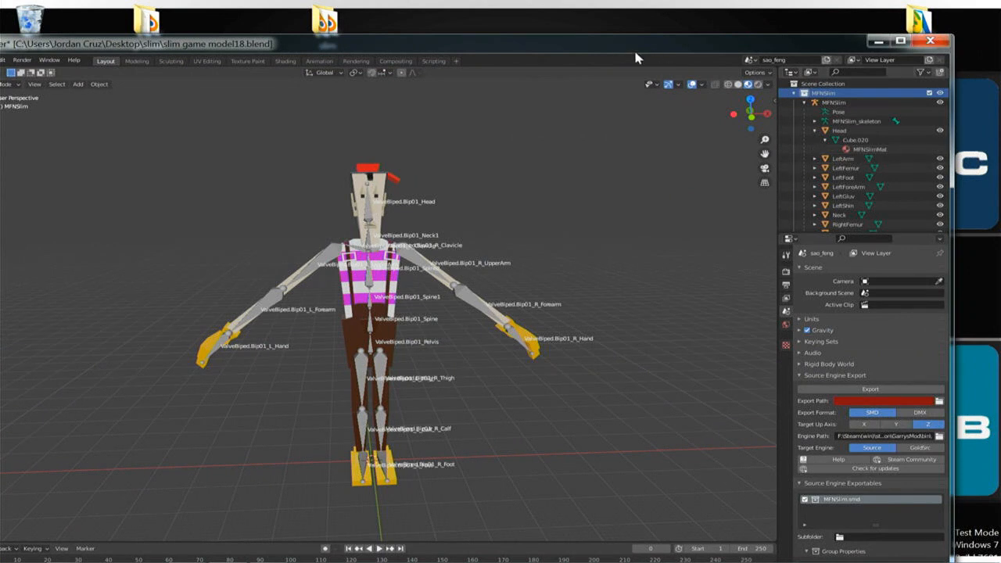
left_click_drag(615, 41, 556, 46)
left_click(756, 165)
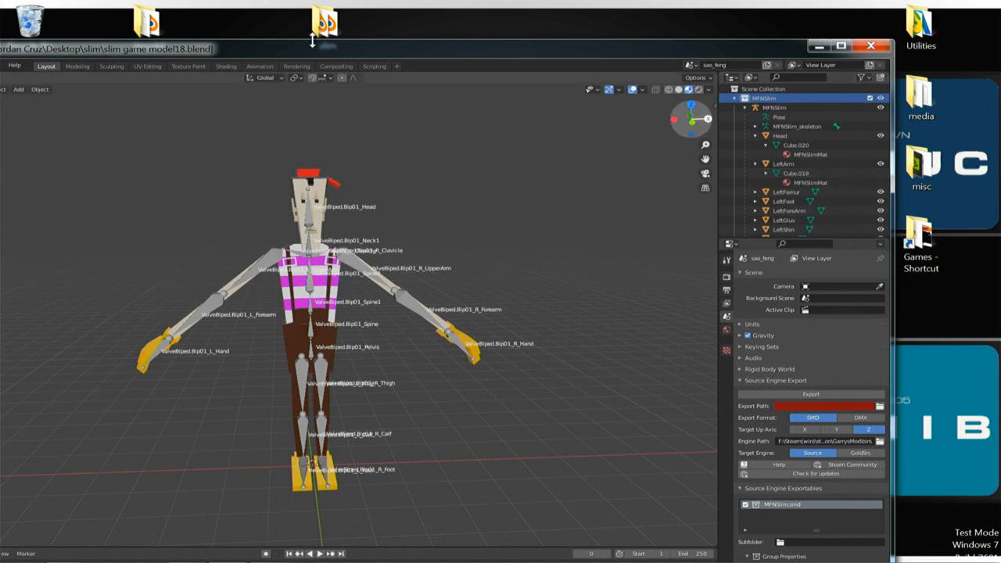
- Return to the decompiled JJ Playermodel's main folder to review its subfolders, and minimize its window
left_click_drag(301, 49, 743, 65)
left_click_drag(171, 90, 460, 61)
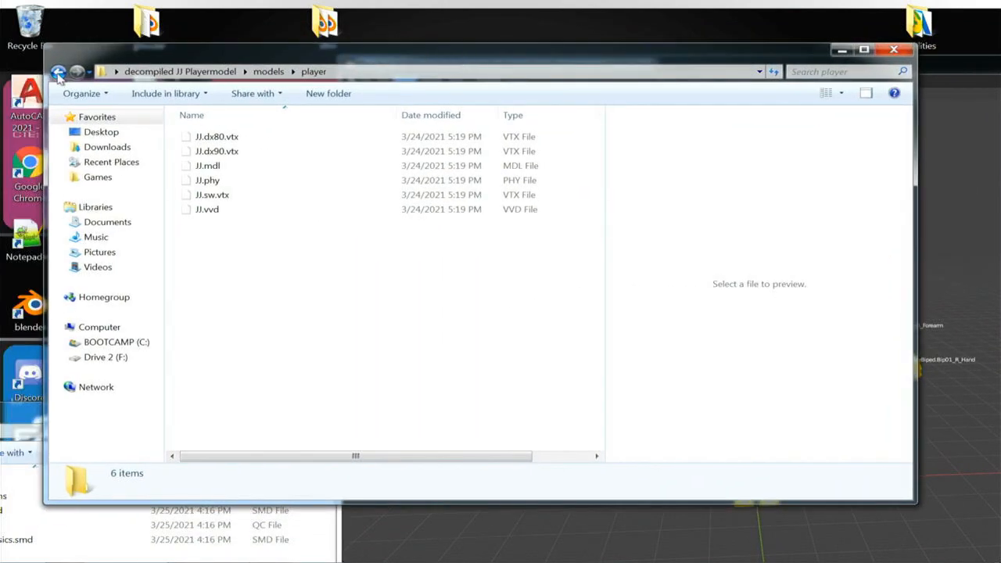
left_click(59, 72)
left_click(58, 73)
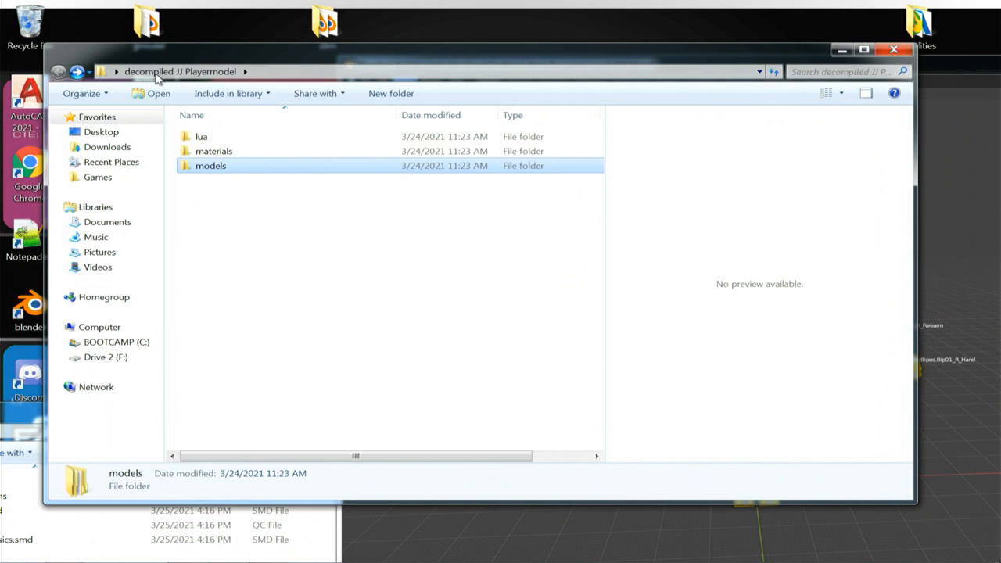
left_click(842, 50)
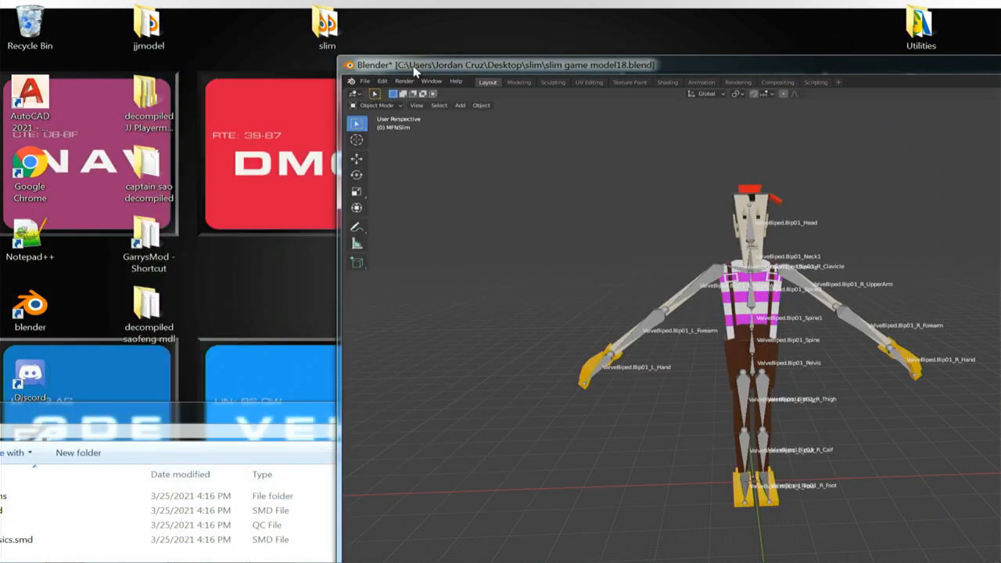
- Create a new folder on the desktop named "slim decompiled mdl"
left_click_drag(415, 69, 574, 75)
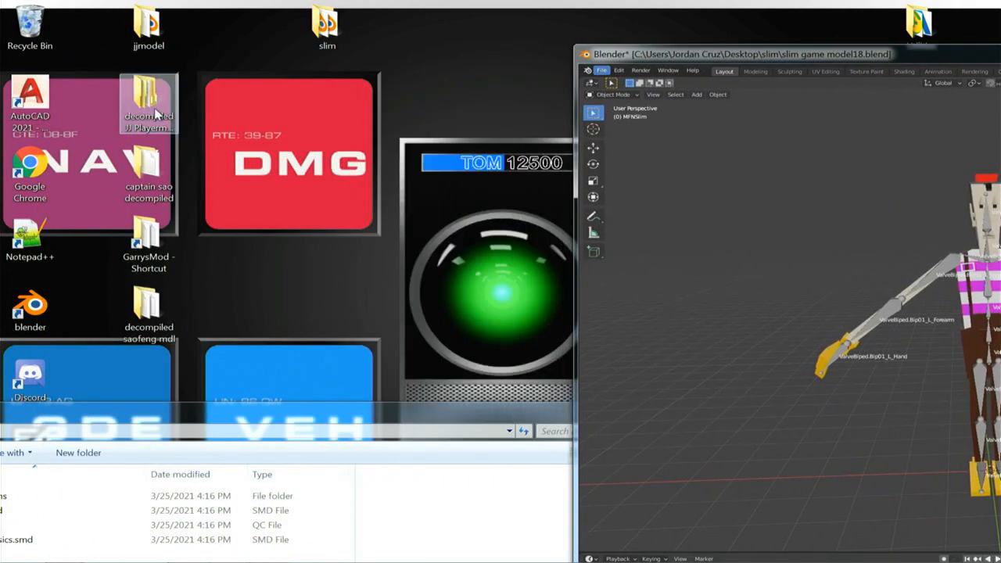
left_click_drag(813, 60, 721, 80)
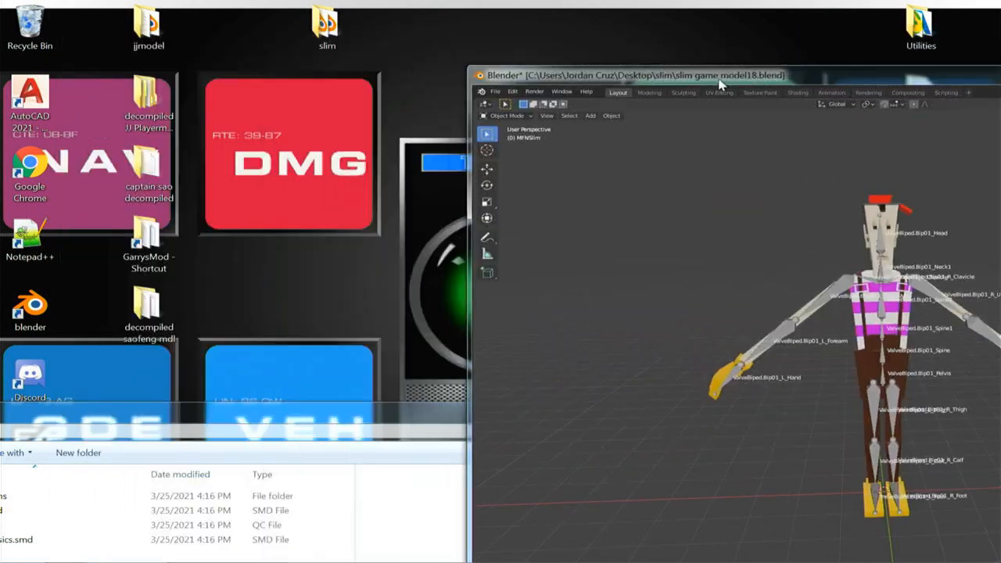
right_click(300, 117)
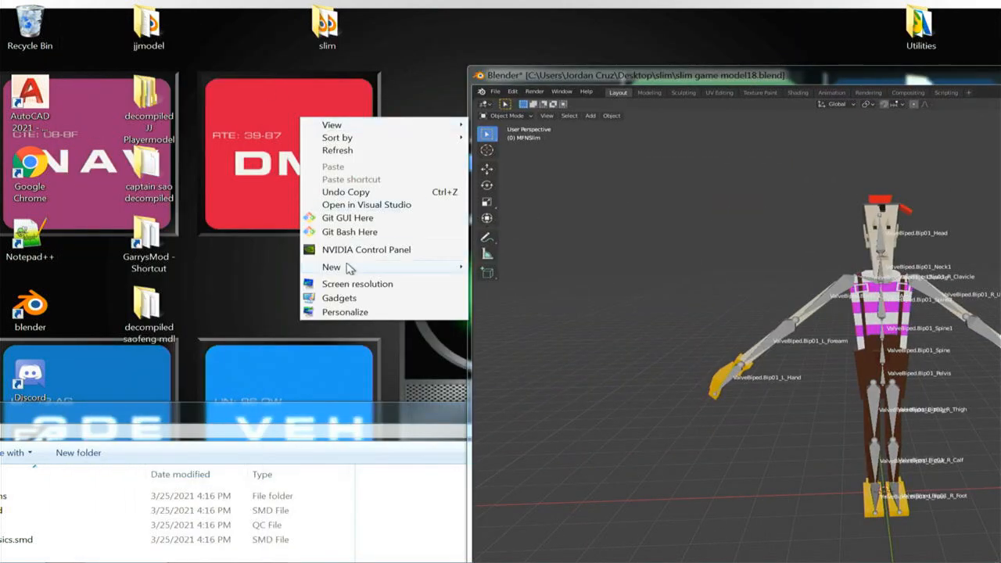
mouse_move(349, 268)
left_click(489, 269)
type("slim decom")
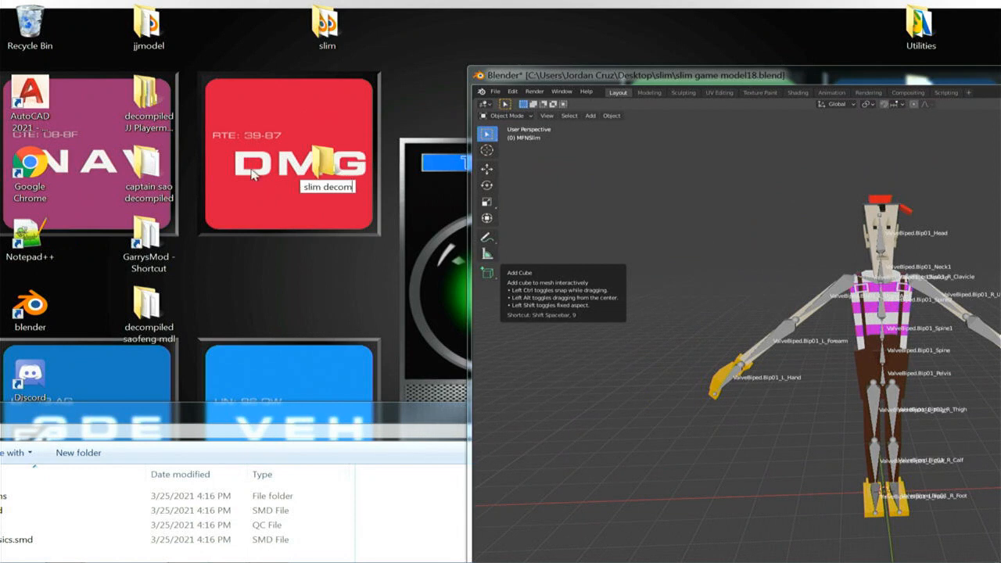
type("piled mdl")
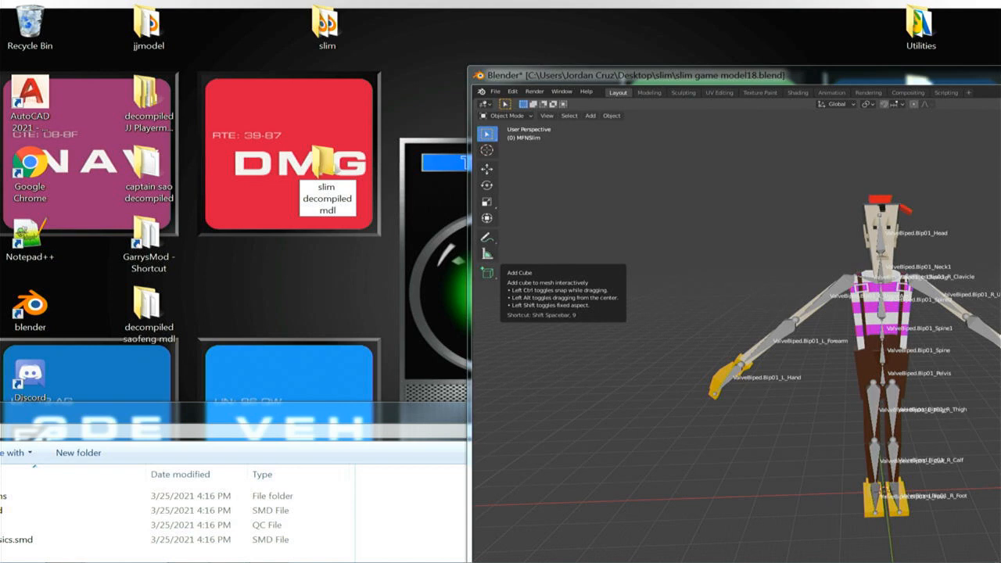
key("Return")
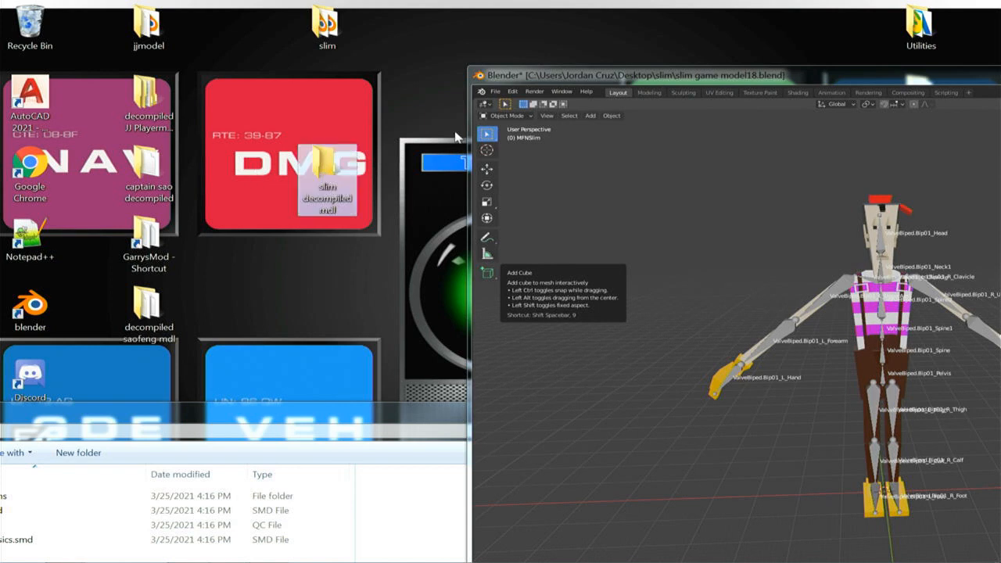
- Set the Source Engine export path to the slim decompiled mdl folder on the Desktop
left_click_drag(617, 78, 137, 47)
left_click(970, 398)
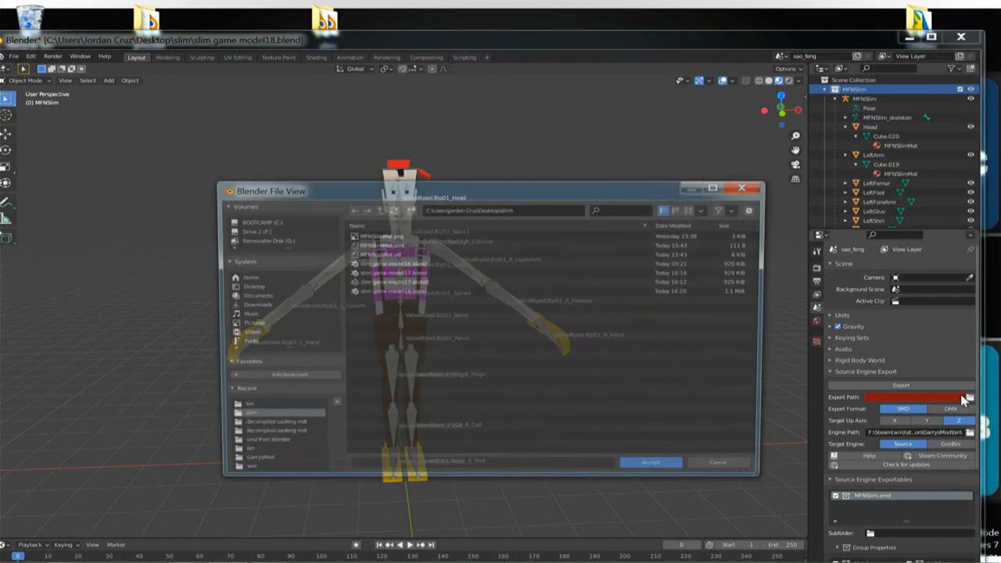
left_click(262, 286)
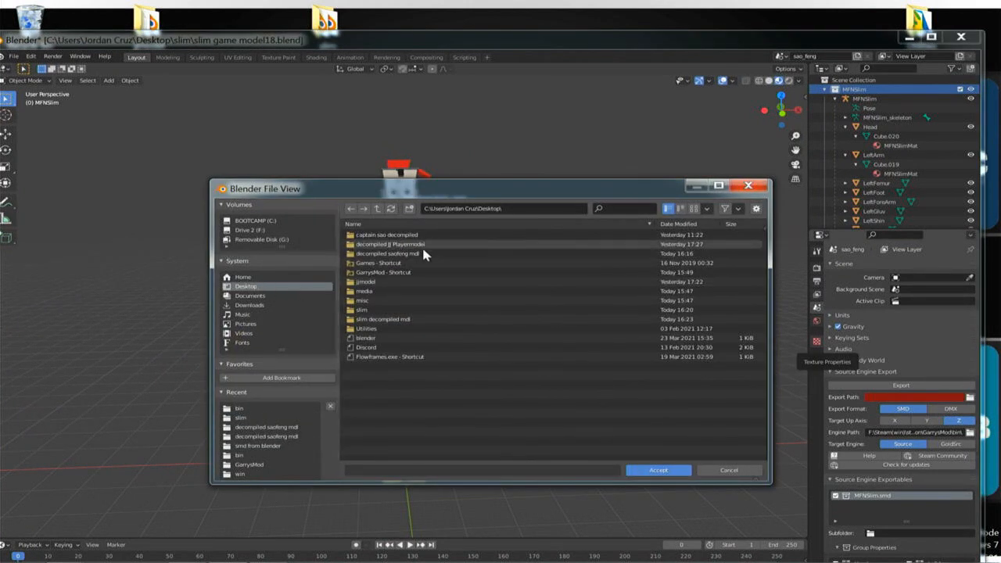
double_click(397, 321)
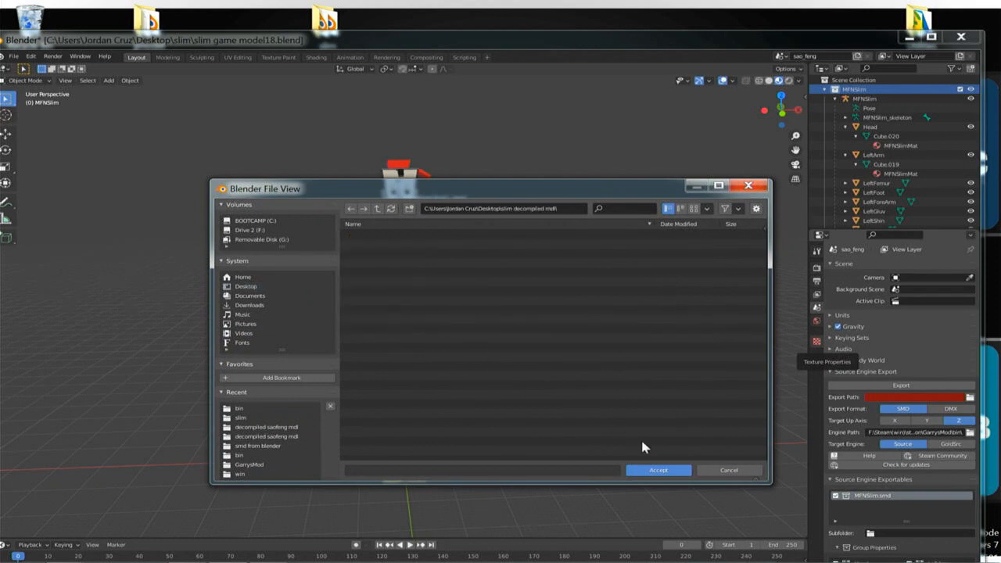
left_click(658, 471)
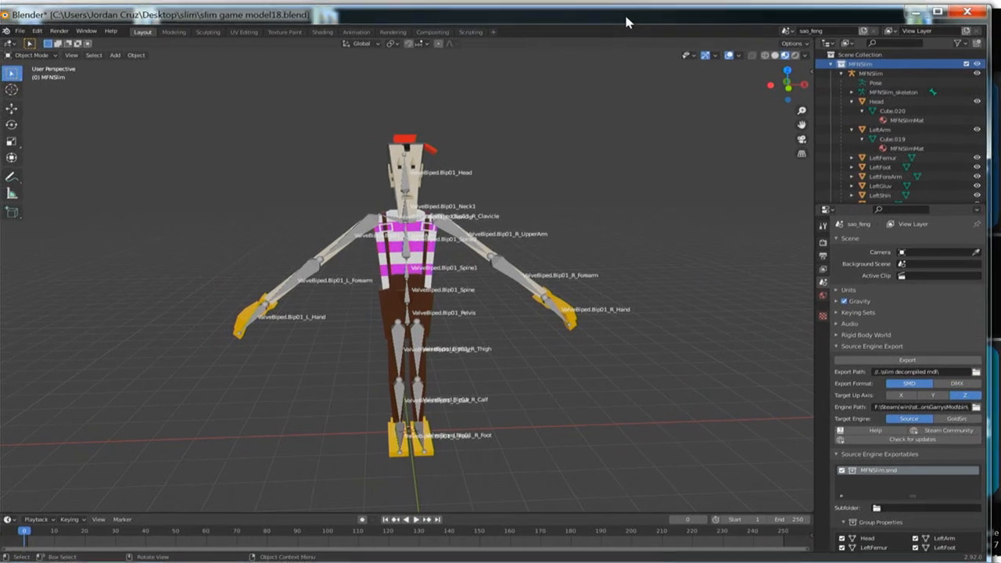
- Export the scene's MFNSlim model as SMD and open the slim decompiled mdl folder to check the output
left_click(903, 363)
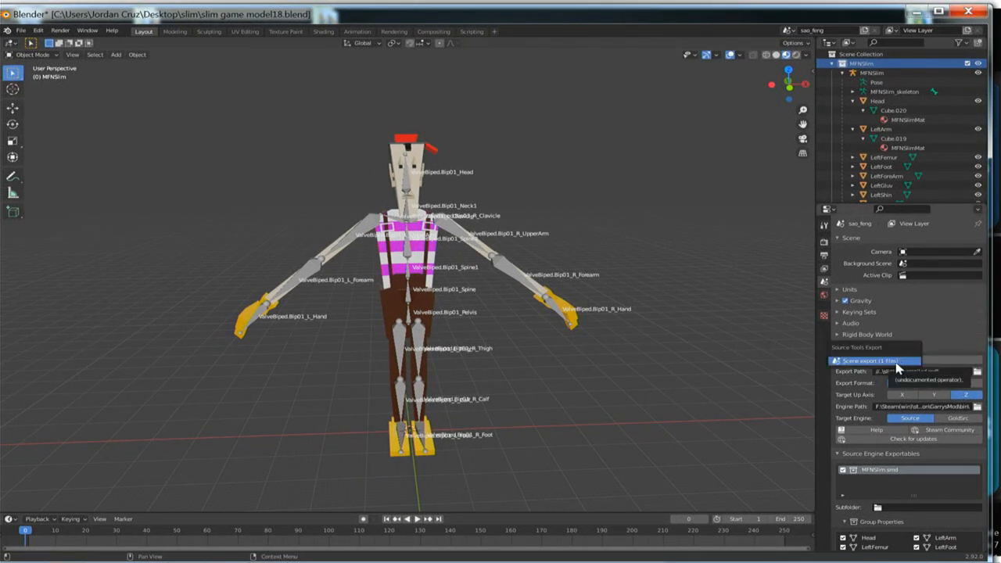
left_click(896, 363)
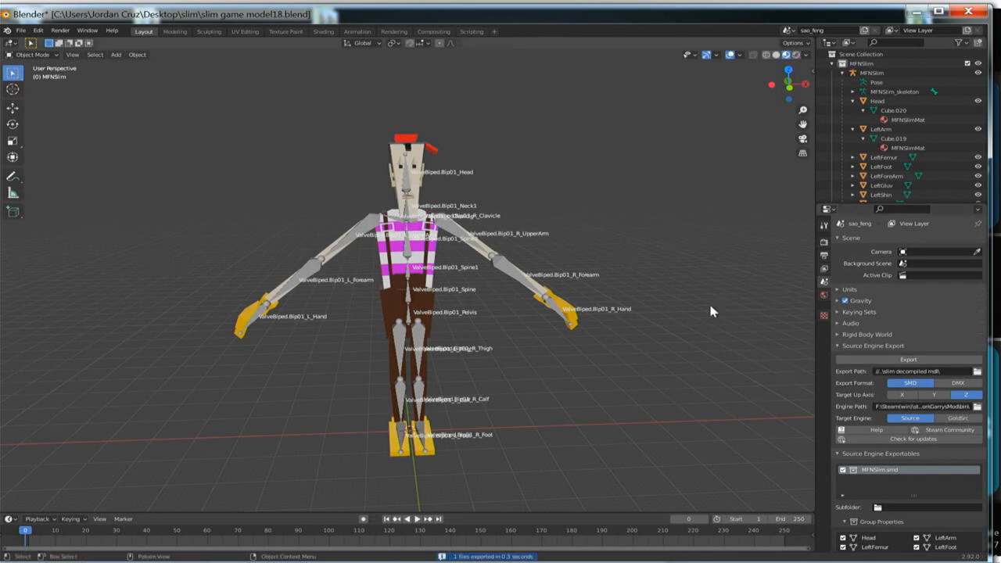
left_click_drag(465, 19, 509, 345)
double_click(337, 172)
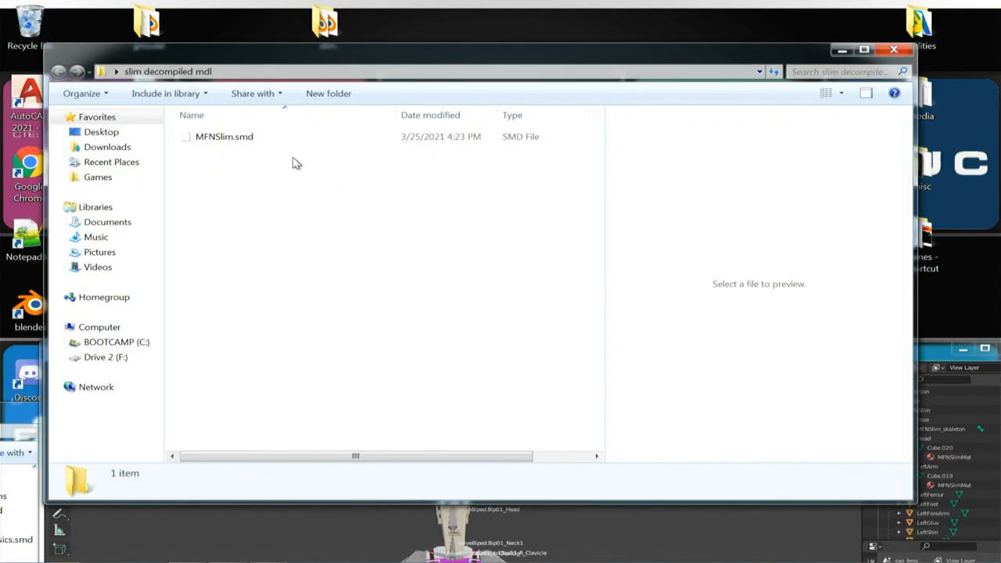
left_click_drag(269, 65, 610, 43)
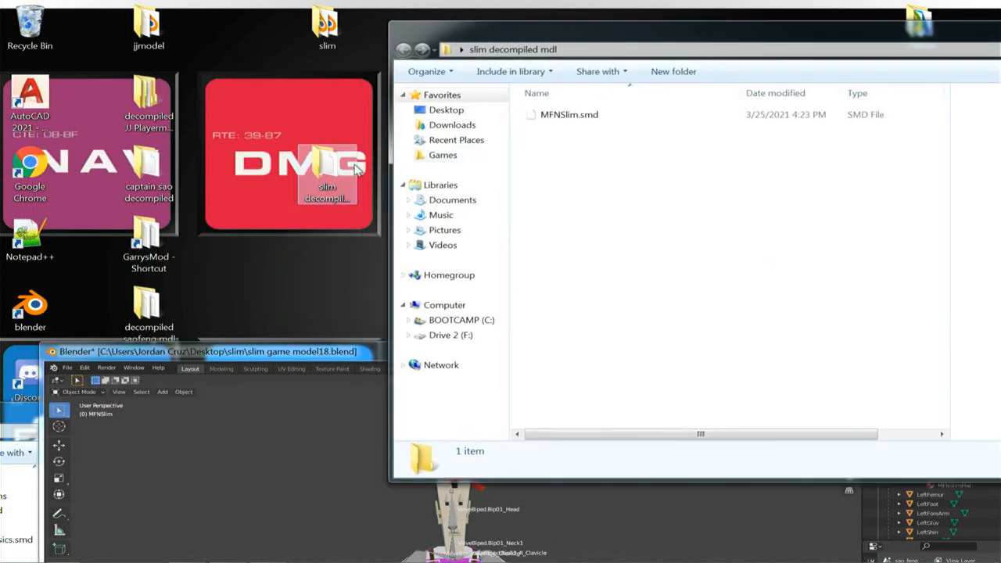
- Look through the captain sao decompiled folder's models subfolder for reference files and close it
double_click(165, 173)
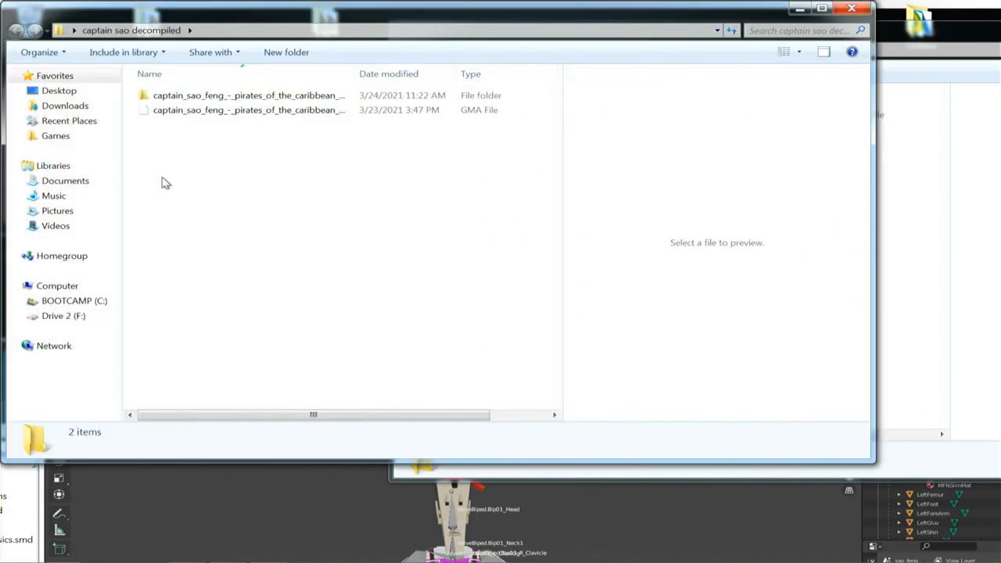
double_click(187, 97)
left_click(184, 125)
double_click(184, 125)
double_click(188, 100)
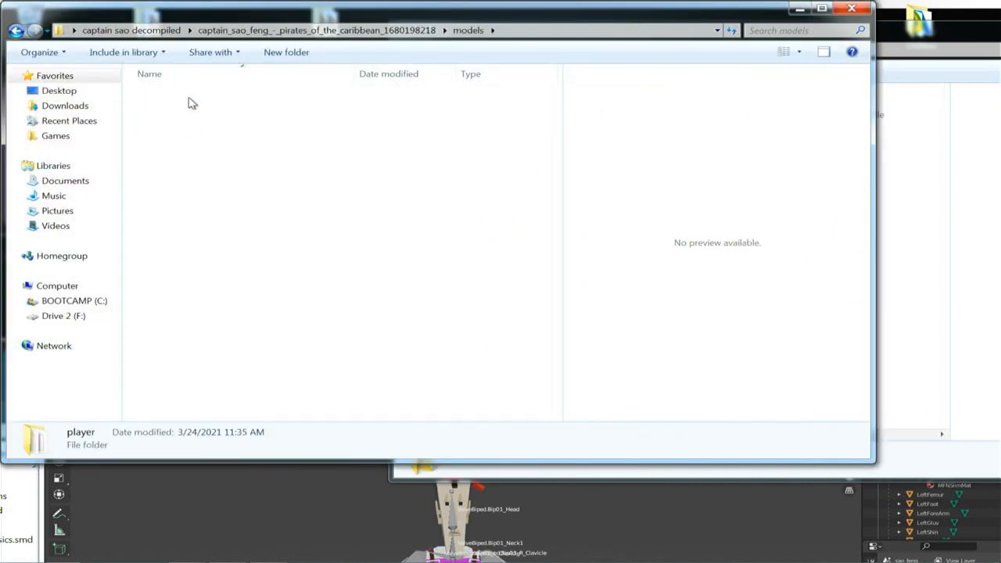
left_click(860, 10)
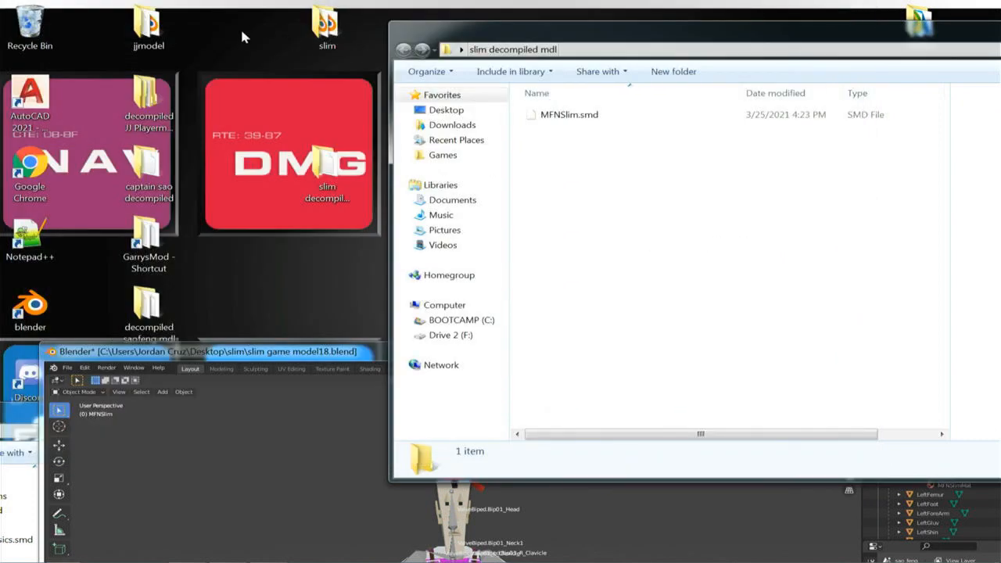
- Copy JJ_anims, JJ.qc, JJ.smd and JJ_physics.smd from jjmodel's decompiled saofeng mdl folder into the slim decompiled mdl folder
double_click(150, 25)
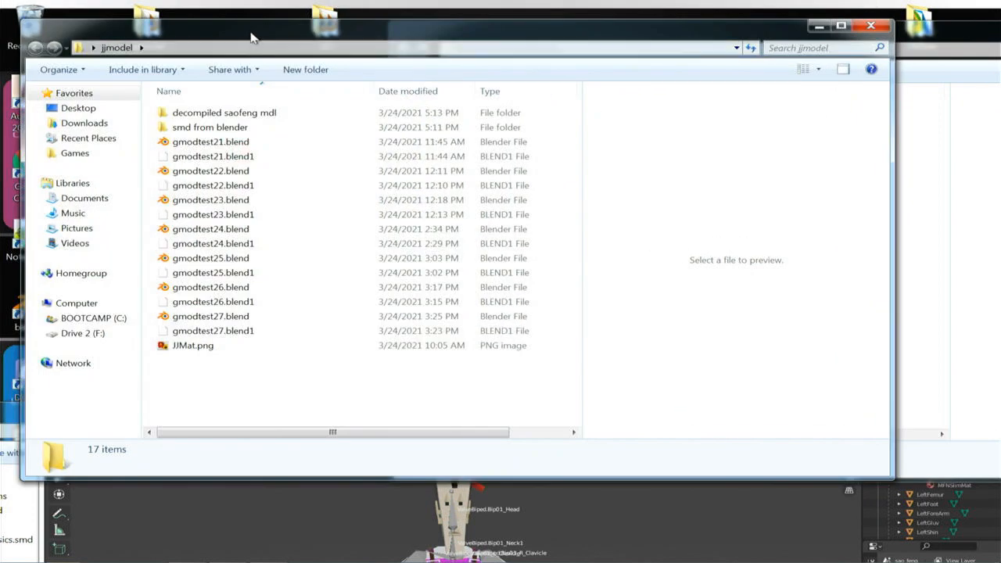
left_click_drag(256, 35, 217, 21)
double_click(210, 99)
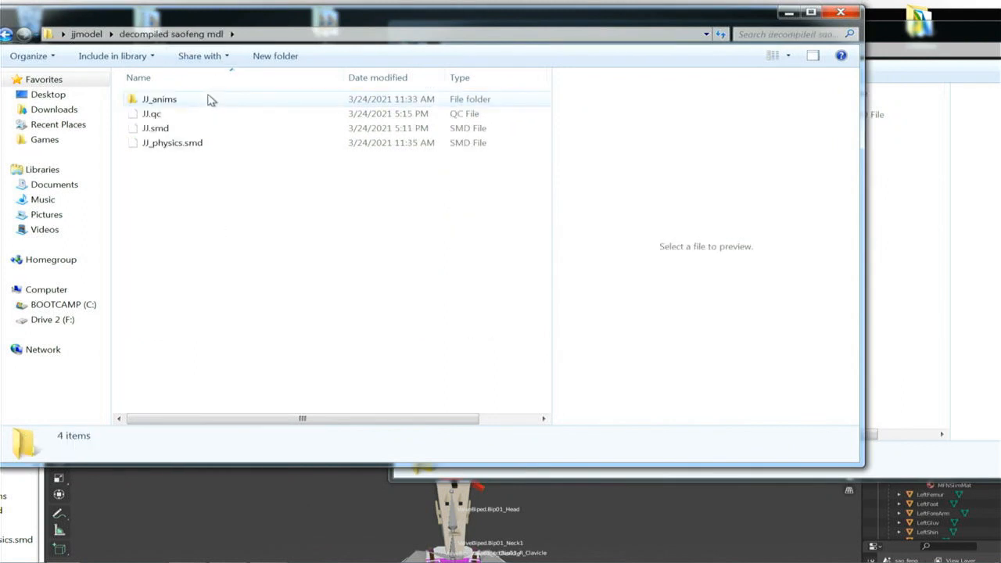
left_click_drag(268, 27, 315, 155)
left_click_drag(239, 313, 255, 226)
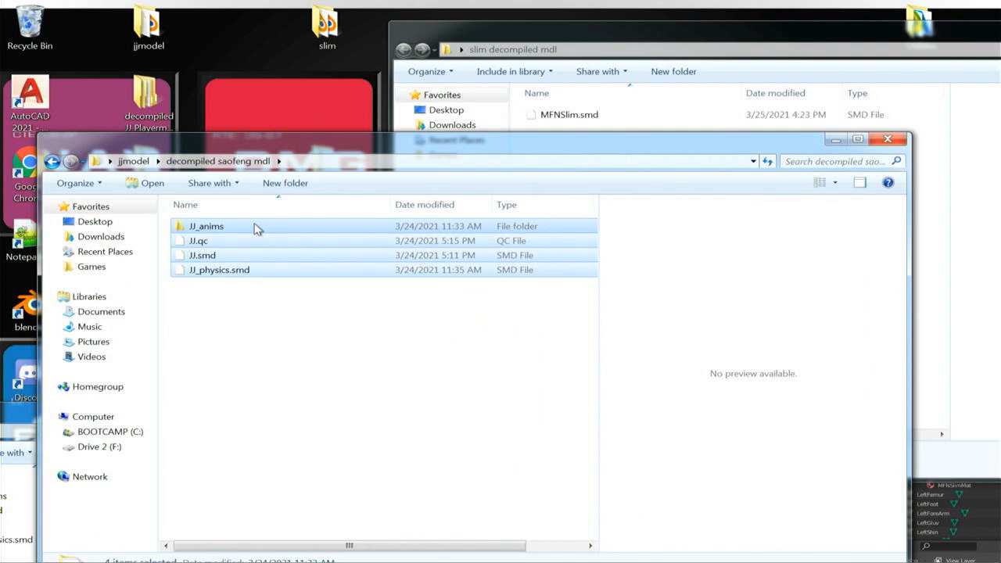
right_click(254, 226)
left_click(288, 373)
left_click(687, 97)
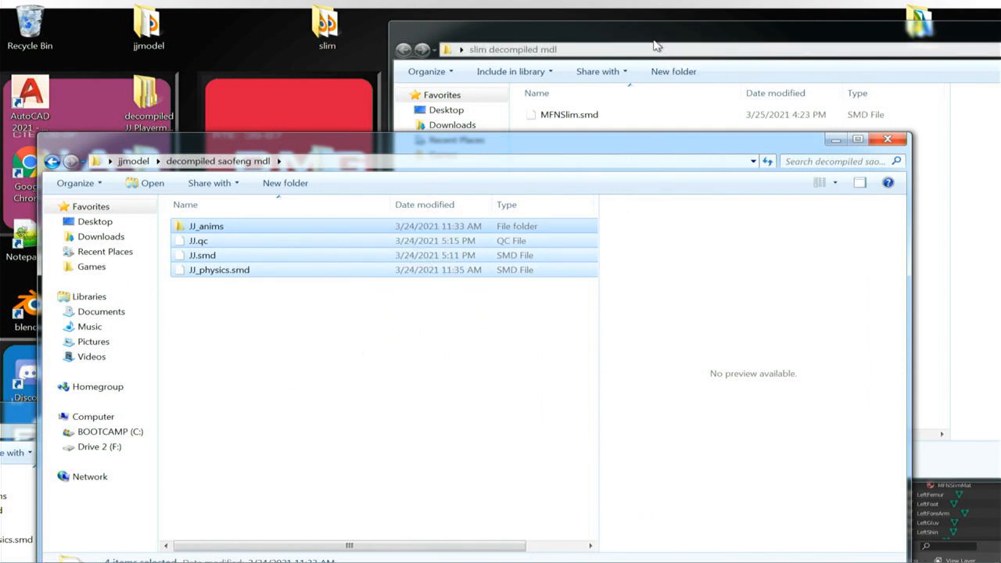
right_click(643, 181)
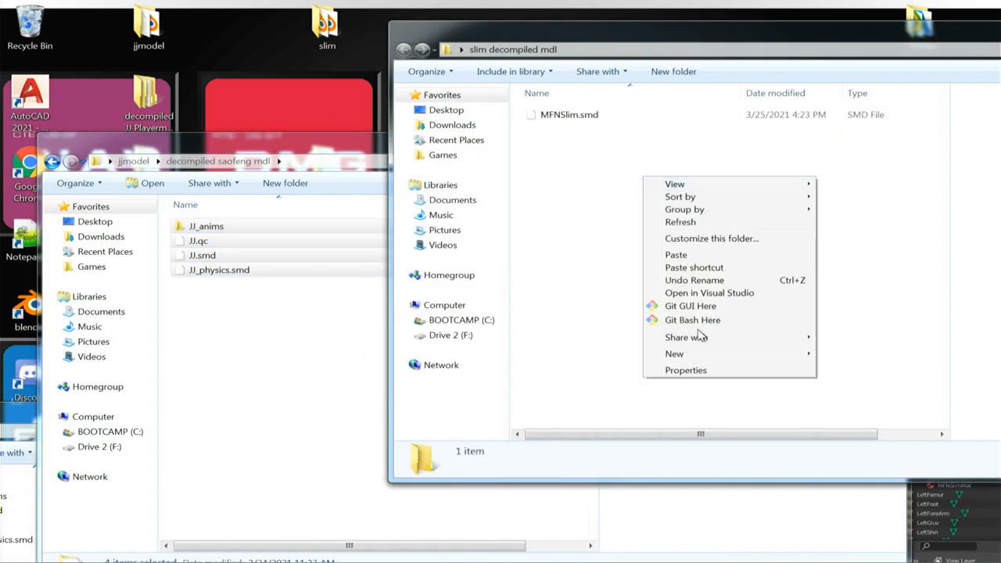
left_click(675, 255)
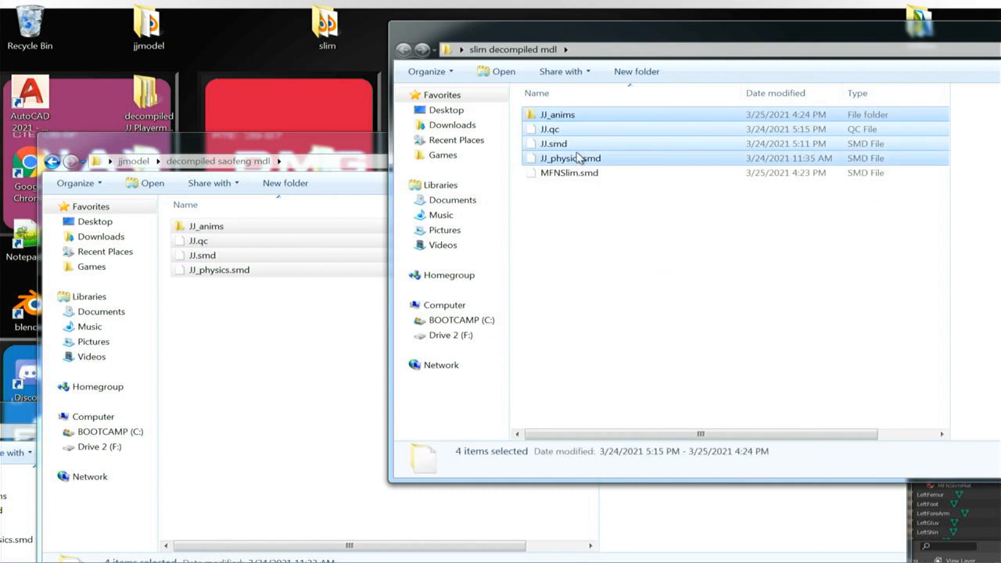
- Check the contents of the copied JJ_anims folder and close the jjmodel source window
double_click(568, 110)
key("BackSpace")
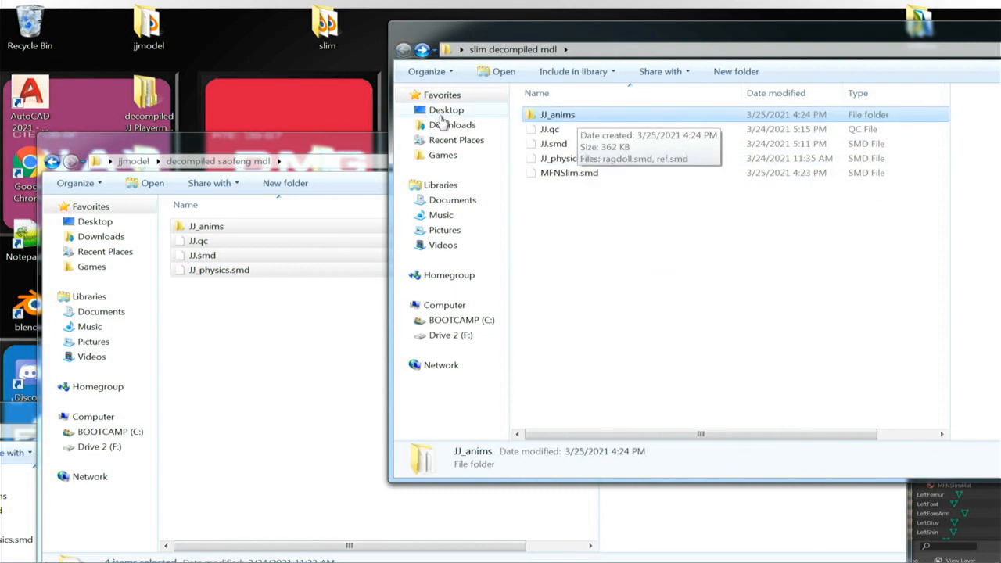
left_click_drag(349, 144, 250, 147)
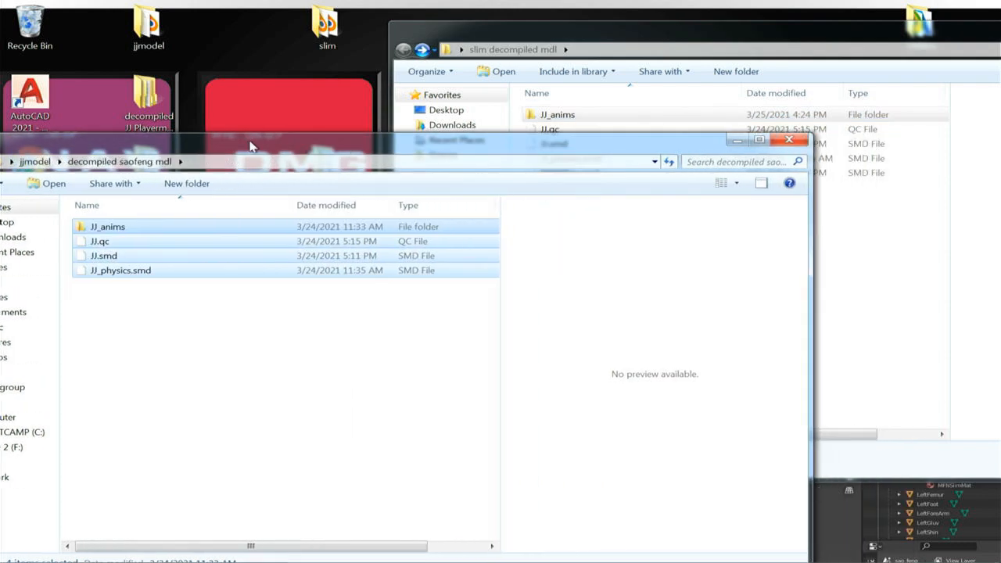
left_click(789, 140)
- Rename the copied JJ_anims folder as MFNSlim_anims
right_click(571, 118)
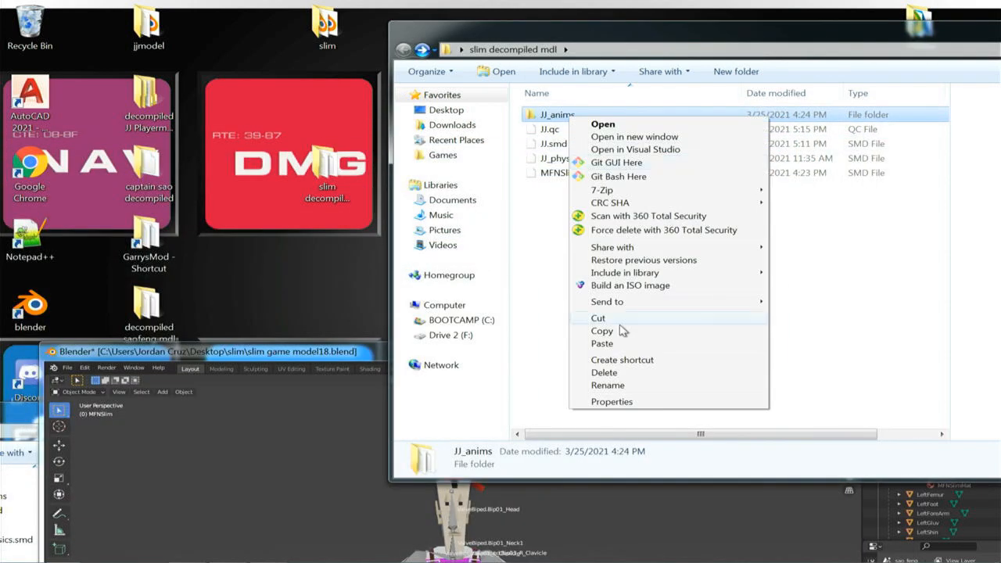
left_click(617, 387)
key("End")
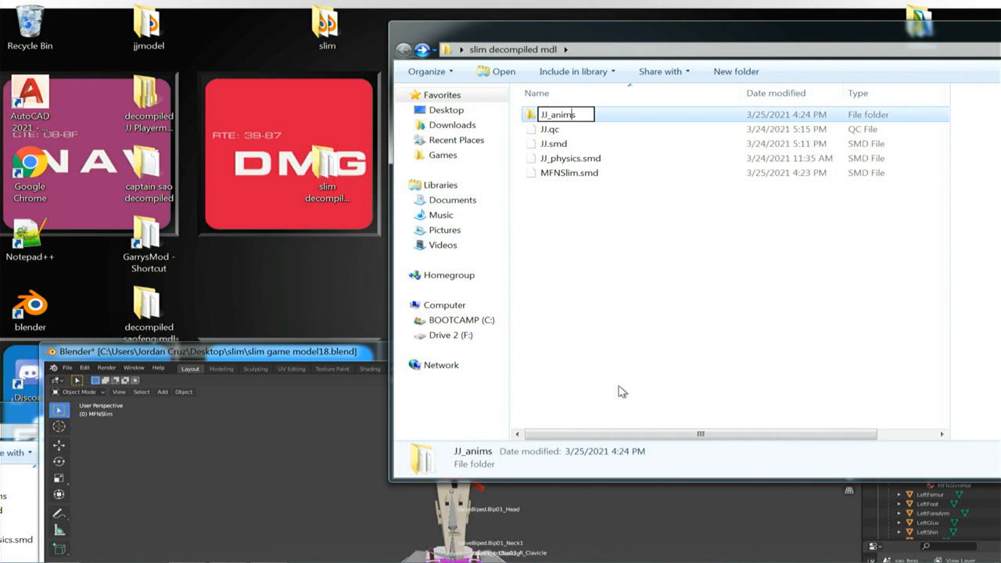
key("Delete")
key("Delete")
type("MFNSlim")
key("Return")
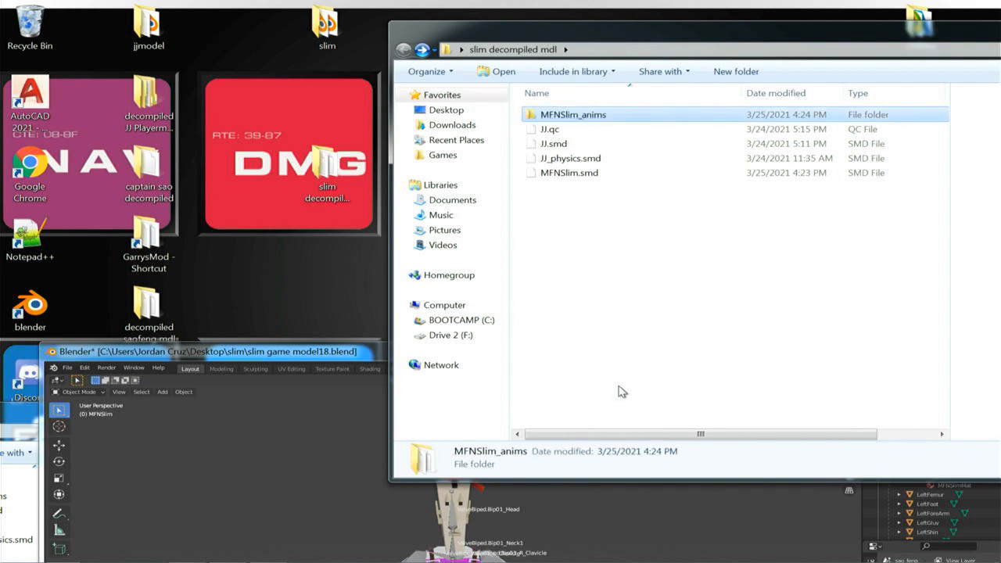
- Delete the copied JJ.smd from the slim decompiled mdl folder
left_click(548, 130)
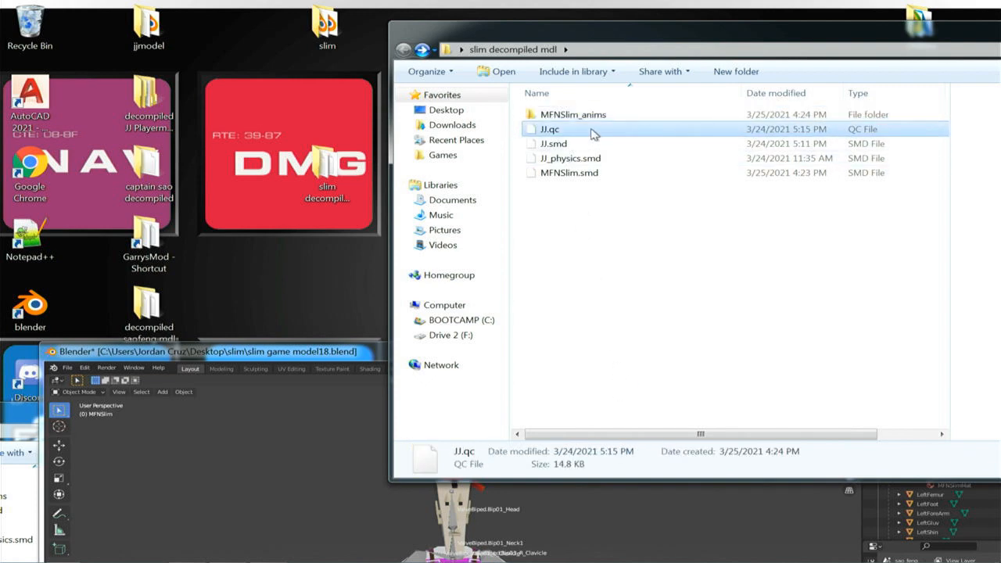
left_click(575, 145)
right_click(588, 146)
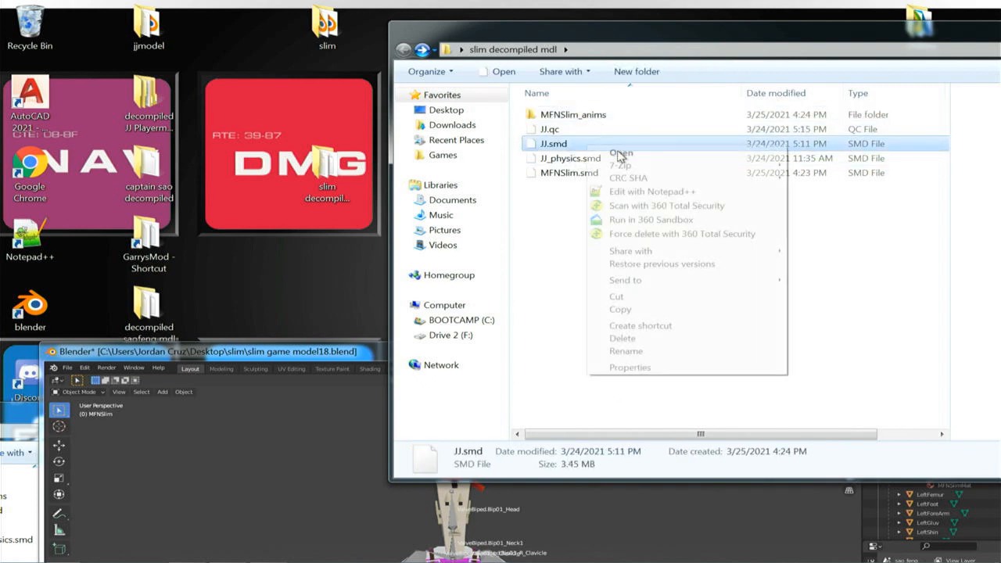
left_click(624, 338)
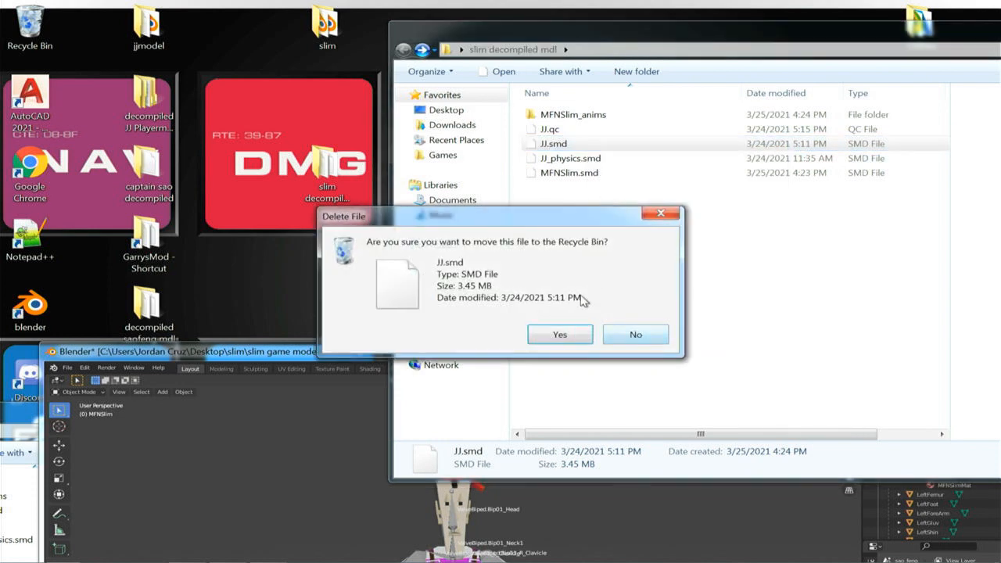
left_click(559, 336)
- Rename the copied JJ.qc file as MFNSlim.qc
right_click(591, 131)
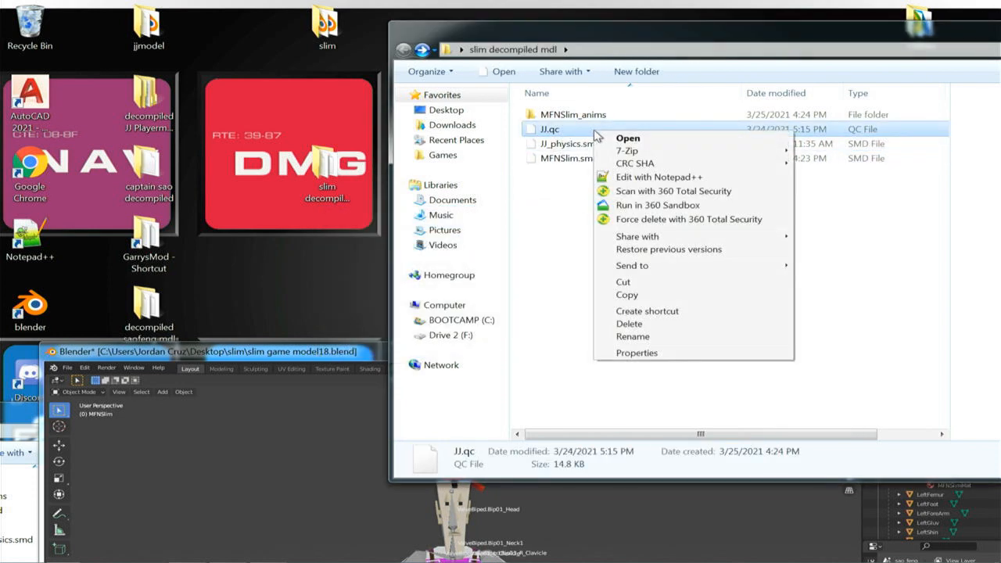
left_click(634, 336)
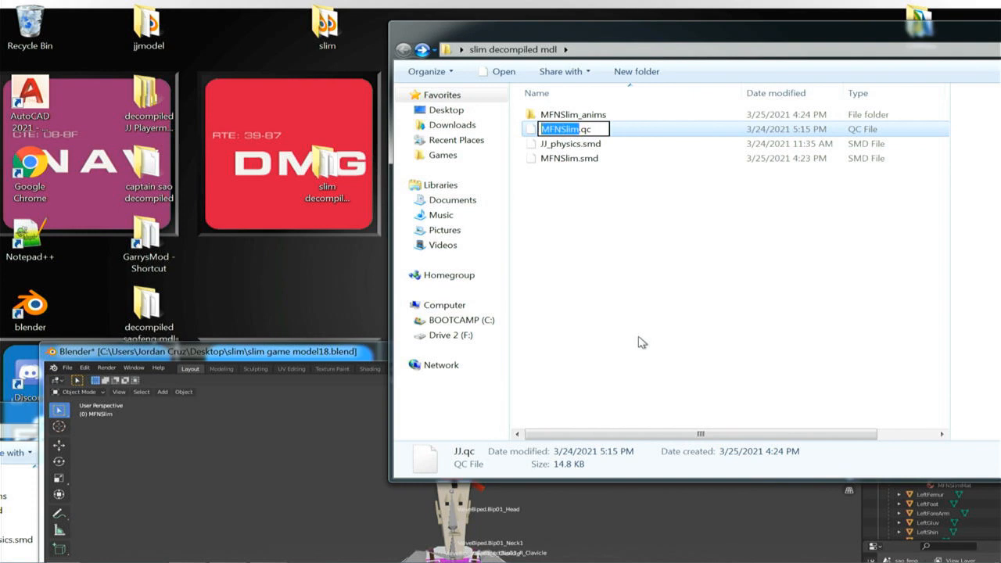
key("Return")
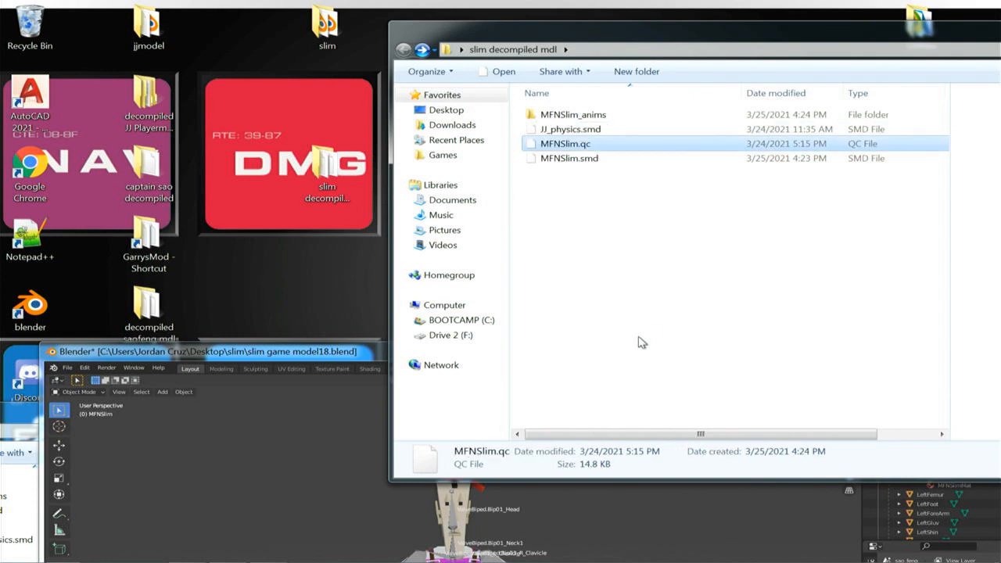
- Rename the JJ_physics.smd file as MFNSlim_physics.smd
left_click(603, 131)
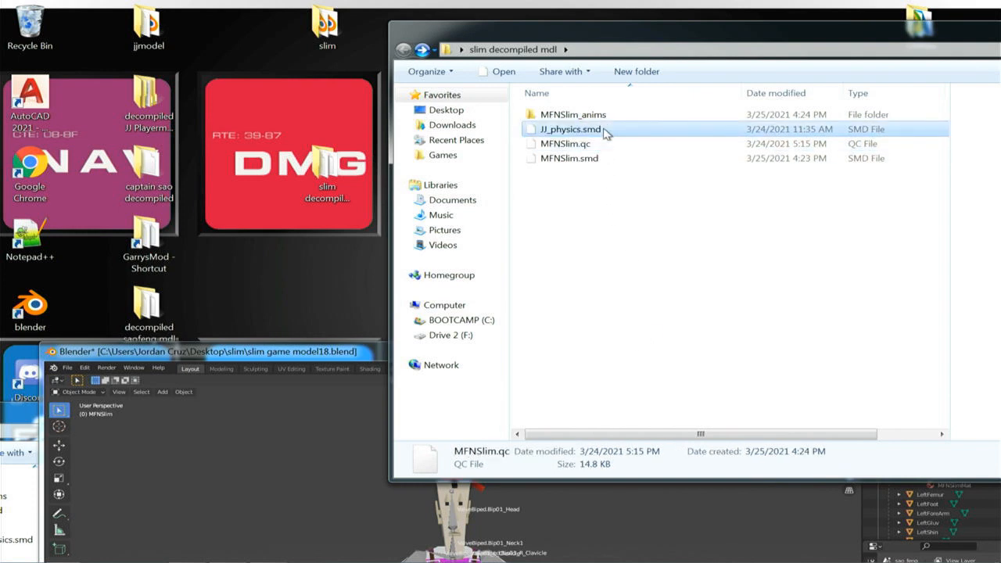
right_click(604, 131)
left_click(660, 333)
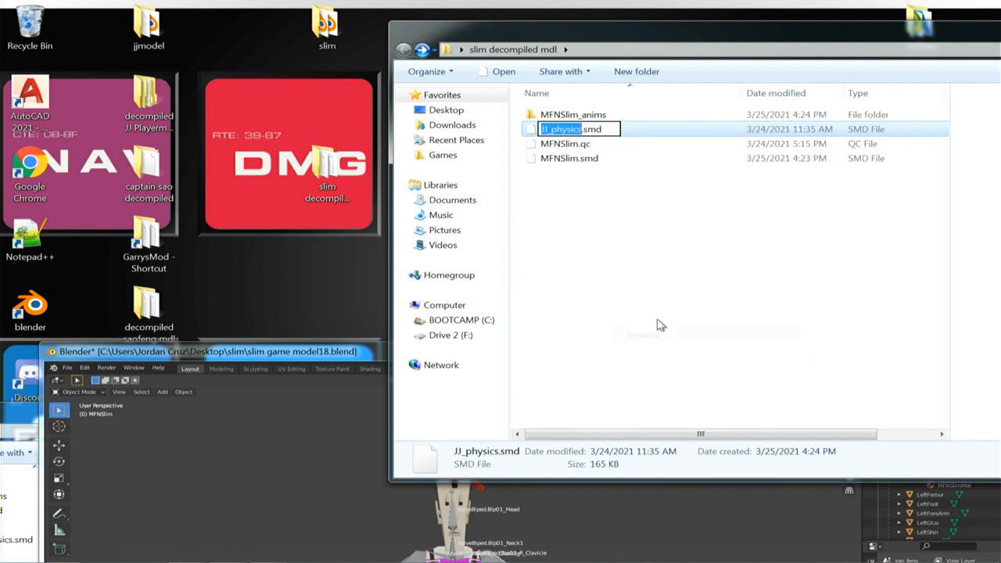
key("Right")
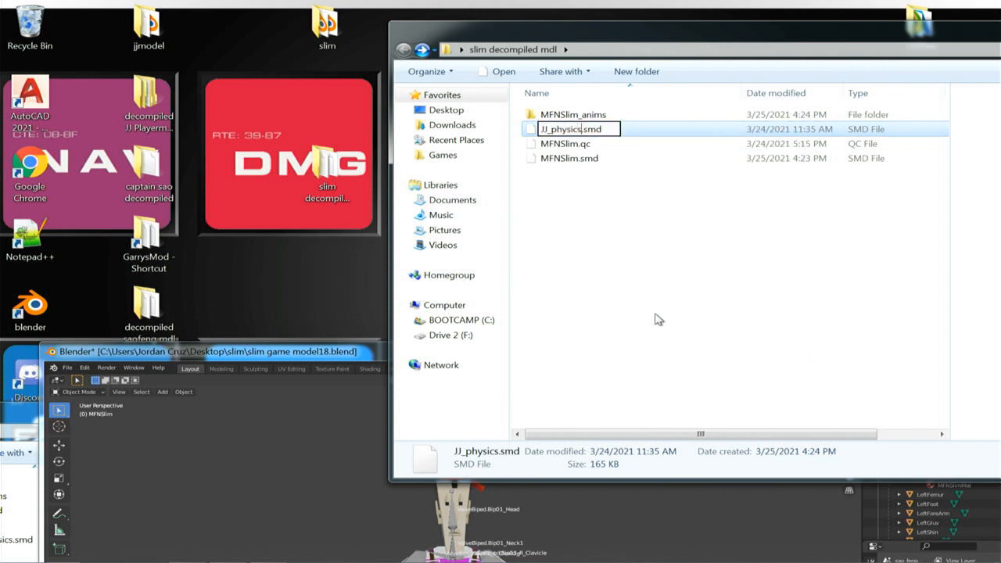
key("BackSpace")
key("BackSpace")
type("MFNSlim")
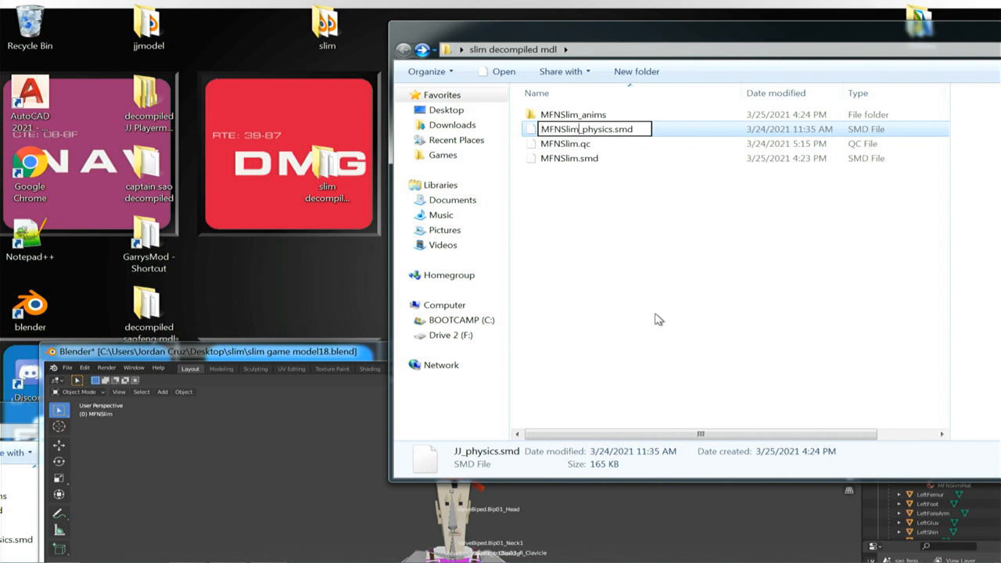
key("Return")
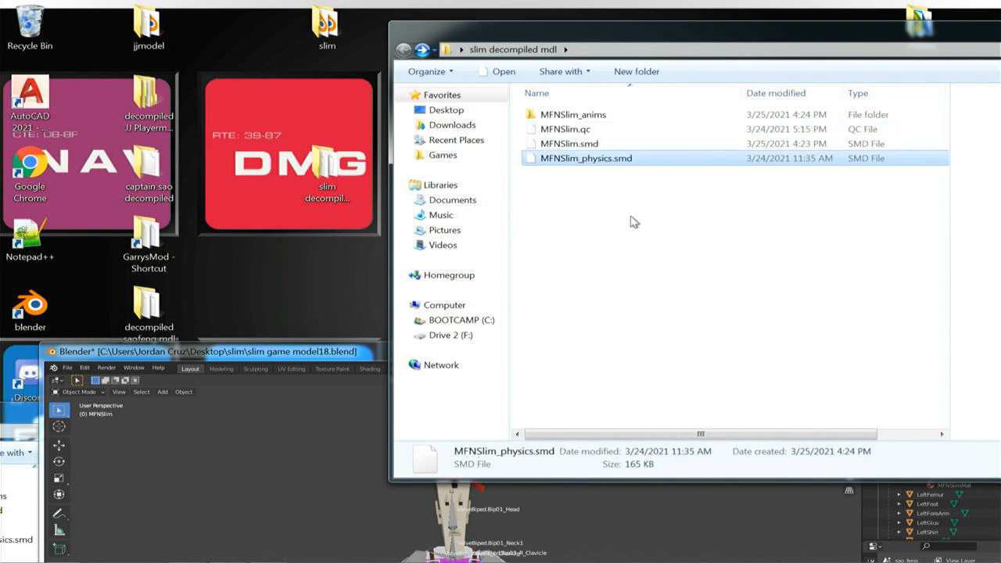
- Open MFNSlim.qc in Notepad++ and look through its model name, material path, hitbox and bone definitions
left_click(596, 133)
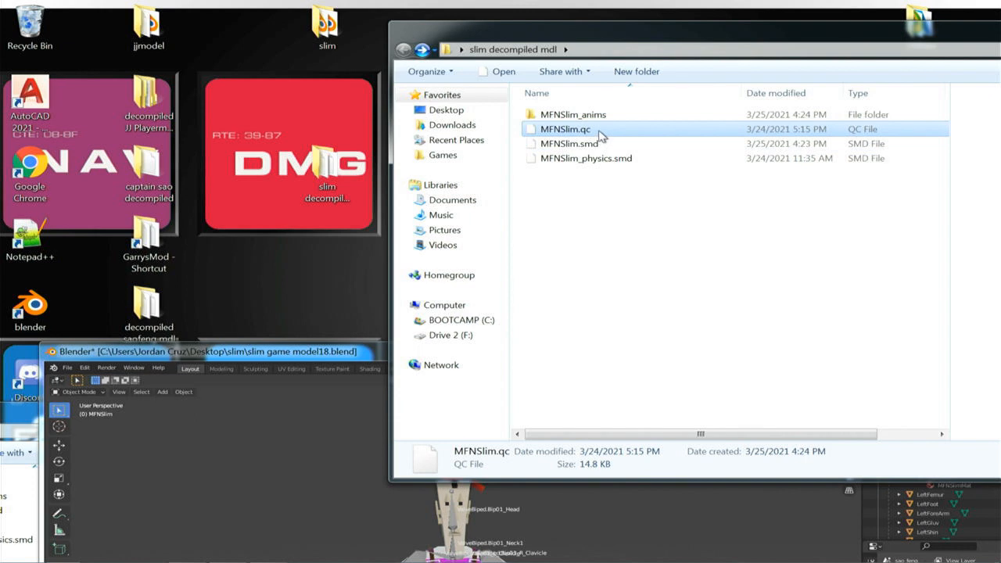
right_click(599, 134)
left_click(648, 177)
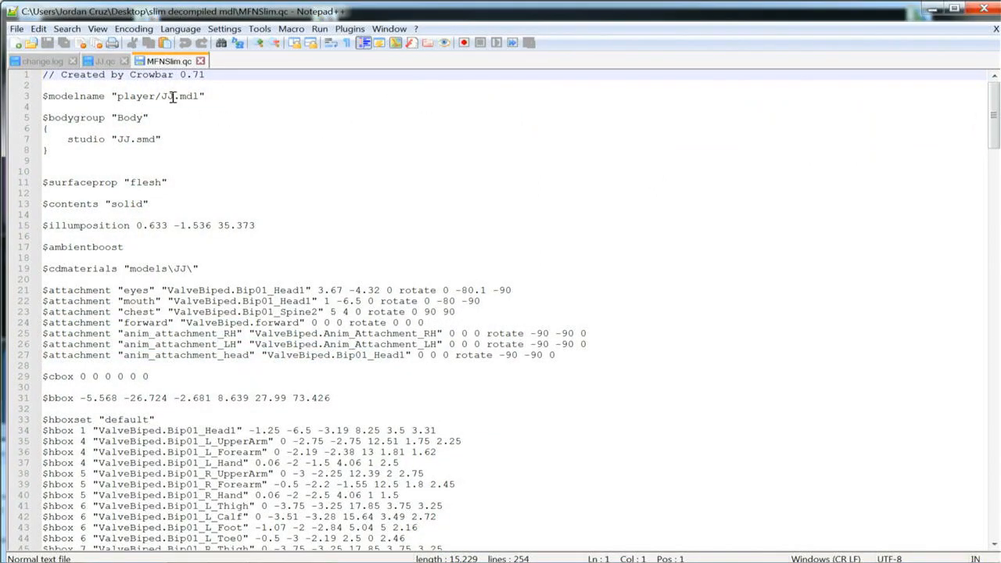
scroll(204, 145, "down", 3)
scroll(205, 145, "up", 3)
mouse_move(297, 10)
left_mouse_down()
mouse_move(317, 6)
mouse_move(299, 12)
left_mouse_up()
scroll(251, 125, "down", 10)
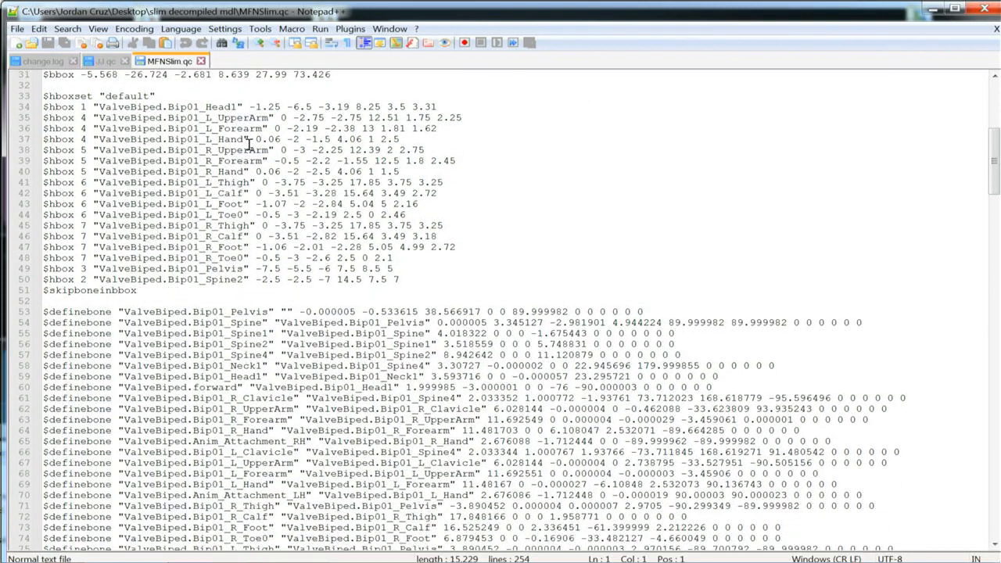
scroll(248, 144, "down", 4)
scroll(249, 144, "up", 14)
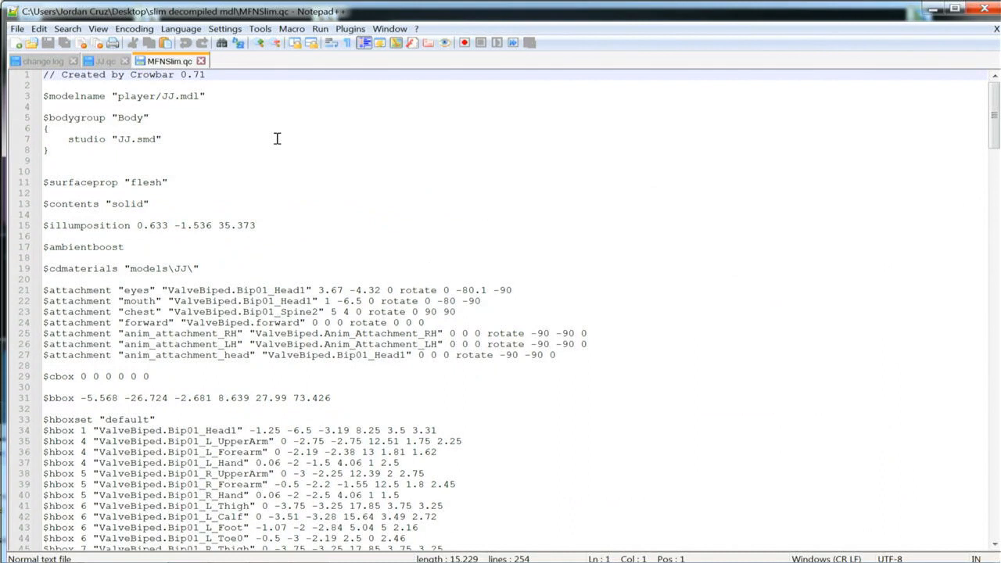
- Replace every occurrence of JJ with MFNSlim in MFNSlim.qc and close the Replace dialog
key("ctrl+f")
left_click_drag(646, 196, 583, 181)
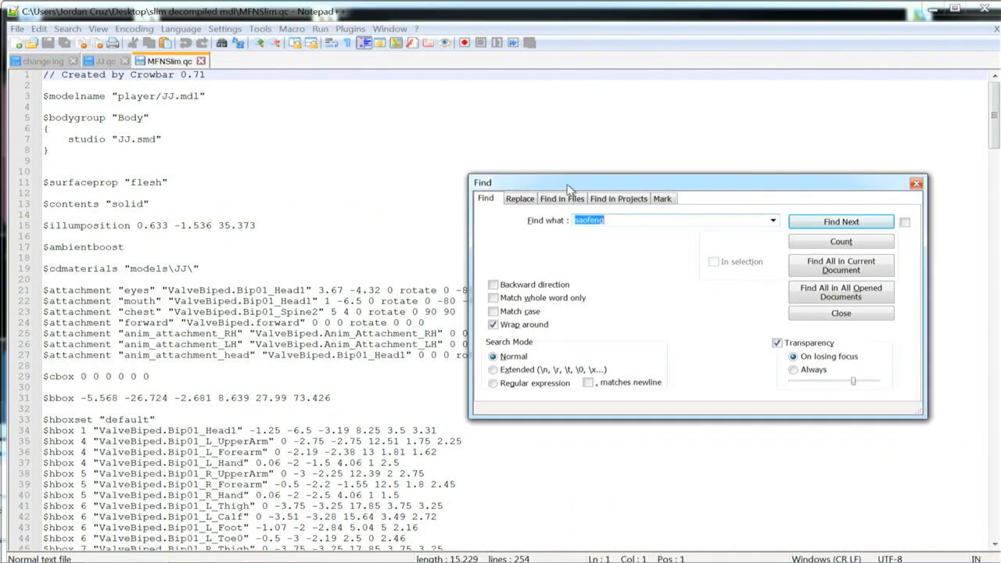
left_click(518, 199)
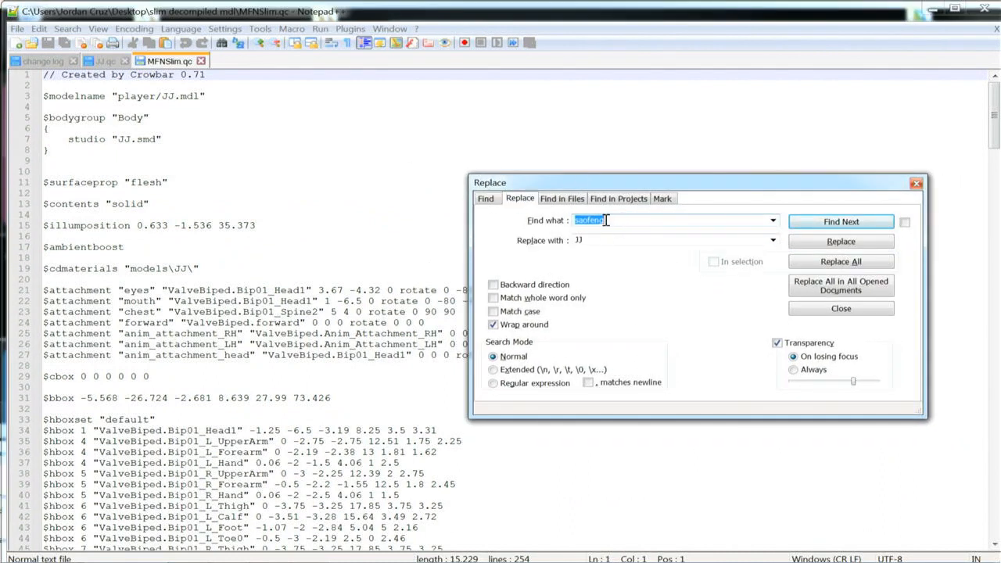
type("JJ")
type("MFNSlim")
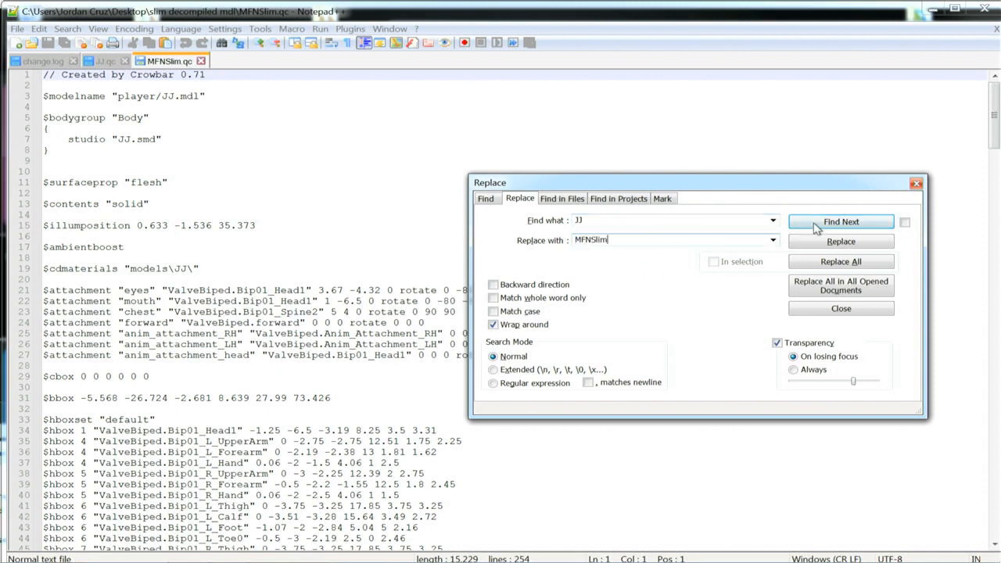
left_click(828, 262)
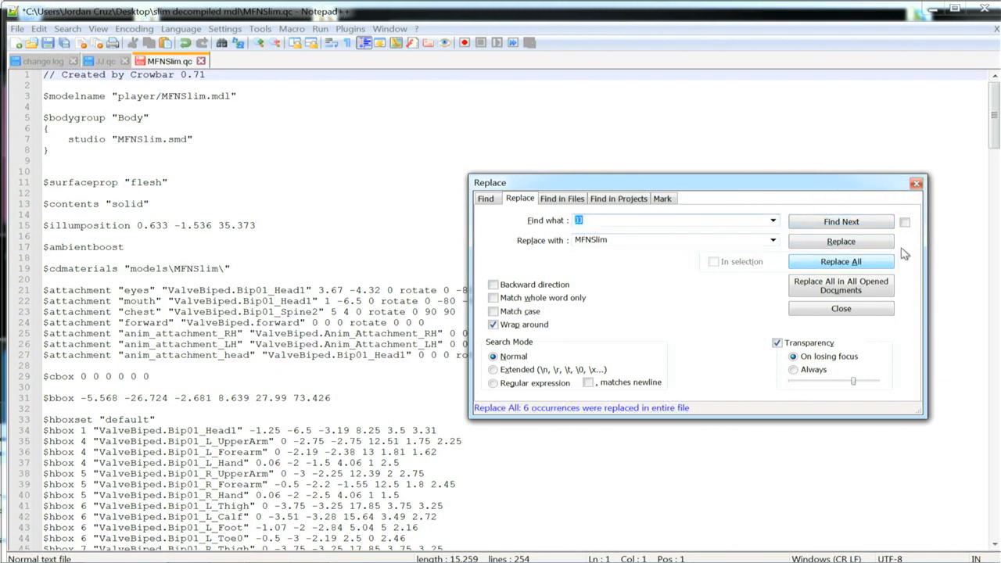
left_click(916, 184)
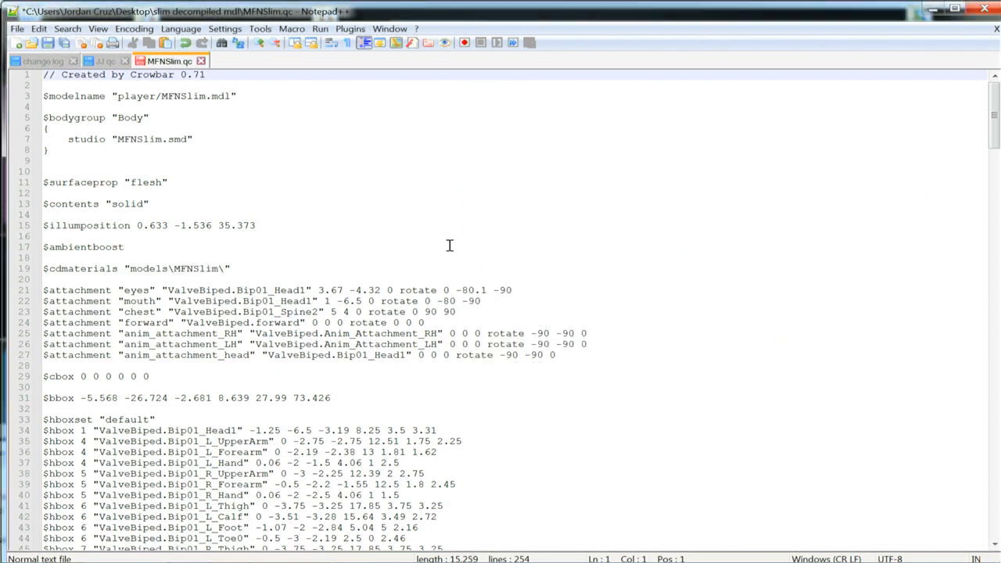
- Check the animation sequence and collision joints file references in MFNSlim.qc
scroll(449, 245, "down", 10)
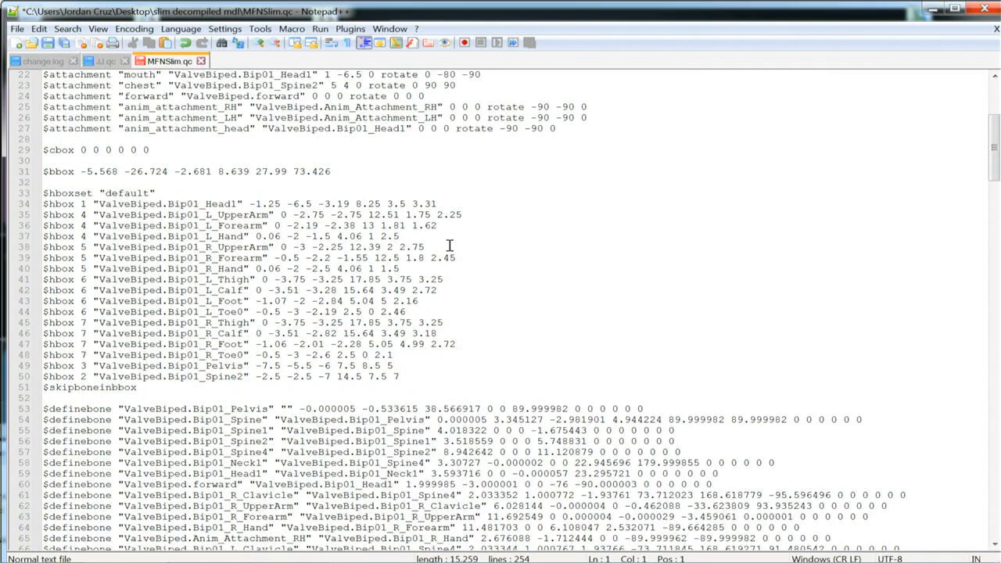
scroll(449, 246, "down", 20)
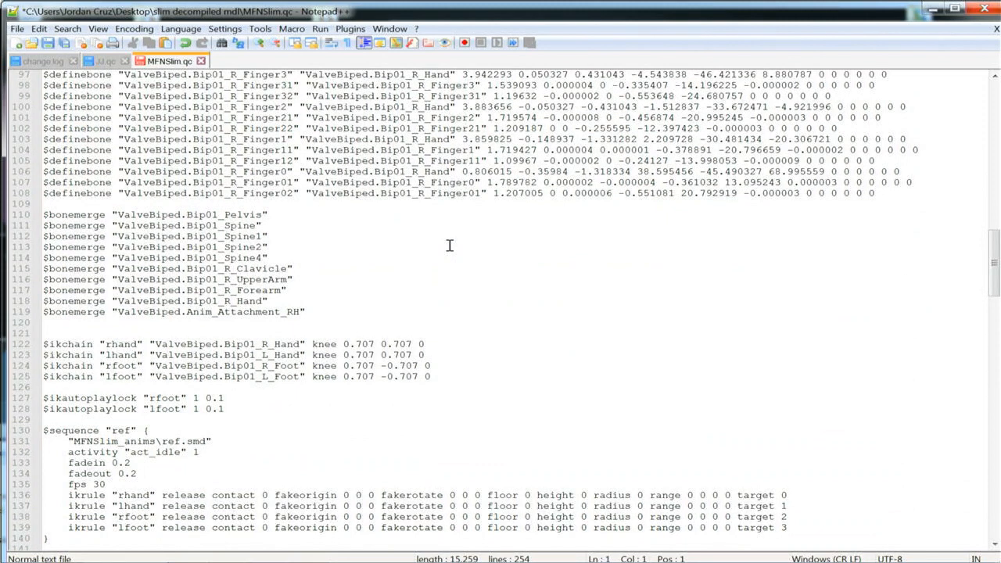
scroll(160, 445, "down", 1)
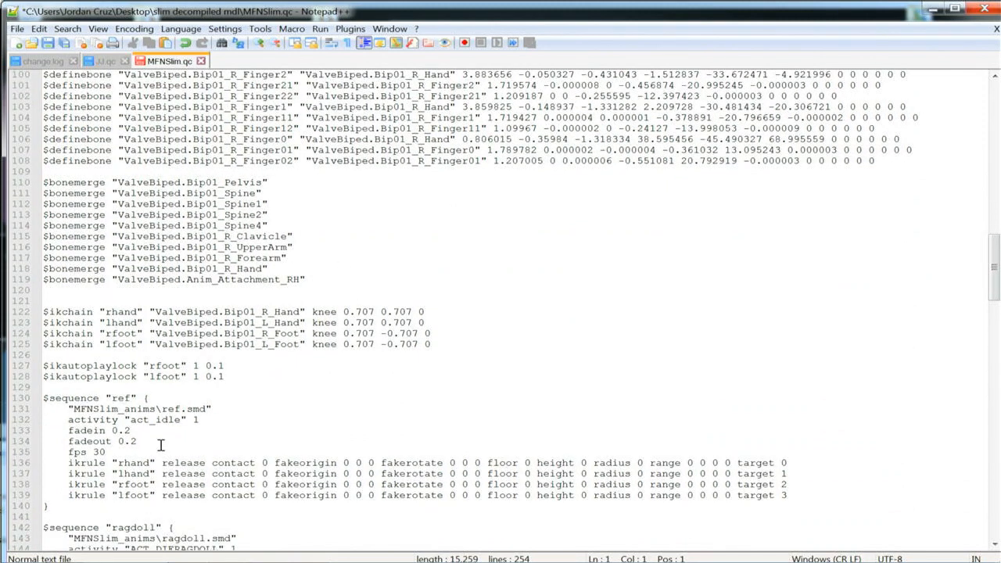
scroll(160, 445, "down", 7)
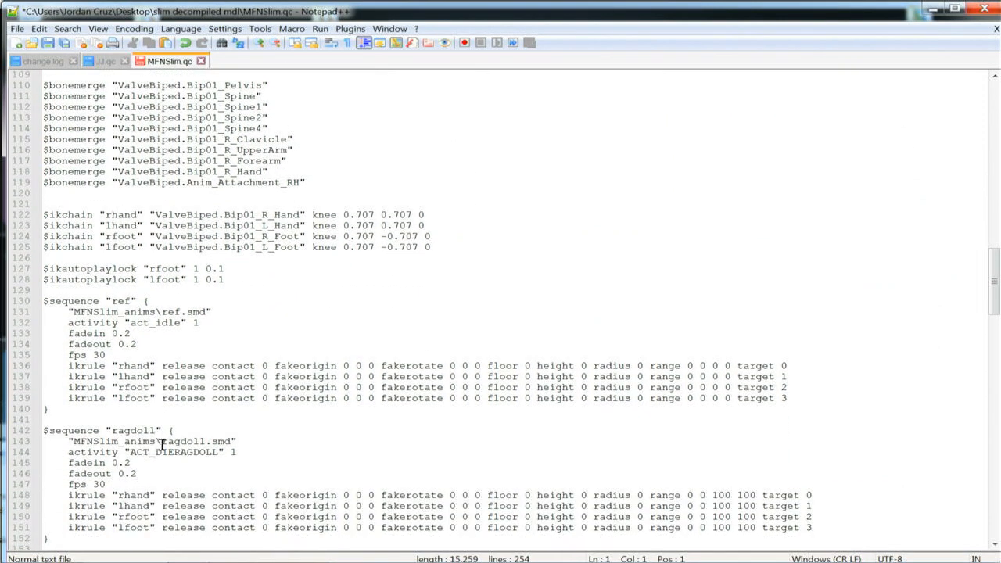
scroll(220, 434, "down", 1)
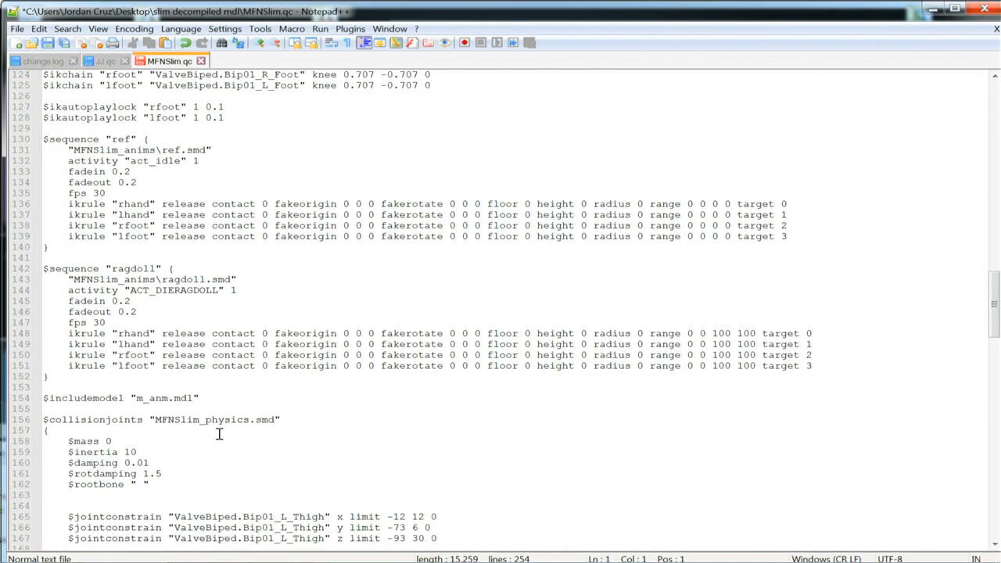
- Review the MFNSlim.qc script from end to start, save it and close Notepad++
scroll(219, 434, "down", 20)
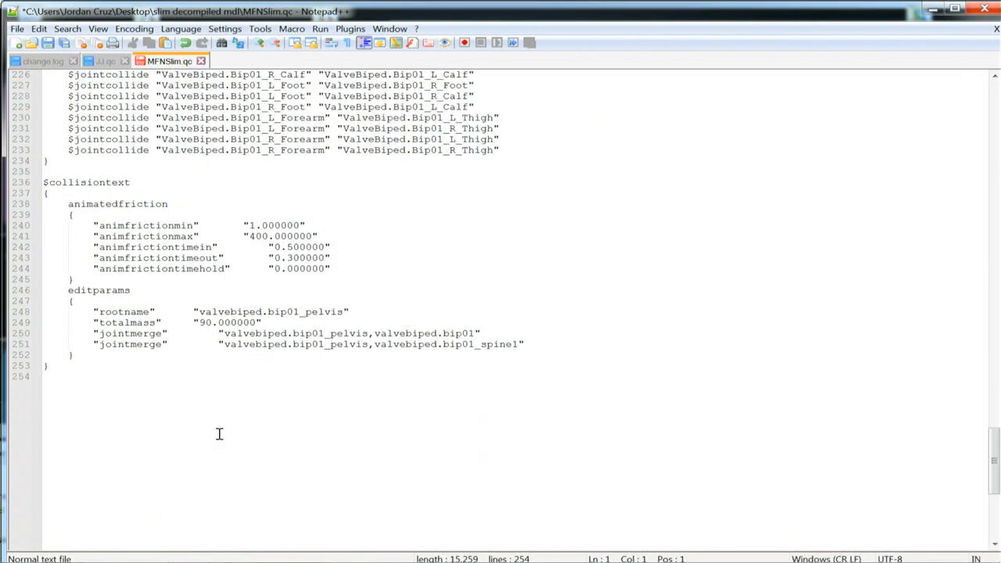
scroll(220, 434, "down", 6)
scroll(220, 434, "up", 17)
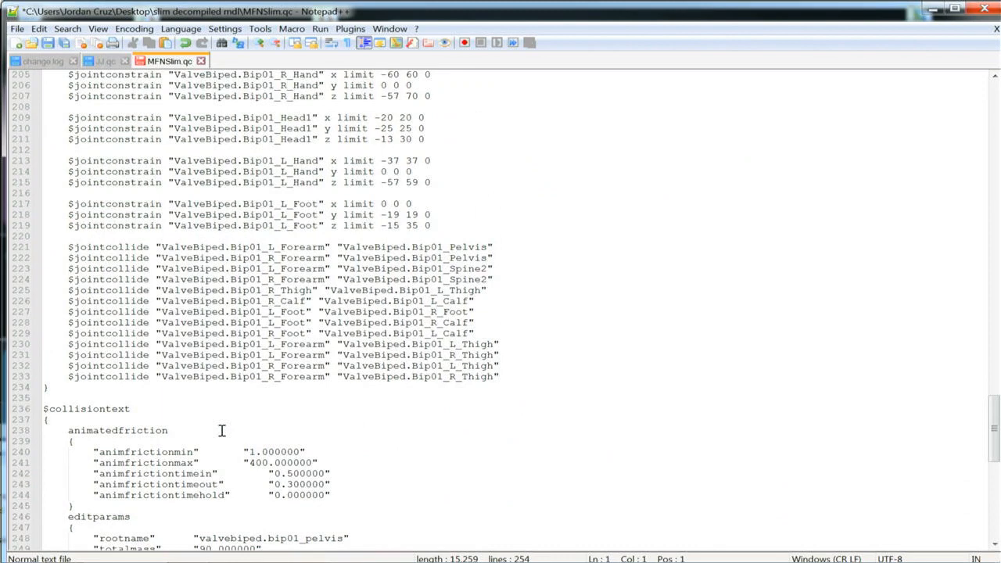
scroll(222, 430, "up", 20)
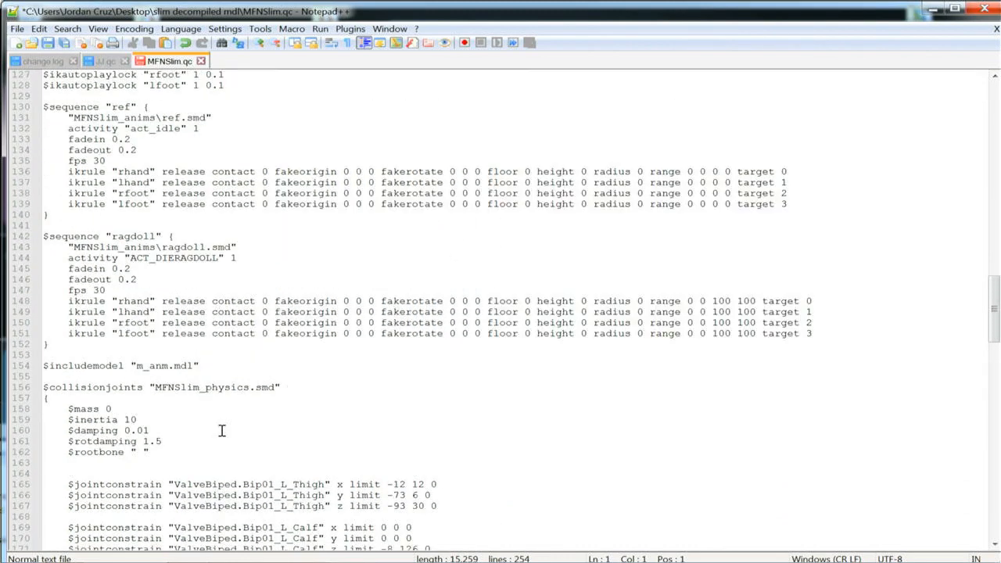
scroll(222, 431, "up", 7)
scroll(222, 430, "up", 20)
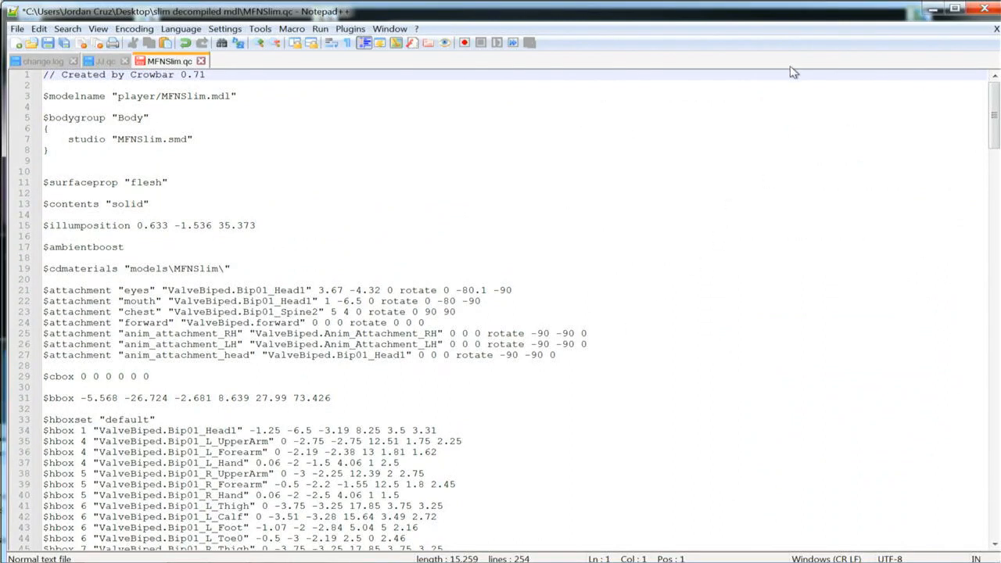
key("ctrl+s")
left_click(984, 8)
- Check the contents of the MFNSlim_anims folder and return to the slim decompiled mdl folder
left_click_drag(618, 38, 502, 36)
double_click(461, 115)
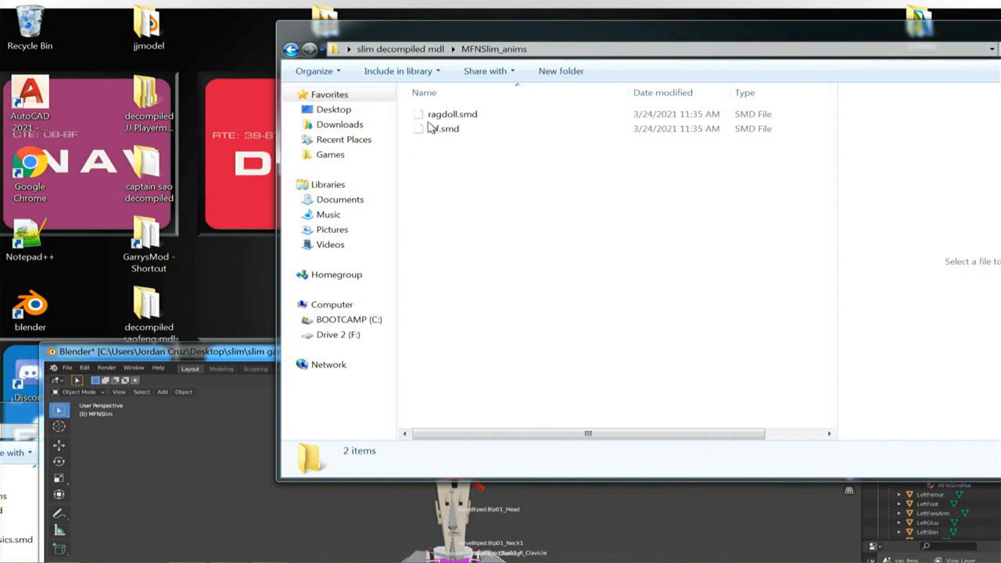
key("BackSpace")
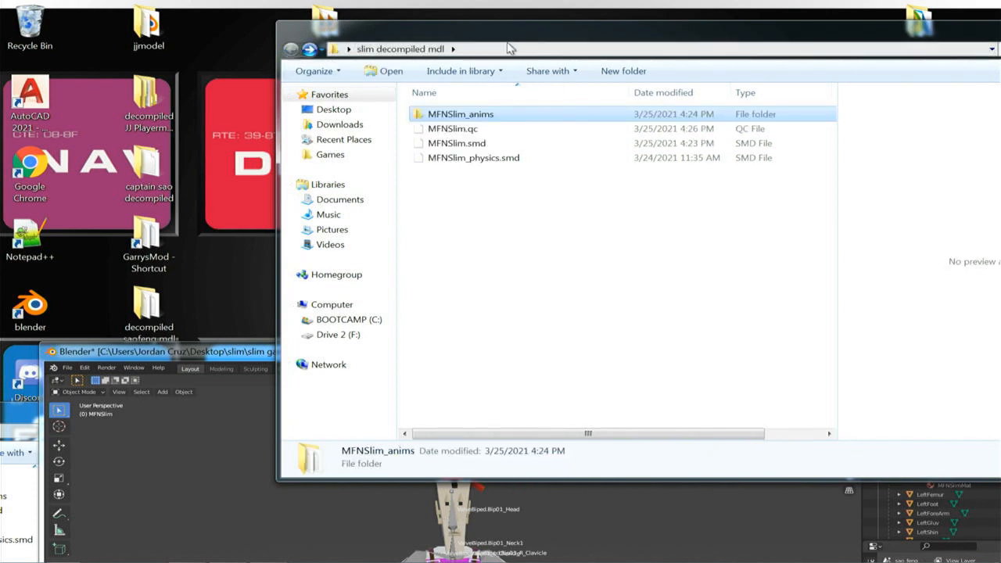
left_click_drag(480, 40, 609, 64)
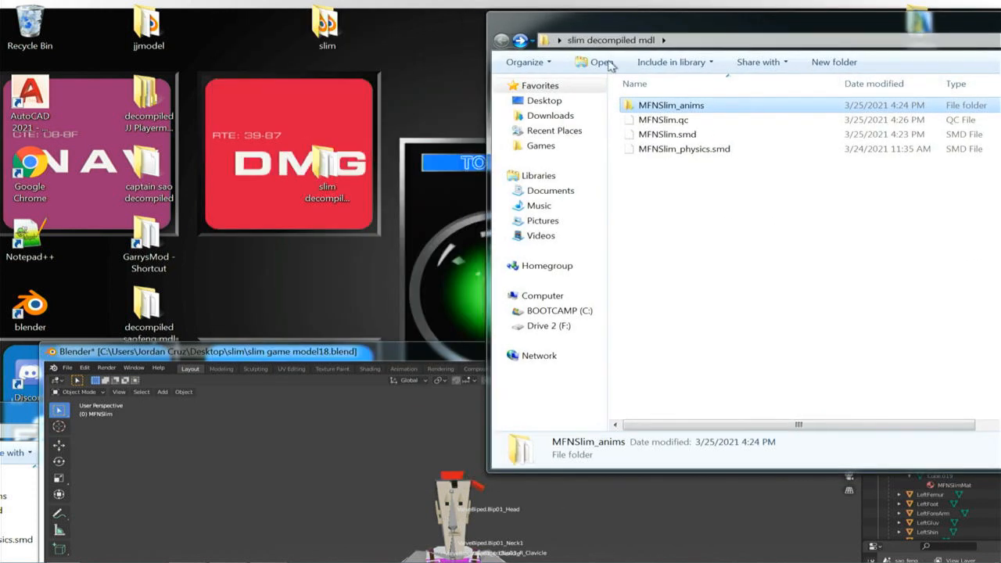
- Bring forward the decompiled saofeng mdl folder window and minimize it
left_click(16, 410)
left_click_drag(89, 404, 256, 359)
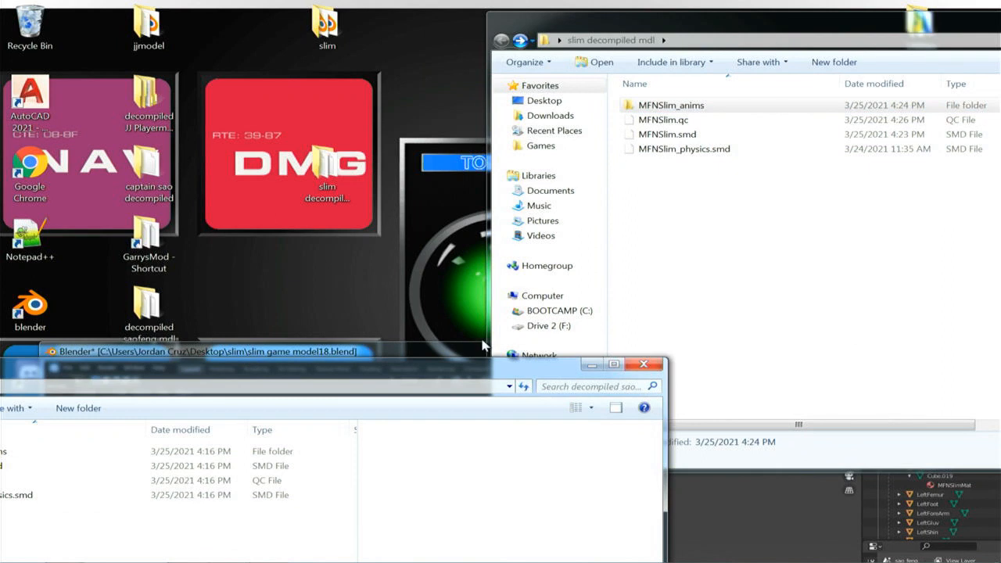
left_click(591, 363)
- Switch to Crowbar and set the compile QC input to MFNSlim.qc from the slim decompiled mdl folder on the desktop
left_click(284, 551)
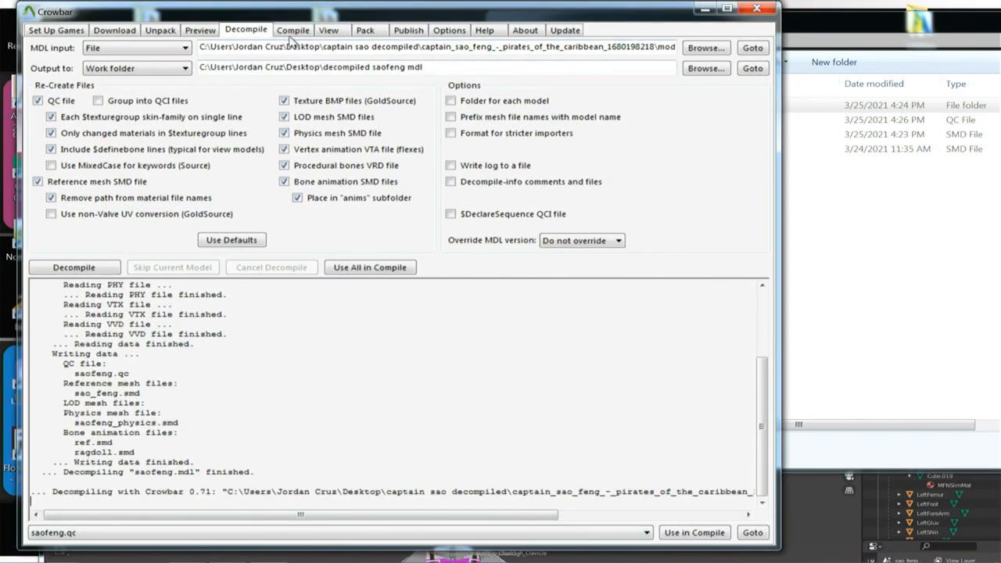
left_click(291, 31)
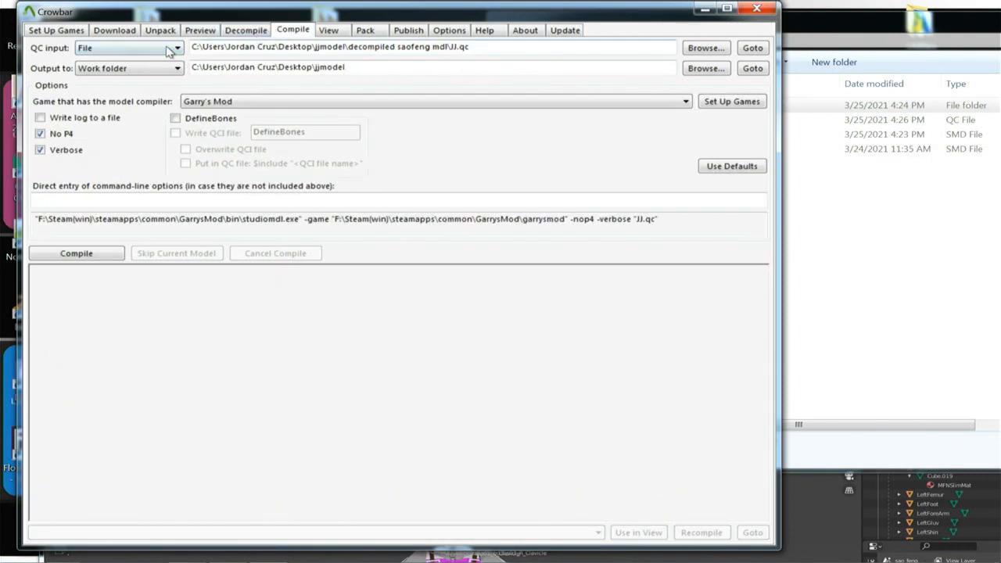
left_click(692, 50)
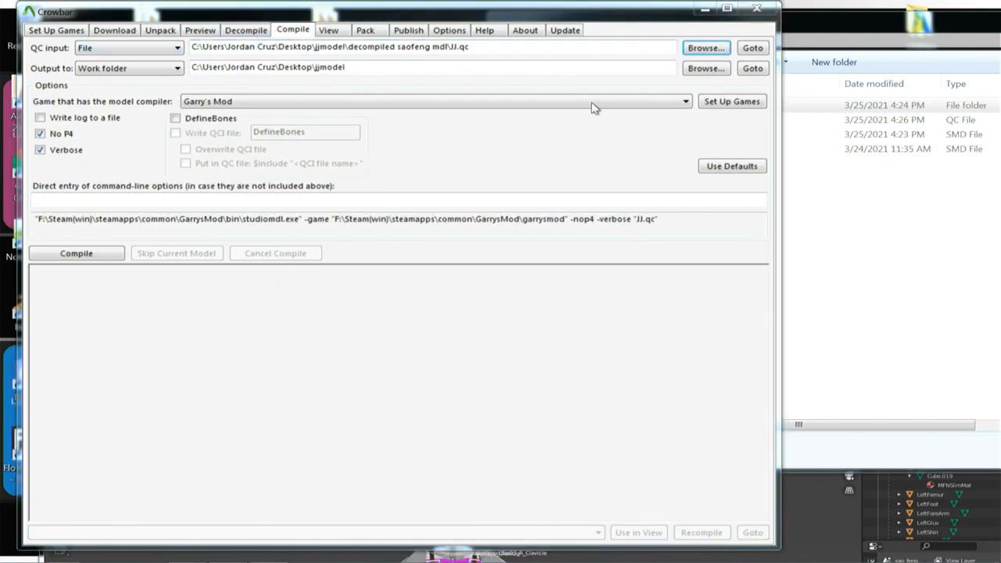
left_click(83, 118)
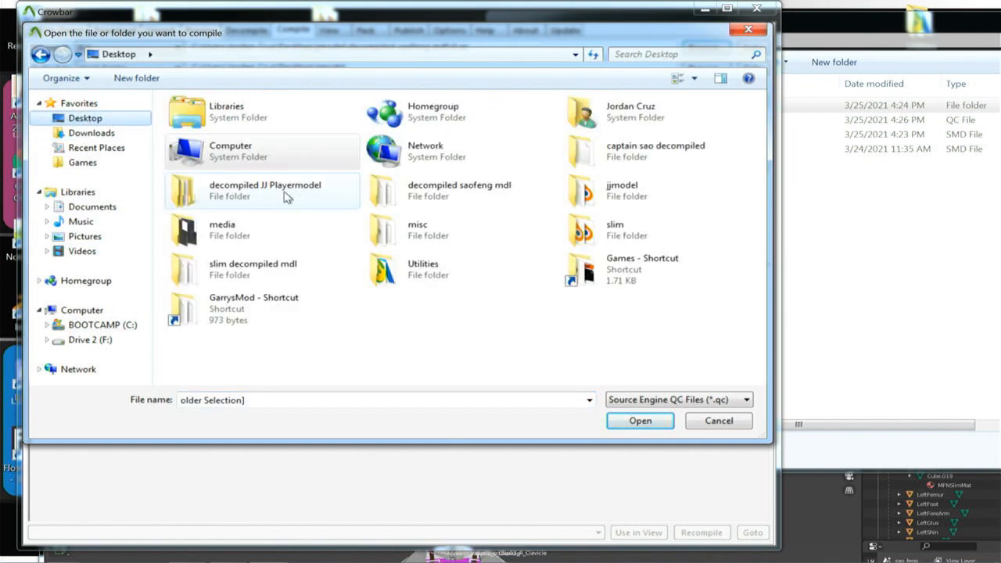
left_click(275, 280)
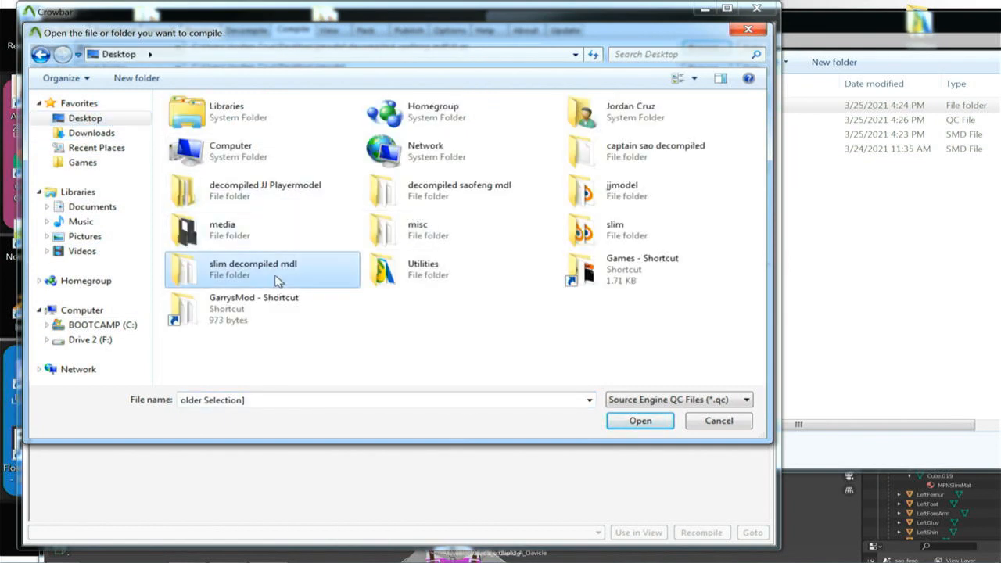
double_click(236, 268)
left_click(225, 137)
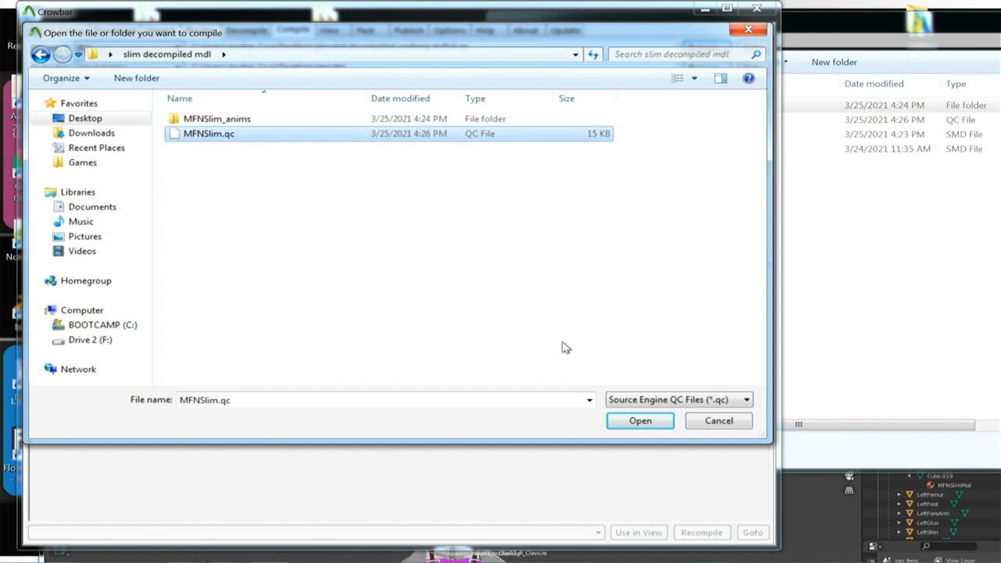
left_click(641, 420)
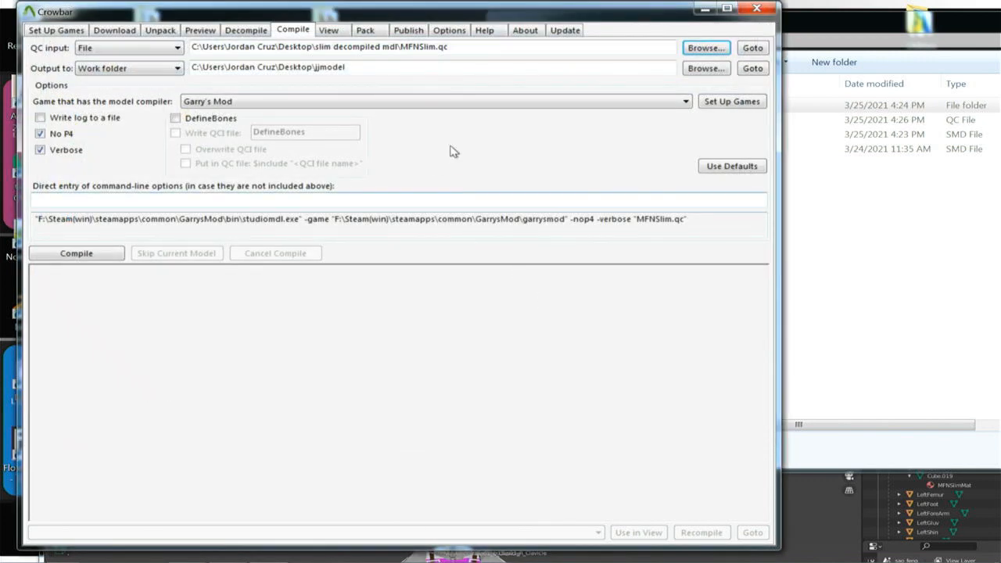
- Set the compile output folder to slim decompiled mdl on the desktop
left_click(704, 69)
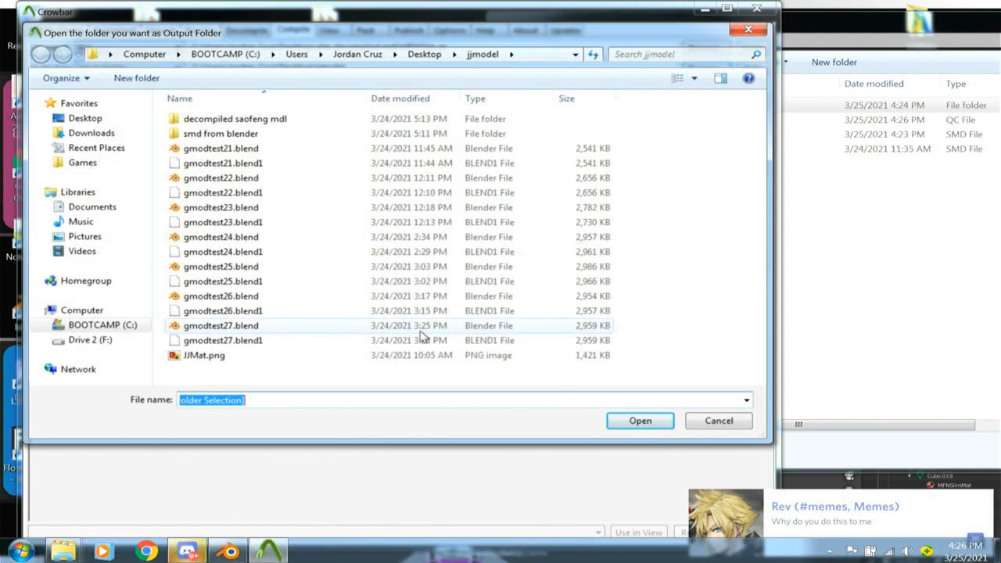
left_click(983, 499)
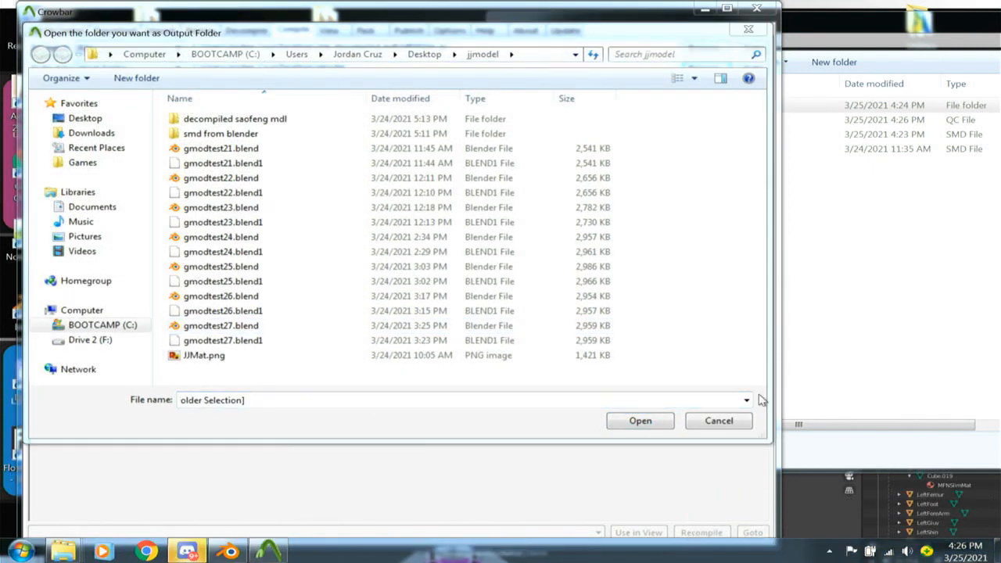
left_click(763, 400)
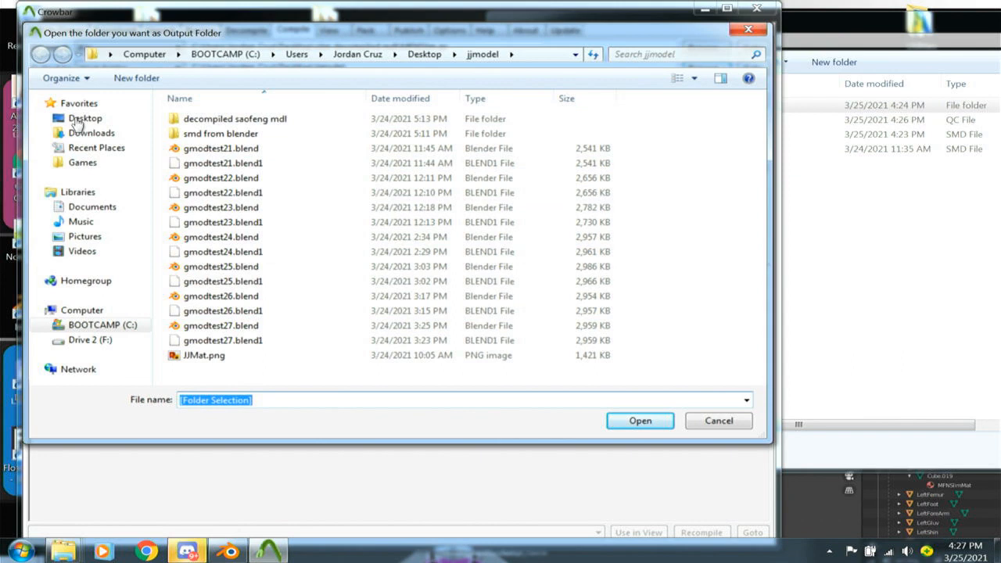
left_click(87, 120)
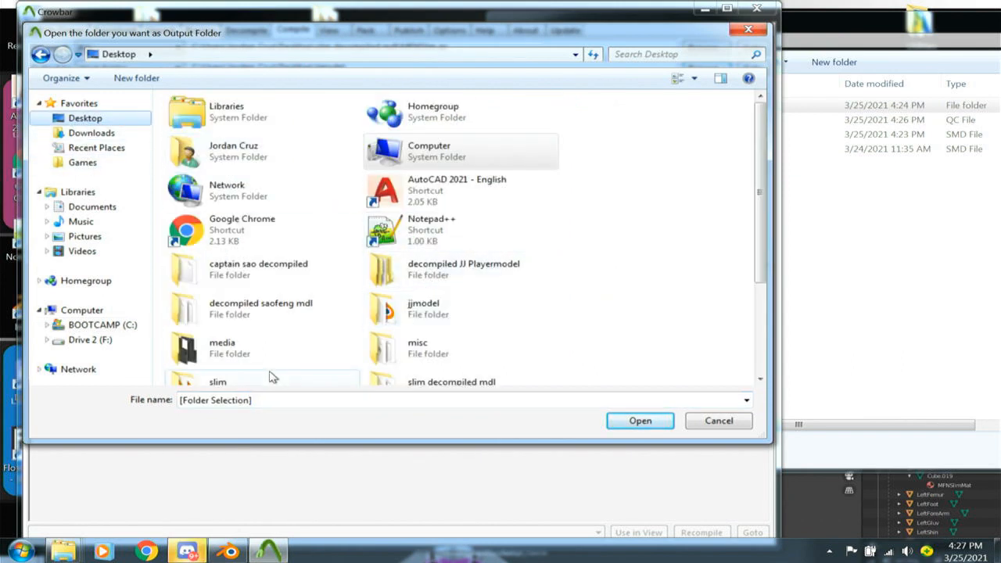
double_click(391, 382)
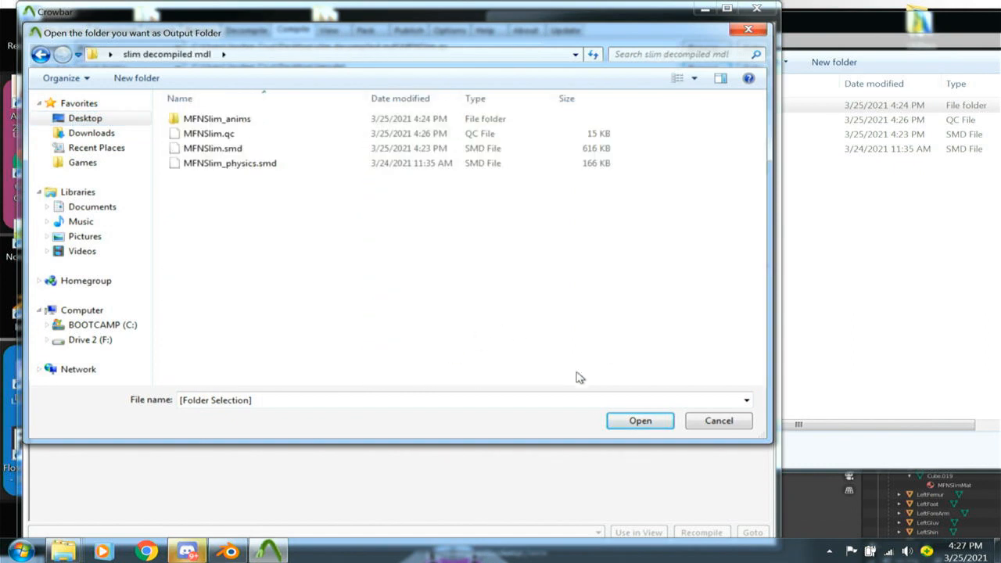
left_click(646, 421)
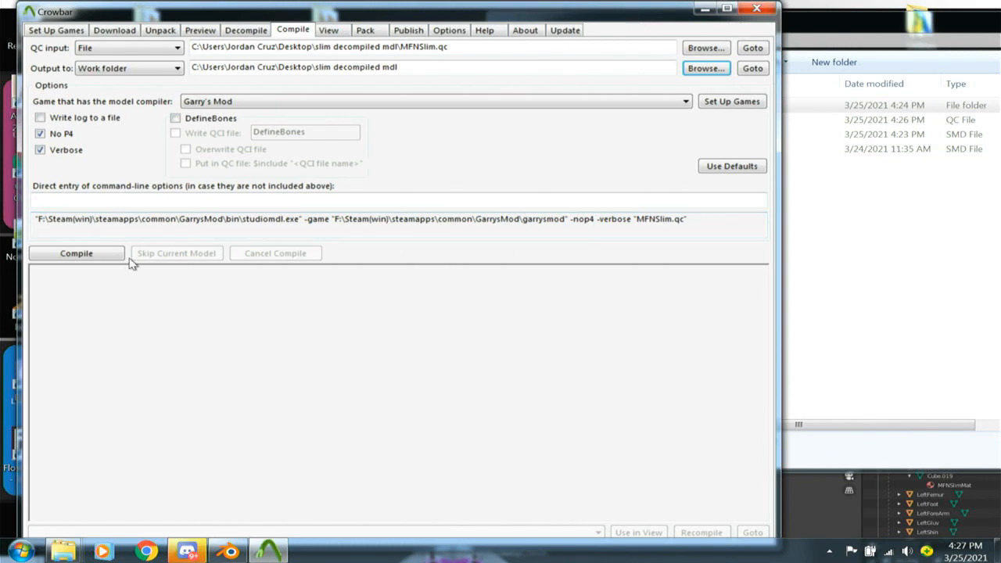
- Compile MFNSlim.qc for Garry's Mod, allow studiomdl.exe to run in the security alert, and move Crowbar aside
left_click(76, 253)
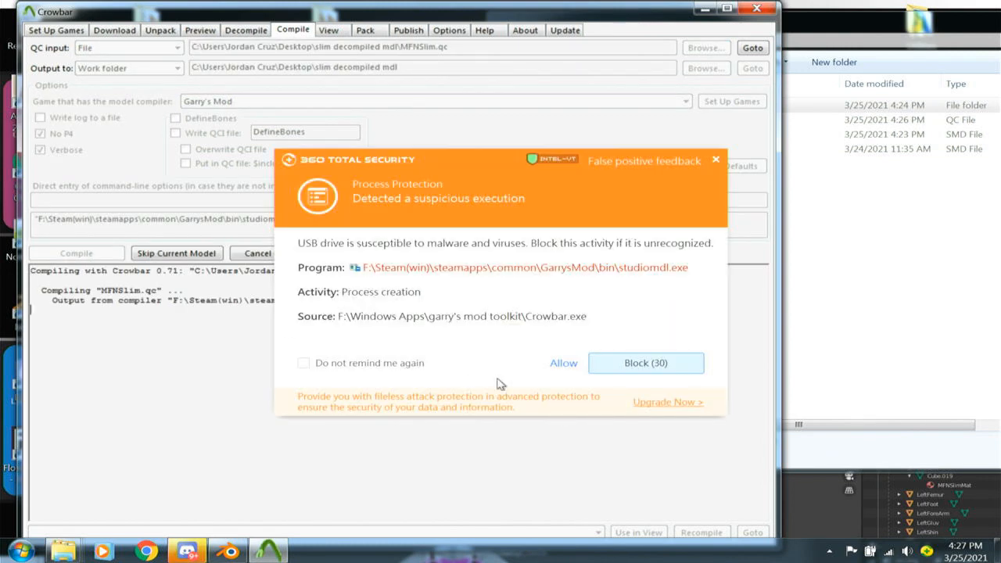
left_click(565, 365)
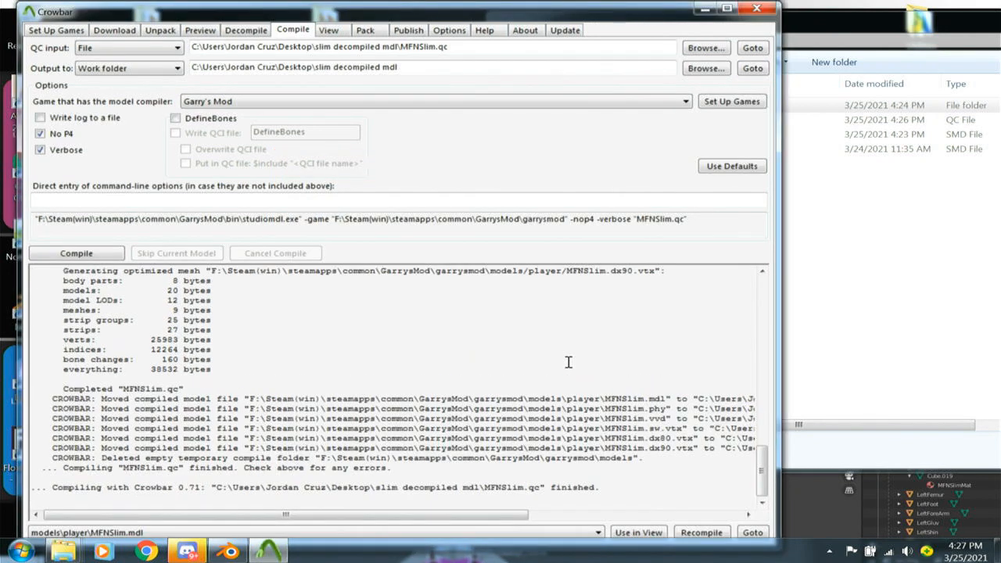
left_click_drag(468, 19, 227, 127)
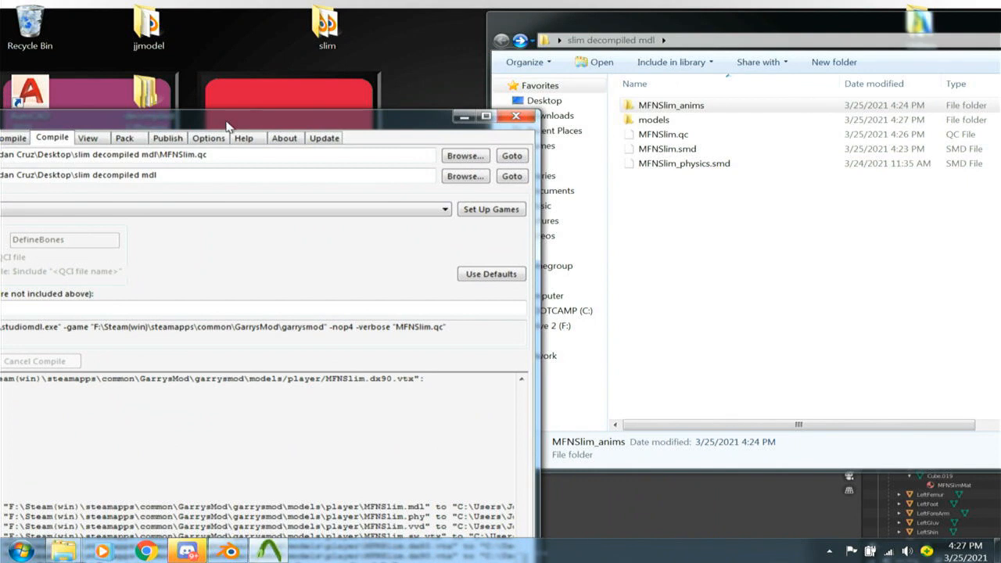
- Switch to the slim decompiled mdl folder window and open its models\player subfolder with the compiled files
left_click_drag(632, 26, 251, 39)
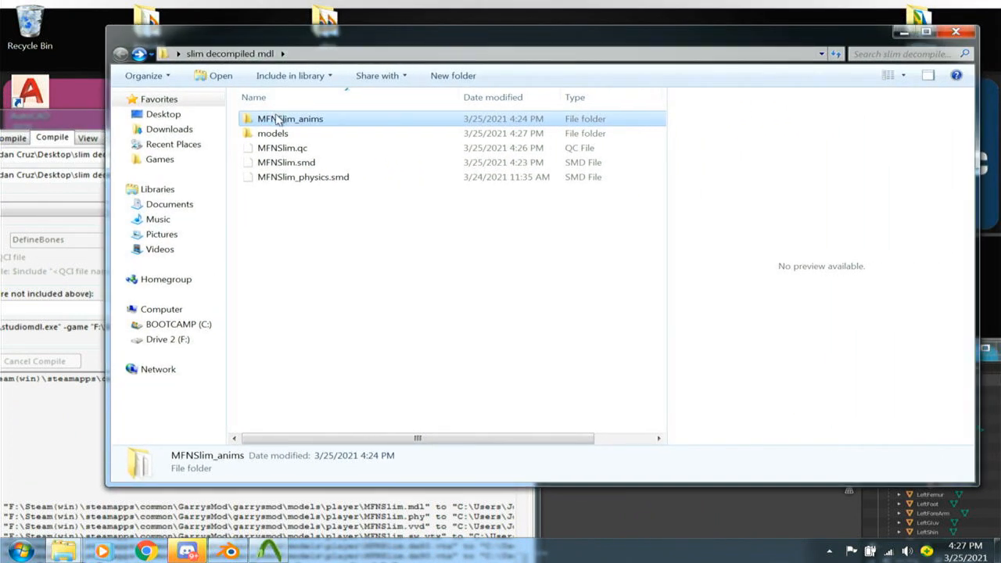
double_click(275, 118)
left_click(134, 54)
double_click(266, 133)
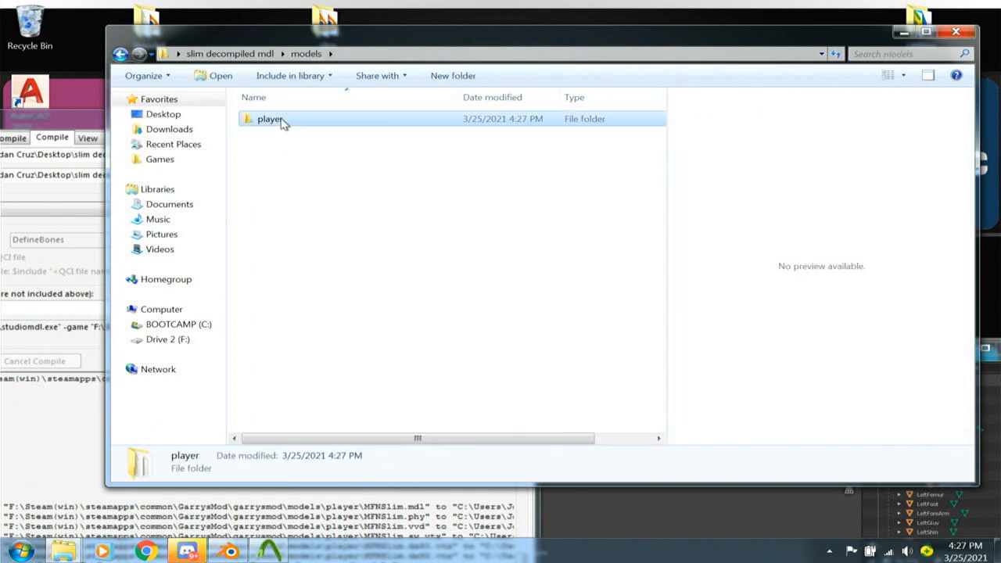
double_click(280, 120)
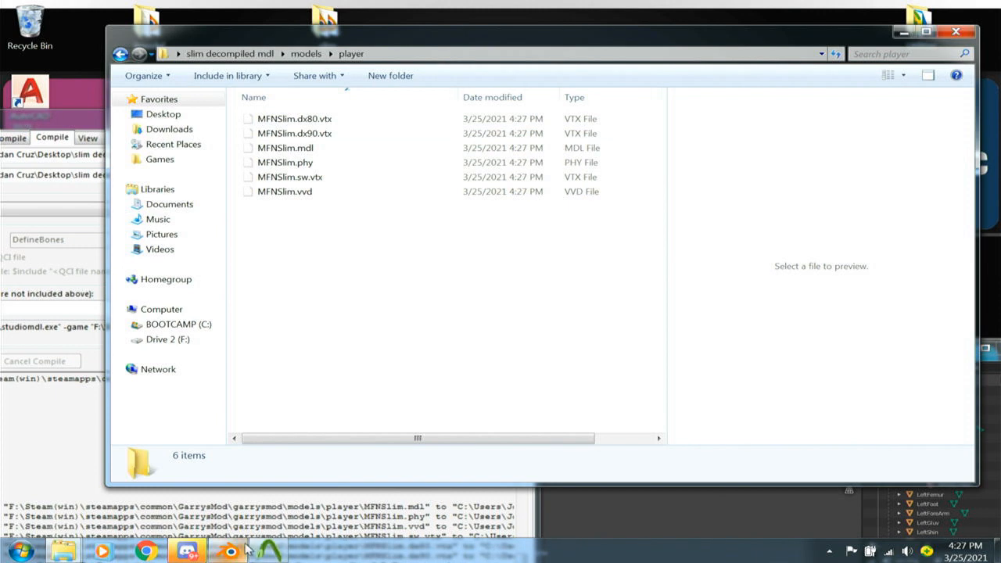
left_click_drag(359, 37, 286, 41)
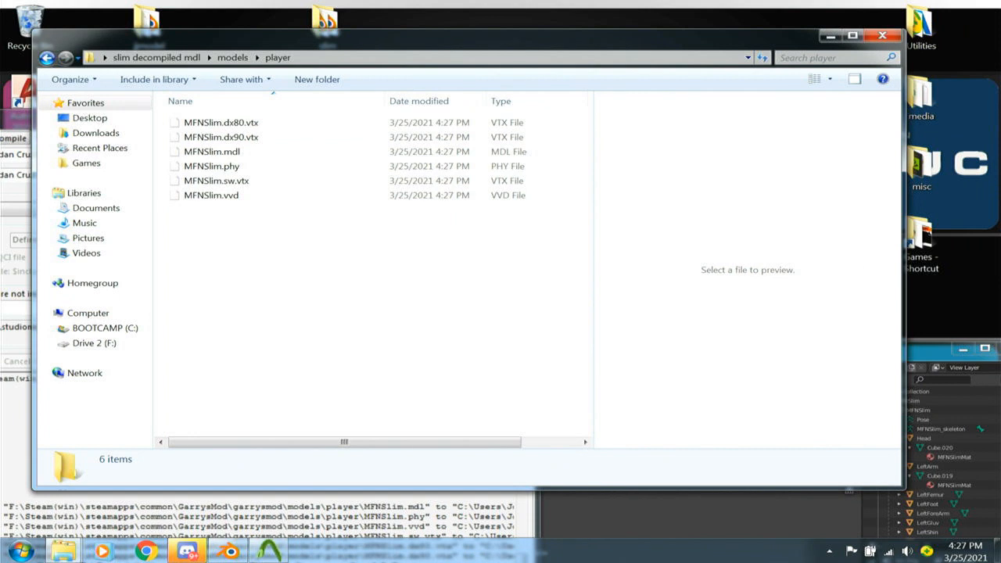
mouse_move(66, 553)
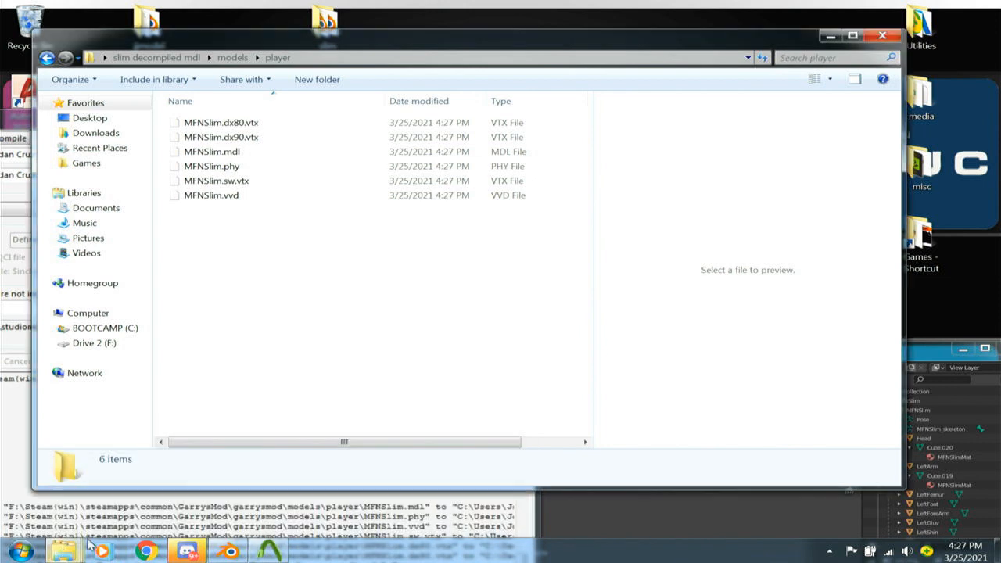
left_click_drag(643, 39, 483, 23)
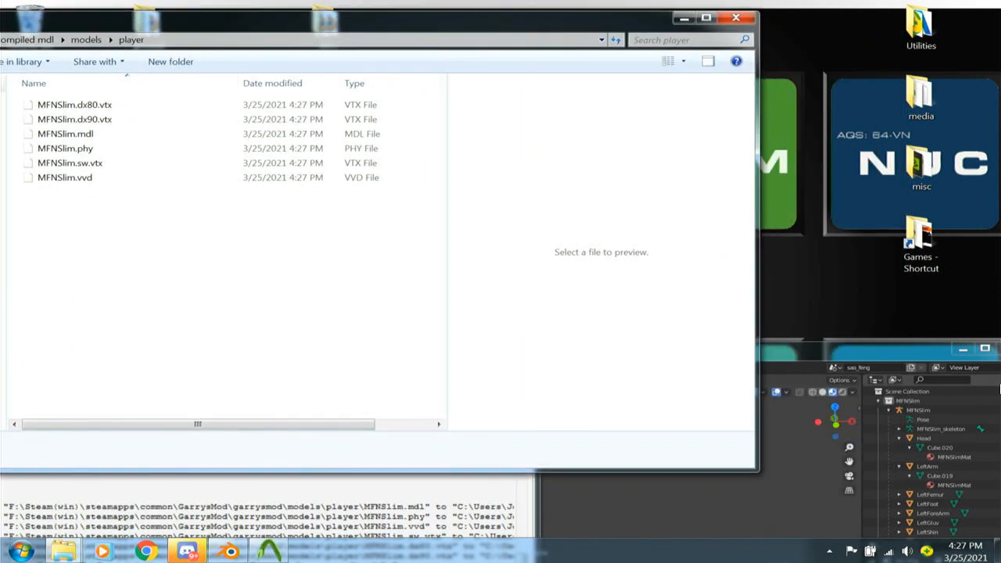
left_click(20, 552)
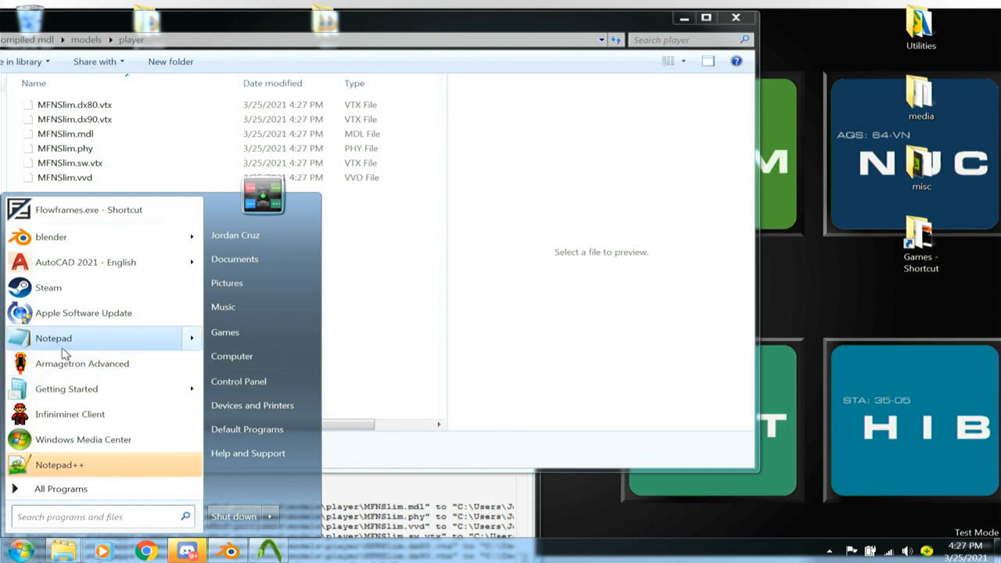
mouse_move(63, 348)
left_click(498, 335)
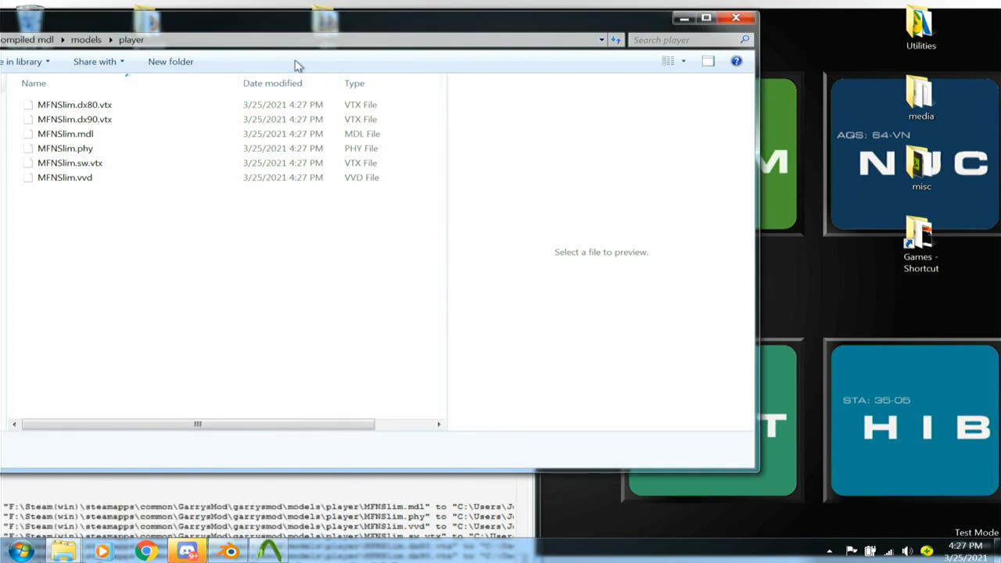
- Move the player folder window aside to uncover the desktop and open the GarrysMod folder from its shortcut
left_click_drag(263, 29, 615, 67)
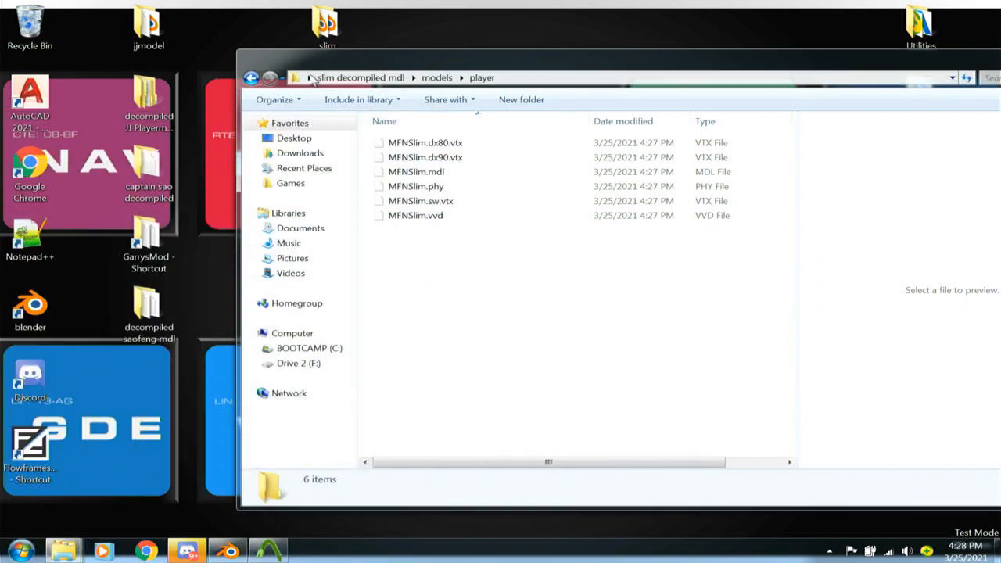
left_click_drag(313, 81, 437, 55)
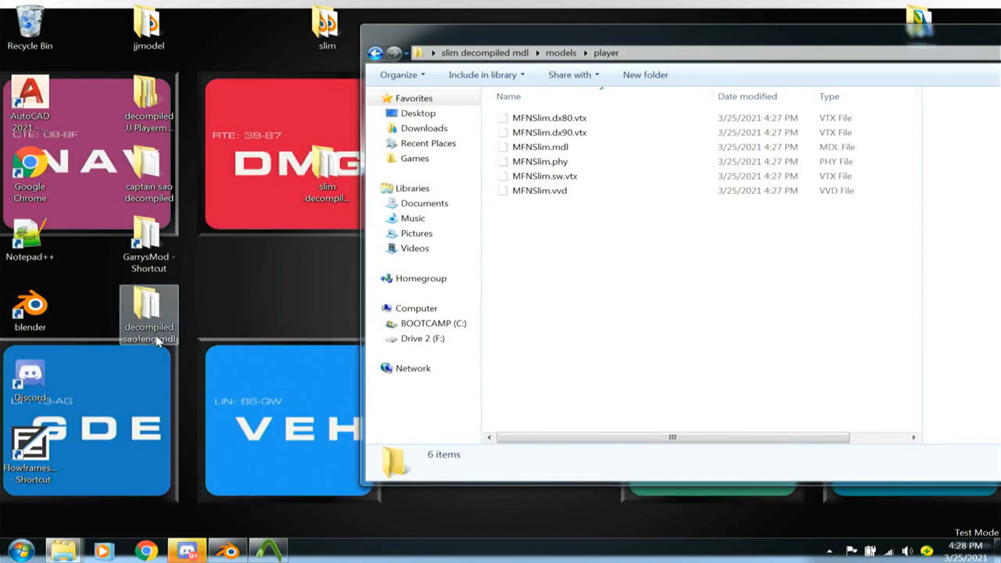
double_click(146, 236)
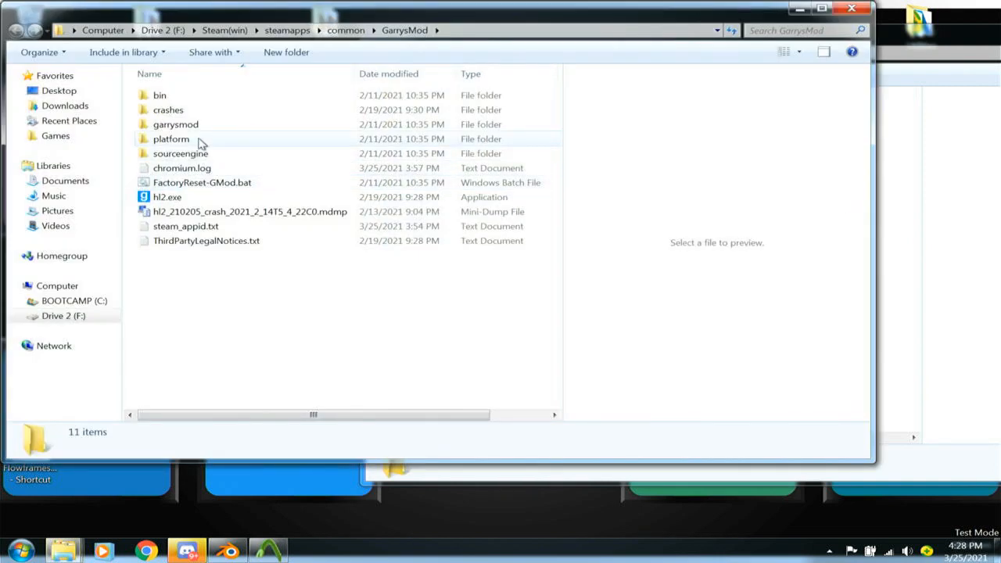
- Open the GarrysMod bin folder and launch hlmv.exe, the Half-Life Model Viewer
double_click(211, 95)
scroll(226, 363, "down", 6)
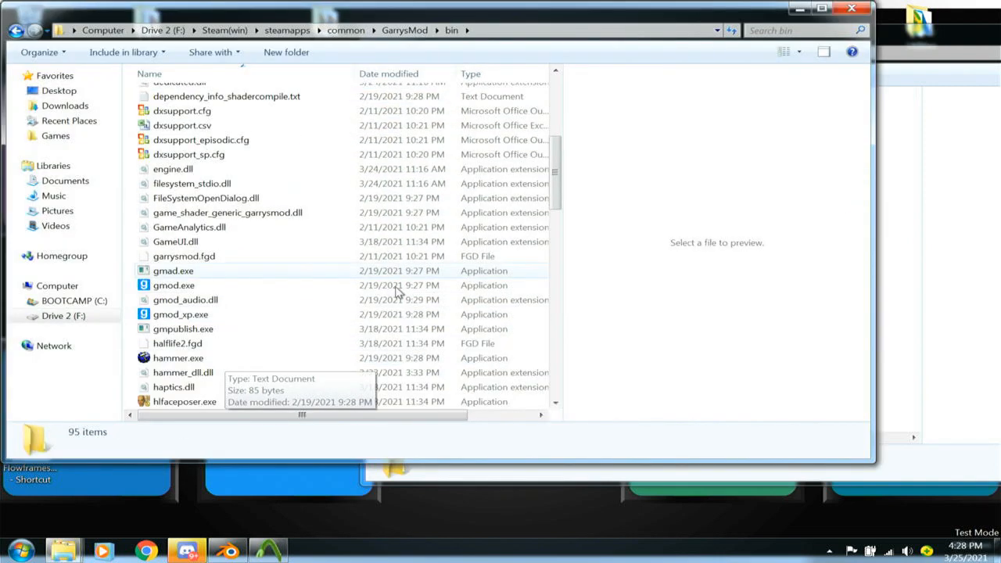
scroll(252, 351, "down", 3)
left_click(191, 284)
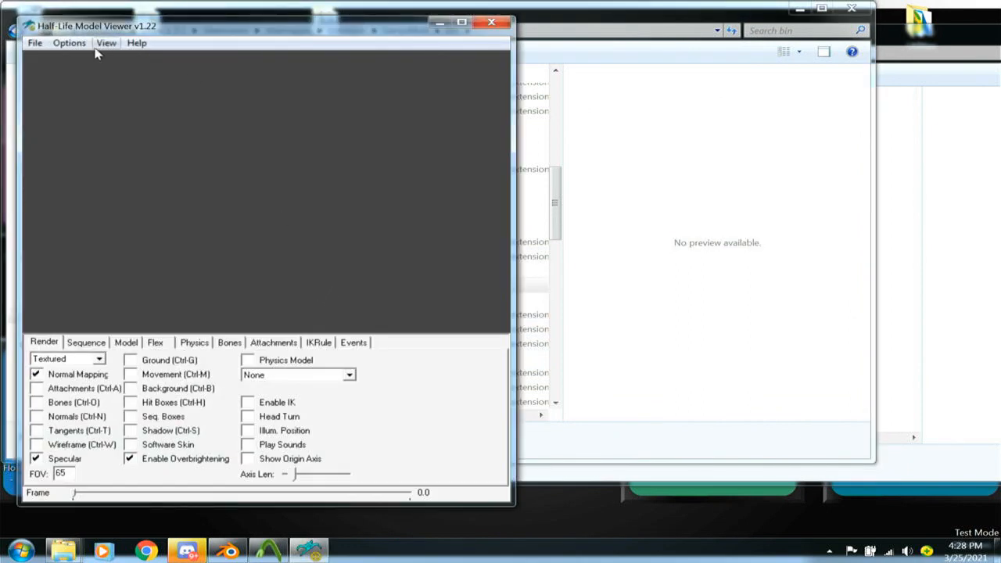
- Load MFNSlim.mdl into the model viewer from the desktop folder slim decompiled mdl\models\player
left_click(38, 45)
left_click(67, 61)
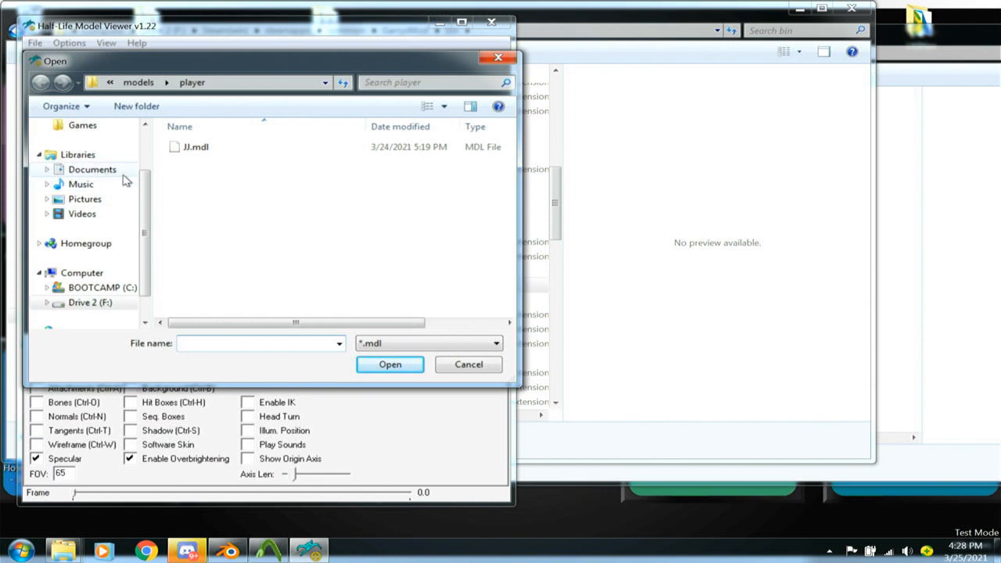
scroll(95, 160, "up", 2)
left_click(86, 147)
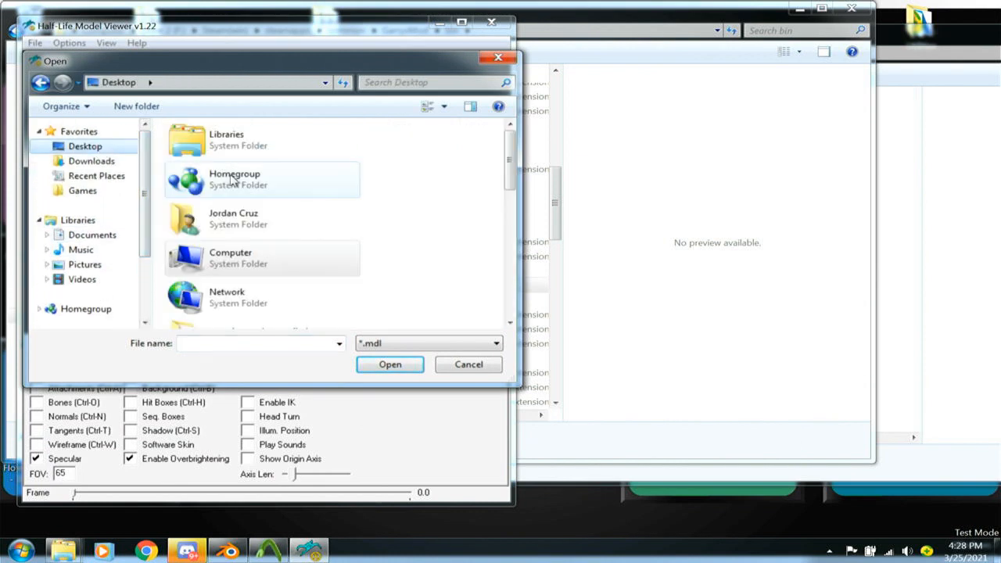
left_click_drag(509, 152, 500, 257)
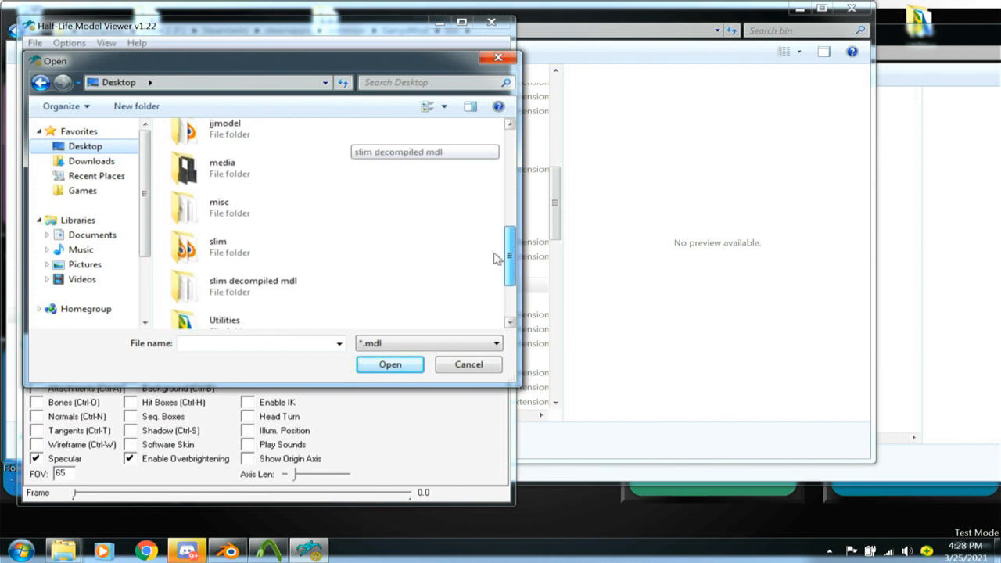
double_click(286, 291)
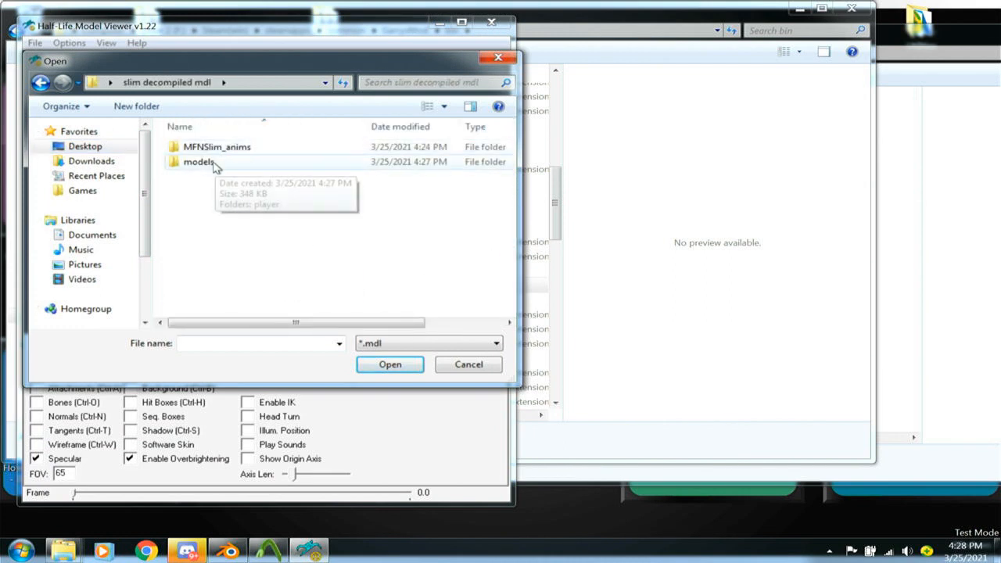
double_click(220, 162)
double_click(217, 151)
left_click(218, 149)
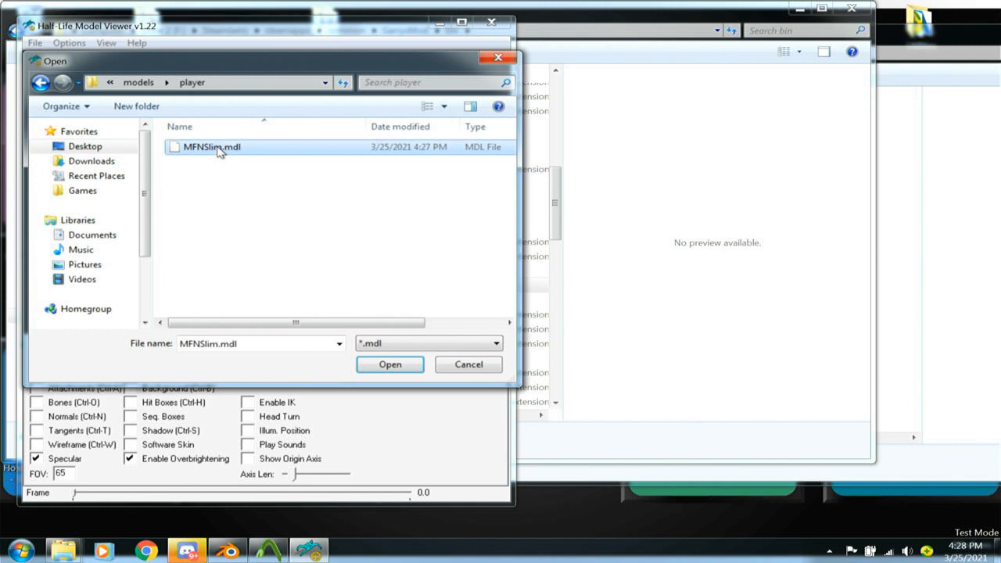
left_click(391, 365)
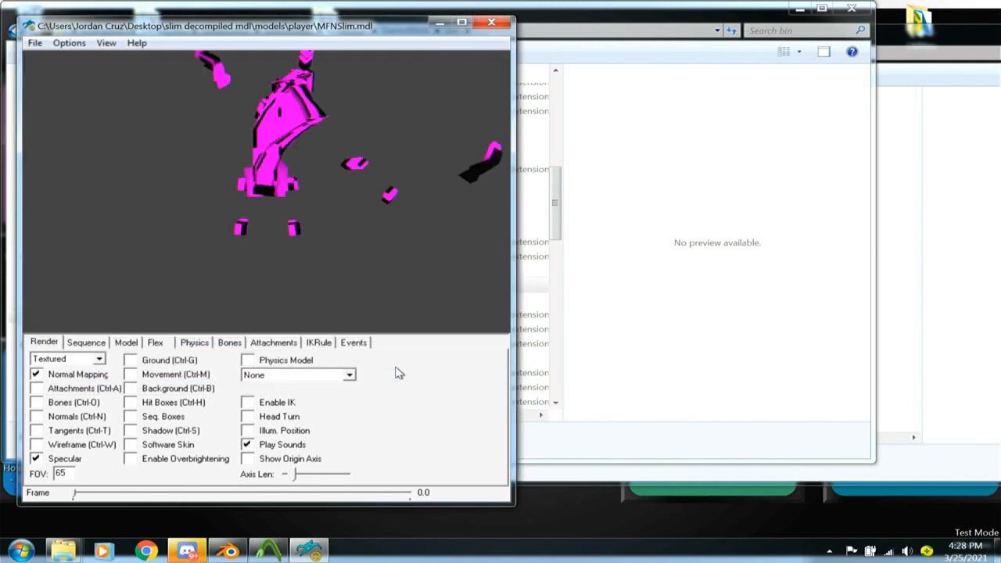
- Examine the MFNSlim model from several angles with its bone settings shown, and check the available hitbox and bone entries
left_click_drag(319, 208, 318, 165)
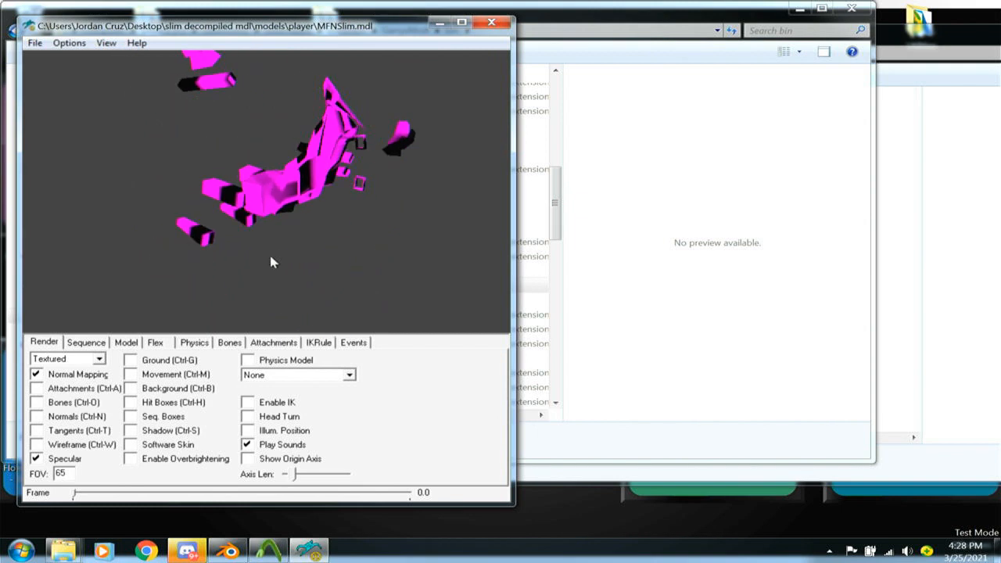
left_click(229, 342)
left_click_drag(317, 221, 243, 204)
left_click_drag(264, 183, 429, 203)
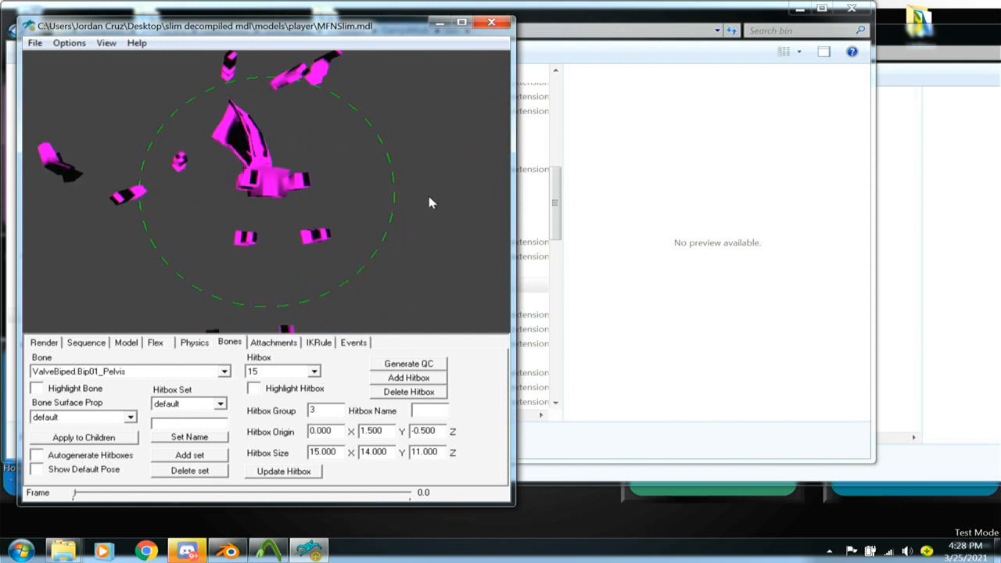
left_click_drag(328, 206, 298, 241)
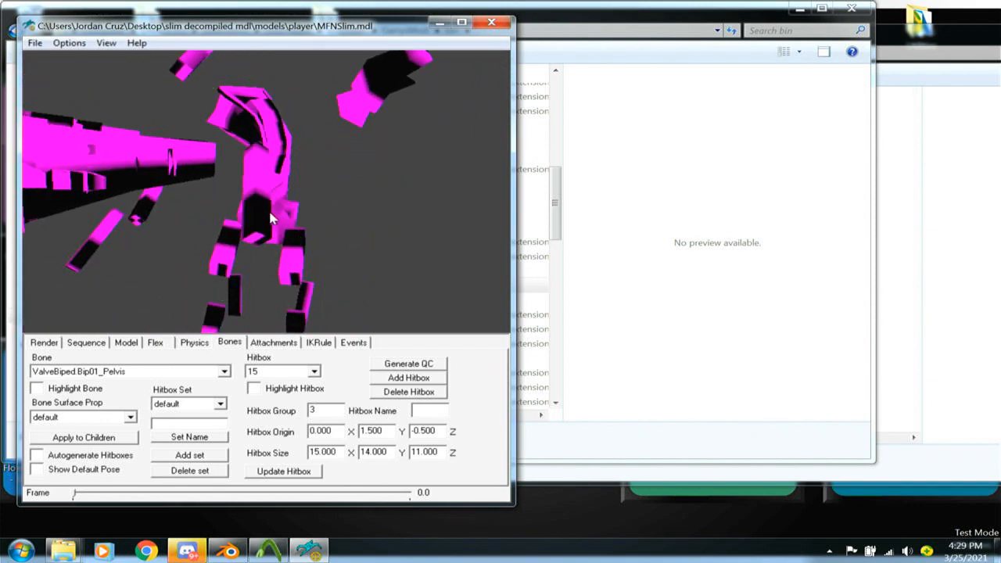
mouse_move(259, 210)
left_mouse_down()
mouse_move(284, 208)
mouse_move(268, 223)
left_mouse_up()
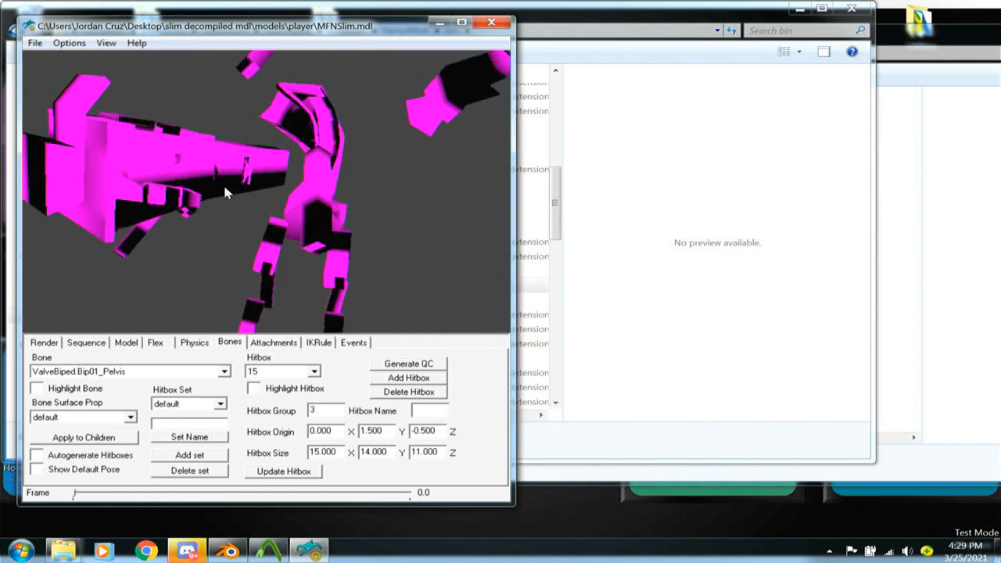
left_click_drag(232, 192, 235, 192)
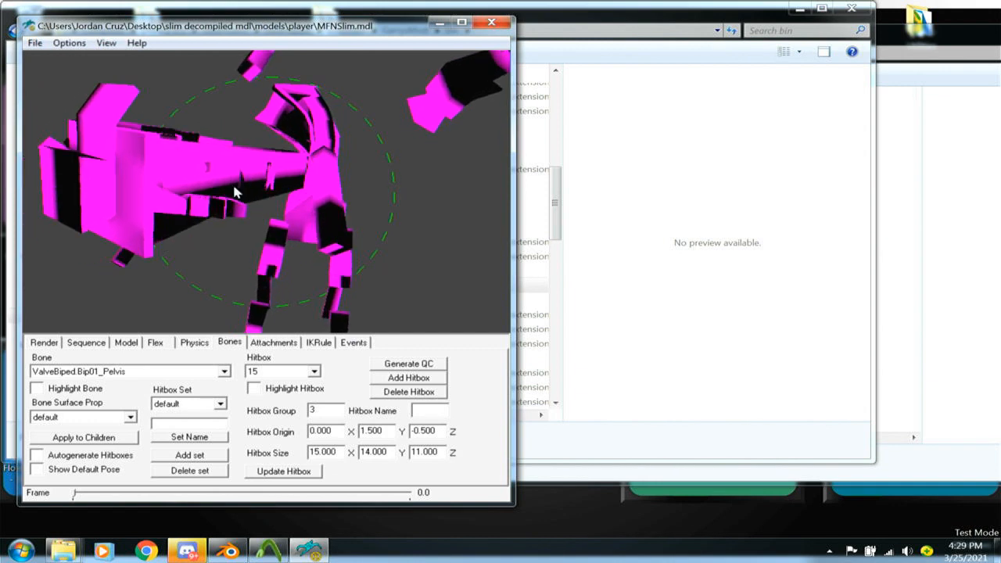
left_click(314, 373)
left_click(297, 385)
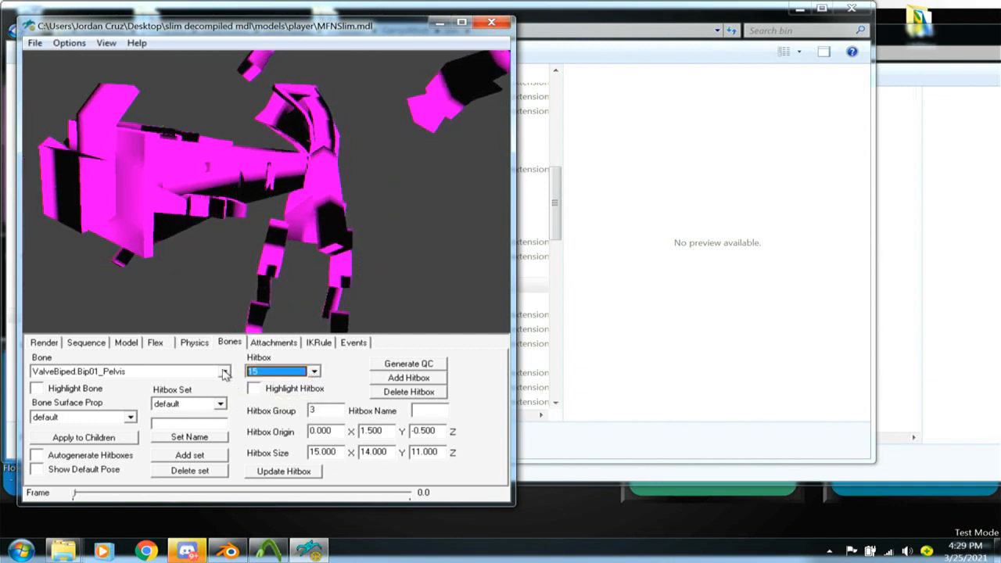
left_click(225, 372)
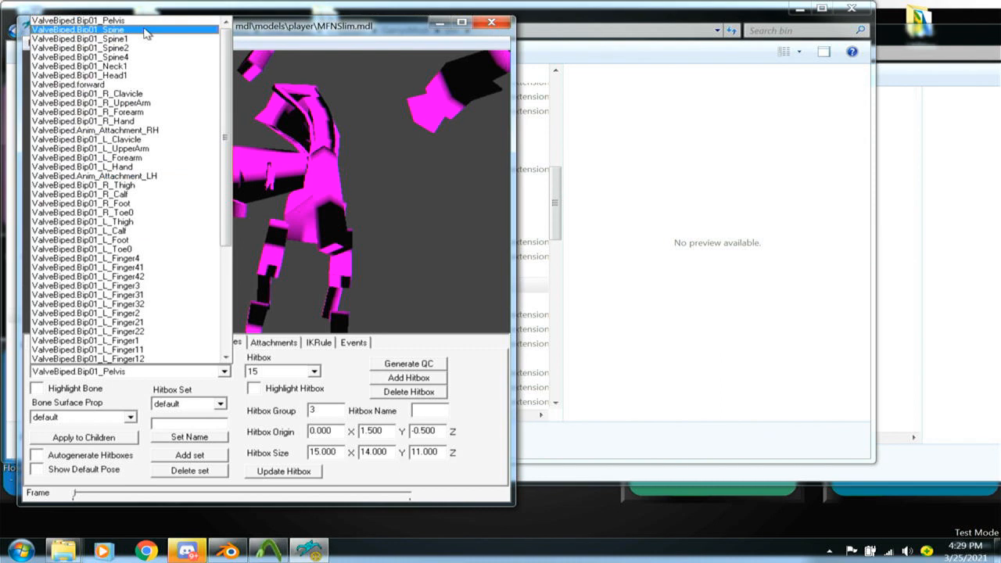
left_click(349, 131)
left_click_drag(282, 185, 116, 193)
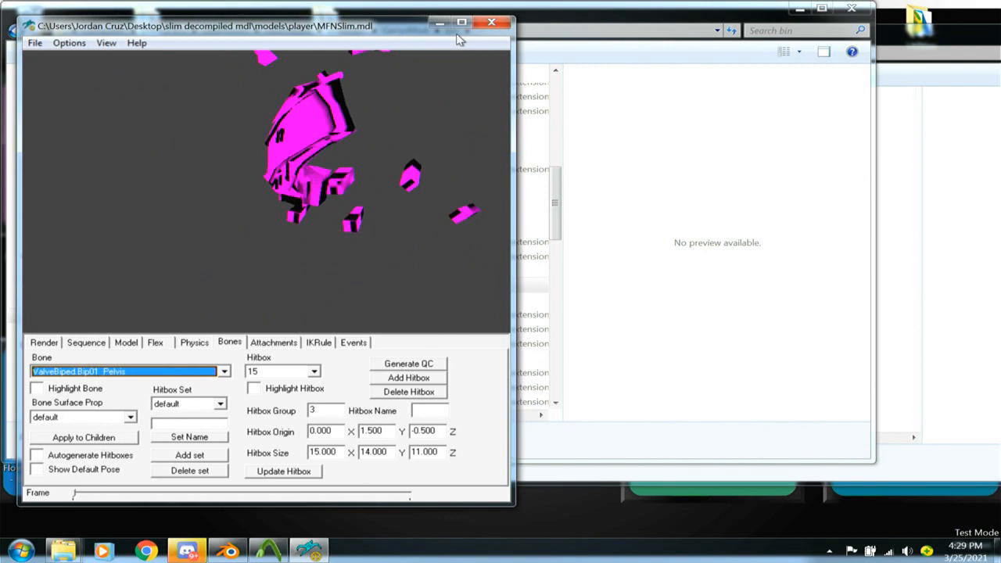
- Review the model's flex, physics, bone and attachment settings, comparing its appearance between the physics and bone views
left_click(155, 343)
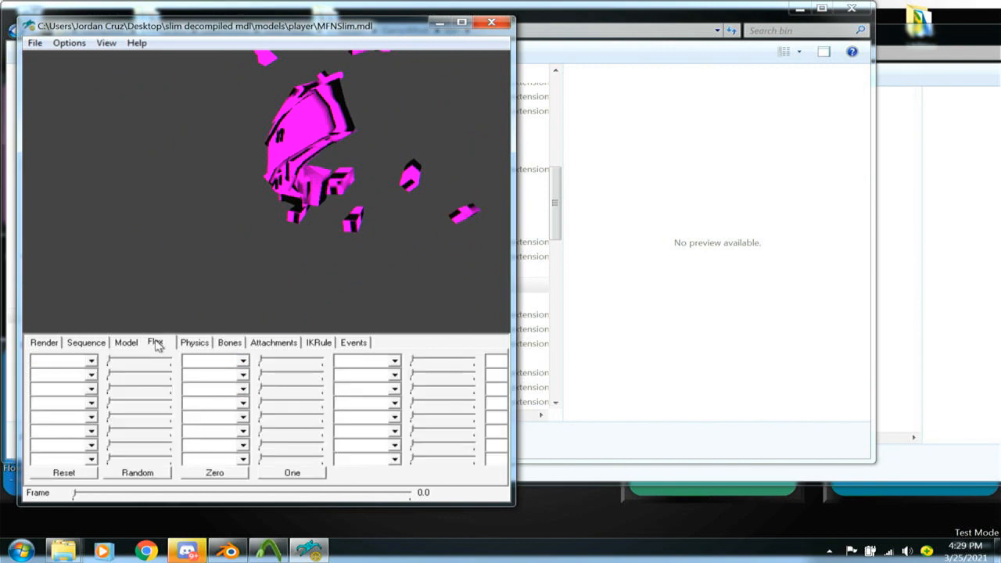
left_click(195, 344)
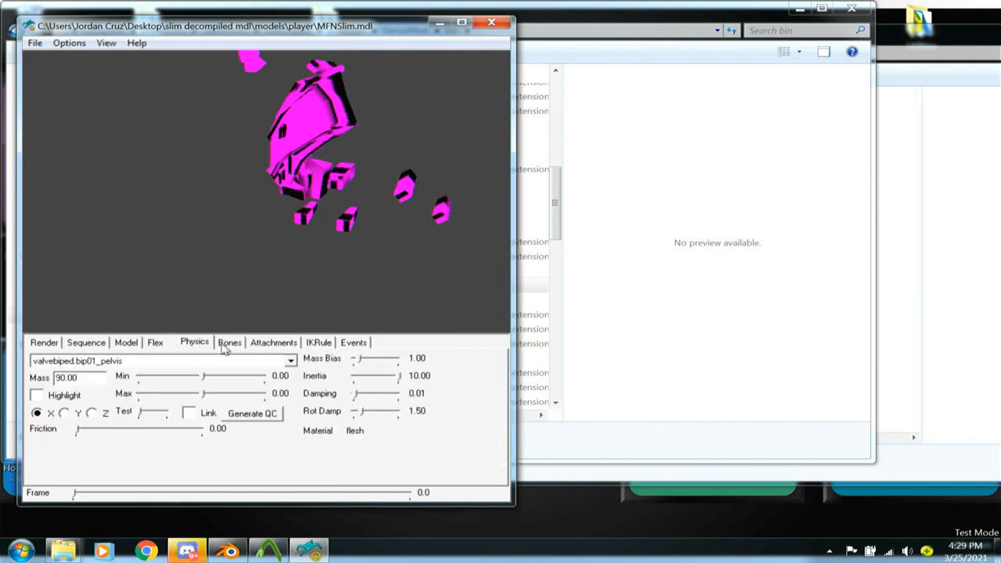
left_click(228, 343)
left_click(196, 344)
left_click(223, 346)
left_click(195, 344)
left_click(231, 345)
left_click(193, 344)
left_click(230, 345)
left_click(253, 346)
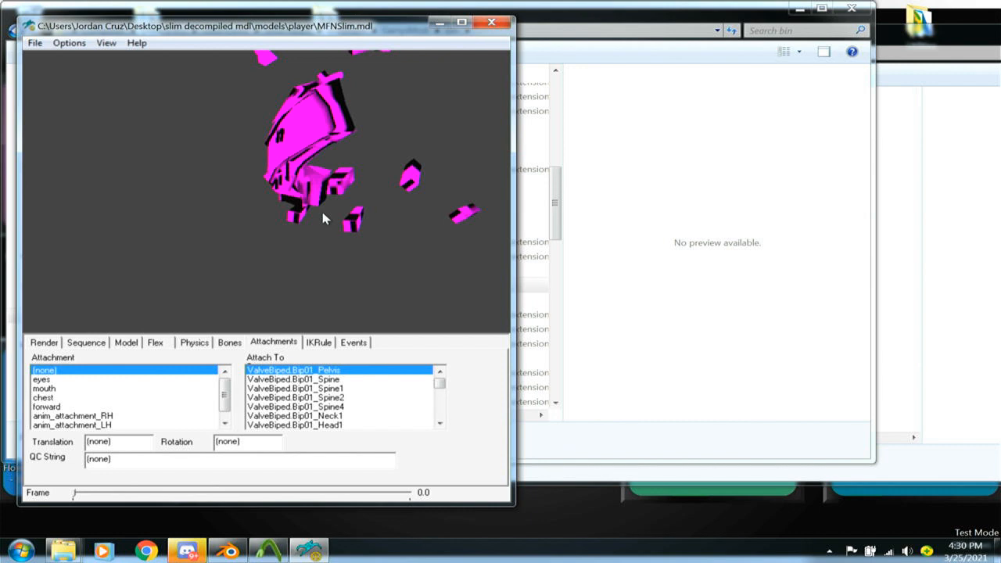
- Close the model viewer, minimize the bin folder window, and move the player folder window aside to uncover the desktop
left_click(490, 23)
left_click_drag(817, 11, 700, 203)
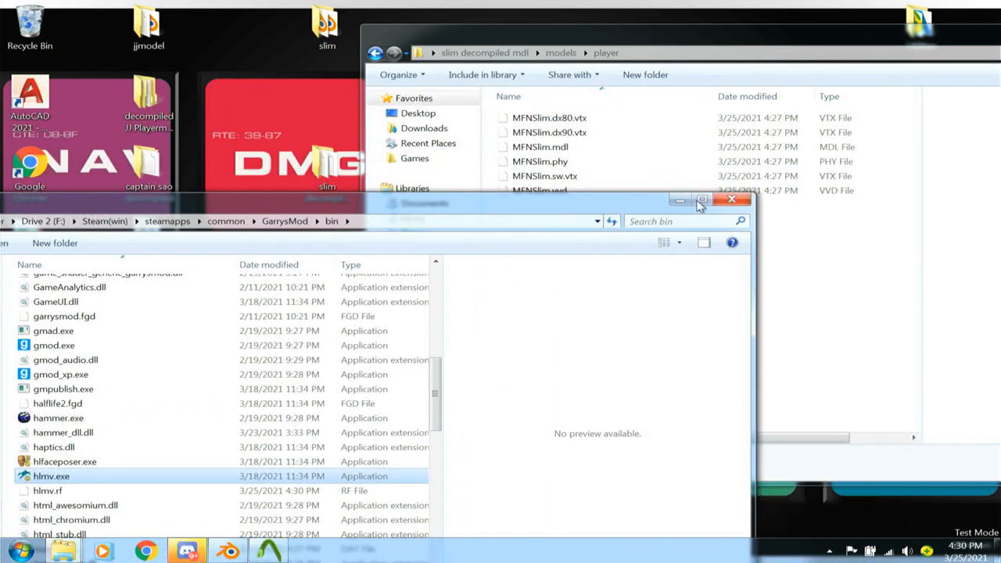
left_click(680, 200)
left_click_drag(479, 44, 623, 62)
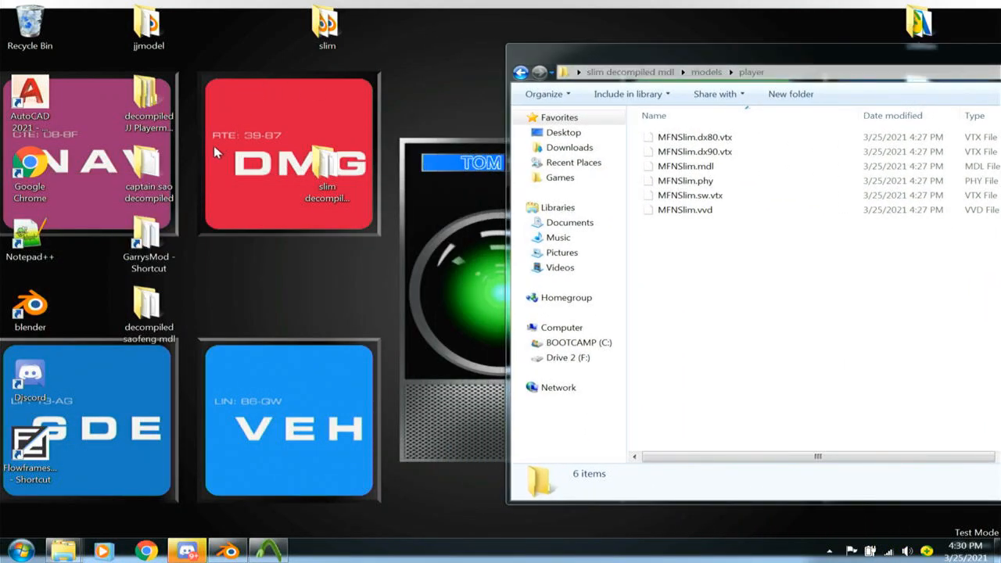
- Check the contents of the captain_sao_feng addon folder inside captain sao decompiled, copy that addon folder, and close the window
double_click(149, 171)
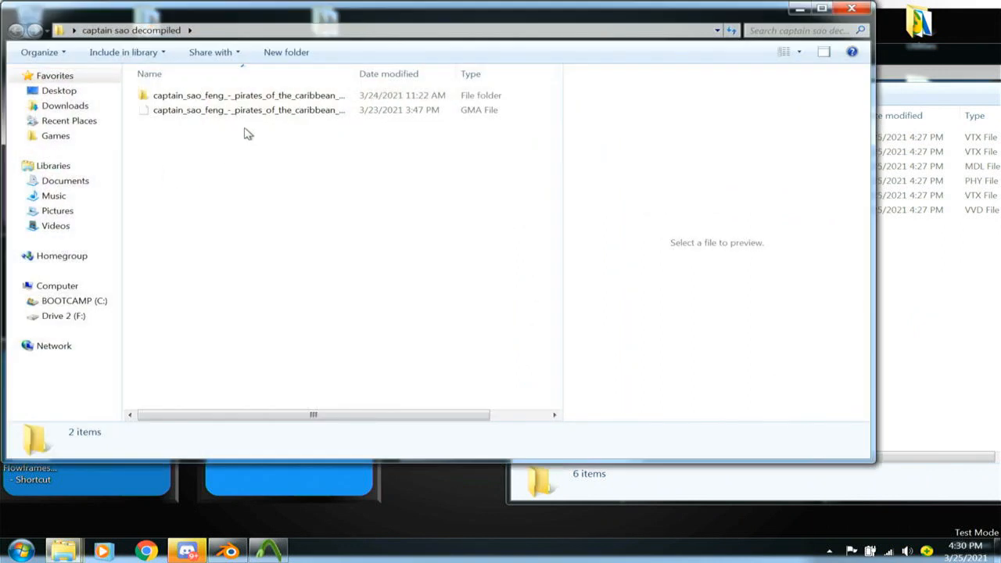
double_click(262, 95)
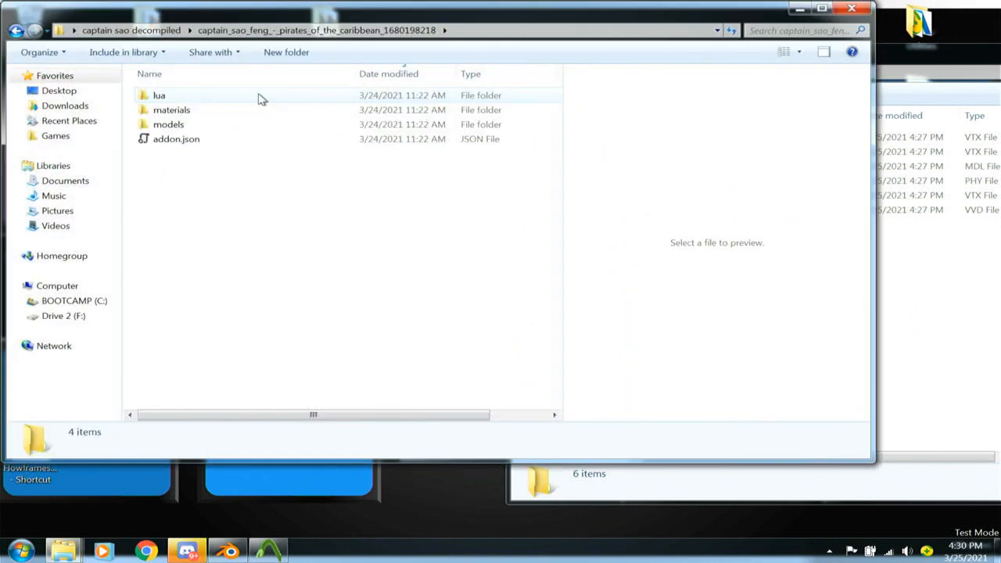
left_click(15, 30)
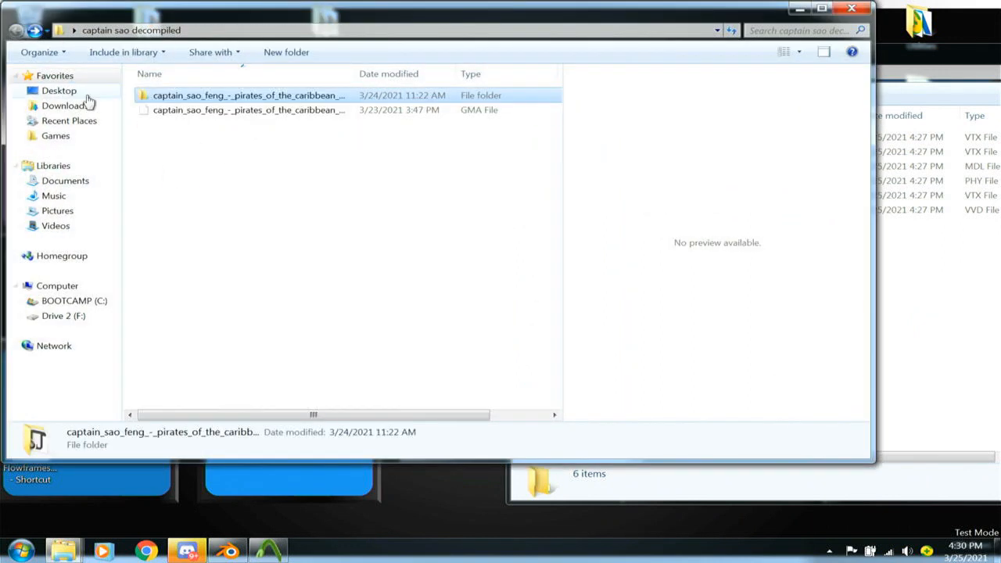
right_click(207, 102)
left_click(238, 314)
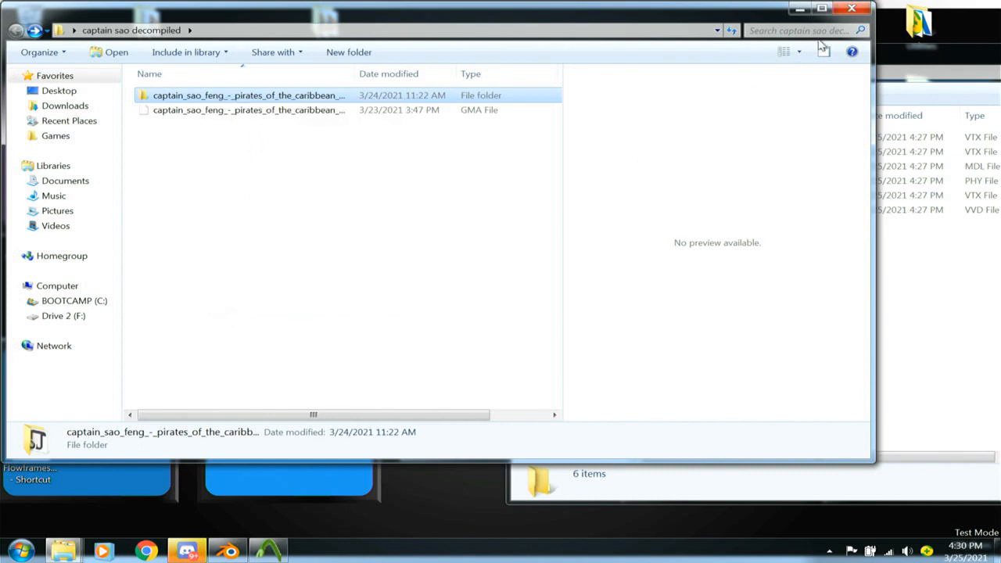
left_click(862, 11)
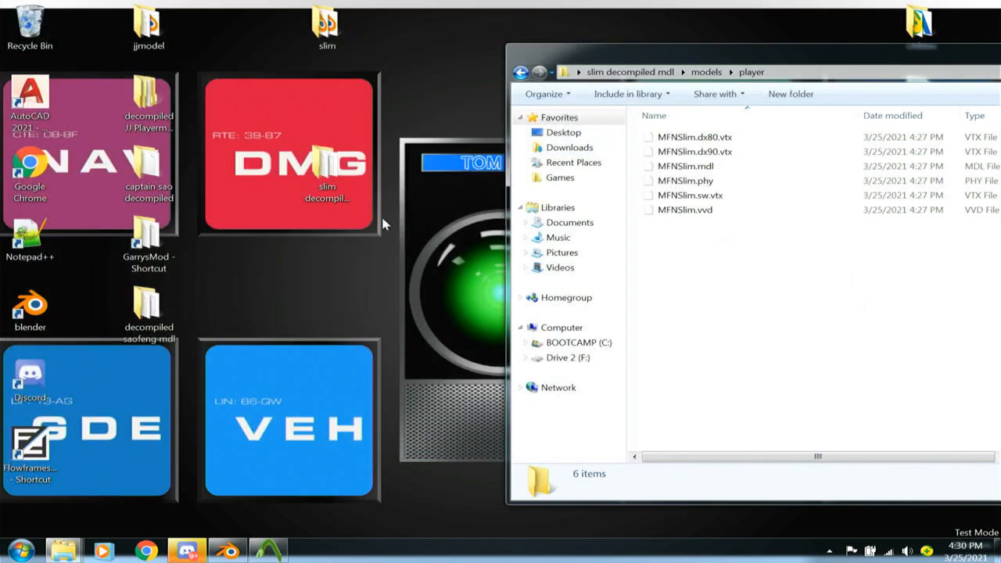
- Paste the copied addon folder onto the desktop and rename it slimmodel
right_click(309, 259)
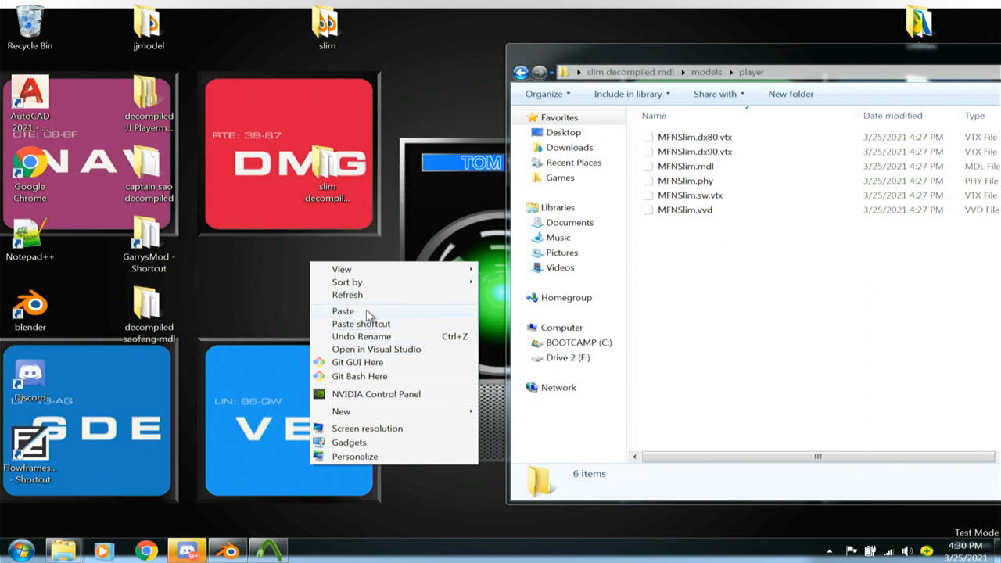
left_click(343, 311)
right_click(329, 279)
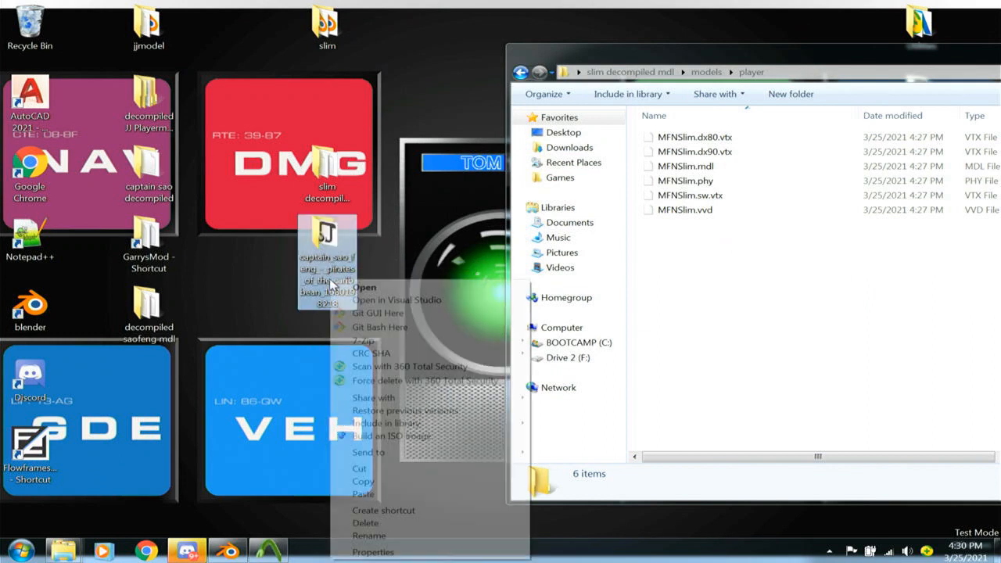
left_click(368, 536)
type("slimmodel")
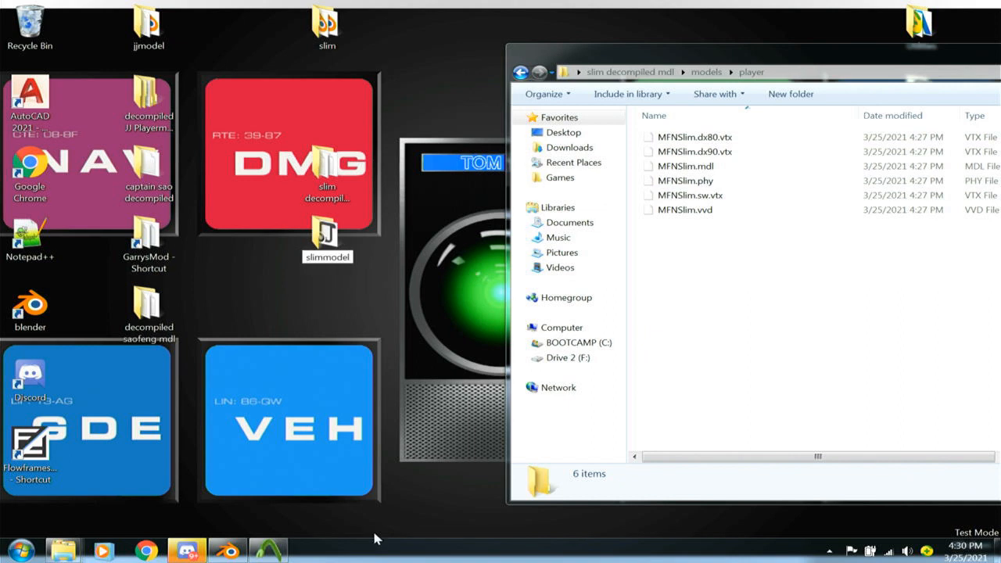
key("Return")
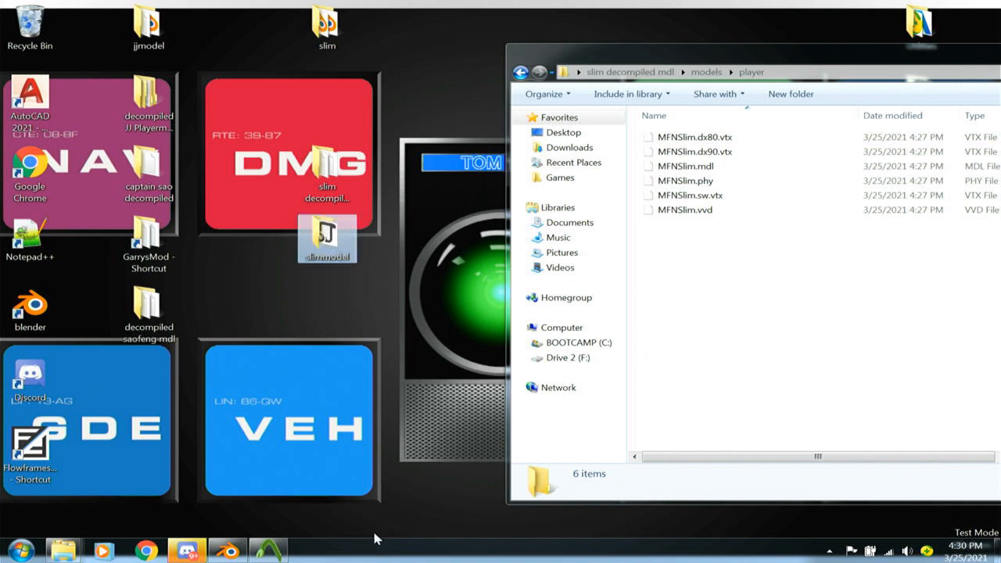
- Move the compiled models folder from slim decompiled mdl into the slimmodel folder, merging it with the existing models folder
double_click(325, 236)
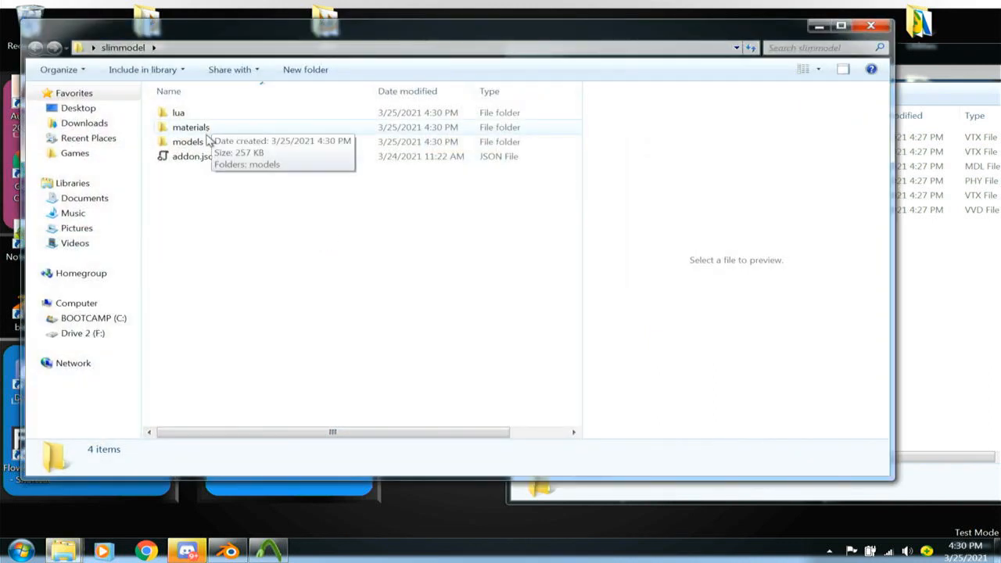
left_click(930, 57)
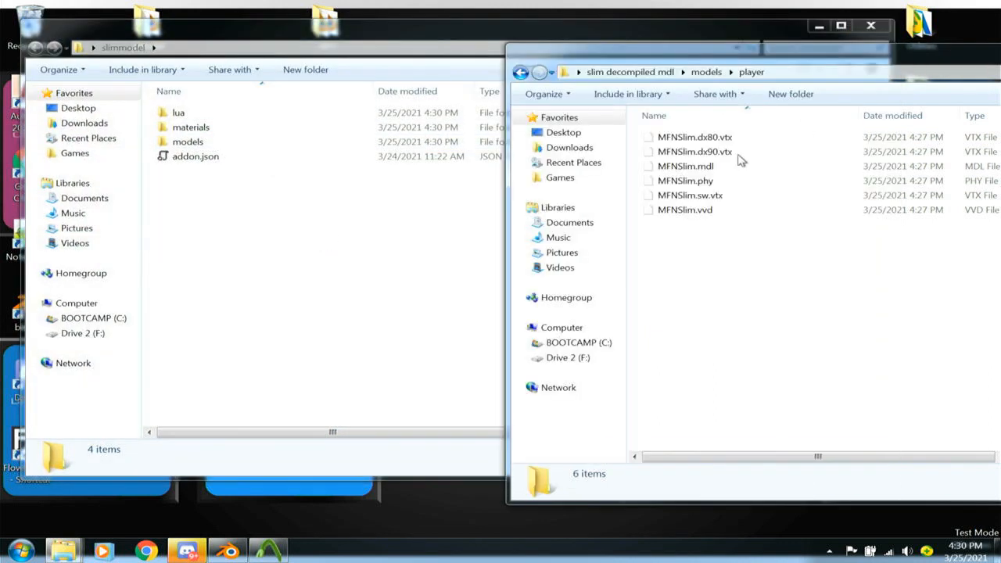
left_click(521, 72)
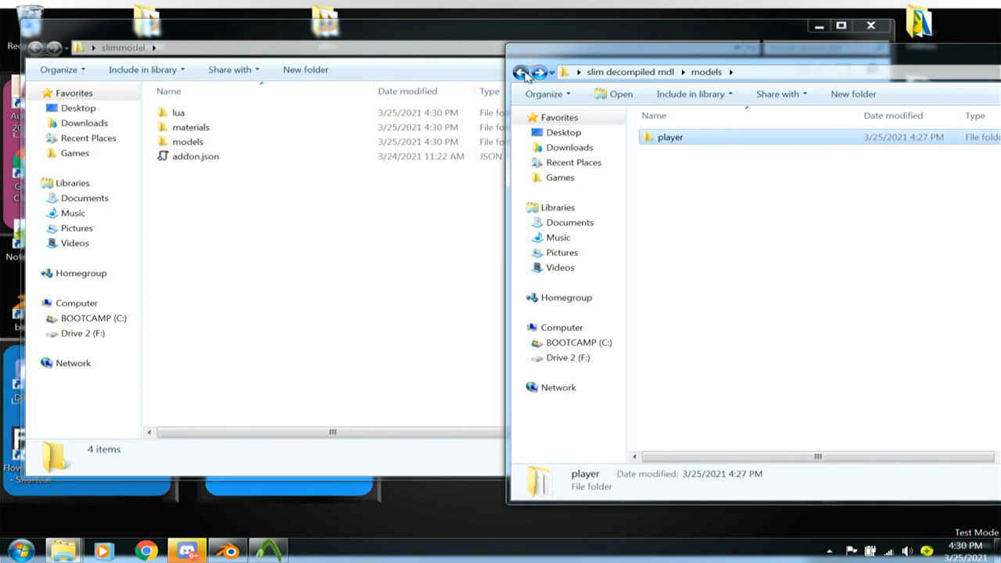
left_click(521, 73)
left_click_drag(674, 155, 329, 237)
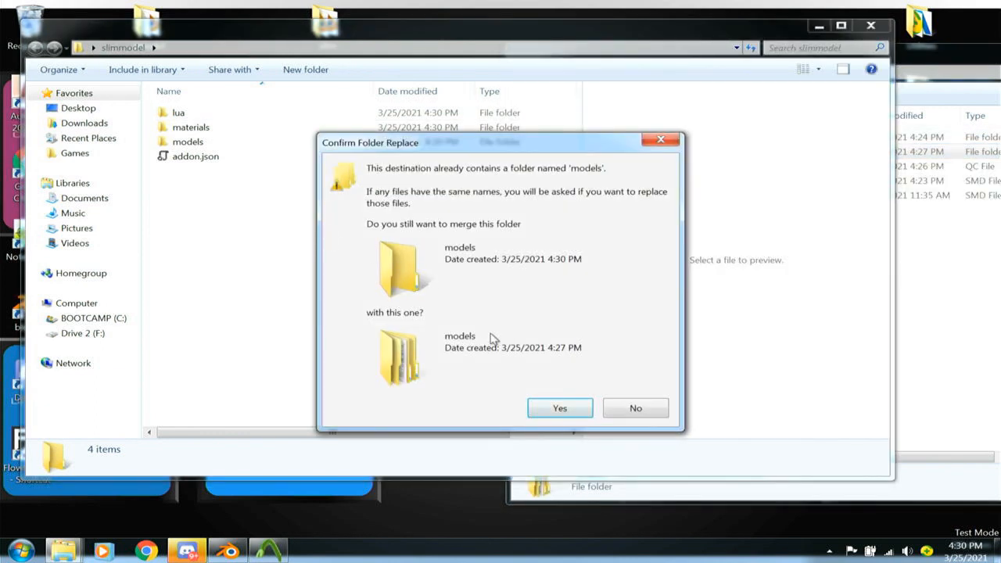
left_click(549, 410)
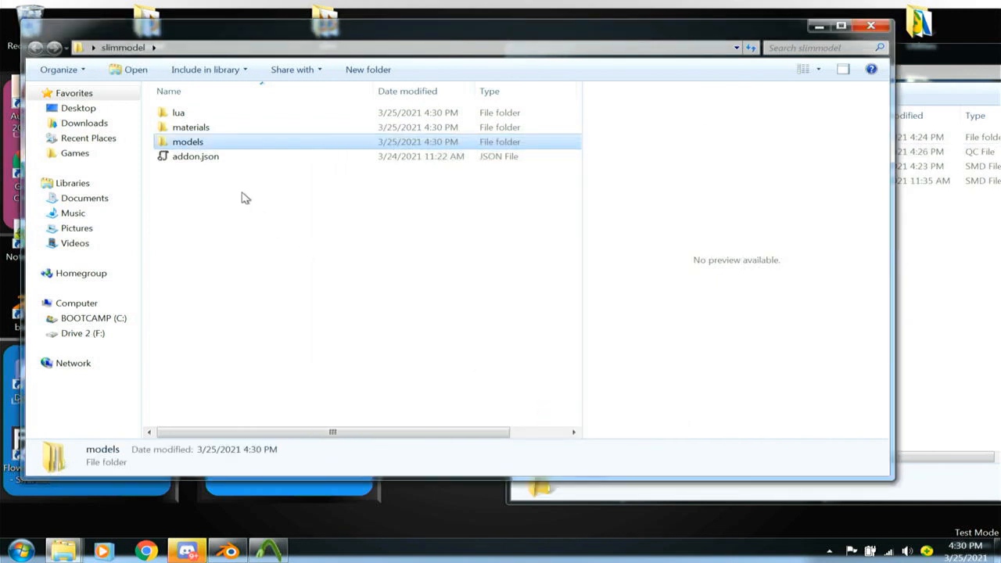
- Delete the six saofeng model files from the models/player folder of slimmodel
double_click(207, 142)
double_click(184, 113)
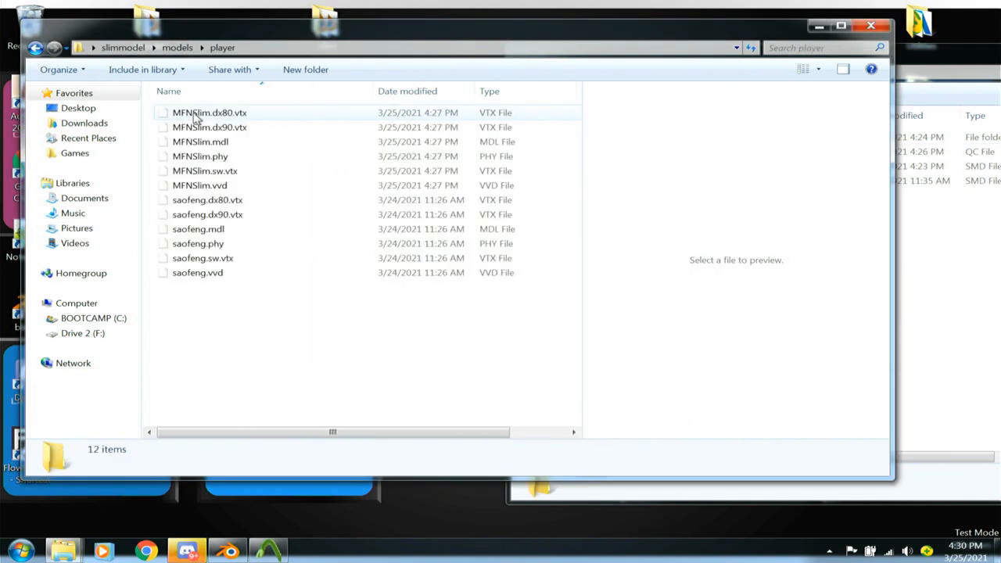
left_click_drag(212, 323, 161, 195)
right_click(208, 202)
left_click(250, 371)
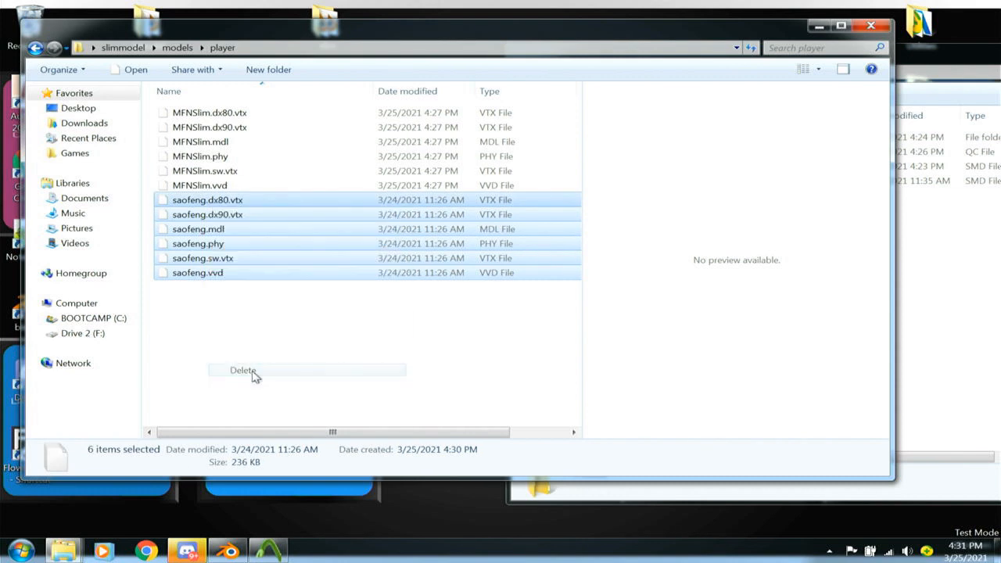
left_click(557, 303)
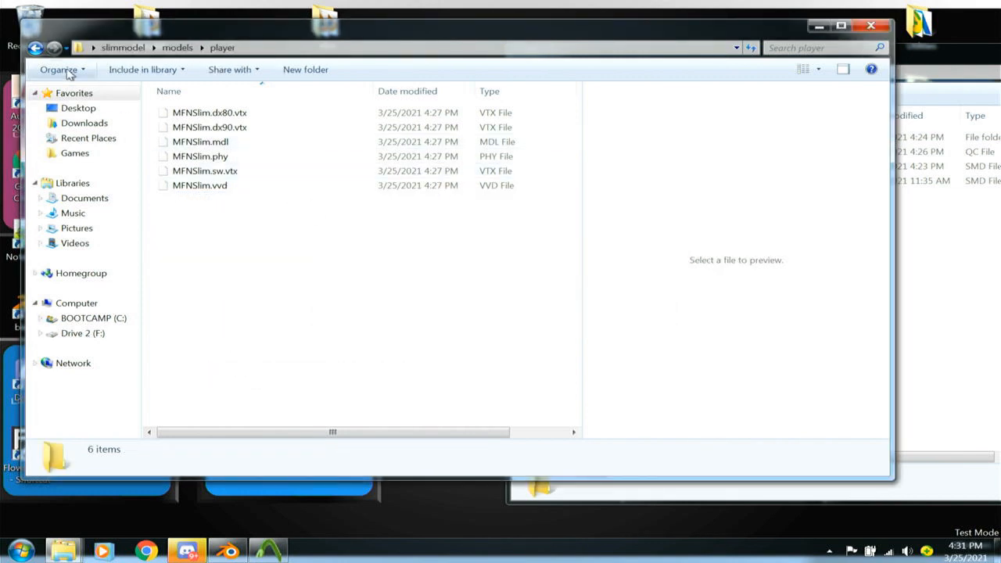
- Delete the saofeng folder from slimmodel's materials/models folder
left_click(35, 48)
left_click(34, 48)
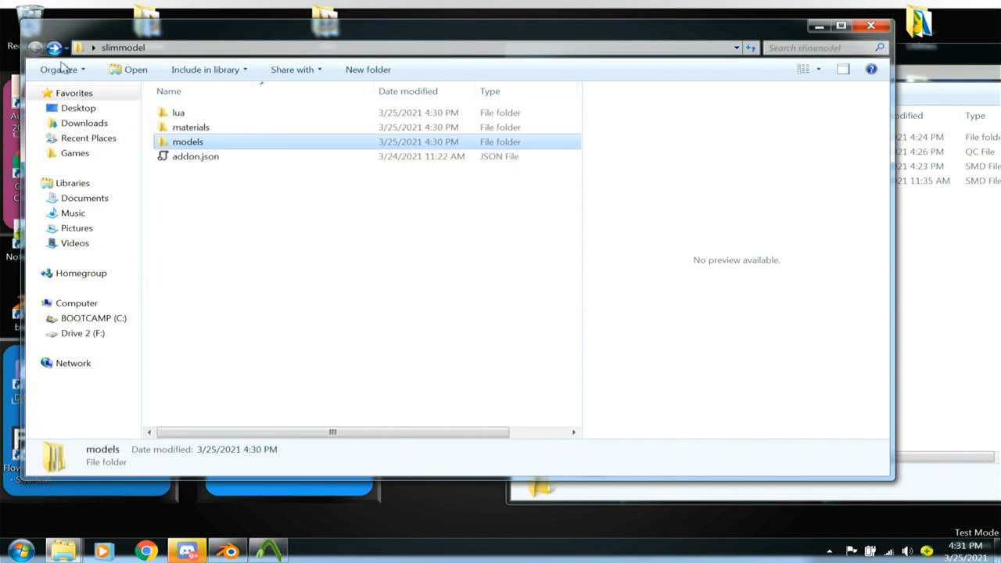
double_click(181, 126)
double_click(199, 115)
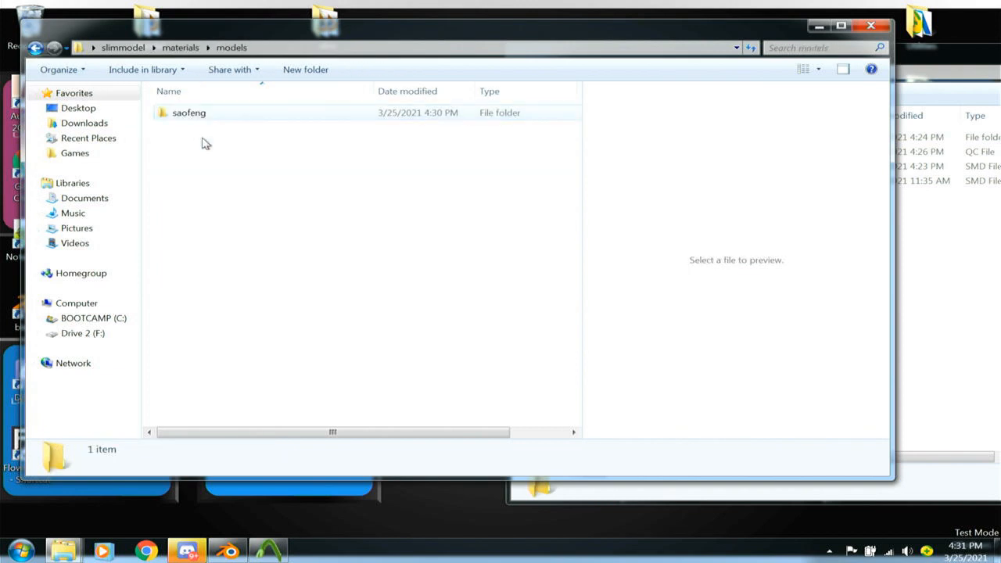
right_click(210, 120)
left_click(186, 152)
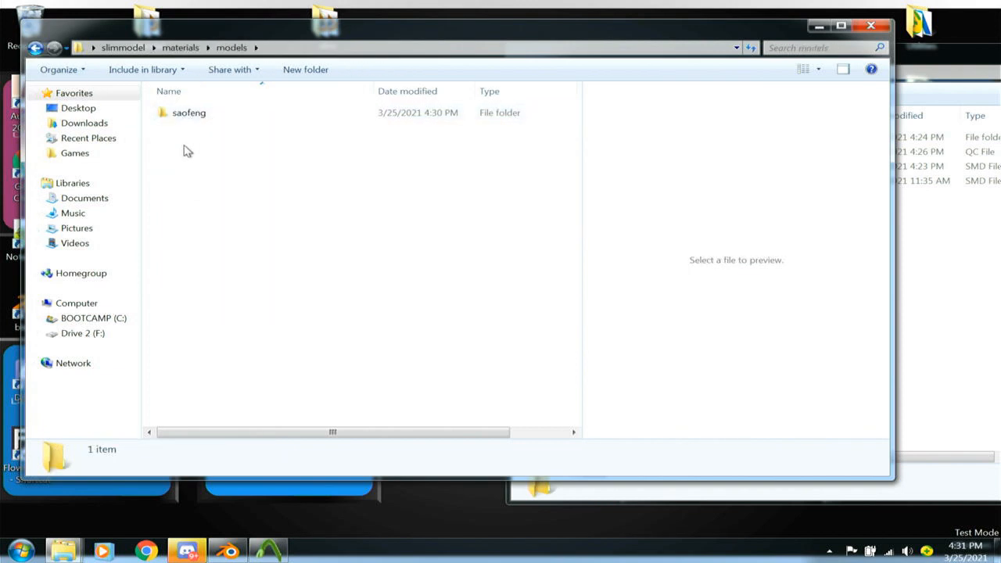
left_click(193, 120)
right_click(208, 119)
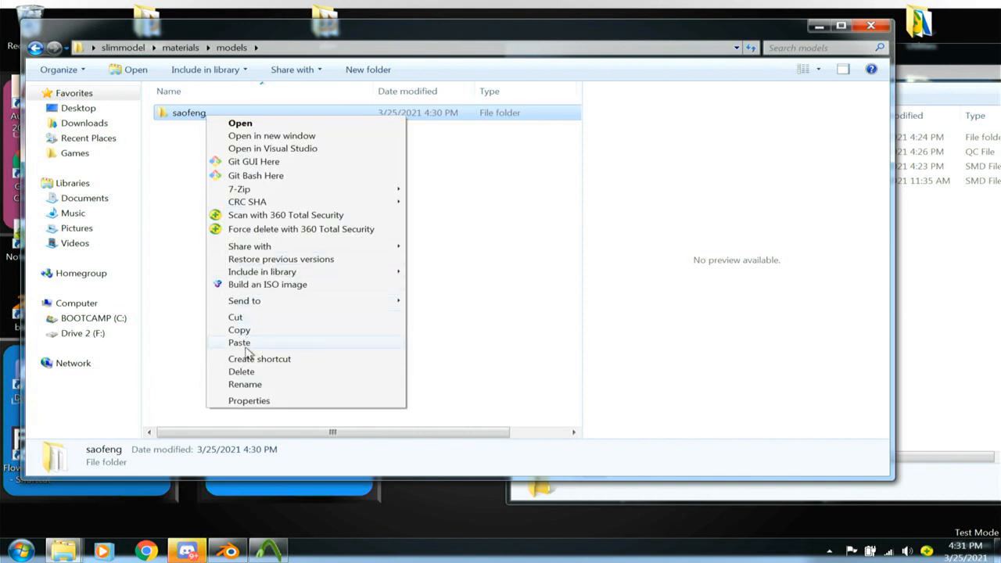
left_click(247, 372)
left_click(539, 337)
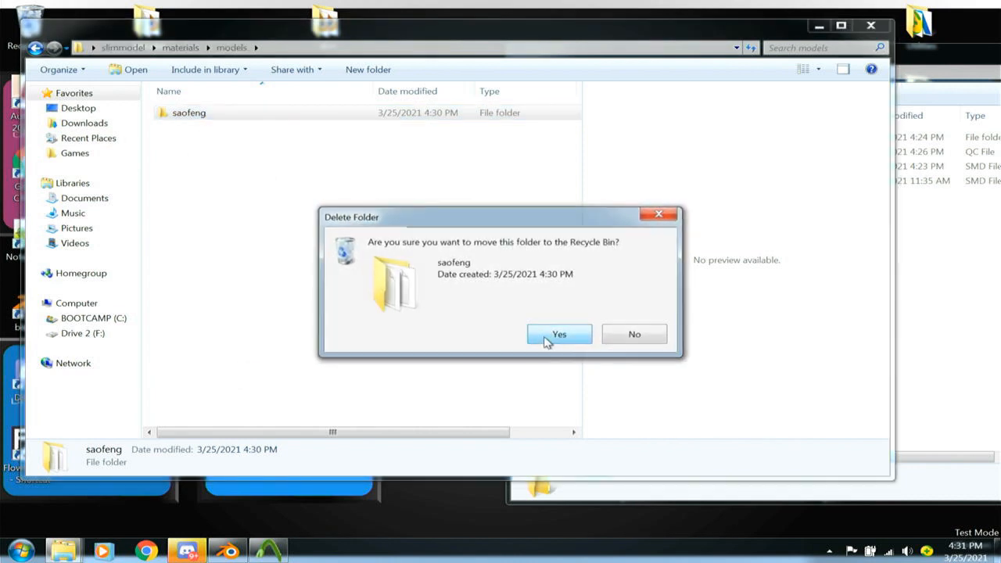
- Check how the materials are organized down to the JJ folder inside decompiled JJ Playermodel, and close that window
left_click_drag(198, 17, 415, 44)
double_click(147, 95)
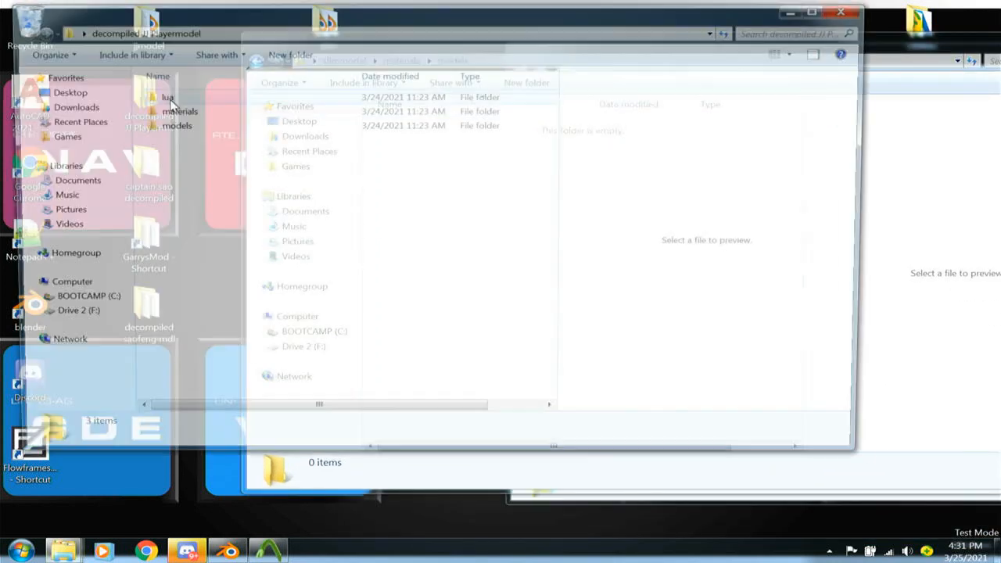
double_click(161, 109)
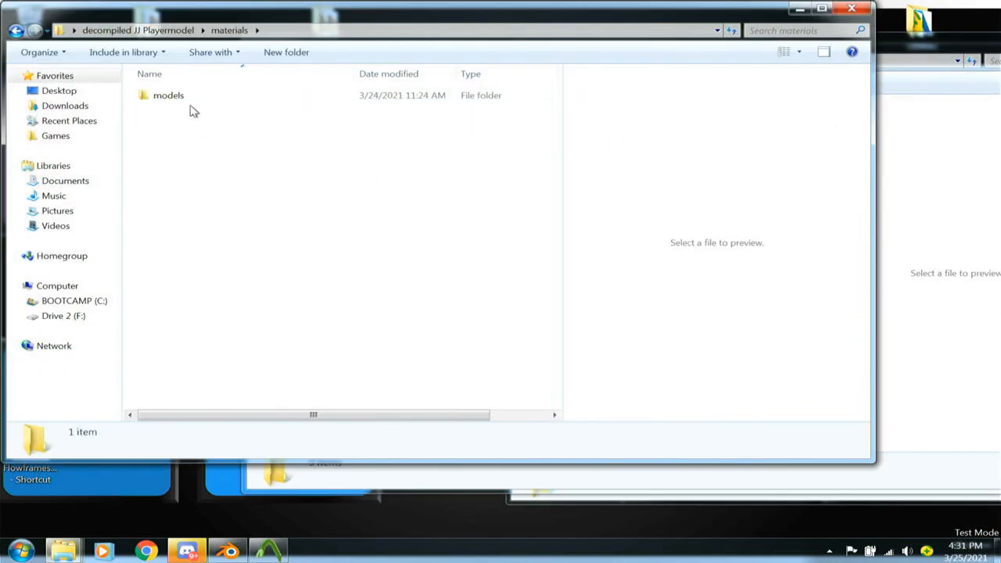
double_click(176, 96)
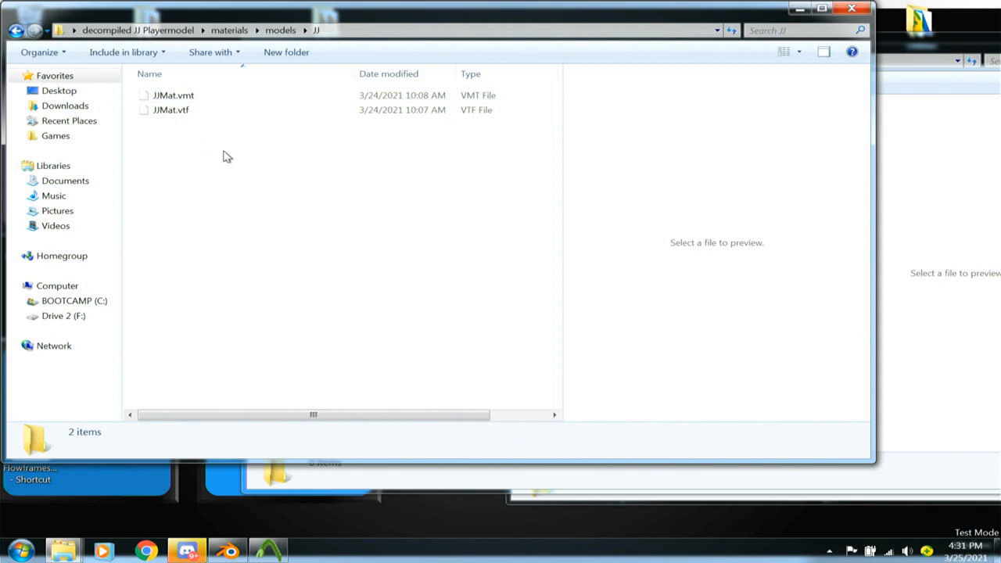
left_click(845, 9)
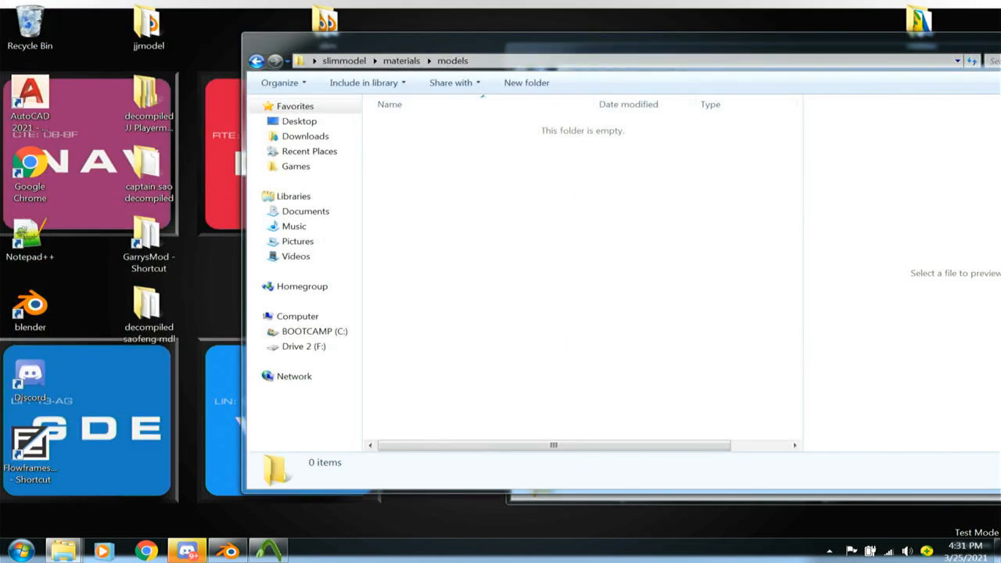
- Create a folder named MFNSlim inside slimmodel's materials/models folder
left_click_drag(472, 46, 385, 34)
right_click(390, 125)
mouse_move(435, 302)
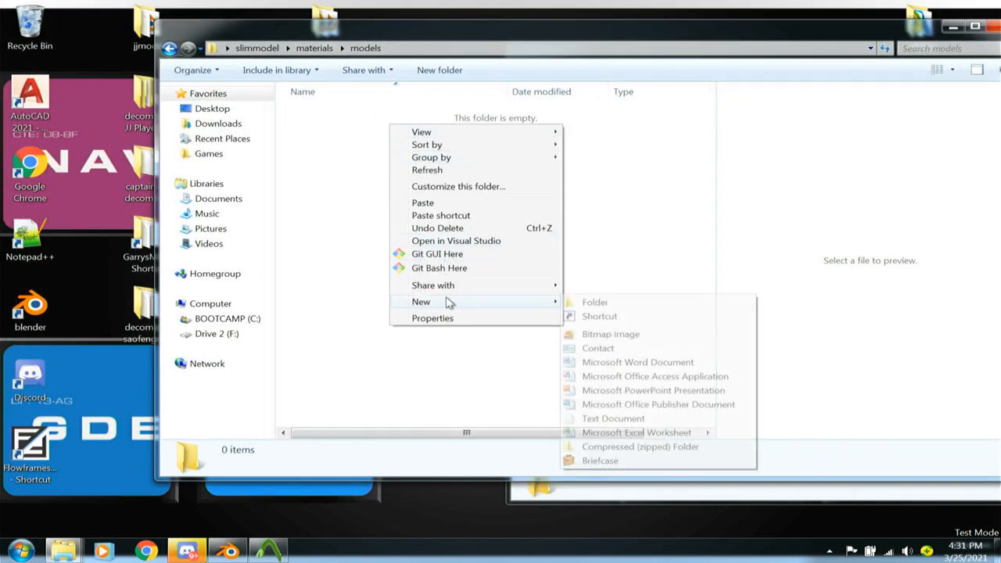
left_click(575, 300)
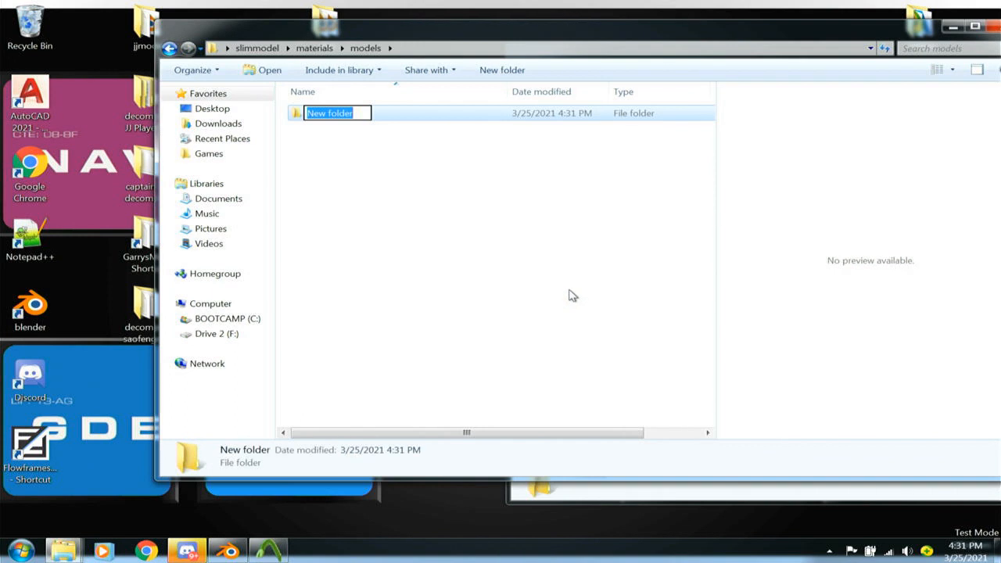
type("MFNSlim")
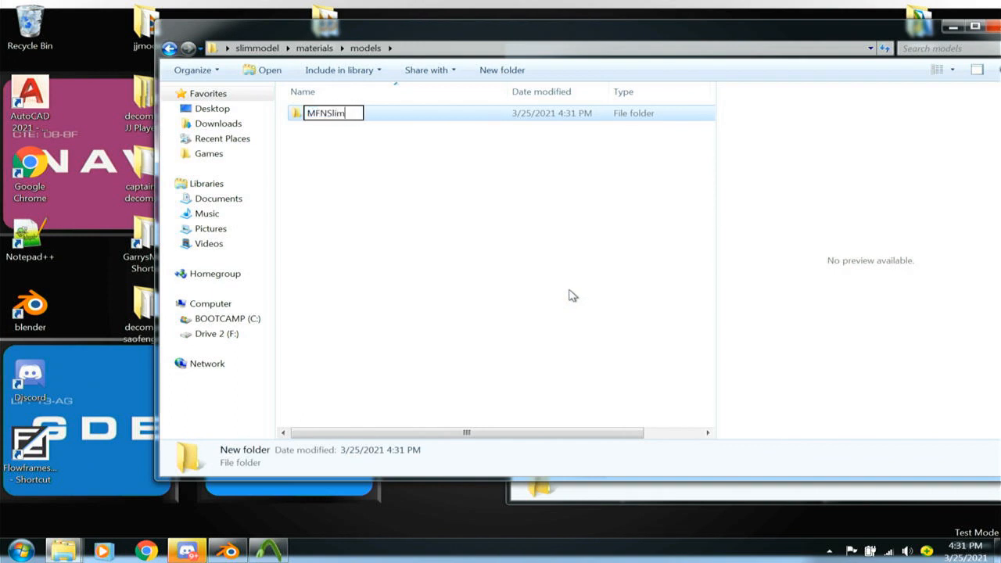
key("Return")
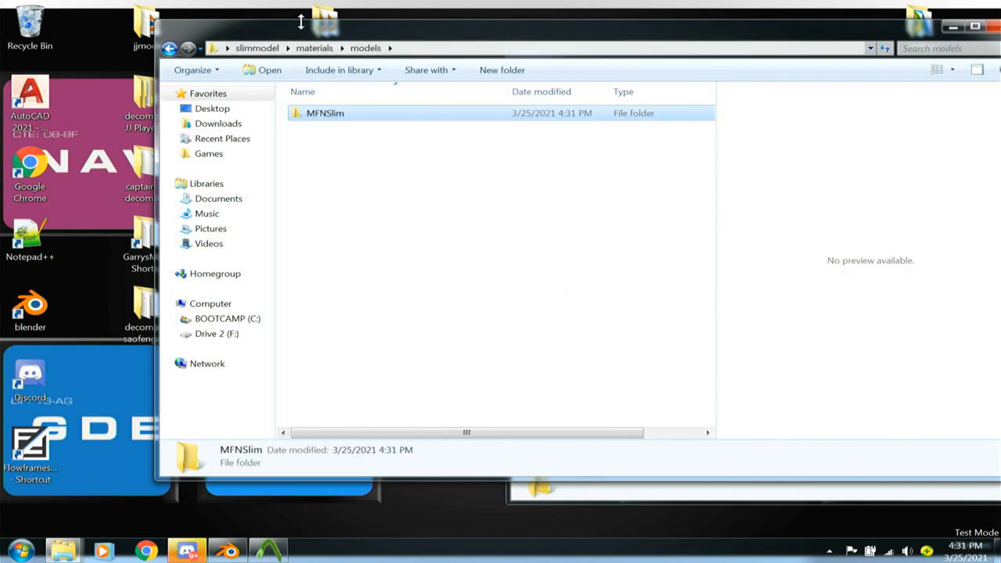
- Open the empty MFNSlim folder, check the contents of slim decompiled mdl for material files, and close that second window
double_click(339, 117)
left_click_drag(252, 37, 517, 40)
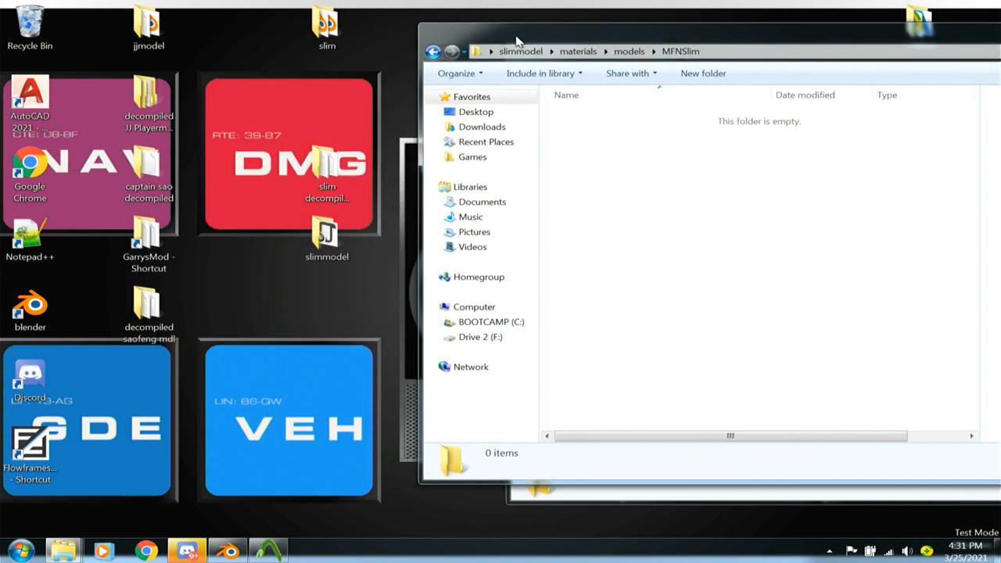
double_click(326, 174)
left_click_drag(640, 55, 292, 144)
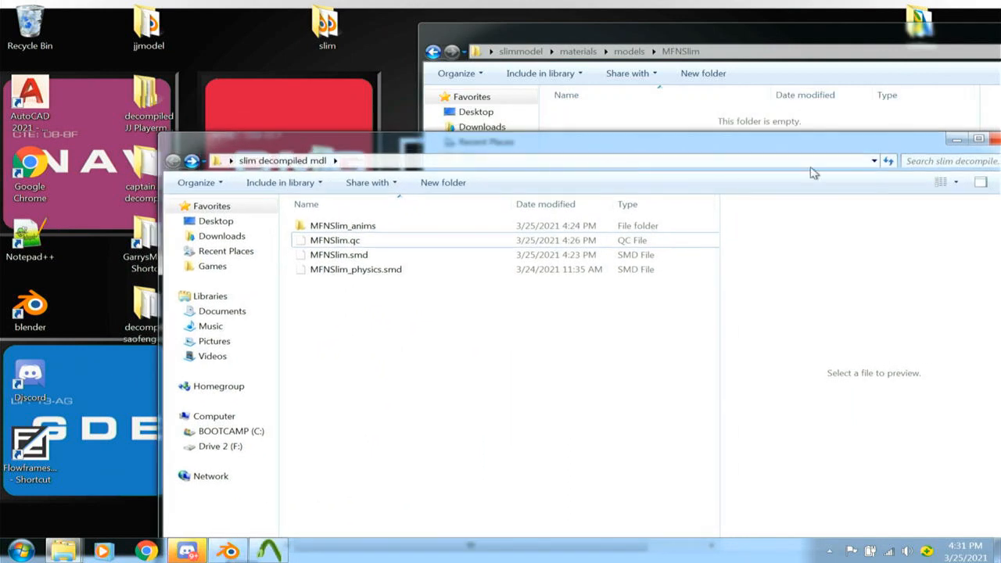
left_click_drag(910, 147, 805, 151)
left_click(892, 147)
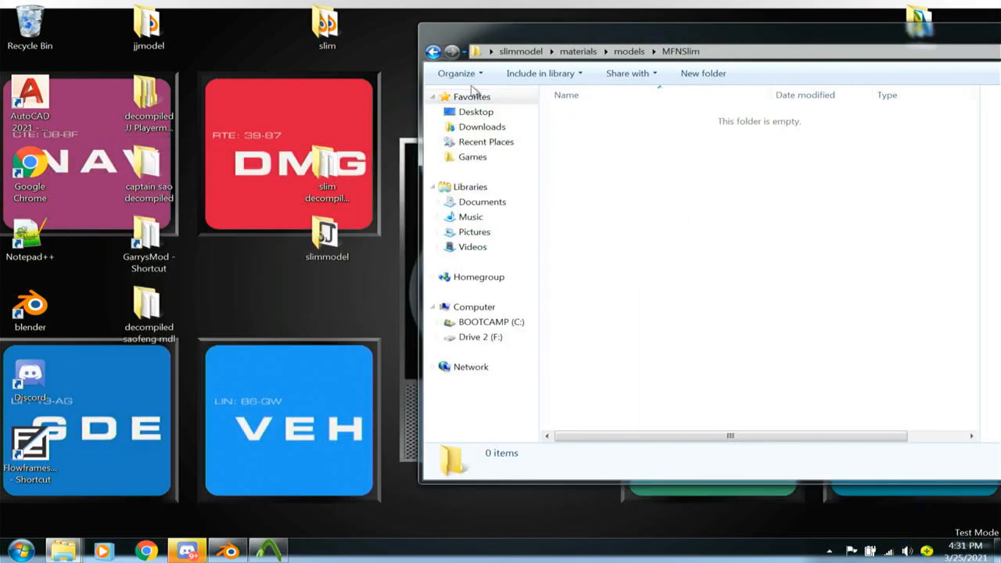
- Open Drive 2 (F:) in a separate window and go to the Transfer/win/slim folder
mouse_move(49, 551)
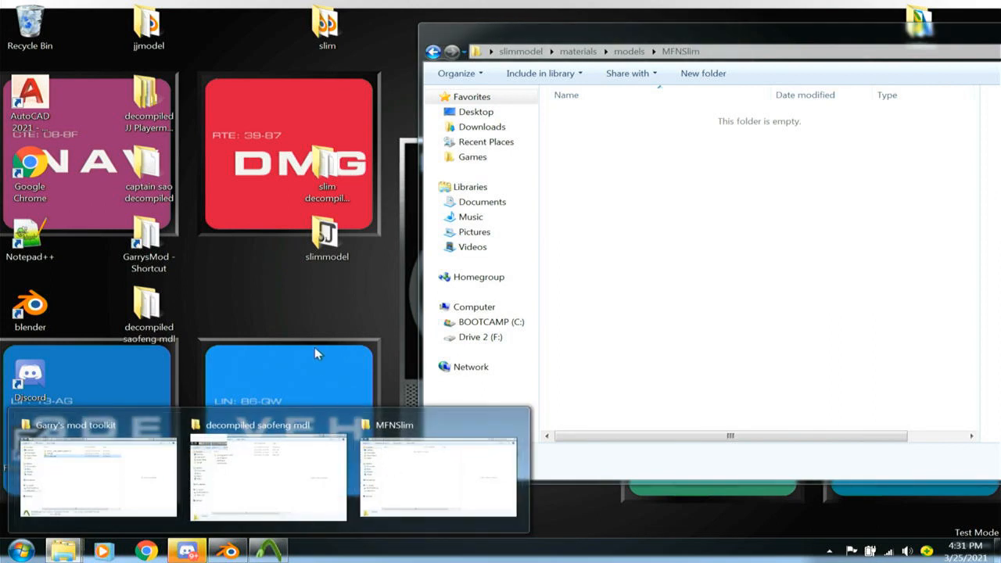
left_click_drag(726, 42, 673, 67)
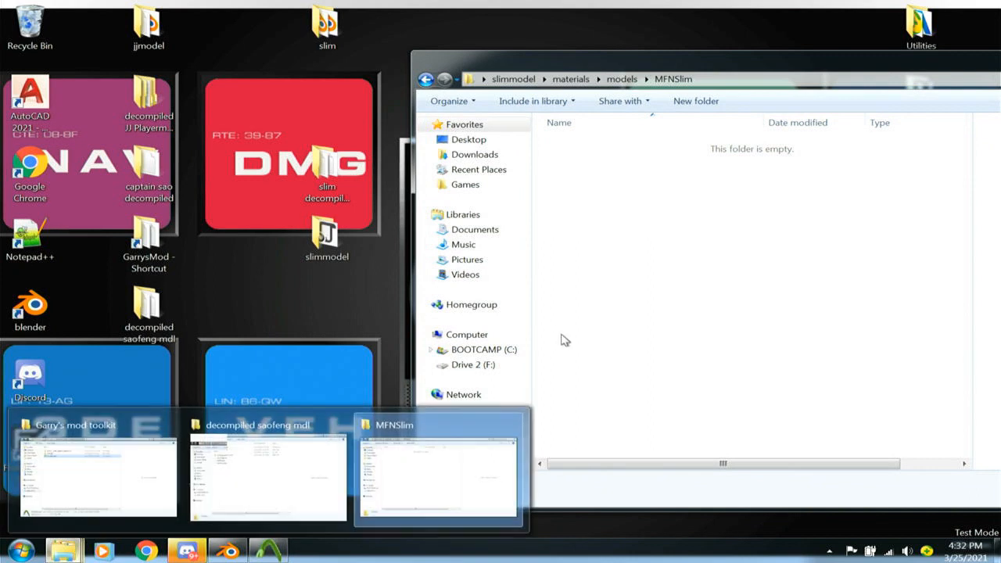
right_click(475, 365)
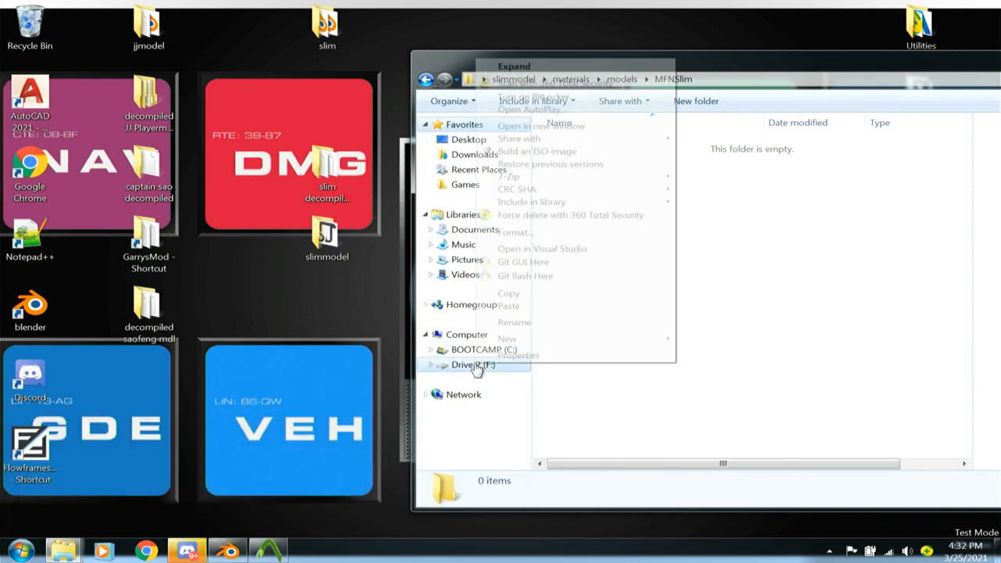
left_click(524, 127)
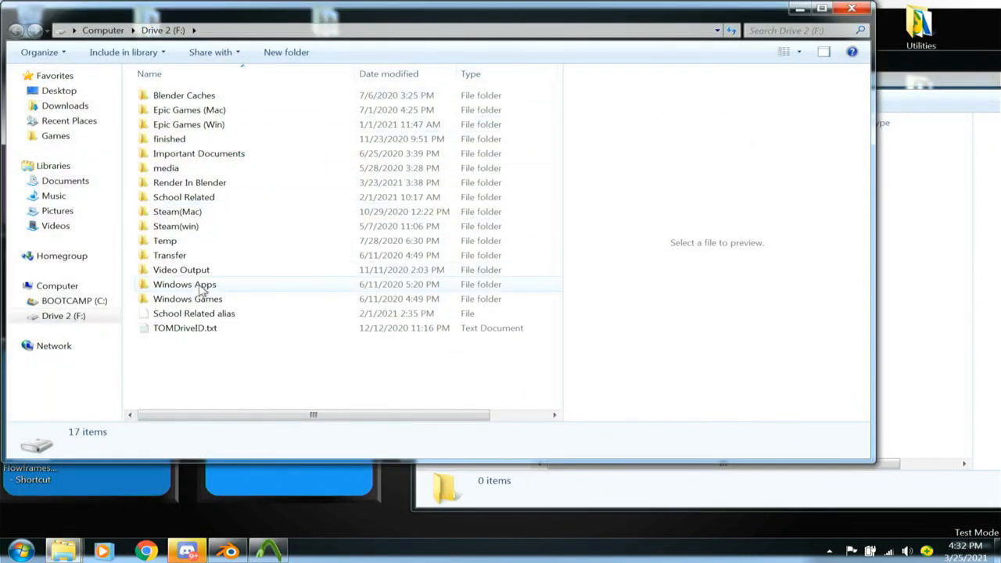
double_click(196, 255)
double_click(199, 131)
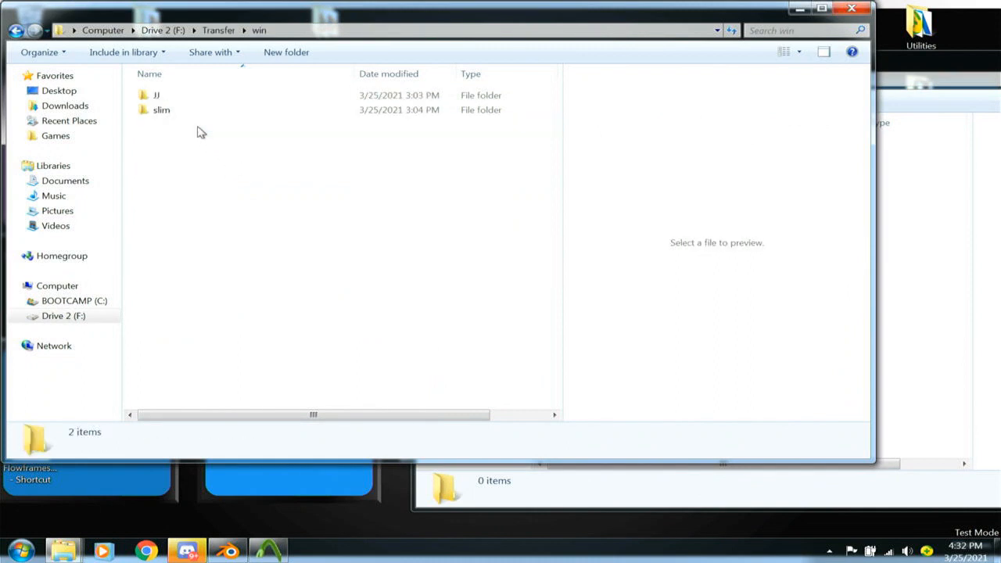
double_click(195, 111)
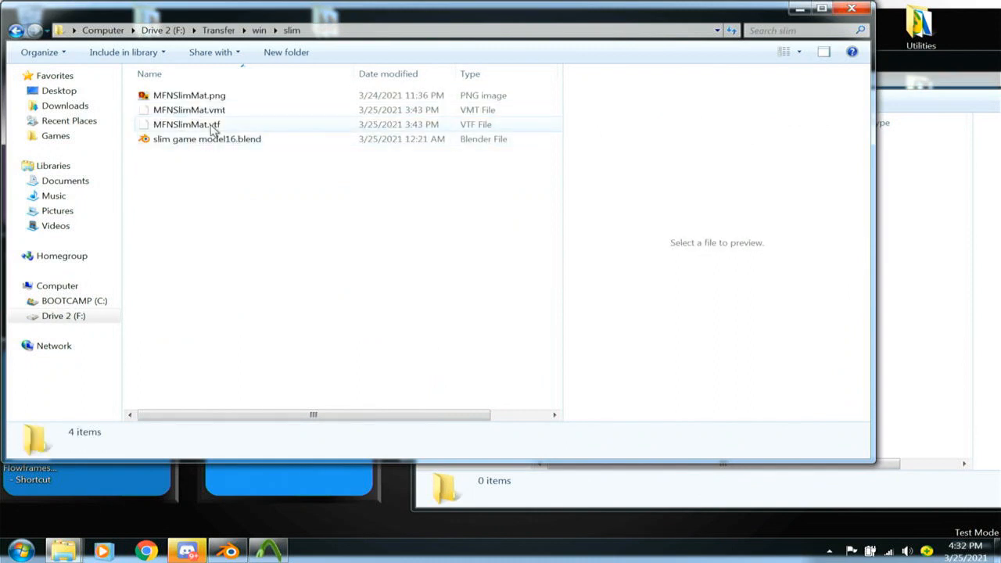
- Copy MFNSlimMat.vmt and MFNSlimMat.vtf from the slim folder into slimmodel's materials/models/MFNSlim folder
left_click(207, 125)
left_click(238, 114, "ctrl")
right_click(239, 114)
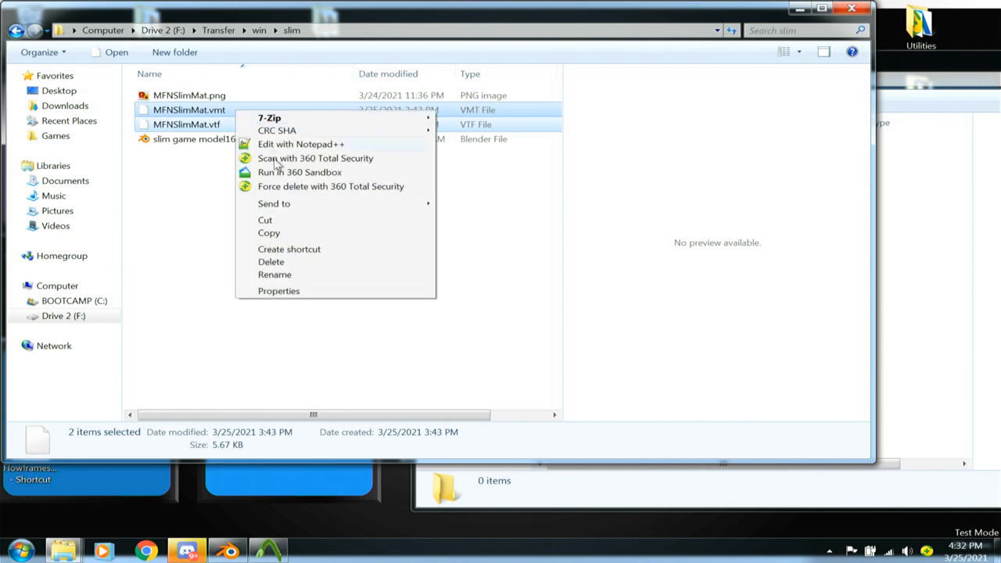
left_click(268, 232)
left_click(949, 167)
right_click(645, 236)
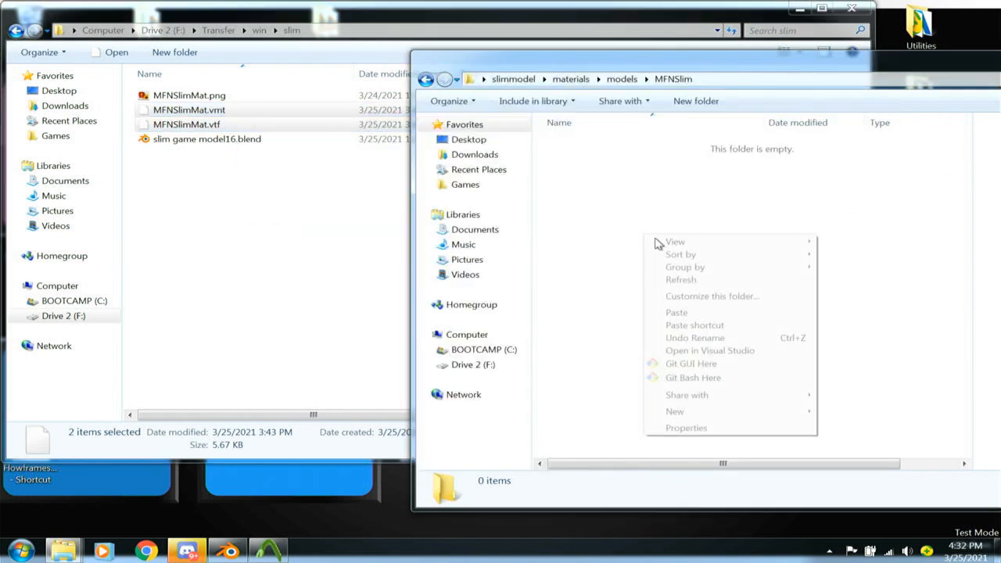
left_click(677, 312)
- Rename saofeng_playermodel.lua in slimmodel's lua/autorun folder as MFNSlim.lua
left_click(425, 80)
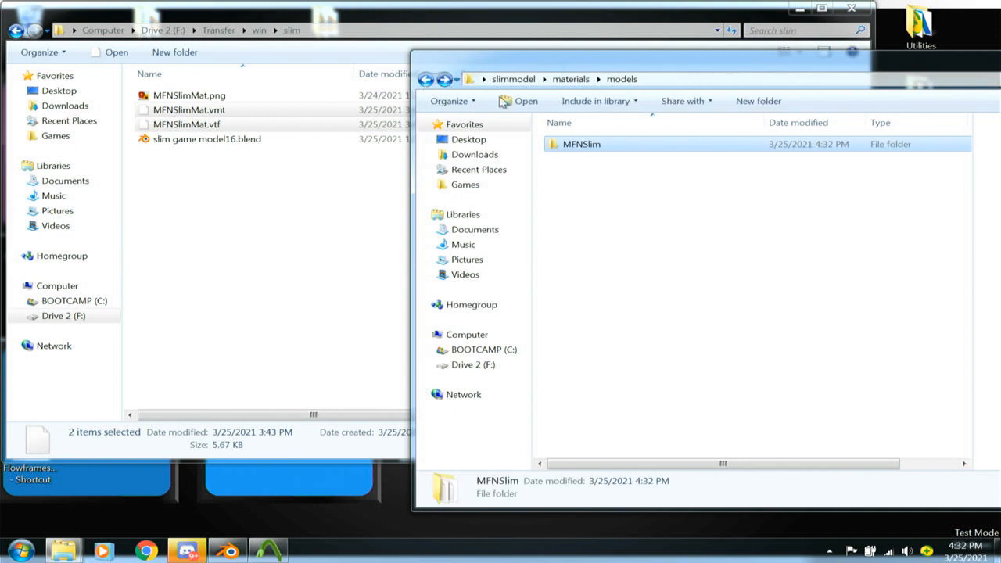
left_click(426, 80)
left_click(425, 80)
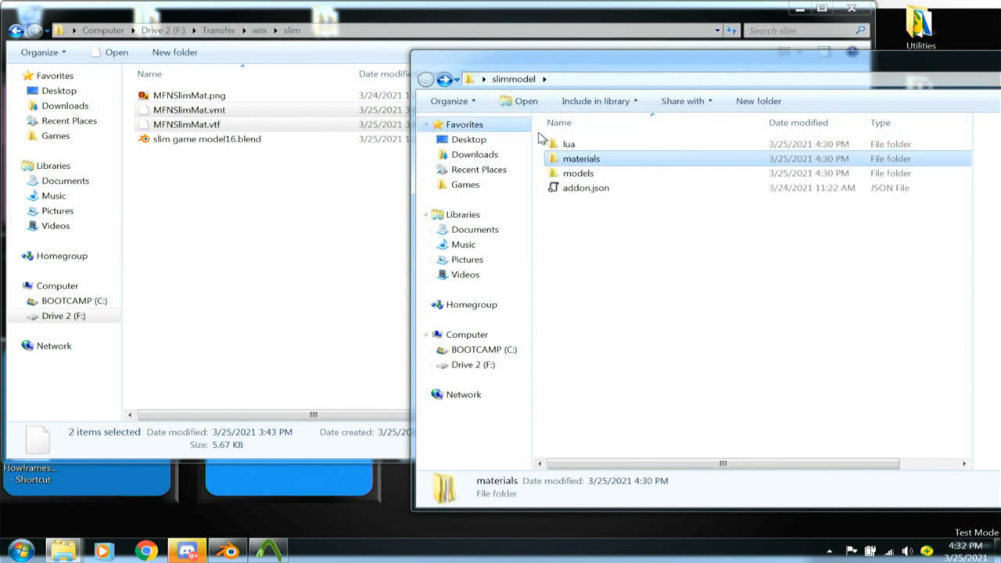
double_click(566, 144)
double_click(602, 149)
left_click(589, 151)
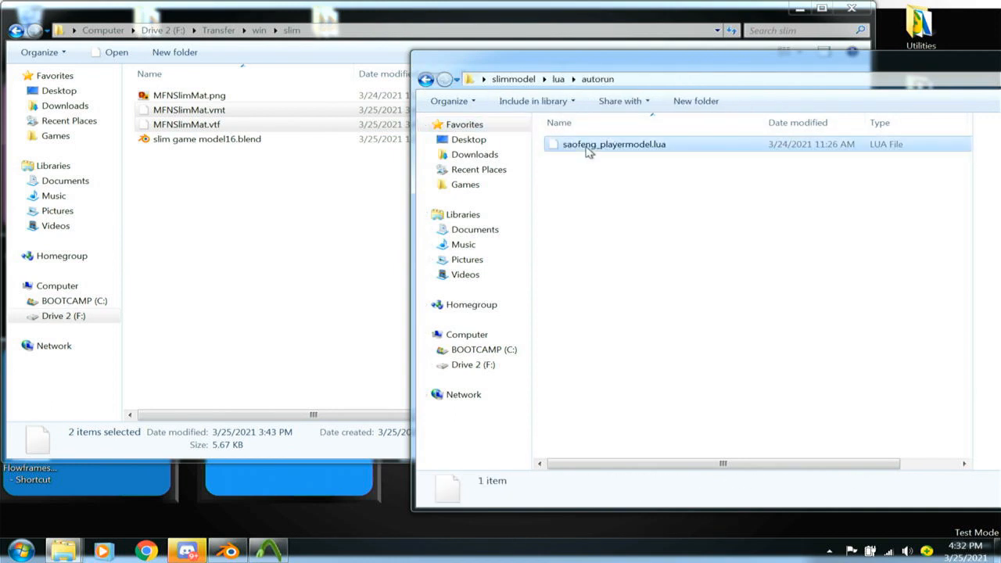
right_click(607, 148)
left_click(625, 353)
key("Right")
key("BackSpace")
key("BackSpace")
key("BackSpace")
key("BackSpace")
key("BackSpace")
key("BackSpace")
key("BackSpace")
key("BackSpace")
key("BackSpace")
key("BackSpace")
key("BackSpace")
key("BackSpace")
key("BackSpace")
key("BackSpace")
key("BackSpace")
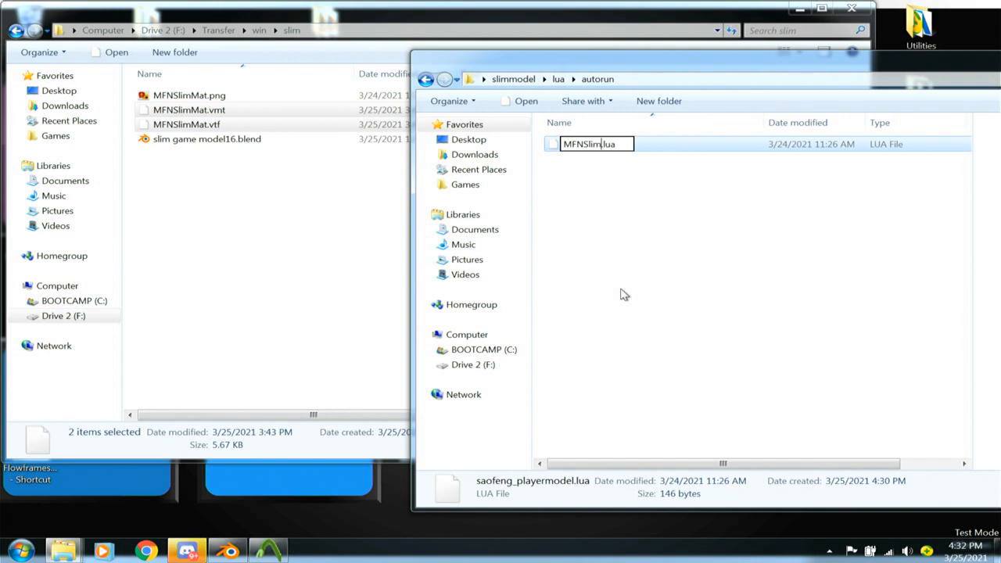
key("Return")
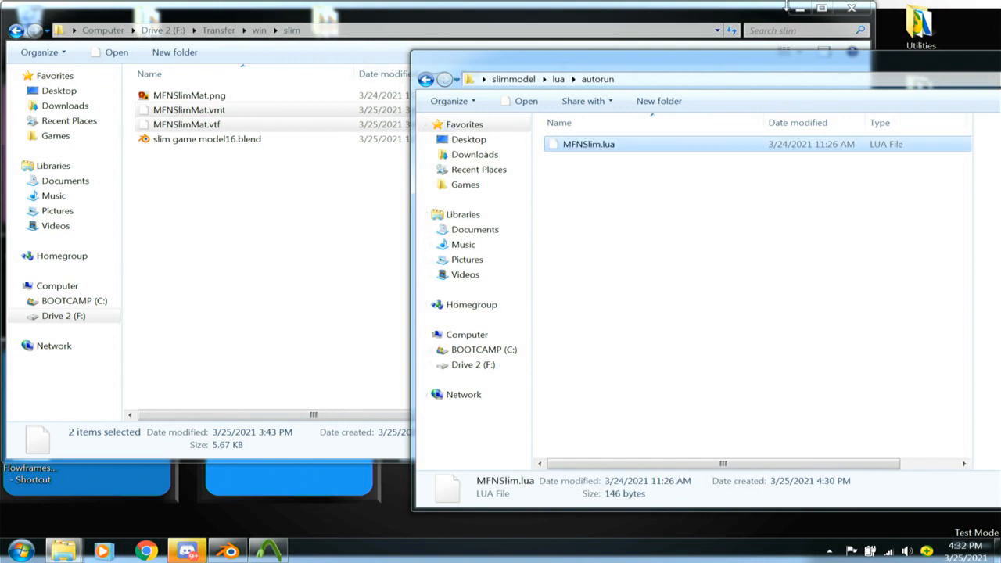
- Put away the slim texture folder window and open MFNSlim.lua for editing in Notepad++
left_click(797, 8)
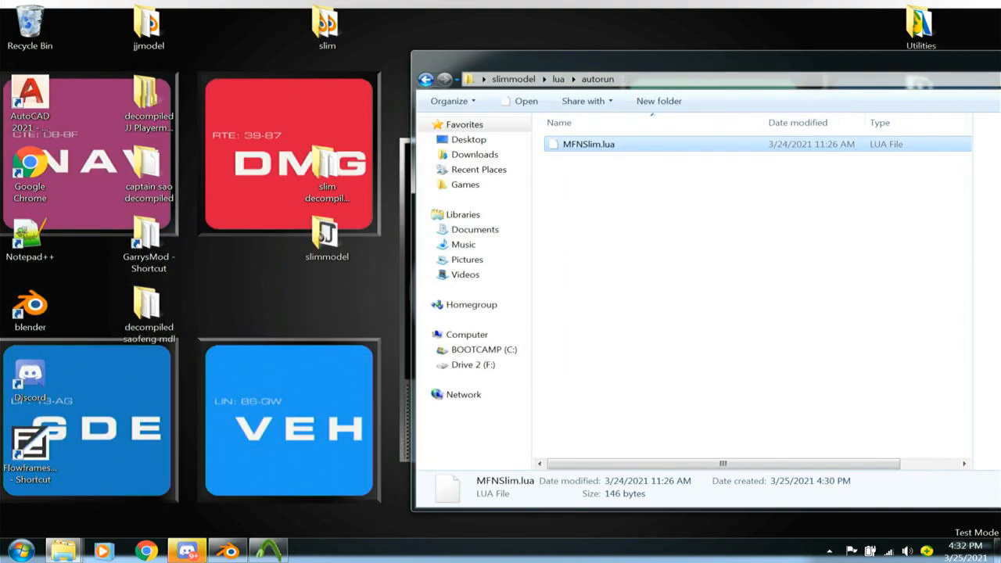
left_click_drag(624, 67, 479, 41)
right_click(456, 121)
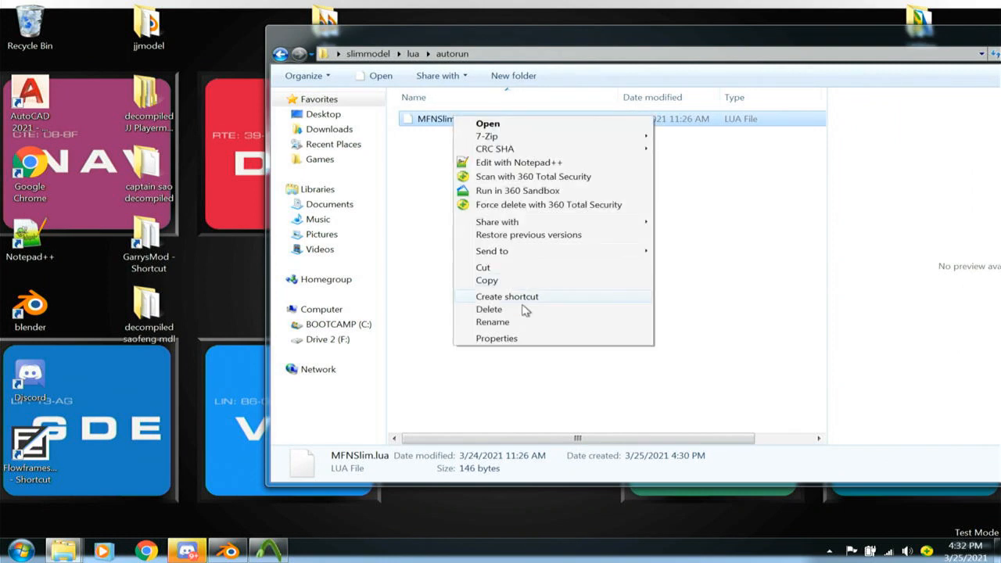
left_click(522, 162)
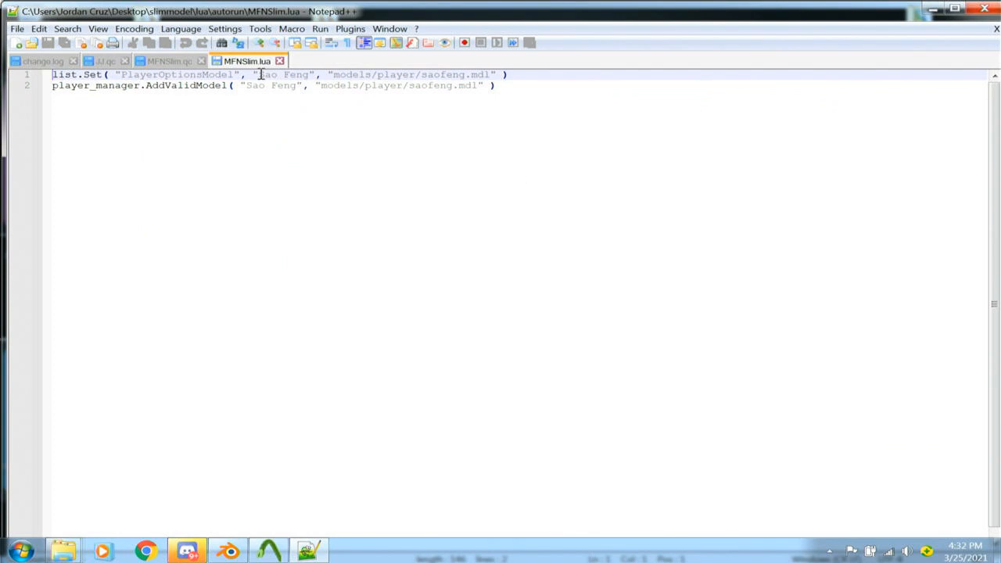
- Replace the "Sao Feng" name in the list.Set line with "Money For Nothing Employee"
left_click_drag(258, 74, 297, 74)
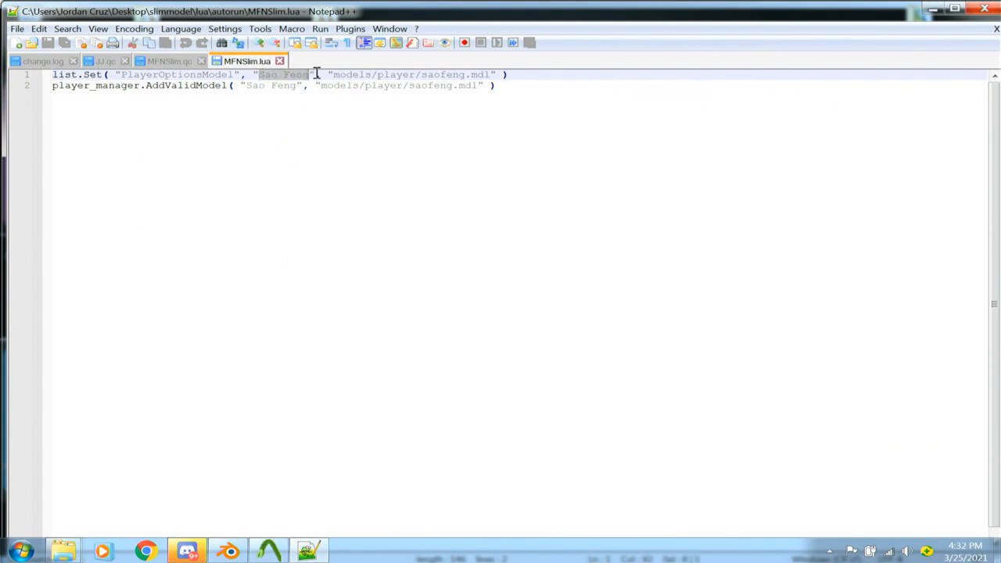
key("BackSpace")
type("Money ")
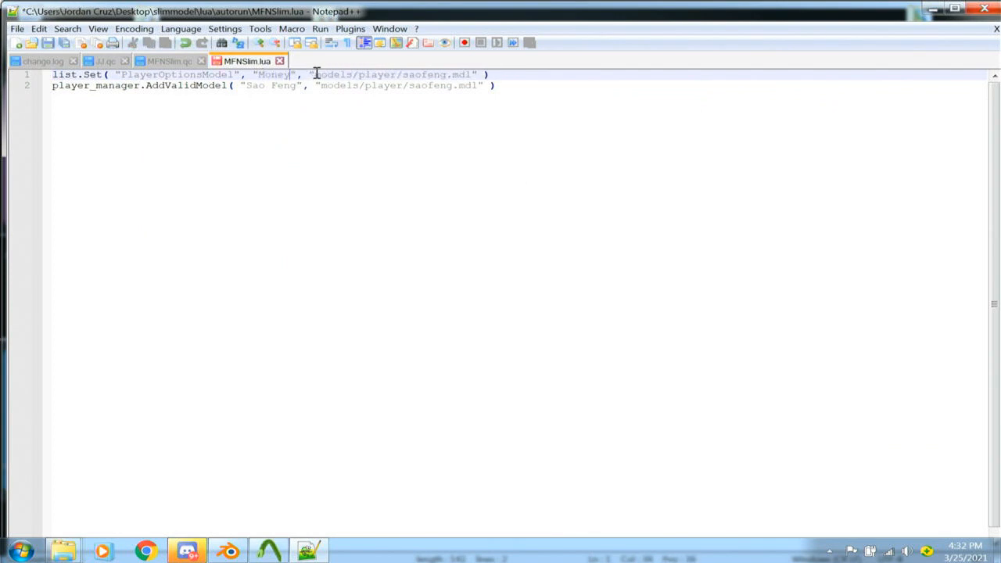
type("For Nothing")
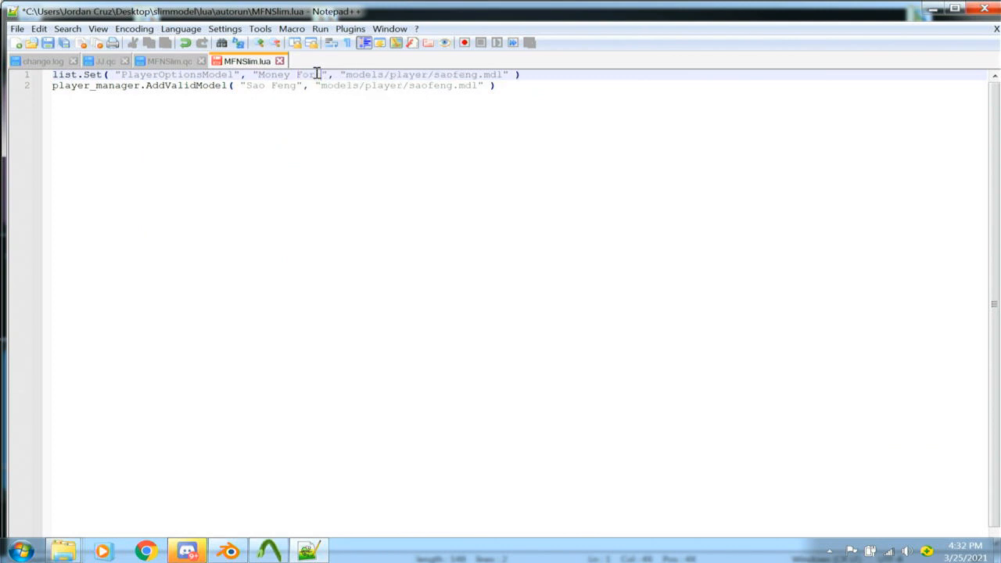
type(" Emplo")
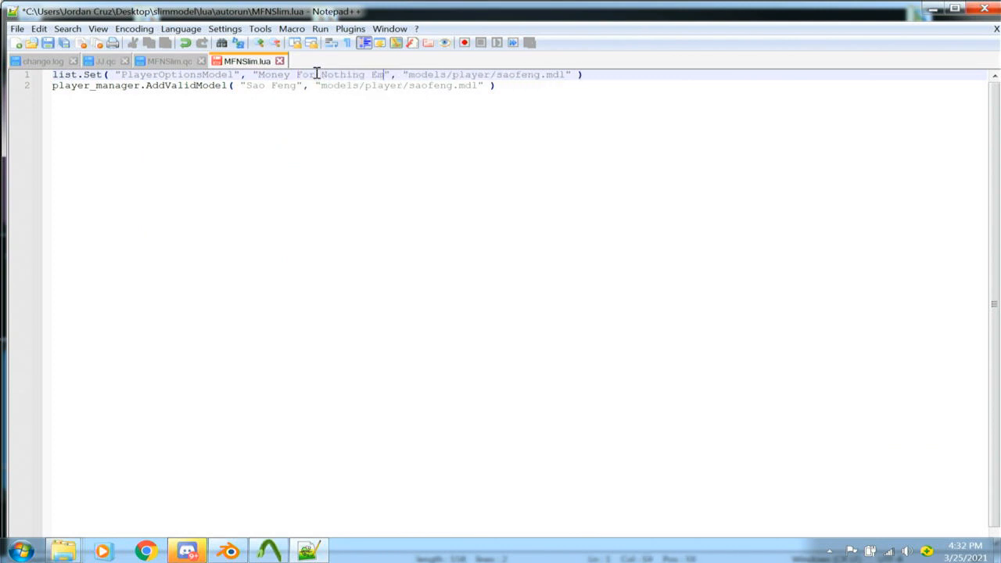
type("yee")
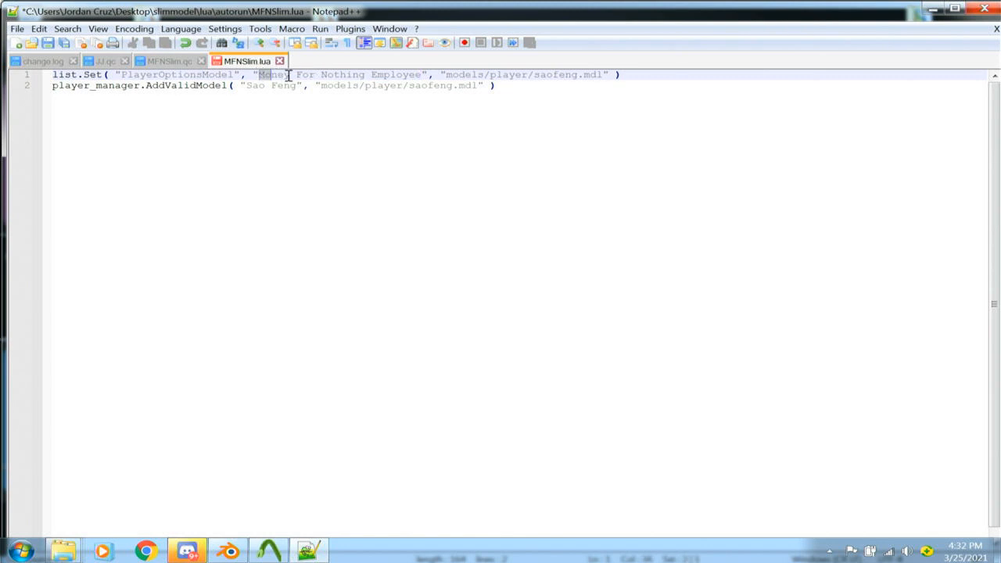
- Copy "Money For Nothing Employee" over the "Sao Feng" name in the player_manager.AddValidModel line
left_click_drag(259, 74, 422, 75)
right_click(406, 76)
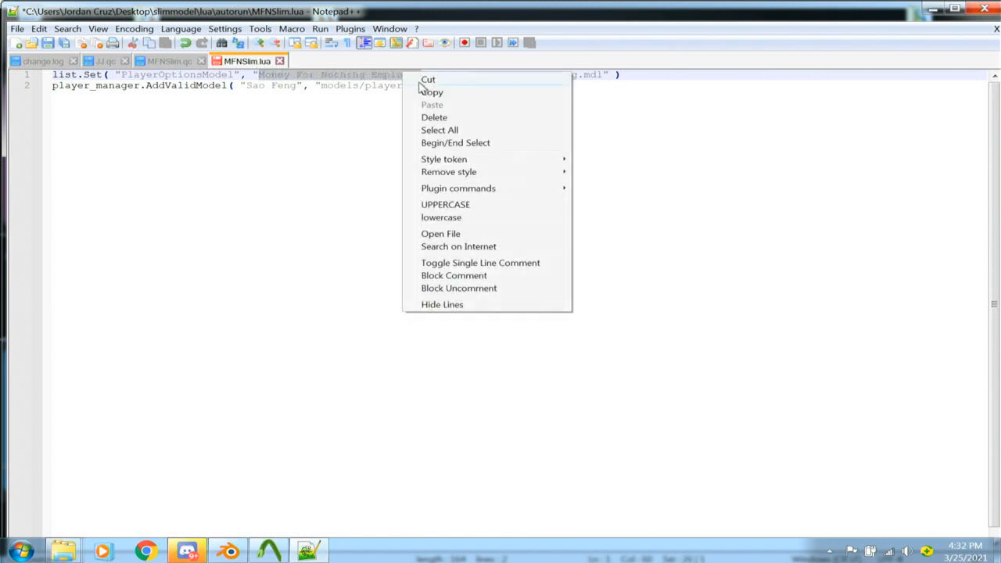
left_click(430, 92)
left_click_drag(247, 86, 297, 86)
right_click(297, 88)
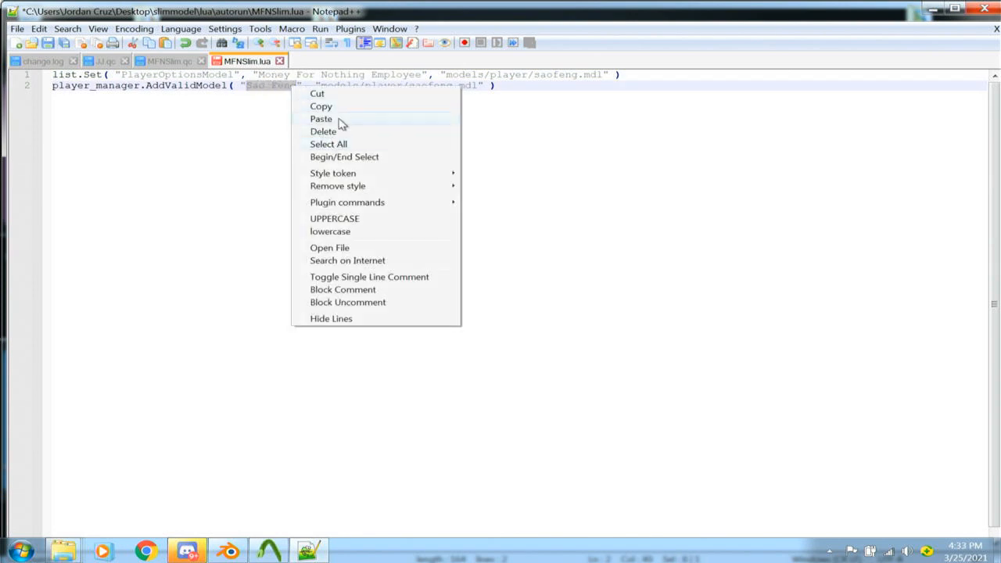
left_click(340, 118)
- Change the model path in both lines to models/player/MFNSlim.mdl, then save the script and close Notepad++
left_click_drag(534, 75, 579, 74)
type("MFNSlim")
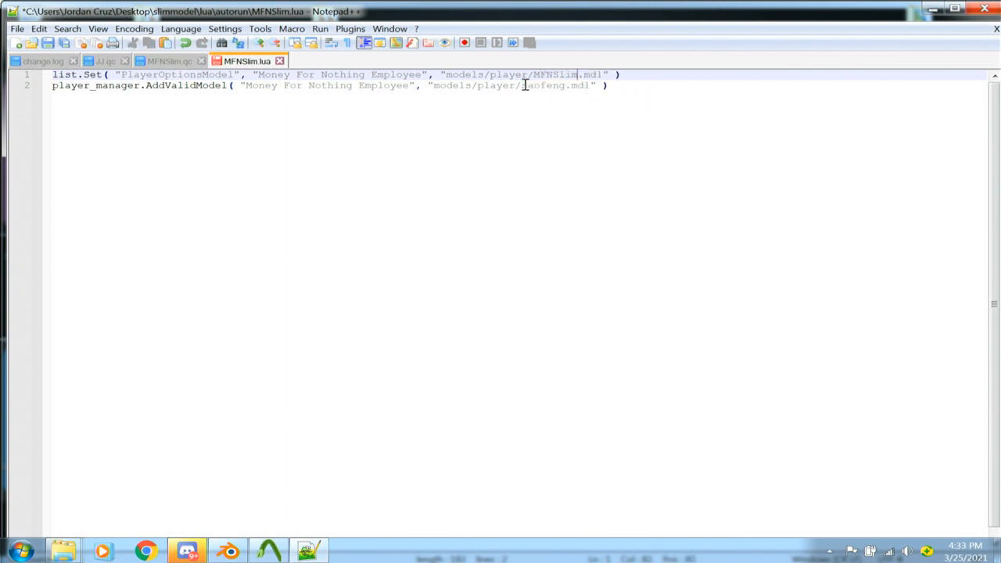
left_click_drag(523, 86, 562, 87)
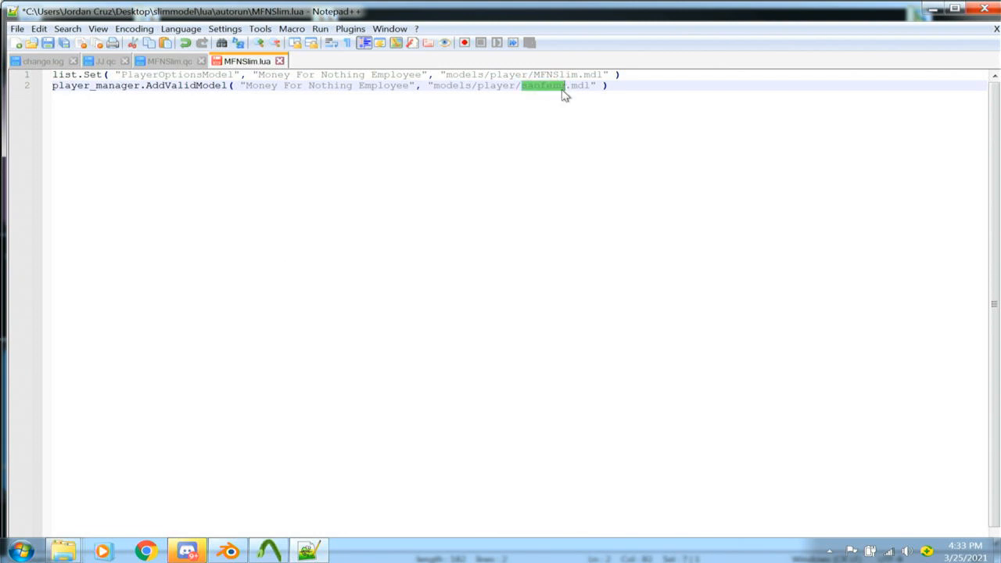
type("MF")
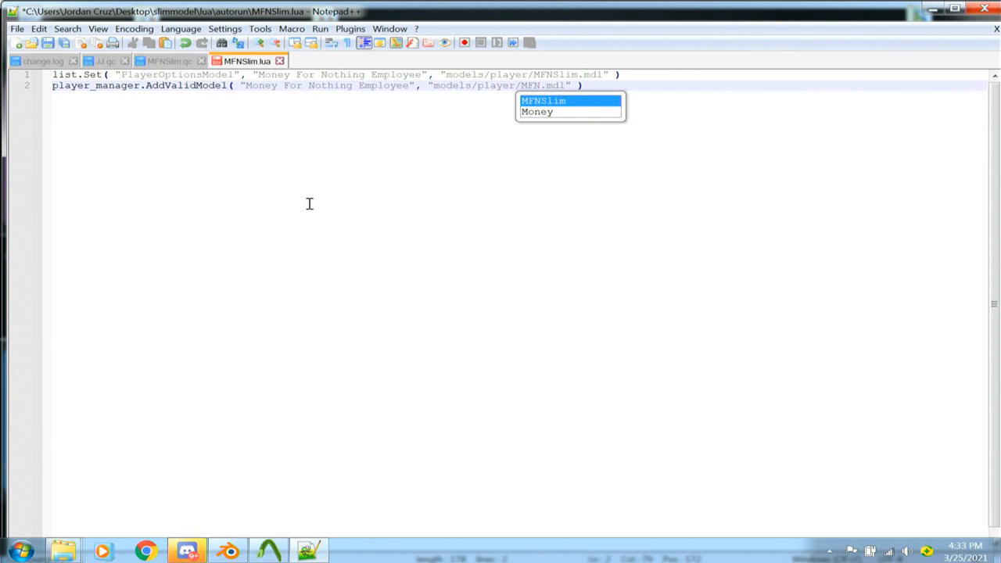
type("N")
key("Return")
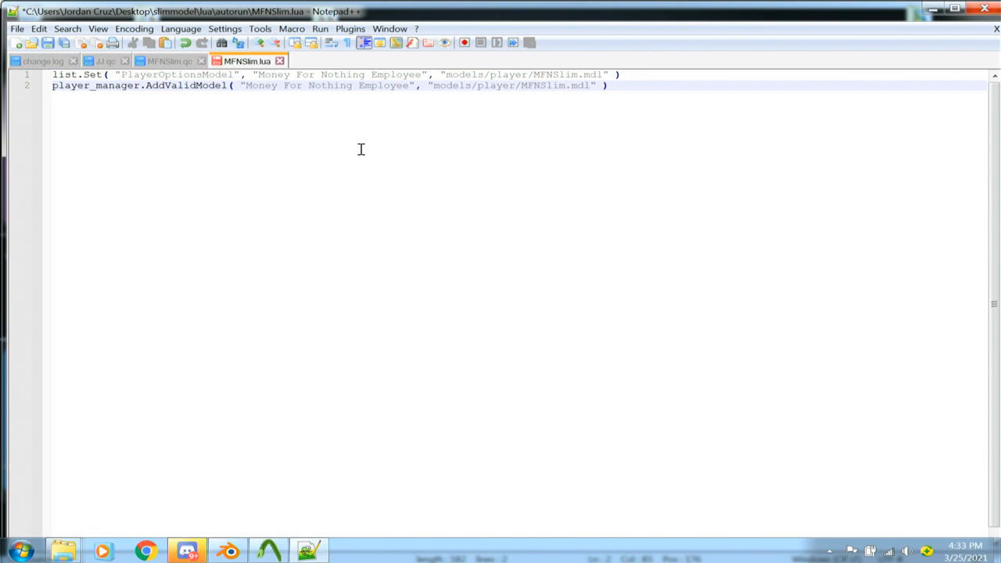
key("ctrl+s")
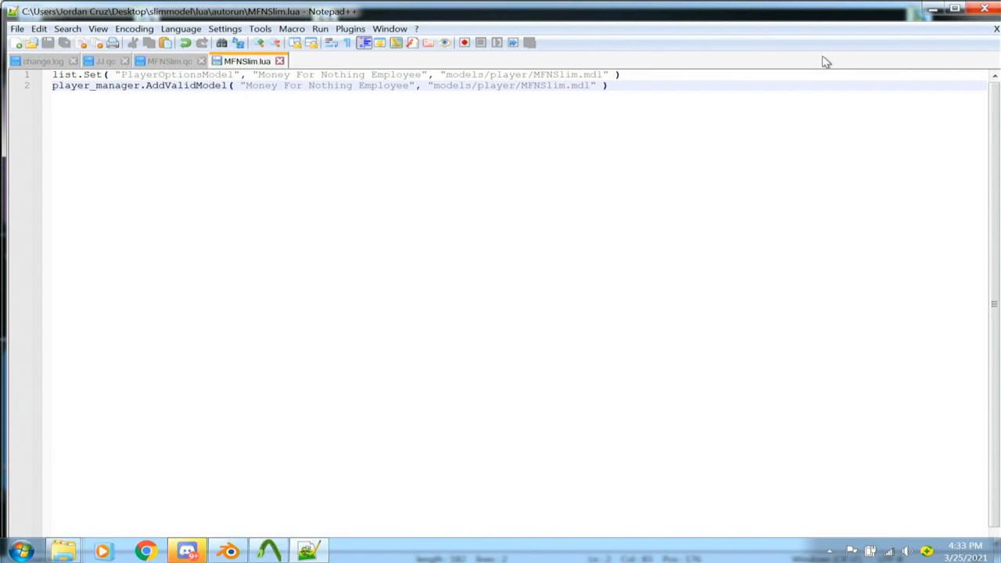
left_click(988, 8)
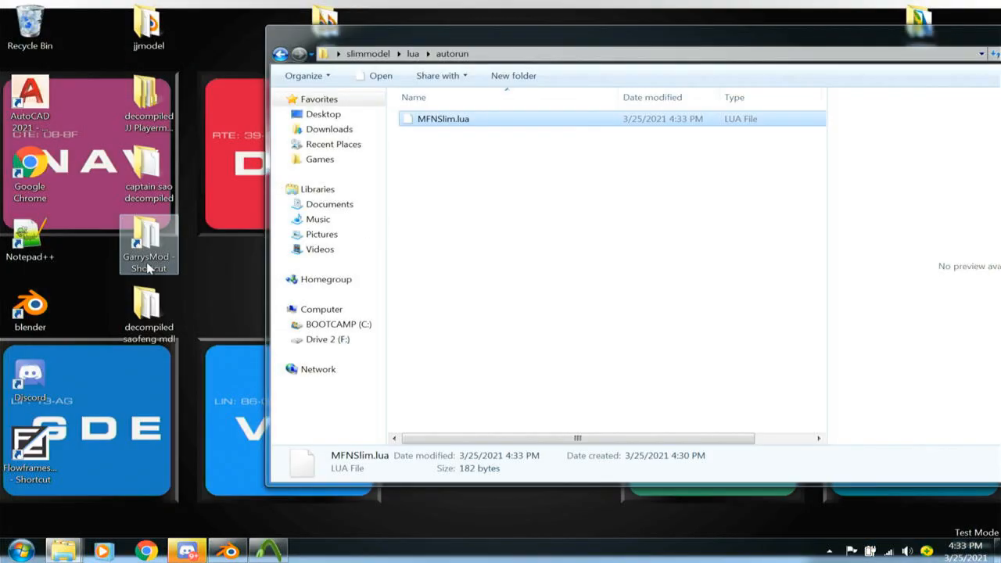
- Return to the slimmodel root folder and delete addon.json
left_click(279, 54)
left_click(279, 54)
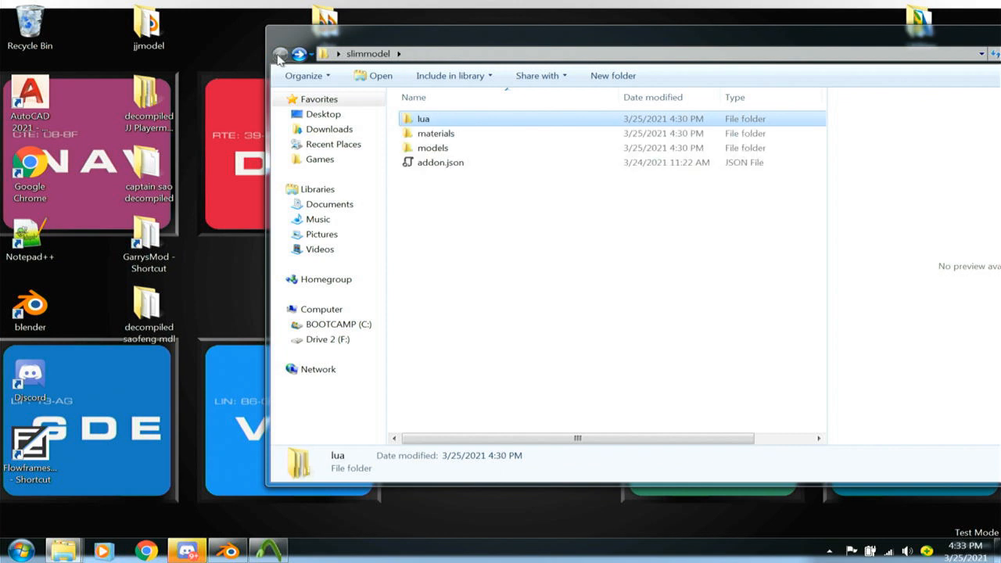
right_click(470, 163)
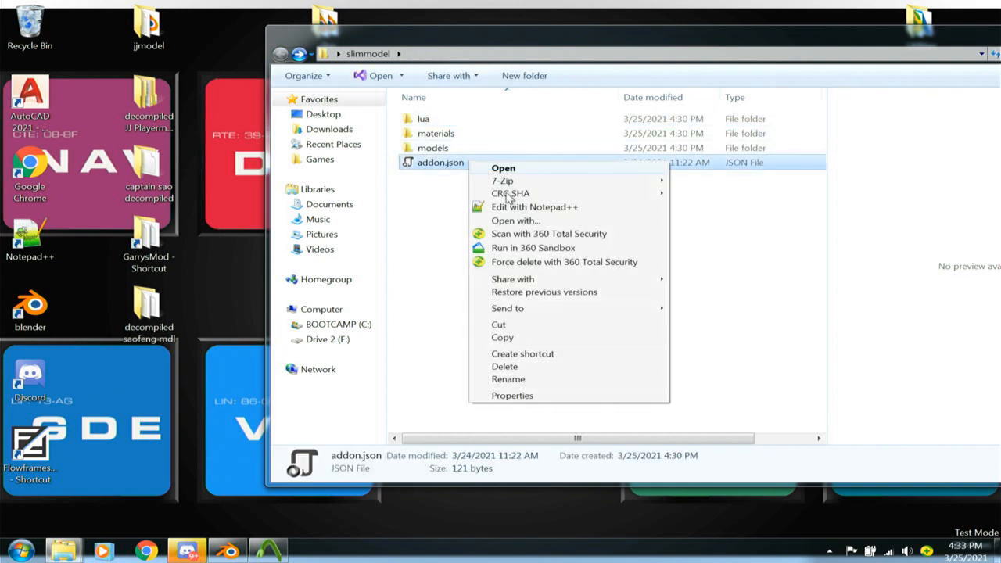
left_click(516, 367)
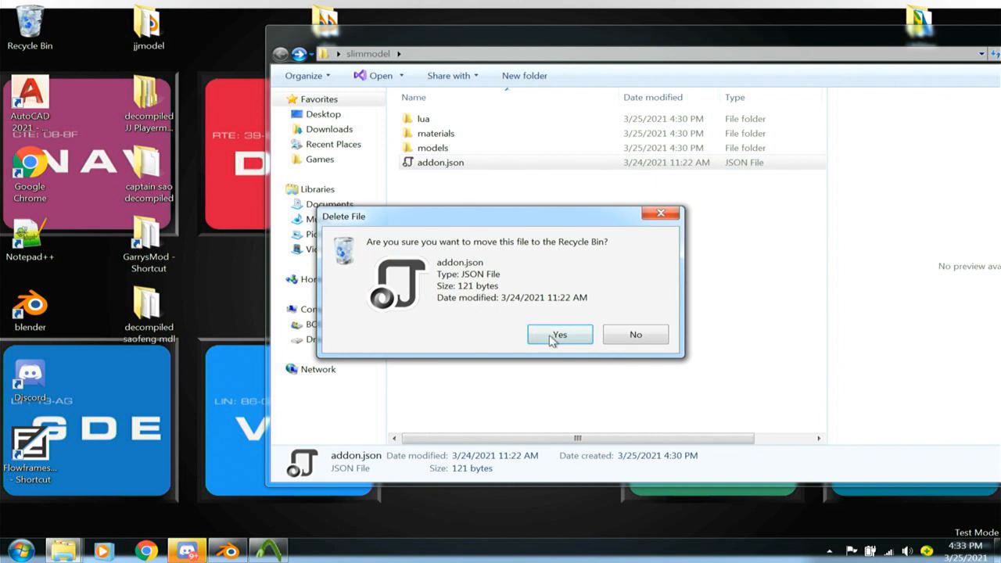
left_click(557, 335)
- Check the files in slimmodel's materials/models/MFNSlim folder, then return to the root folder and close its window
double_click(438, 134)
left_click(439, 125)
double_click(439, 126)
double_click(440, 123)
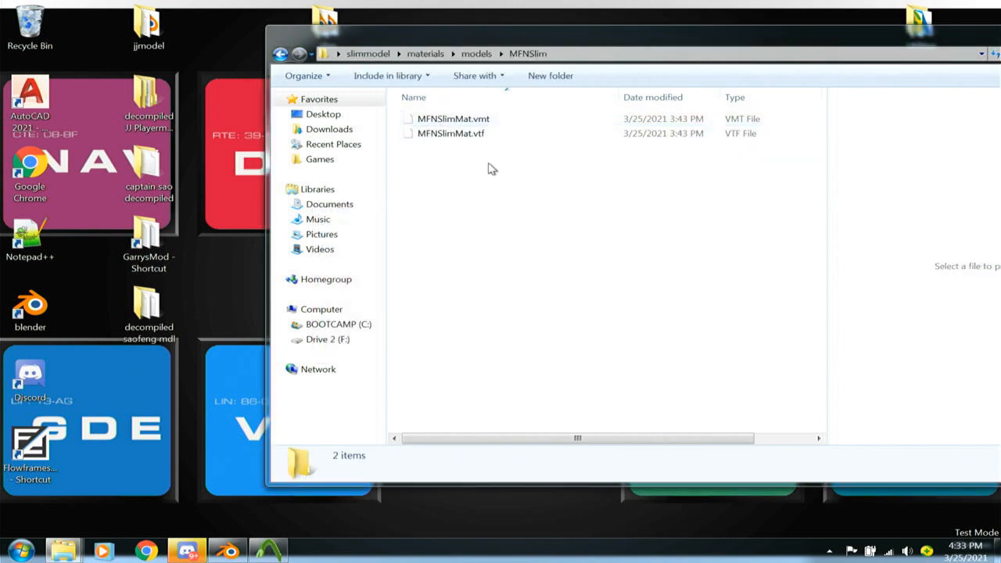
left_click(281, 55)
left_click(281, 54)
left_click(281, 54)
left_click_drag(464, 35, 325, 123)
left_click(938, 118)
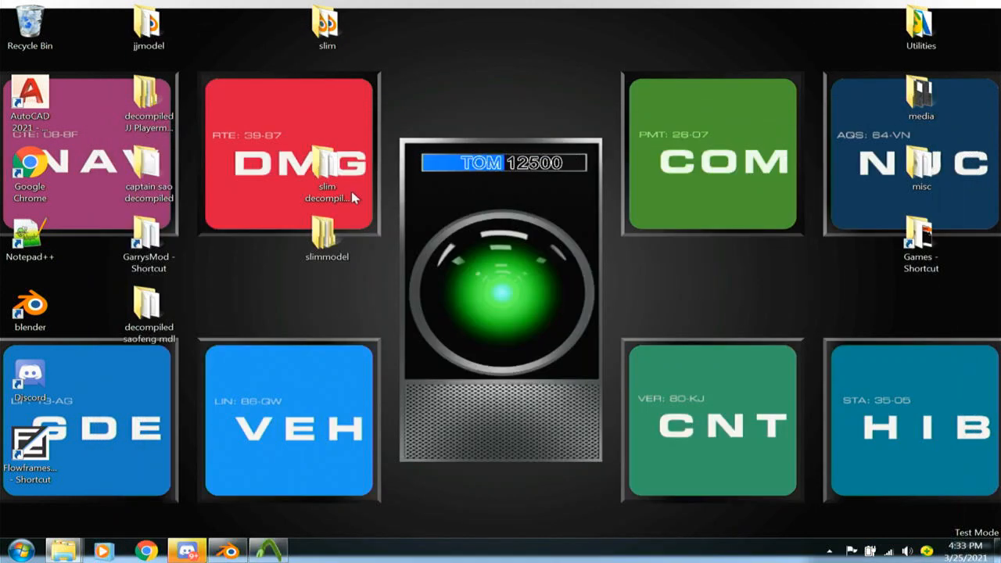
- Copy the slimmodel folder from the desktop into Garry's Mod's garrysmod/addons folder
right_click(317, 235)
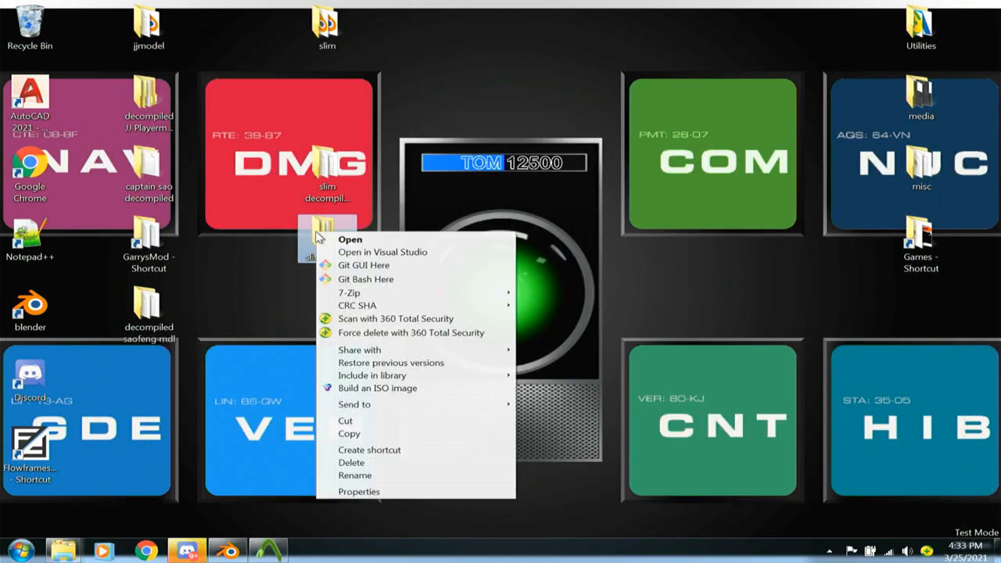
left_click(349, 434)
double_click(172, 261)
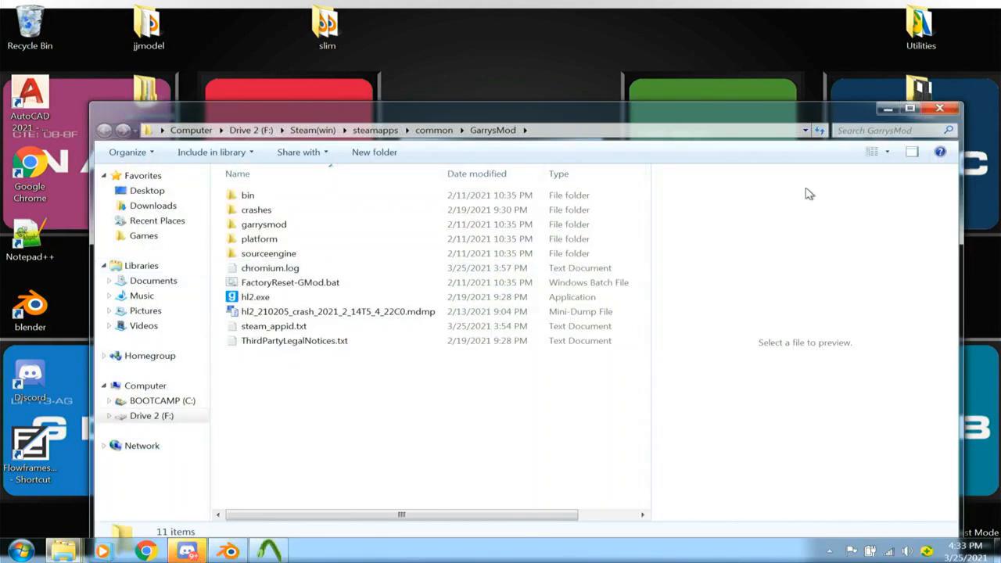
left_click(939, 109)
mouse_move(54, 552)
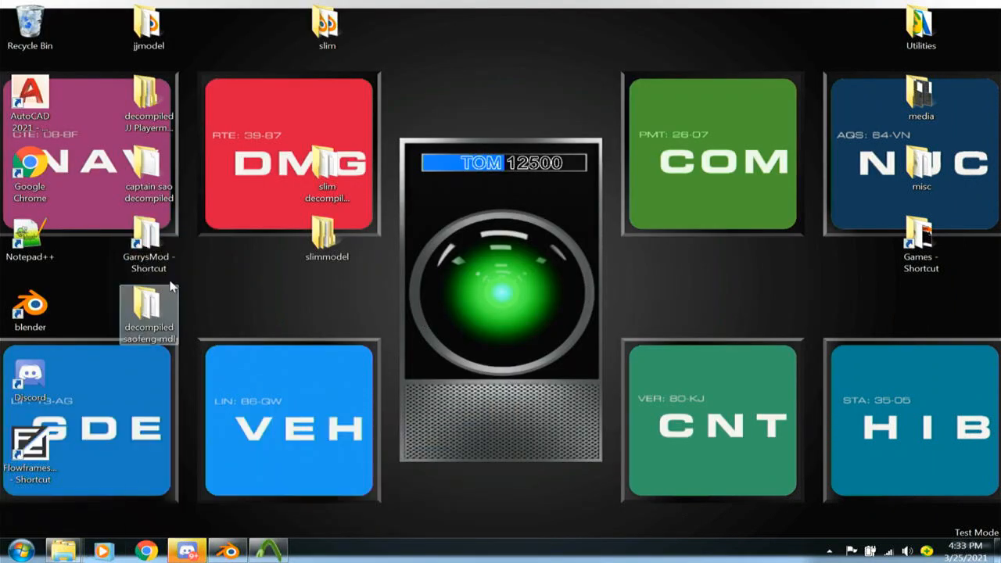
double_click(147, 238)
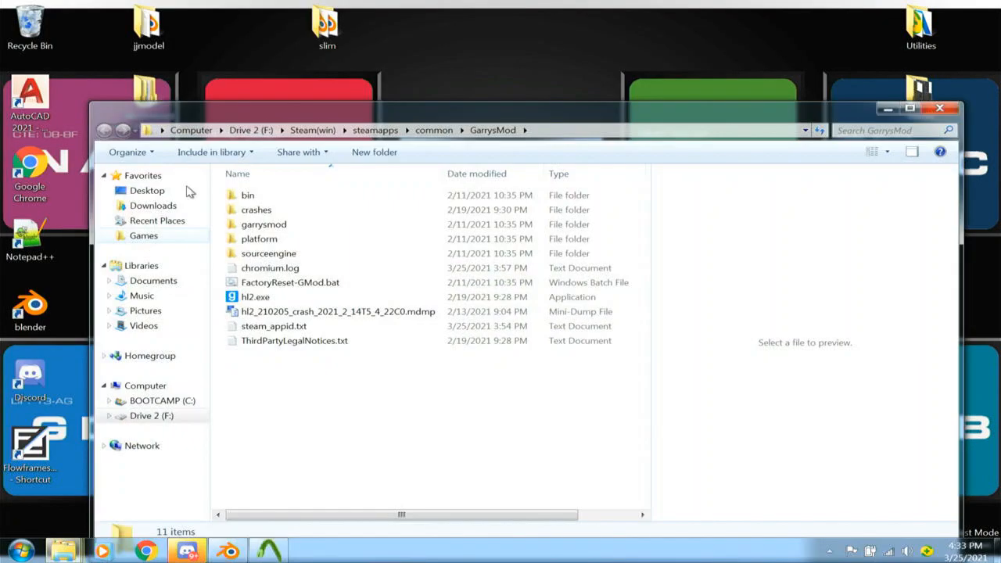
double_click(263, 225)
double_click(258, 196)
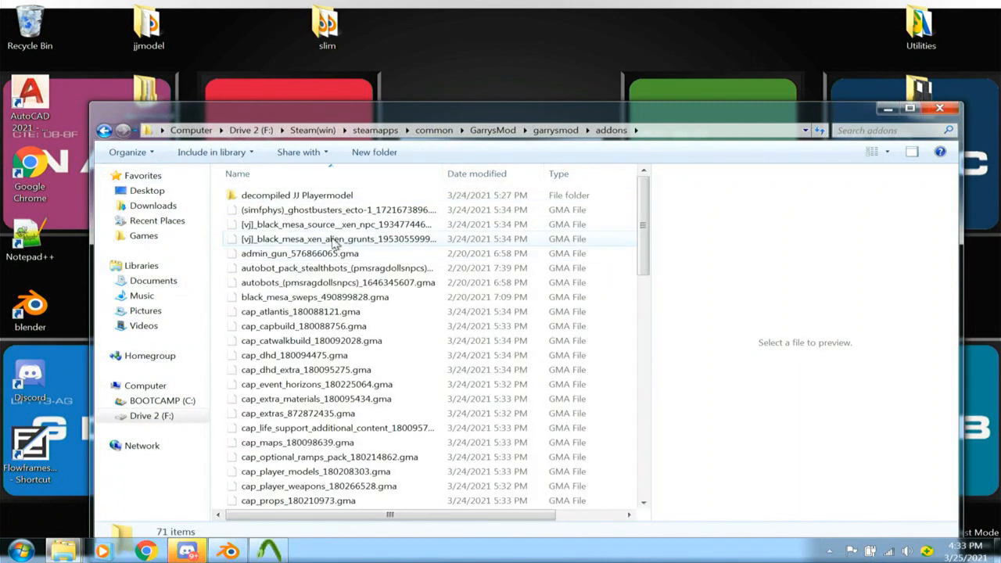
right_click(328, 189)
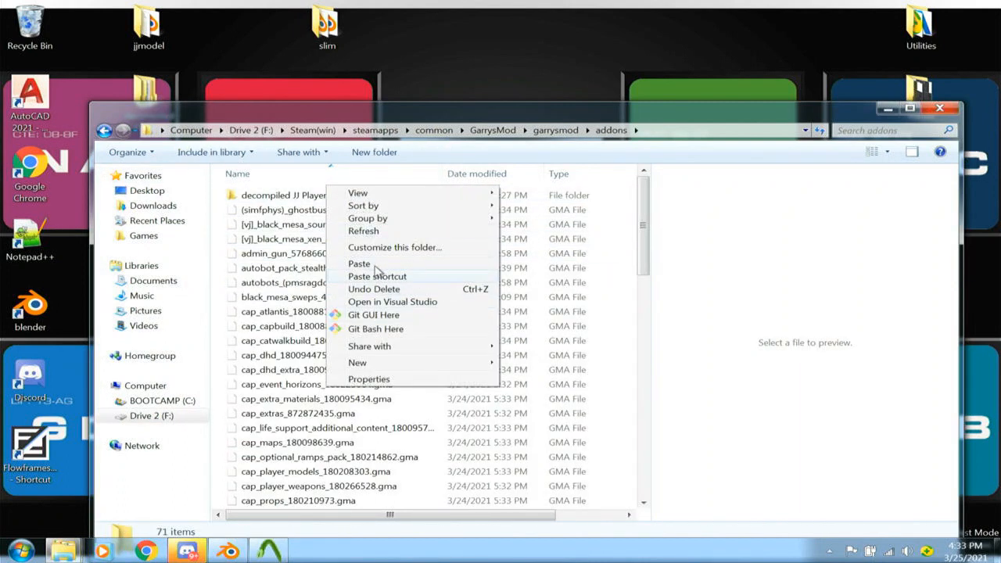
left_click(377, 265)
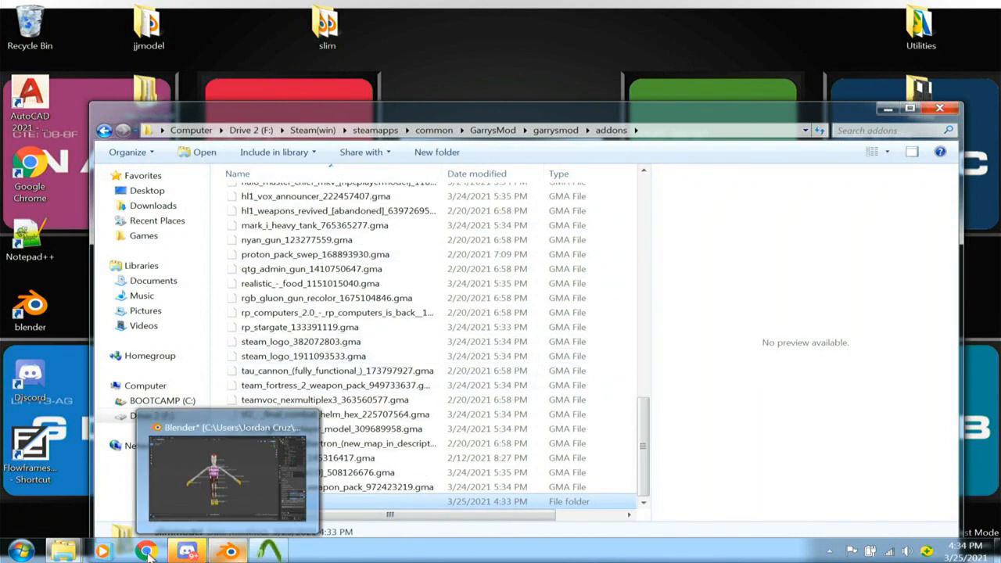
- Switch to Steam and launch Garry's Mod from the library in 64-bit mode
left_click(22, 552)
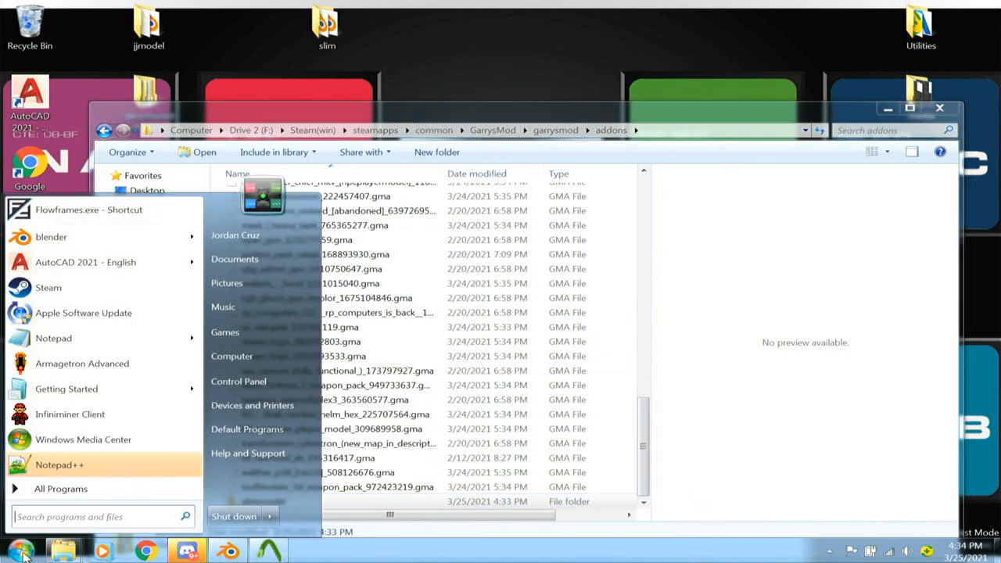
left_click(67, 289)
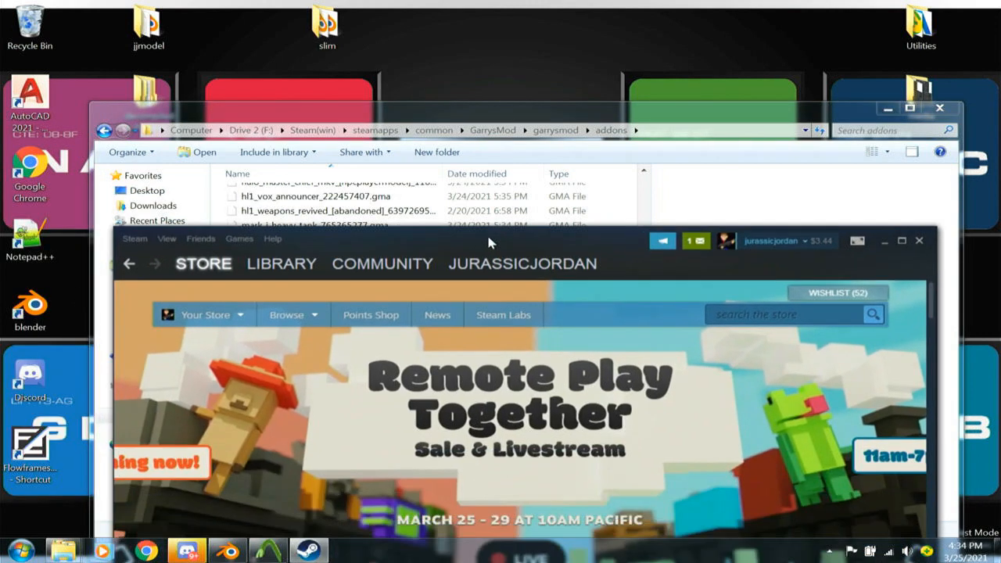
left_click_drag(488, 240, 444, 93)
left_click(237, 114)
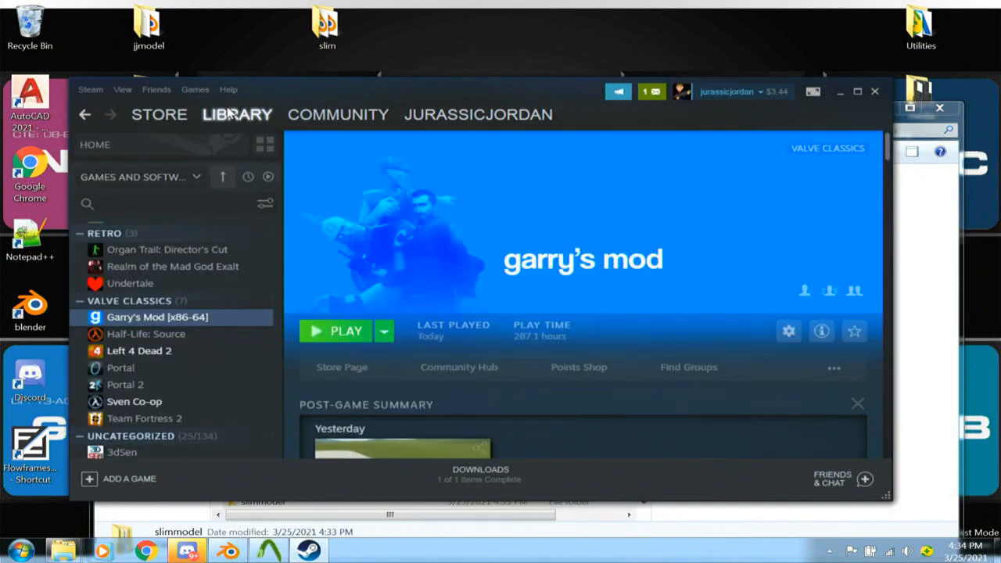
left_click(329, 331)
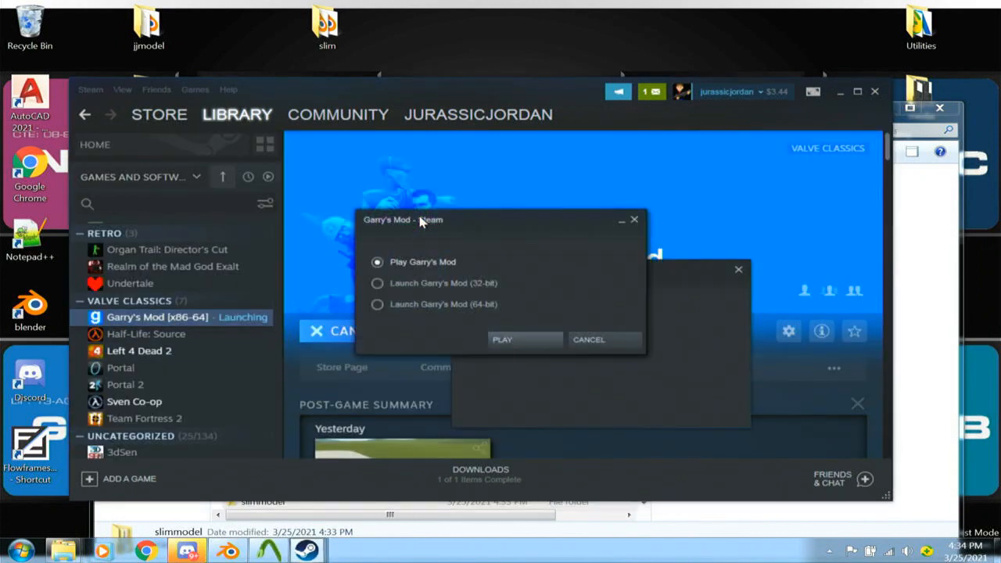
left_click(442, 308)
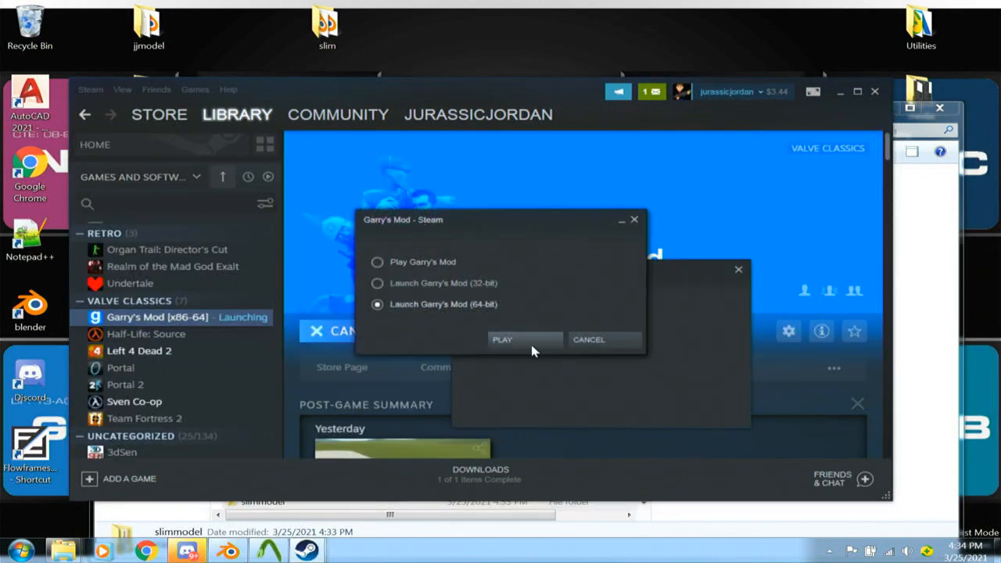
left_click(531, 345)
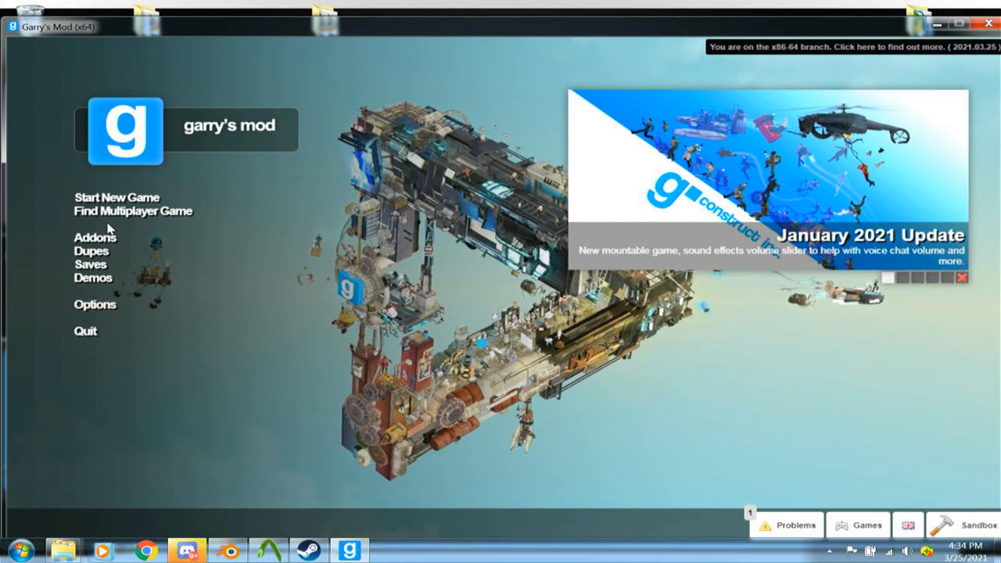
- Start a Sandbox game on gm_flatgrass and open the player model selector
left_click(121, 198)
left_click(864, 463)
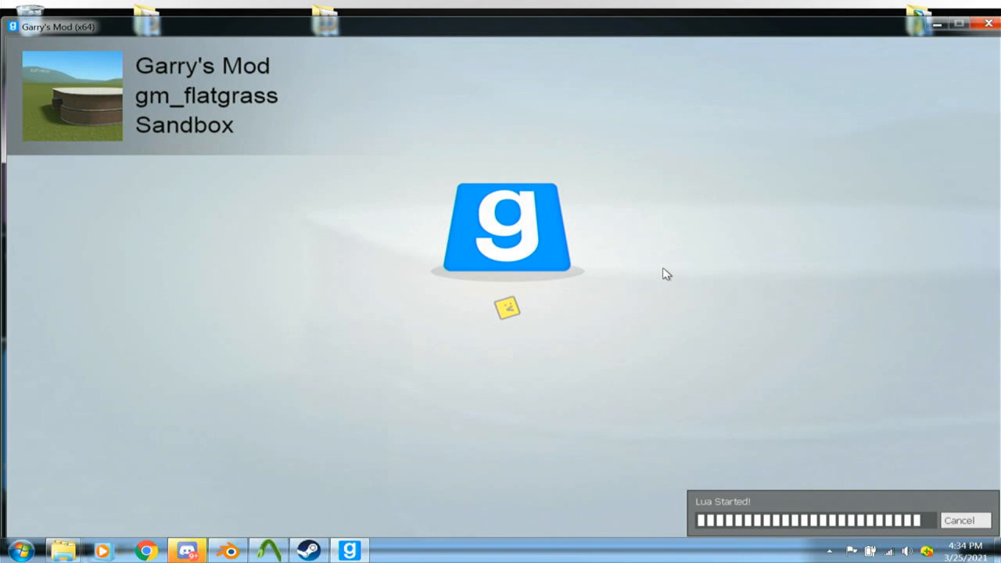
key("c")
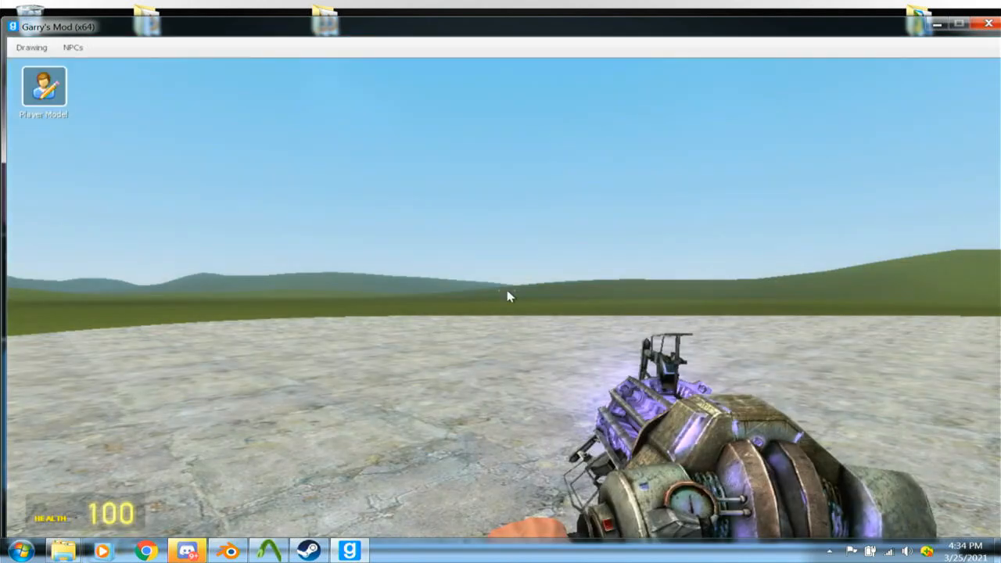
left_click(44, 86)
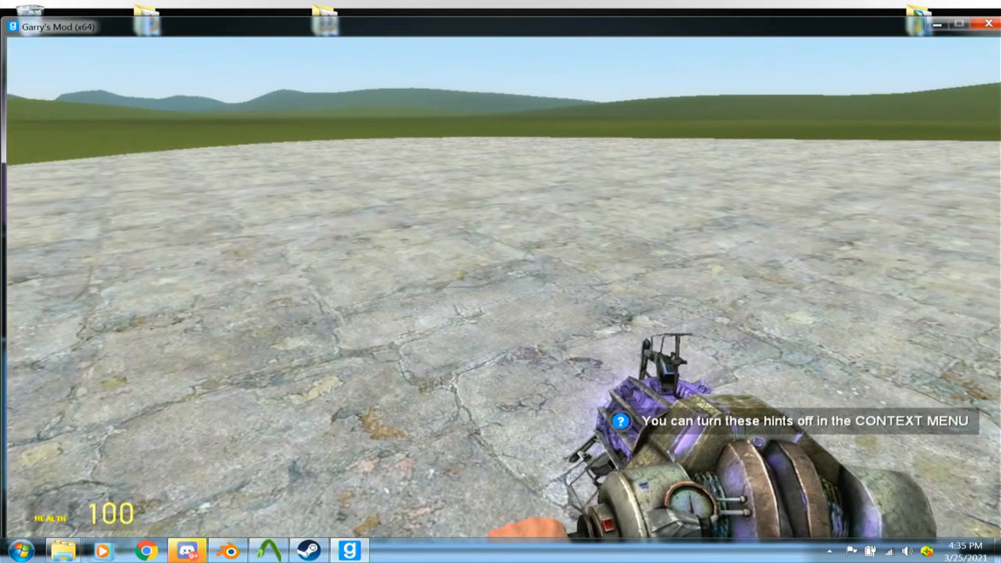
- Equip the RPG Launcher from the Half-Life 2 weapons, fire it at the ground underfoot and respawn
key("6")
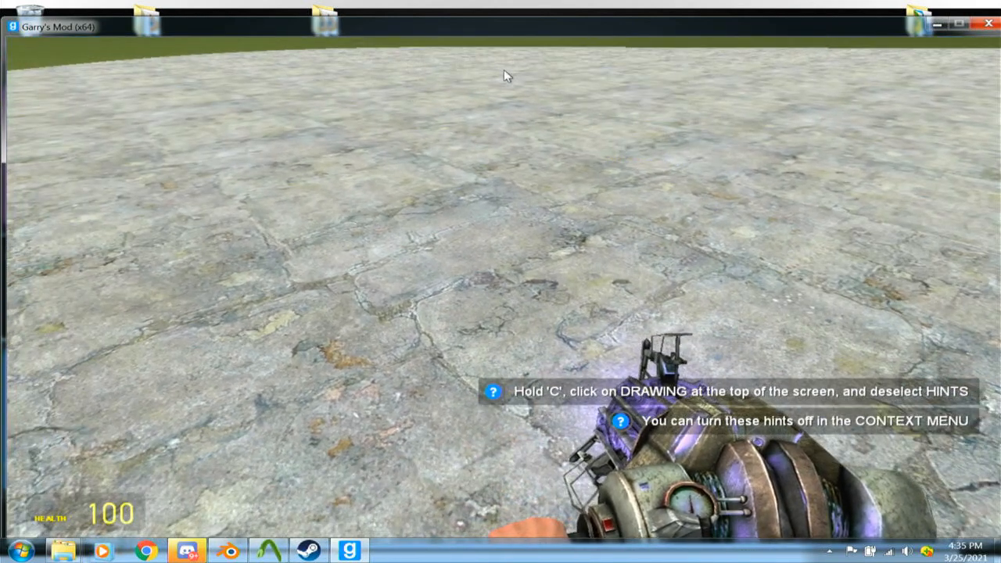
key("q")
left_click(110, 65)
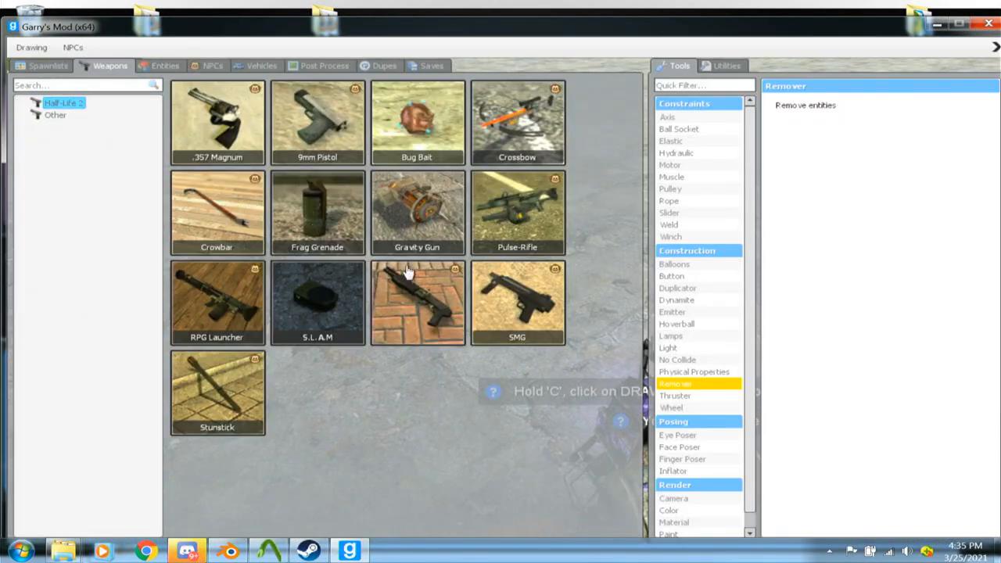
left_click(209, 296)
left_click(501, 281)
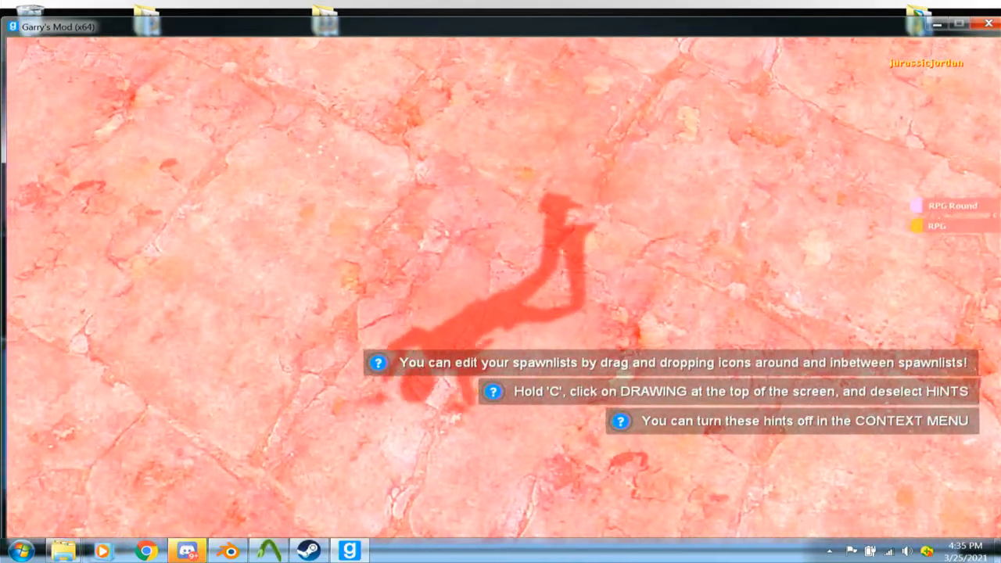
left_click(501, 282)
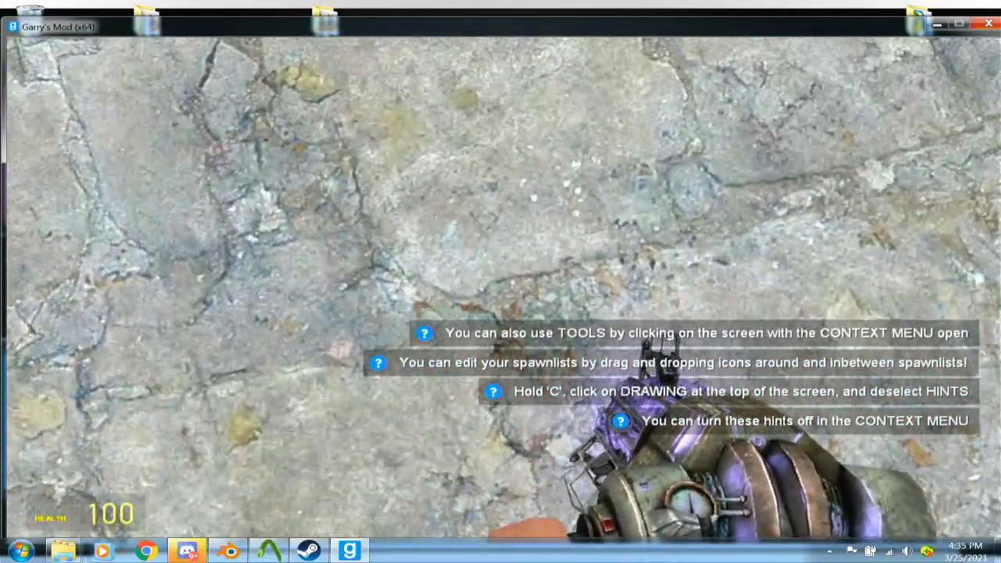
- Enter thirdperson 1 in the developer console, then enable cheats with sv_cheats 1
key("grave")
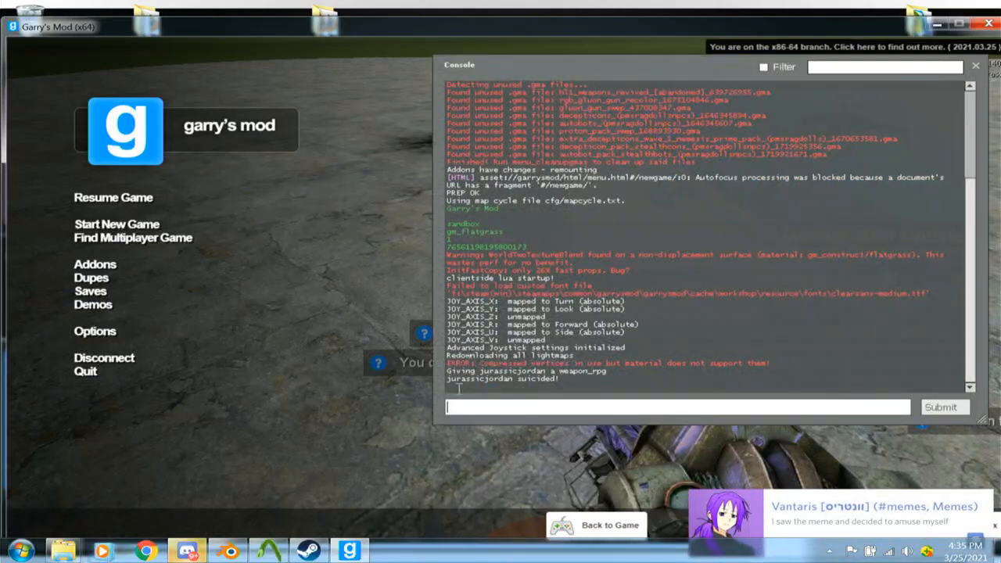
type("thirdperson 1")
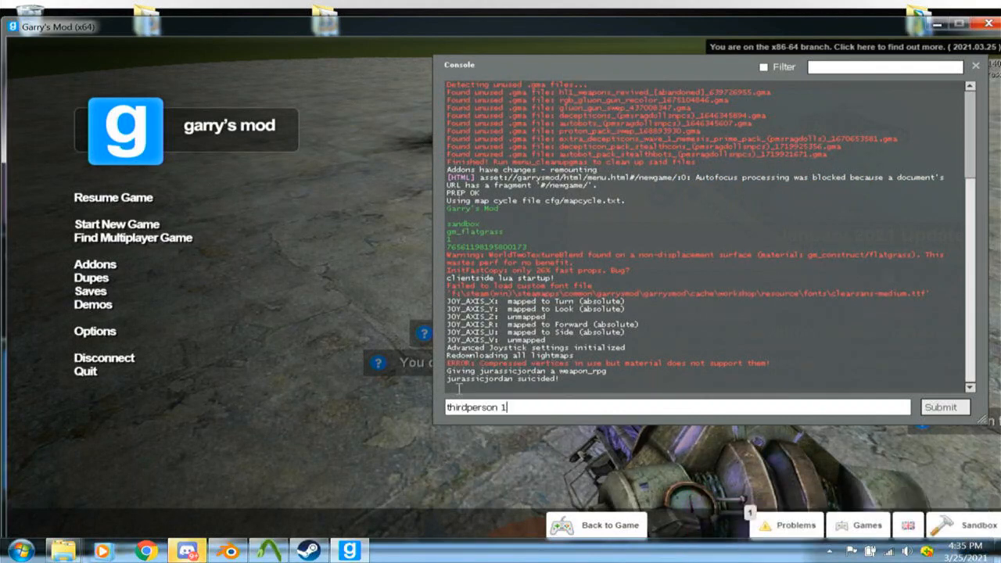
key("Return")
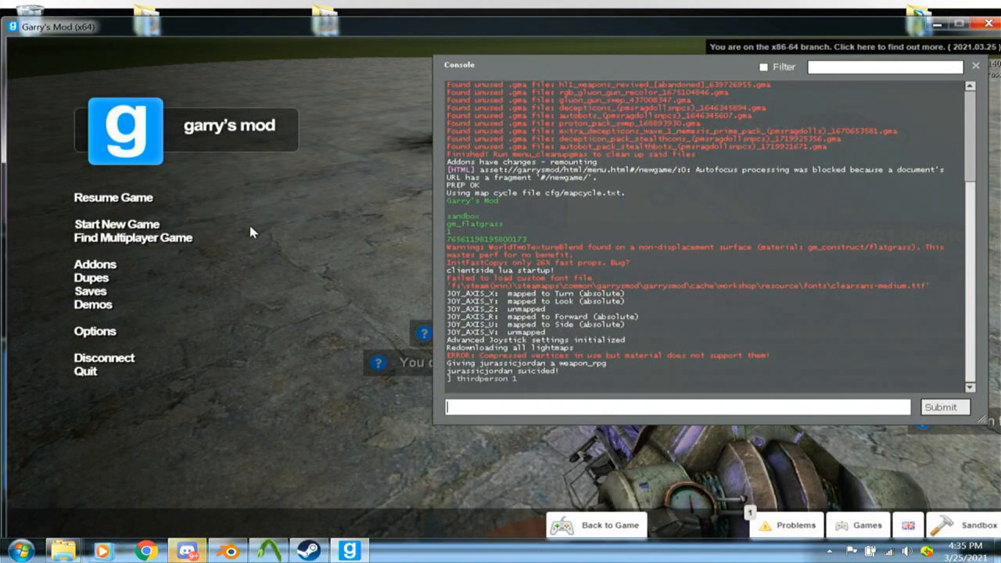
type("sv_")
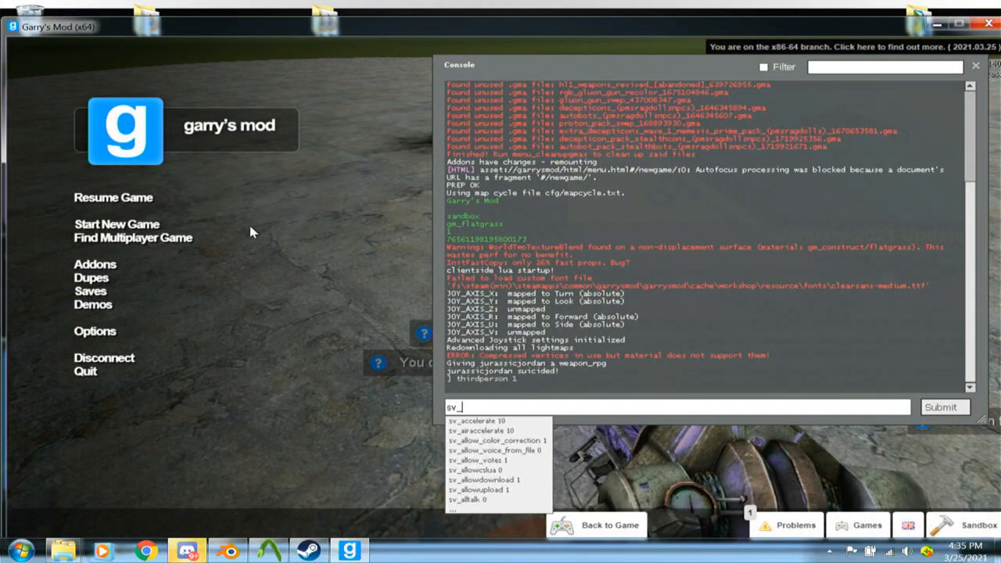
type("cheats ")
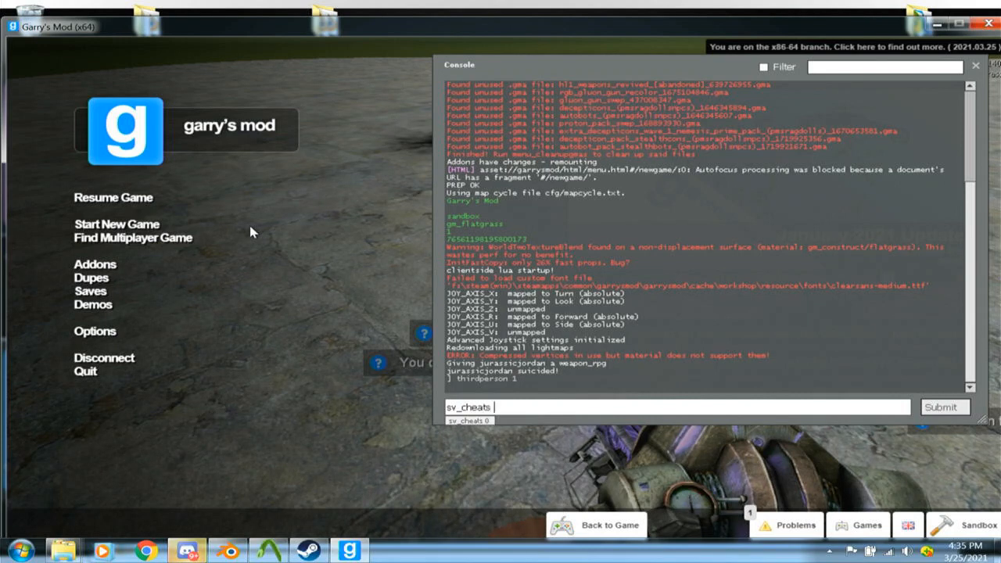
type("1")
key("Return")
- Switch to the third-person view with the command thirdperson 1 and resume the game
type("thu")
key("BackSpace")
type("irdperson ")
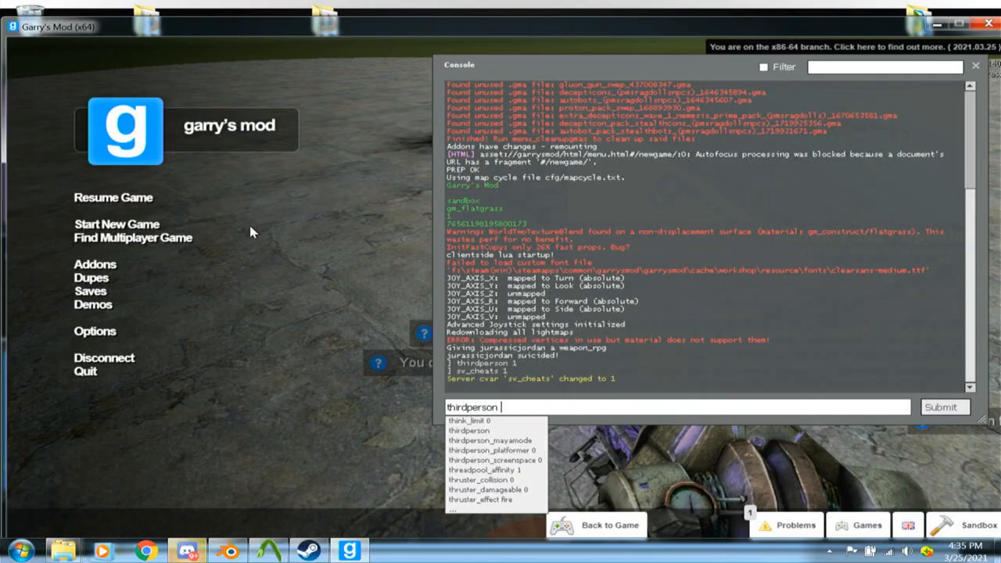
type("1")
key("Return")
left_click(110, 200)
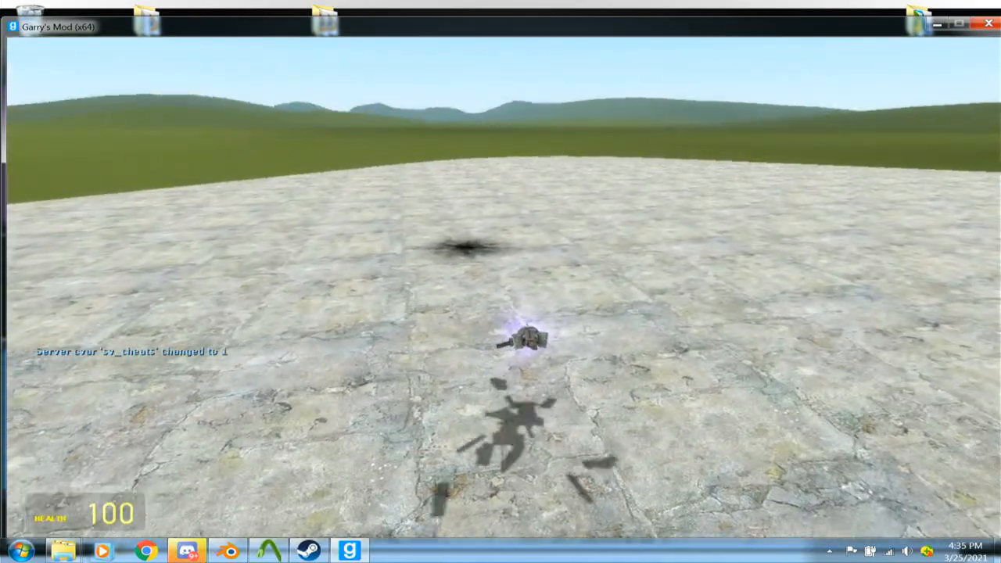
- Walk and jump around the map to examine the playermodel and its shadow in third person
key("w")
key("w")
key("space")
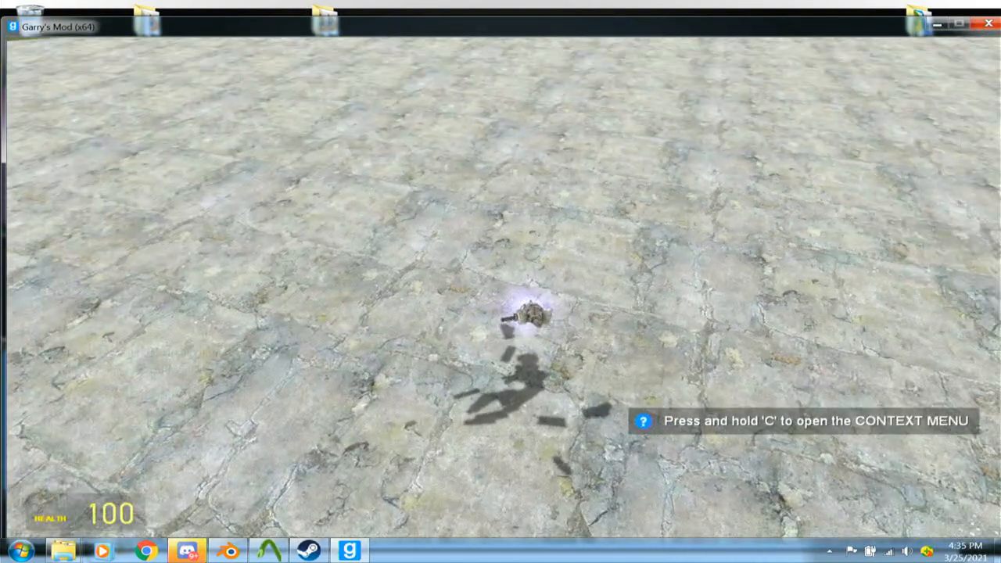
- Quit Garry's Mod and bring the garrysmod/addons folder window to the front
key("grave")
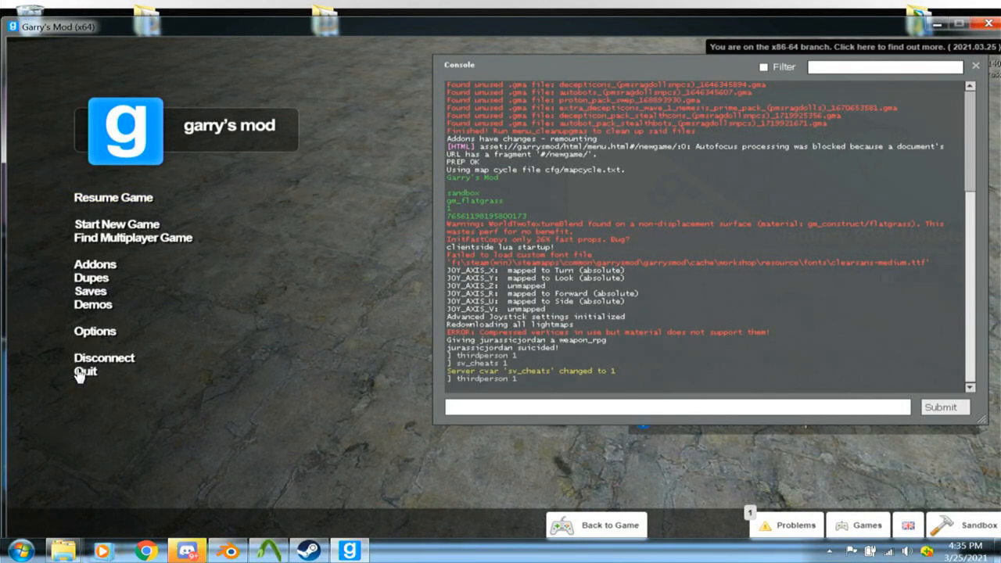
key("Escape")
key("alt+Tab")
left_click_drag(431, 83, 232, 274)
left_click(408, 115)
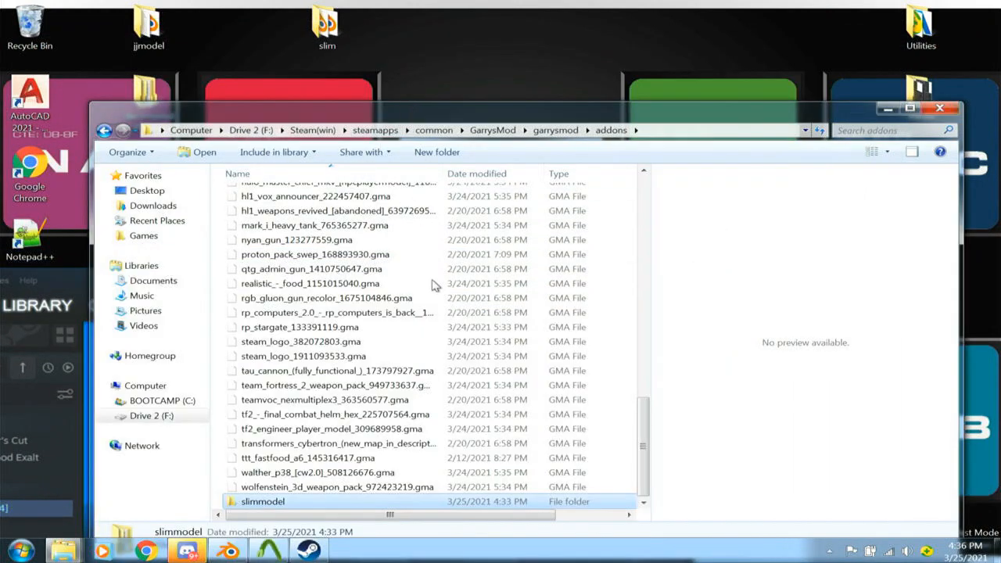
- Delete the slimmodel folder from the garrysmod/addons folder
right_click(481, 501)
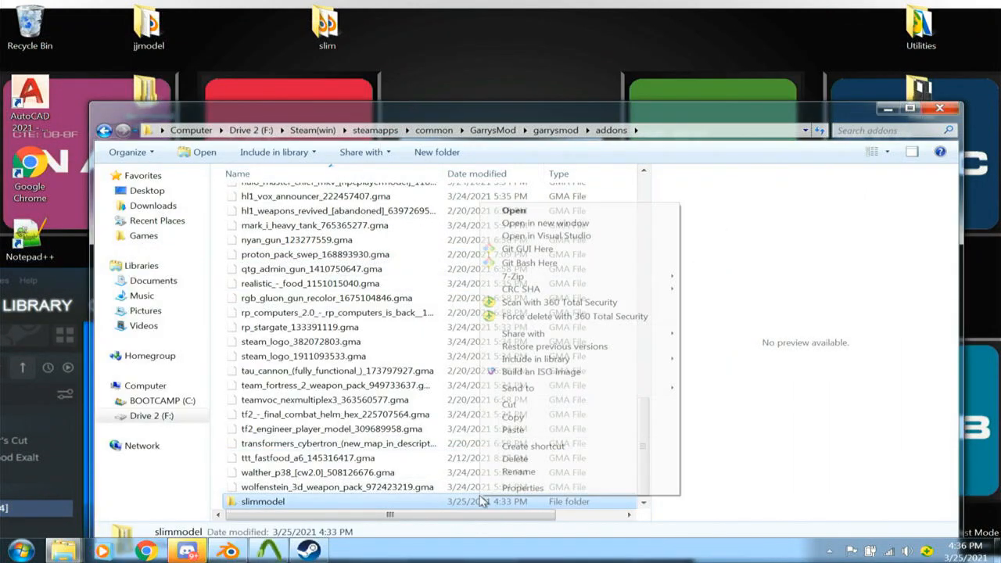
left_click(542, 462)
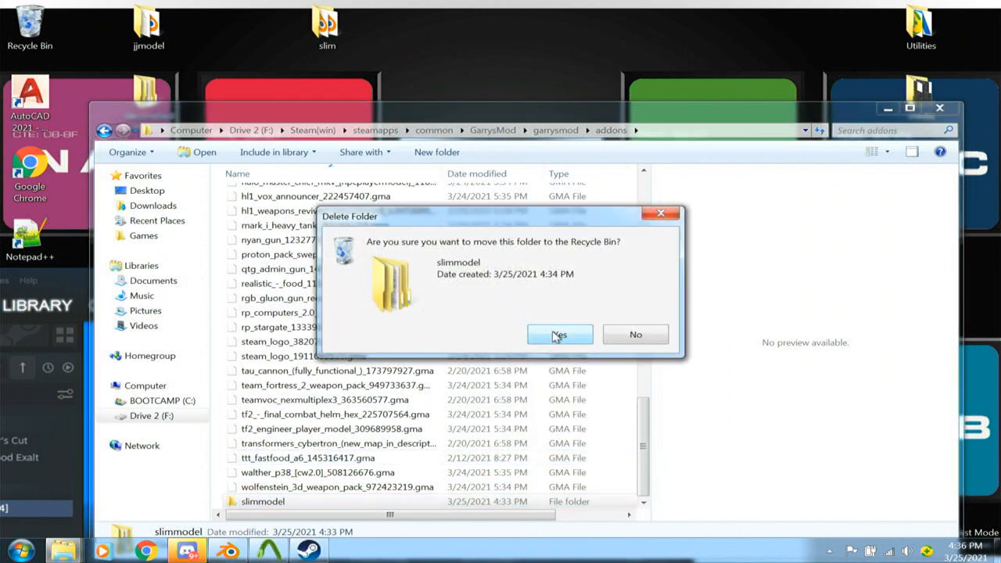
left_click(558, 338)
- Delete the decompiled JJ Playermodel folder from the garrysmod/addons folder
scroll(649, 414, "up", 16)
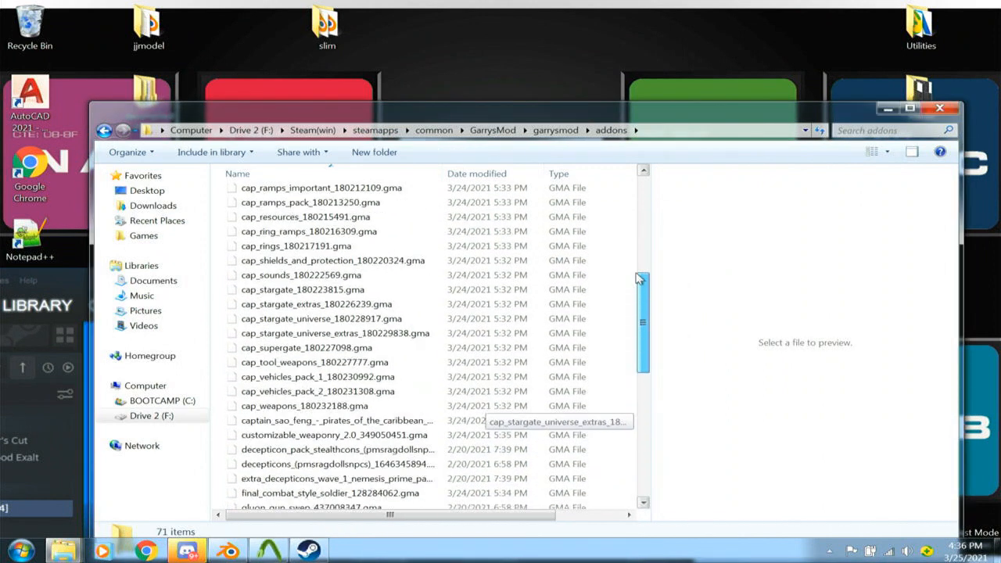
left_click_drag(245, 108, 536, 108)
right_click(599, 194)
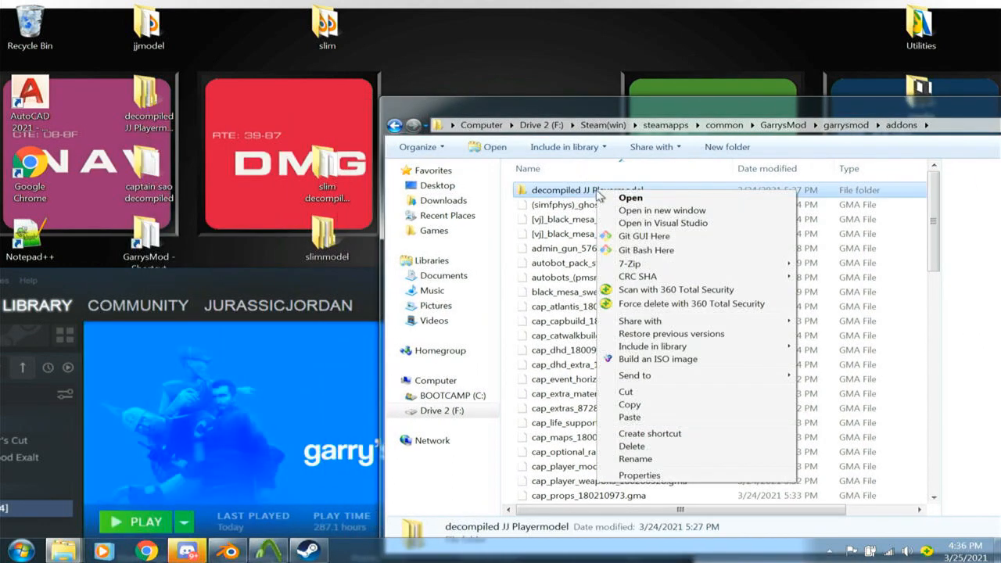
left_click(631, 445)
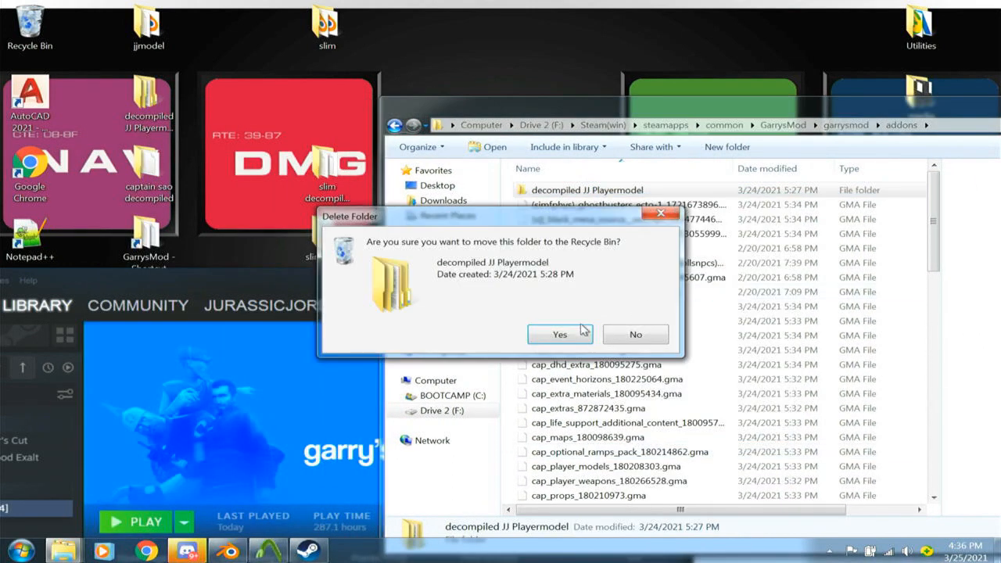
- Switch to Steam and relaunch Garry's Mod in 64-bit mode
left_click_drag(296, 286, 518, 185)
left_click(339, 428)
left_click(481, 305)
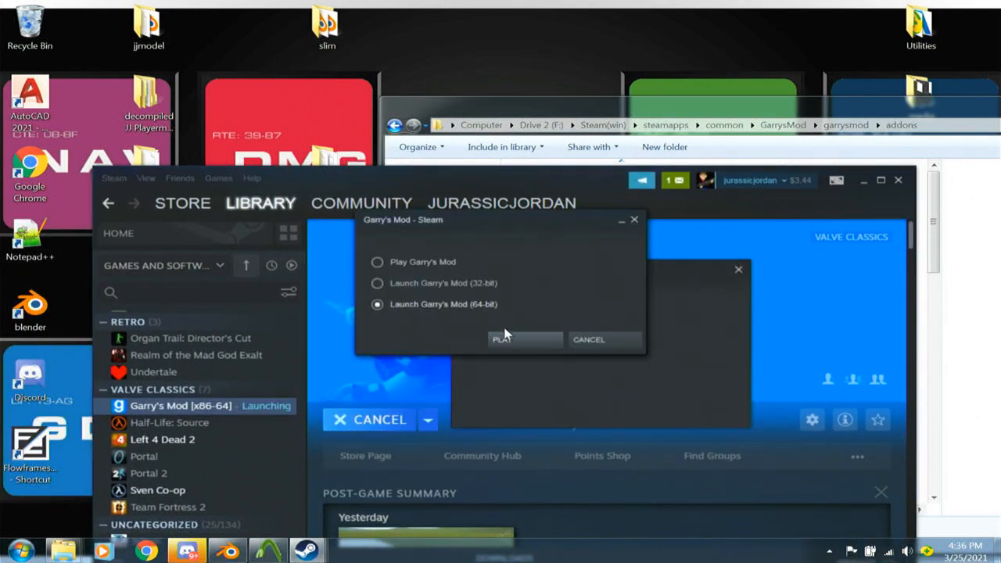
left_click(501, 339)
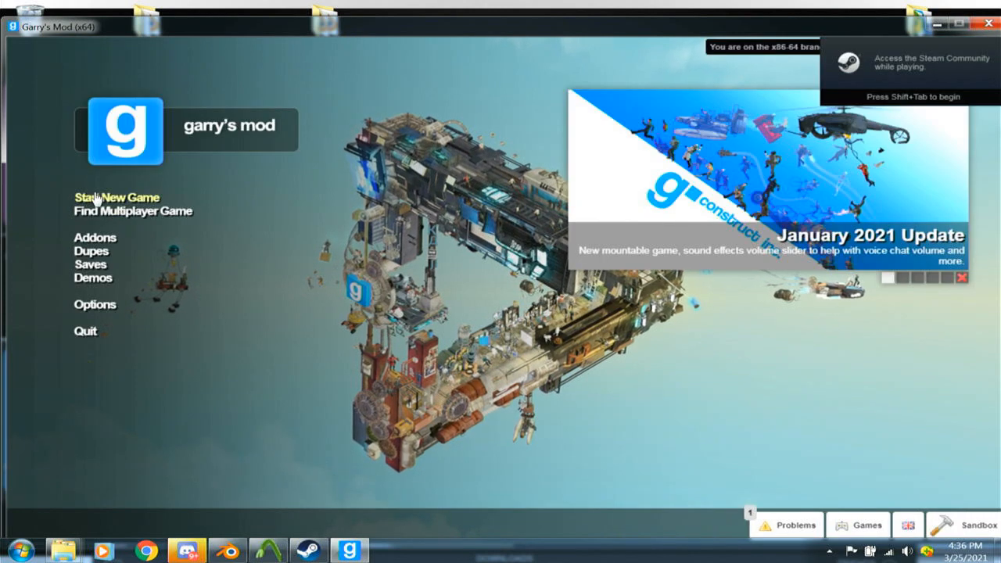
- Start a new Sandbox game on gm_flatgrass and resume play after pausing to reposition the game window
left_click(98, 198)
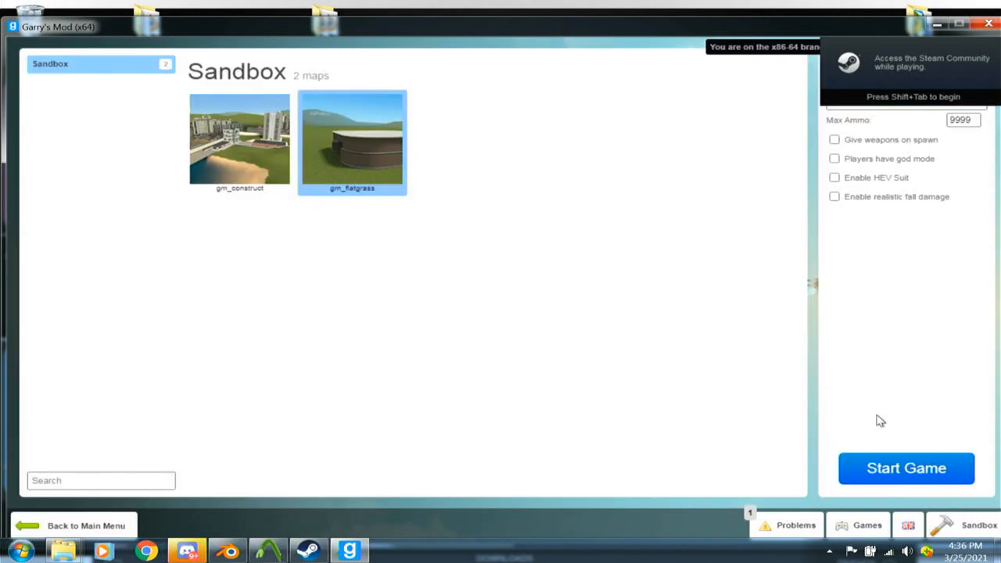
left_click(888, 469)
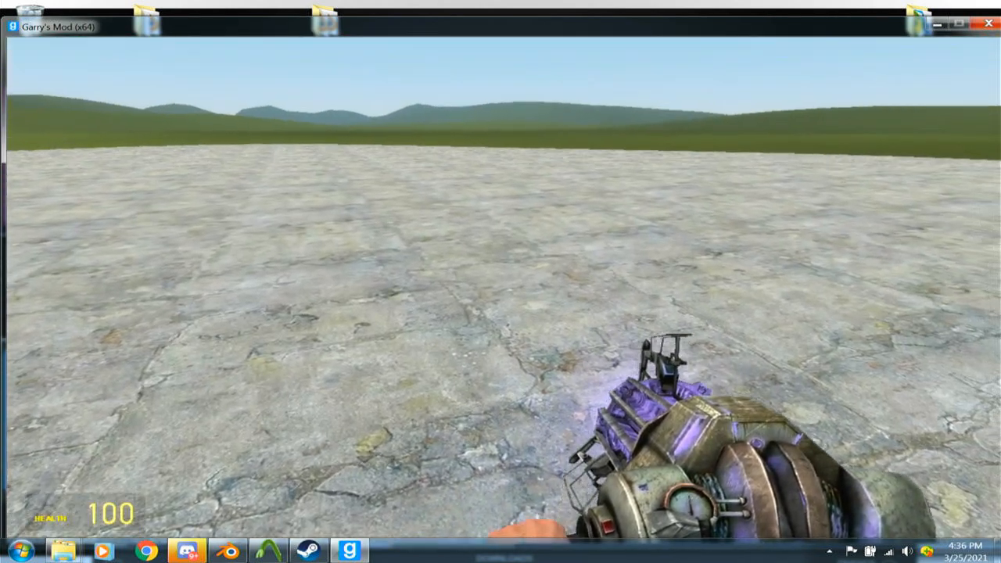
key("Escape")
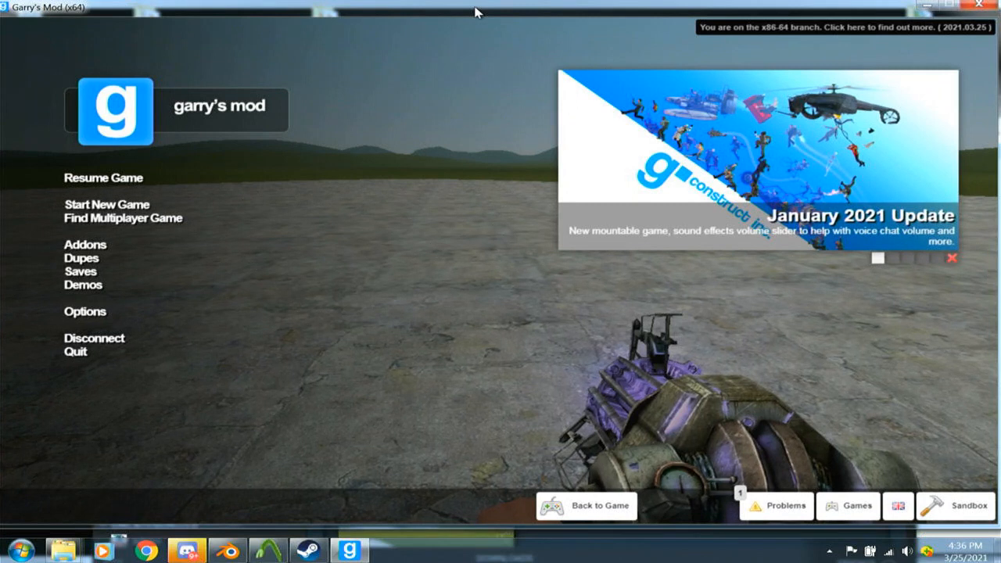
left_click(86, 185)
- Check the available models in the player model selector and close it
key("c")
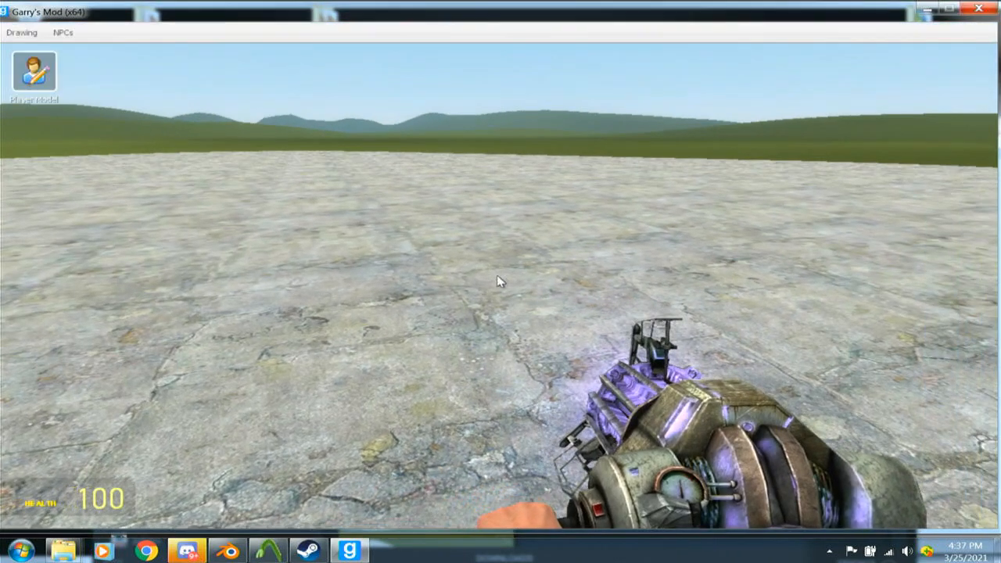
left_click(34, 70)
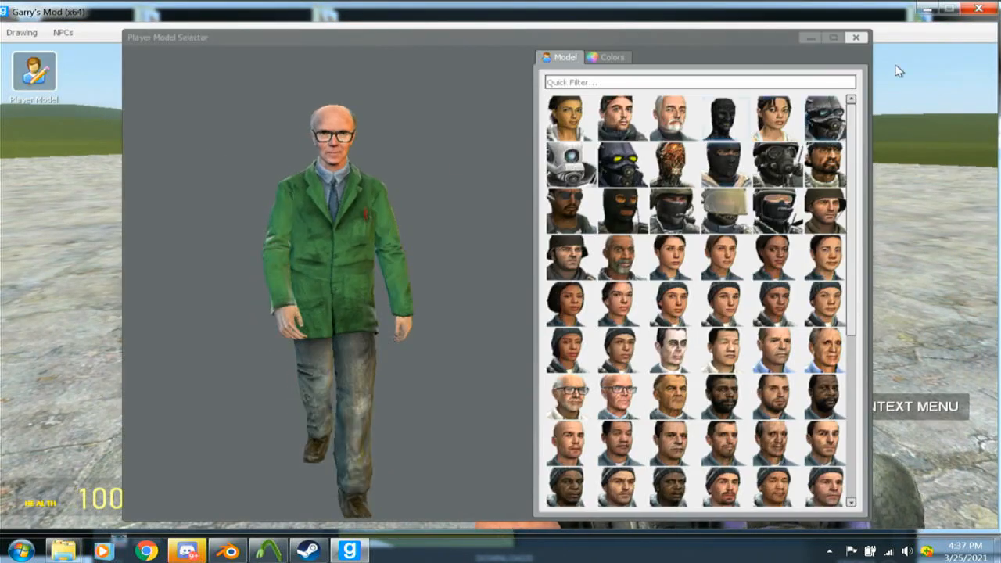
left_click(855, 37)
key("c")
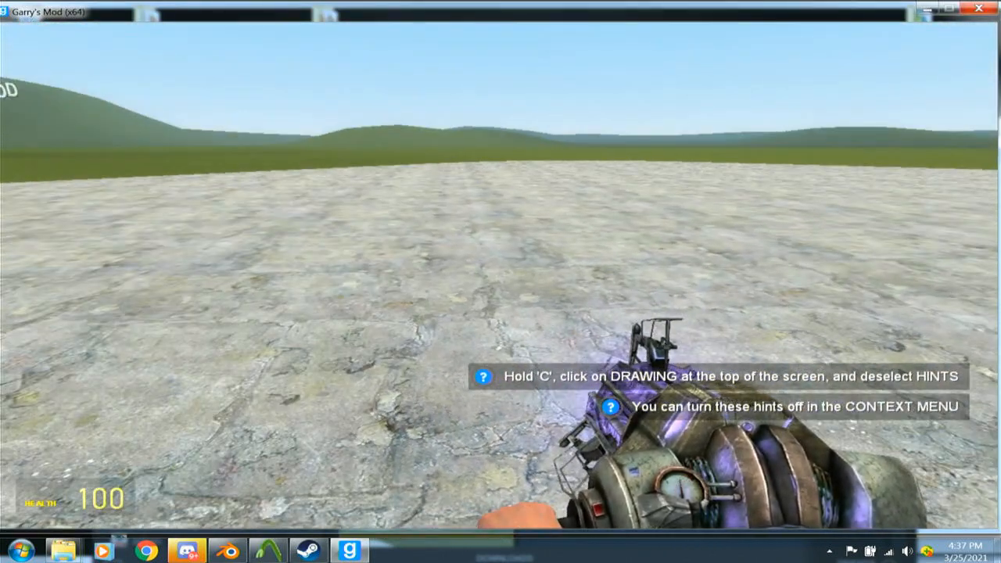
key("Escape")
left_click(191, 553)
left_click(191, 552)
left_click(144, 182)
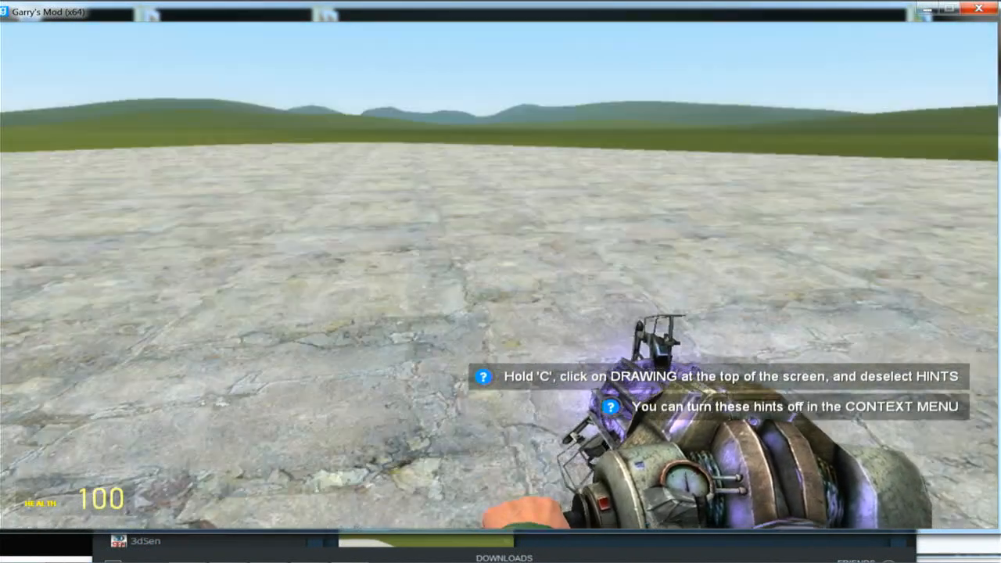
- Disconnect from the game, quit Garry's Mod and bring the garrysmod/addons folder window back to the front
key("grave")
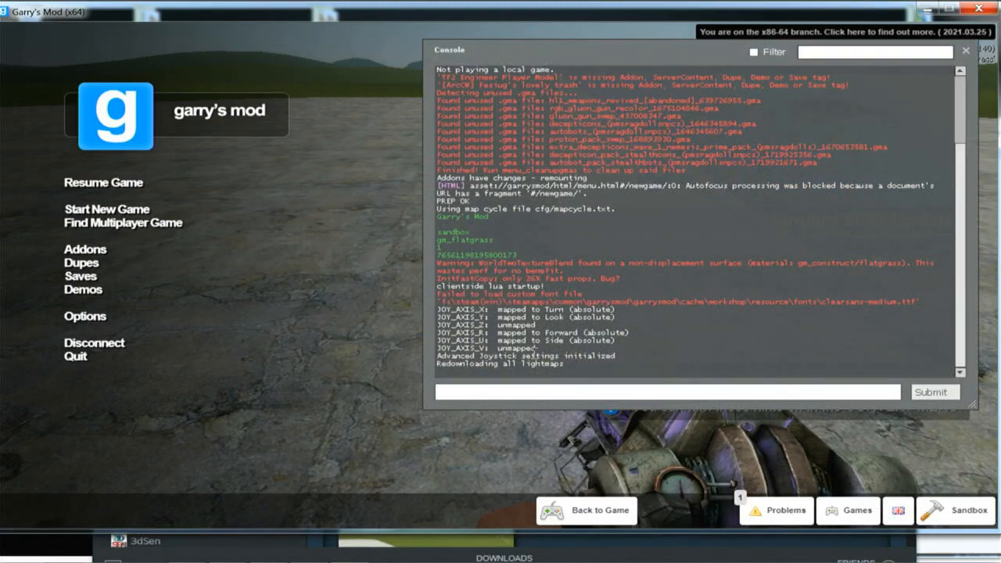
left_click(101, 347)
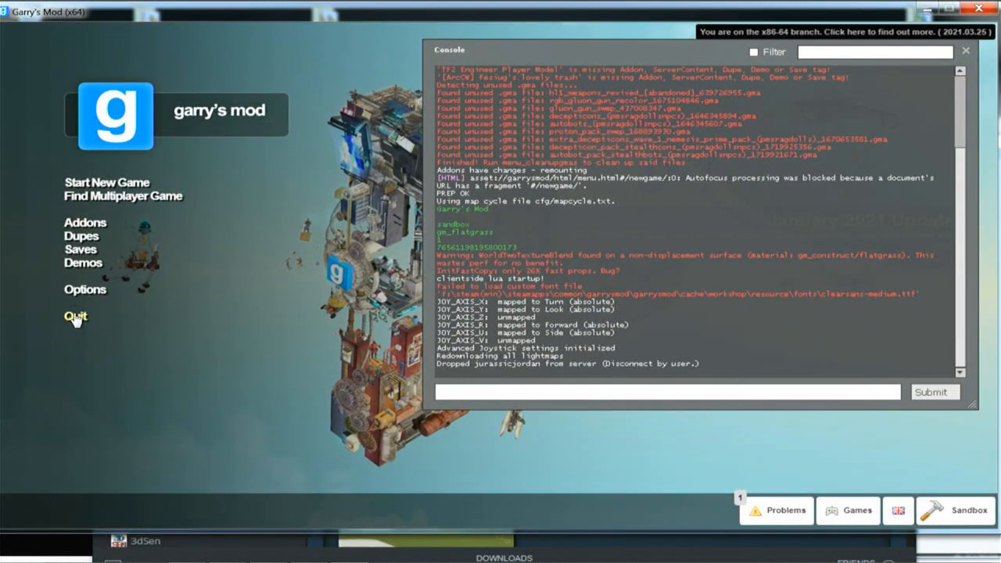
left_click(76, 318)
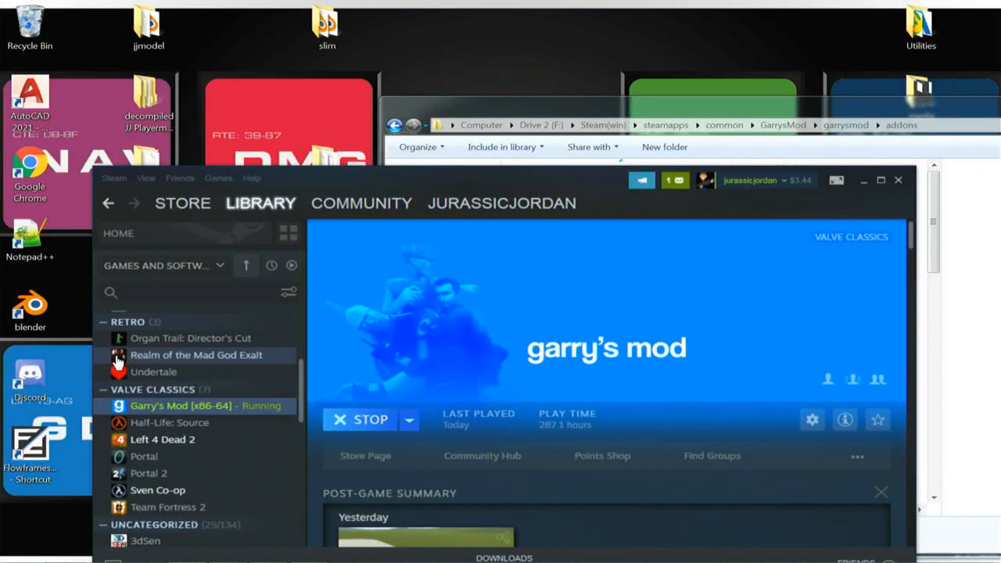
left_click(563, 111)
left_click_drag(562, 111, 552, 88)
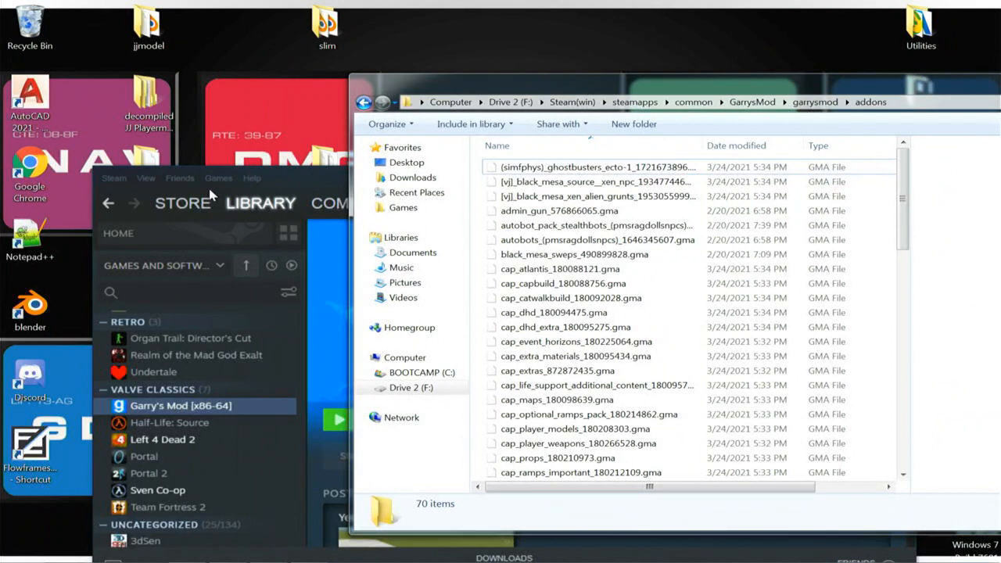
left_click_drag(310, 169, 73, 389)
left_click_drag(324, 171, 540, 160)
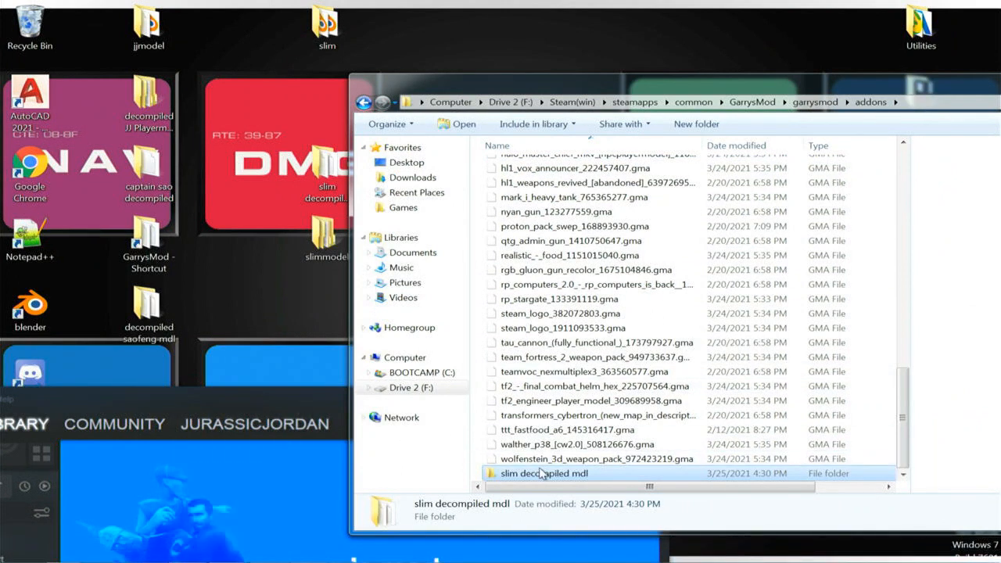
left_click_drag(542, 473, 303, 128)
left_click(630, 404)
right_click(544, 476)
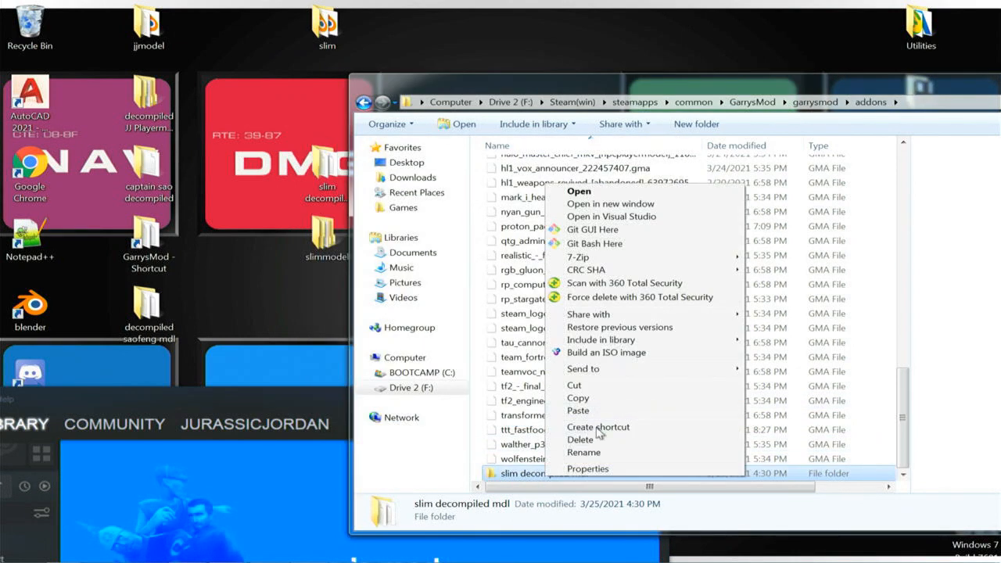
left_click(586, 441)
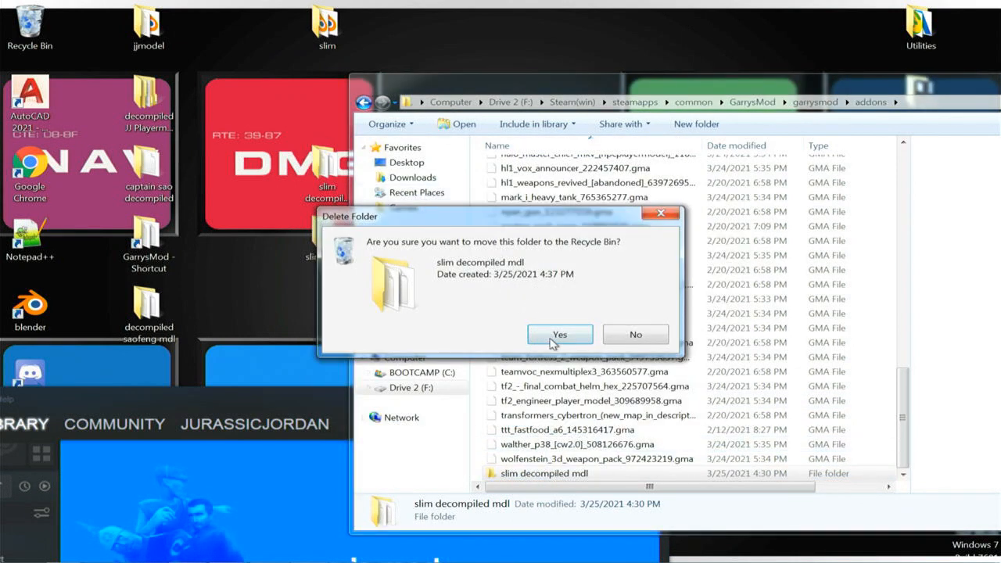
left_click(556, 335)
- Copy the desktop's slimmodel folder into the garrysmod/addons folder and relaunch Garry's Mod from Steam in 64-bit mode
left_click_drag(323, 233, 547, 342)
left_click(264, 389)
left_click_drag(265, 389, 516, 143)
left_click(364, 385)
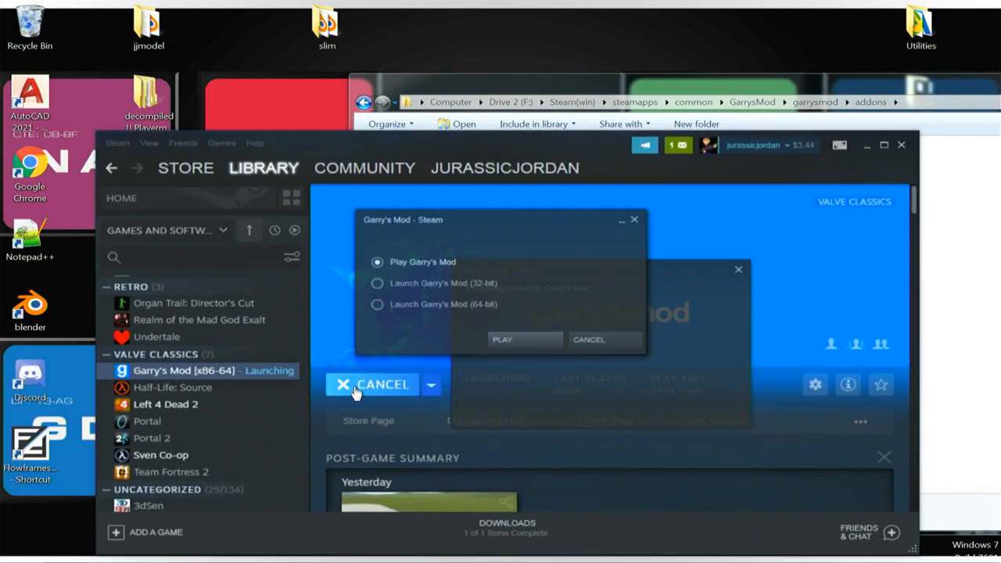
left_click(456, 305)
left_click(506, 339)
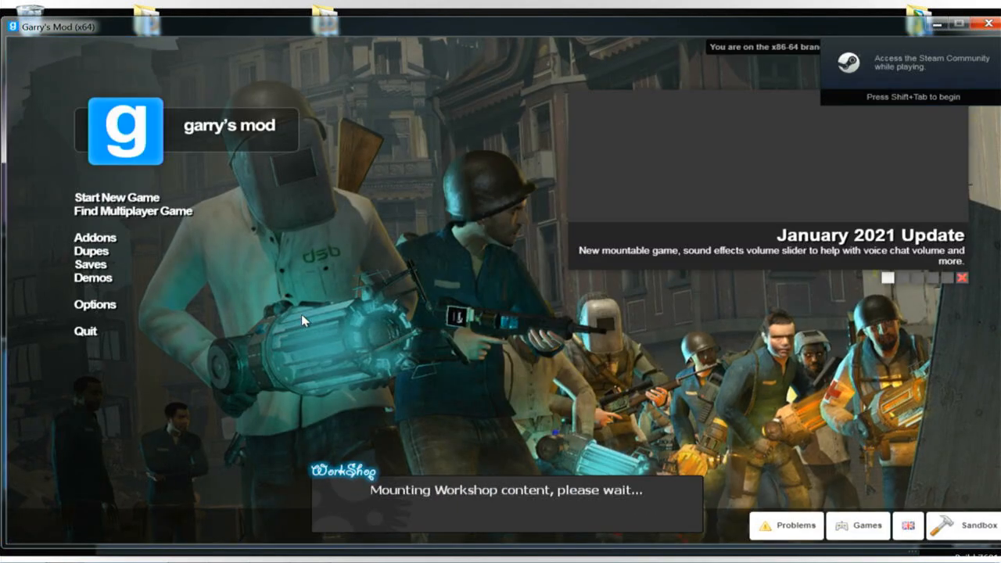
- Start a new Sandbox game on gm_flatgrass and return from the console menu to play
left_click(133, 197)
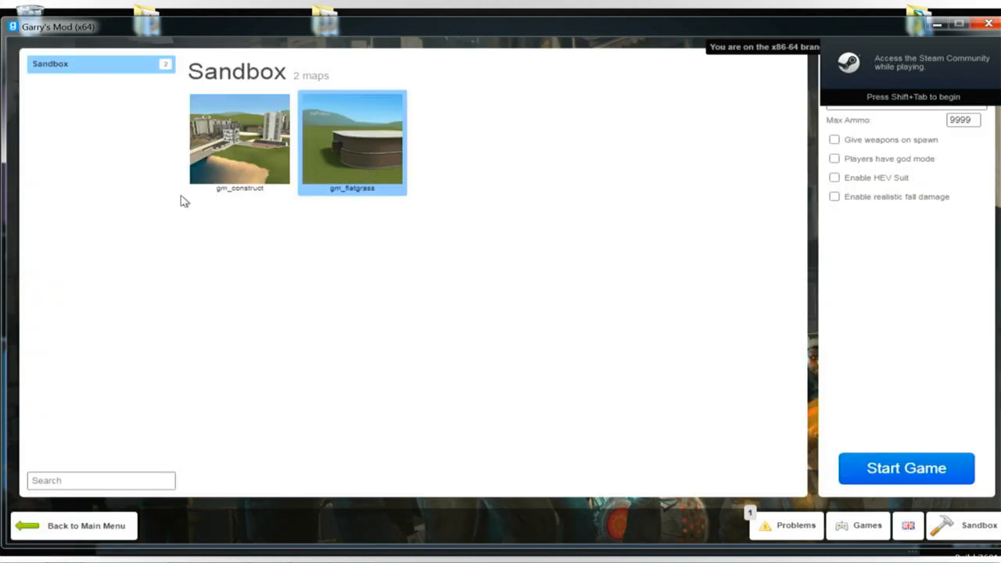
left_click(939, 469)
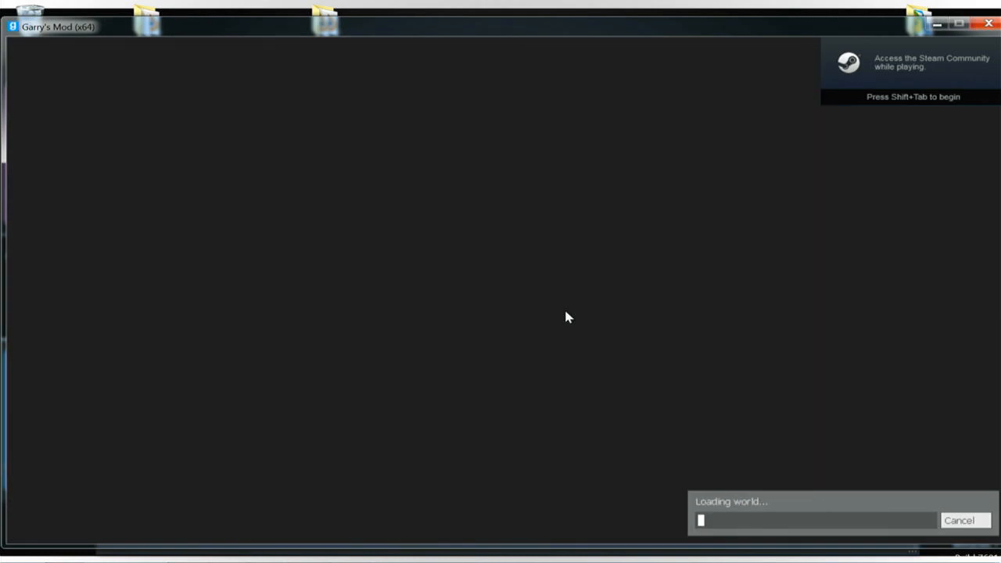
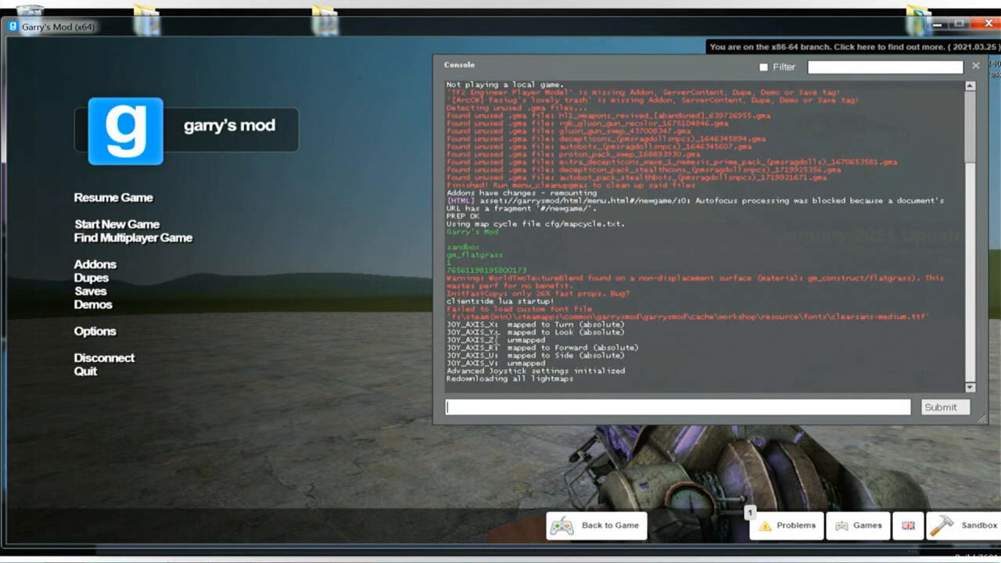
key("Escape")
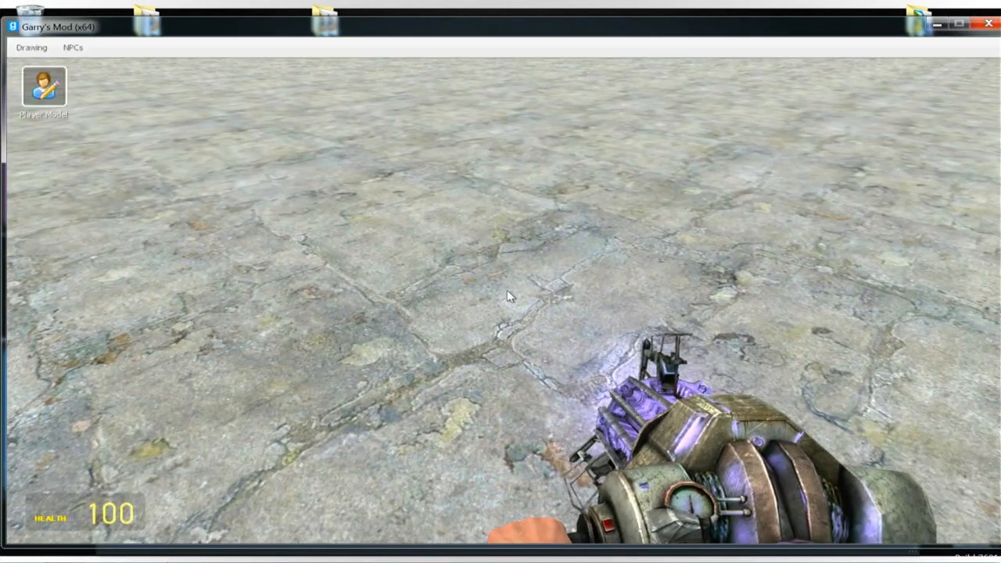
- Choose the model with the blank icon in the player model selector and close the selector
left_click(46, 91)
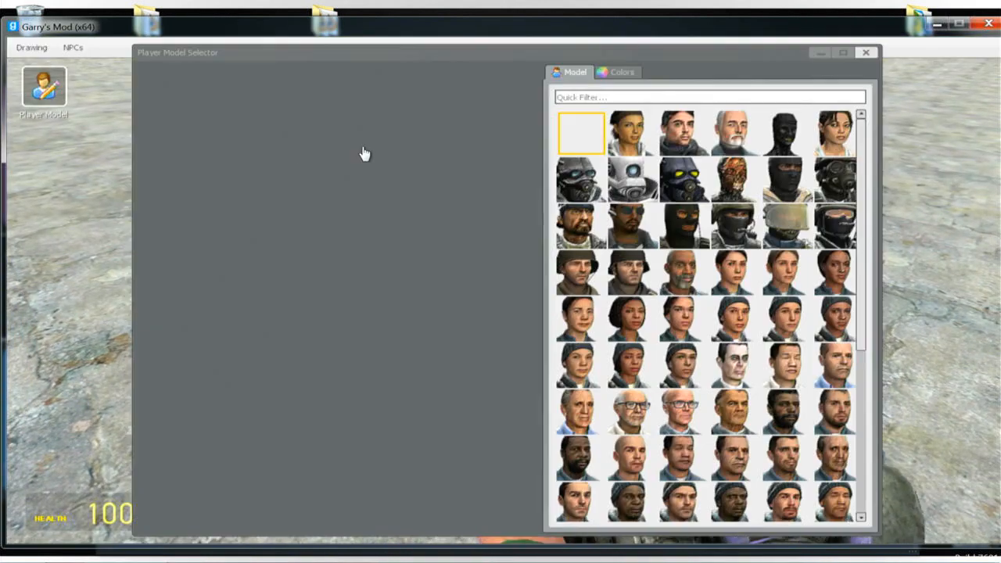
left_click(582, 140)
key("c")
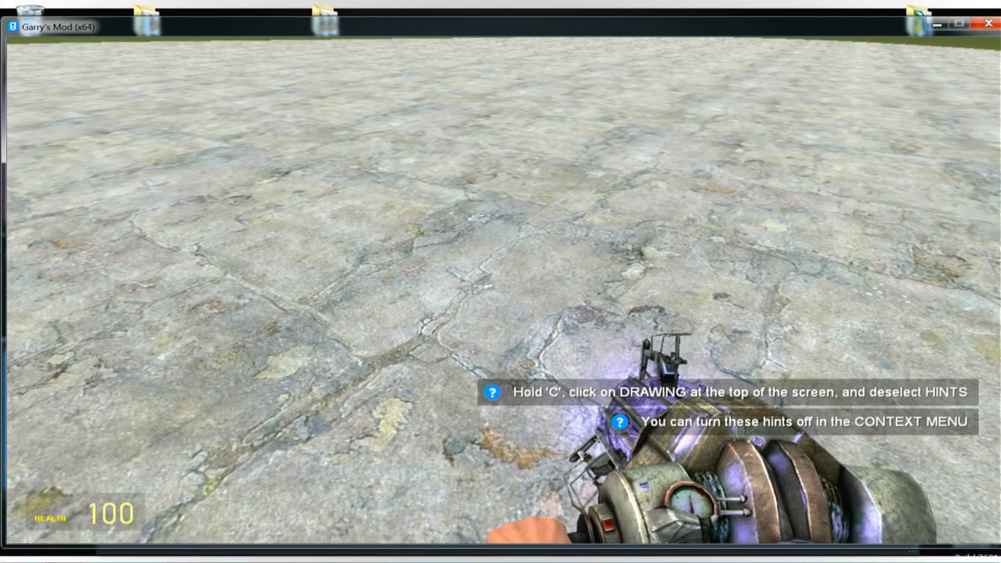
- Open the game console and copy its last error line about compressed vertices
key("grave")
key("grave")
key("grave")
key("grave")
key("grave")
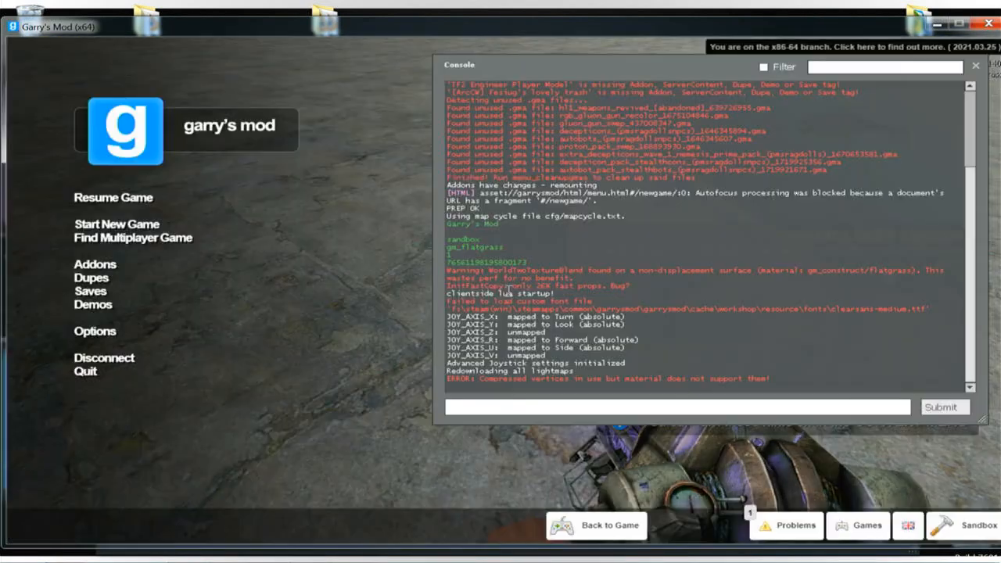
mouse_move(63, 550)
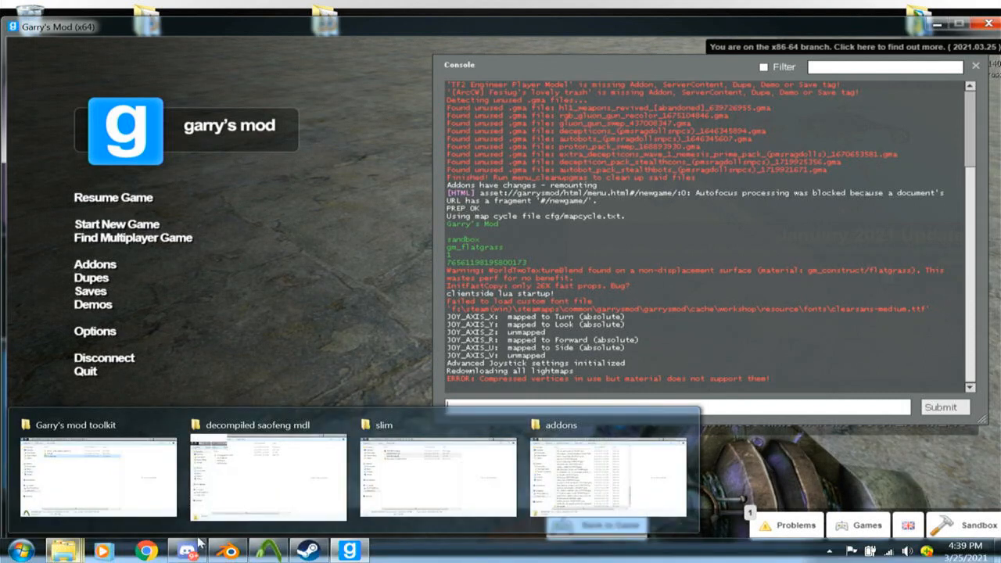
left_click_drag(775, 377, 445, 379)
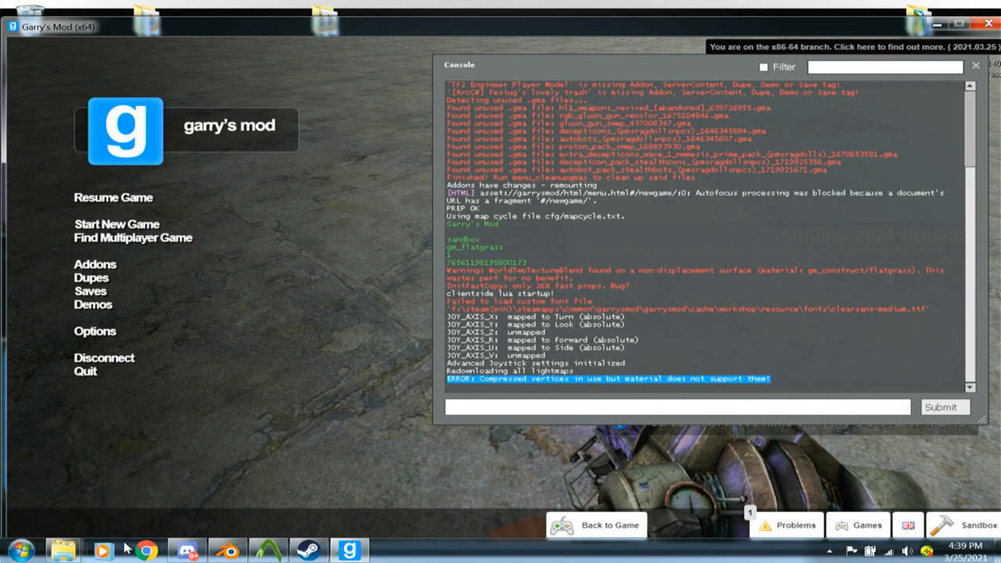
- Switch to Chrome and search Google for "ERROR: Compressed vertices in use but material does not support them!"
left_click(147, 552)
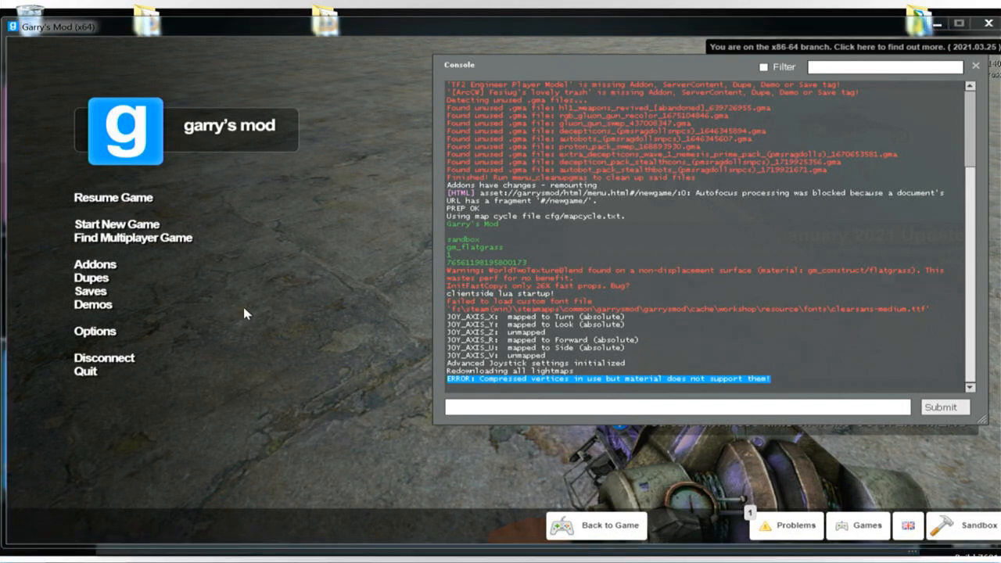
type("ERROR: Compressed vertices in use but material does not support them!")
key("Return")
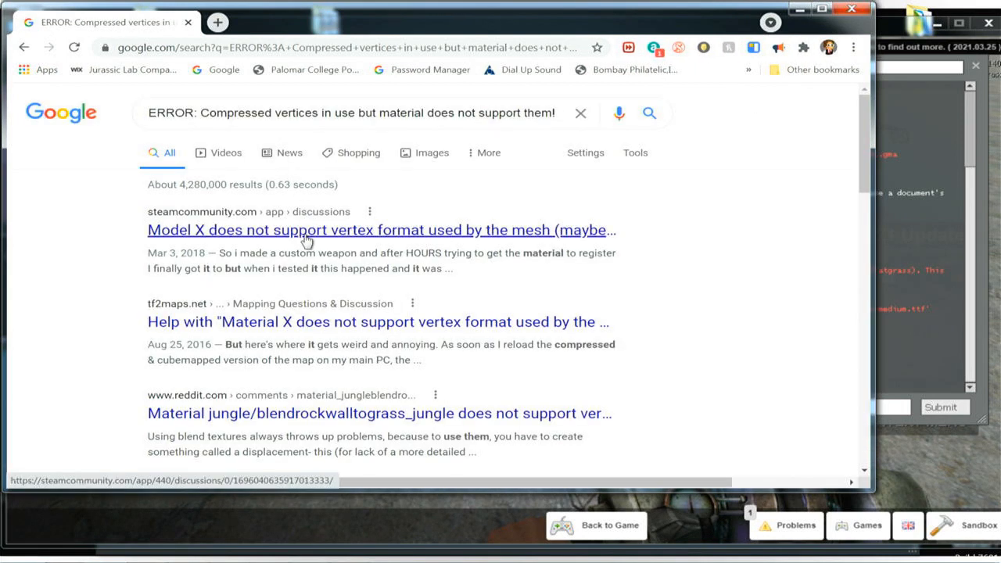
- Open the Steam Community discussion about the unsupported vertex format, accept its content notice and read the replies for a fix
left_click(306, 238)
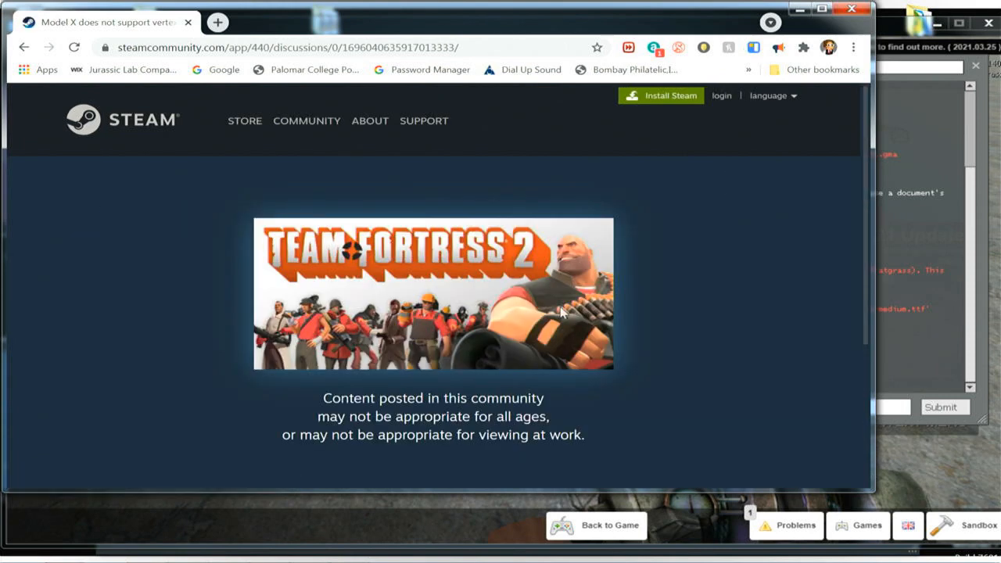
scroll(560, 311, "down", 3)
left_click(360, 280)
left_click(408, 315)
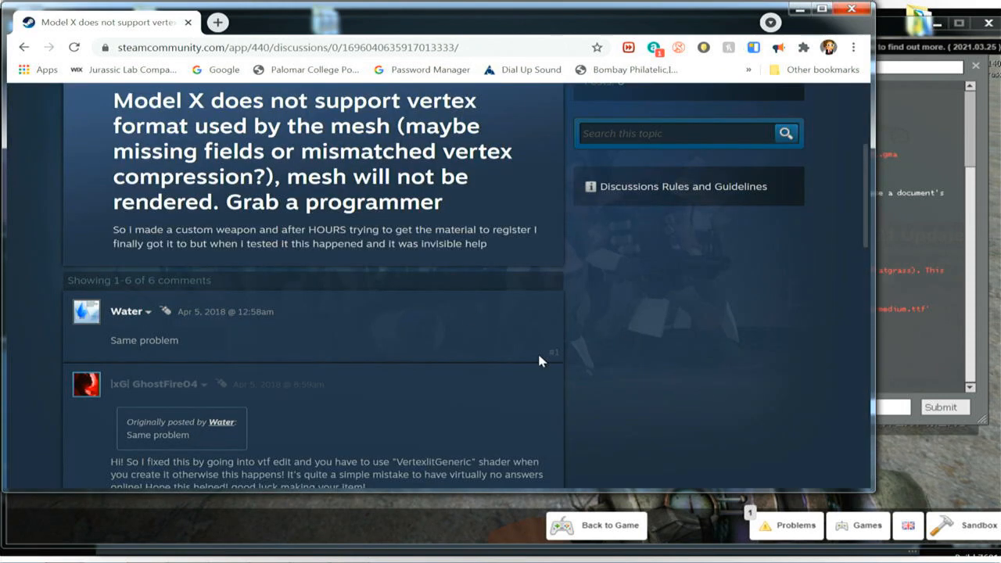
scroll(539, 360, "up", 1)
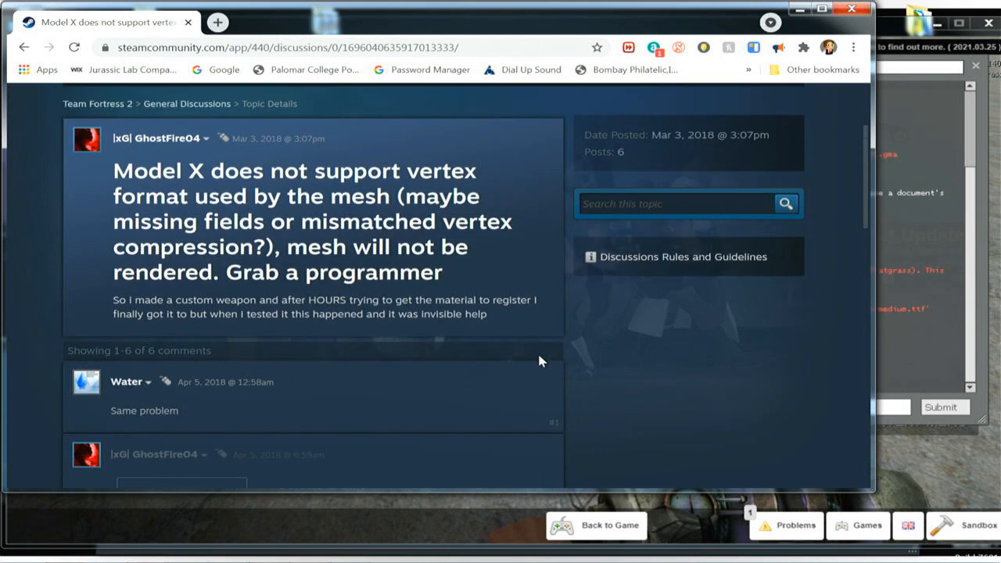
scroll(538, 360, "up", 2)
scroll(539, 360, "down", 3)
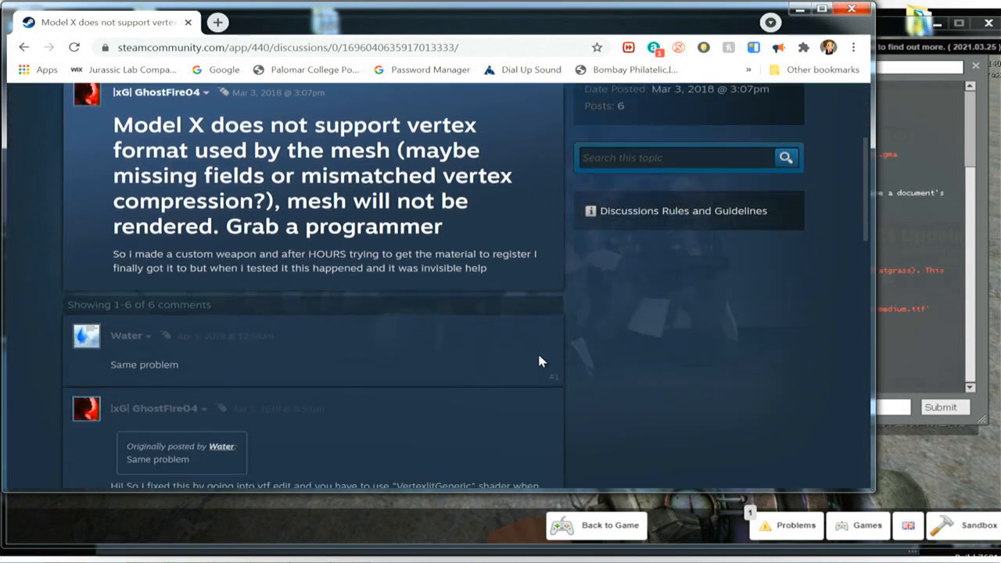
scroll(538, 360, "down", 2)
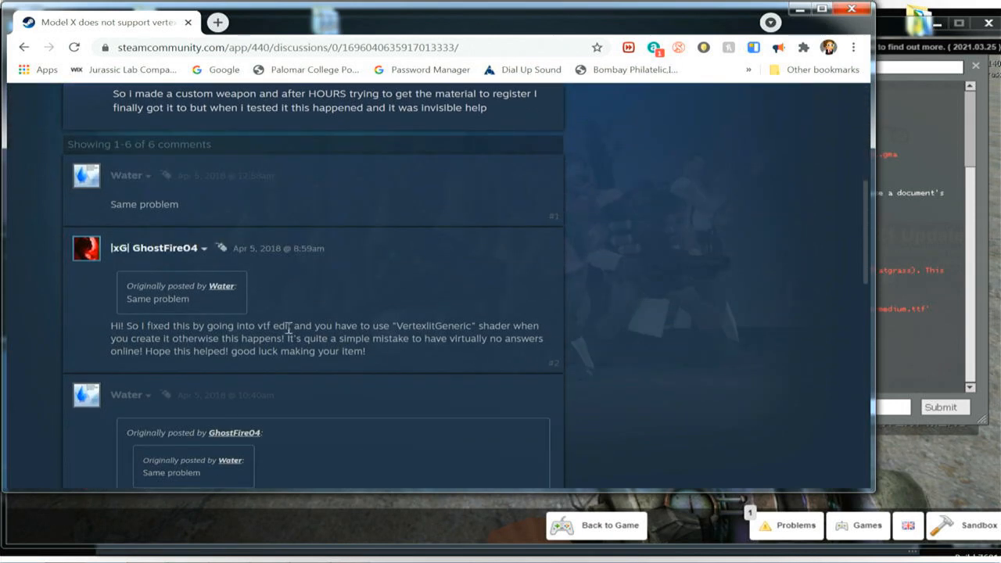
scroll(288, 328, "down", 1)
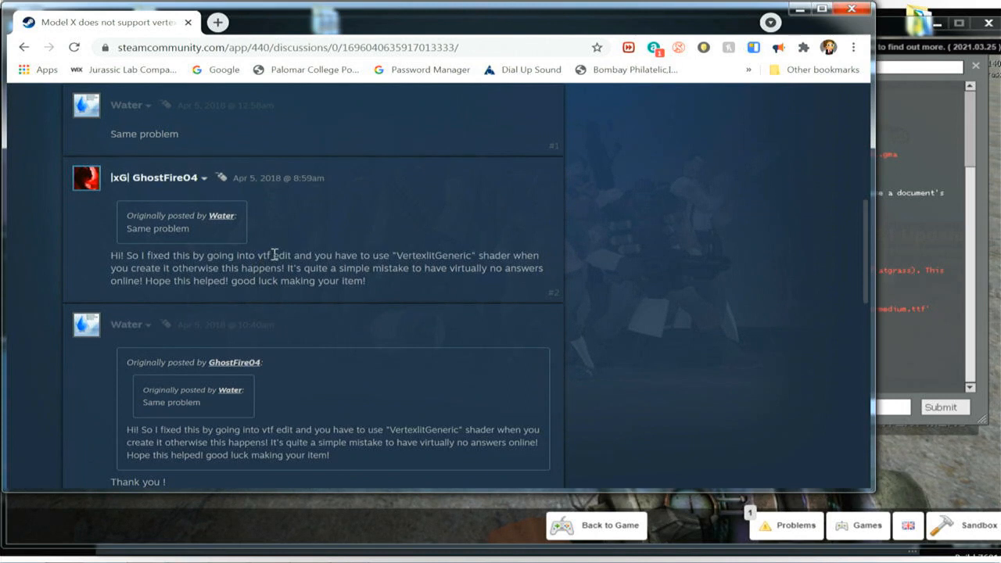
- Minimize the browser, move the game window out of the way and open the slim folder on the desktop
left_click(798, 9)
left_click_drag(478, 32, 931, 272)
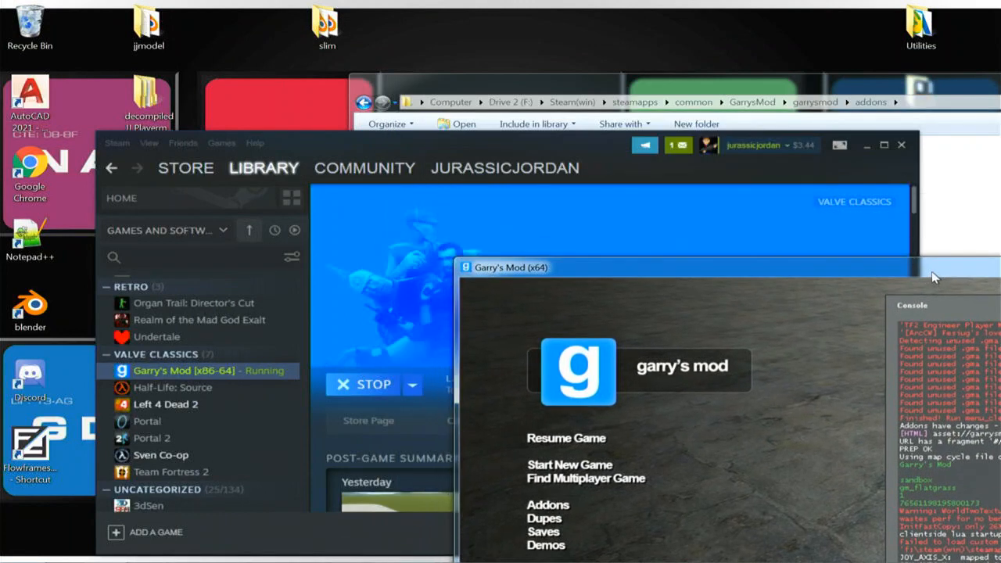
left_click(329, 26)
double_click(328, 27)
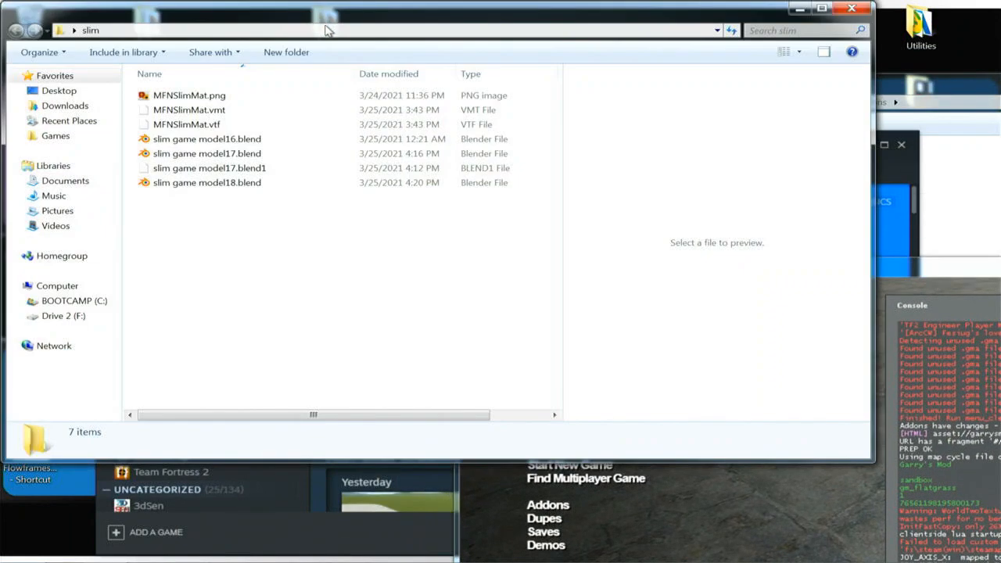
- Delete MFNSlimMat.vmt and MFNSlimMat.vtf from the slim folder
left_click(222, 126)
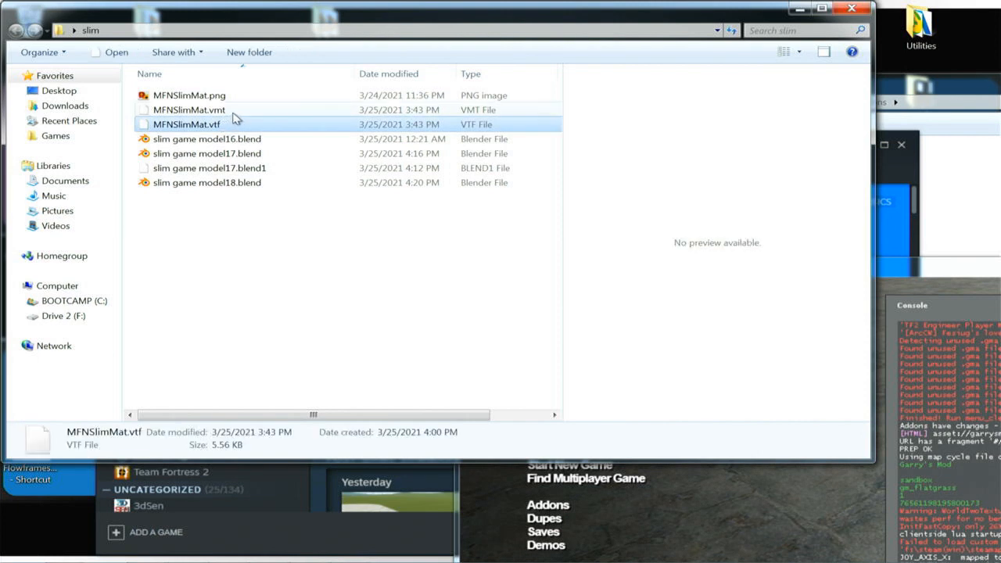
right_click(234, 113)
key("super")
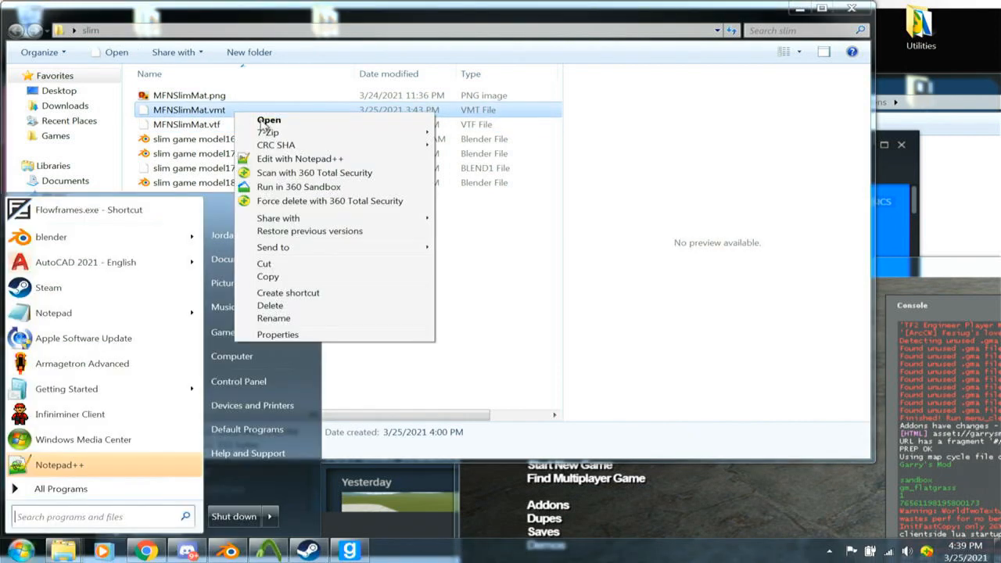
left_click(569, 286)
left_click(234, 124, "shift")
right_click(229, 123)
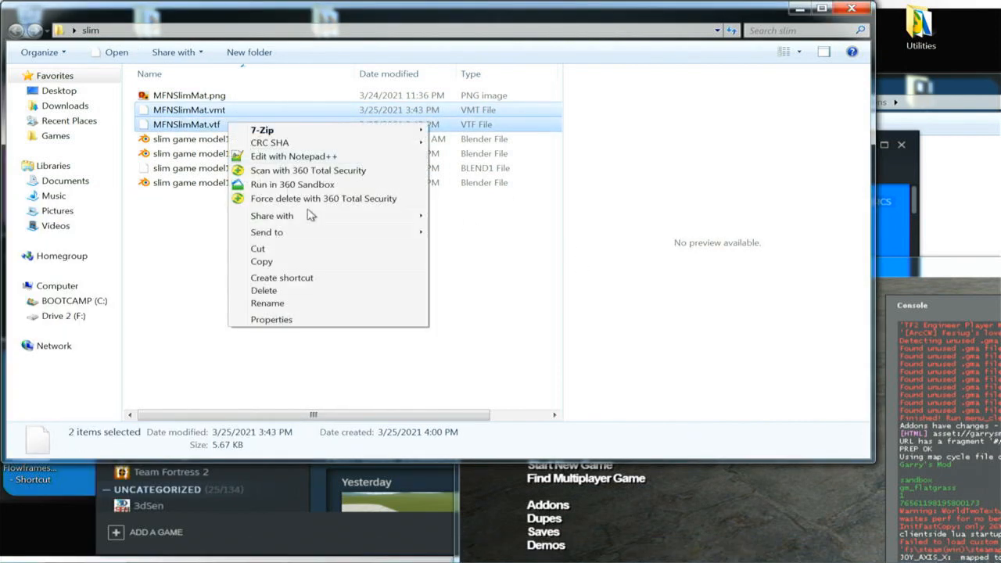
left_click(274, 294)
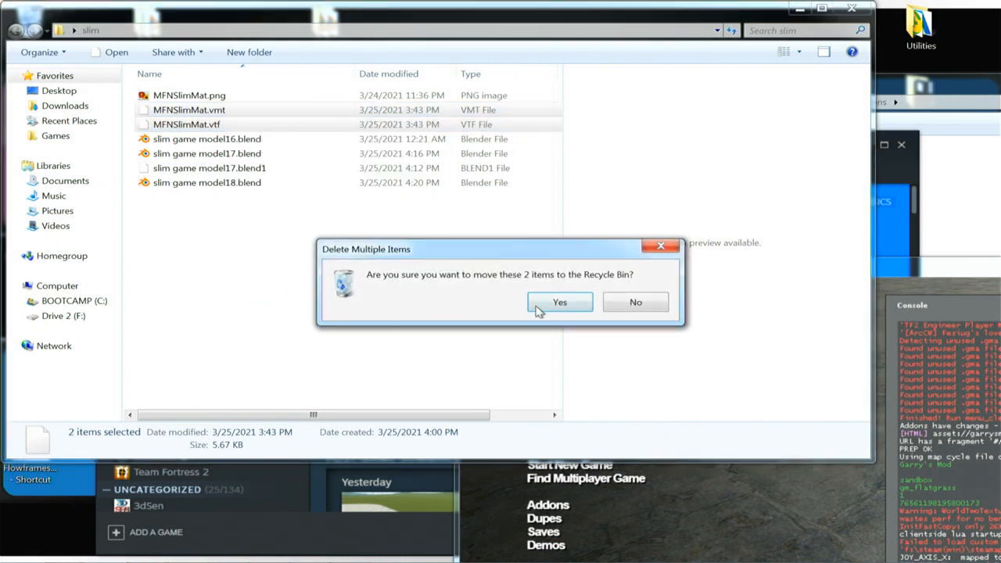
left_click(541, 307)
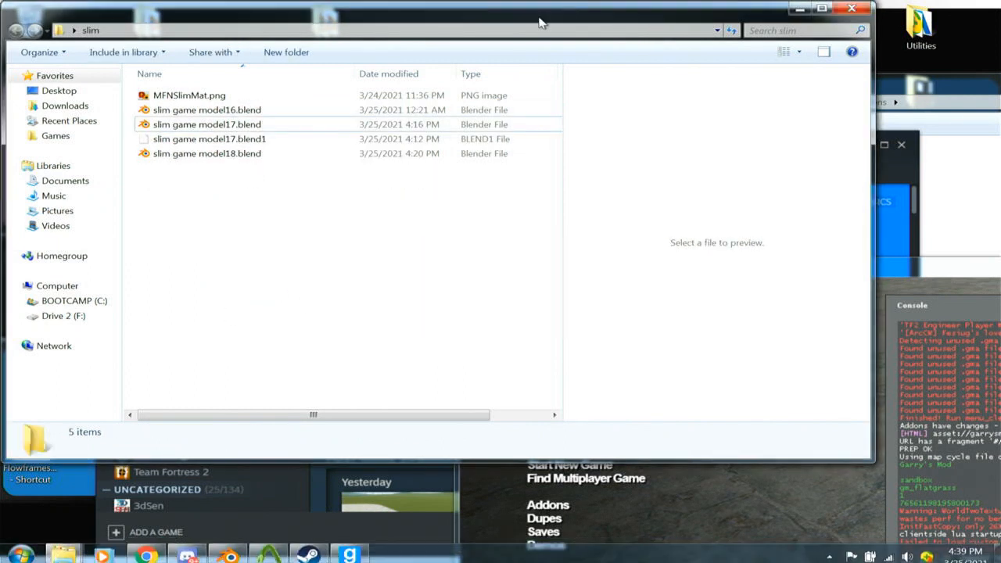
- Bring the garrysmod/addons folder window to the front and delete the slimmodel folder from it
left_click_drag(486, 18, 431, 211)
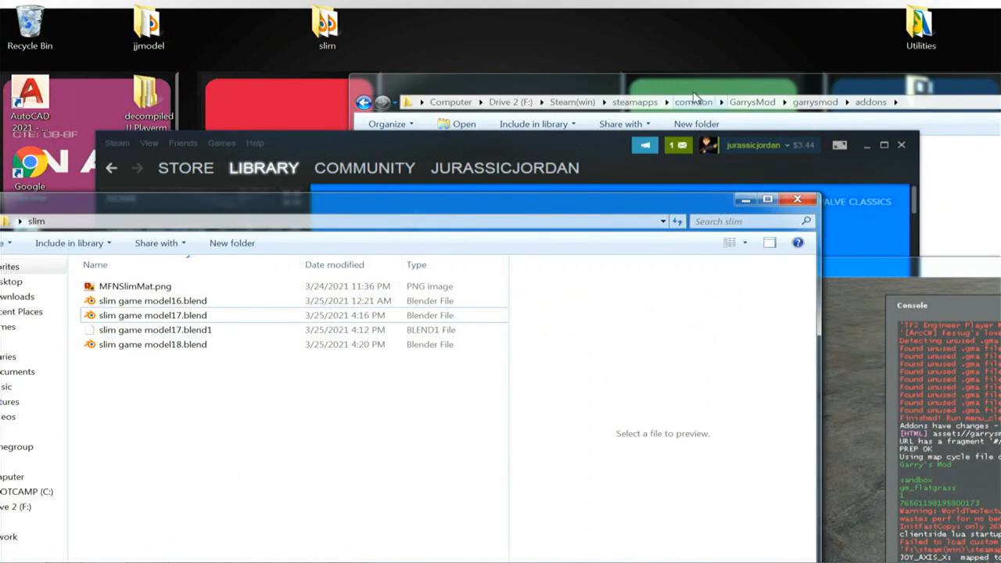
left_click(694, 88)
left_click_drag(656, 90, 553, 34)
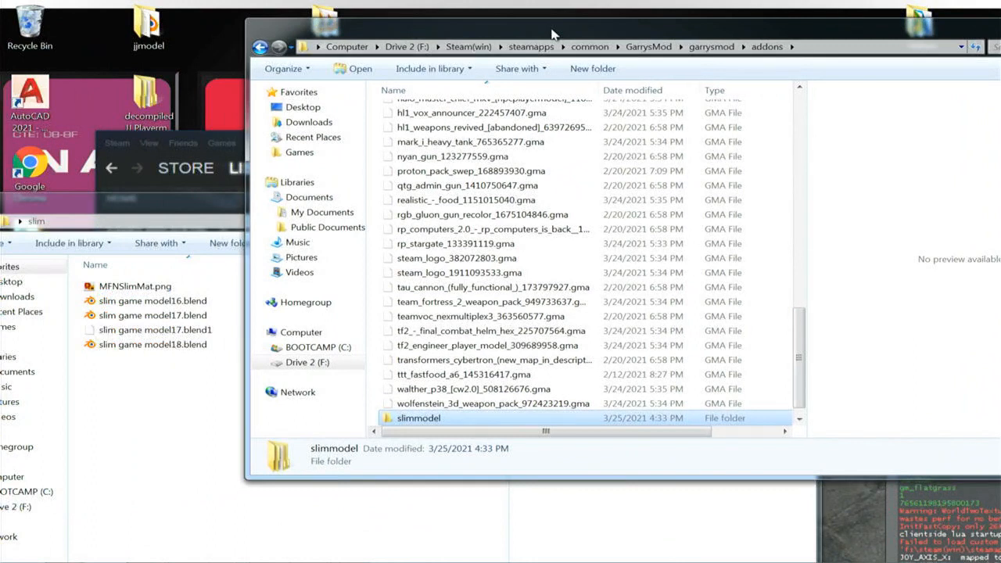
right_click(415, 419)
left_click(459, 375)
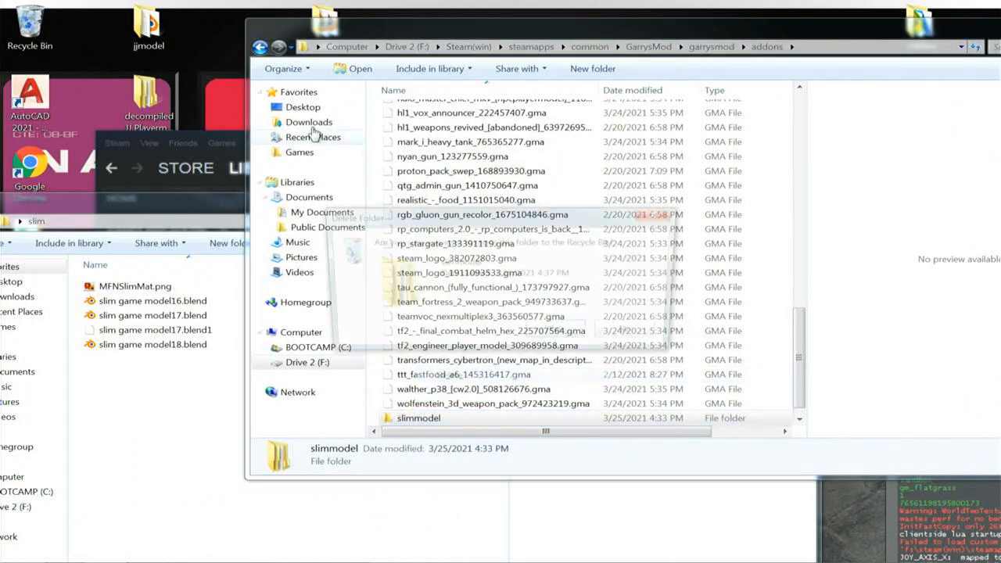
left_click(559, 334)
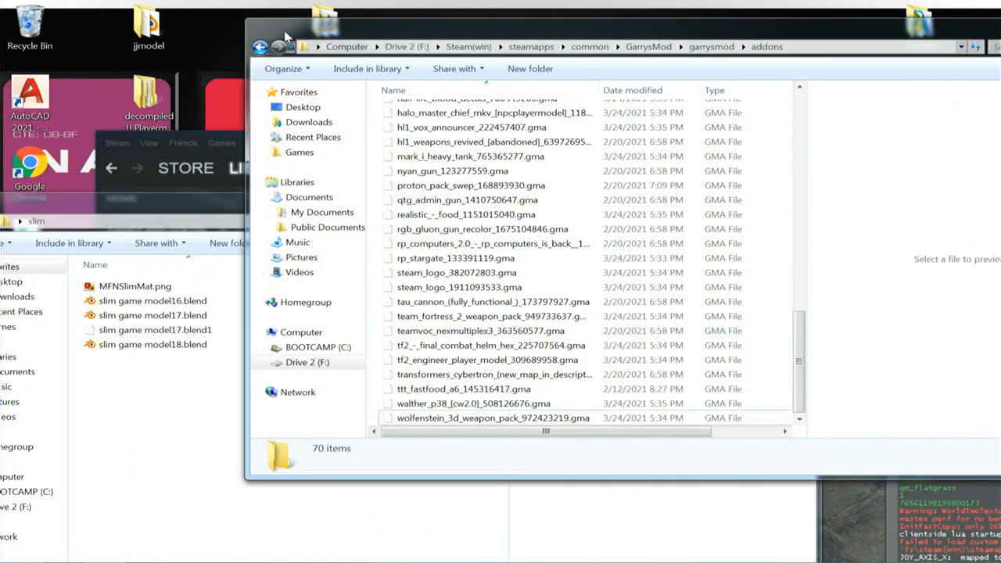
- Move the addons and Steam windows aside and check the contents of the desktop's slim decompiled mdl folder, including its MFNSlim_anims subfolder
left_click_drag(285, 36, 724, 36)
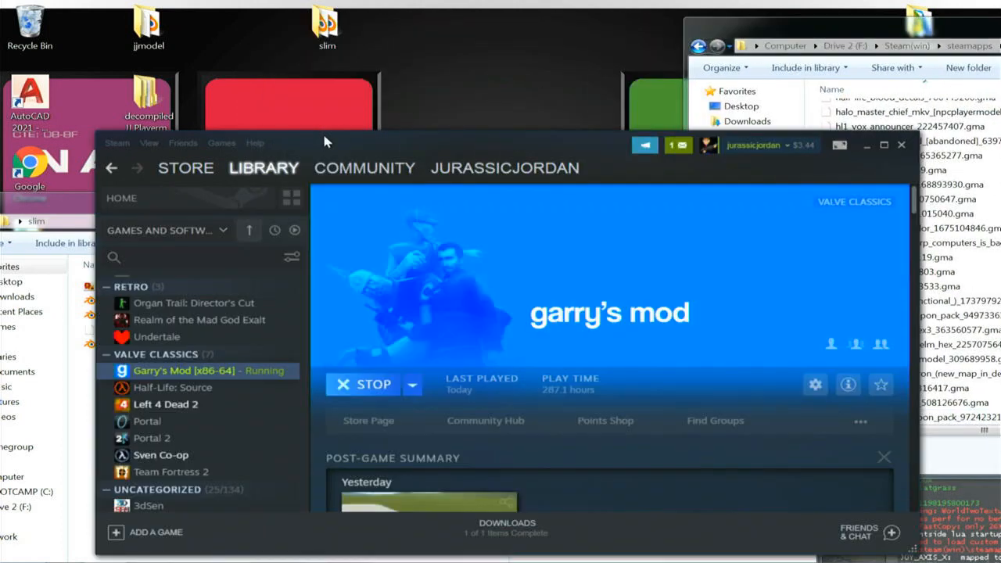
left_click_drag(323, 140, 794, 164)
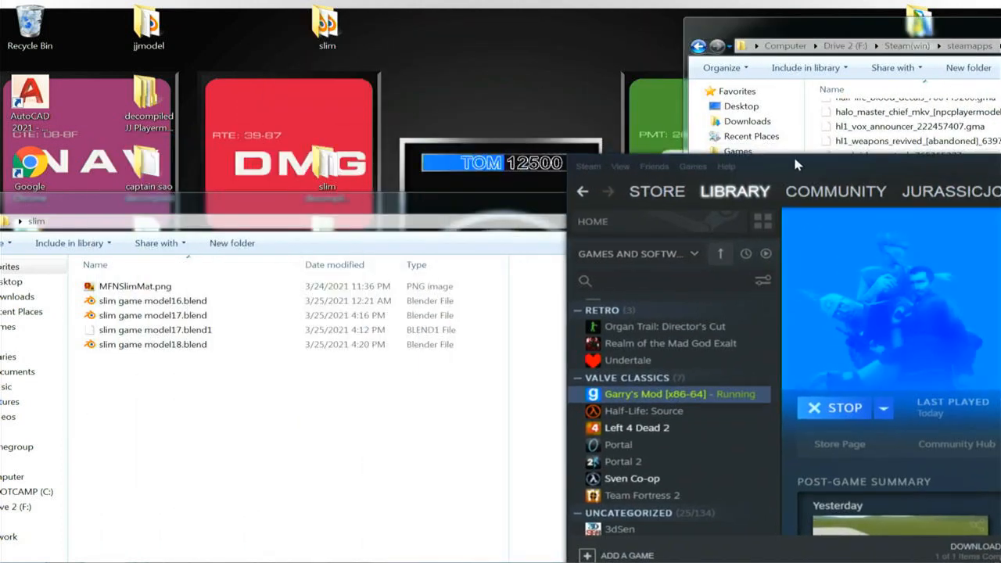
left_click_drag(331, 201, 394, 308)
double_click(341, 167)
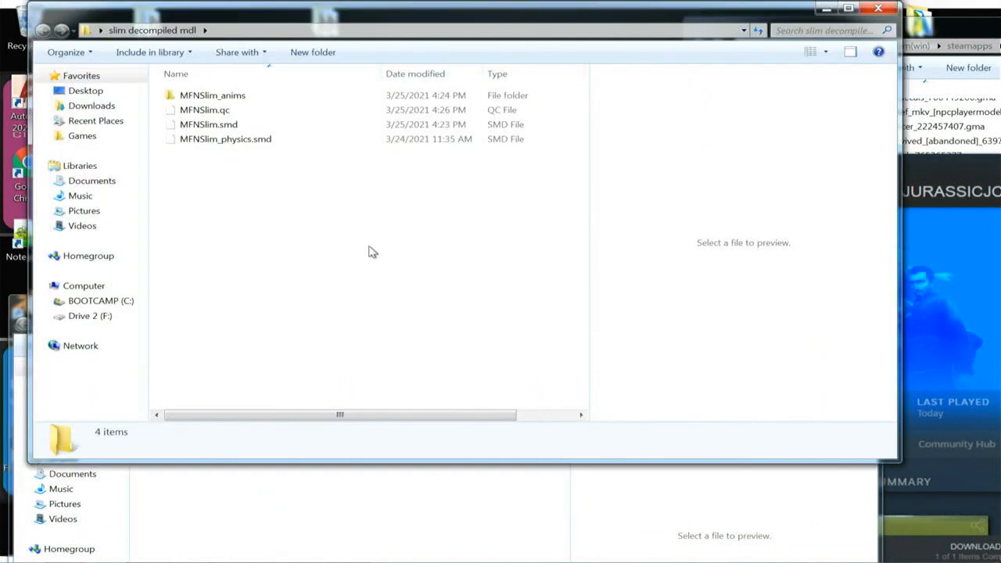
left_click_drag(568, 15, 639, 27)
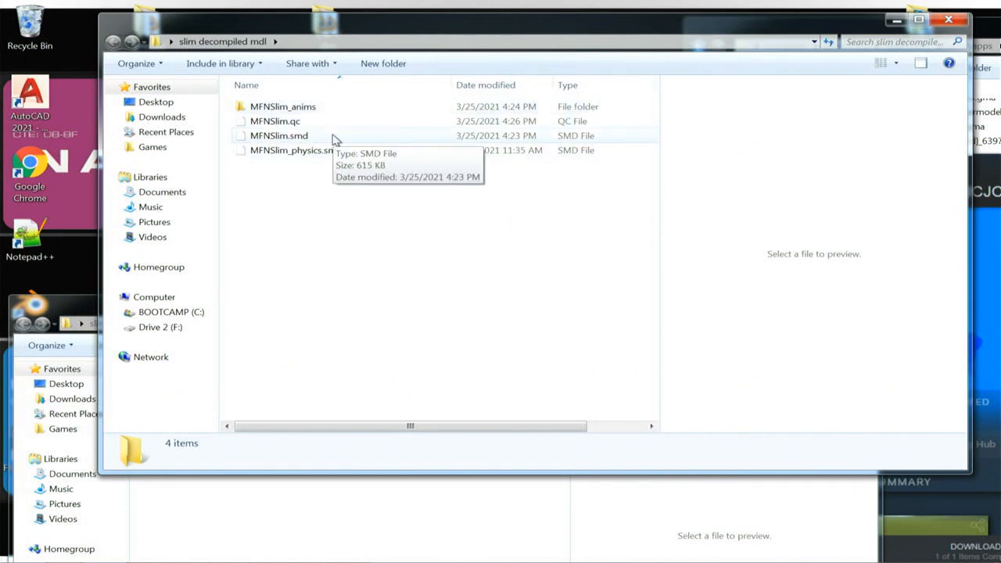
double_click(301, 106)
left_click(118, 43)
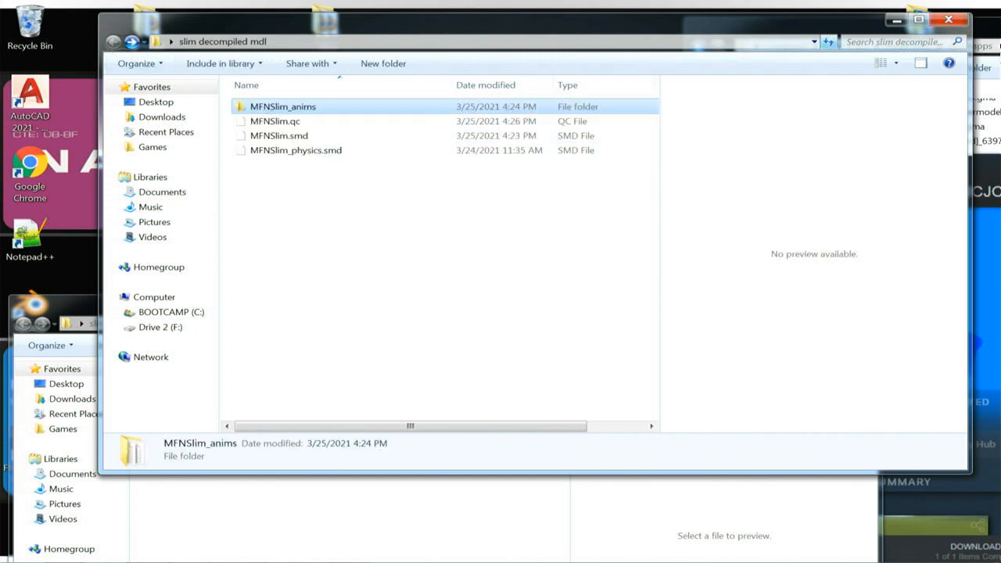
left_click(947, 19)
- Check the contents of the slimmodel folder on the desktop, and minimize the addons window to bring the slim folder window into view
double_click(320, 233)
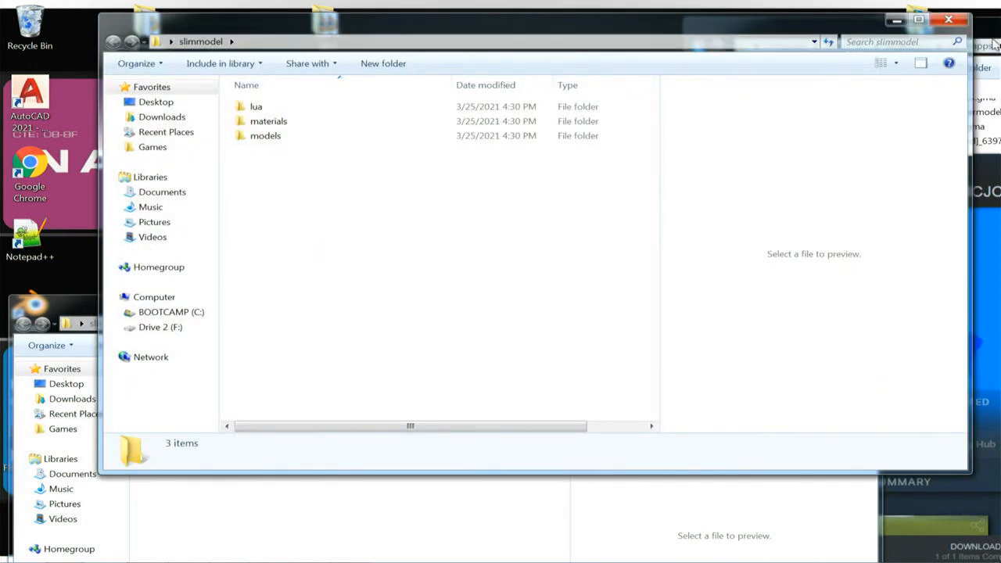
left_click(948, 20)
left_click_drag(900, 31, 579, 32)
left_click_drag(943, 29, 625, 59)
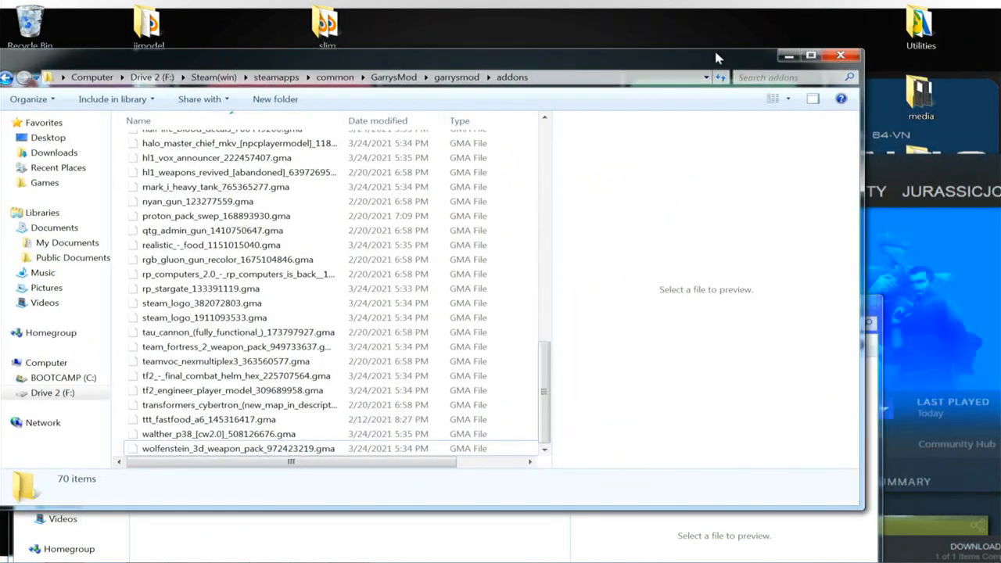
left_click(789, 58)
left_click_drag(275, 313, 344, 122)
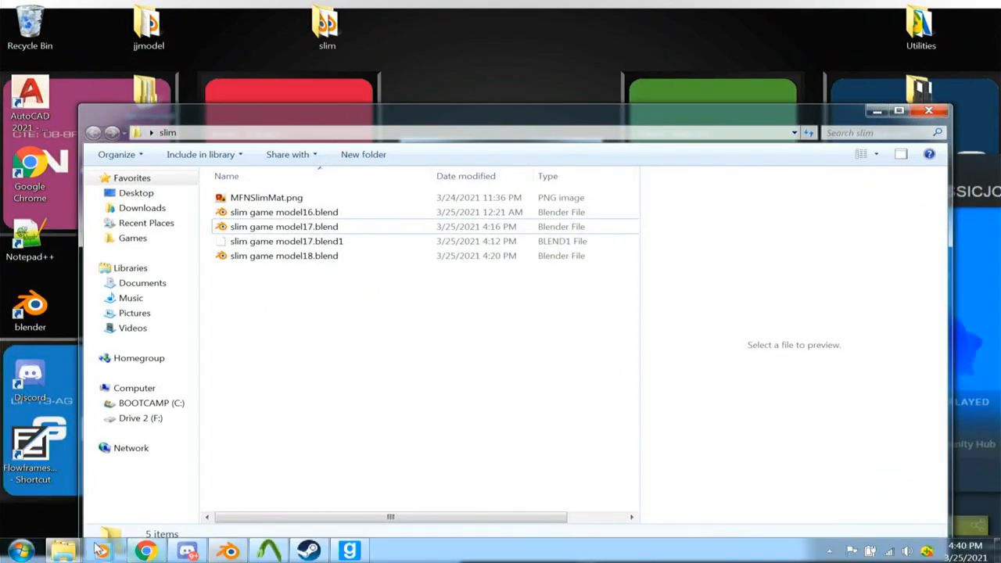
- Open the VTFEdit folder in Garry's mod toolkit, try to launch VTFEdit.exe twice, and close the folder window
left_click(69, 550)
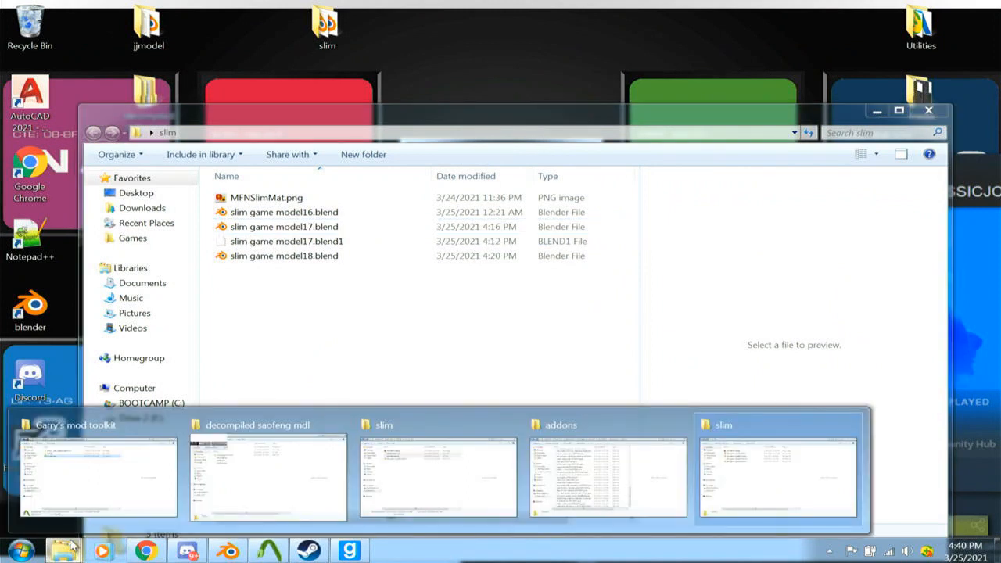
left_click(97, 473)
left_click(169, 110)
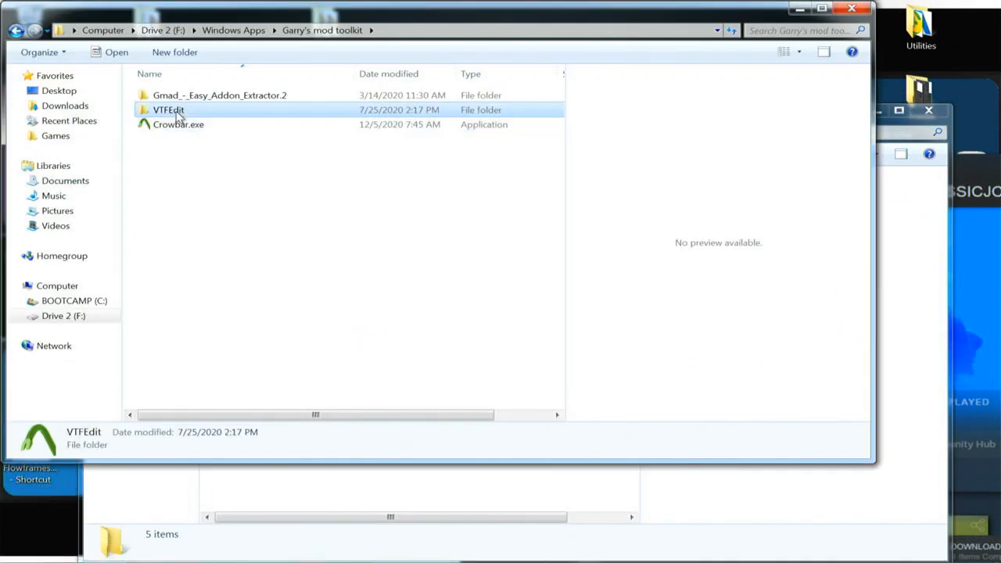
double_click(178, 115)
double_click(196, 125)
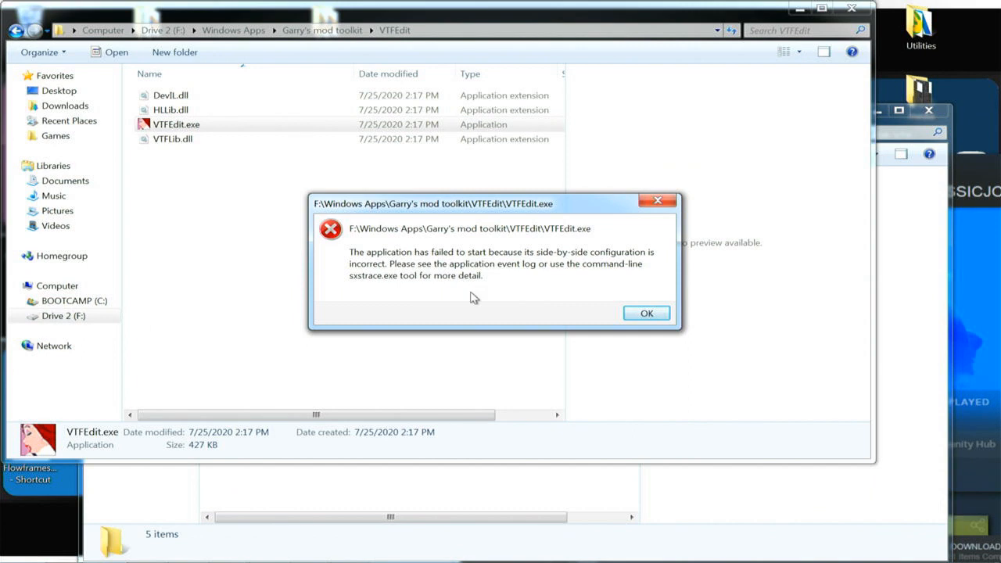
left_click(644, 314)
double_click(188, 127)
left_click(645, 313)
left_click_drag(196, 25, 237, 177)
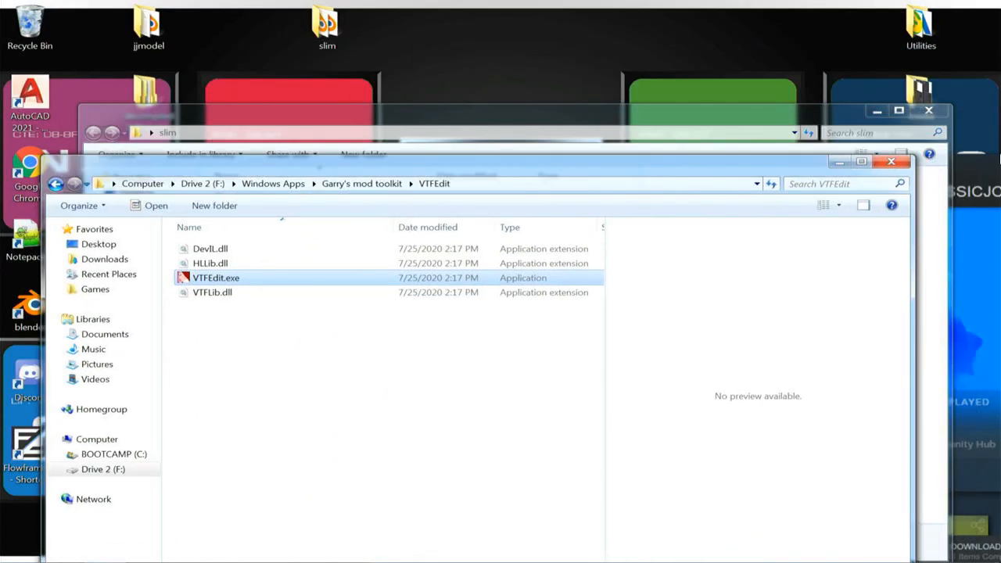
left_click(891, 161)
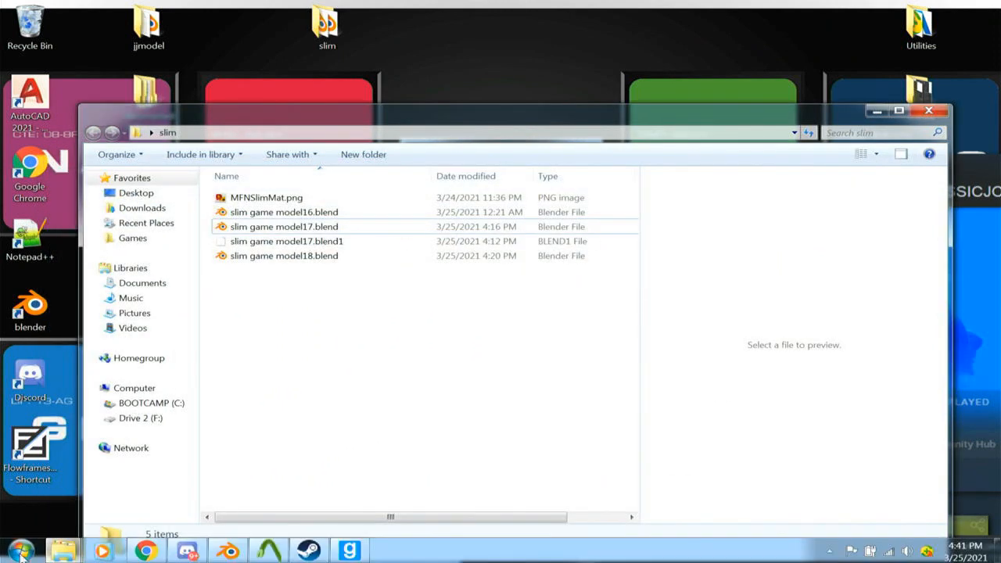
- Look through the installed programs and search the computer for "vtf"
left_click(9, 551)
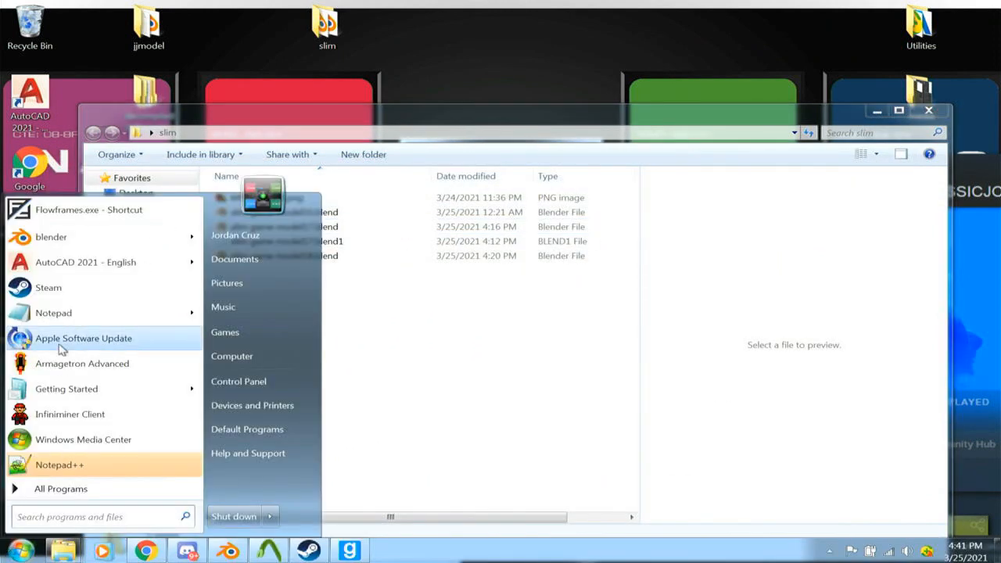
left_click(32, 488)
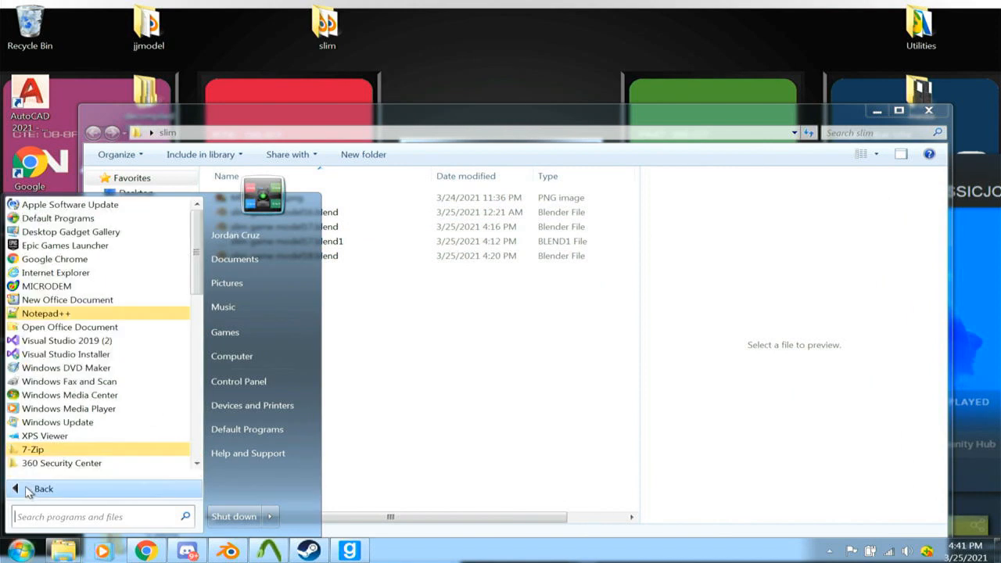
scroll(197, 289, "down", 2)
left_click_drag(197, 289, 197, 431)
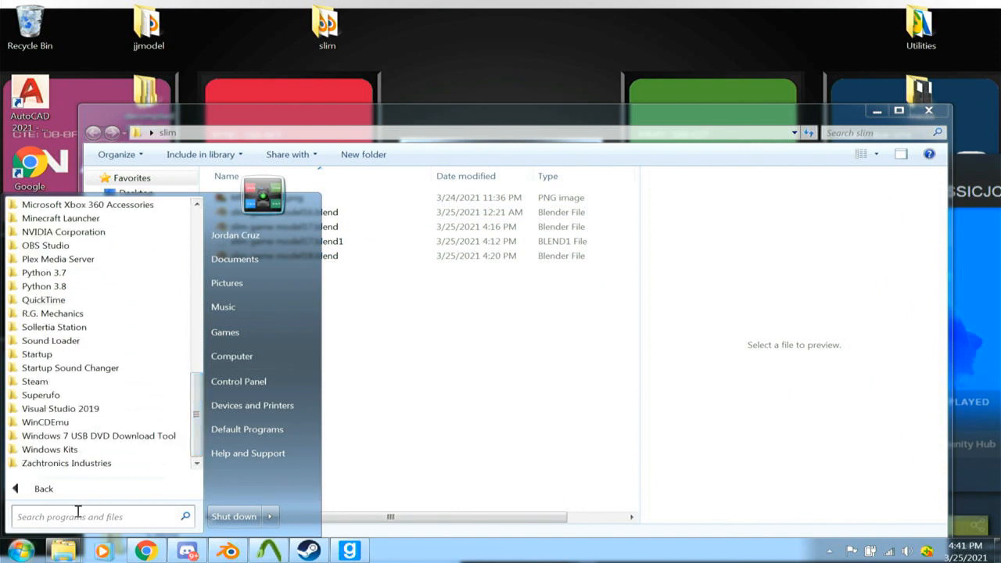
type("vtf")
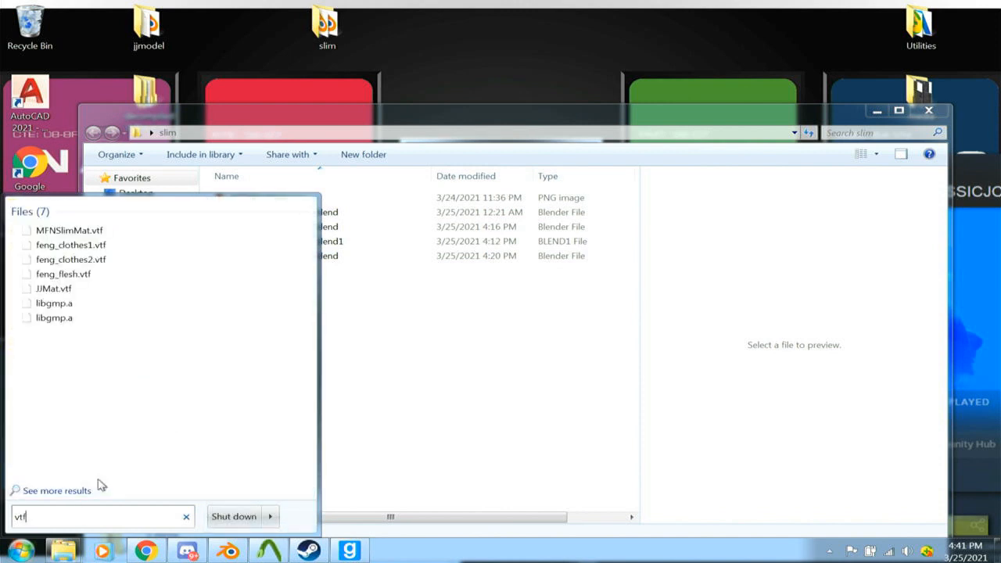
left_click(482, 351)
- Browse Drive 2 (F:) to Windows Apps, Garry's mod toolkit, VTFEdit and try to launch VTFEdit.exe again
left_click_drag(316, 117, 544, 113)
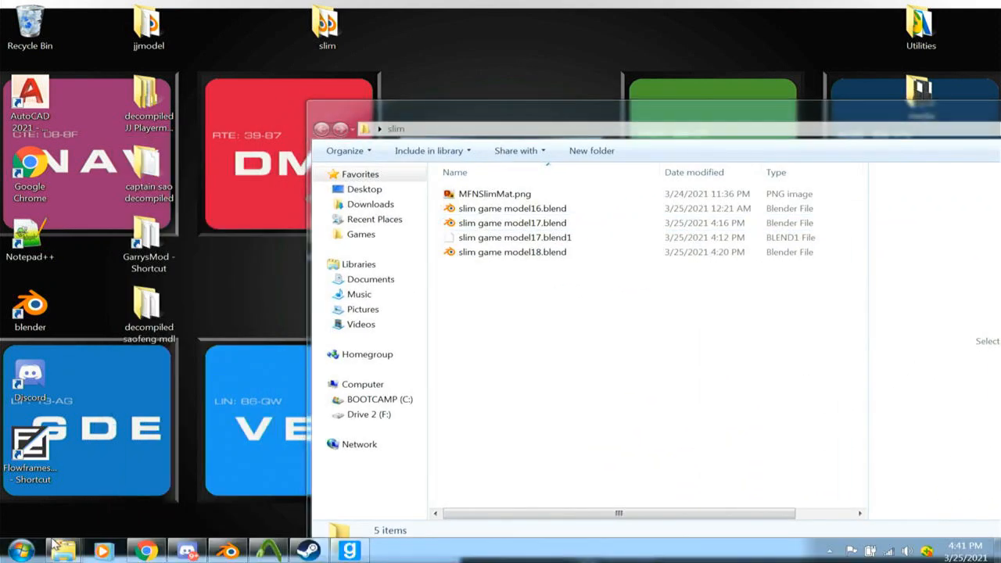
mouse_move(63, 554)
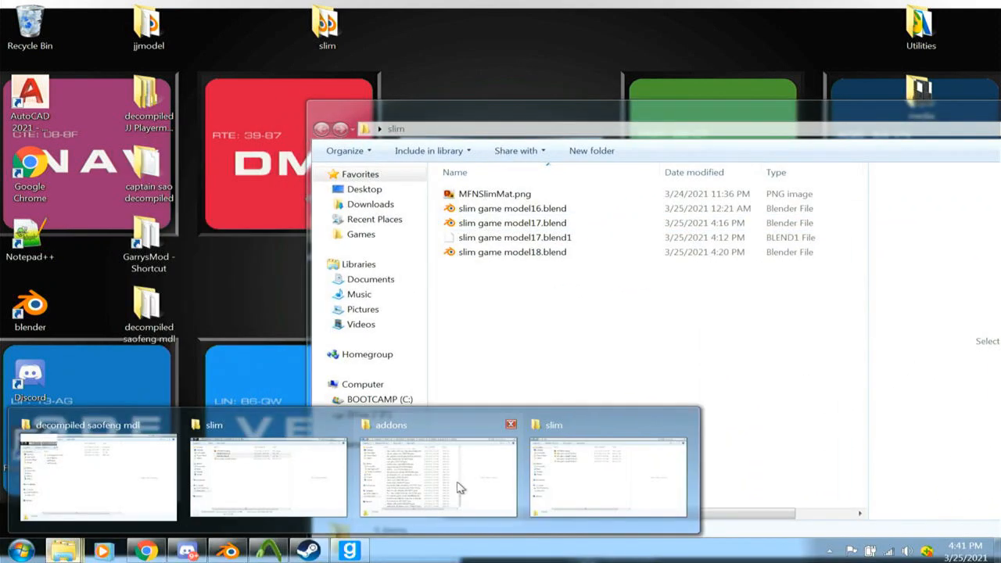
left_click_drag(503, 114, 329, 79)
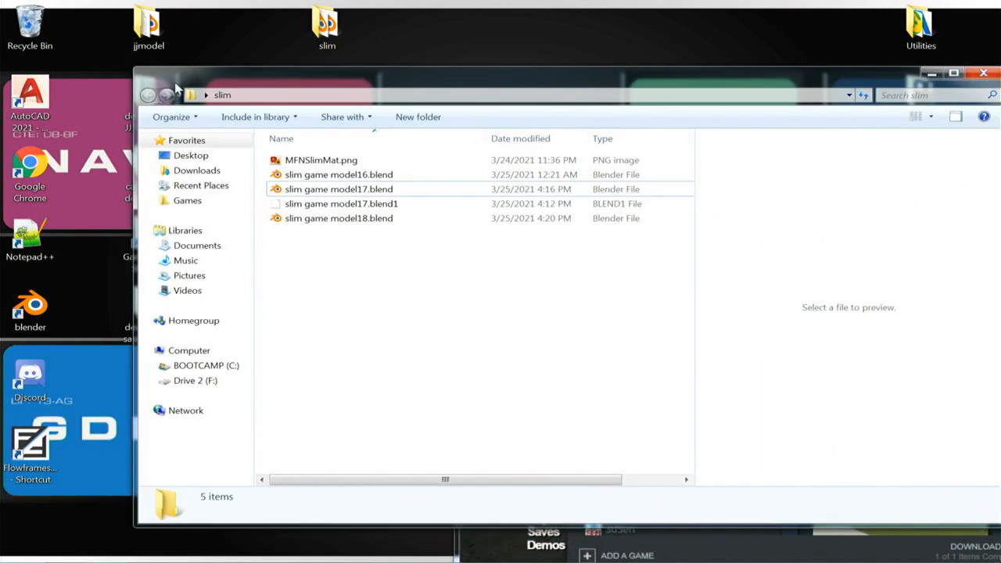
left_click(197, 380)
double_click(335, 352)
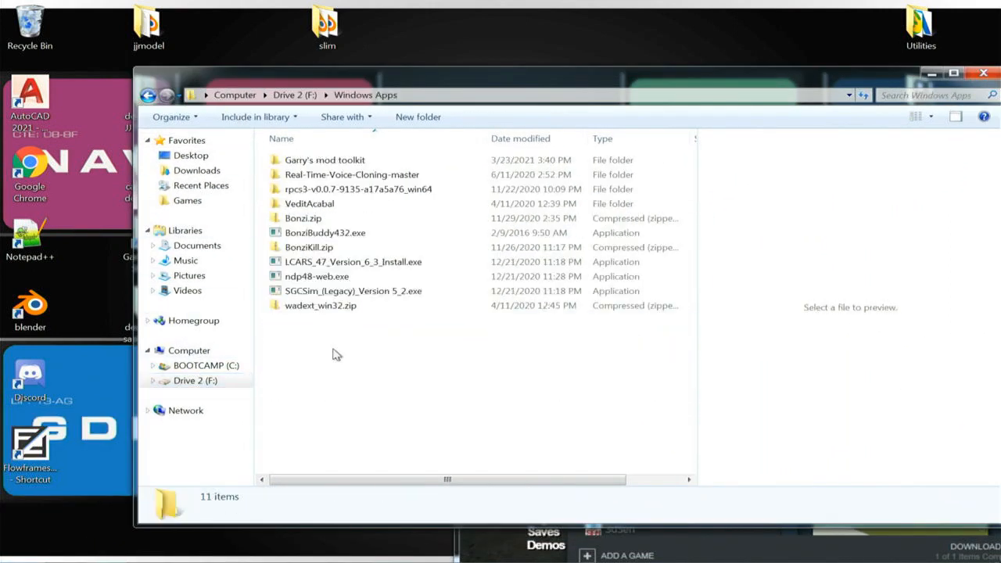
double_click(320, 160)
double_click(309, 175)
double_click(301, 189)
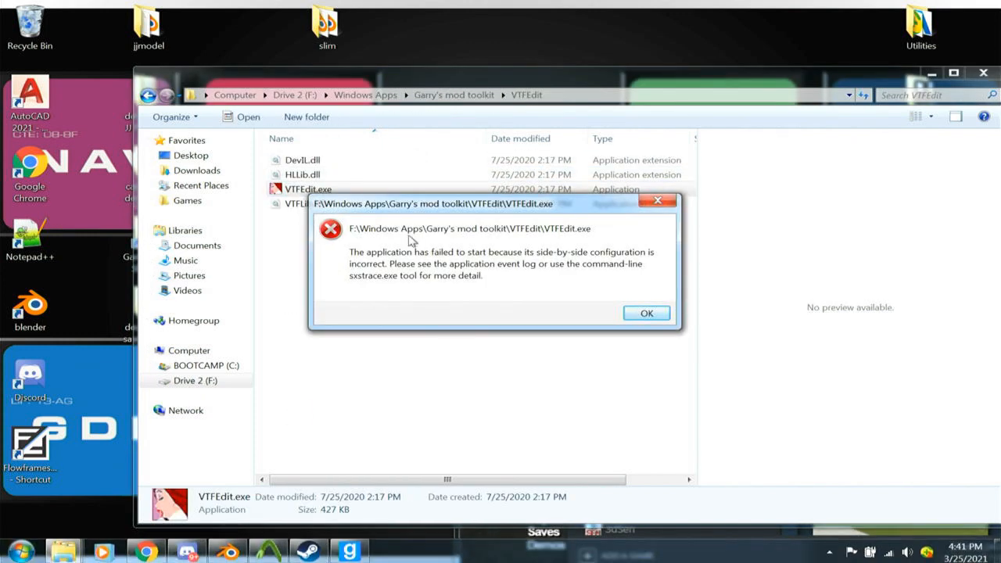
- Switch to Chrome and search Google in a new tab for "this application failed to start because side-by-side-configuration"
left_click(145, 553)
left_click_drag(275, 30, 373, 355)
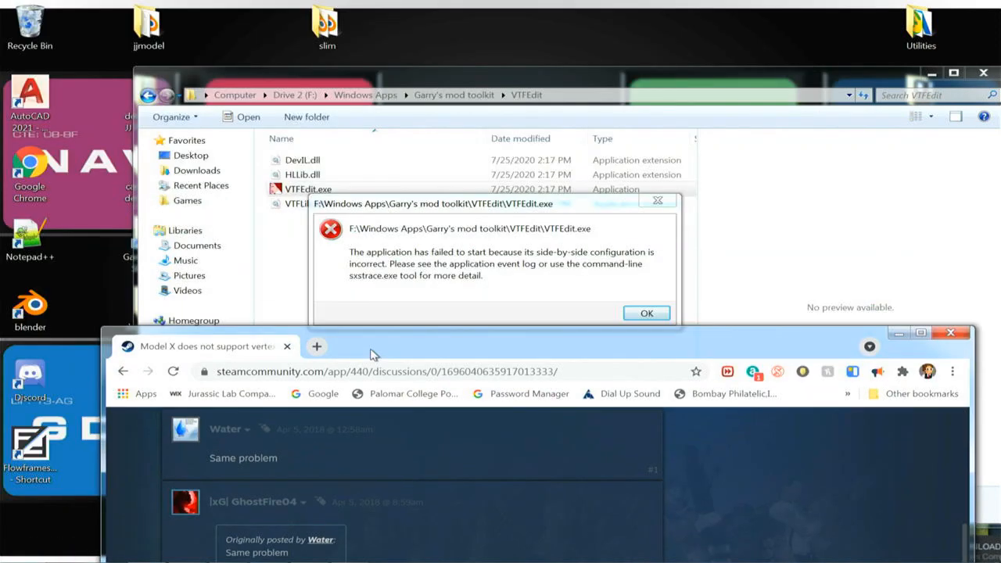
left_click(315, 346)
left_click_drag(553, 352, 616, 361)
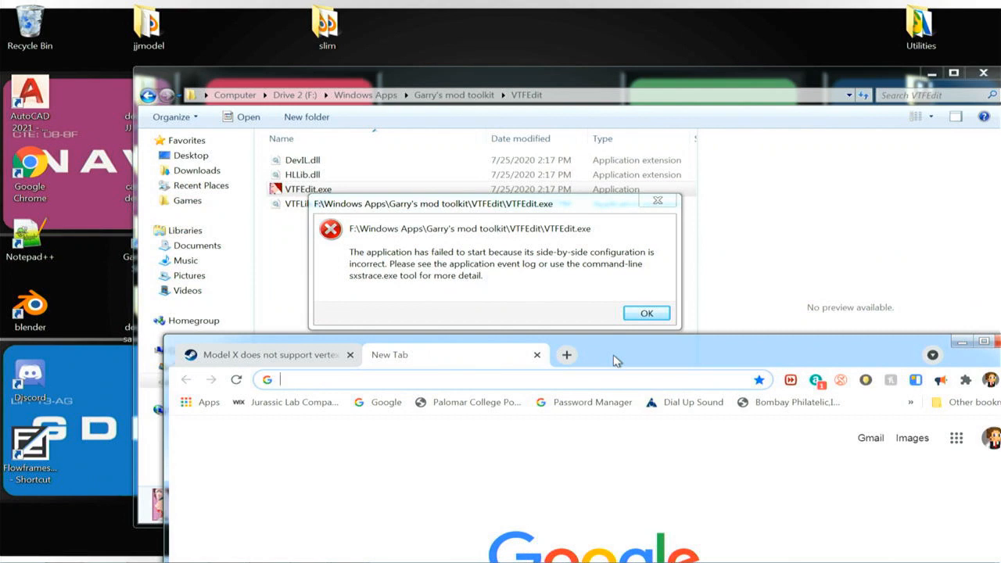
type("this ap")
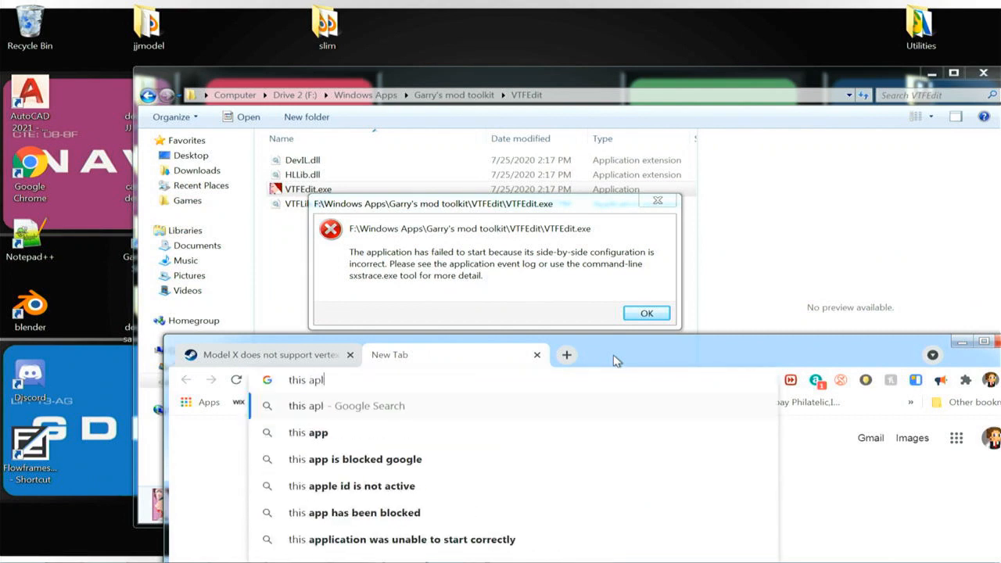
type("p")
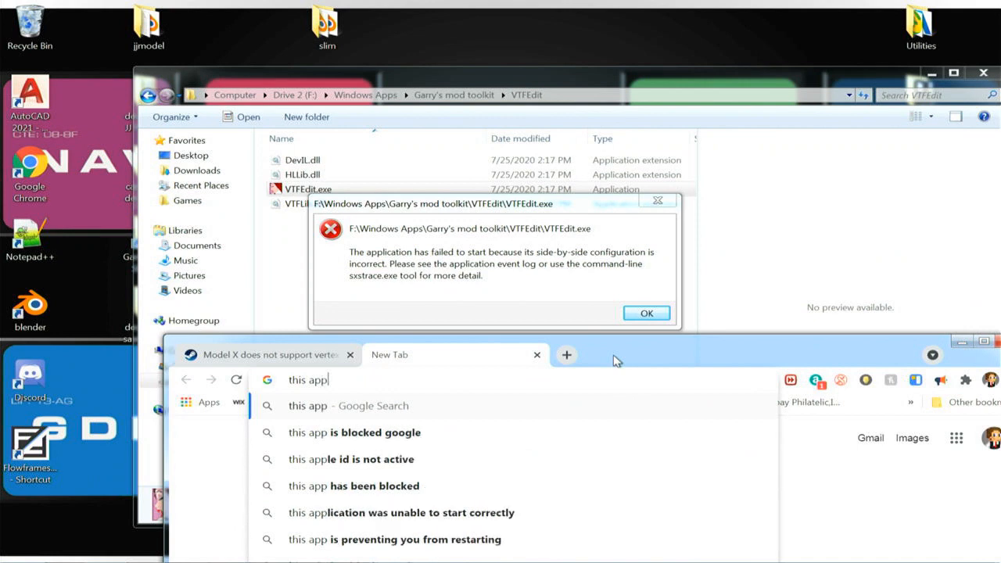
type("licat")
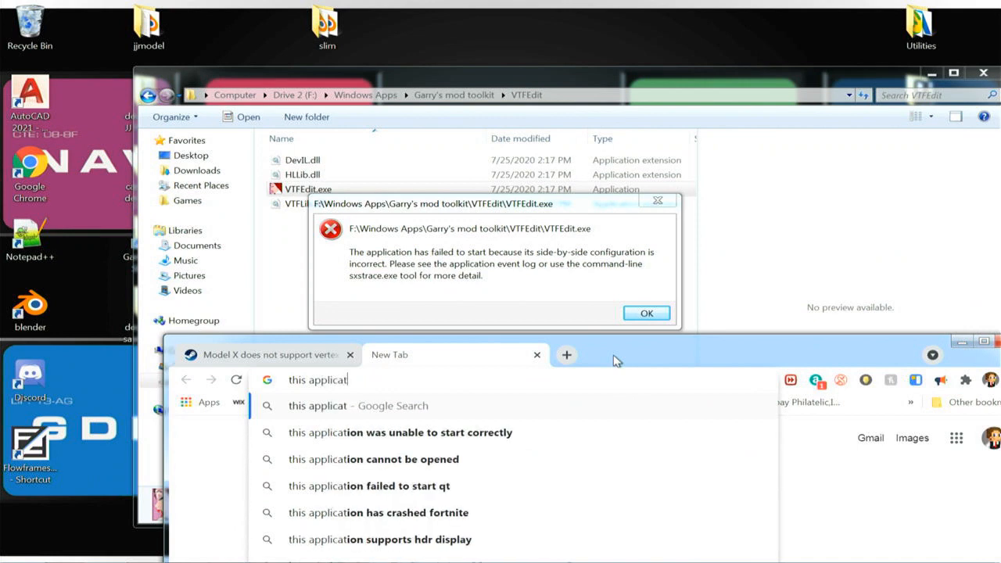
type("ion failed")
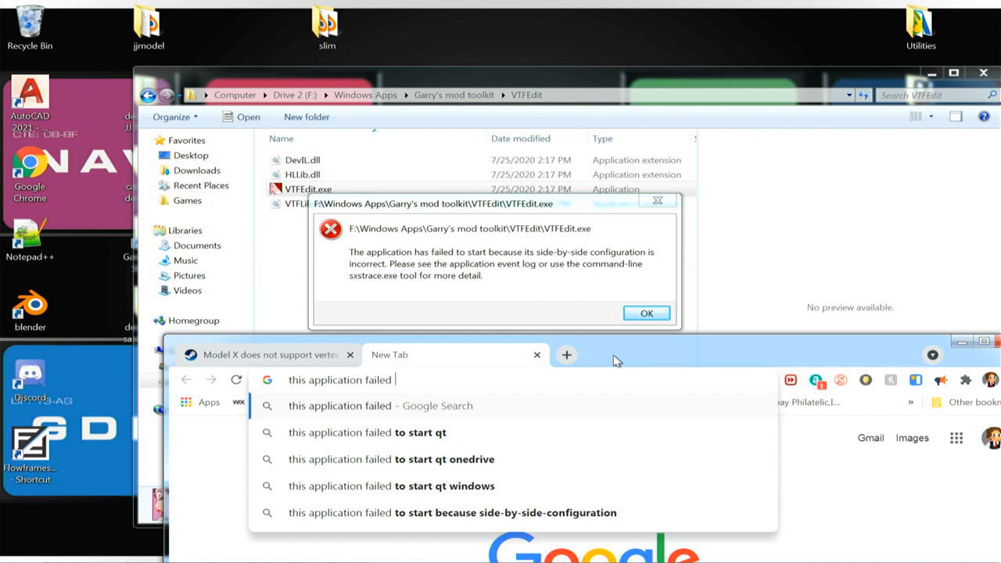
left_click(523, 516)
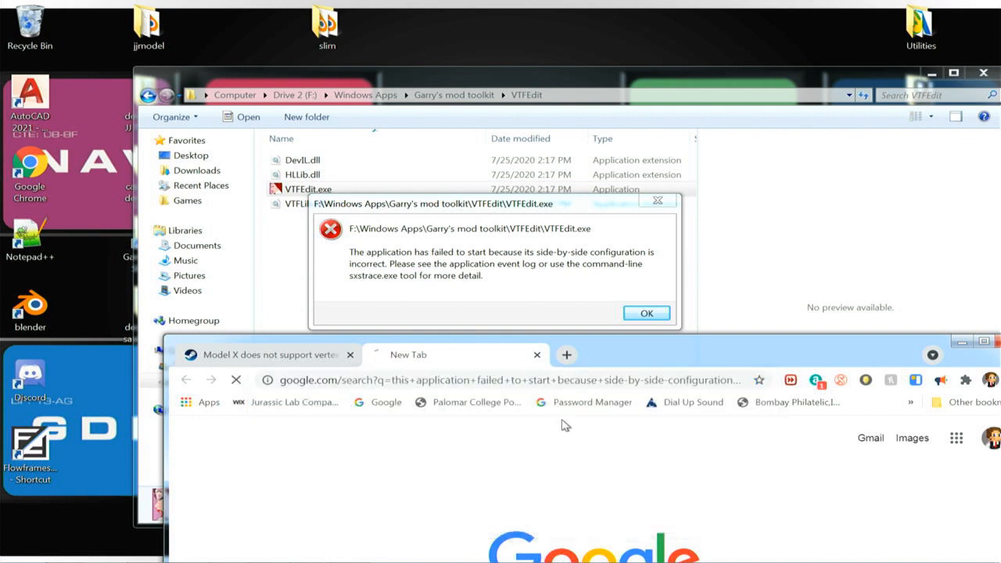
left_click_drag(675, 231, 631, 76)
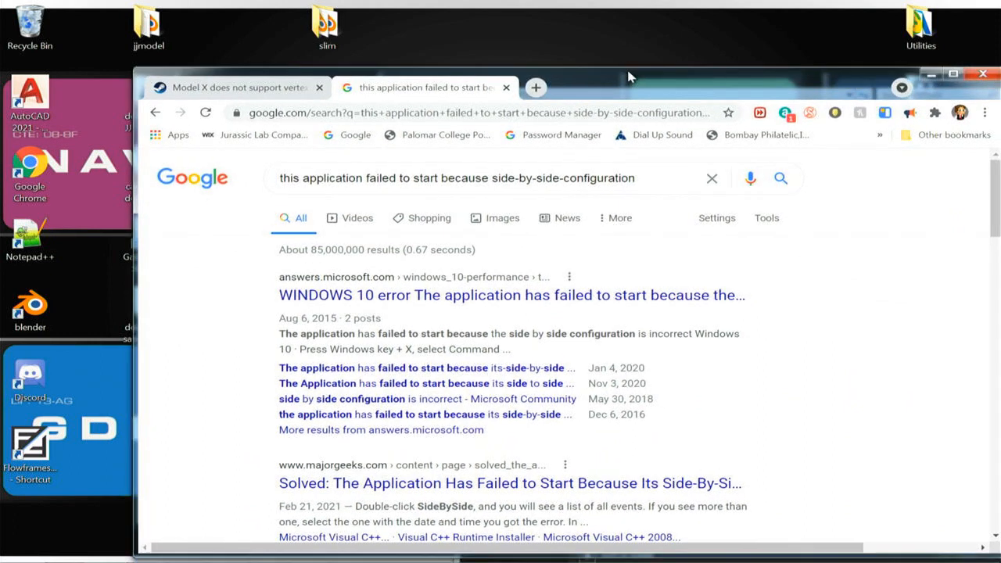
- Open the answers.microsoft.com result on the WINDOWS 10 error and read the suggested methods in its answer
left_click(555, 297)
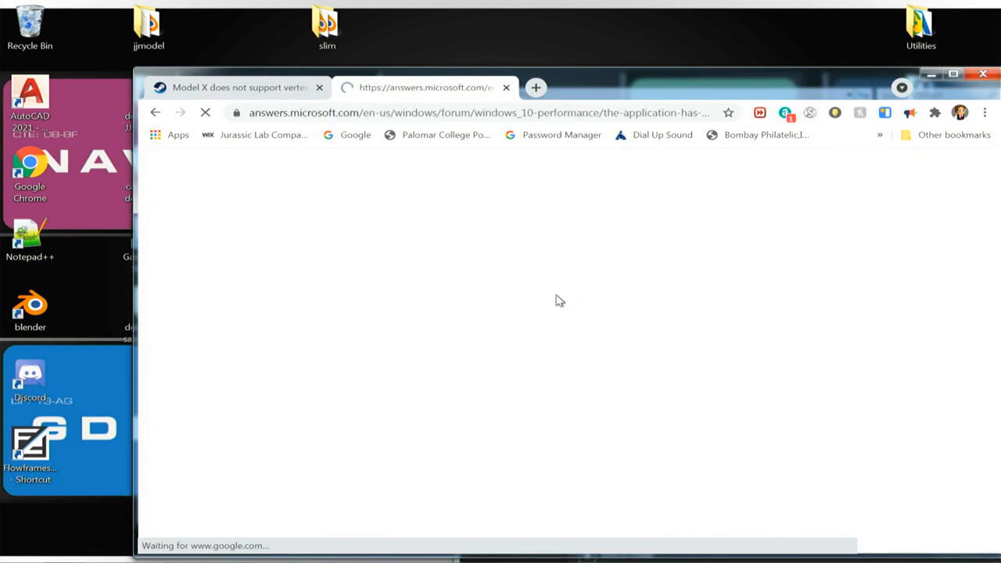
scroll(526, 382, "down", 3)
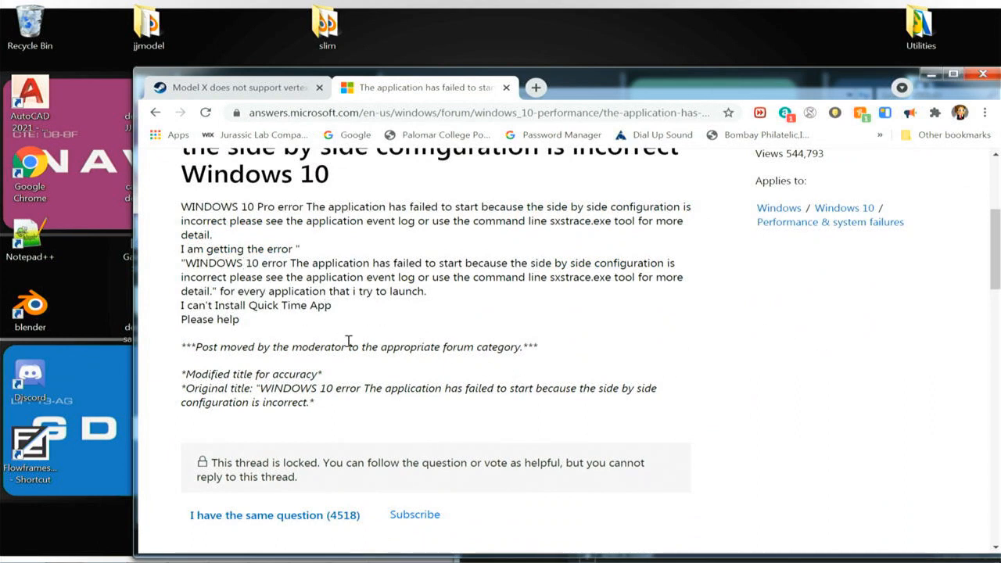
scroll(348, 342, "down", 3)
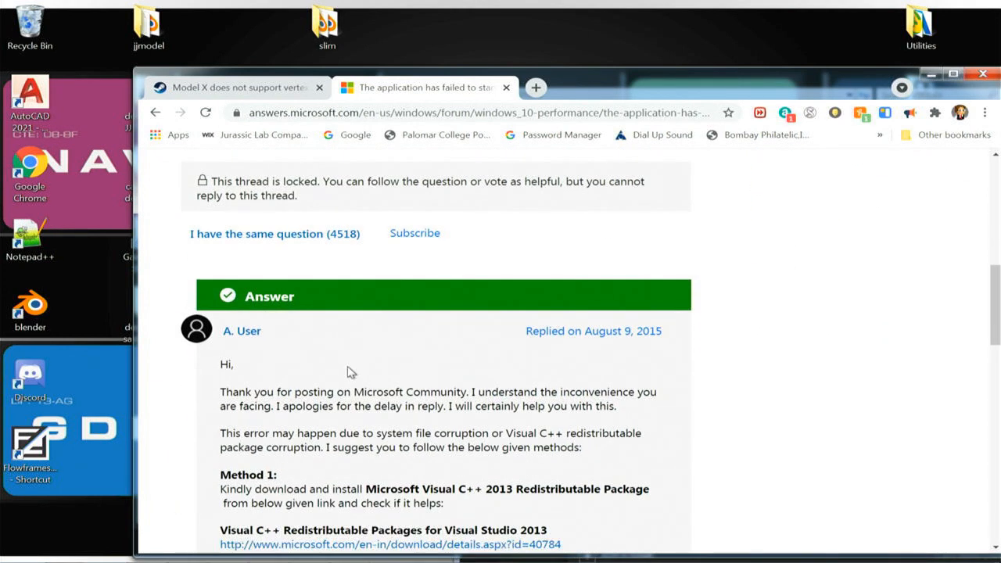
scroll(350, 372, "down", 1)
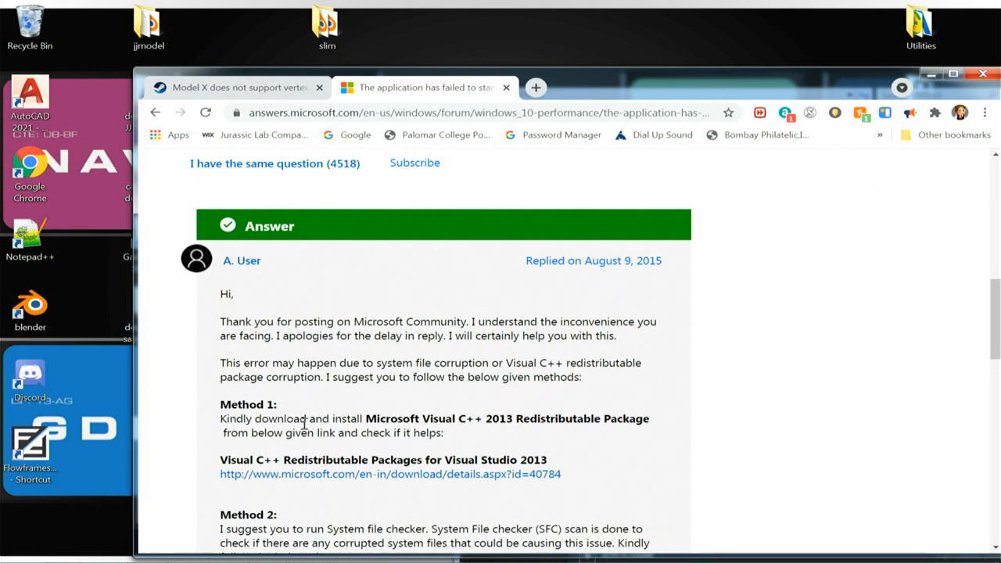
scroll(423, 426, "down", 2)
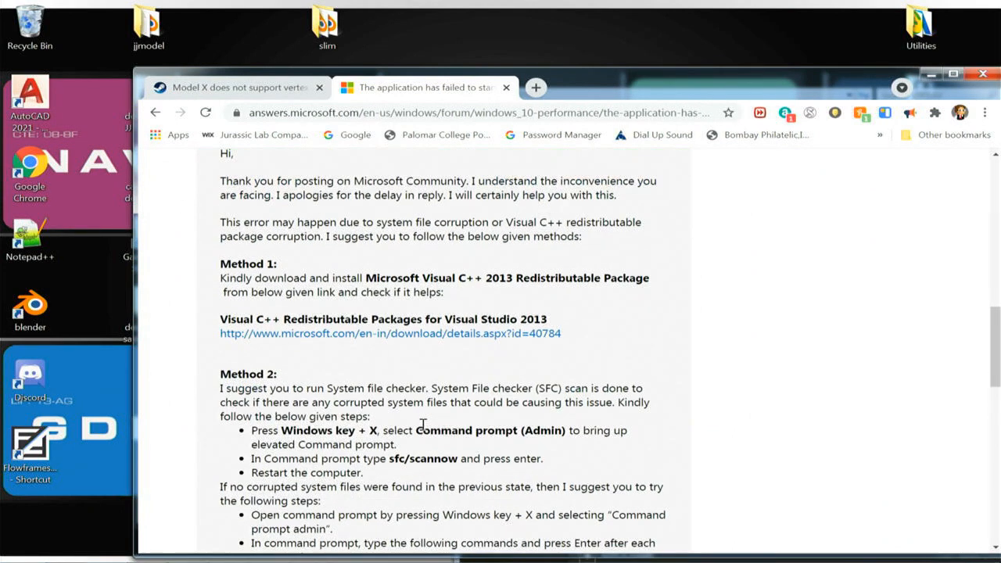
- Return to the Google results and search again with "VTFedit" added to the side-by-side-configuration query
left_click(154, 112)
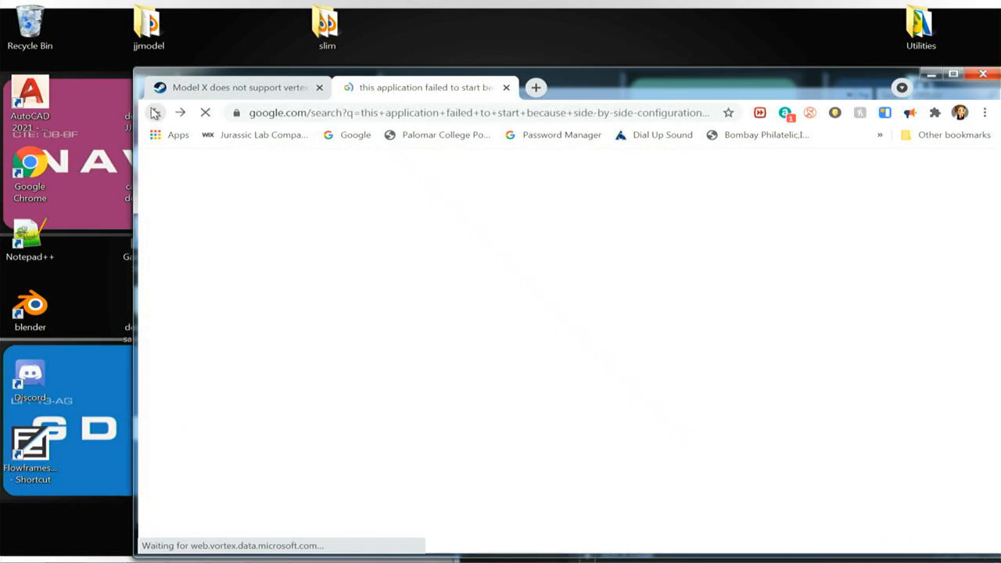
left_click(639, 178)
type("VTF")
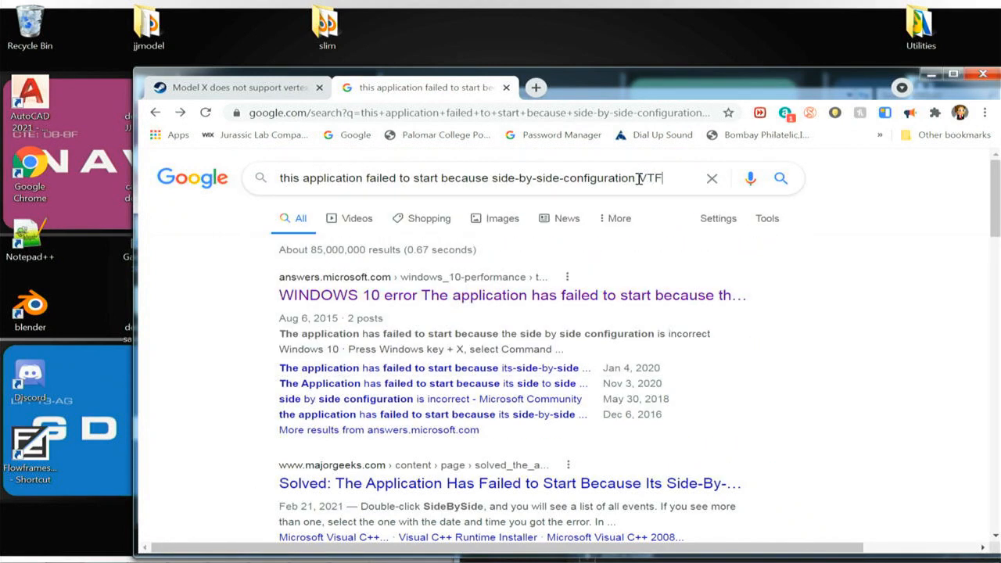
type("edit")
key("Return")
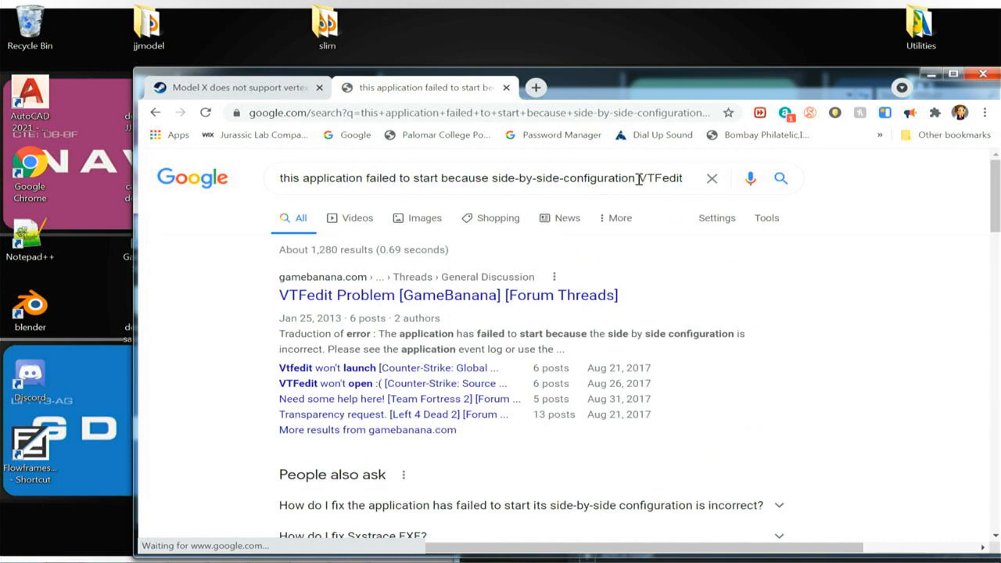
- Open the GameBanana thread "VTFedit Problem" and read its replies for a fix to the side-by-side error
left_click(473, 295)
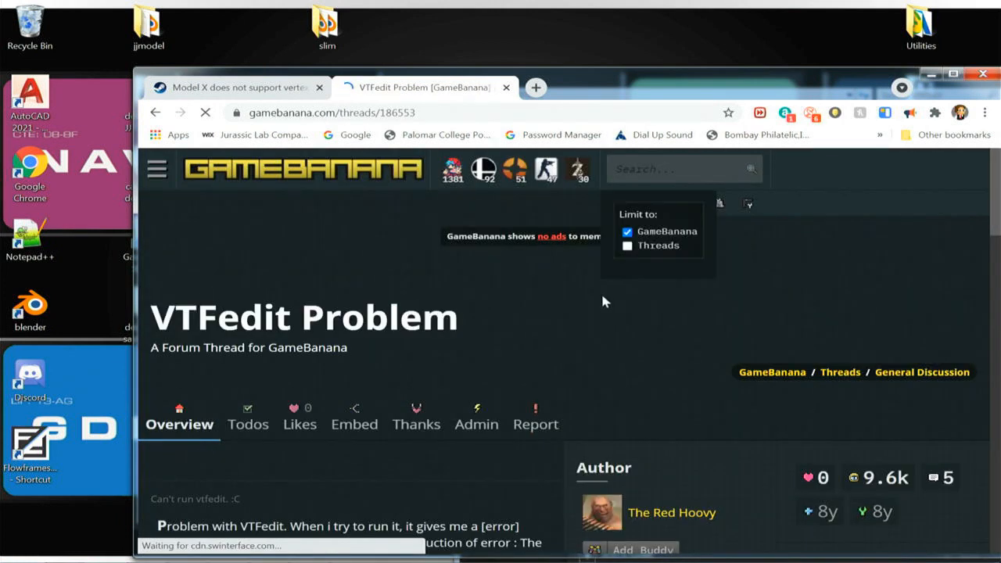
scroll(601, 291, "down", 2)
scroll(602, 303, "down", 3)
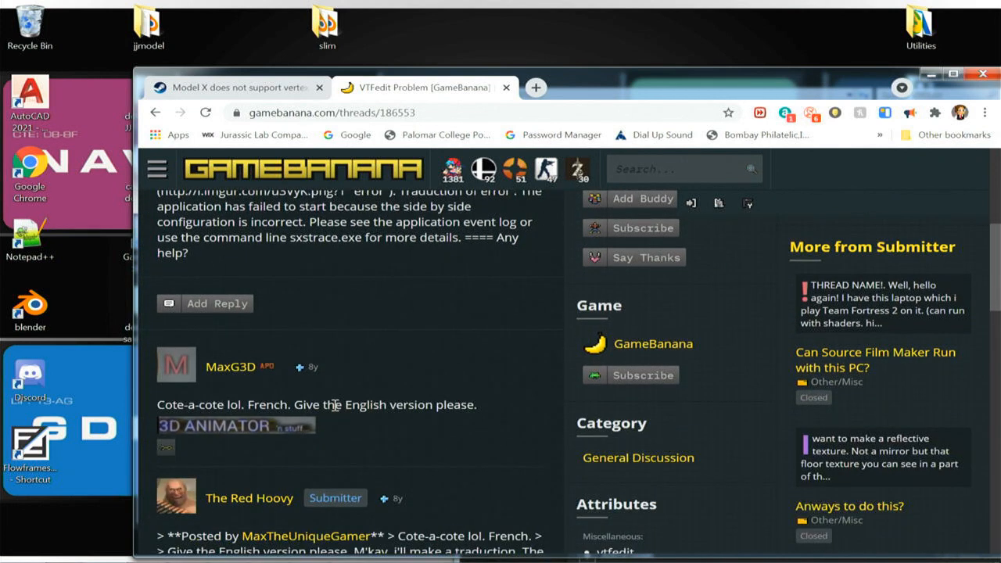
scroll(334, 404, "down", 1)
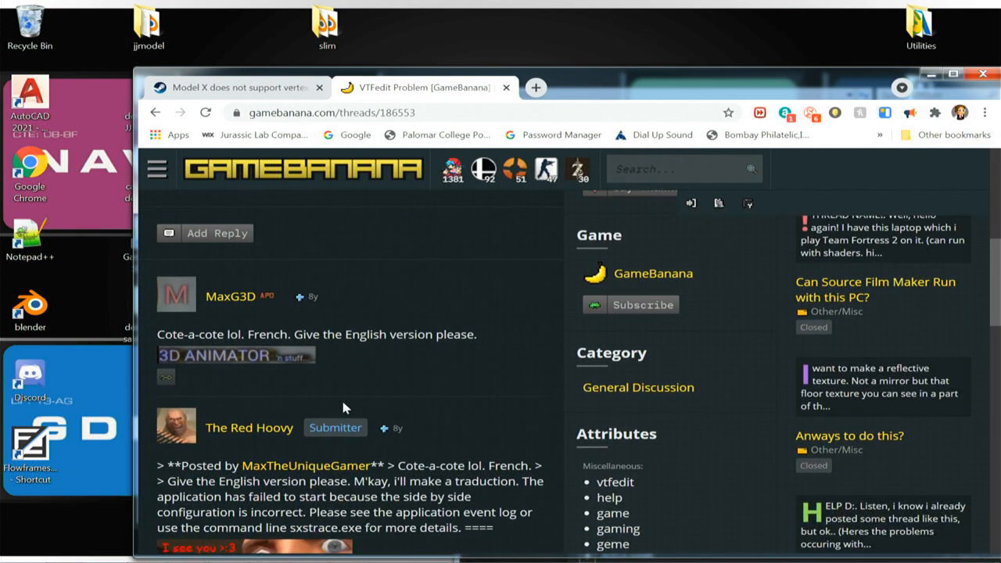
scroll(420, 374, "down", 1)
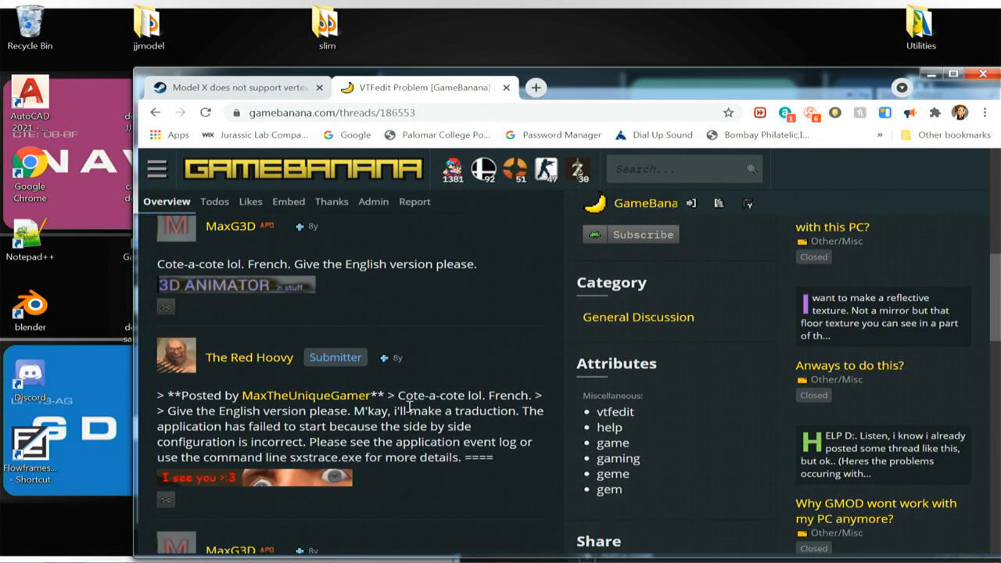
scroll(402, 412, "down", 5)
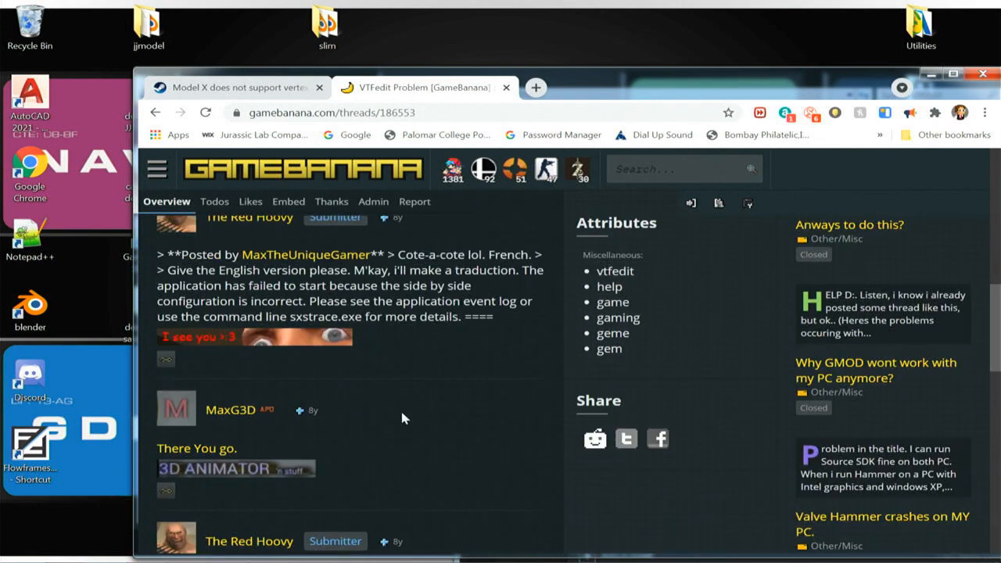
scroll(401, 428, "down", 1)
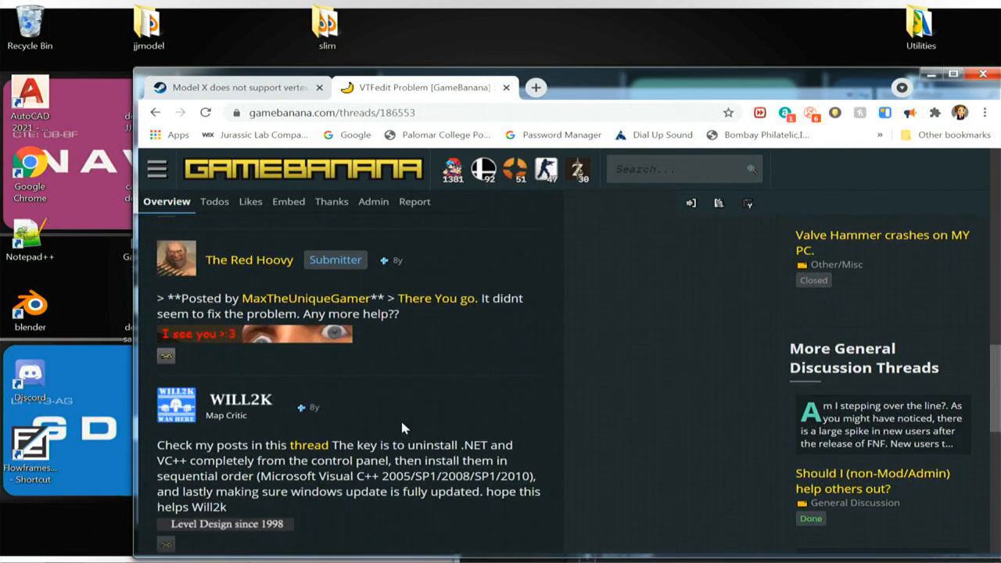
scroll(402, 424, "down", 1)
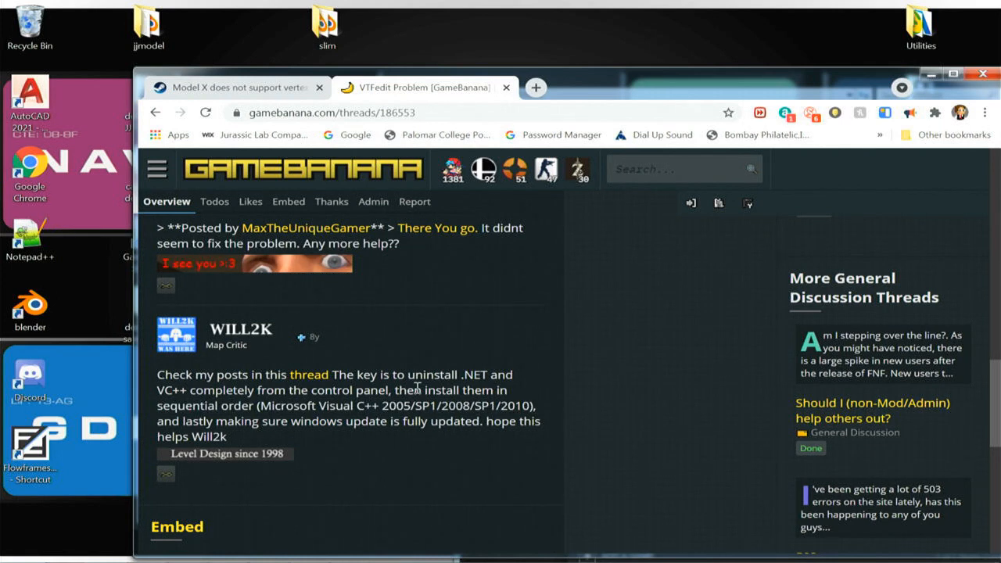
- Check the rest of the VTFedit Problem thread down to the page footer and go back over the replies to the title
scroll(370, 420, "down", 5)
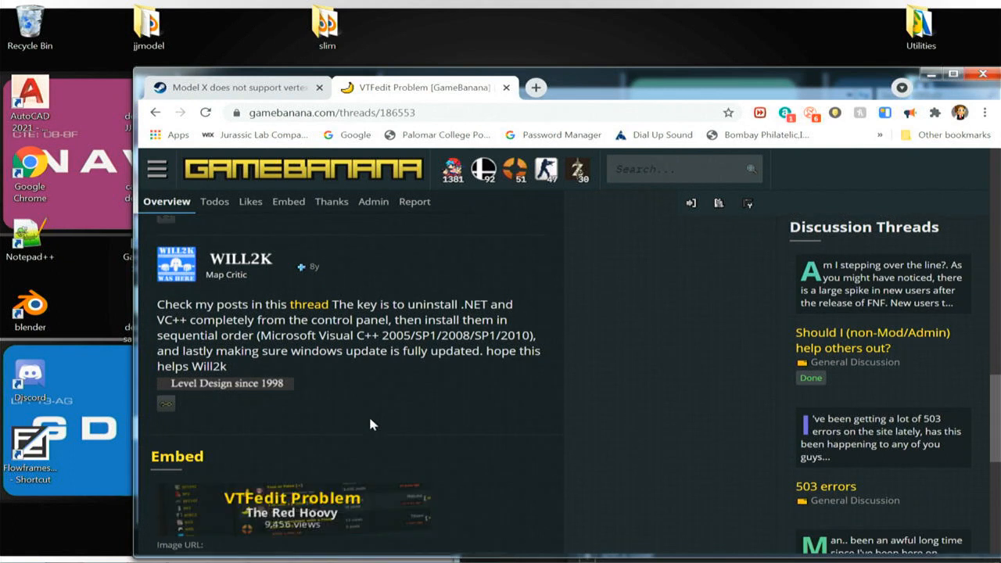
scroll(371, 423, "down", 3)
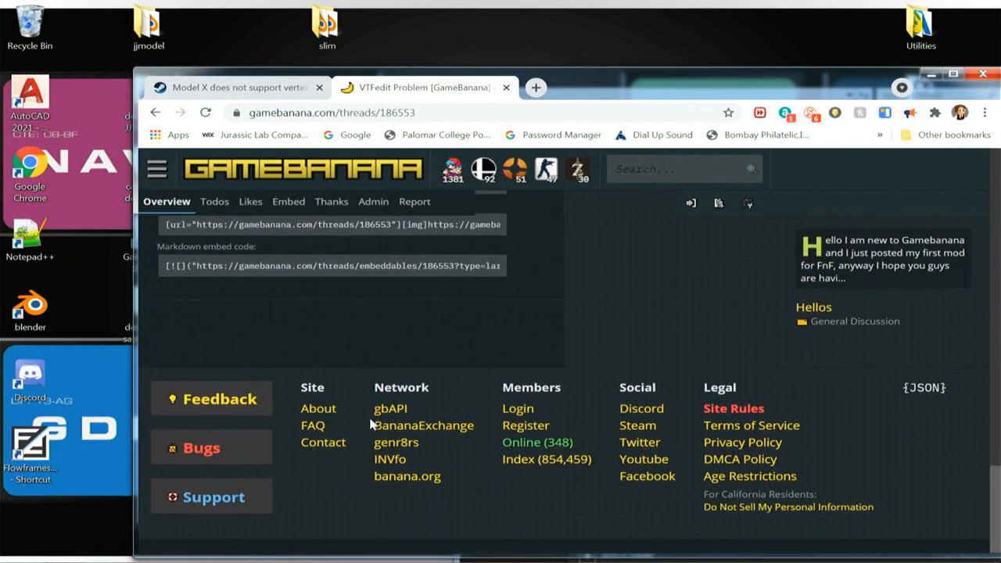
scroll(371, 424, "up", 10)
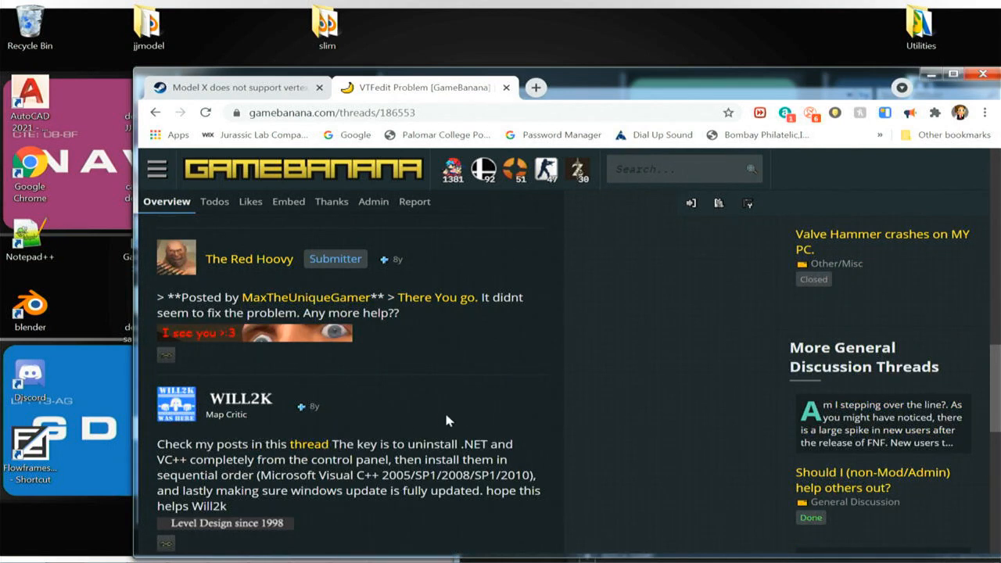
scroll(465, 402, "down", 3)
scroll(465, 402, "up", 9)
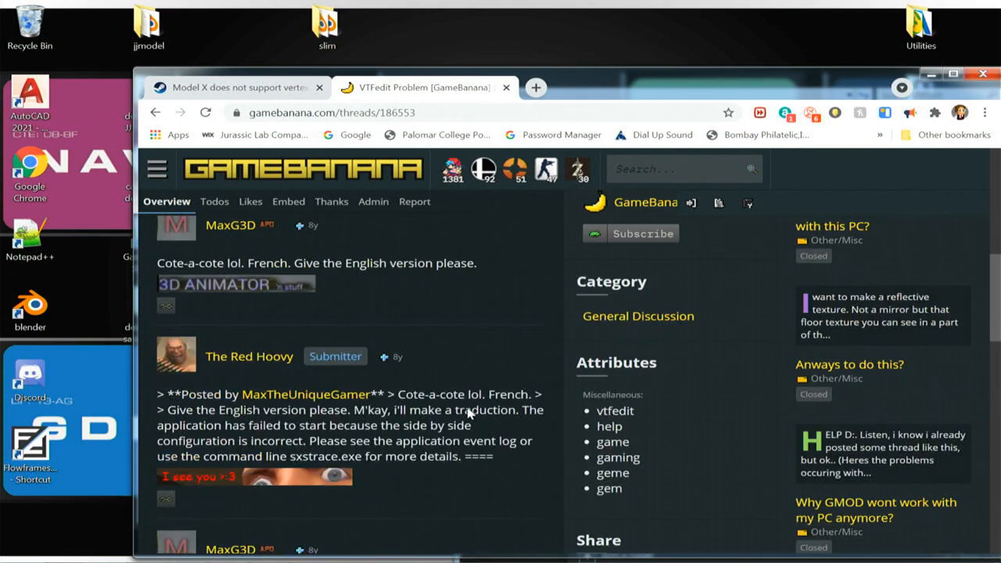
scroll(468, 412, "up", 8)
mouse_move(469, 412)
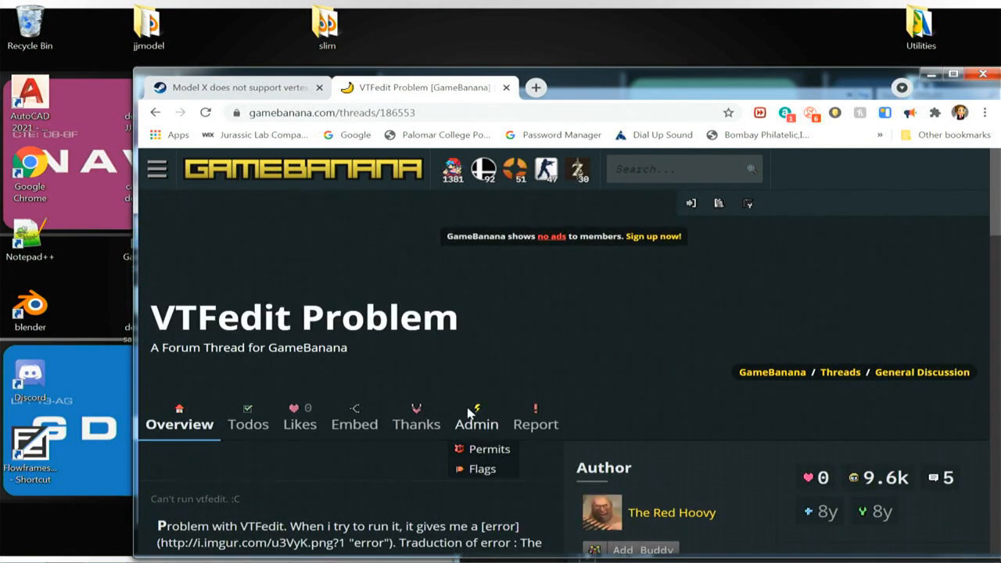
- Close the Chrome window and dismiss the VTFEdit.exe side-by-side error message
left_click_drag(694, 89, 360, 314)
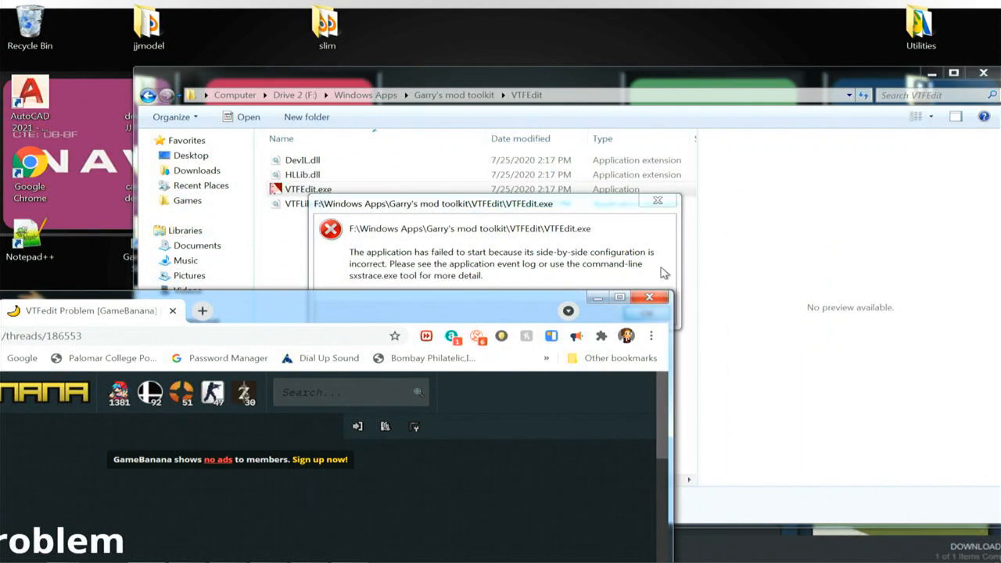
left_click(649, 297)
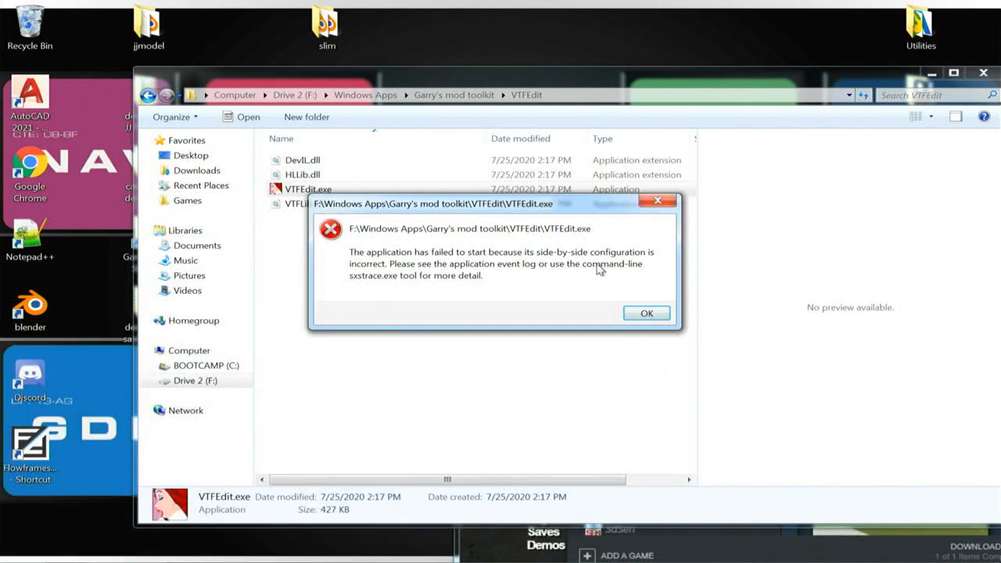
left_click(646, 314)
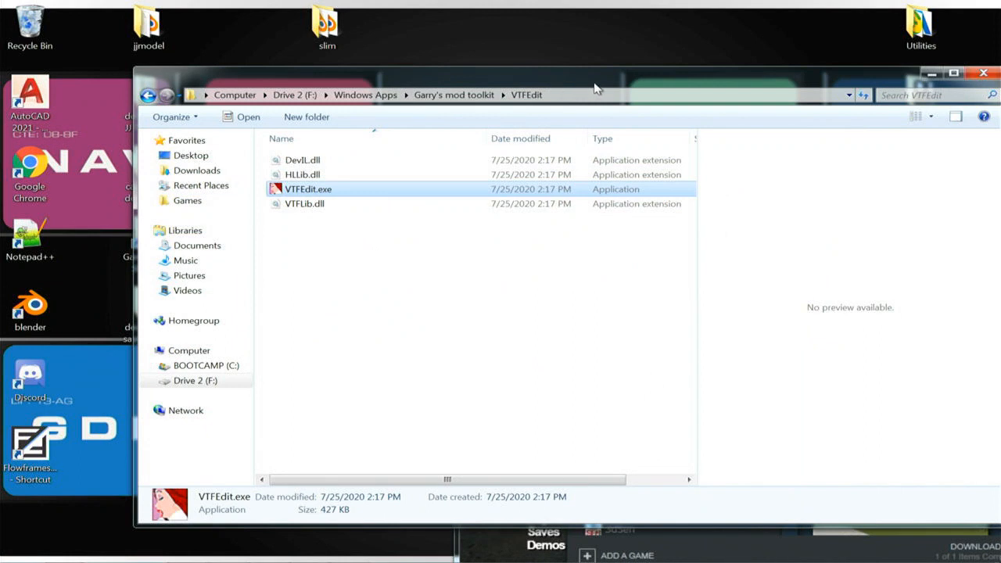
- Go back from the VTFEdit folder to Drive 2 (F:), look inside Windows Apps and Steam(win), and close the folder window
left_click_drag(595, 87, 504, 116)
key("BackSpace")
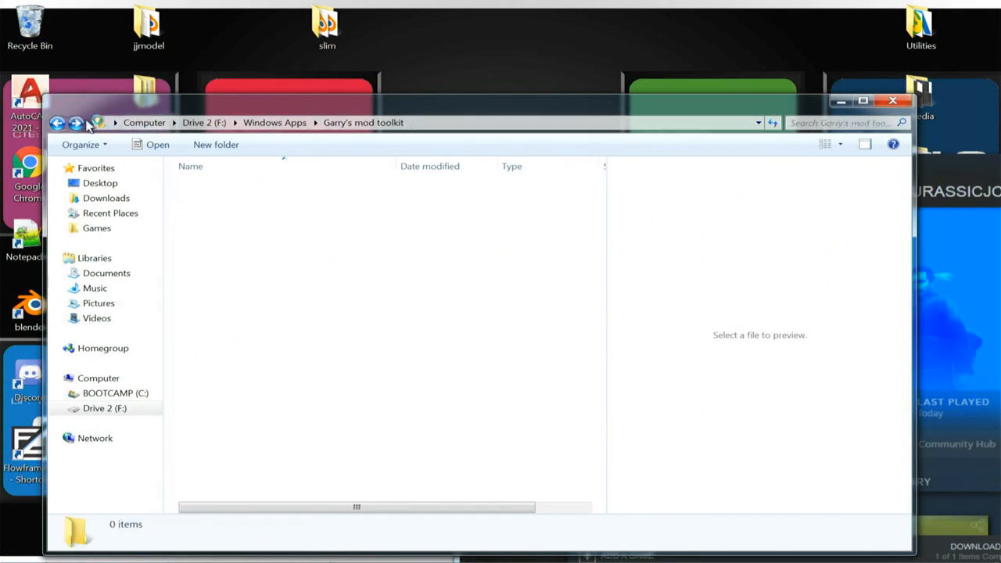
left_click_drag(225, 110, 418, 96)
left_click(251, 109)
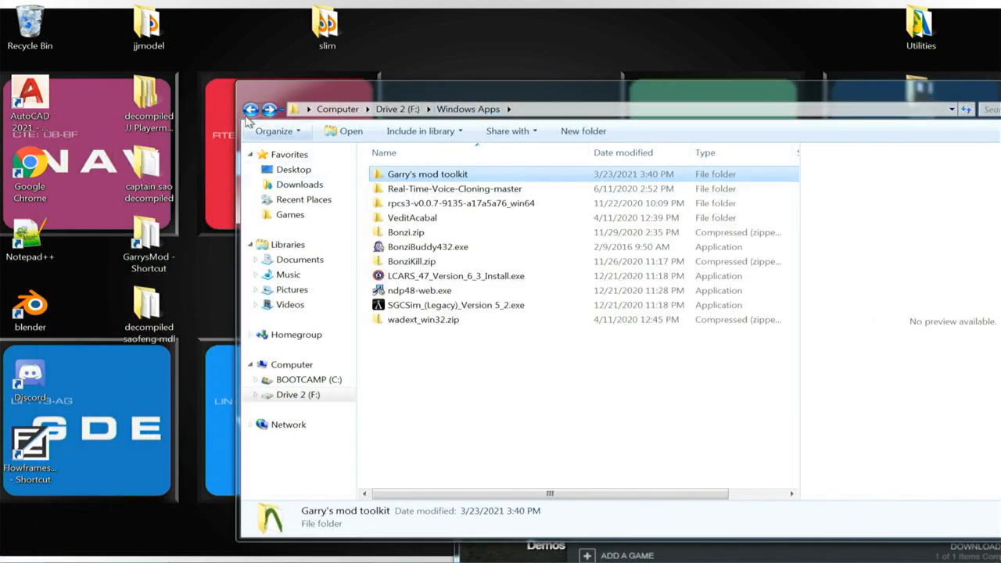
left_click(252, 110)
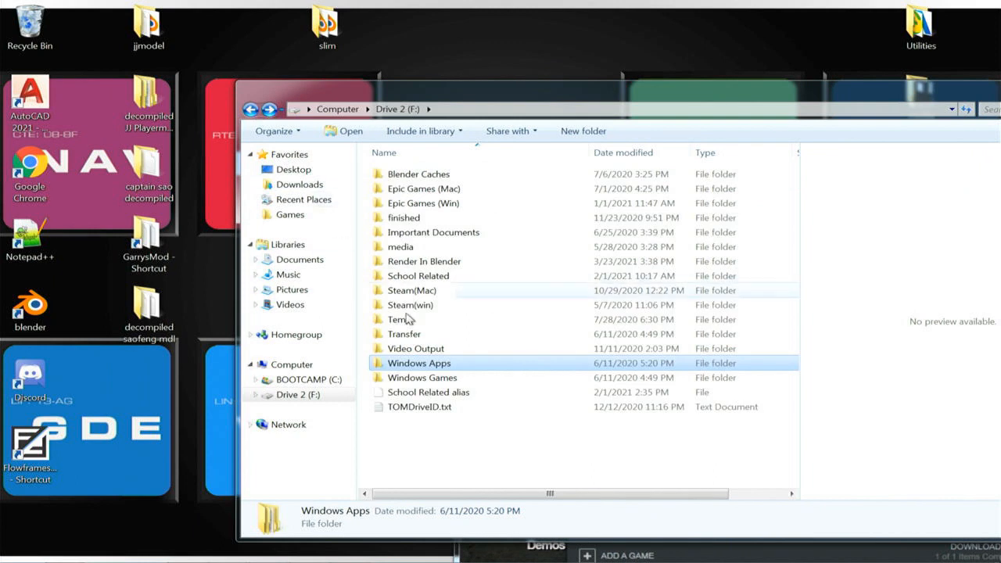
double_click(442, 366)
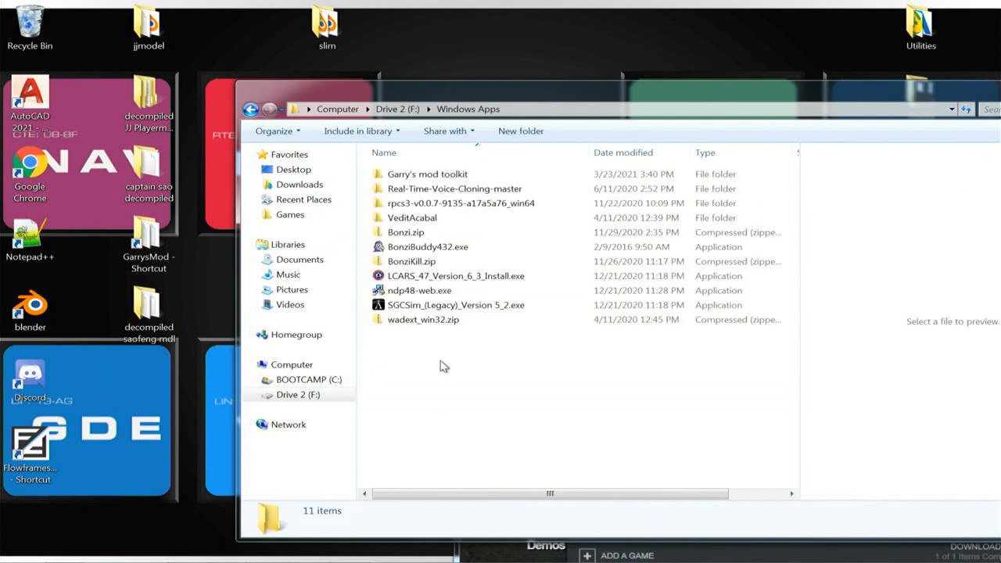
key("BackSpace")
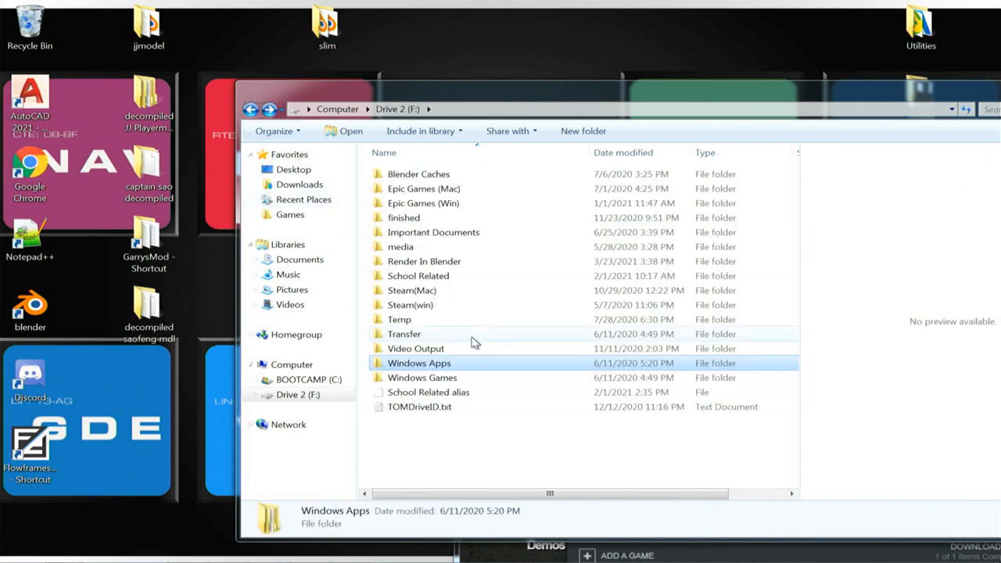
double_click(437, 306)
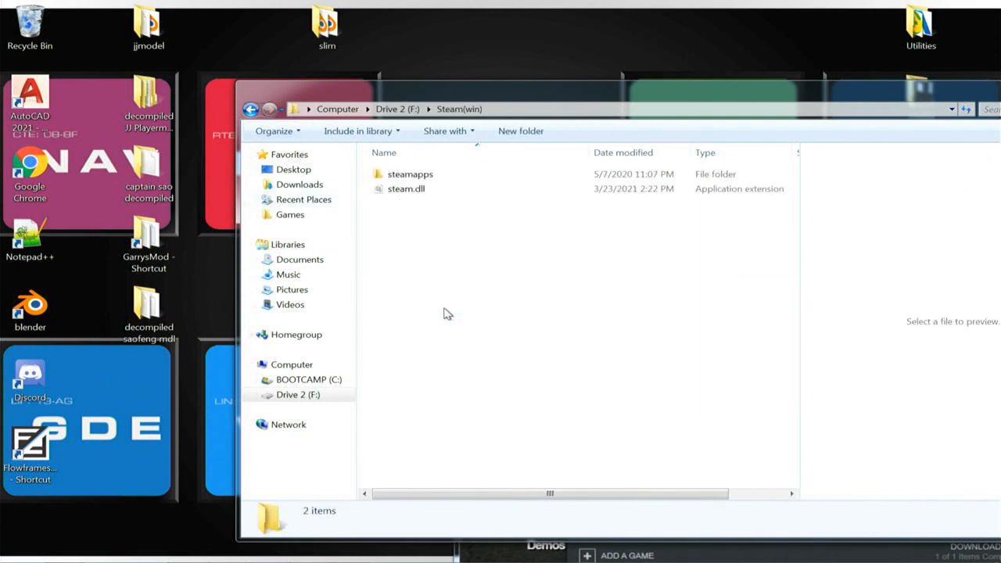
left_click(251, 110)
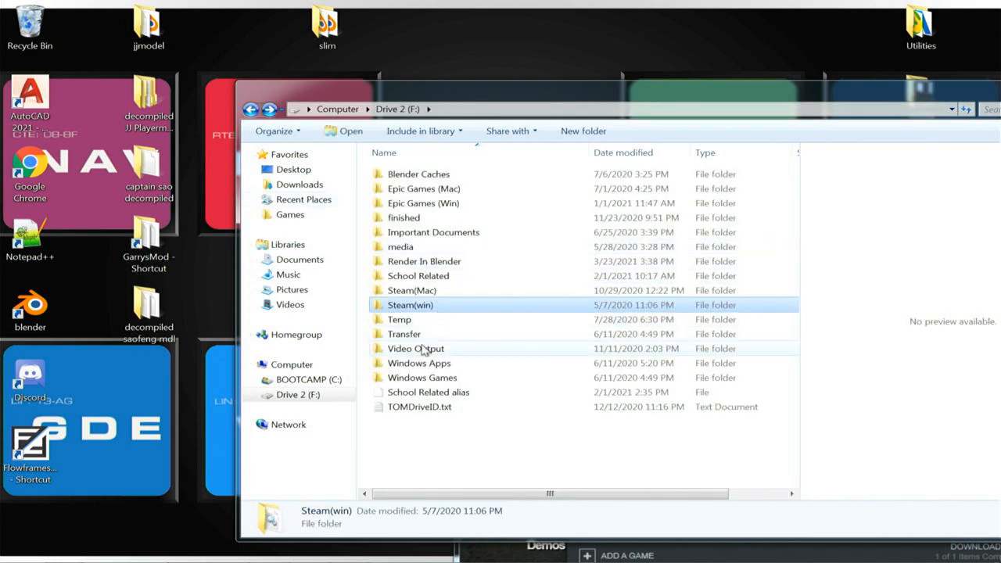
left_click_drag(639, 100, 454, 100)
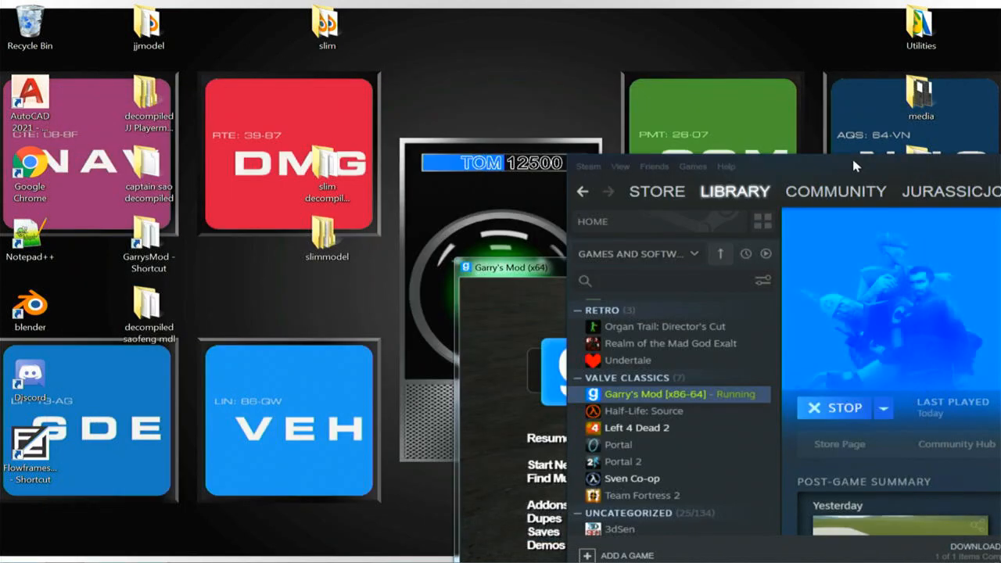
- Close the Steam library window and clear the Garry's Mod window off the desktop
left_click_drag(852, 156, 387, 134)
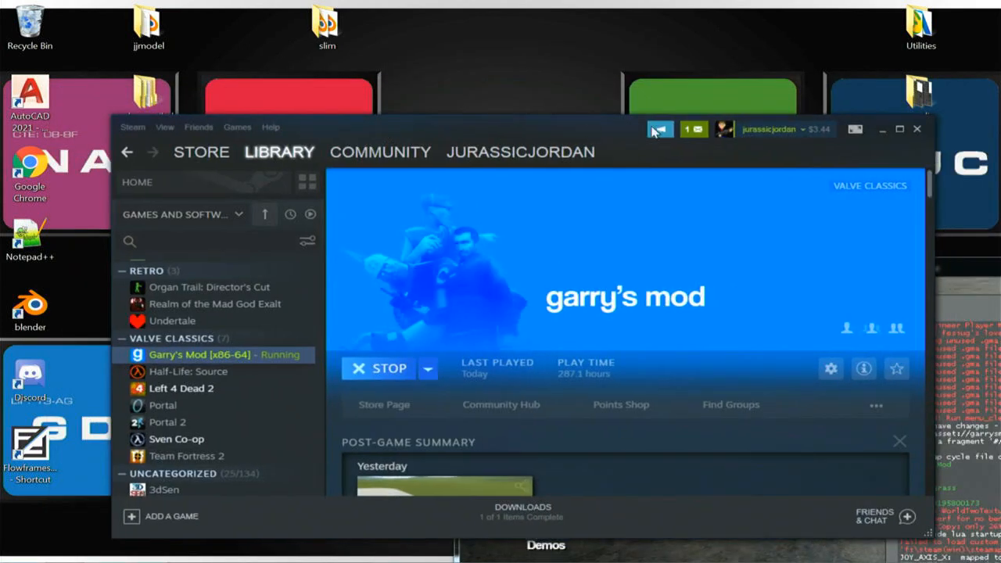
left_click(917, 129)
left_click_drag(905, 267, 686, 47)
key("Escape")
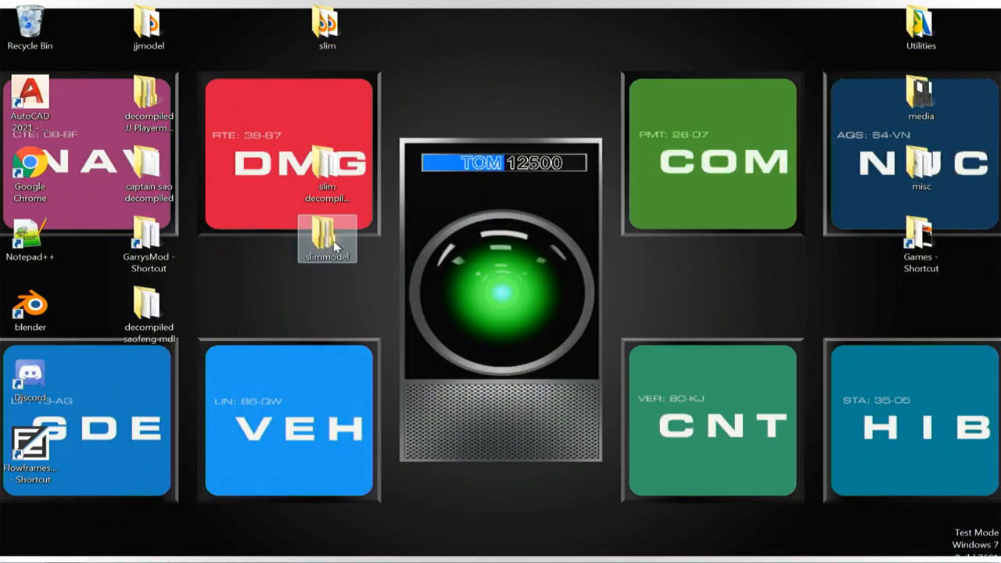
- Open the slimmodel folder on the desktop, check its contents, and close the folder window
double_click(332, 238)
left_click_drag(214, 104, 440, 88)
left_click_drag(940, 75, 660, 78)
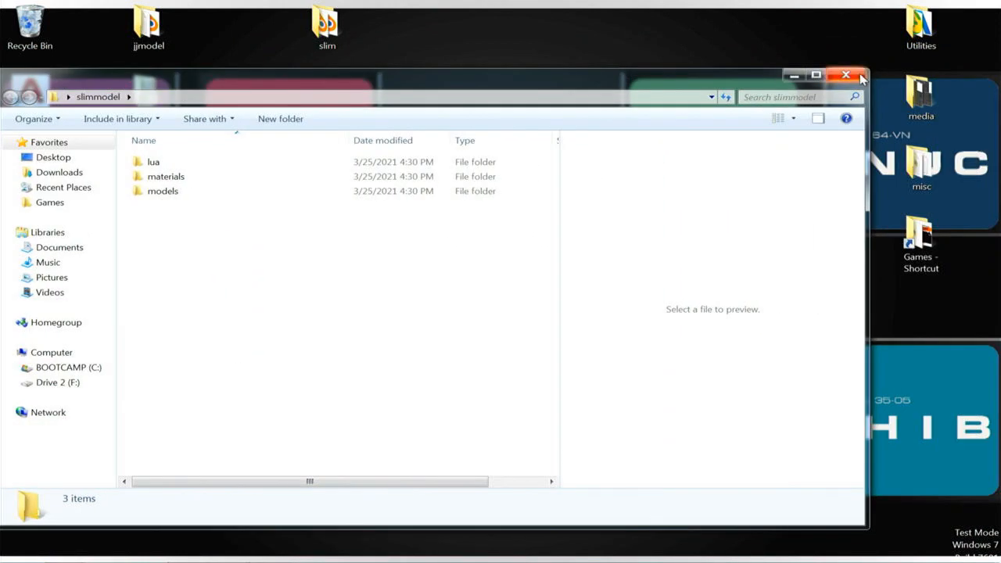
left_click(843, 75)
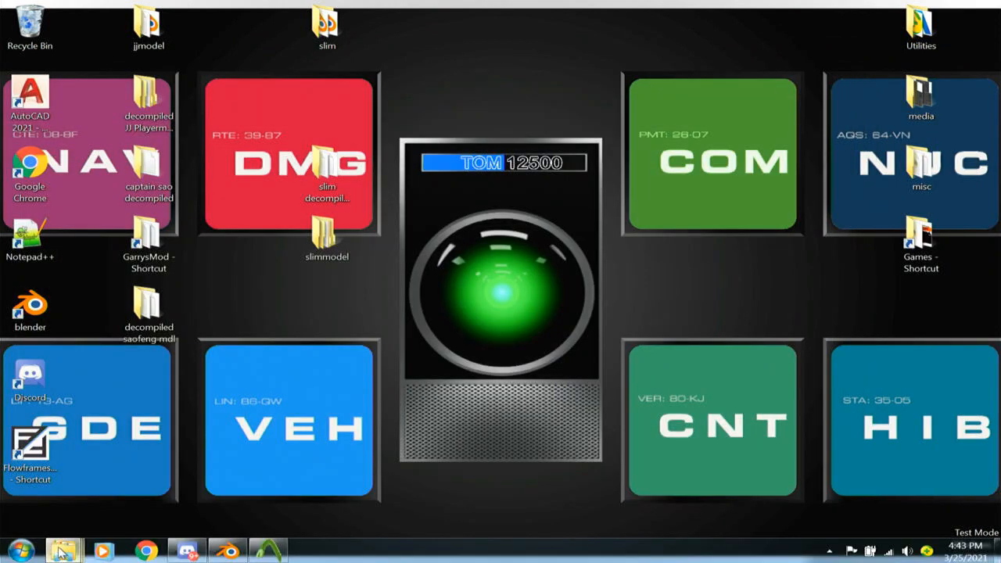
- Close the decompiled saofeng mdl folder window and bring up the slim folder window
mouse_move(61, 552)
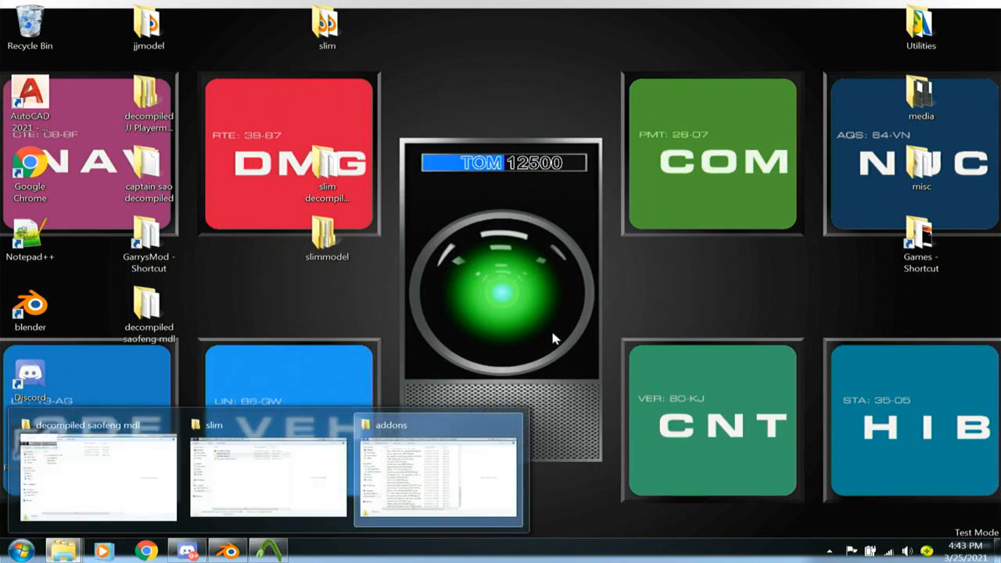
left_click(22, 552)
left_click(21, 552)
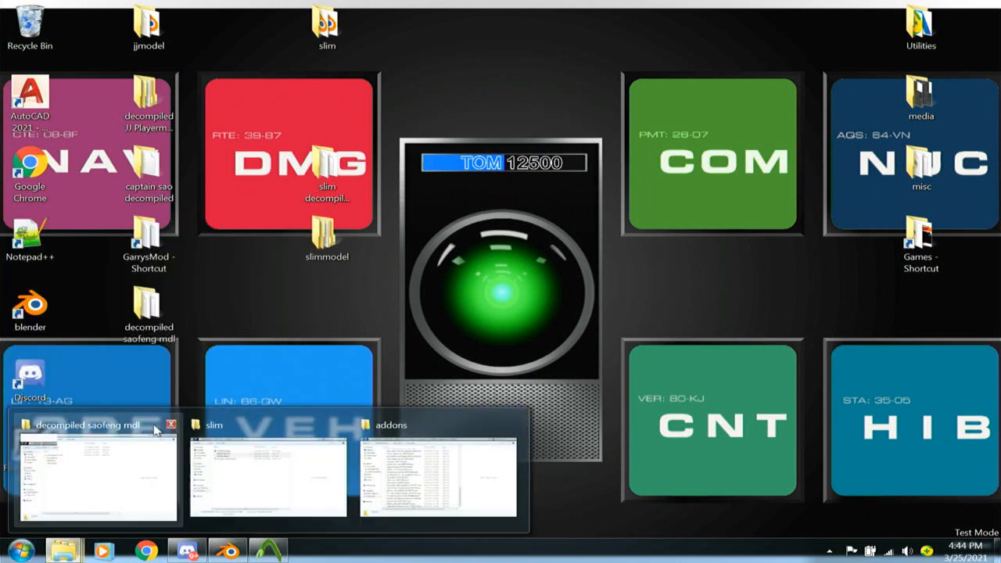
left_click(176, 426)
left_click(175, 430)
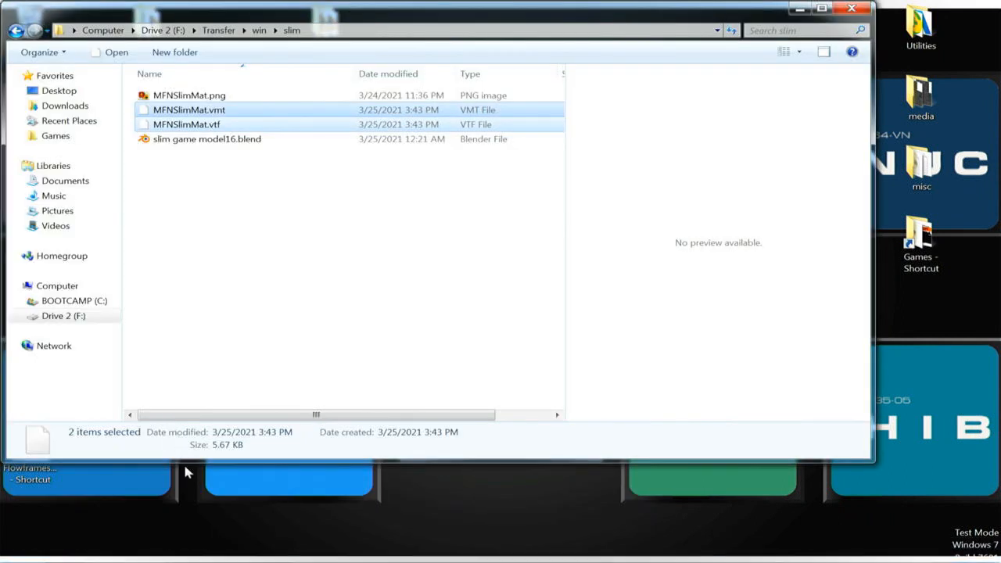
- Copy the slimmodel folder from the desktop to the root of Drive 2 (F:) and close the folder window
left_click(49, 316)
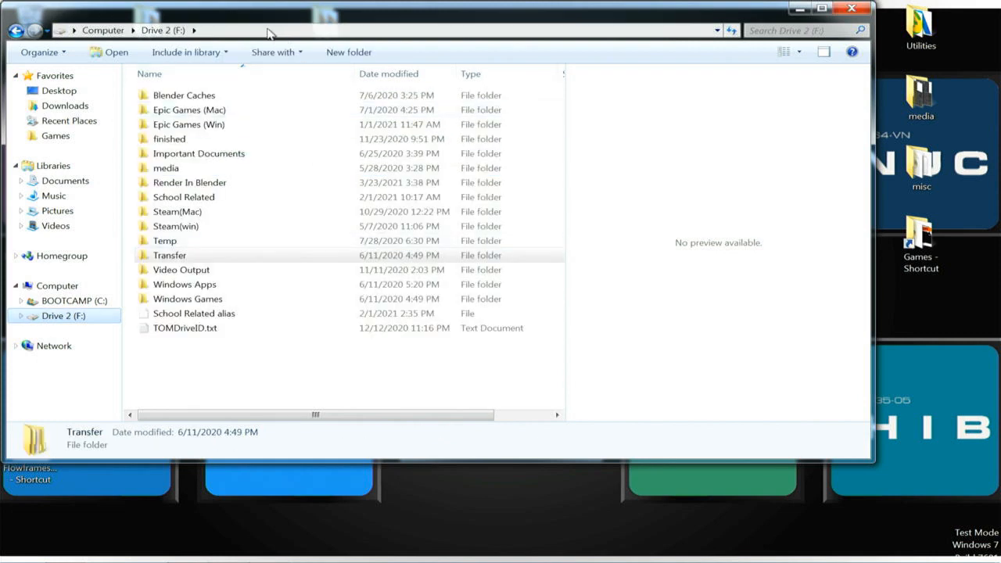
left_click_drag(235, 19, 666, 68)
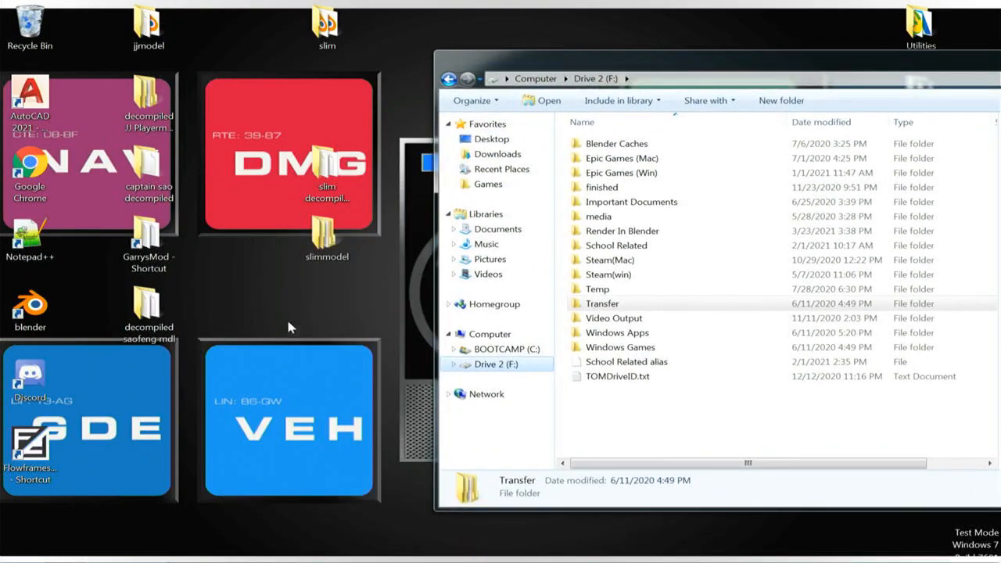
left_click_drag(323, 235, 670, 417)
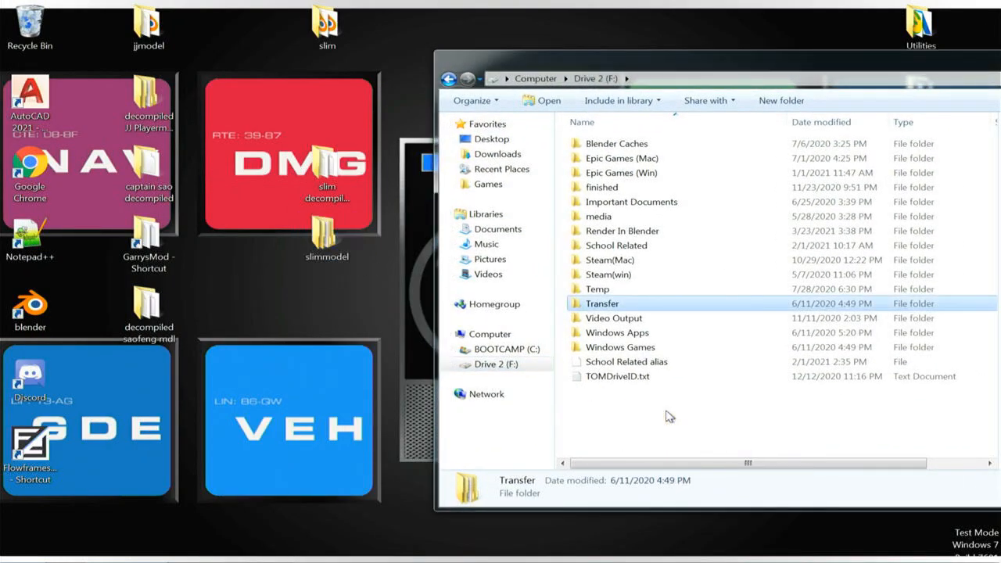
left_click(648, 420)
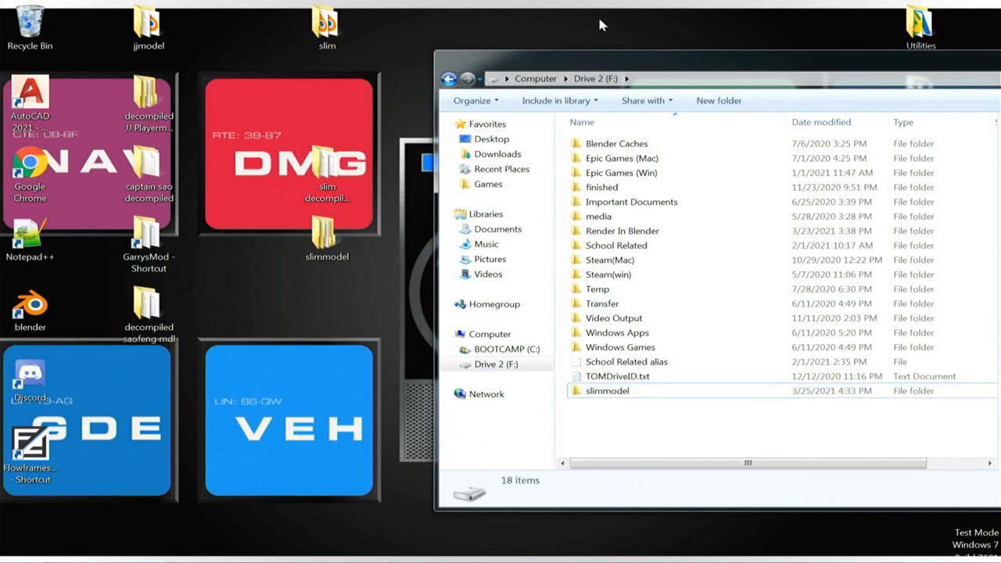
left_click_drag(612, 64, 297, 43)
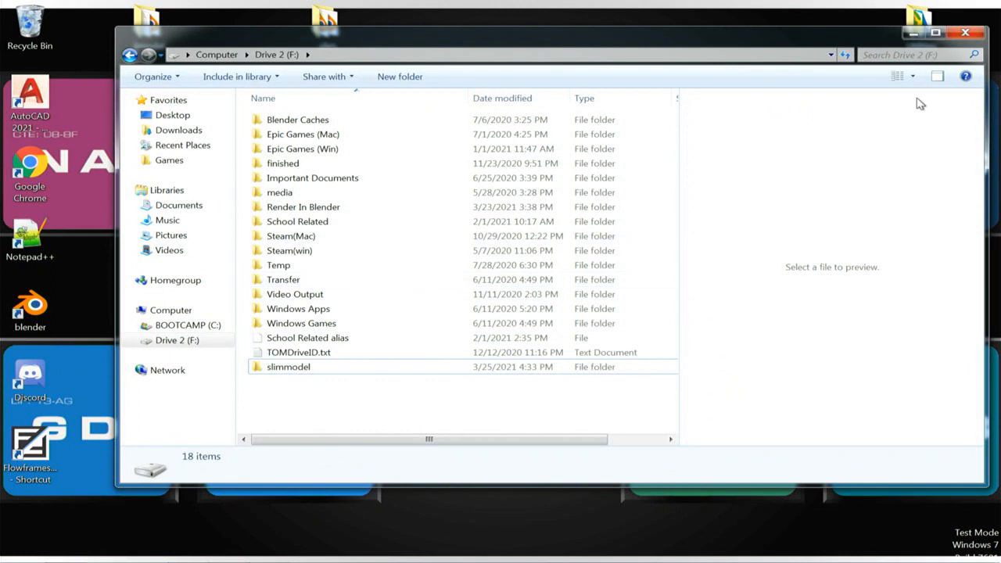
left_click(964, 34)
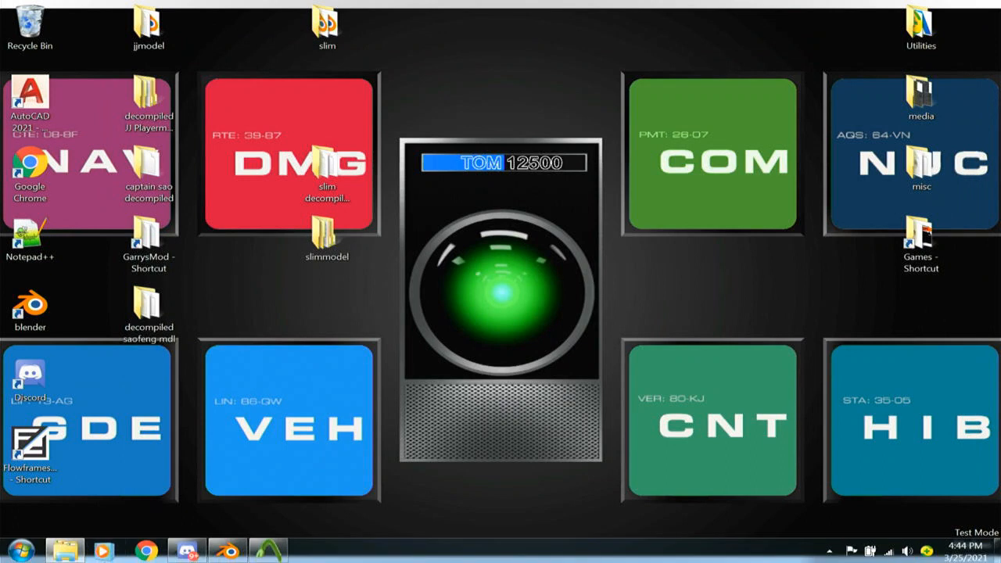
- Switch the addons folder window to Drive 2 (F:), move the slimmodel folder into Steam(Mac), and open Steam(Mac)
left_click(66, 551)
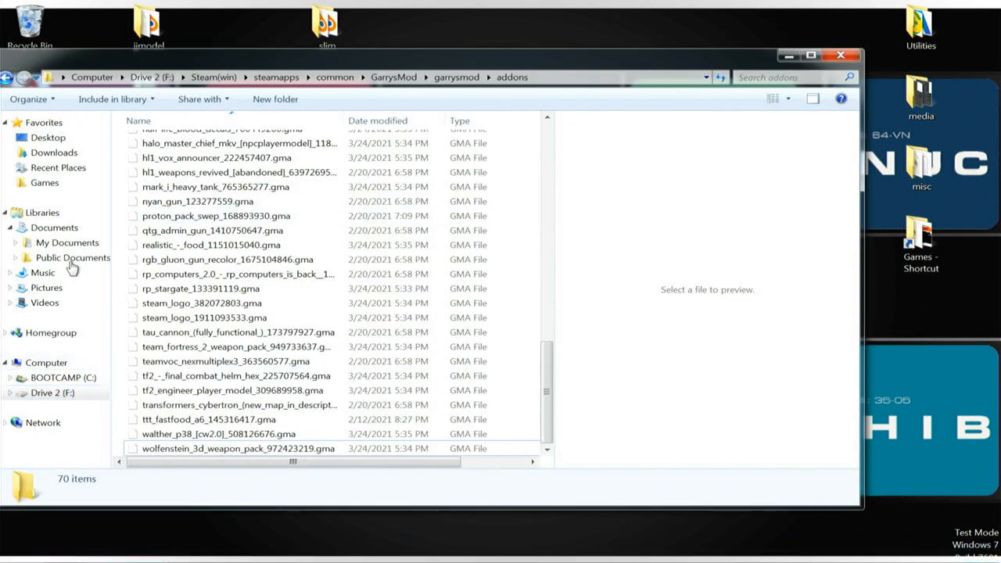
left_click(6, 77)
left_click(5, 76)
left_click_drag(194, 62, 435, 46)
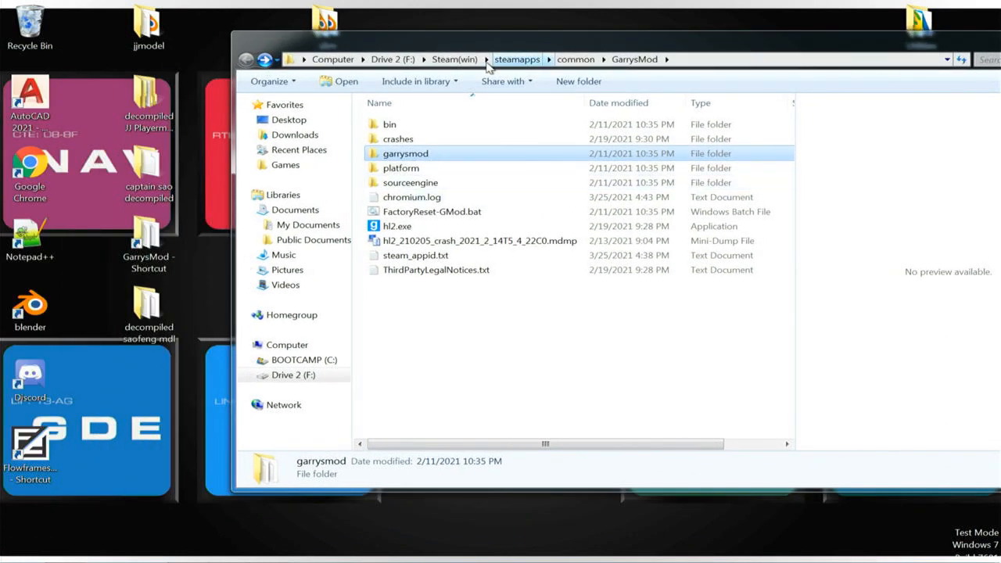
left_click(413, 62)
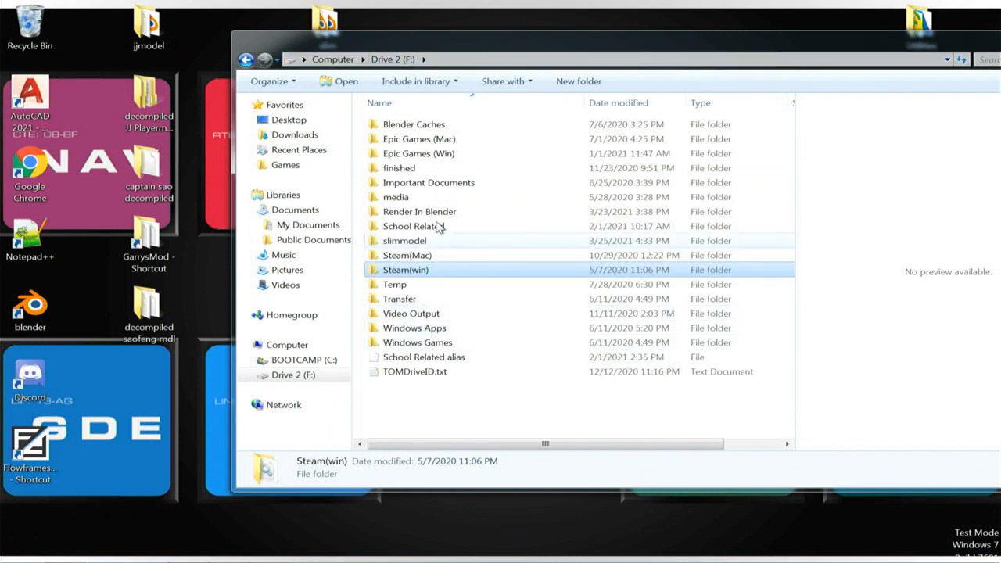
left_click_drag(412, 245, 432, 263)
left_click(432, 261)
double_click(426, 240)
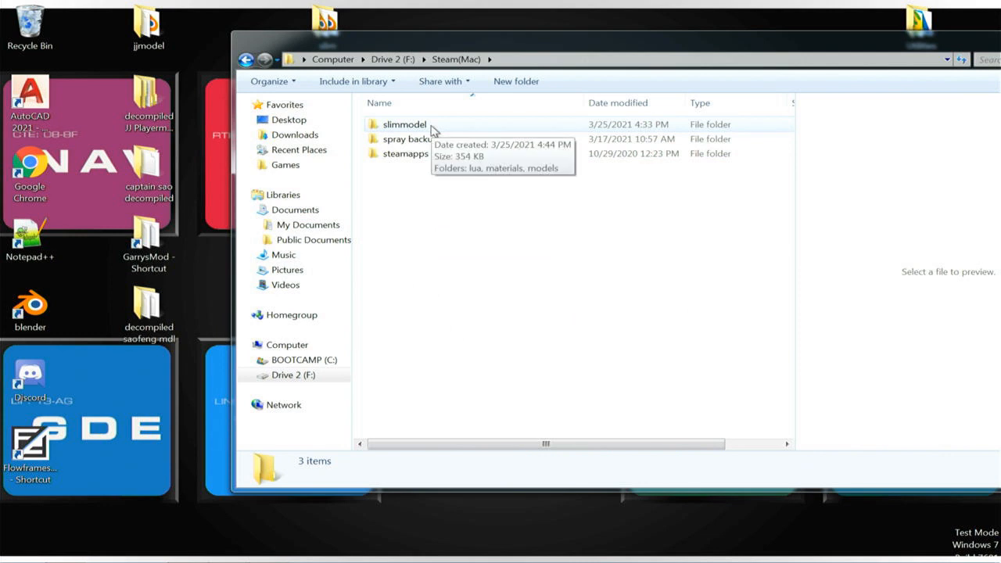
- Open the Steam(Mac) steamapps folder in a new window and browse through common, GarrysMod and garrysmod to addons
left_click(435, 128)
left_click(412, 155)
right_click(412, 155)
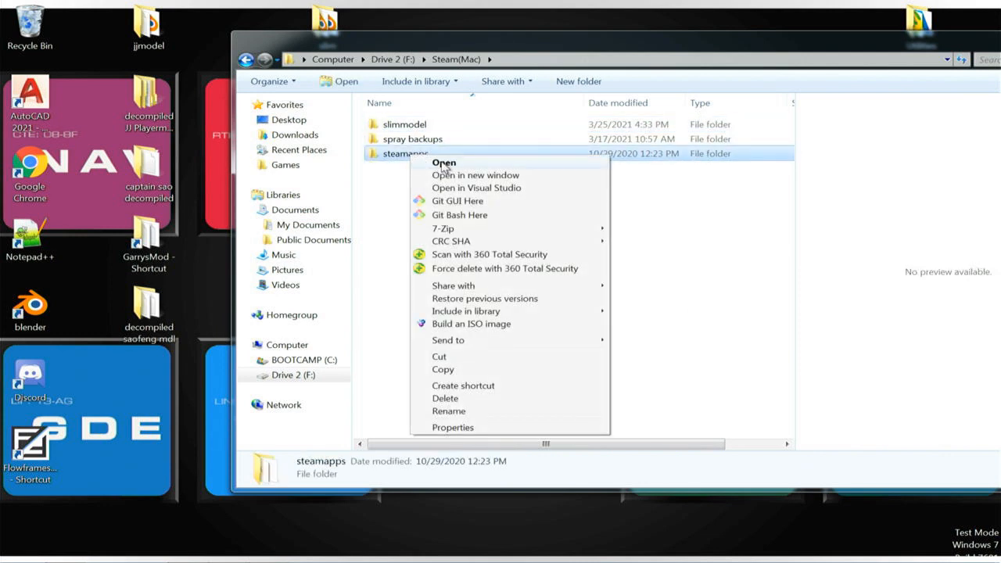
left_click(458, 176)
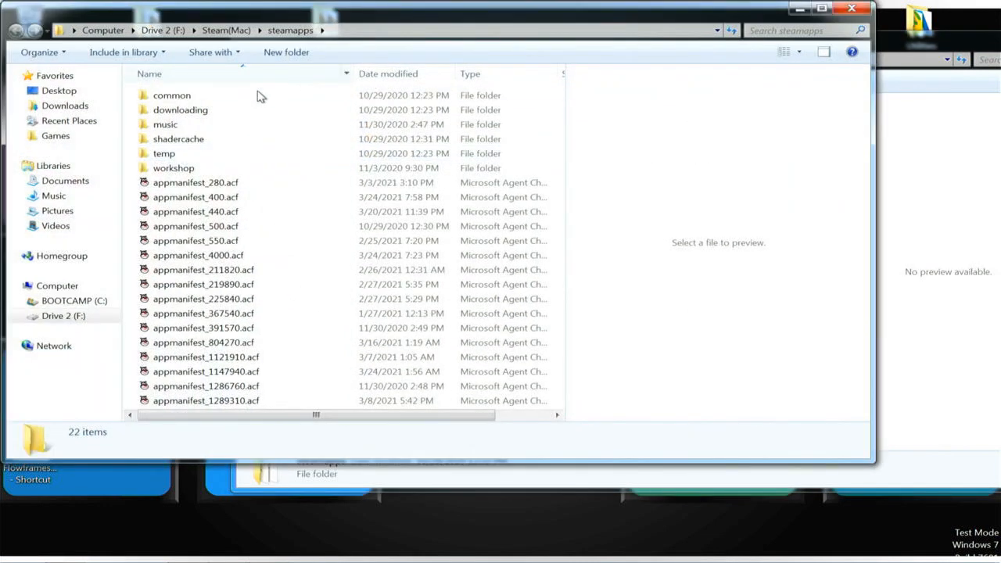
double_click(188, 97)
double_click(176, 139)
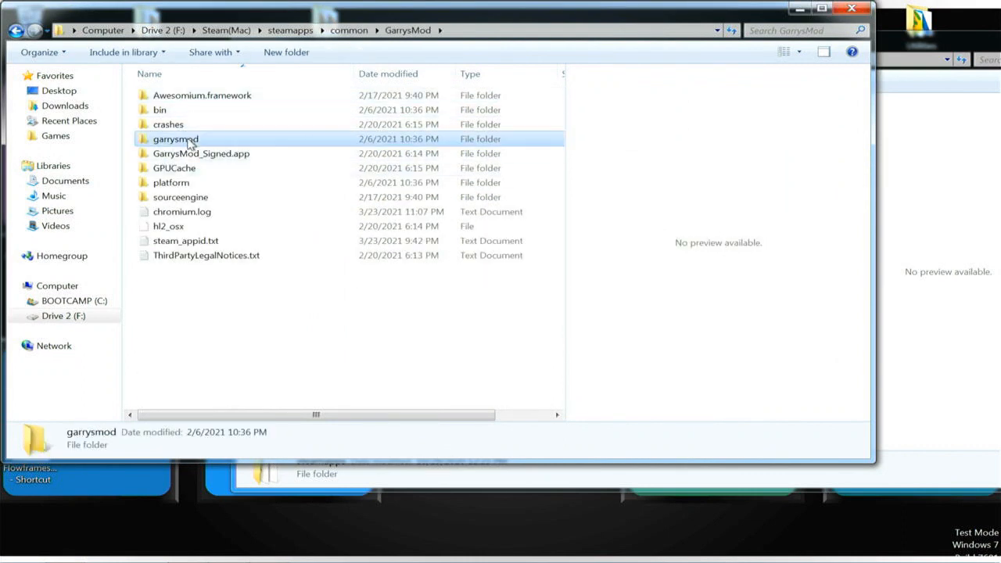
double_click(175, 140)
double_click(167, 95)
- Move the slimmodel folder from Steam(Mac) into the Mac Garry's Mod addons folder and close both folder windows
left_click_drag(263, 17, 726, 175)
left_click_drag(402, 124, 688, 239)
left_click_drag(677, 173, 595, 96)
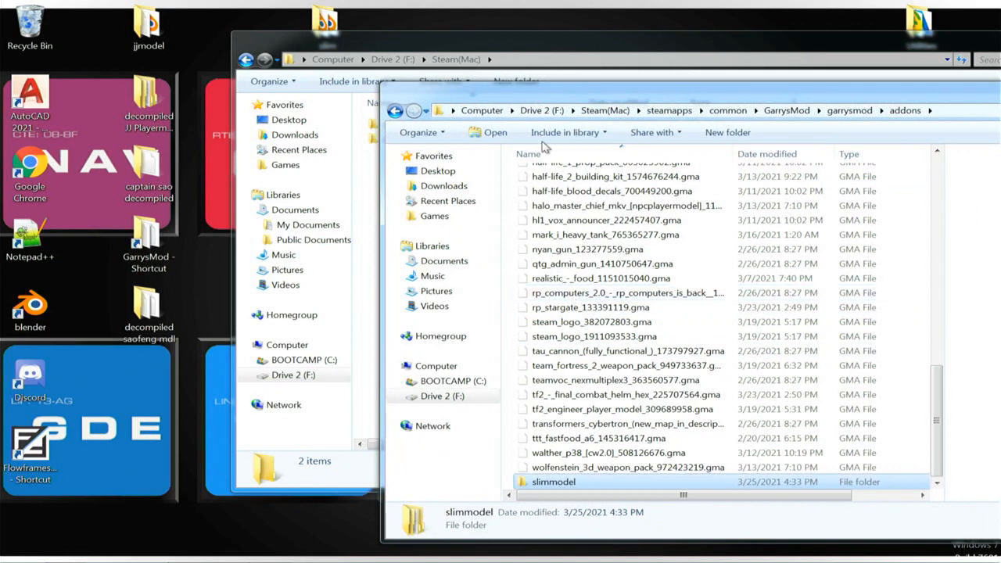
left_click_drag(494, 92, 118, 68)
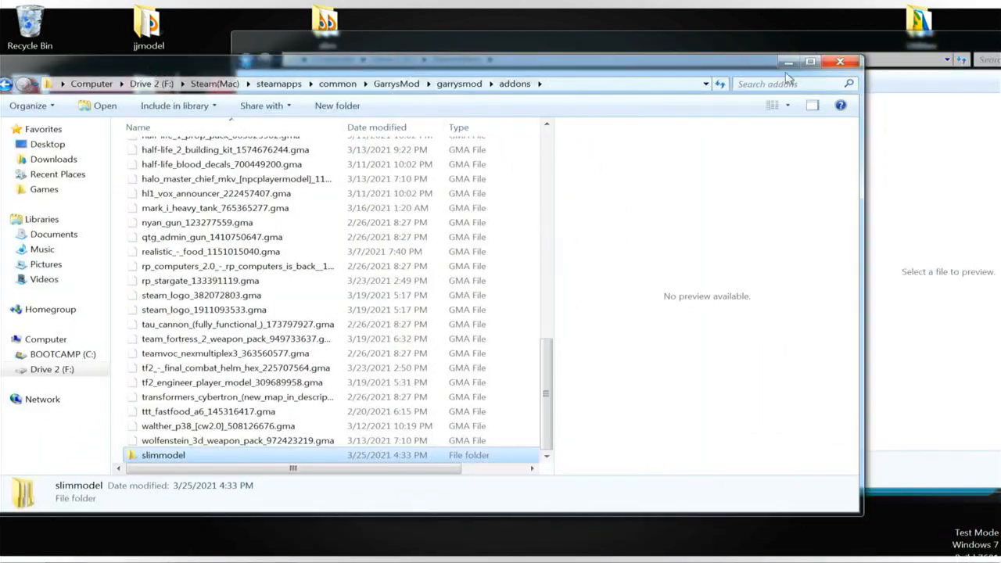
left_click(840, 61)
left_click_drag(780, 42, 561, 47)
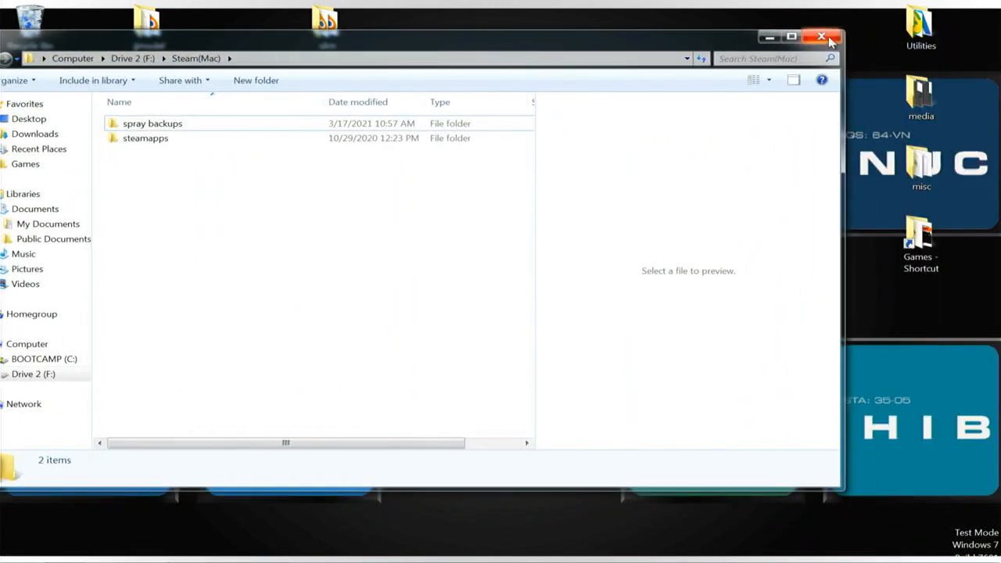
left_click(825, 39)
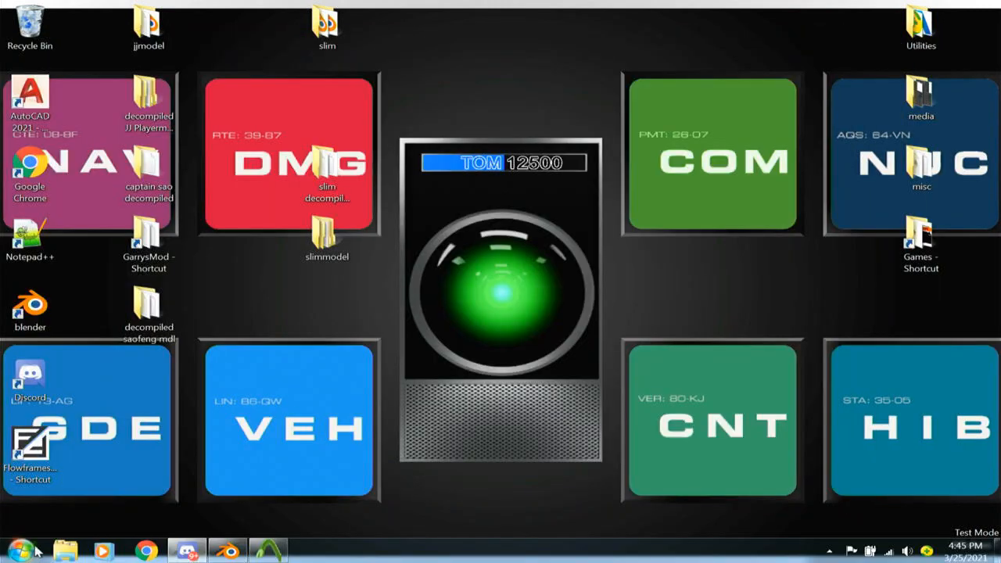
left_click(144, 552)
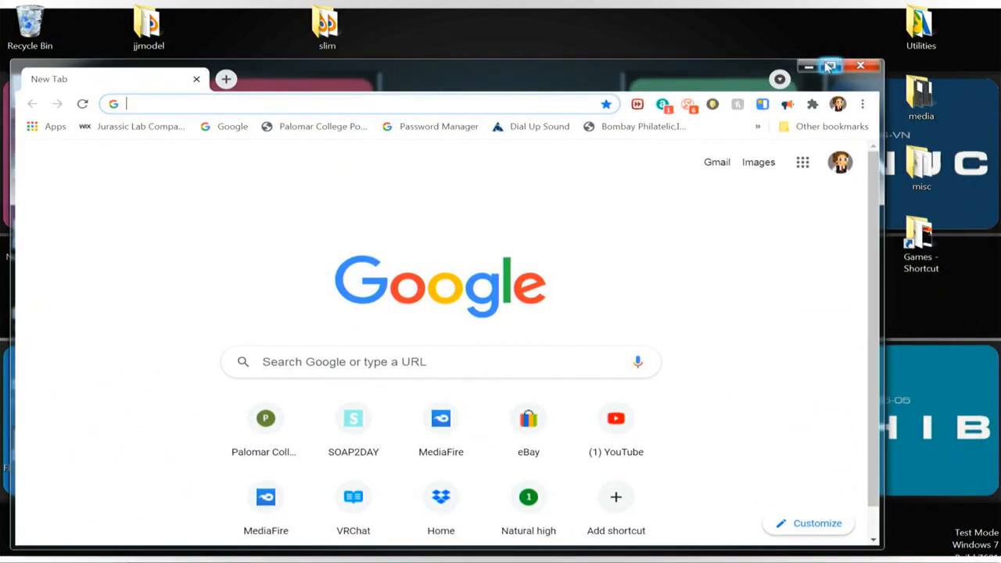
left_click(860, 66)
left_click(22, 551)
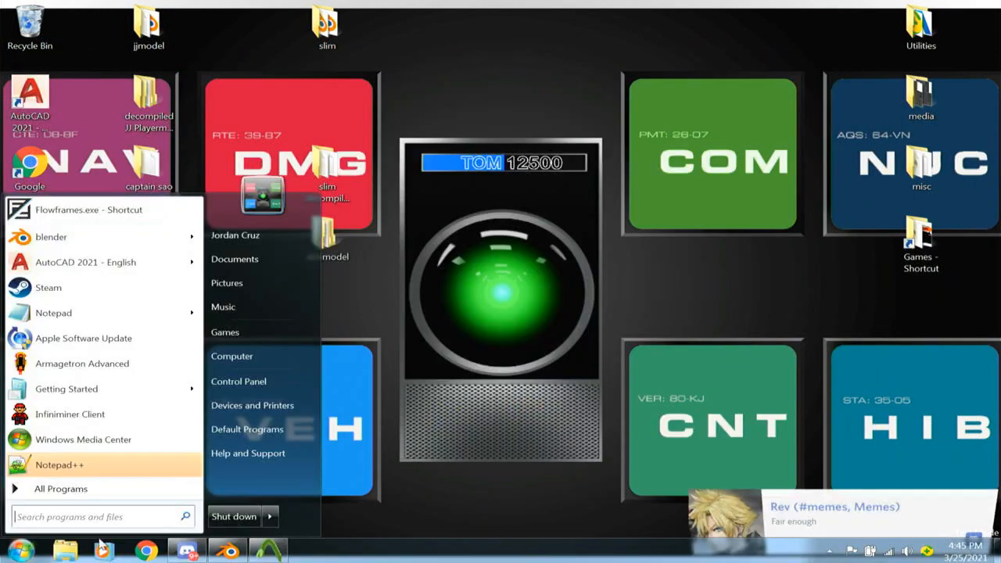
- Bring up the model compiler window holding MFNSlim.qc and close it
left_click(269, 553)
left_click(515, 116)
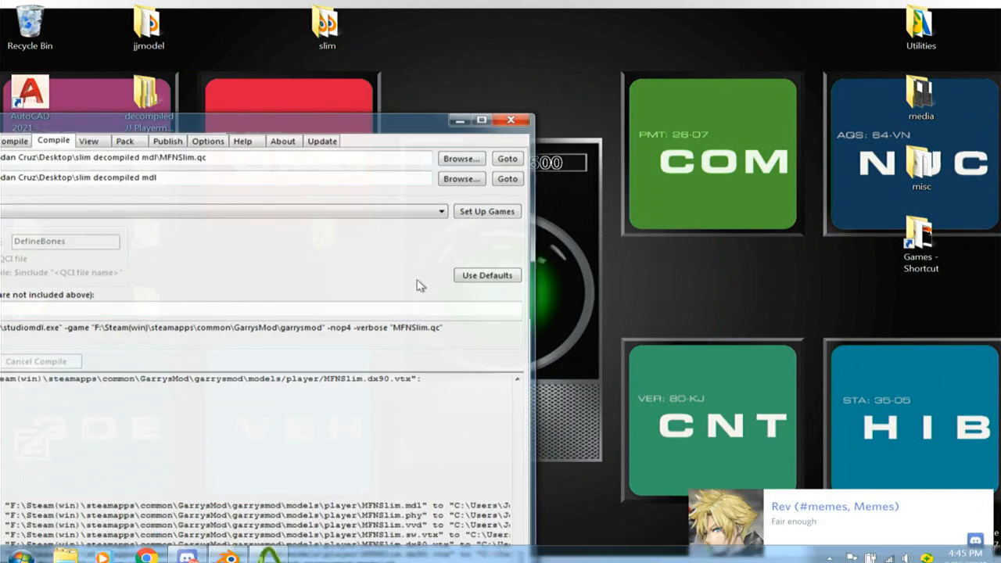
- Switch to Blender and reposition its window so the slim game model18.blend scene is in view
left_click(227, 553)
left_click_drag(430, 348, 407, 37)
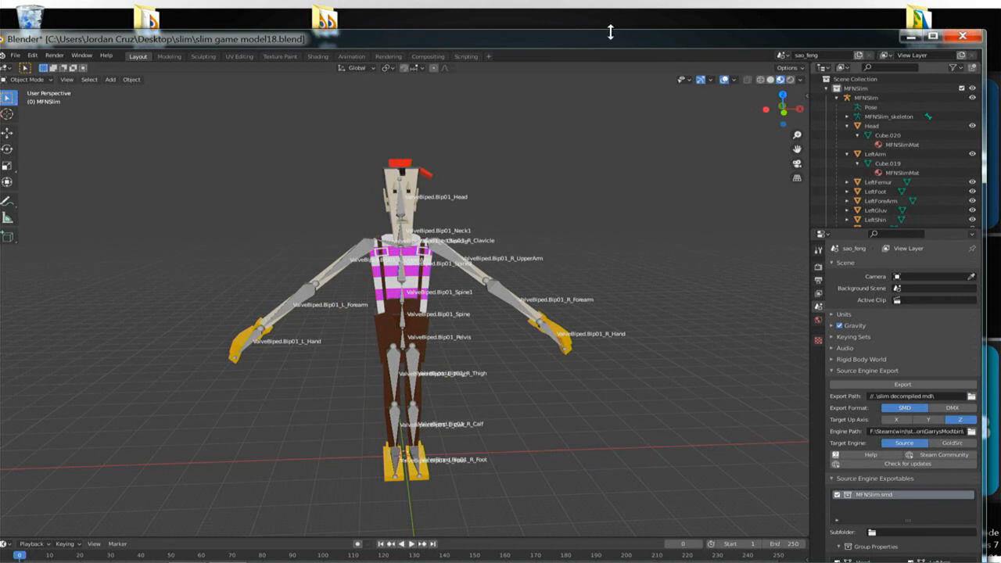
left_click_drag(611, 31, 639, 26)
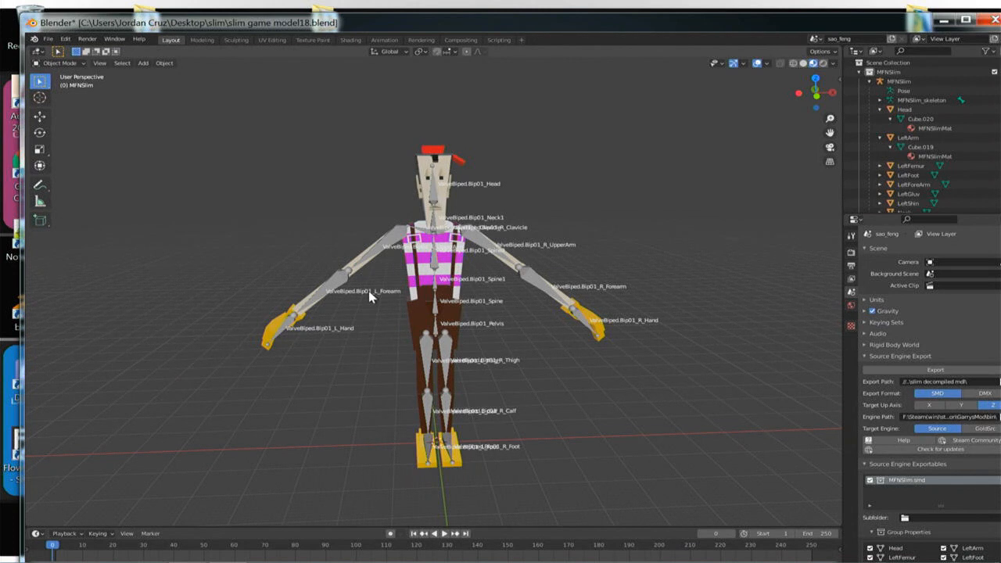
- Delete the MFNSlim armature from the scene and inspect the remaining body meshes
left_click(363, 321)
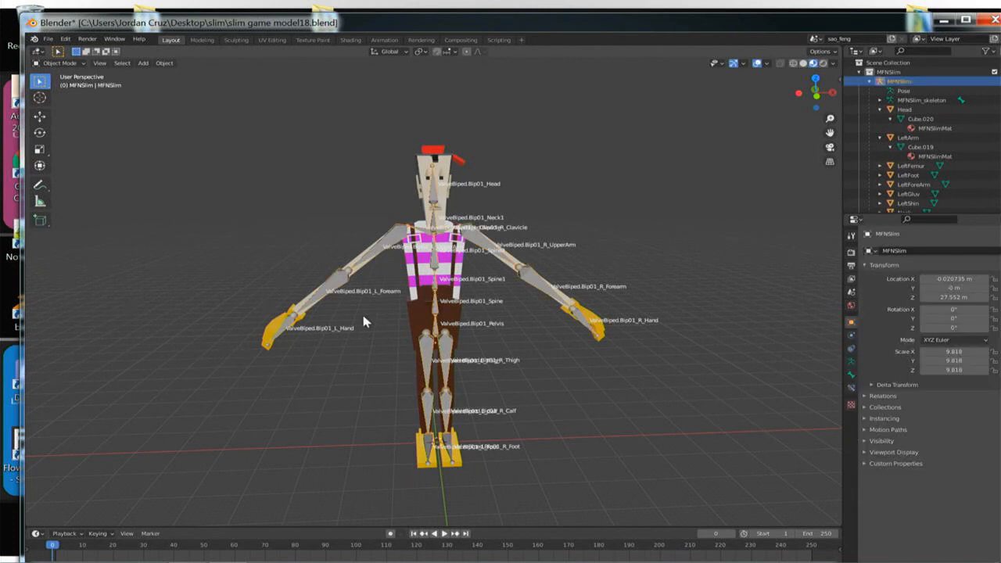
key("x")
left_click(364, 321)
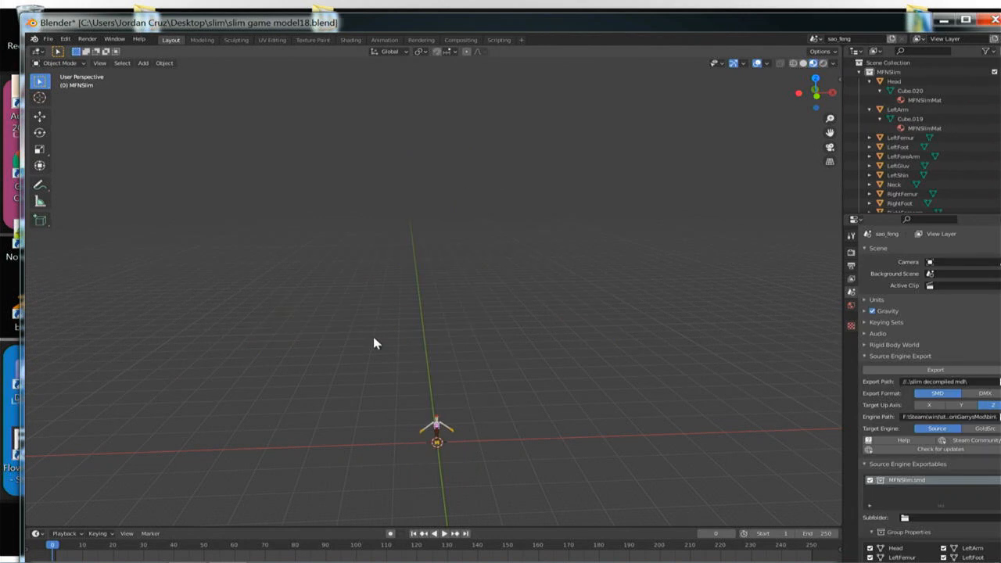
scroll(448, 406, "up", 5)
middle_click_drag(449, 438, 431, 288, "shift")
- Close Blender without saving the changes to slim game model18.blend
left_click_drag(500, 22, 222, 35)
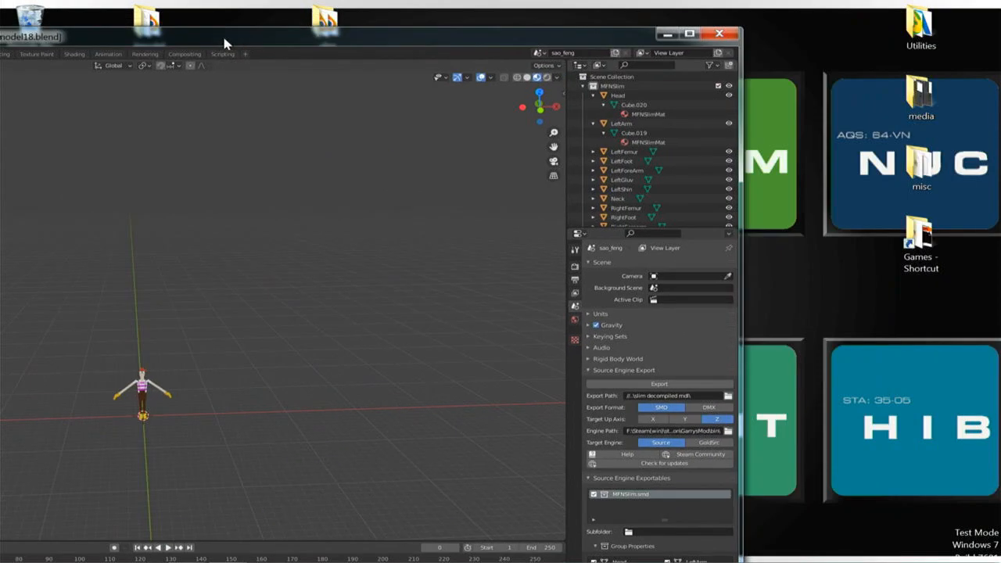
left_click(718, 35)
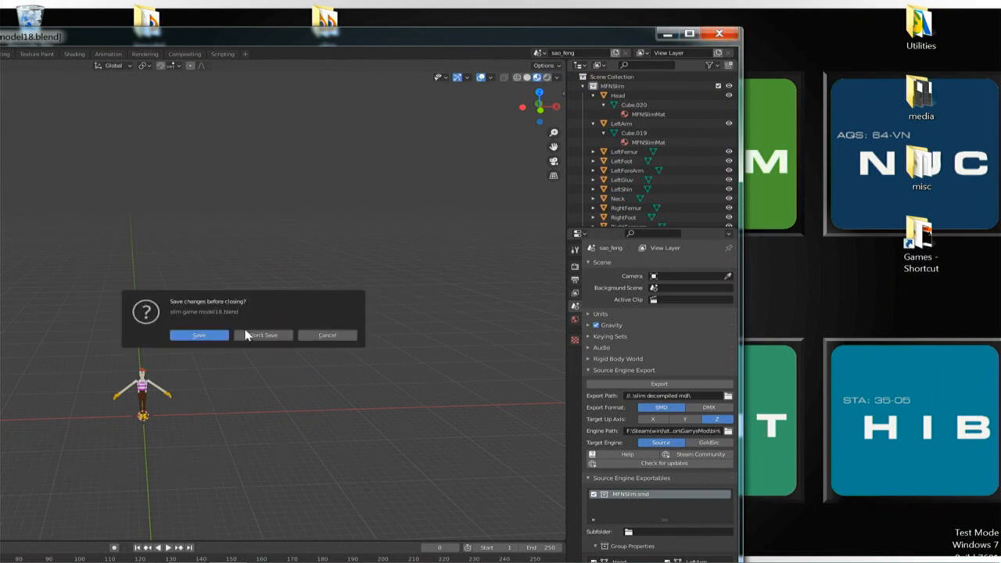
left_click(259, 336)
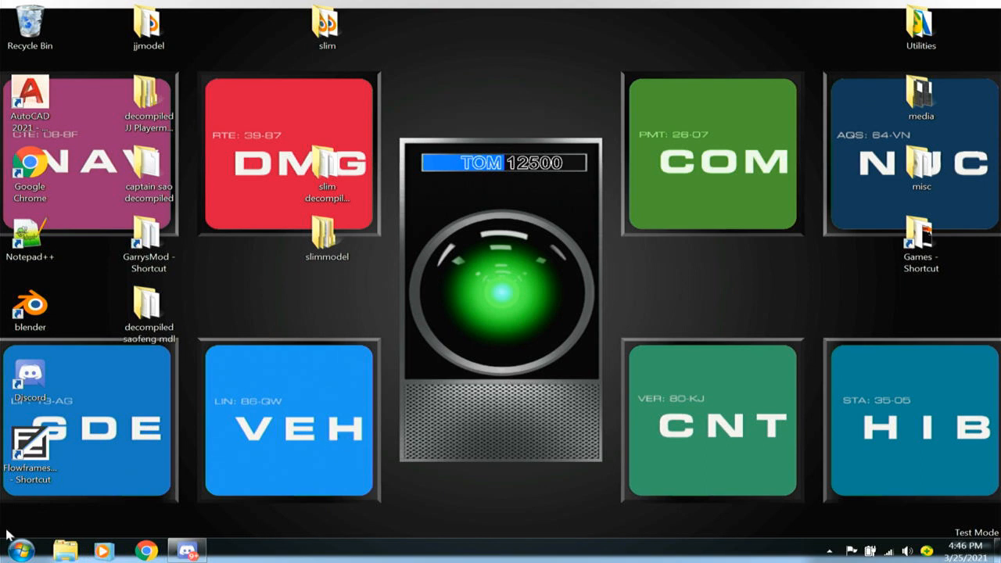
- Shut down Windows, forcing the background programs to close
left_click(23, 551)
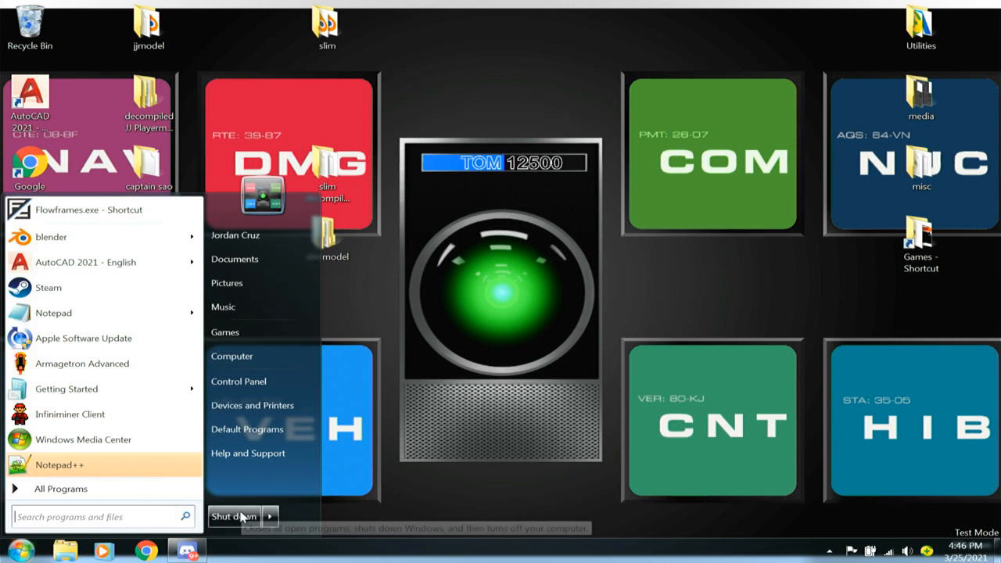
left_click(603, 441)
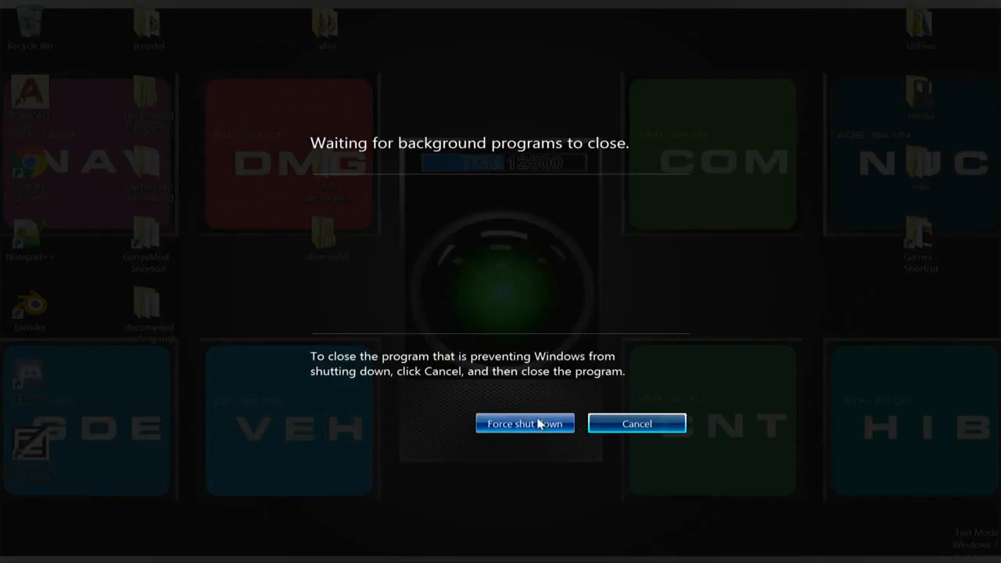
left_click(537, 423)
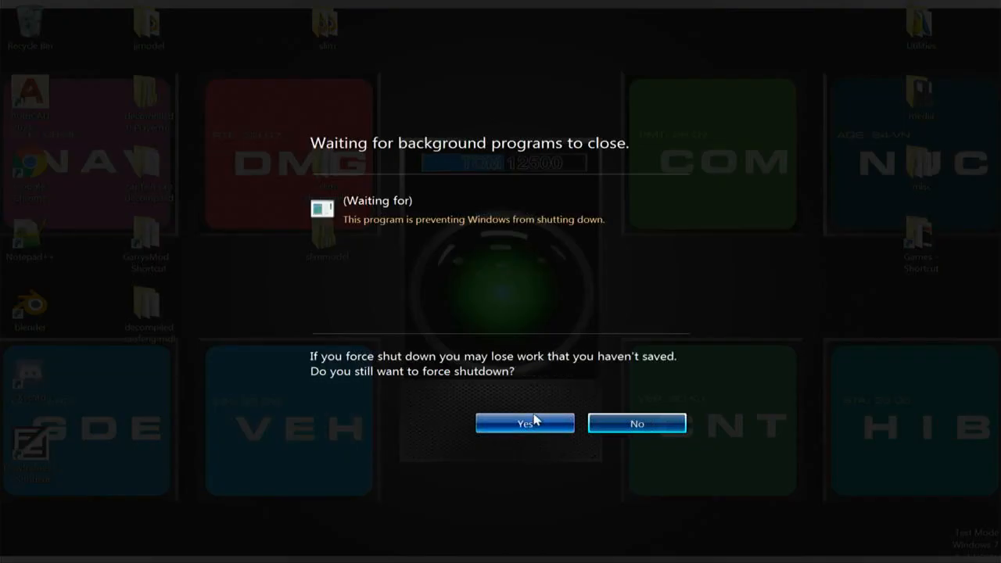
left_click(534, 420)
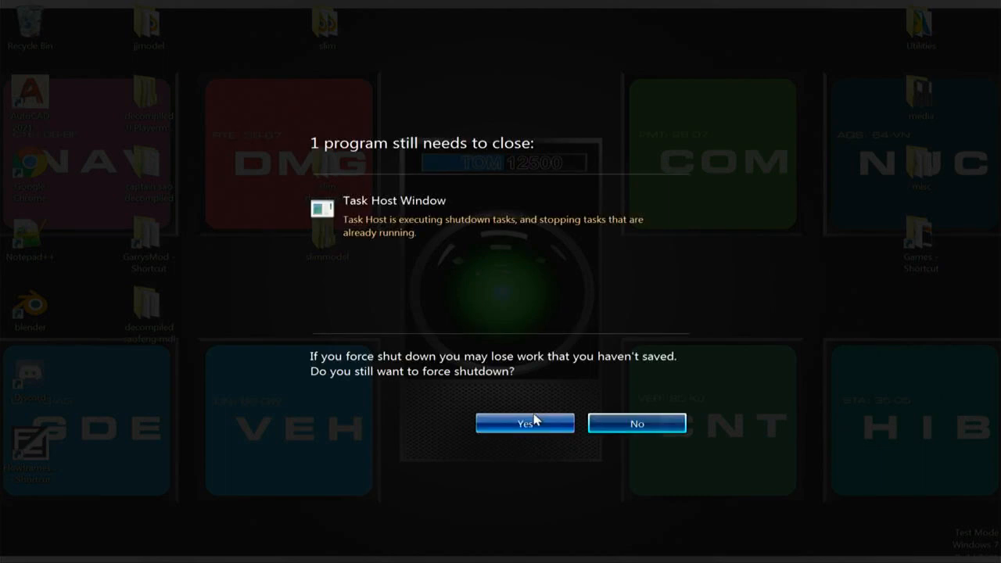